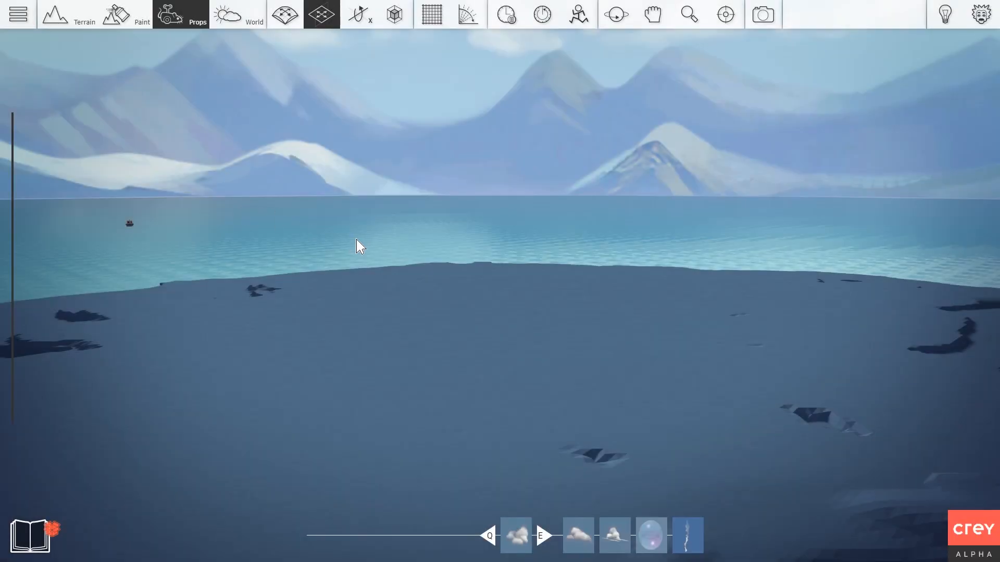
Pause the simulation and reset the props in the scene to their starting state
{"action": "key", "text": "s"}
{"action": "right_click_drag", "start_coordinate": [349, 241], "coordinate": [396, 292]}
{"action": "key", "text": "w"}
{"action": "right_click_drag", "start_coordinate": [469, 167], "coordinate": [511, 229]}
{"action": "key", "text": "w"}
{"action": "key", "text": "s"}
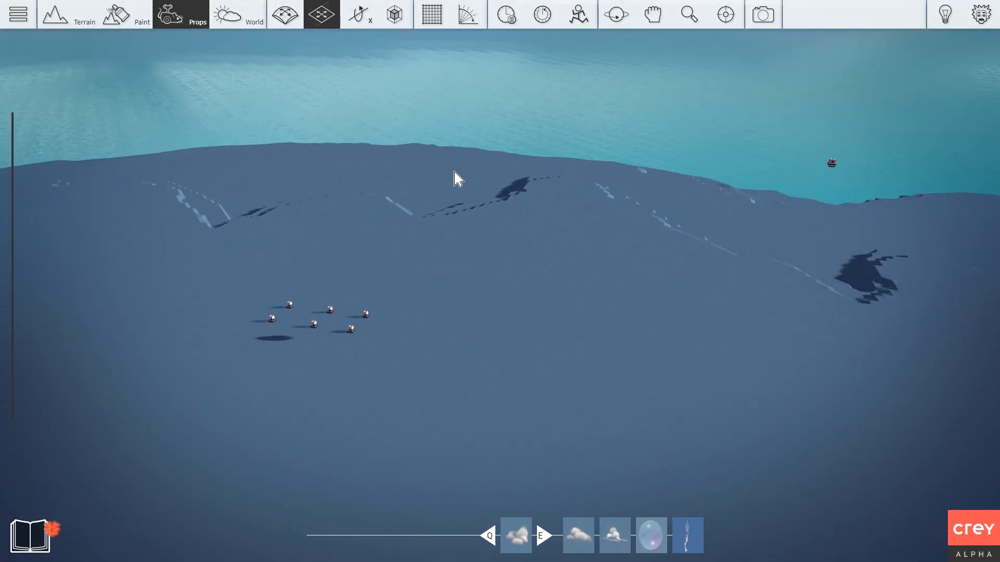
{"action": "key", "text": "w"}
{"action": "right_click_drag", "start_coordinate": [489, 151], "coordinate": [515, 92]}
{"action": "right_click_drag", "start_coordinate": [524, 44], "coordinate": [516, 79]}
{"action": "left_click", "coordinate": [512, 22]}
{"action": "left_click", "coordinate": [541, 22]}
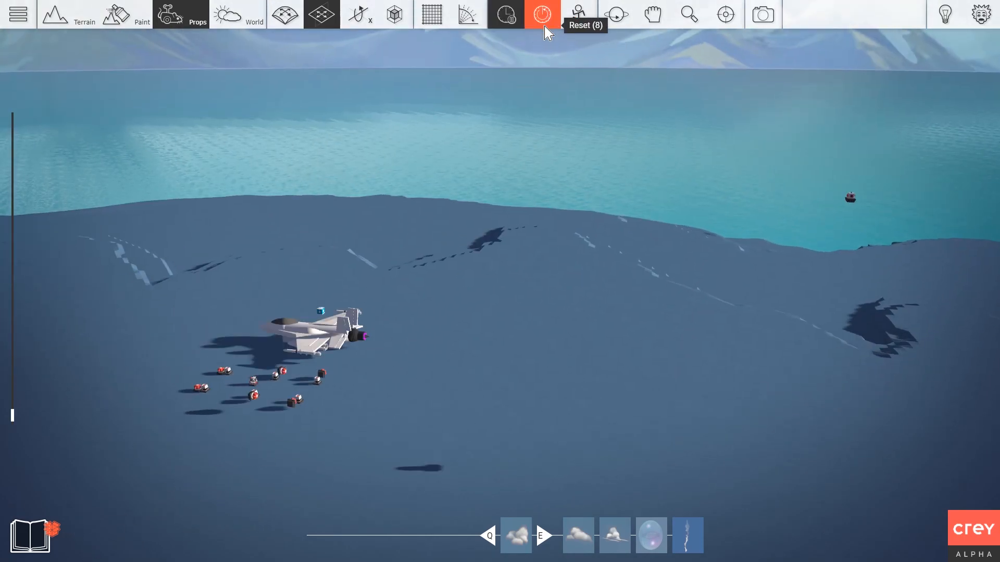
Open the box that groups the jet aircraft's parts
{"action": "key", "text": "w"}
{"action": "right_click_drag", "start_coordinate": [474, 204], "coordinate": [365, 227]}
{"action": "key", "text": "d"}
{"action": "key", "text": "w"}
{"action": "mouse_move", "coordinate": [523, 256]}
{"action": "right_mouse_down"}
{"action": "mouse_move", "coordinate": [520, 282]}
{"action": "mouse_move", "coordinate": [495, 276]}
{"action": "mouse_move", "coordinate": [538, 245]}
{"action": "right_mouse_up"}
{"action": "key", "text": "a"}
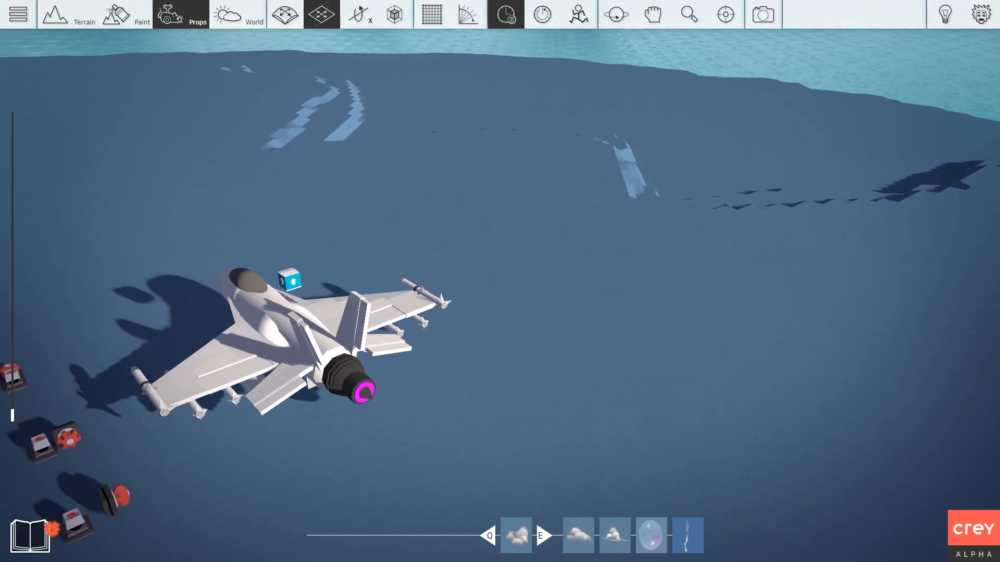
{"action": "right_click", "coordinate": [382, 290]}
{"action": "left_click", "coordinate": [438, 269]}
{"action": "left_click", "coordinate": [416, 276]}
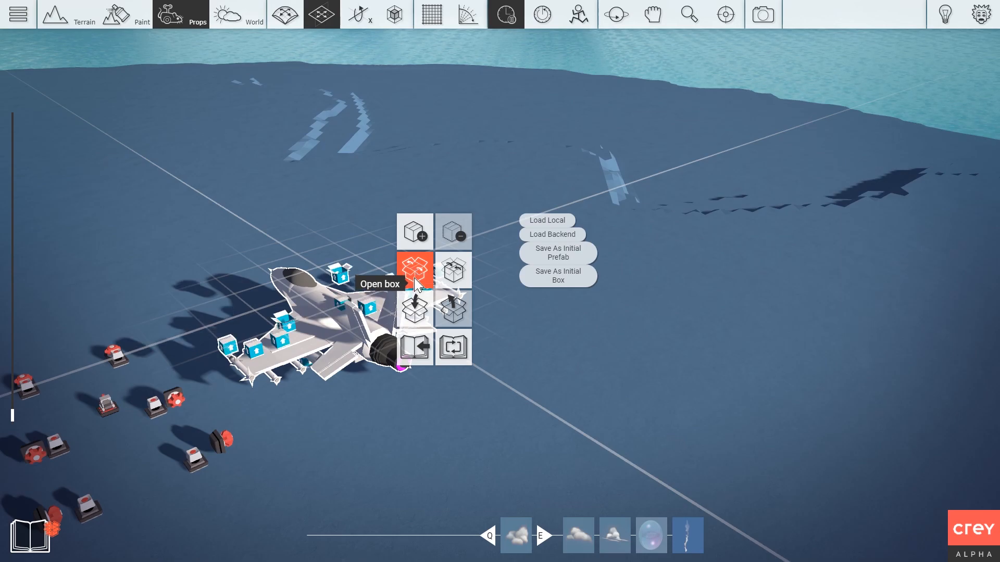
Examine the surroundings of the jet, including the gadgets beside it and the camera prop over the water
{"action": "mouse_move", "coordinate": [355, 205]}
{"action": "right_mouse_down"}
{"action": "mouse_move", "coordinate": [542, 171]}
{"action": "mouse_move", "coordinate": [417, 211]}
{"action": "mouse_move", "coordinate": [541, 169]}
{"action": "mouse_move", "coordinate": [373, 209]}
{"action": "right_mouse_up"}
{"action": "key", "text": "s"}
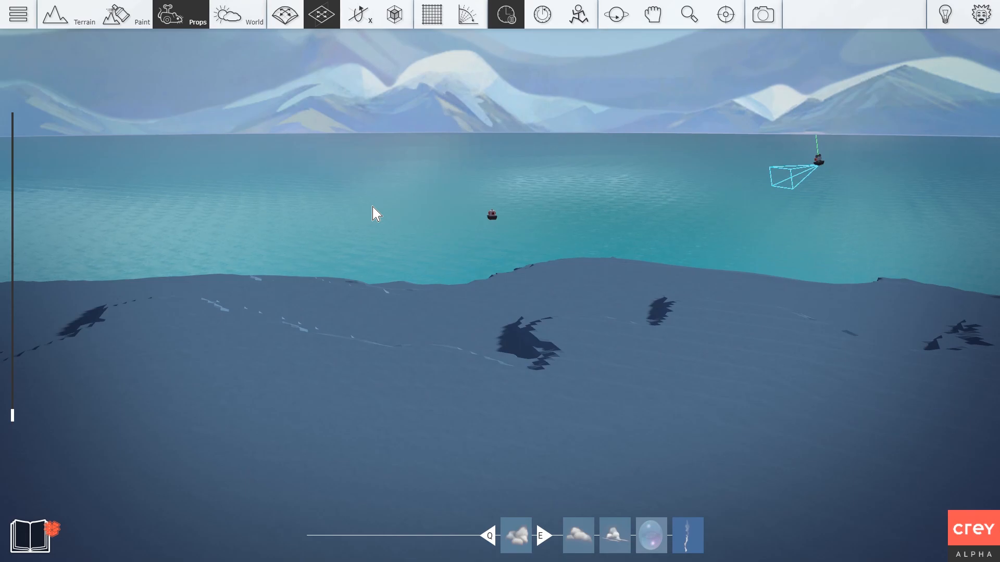
{"action": "right_click_drag", "start_coordinate": [373, 209], "coordinate": [291, 182]}
{"action": "key", "text": "s"}
{"action": "right_click_drag", "start_coordinate": [354, 226], "coordinate": [320, 232]}
{"action": "key", "text": "w"}
{"action": "key", "text": "d"}
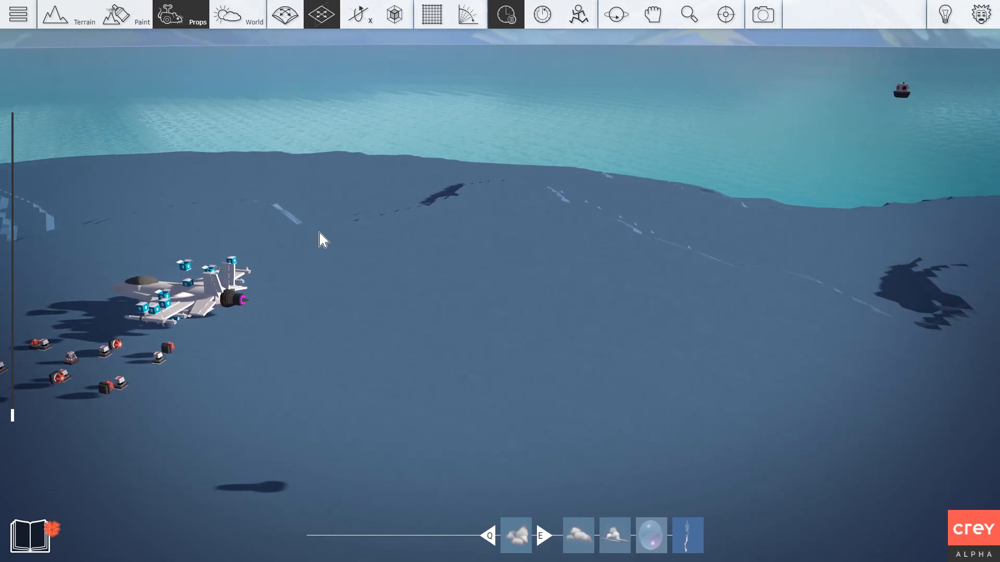
{"action": "key", "text": "s"}
{"action": "mouse_move", "coordinate": [319, 232]}
{"action": "right_mouse_down"}
{"action": "mouse_move", "coordinate": [370, 220]}
{"action": "mouse_move", "coordinate": [334, 217]}
{"action": "mouse_move", "coordinate": [358, 203]}
{"action": "mouse_move", "coordinate": [321, 230]}
{"action": "right_mouse_up"}
{"action": "key", "text": "w"}
{"action": "key", "text": "w"}
{"action": "key", "text": "d"}
{"action": "key", "text": "s"}
{"action": "key", "text": "d"}
{"action": "key", "text": "d"}
{"action": "key", "text": "s"}
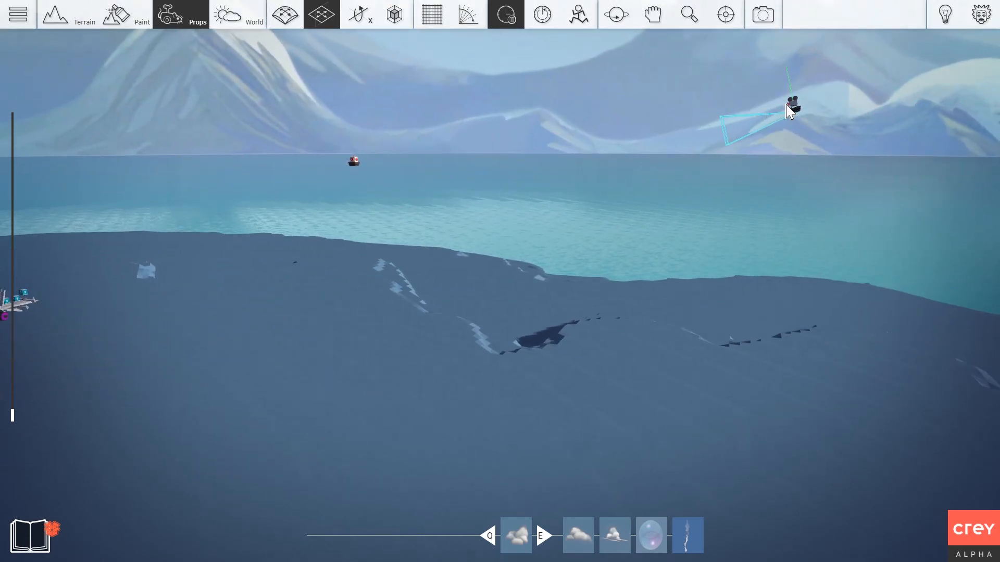
{"action": "right_click_drag", "start_coordinate": [851, 93], "coordinate": [878, 84]}
{"action": "mouse_move", "coordinate": [921, 112]}
{"action": "key", "text": "w"}
{"action": "right_click_drag", "start_coordinate": [920, 112], "coordinate": [855, 111]}
{"action": "key", "text": "a"}
Add a Seeker from the gameplay prefabs to the scene near the rear of the jet
{"action": "right_click_drag", "start_coordinate": [805, 151], "coordinate": [992, 106]}
{"action": "mouse_move", "coordinate": [731, 203]}
{"action": "right_click_drag", "start_coordinate": [731, 203], "coordinate": [598, 271]}
{"action": "key", "text": "w"}
{"action": "right_click_drag", "start_coordinate": [453, 278], "coordinate": [615, 333]}
{"action": "key", "text": "Tab"}
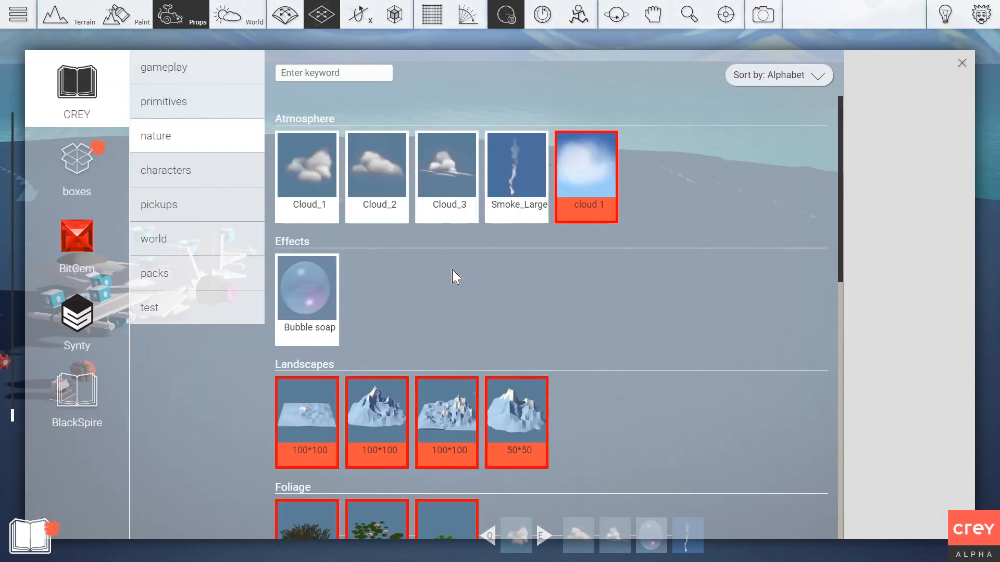
{"action": "left_click", "coordinate": [215, 87]}
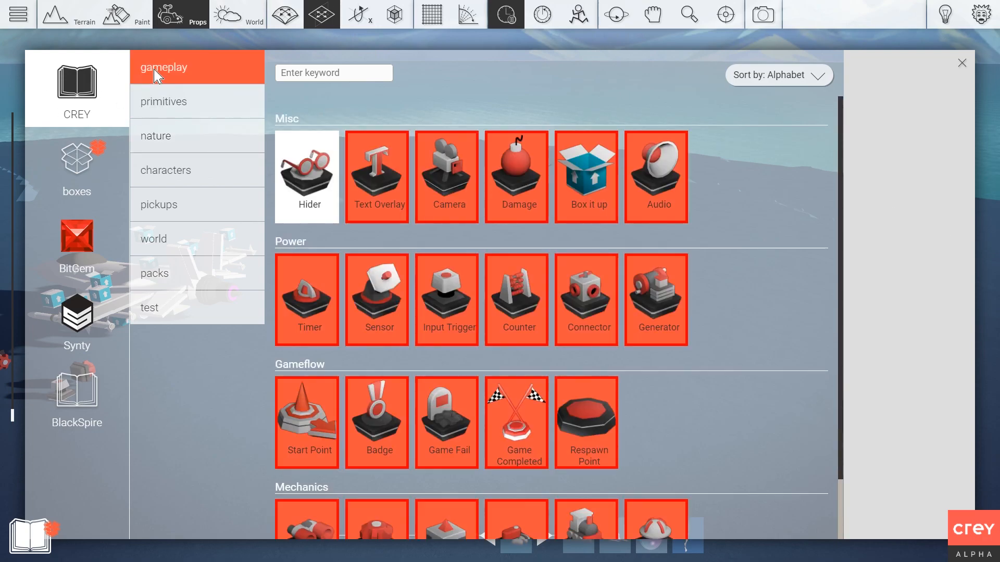
{"action": "scroll", "coordinate": [498, 257], "scroll_direction": "down", "scroll_amount": 1}
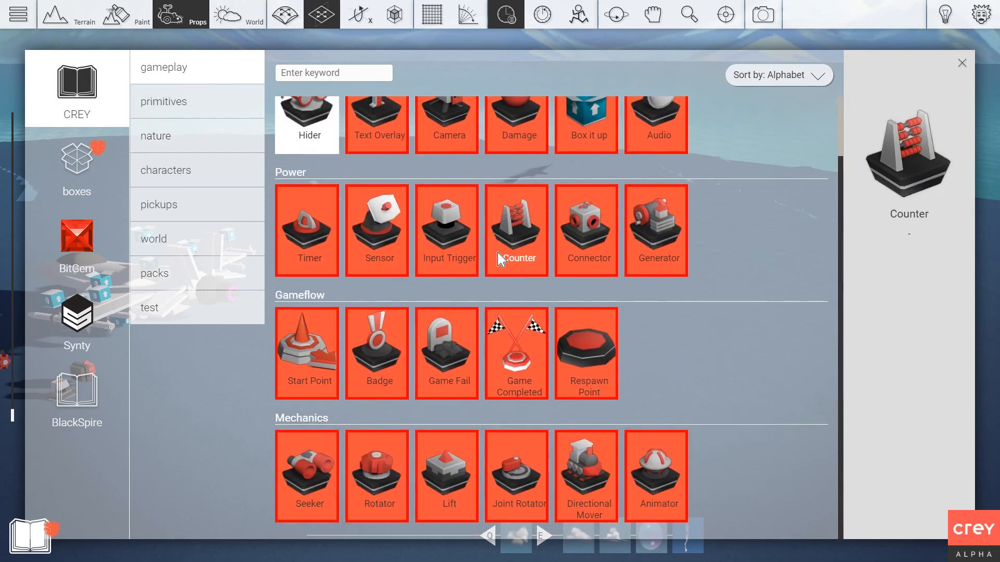
{"action": "left_click", "coordinate": [314, 489]}
Turn on grid and angle snapping and shift the Seeker along the ground behind the jet
{"action": "left_click", "coordinate": [432, 15]}
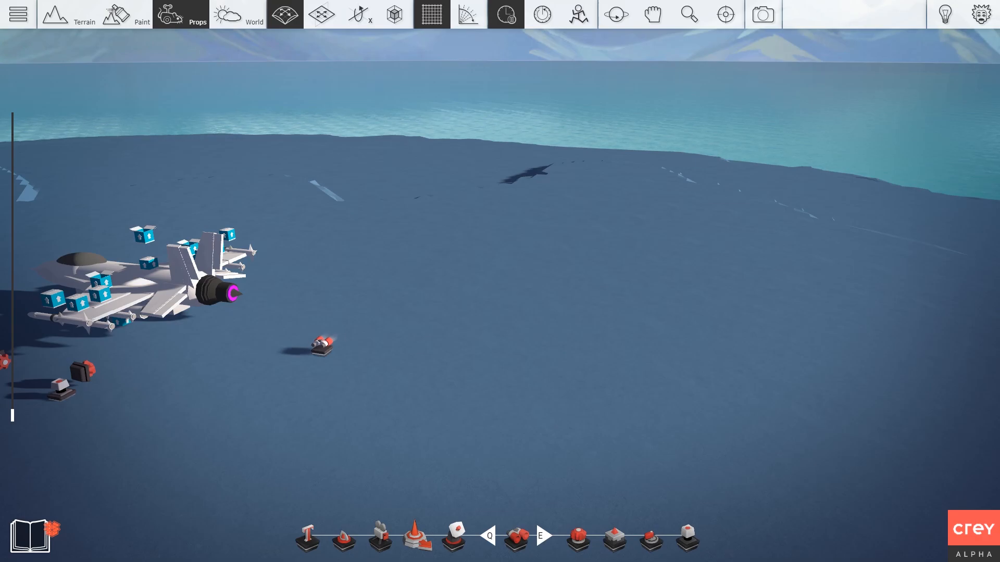
{"action": "left_click", "coordinate": [468, 14]}
{"action": "right_click_drag", "start_coordinate": [500, 234], "coordinate": [365, 265]}
{"action": "key", "text": "d"}
{"action": "left_click_drag", "start_coordinate": [283, 336], "coordinate": [353, 314]}
Switch to vertical-plane movement and raise the Seeker off the ground behind the jet
{"action": "scroll", "coordinate": [332, 307], "scroll_direction": "down", "scroll_amount": 3}
{"action": "right_click_drag", "start_coordinate": [353, 314], "coordinate": [367, 345]}
{"action": "scroll", "coordinate": [362, 322], "scroll_direction": "up", "scroll_amount": 3}
{"action": "key", "text": "space"}
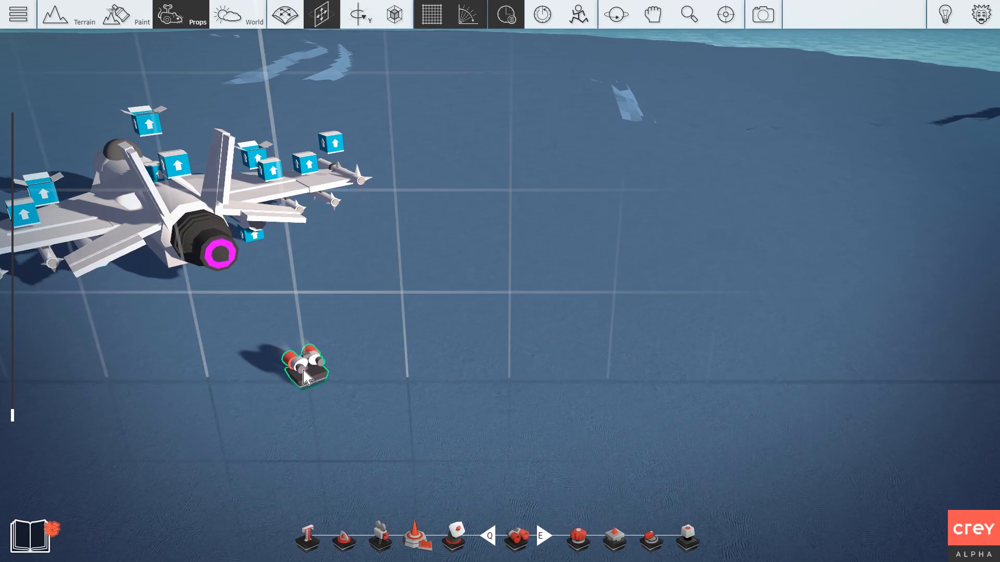
{"action": "left_click_drag", "start_coordinate": [305, 370], "coordinate": [298, 311]}
{"action": "right_click_drag", "start_coordinate": [365, 285], "coordinate": [386, 291]}
{"action": "scroll", "coordinate": [380, 288], "scroll_direction": "up", "scroll_amount": 3}
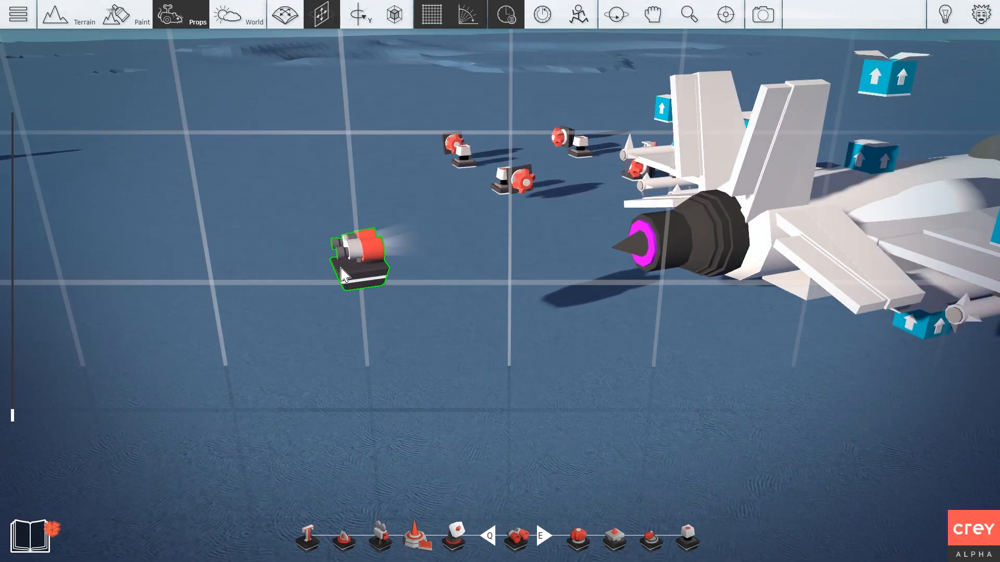
Set the Seeker's Triggered by option to Targeted Object in its settings
{"action": "key", "text": "d"}
{"action": "right_click_drag", "start_coordinate": [400, 256], "coordinate": [289, 260]}
{"action": "key", "text": "w"}
{"action": "key", "text": "d"}
{"action": "key", "text": "d"}
{"action": "key", "text": "s"}
{"action": "right_click_drag", "start_coordinate": [536, 263], "coordinate": [489, 301]}
{"action": "right_click", "coordinate": [489, 300]}
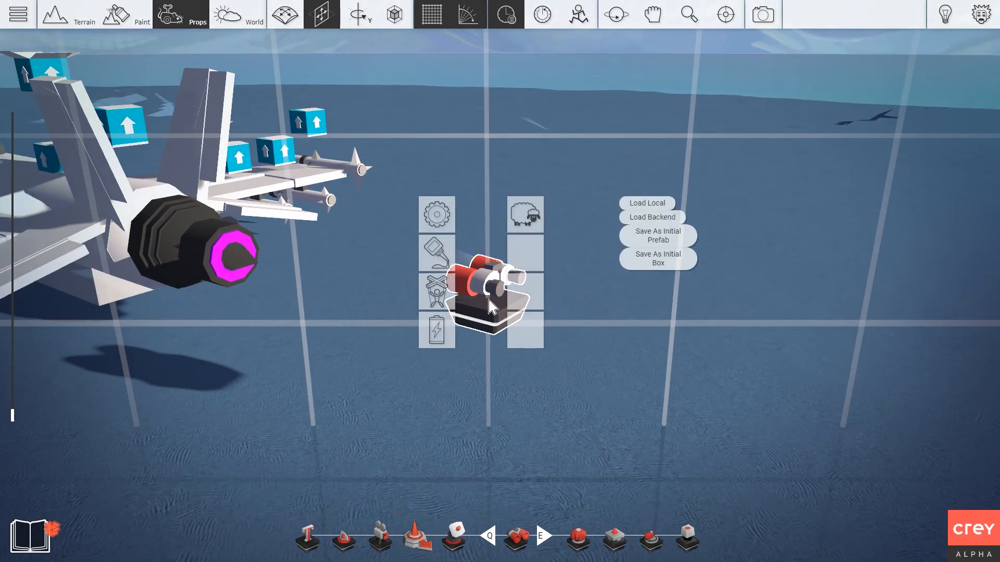
{"action": "left_click", "coordinate": [435, 215]}
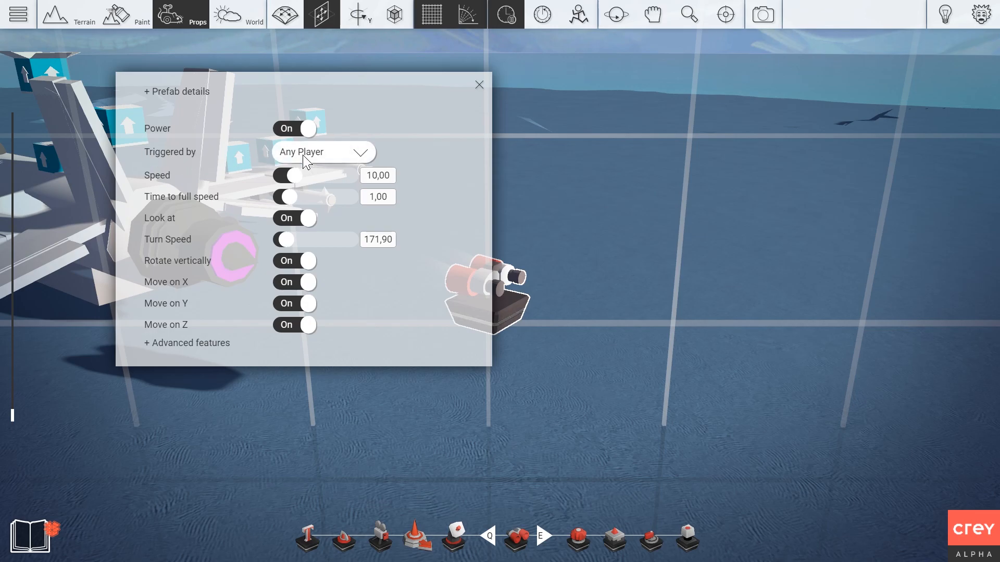
{"action": "left_click", "coordinate": [329, 156]}
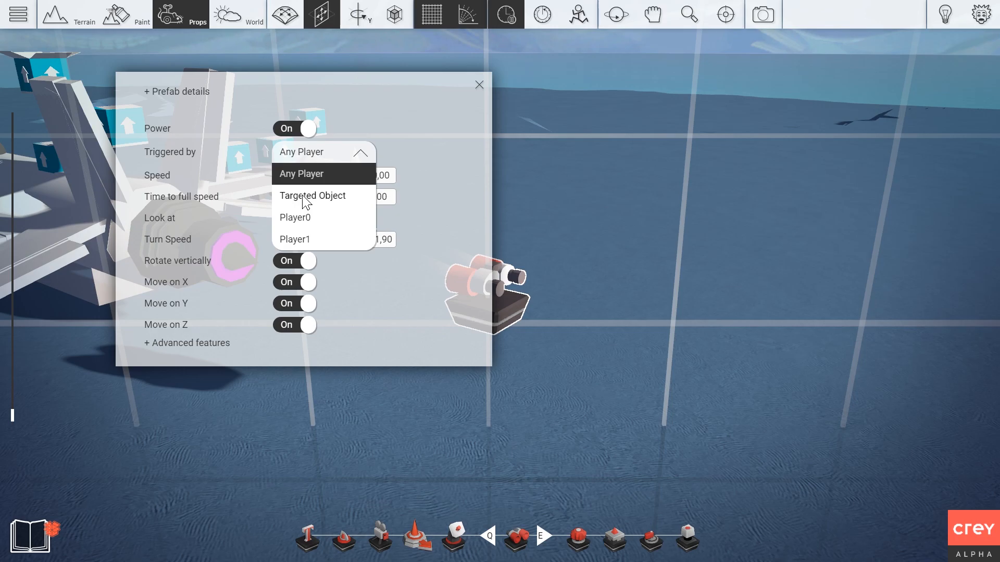
{"action": "left_click", "coordinate": [223, 200]}
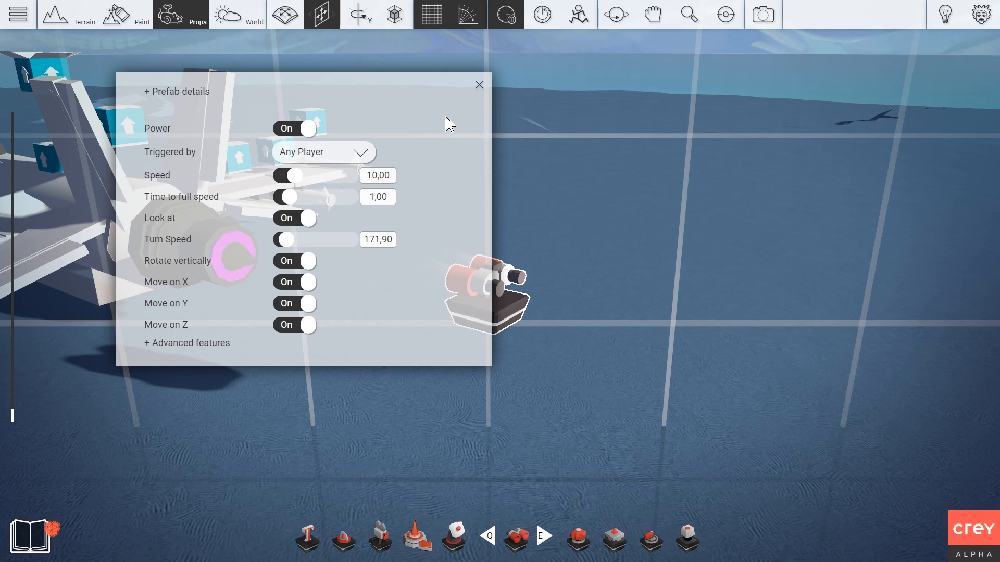
{"action": "left_click", "coordinate": [346, 156]}
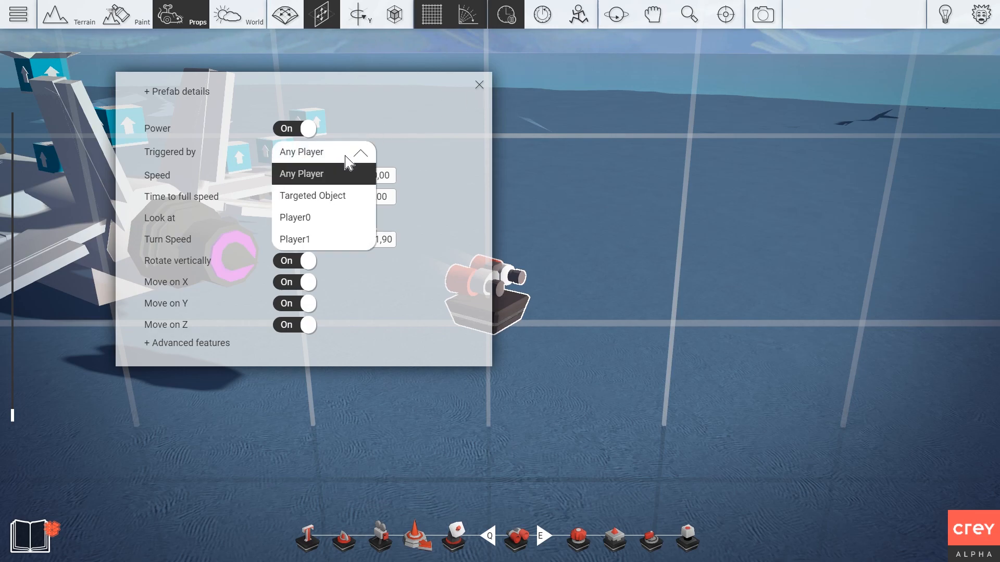
{"action": "left_click", "coordinate": [325, 197]}
{"action": "left_click", "coordinate": [479, 85]}
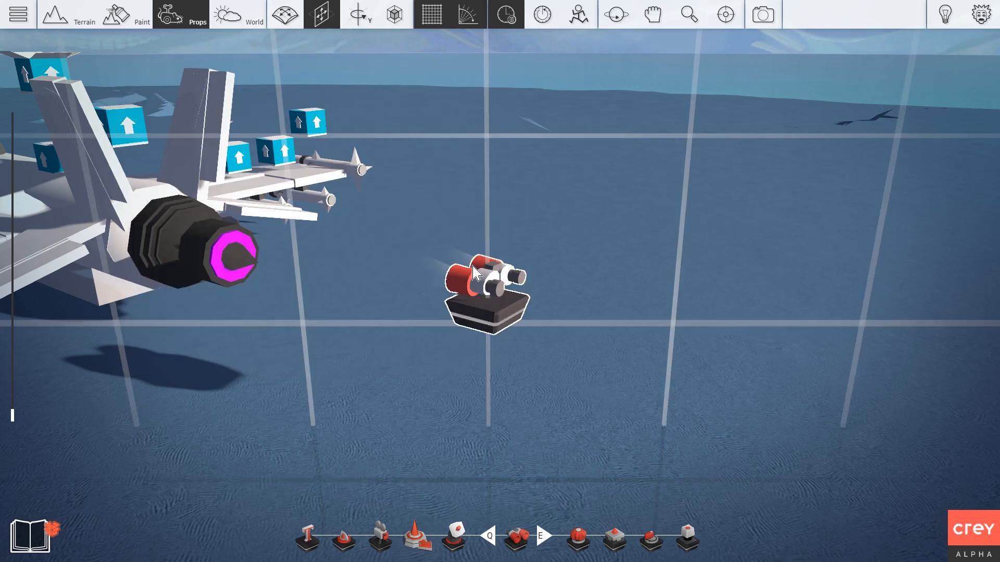
Link the Seeker to the jet so that it controls the aircraft
{"action": "left_click", "coordinate": [484, 291]}
{"action": "left_click", "coordinate": [418, 257]}
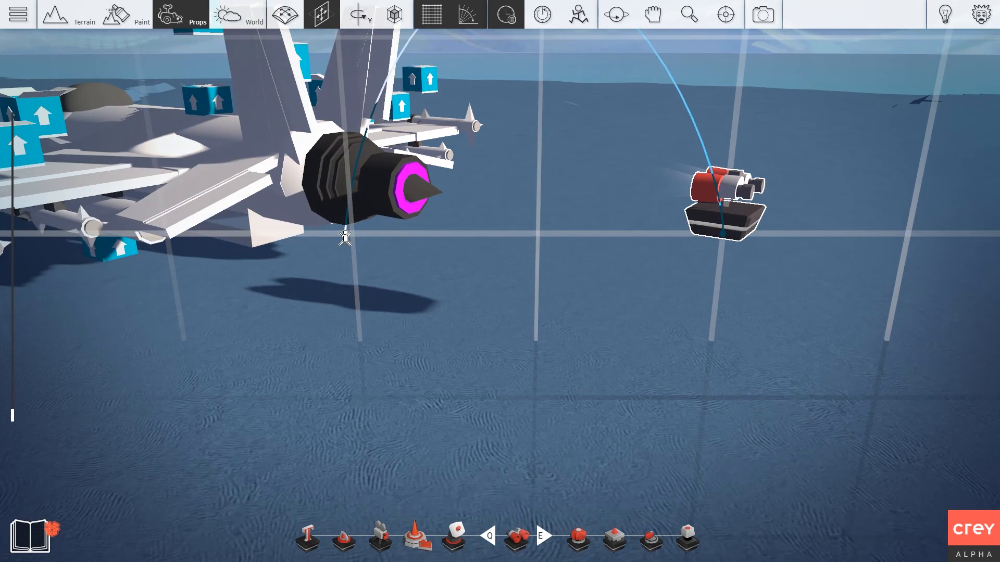
{"action": "key", "text": "w"}
{"action": "left_click", "coordinate": [255, 179]}
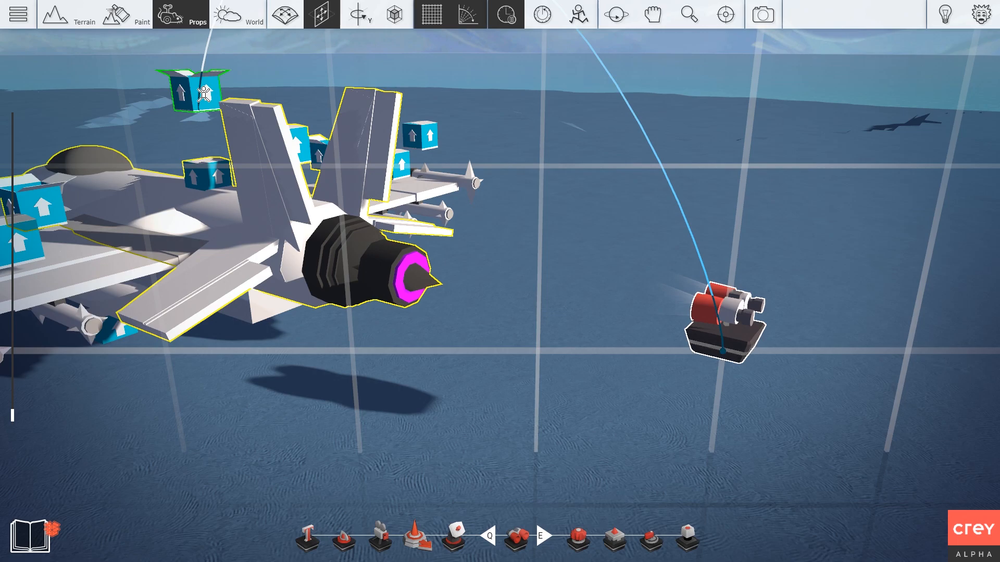
{"action": "left_click", "coordinate": [254, 315]}
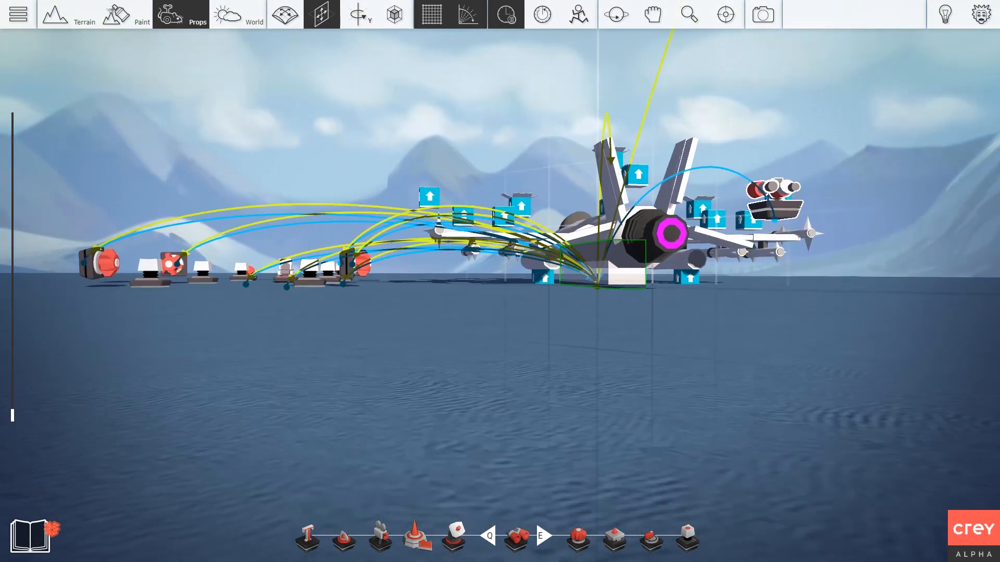
Close the box that groups the jet's parts
{"action": "key", "text": "w"}
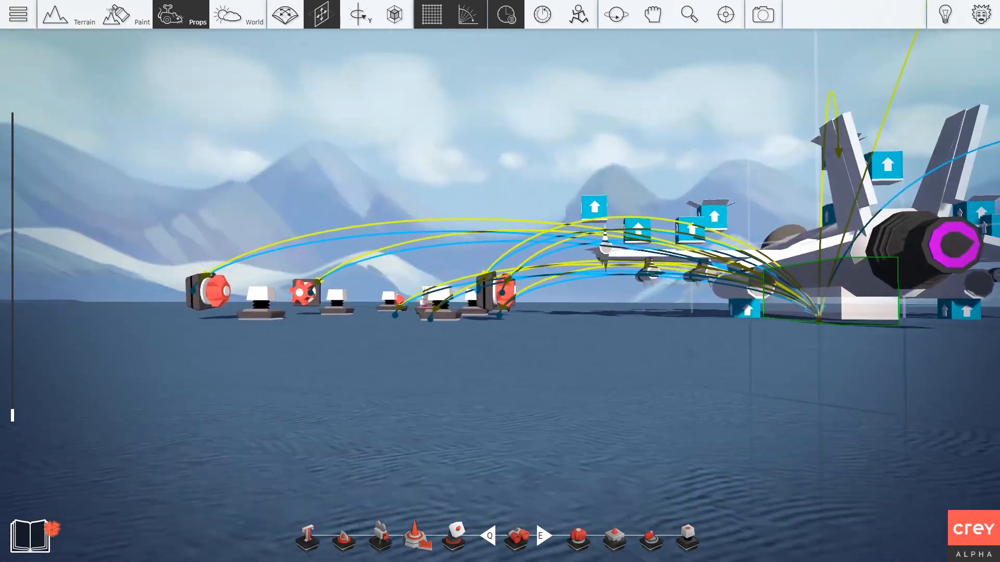
{"action": "right_click_drag", "start_coordinate": [500, 281], "coordinate": [516, 391]}
{"action": "key", "text": "w"}
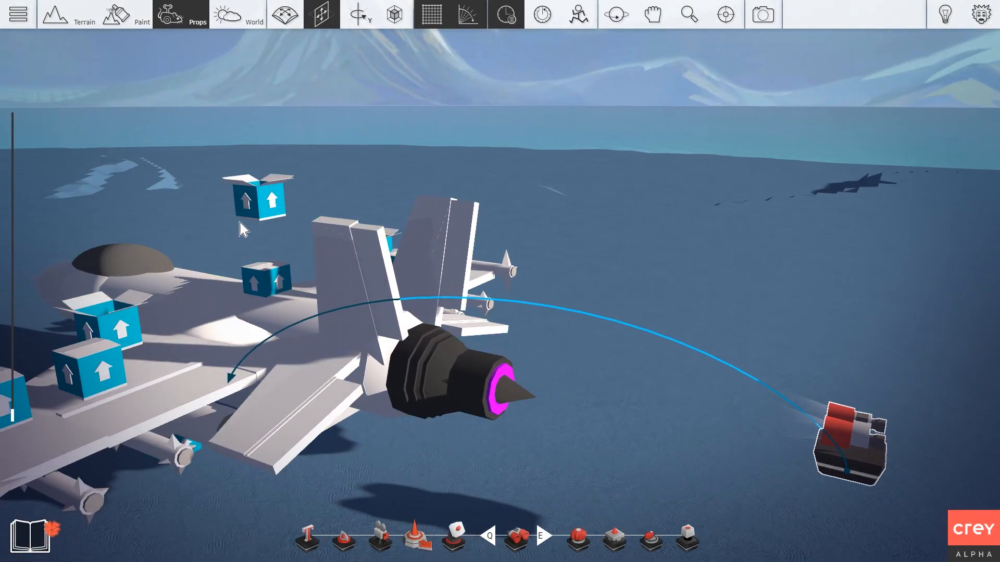
{"action": "left_click", "coordinate": [253, 190]}
{"action": "left_click", "coordinate": [317, 158]}
{"action": "left_click", "coordinate": [322, 162]}
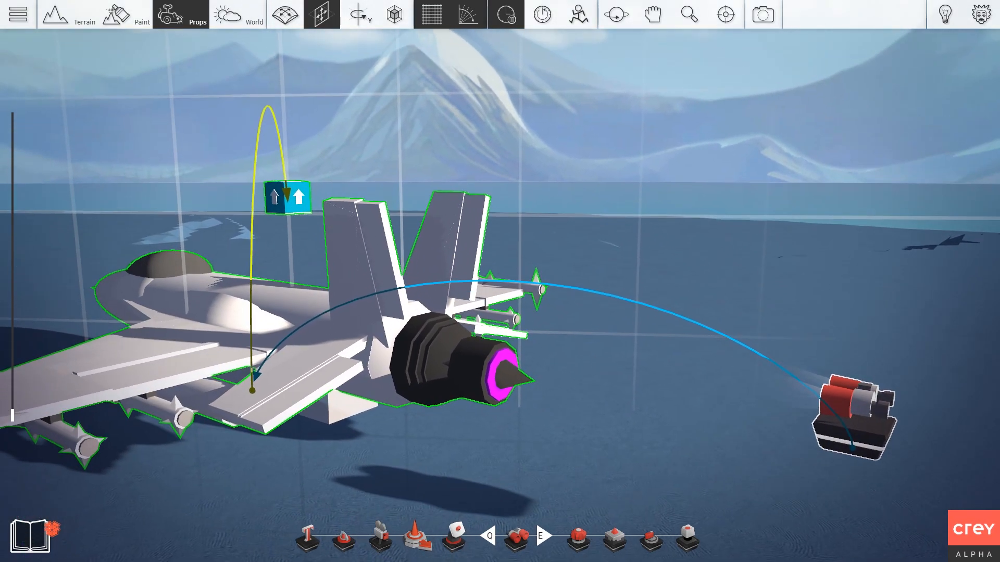
Set the Seeker's Speed to 250
{"action": "key", "text": "w"}
{"action": "right_click_drag", "start_coordinate": [500, 365], "coordinate": [464, 400]}
{"action": "key", "text": "s"}
{"action": "key", "text": "s"}
{"action": "key", "text": "a"}
{"action": "left_click", "coordinate": [344, 339]}
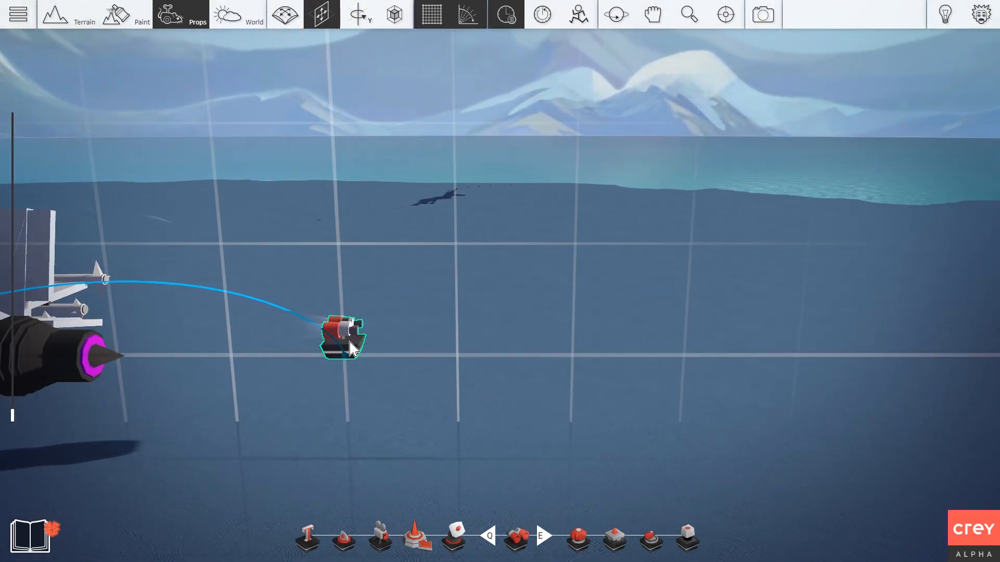
{"action": "double_click", "coordinate": [293, 267]}
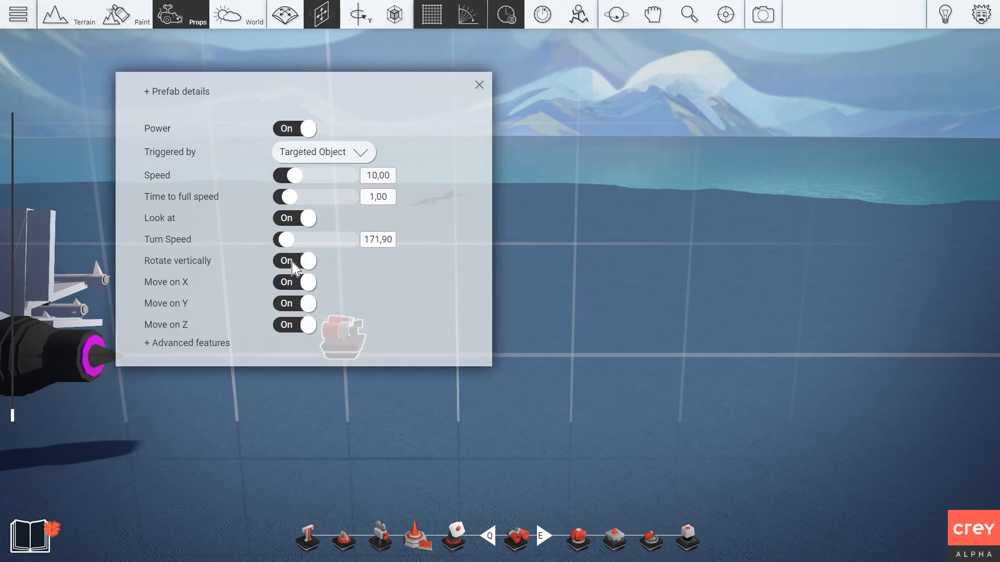
{"action": "left_click", "coordinate": [357, 177]}
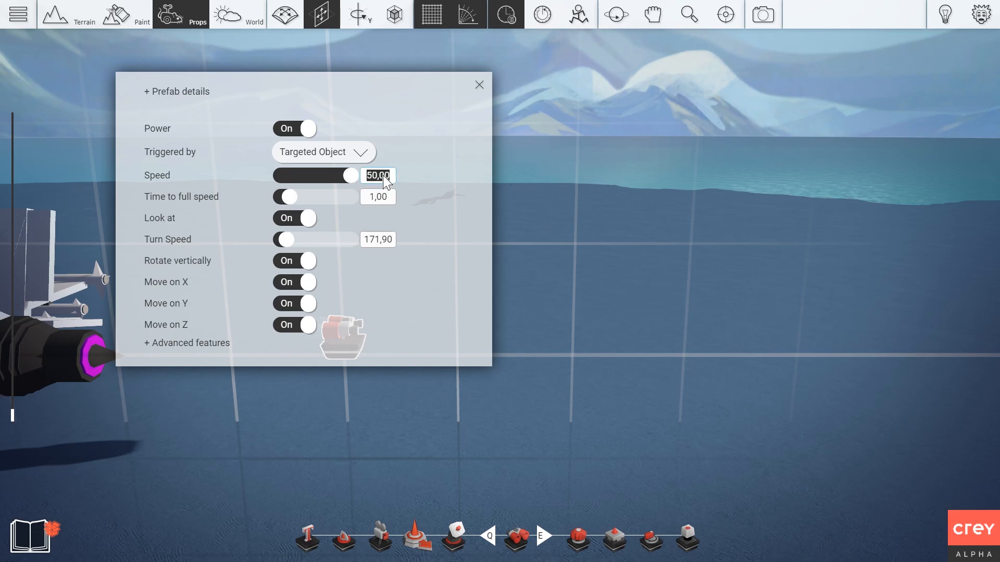
{"action": "left_click", "coordinate": [478, 86]}
Check the speed settings of one of the gadgets beside the jet for comparison
{"action": "scroll", "coordinate": [540, 178], "scroll_direction": "up", "scroll_amount": 1}
{"action": "right_click_drag", "start_coordinate": [539, 179], "coordinate": [365, 192]}
{"action": "right_click", "coordinate": [285, 210]}
{"action": "left_click", "coordinate": [224, 129]}
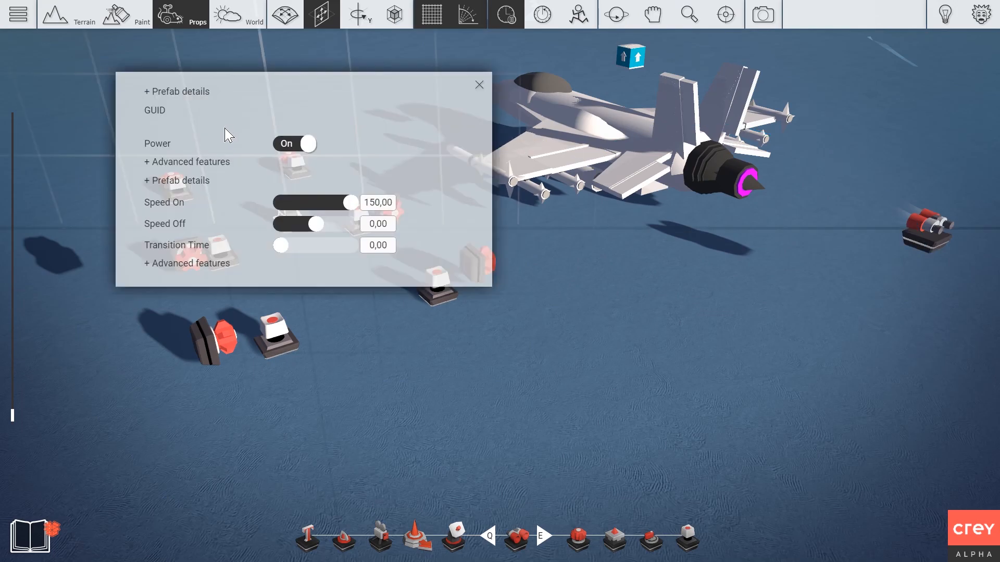
{"action": "left_click", "coordinate": [477, 86]}
Set the Seeker's Time to full speed to 1.10 and switch Look at off and back on
{"action": "right_click_drag", "start_coordinate": [926, 227], "coordinate": [424, 270]}
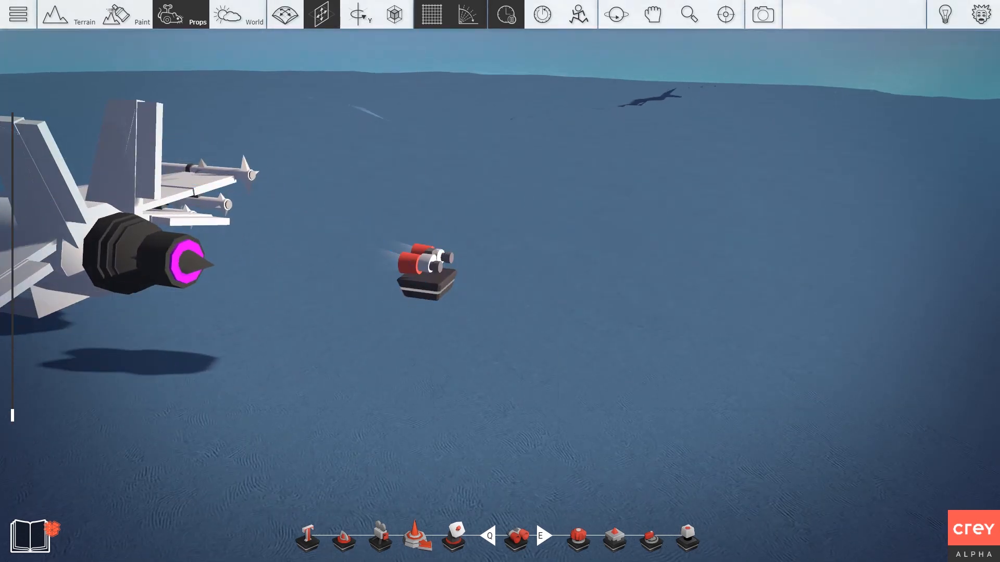
{"action": "right_click", "coordinate": [426, 276]}
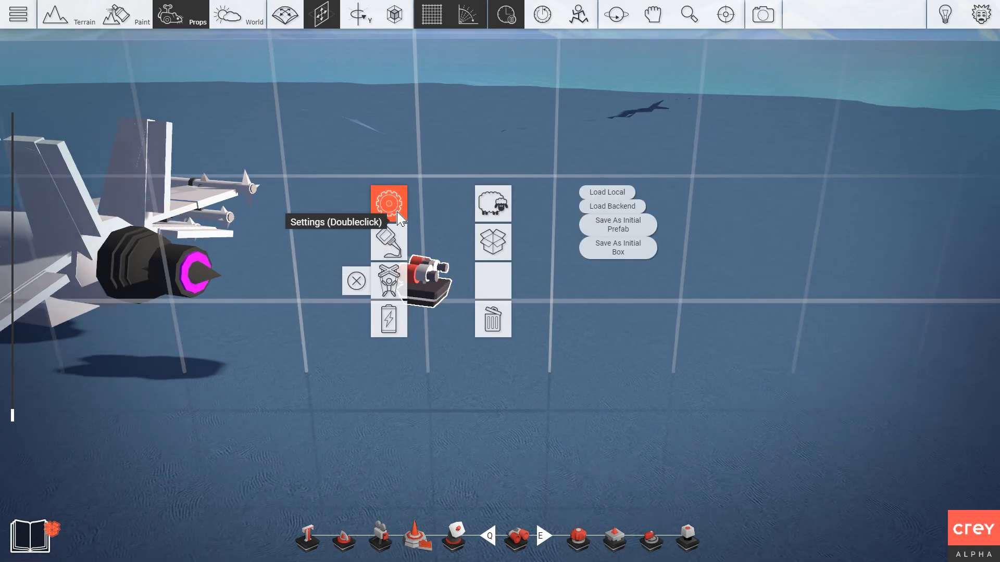
{"action": "double_click", "coordinate": [400, 218]}
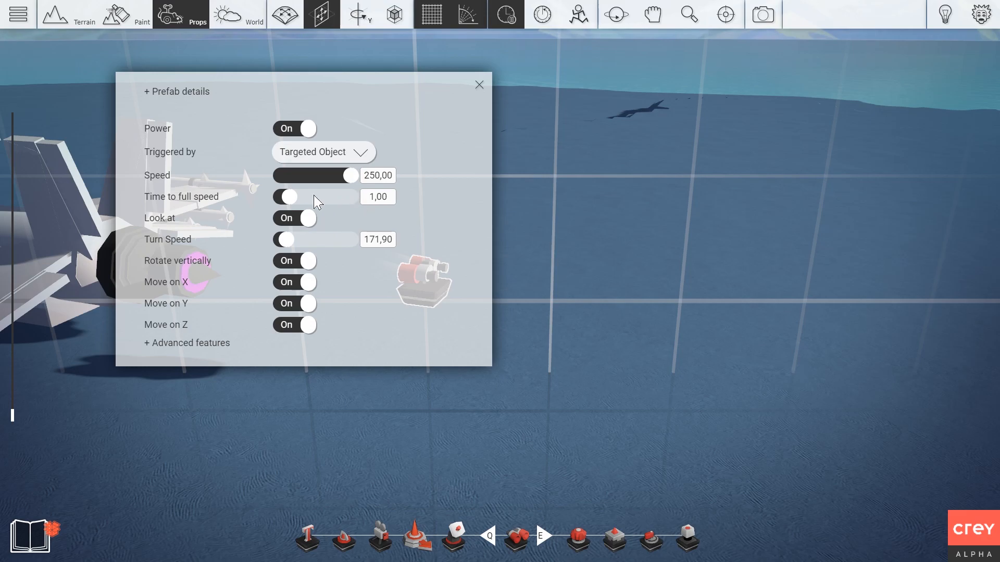
{"action": "mouse_move", "coordinate": [289, 194]}
{"action": "left_mouse_down"}
{"action": "mouse_move", "coordinate": [257, 197]}
{"action": "mouse_move", "coordinate": [295, 204]}
{"action": "left_mouse_up"}
{"action": "left_click", "coordinate": [307, 220]}
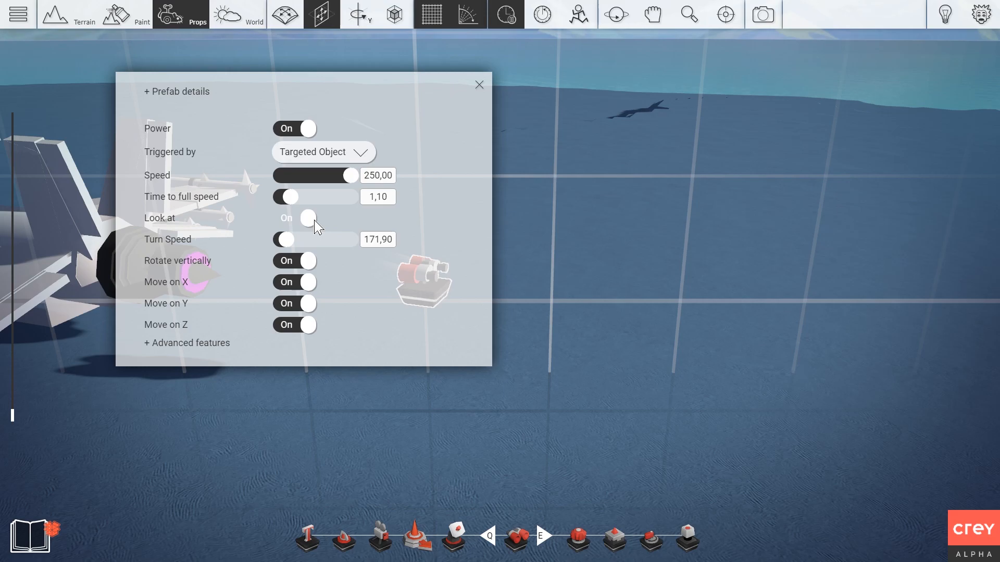
{"action": "left_click", "coordinate": [333, 228]}
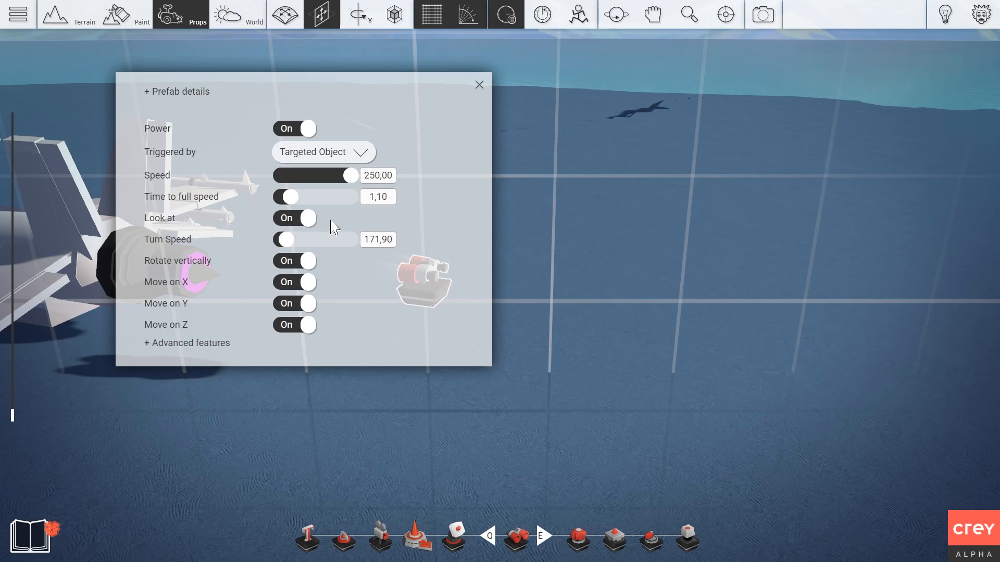
Edit the Seeker's Turn Speed and Rotate vertically options and close its settings
{"action": "left_click", "coordinate": [383, 242]}
{"action": "double_click", "coordinate": [366, 240]}
{"action": "left_click", "coordinate": [307, 271]}
{"action": "left_click", "coordinate": [479, 85]}
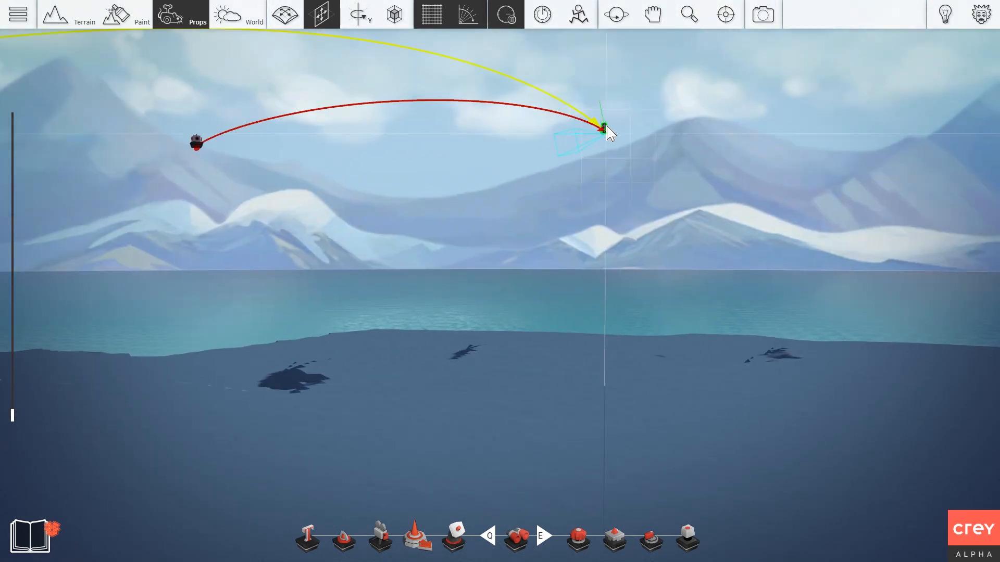
Remove the existing glue connection from the floating camera gadget
{"action": "left_click", "coordinate": [606, 127]}
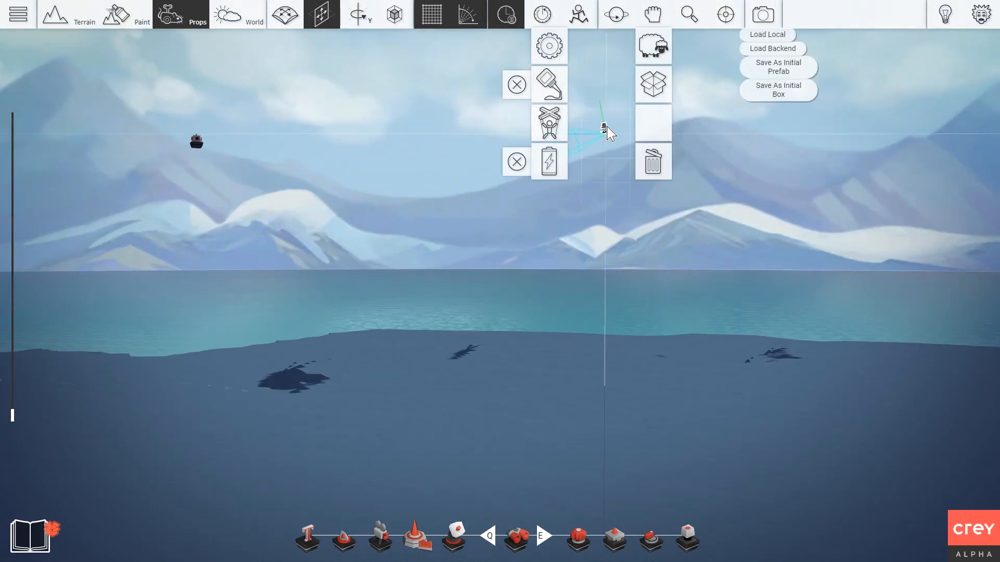
{"action": "left_click", "coordinate": [520, 91]}
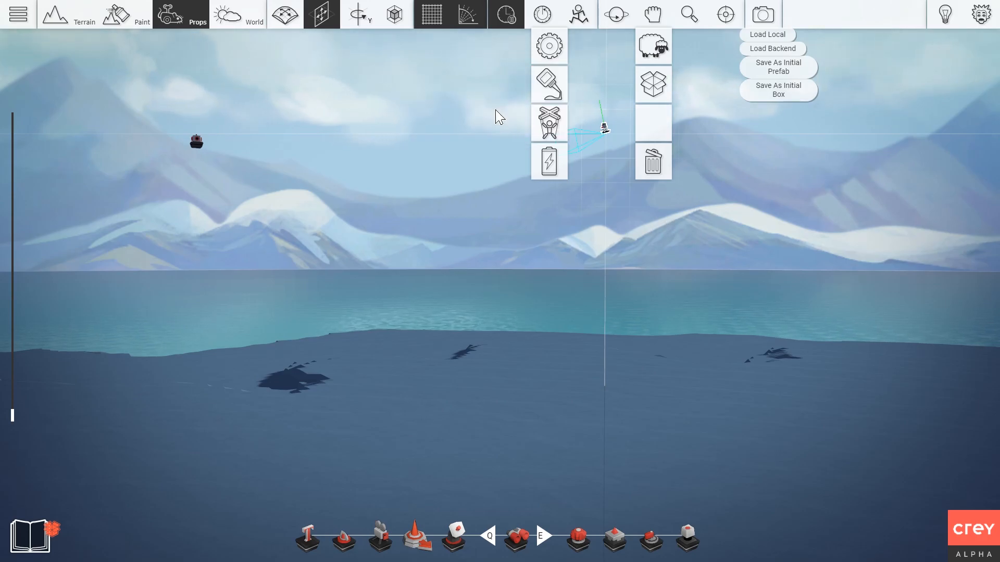
{"action": "left_click", "coordinate": [505, 108]}
Try gluing the camera gadget to the jet at its tail, and remove that glue connection again
{"action": "left_click", "coordinate": [605, 129]}
{"action": "left_click", "coordinate": [550, 85]}
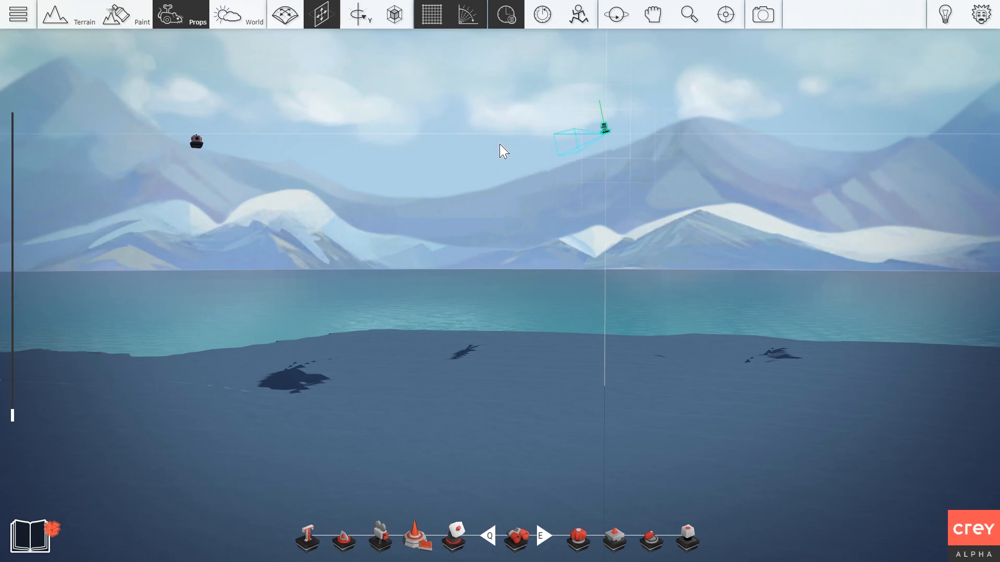
{"action": "key", "text": "a"}
{"action": "key", "text": "s"}
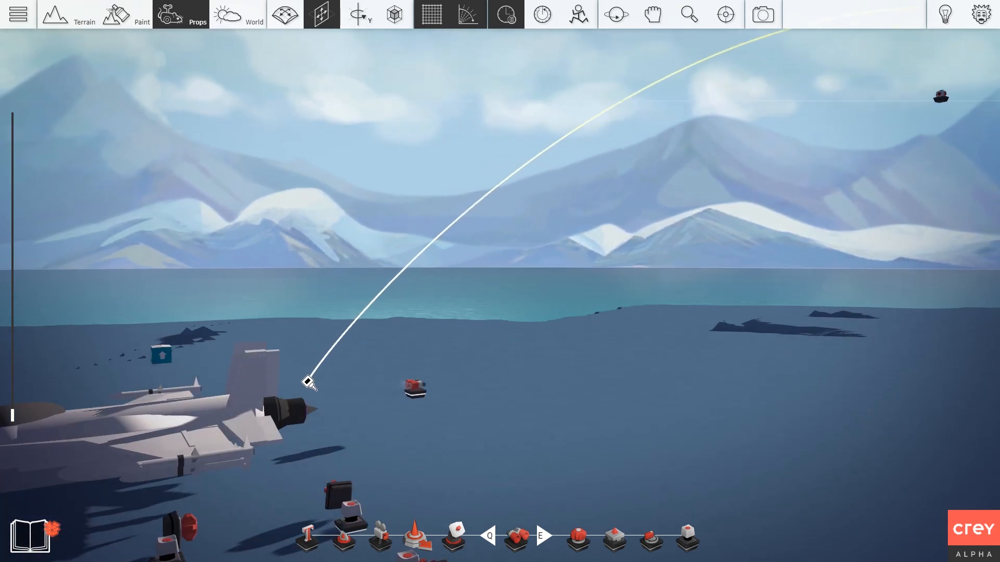
{"action": "key", "text": "d"}
{"action": "right_click_drag", "start_coordinate": [395, 339], "coordinate": [438, 291]}
{"action": "key", "text": "s"}
{"action": "key", "text": "d"}
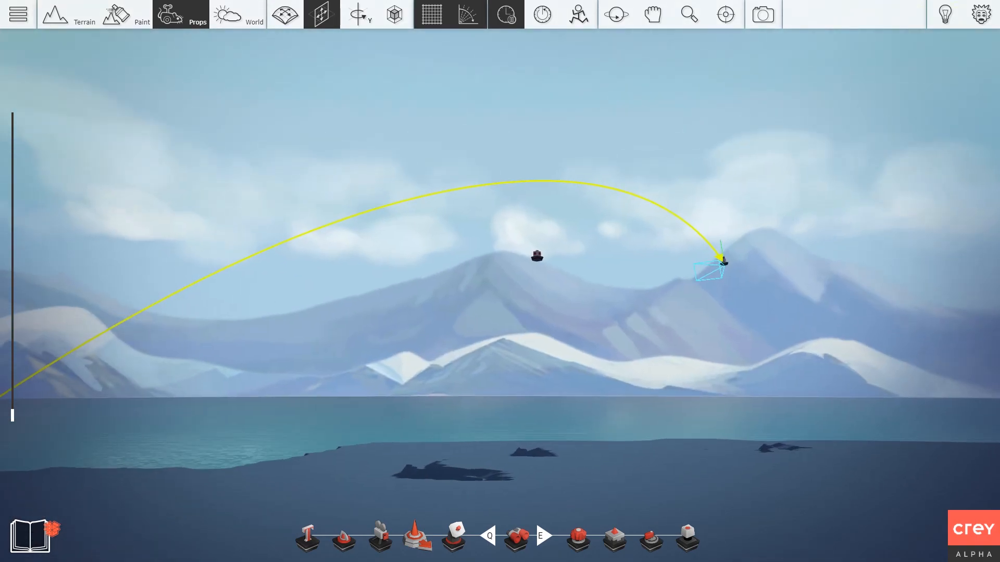
{"action": "right_click", "coordinate": [723, 264]}
{"action": "left_click", "coordinate": [636, 214]}
Add a sphere from the CREY primitives, shrink it to about the Seeker's width and place it directly beneath the Seeker
{"action": "right_click_drag", "start_coordinate": [622, 276], "coordinate": [229, 386]}
{"action": "key", "text": "w"}
{"action": "key", "text": "Tab"}
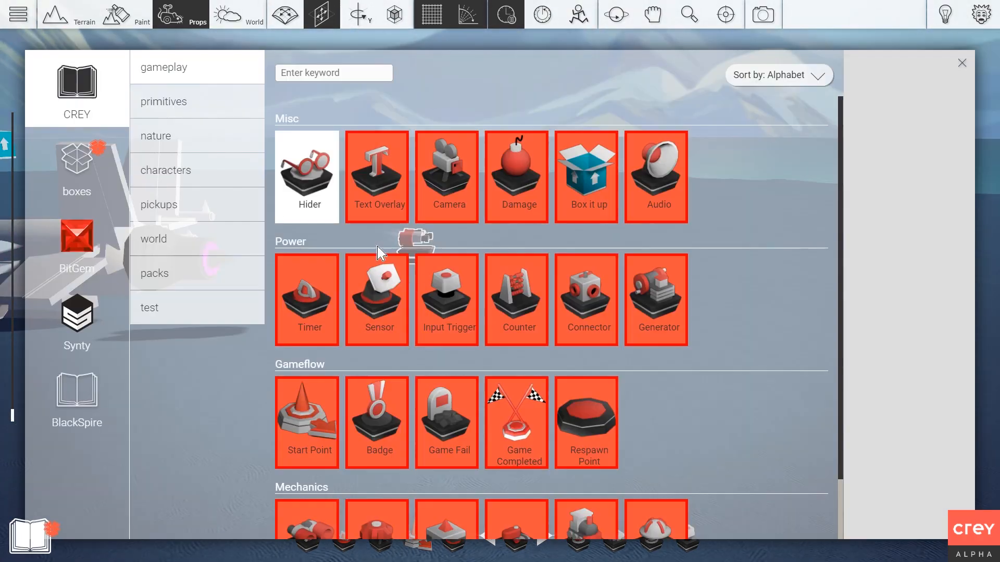
{"action": "left_click", "coordinate": [193, 107]}
{"action": "left_click", "coordinate": [515, 171]}
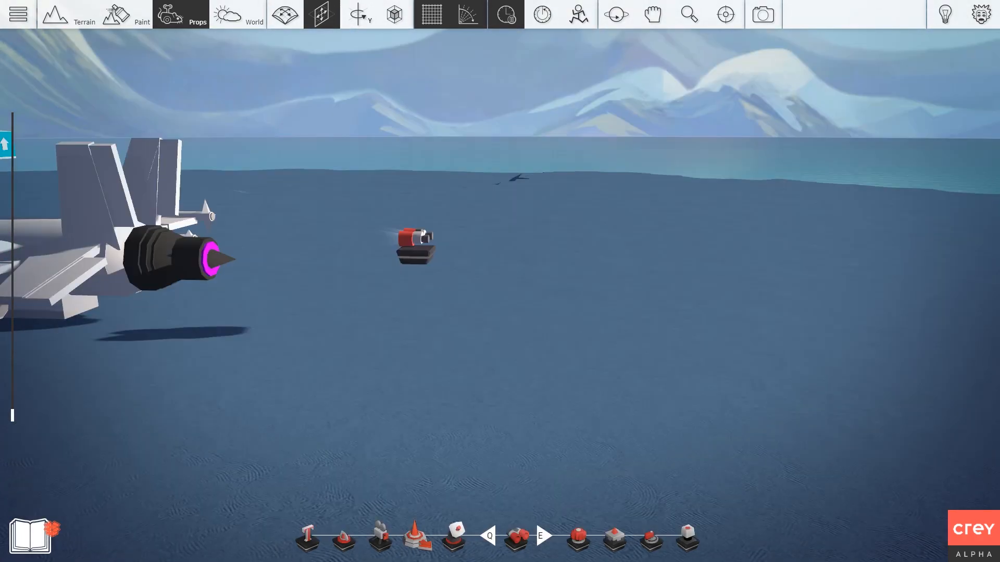
{"action": "key", "text": "2"}
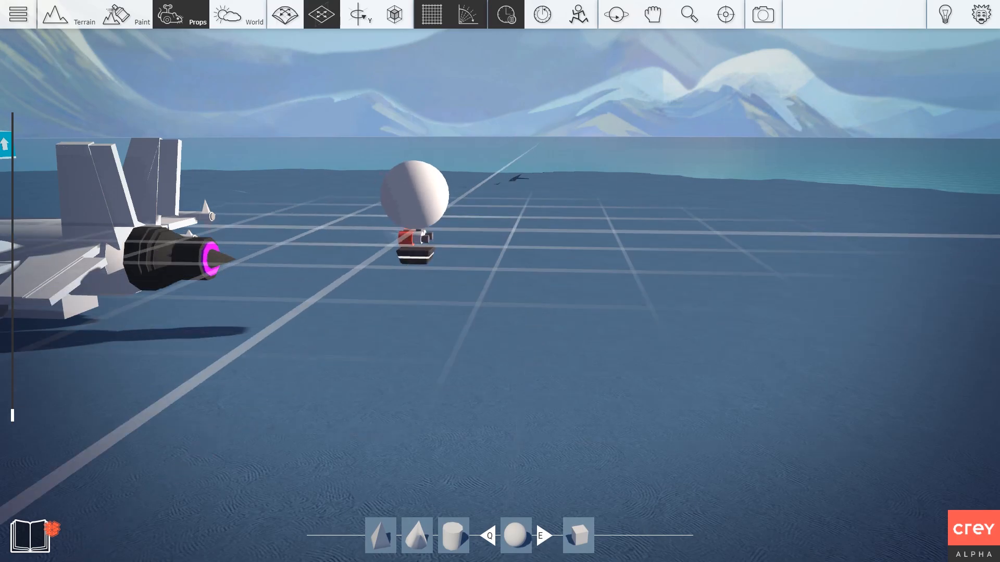
{"action": "key", "text": "2"}
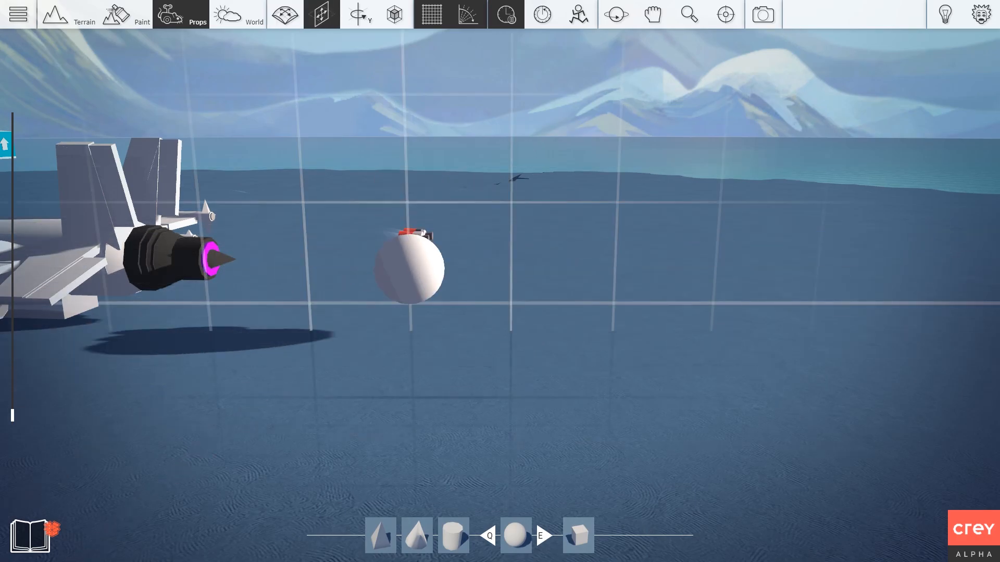
{"action": "key", "text": "2"}
{"action": "key", "text": "2"}
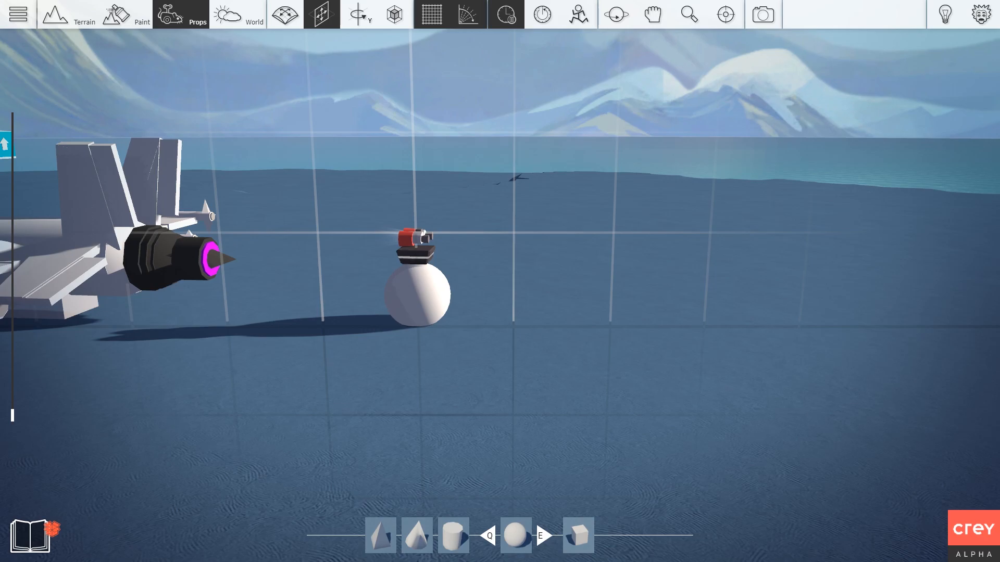
{"action": "key", "text": "4"}
{"action": "key", "text": "2"}
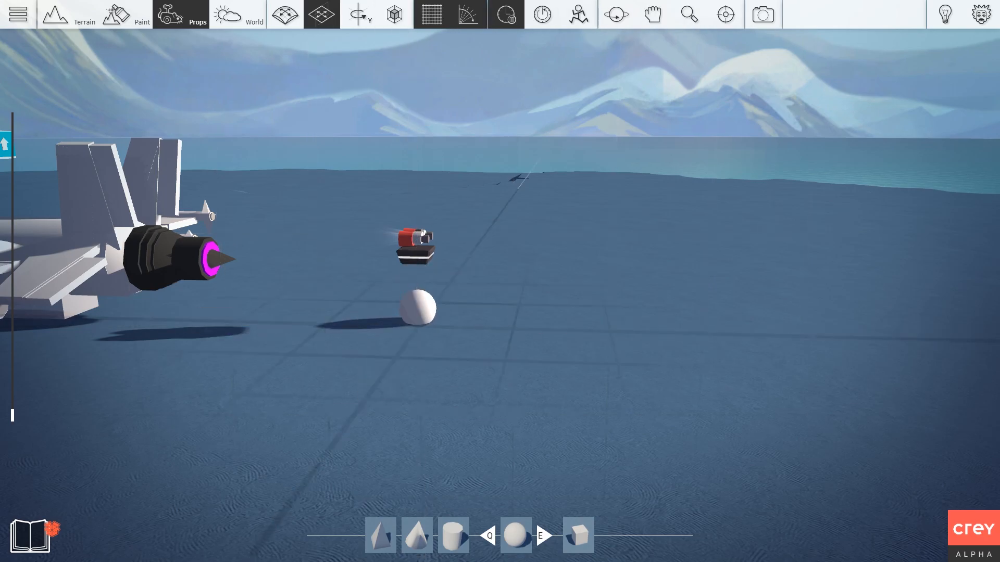
{"action": "left_click", "coordinate": [420, 290]}
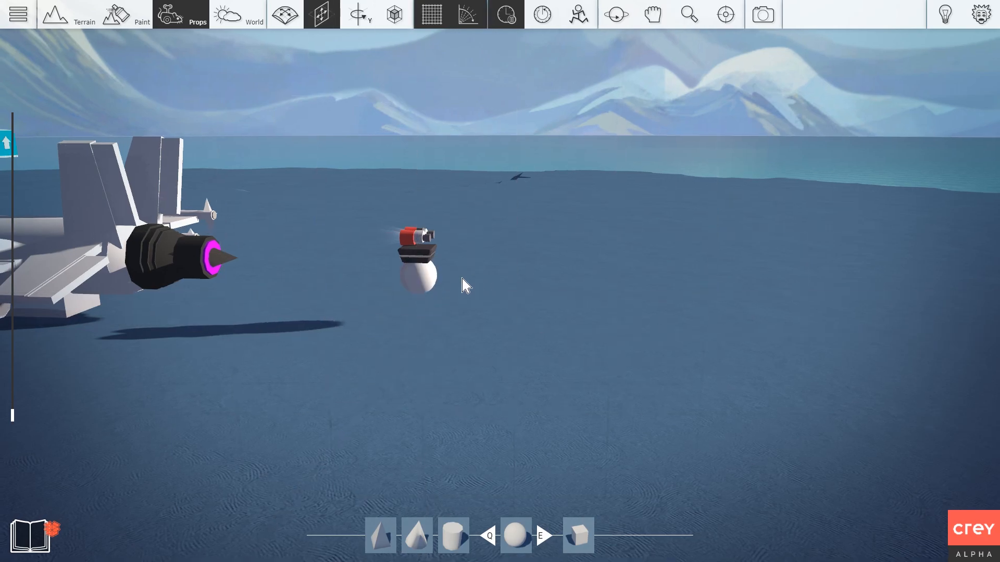
Change the sphere's colour to red in its settings
{"action": "right_click", "coordinate": [420, 290]}
{"action": "left_click", "coordinate": [365, 208]}
{"action": "left_click", "coordinate": [289, 284]}
{"action": "left_click_drag", "start_coordinate": [341, 308], "coordinate": [448, 283]}
{"action": "key", "text": "Escape"}
Glue the red sphere to the Seeker above it
{"action": "right_click", "coordinate": [416, 244]}
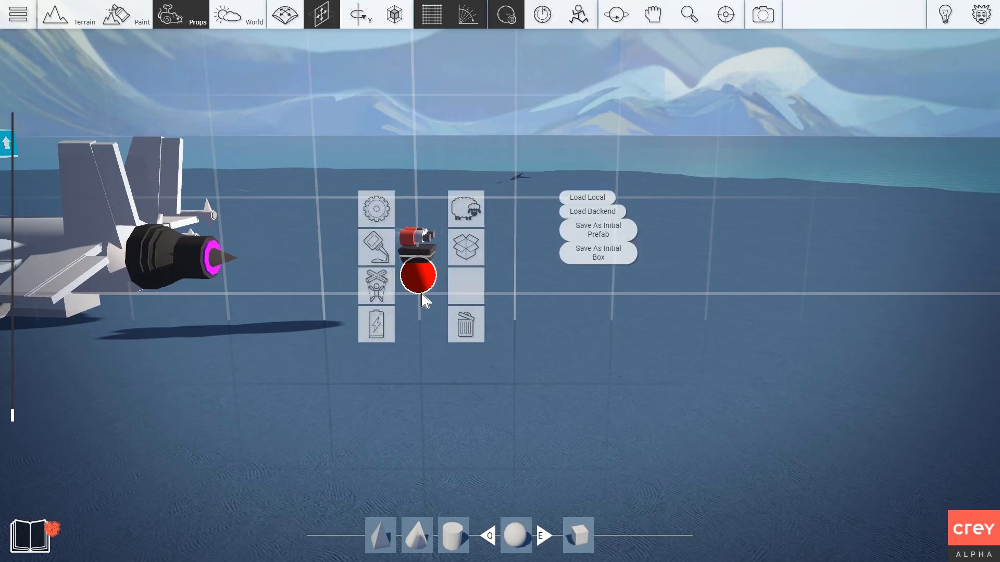
{"action": "left_click", "coordinate": [364, 245]}
{"action": "key", "text": "Escape"}
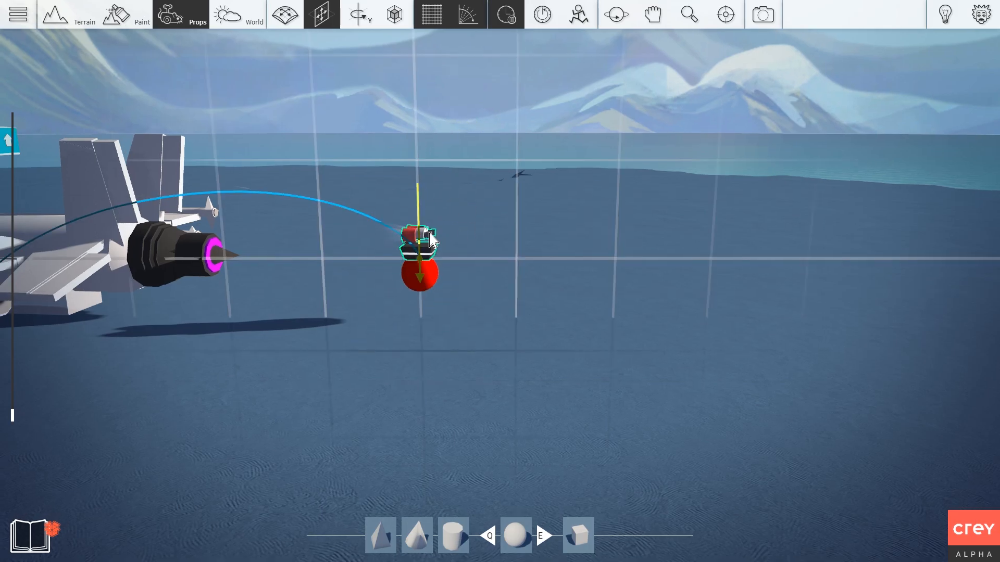
Glue the floating gadget next to the camera gadget to the red sphere
{"action": "right_click_drag", "start_coordinate": [428, 230], "coordinate": [524, 200]}
{"action": "key", "text": "s"}
{"action": "right_click", "coordinate": [791, 128]}
{"action": "left_click", "coordinate": [740, 86]}
{"action": "key", "text": "w"}
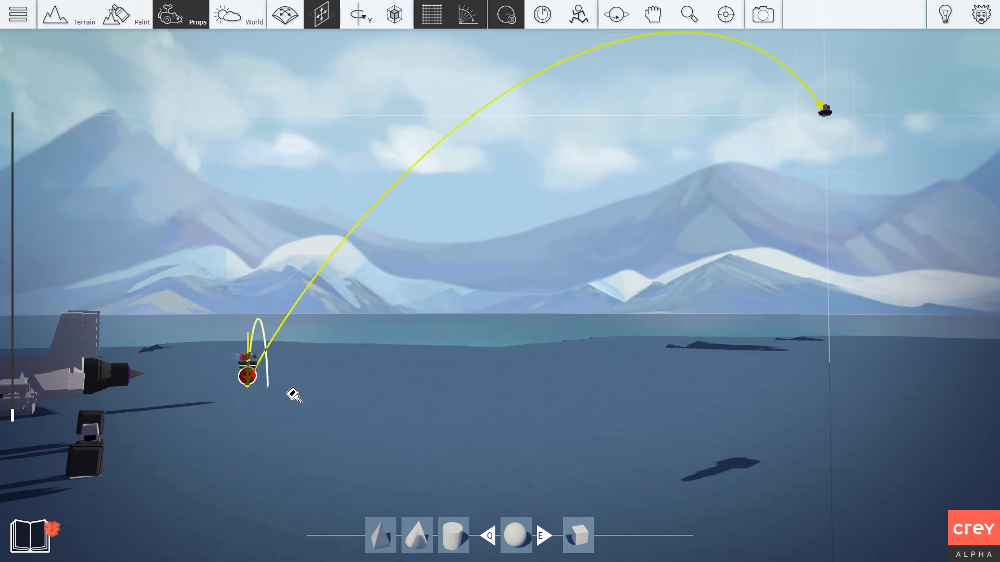
{"action": "key", "text": "w"}
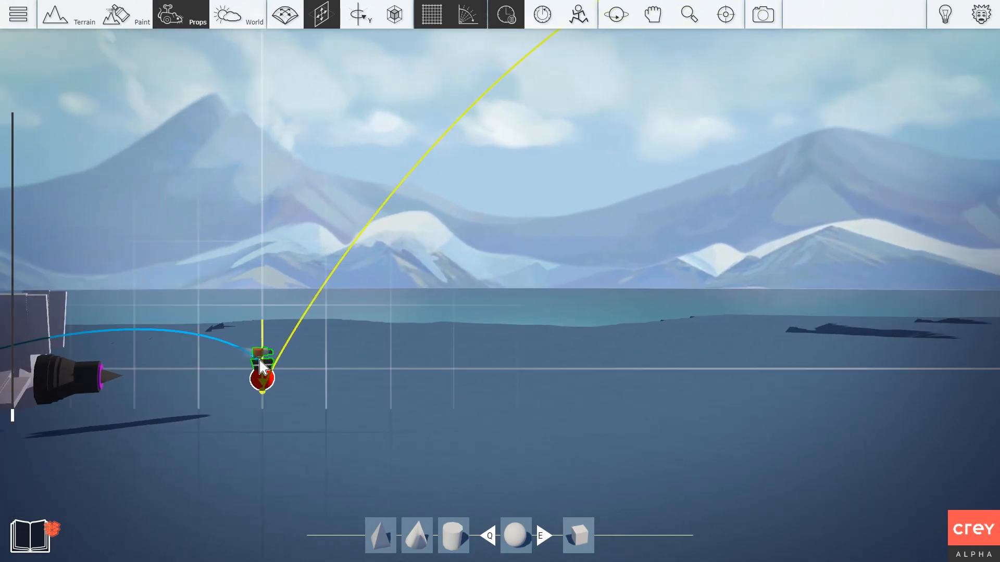
Examine the glue links between the Seeker, the red sphere and the floating gadget
{"action": "key", "text": "w"}
{"action": "right_click_drag", "start_coordinate": [265, 384], "coordinate": [360, 299]}
{"action": "key", "text": "w"}
{"action": "key", "text": "d"}
{"action": "key", "text": "w"}
{"action": "key", "text": "s"}
{"action": "key", "text": "a"}
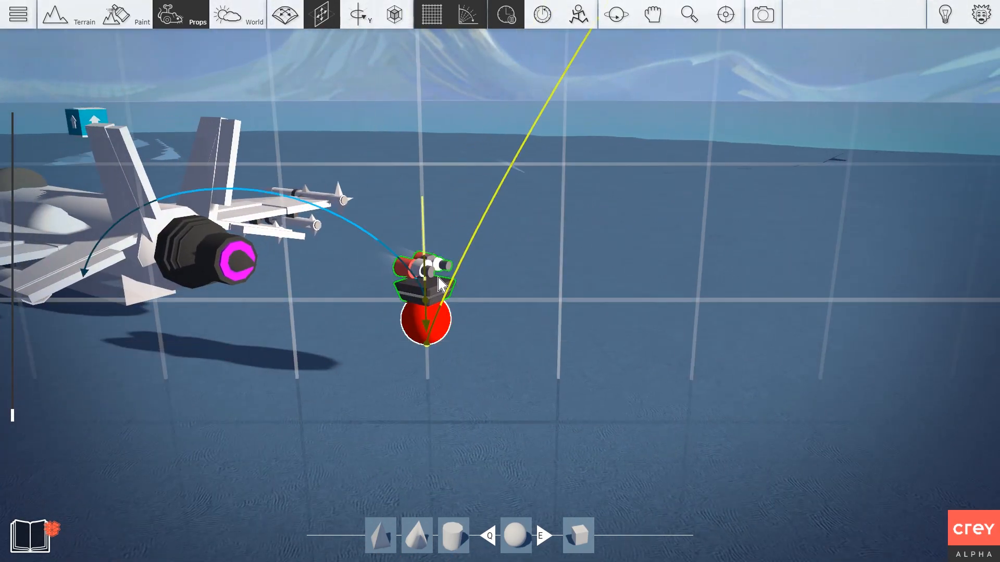
{"action": "key", "text": "s"}
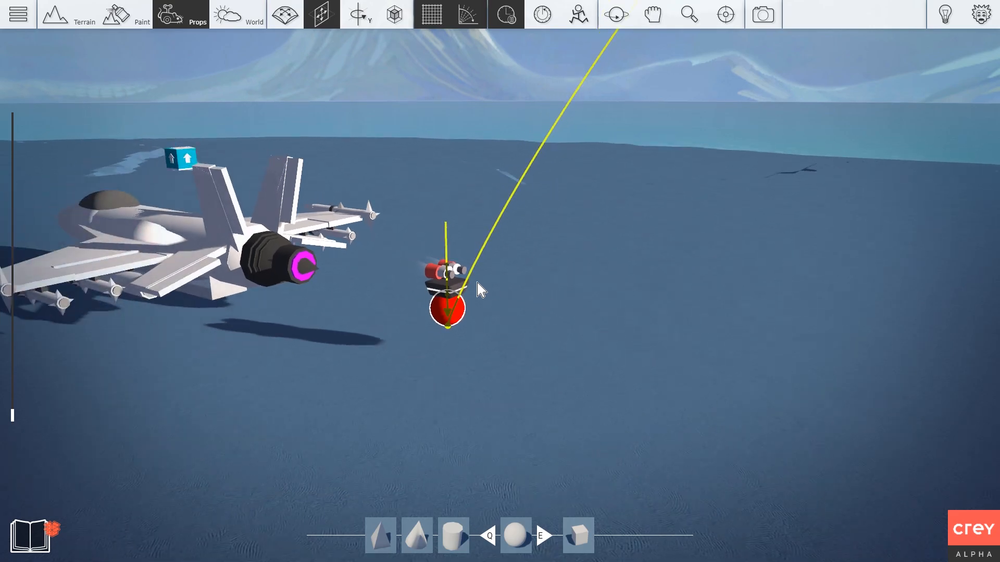
{"action": "right_click_drag", "start_coordinate": [423, 350], "coordinate": [656, 263]}
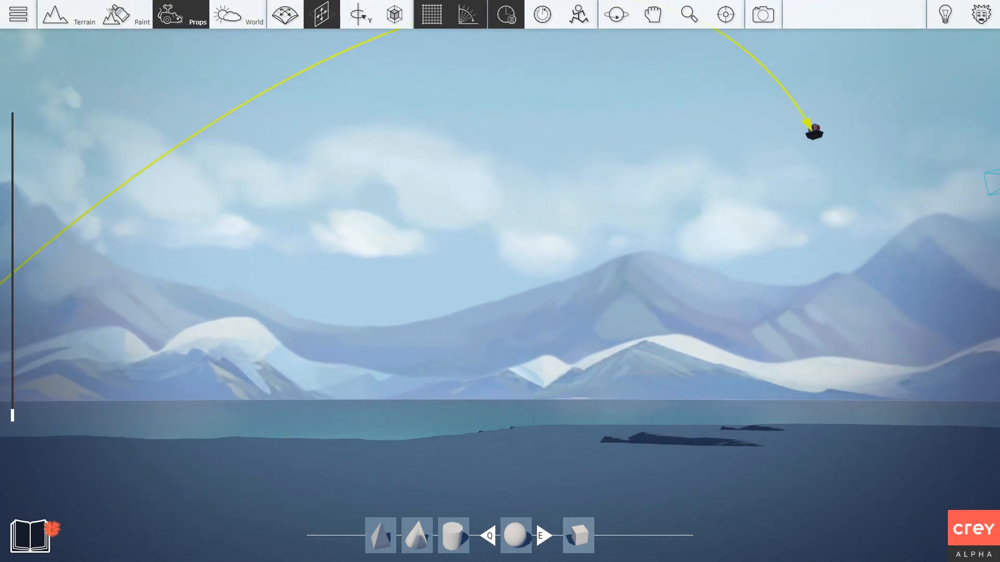
{"action": "key", "text": "s"}
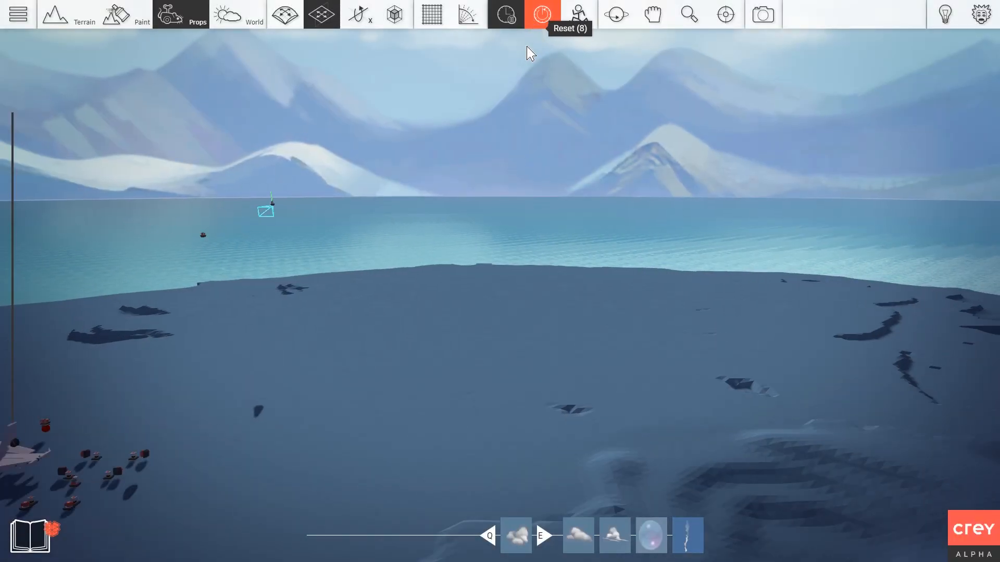
Check the Seeker's trigger, speed and rotation settings beside the jet and close them
{"action": "right_click_drag", "start_coordinate": [530, 54], "coordinate": [401, 107]}
{"action": "key", "text": "w"}
{"action": "key", "text": "w"}
{"action": "key", "text": "d"}
{"action": "right_click_drag", "start_coordinate": [609, 175], "coordinate": [495, 179]}
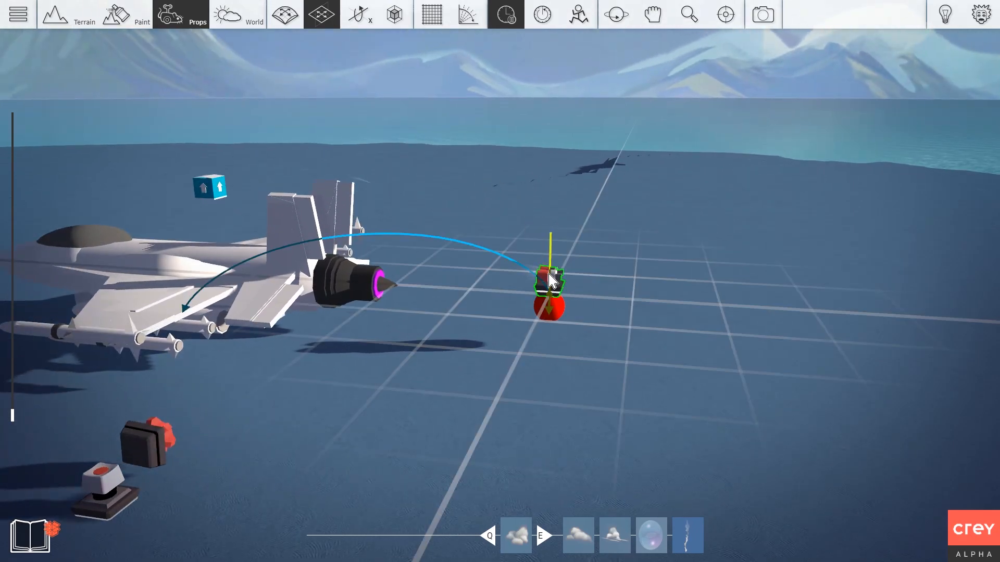
{"action": "scroll", "coordinate": [550, 279], "scroll_direction": "up", "scroll_amount": 1}
{"action": "right_click", "coordinate": [550, 280]}
{"action": "left_click", "coordinate": [505, 200]}
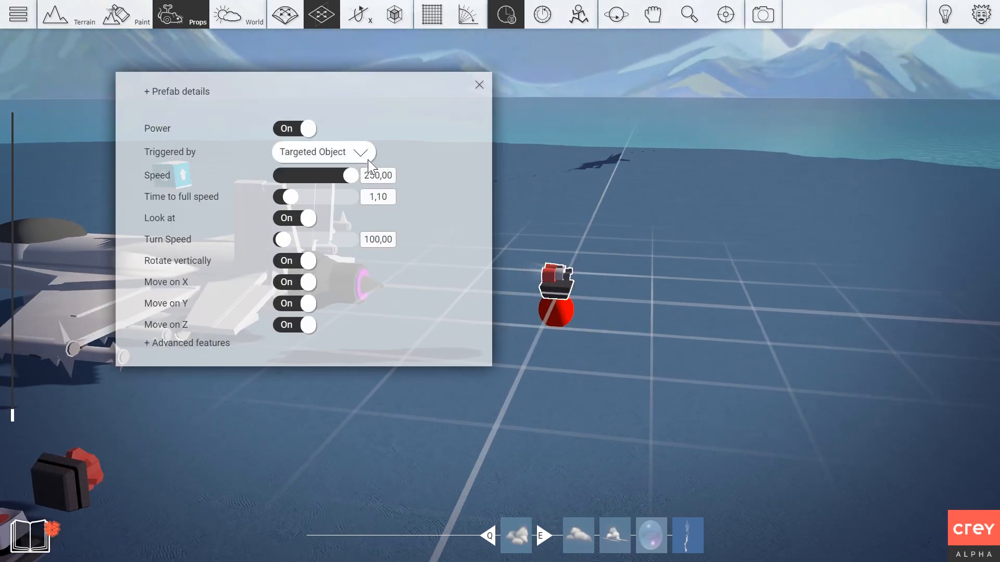
{"action": "left_click", "coordinate": [555, 276]}
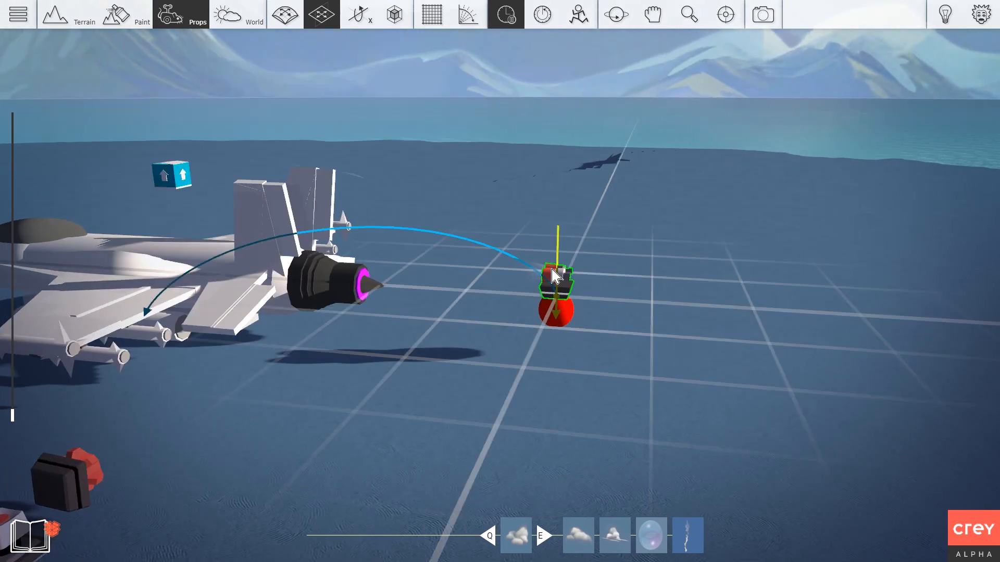
Remove the glue connection from the floating gadget next to the camera gadget
{"action": "right_click_drag", "start_coordinate": [542, 284], "coordinate": [543, 278]}
{"action": "key", "text": "s"}
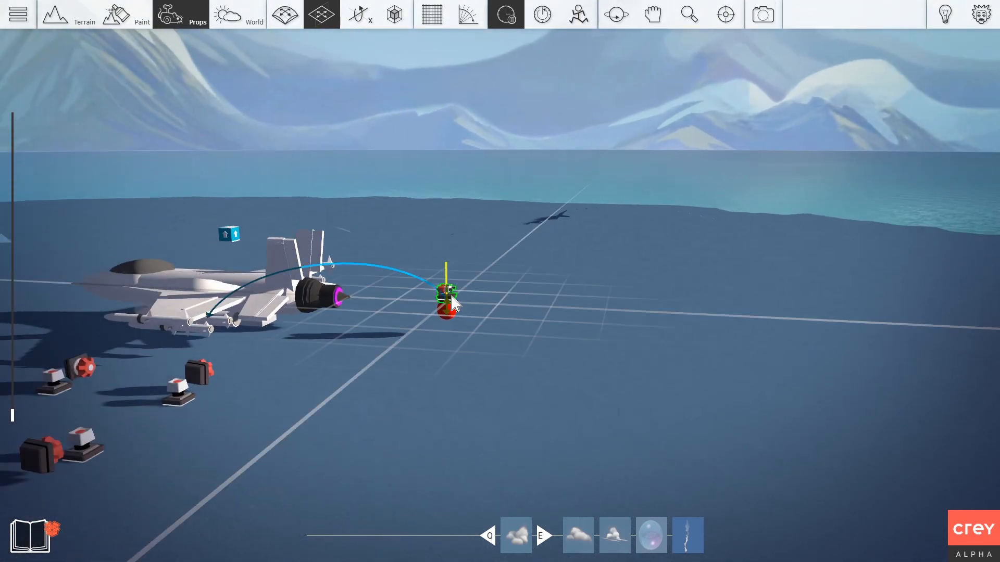
{"action": "key", "text": "w"}
{"action": "right_click_drag", "start_coordinate": [449, 316], "coordinate": [307, 341]}
{"action": "key", "text": "w"}
{"action": "key", "text": "s"}
{"action": "key", "text": "d"}
{"action": "left_click", "coordinate": [753, 120]}
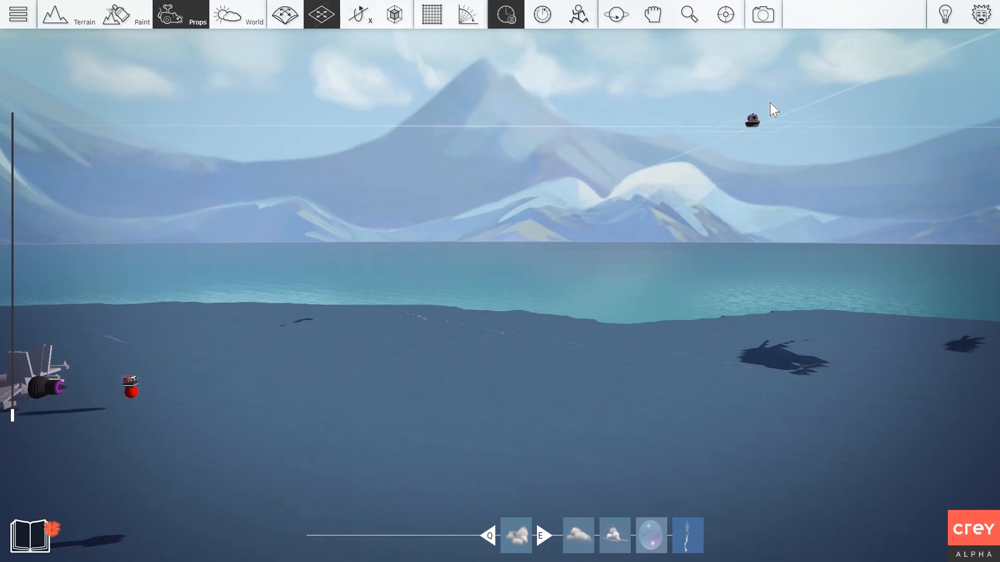
{"action": "right_click", "coordinate": [756, 122]}
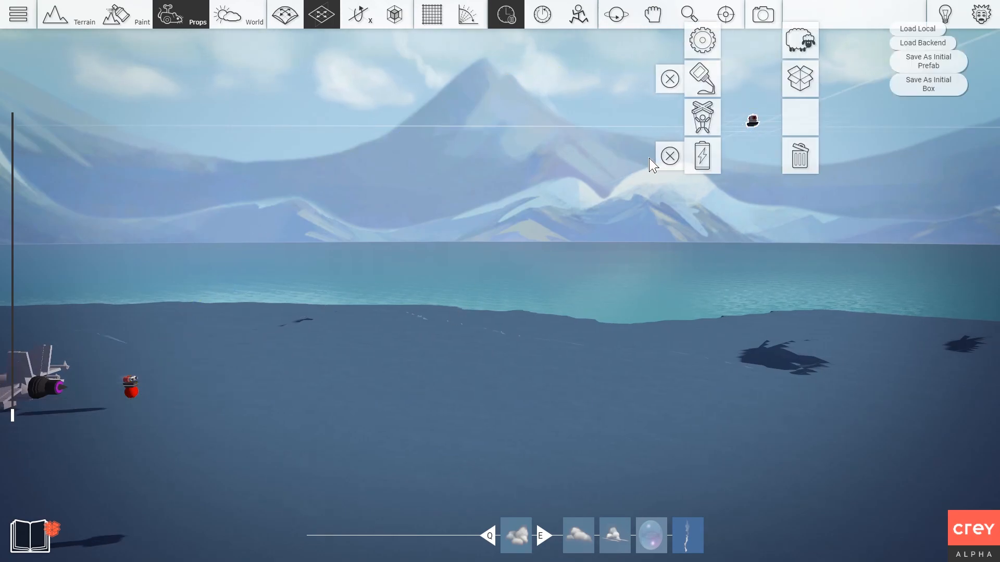
{"action": "left_click", "coordinate": [668, 79]}
{"action": "left_click", "coordinate": [748, 123]}
Glue the camera gadget to the red sphere beneath the Seeker
{"action": "right_click_drag", "start_coordinate": [752, 122], "coordinate": [780, 117]}
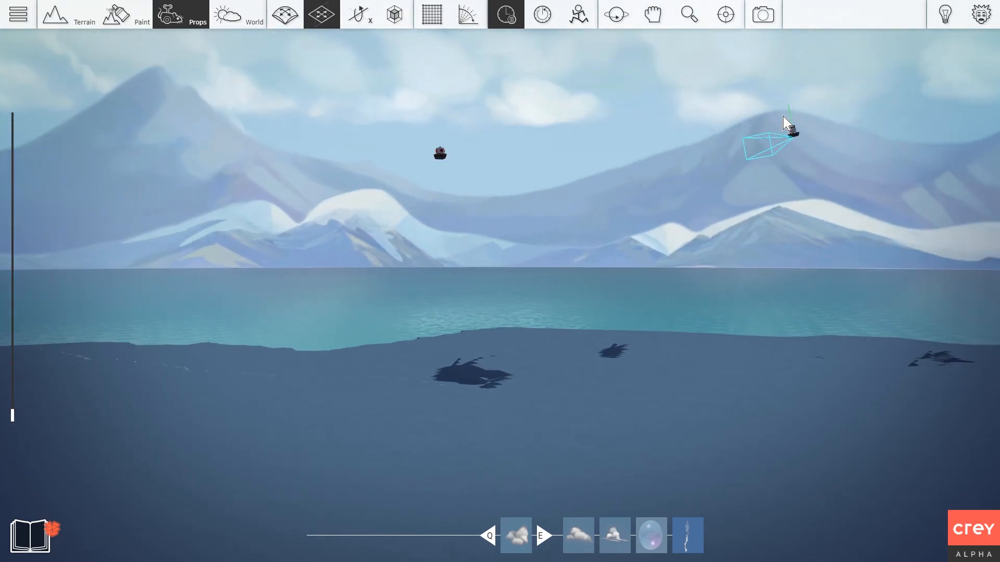
{"action": "right_click", "coordinate": [794, 133]}
{"action": "left_click", "coordinate": [739, 84]}
{"action": "key", "text": "a"}
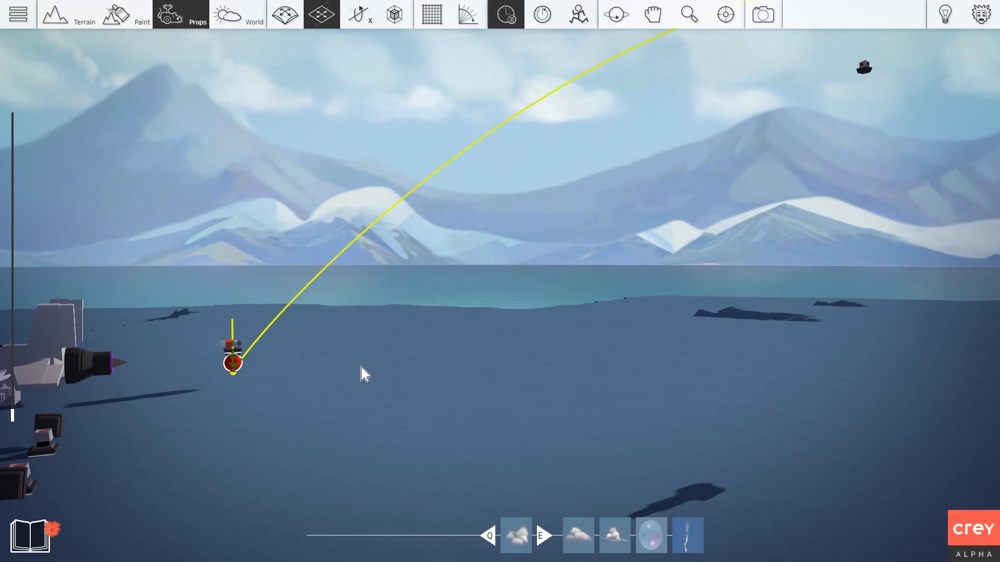
Play-test the level, pitching and banking the jet to check how the camera follows it
{"action": "key", "text": "F5"}
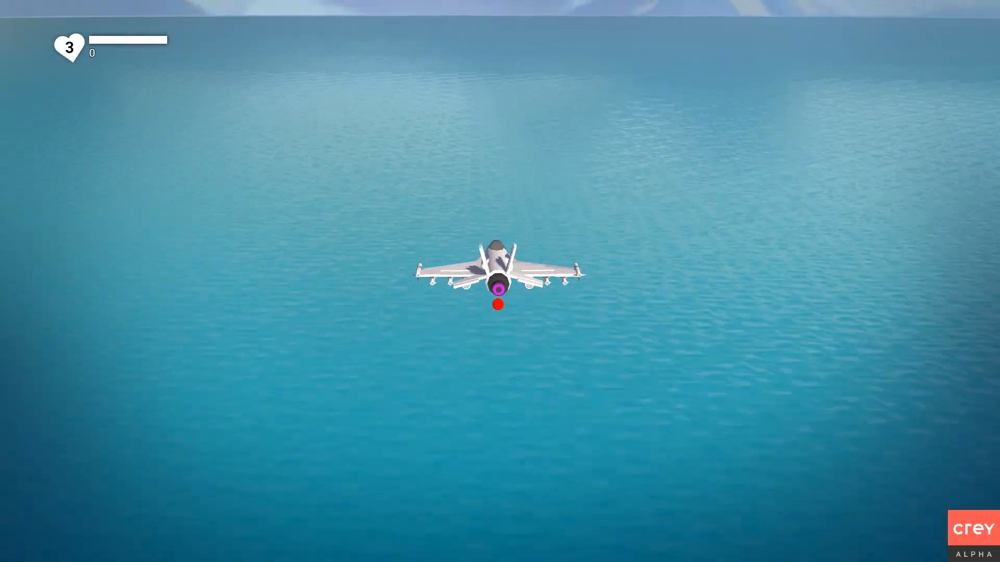
{"action": "key", "text": "w"}
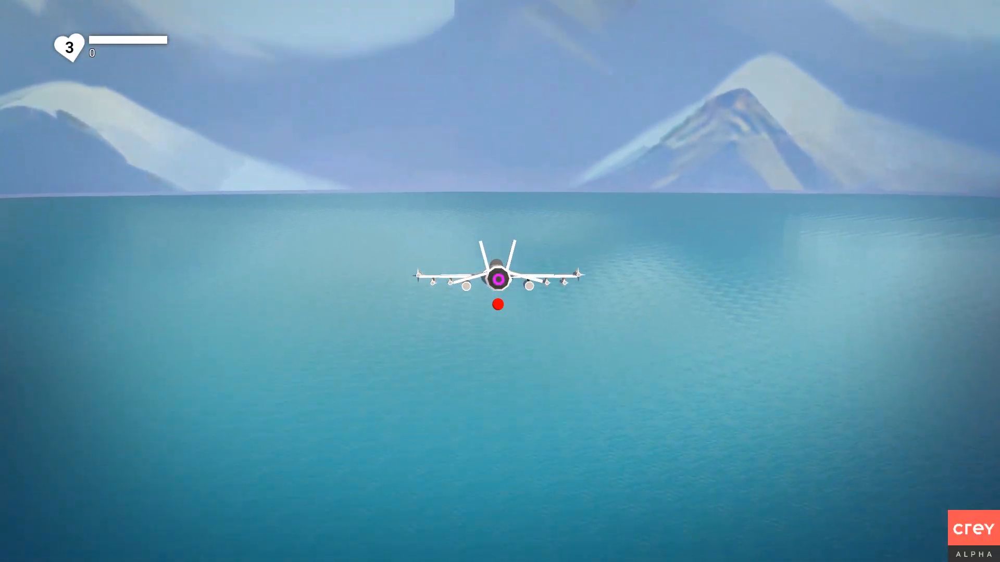
{"action": "key", "text": "s"}
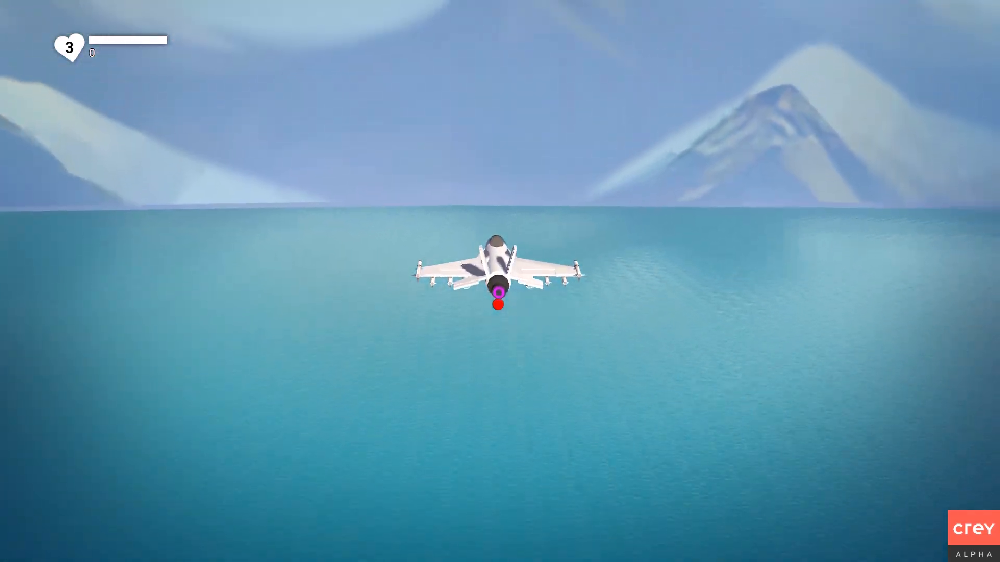
{"action": "key", "text": "a"}
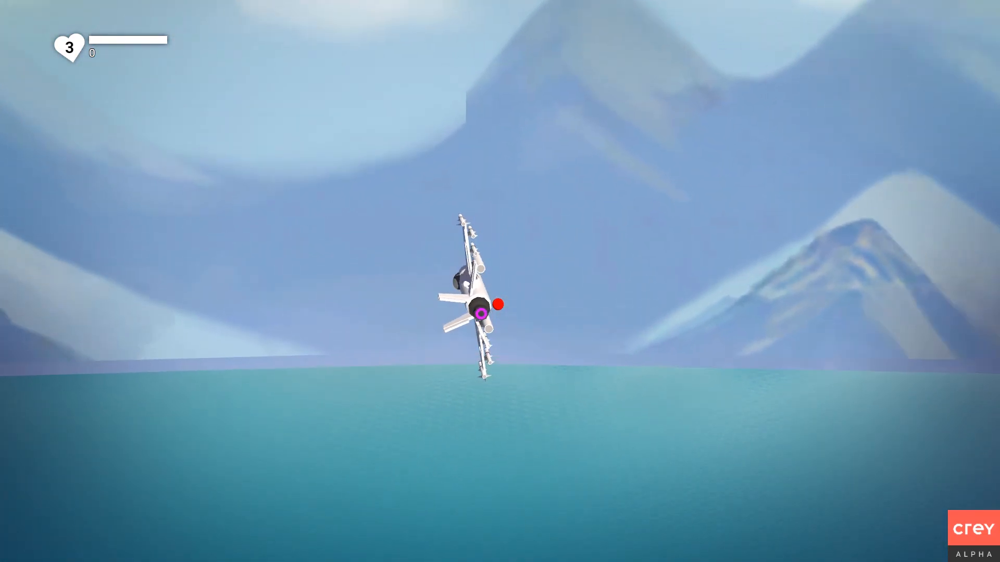
{"action": "key", "text": "s"}
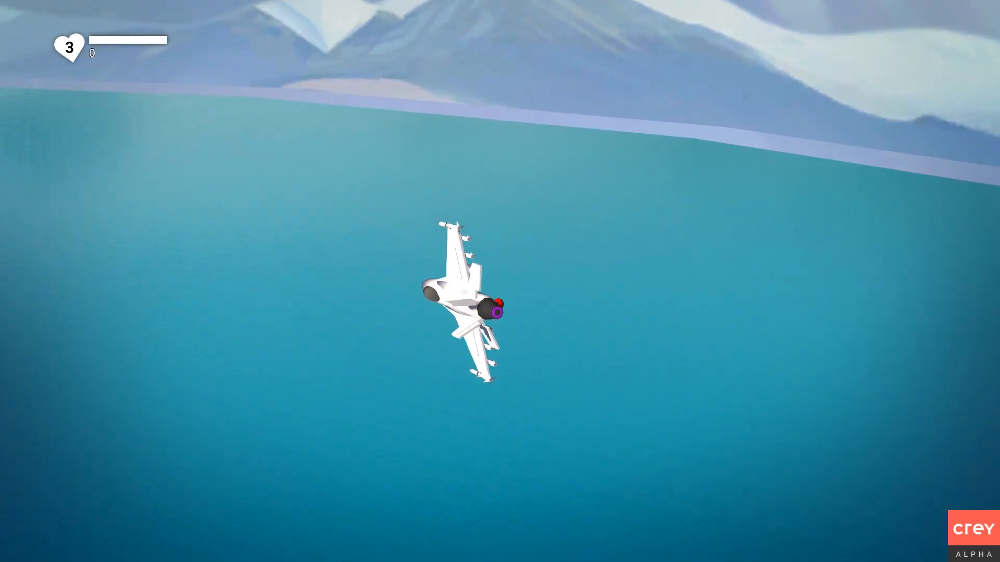
{"action": "key", "text": "d"}
{"action": "key", "text": "s"}
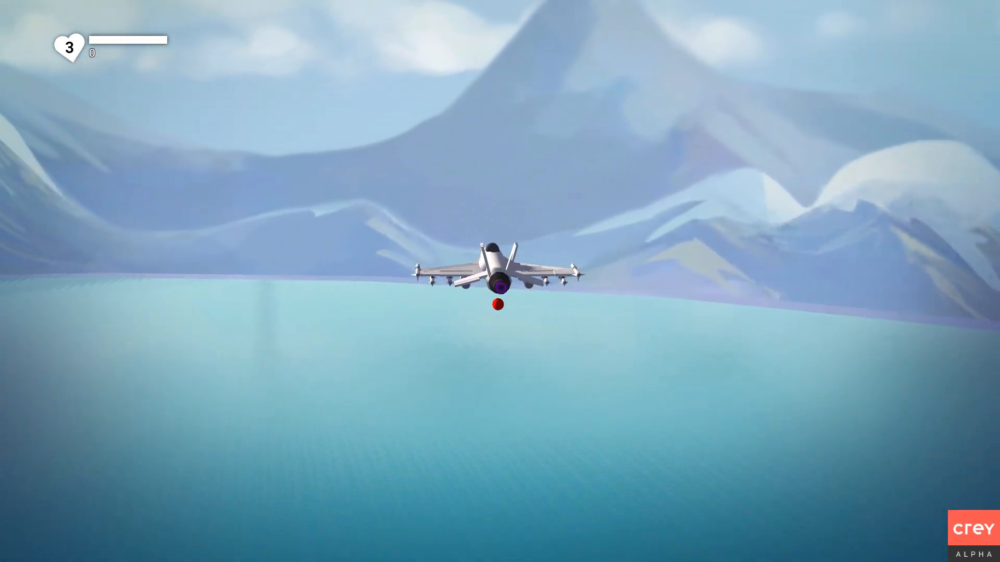
{"action": "key", "text": "a"}
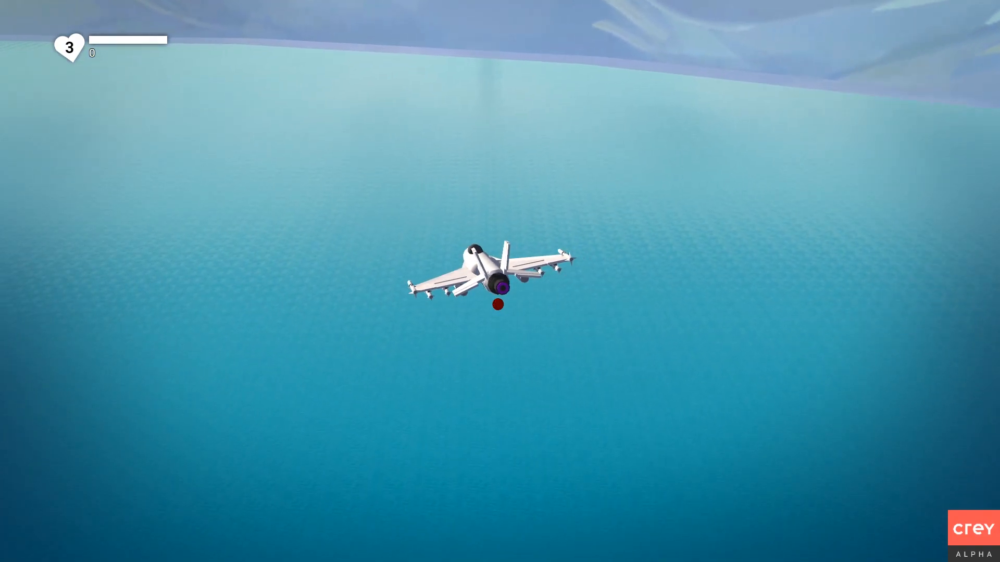
Turn the jet left and pitch it to watch the chase camera, and return to the editor
{"action": "key", "text": "a"}
{"action": "key", "text": "s"}
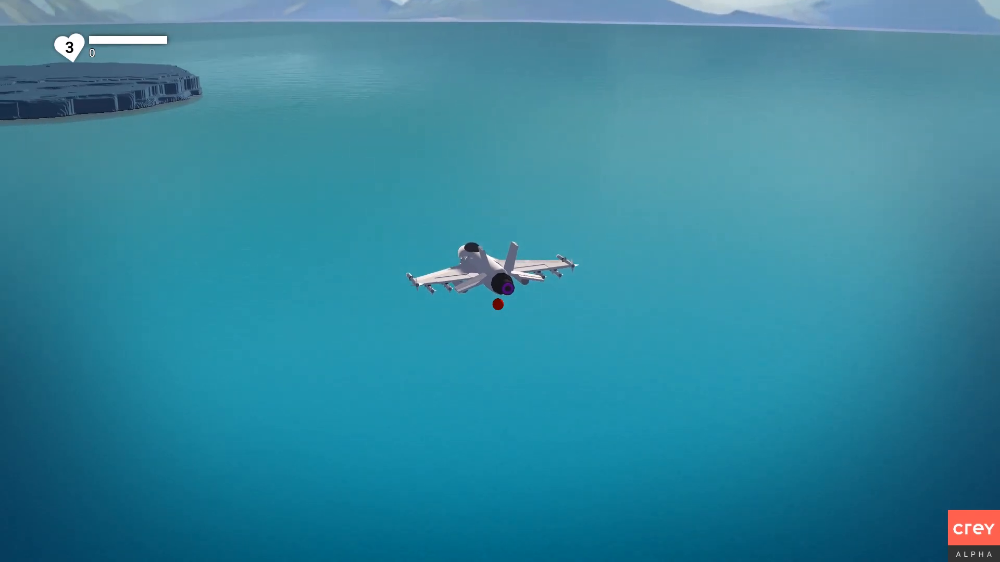
{"action": "key", "text": "Escape"}
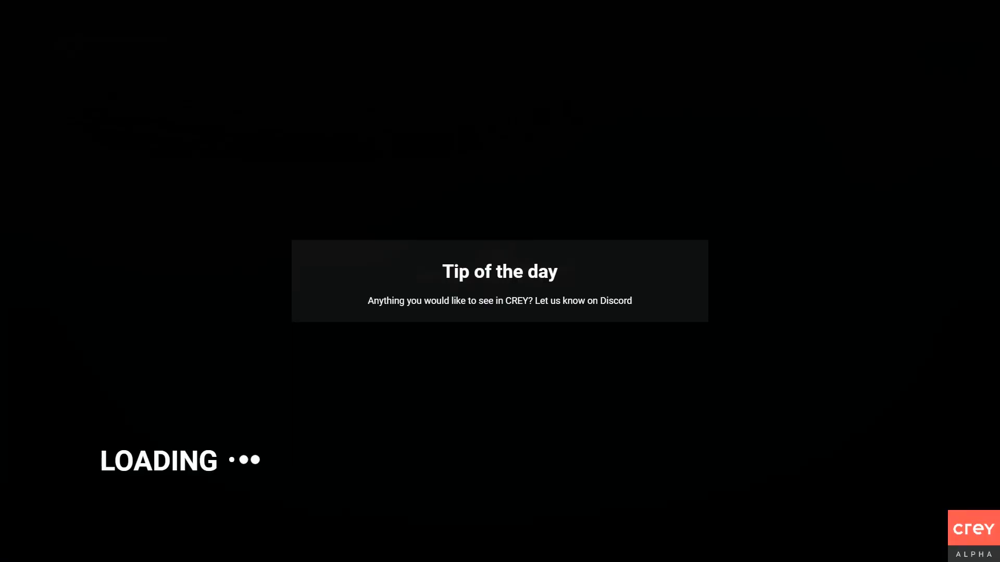
Freeze the level and set the Seeker's turn speed to 30
{"action": "right_click_drag", "start_coordinate": [443, 339], "coordinate": [406, 341]}
{"action": "right_click_drag", "start_coordinate": [677, 73], "coordinate": [559, 87]}
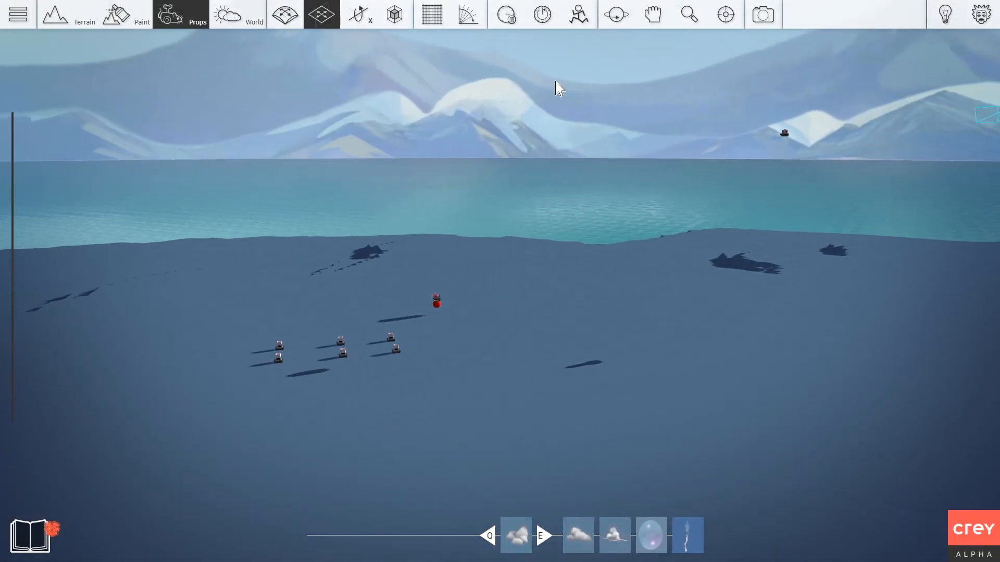
{"action": "left_click", "coordinate": [519, 22]}
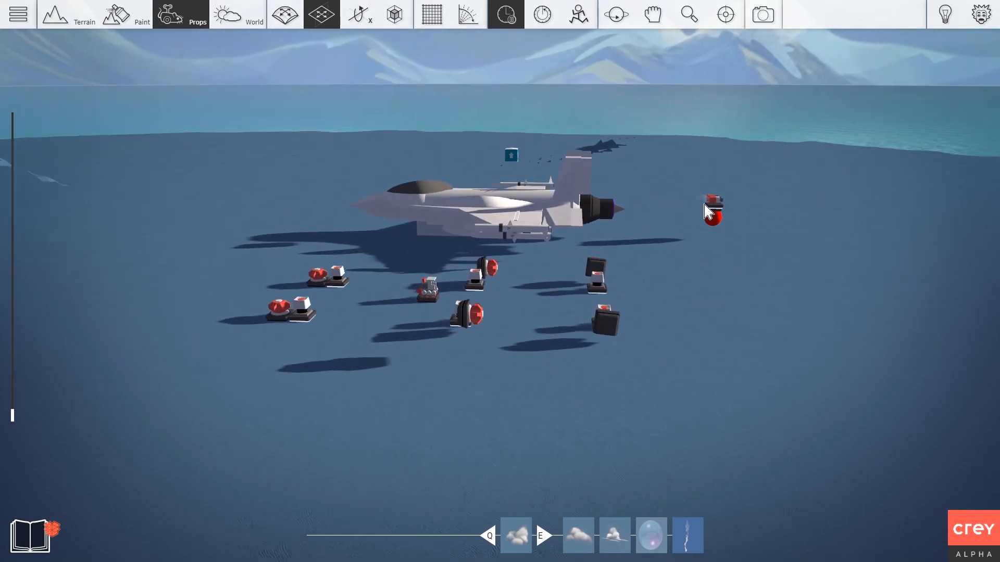
{"action": "double_click", "coordinate": [649, 119]}
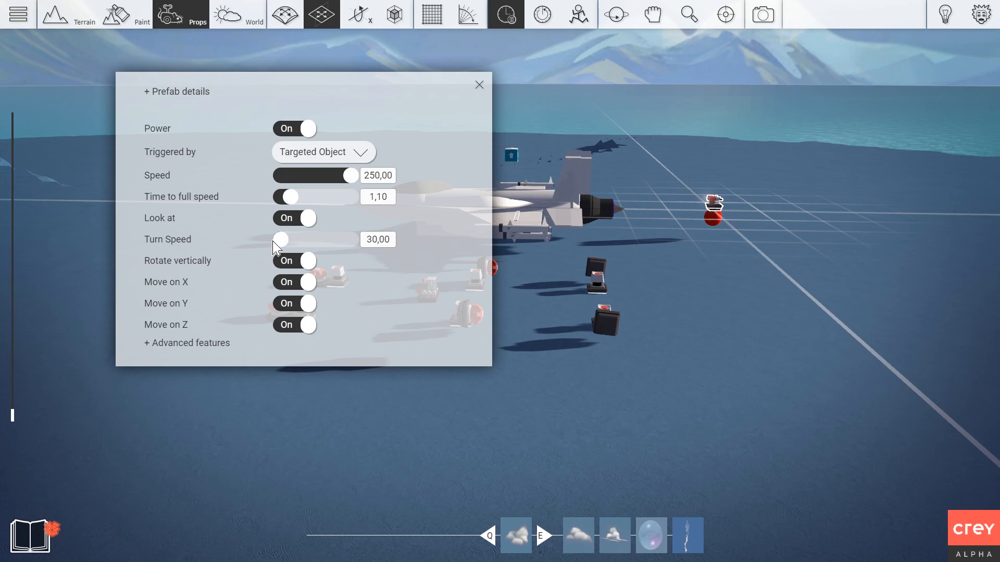
{"action": "left_click", "coordinate": [482, 83]}
Play-test the level, steering the jet left repeatedly to check how the Seeker camera follows
{"action": "key", "text": "F5"}
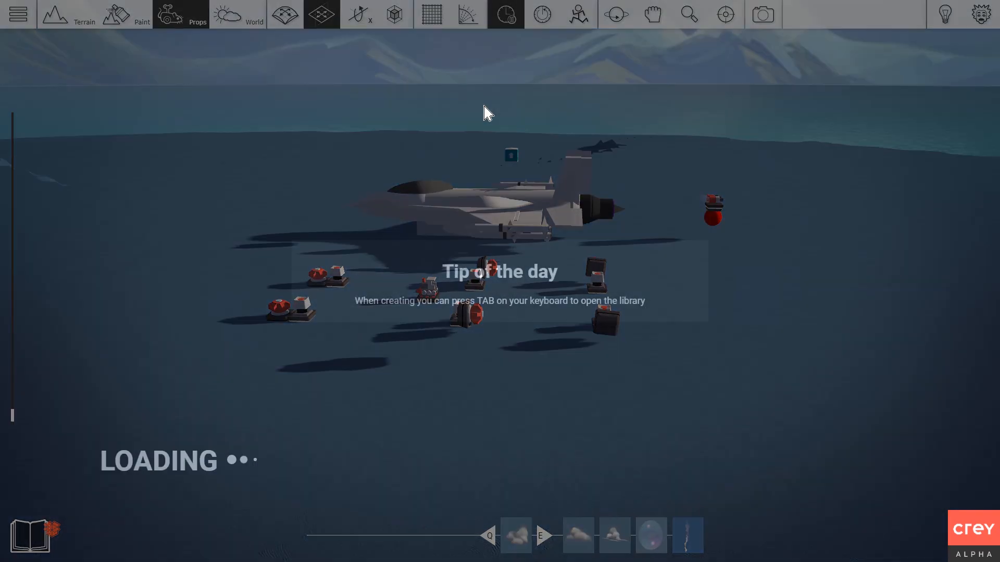
{"action": "key", "text": "a"}
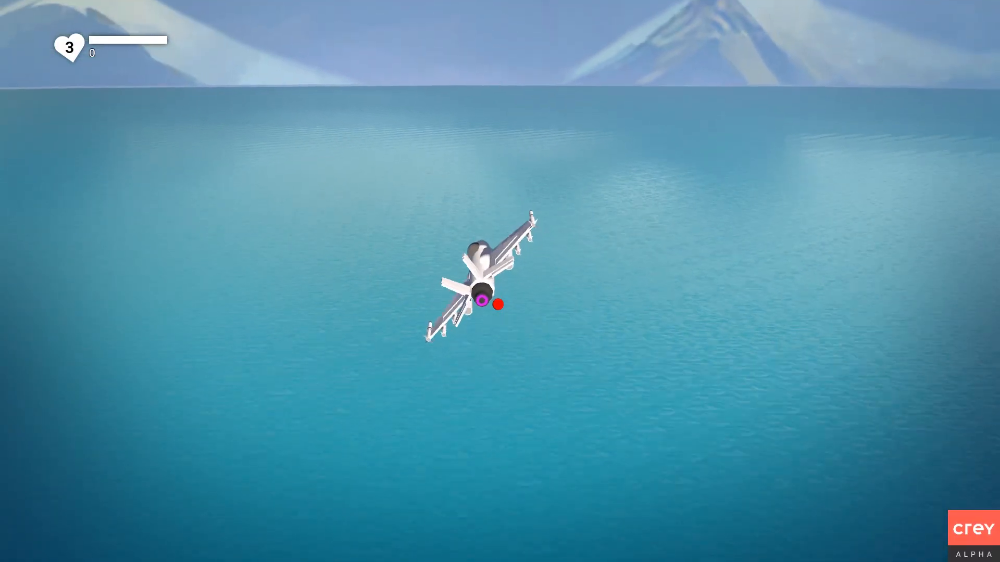
{"action": "key", "text": "a"}
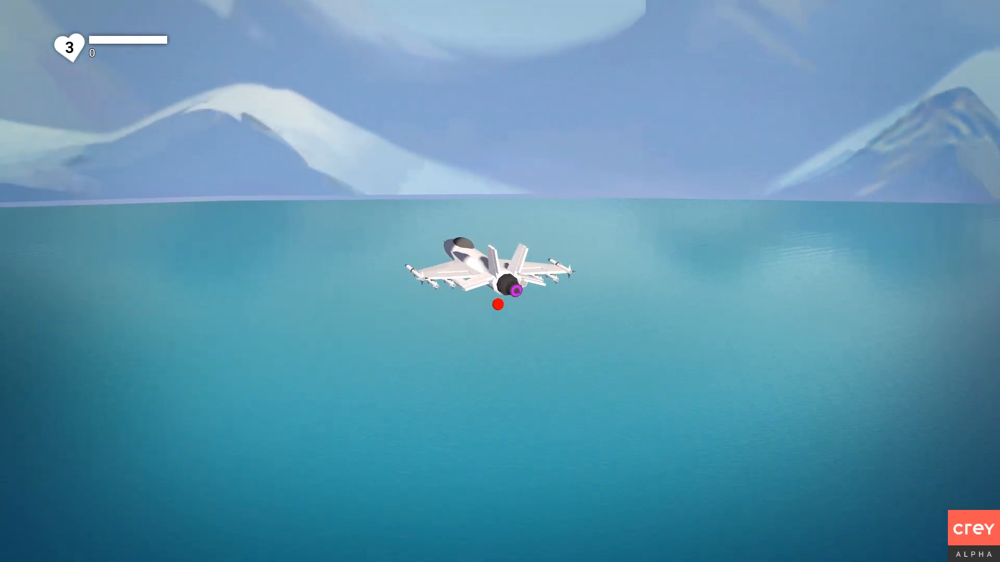
{"action": "key", "text": "a"}
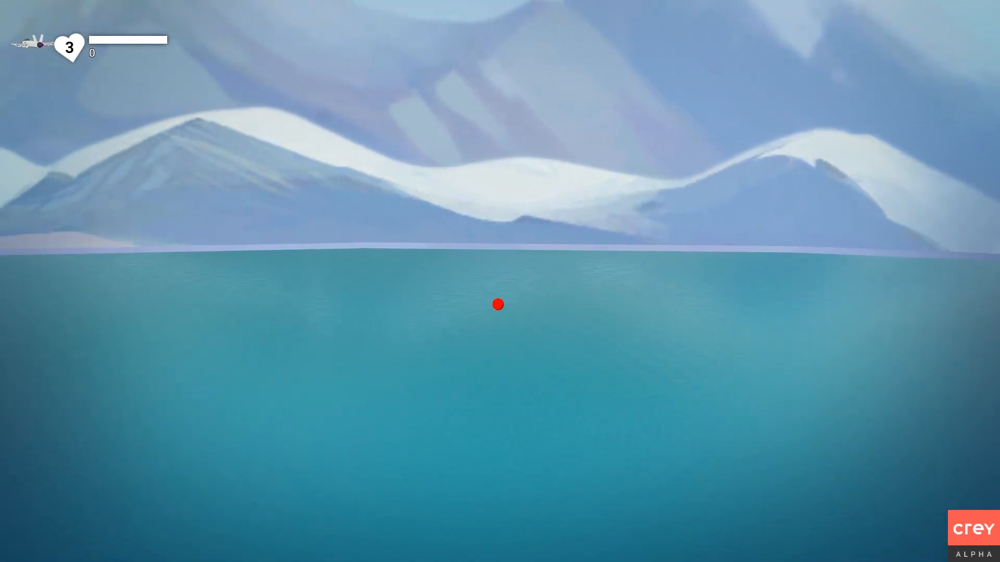
{"action": "key", "text": "a"}
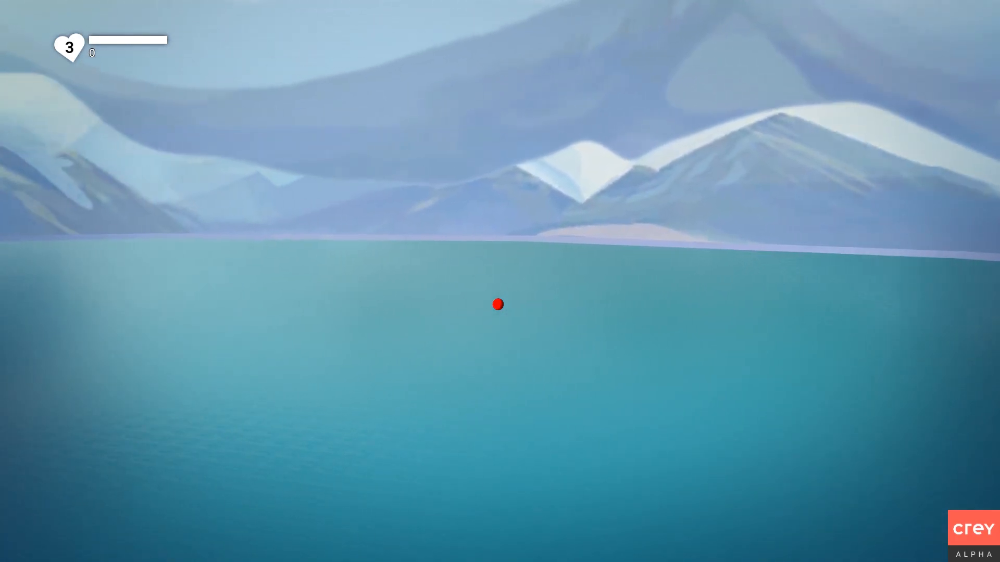
{"action": "key", "text": "Escape"}
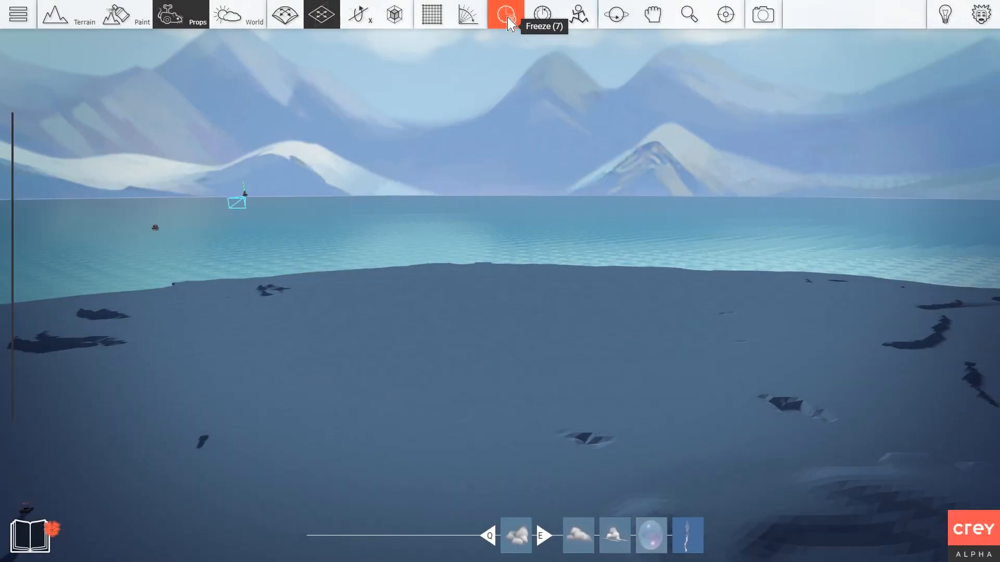
Freeze the level and set the Seeker's turn speed to 100
{"action": "left_click", "coordinate": [508, 21]}
{"action": "key", "text": "w"}
{"action": "key", "text": "w"}
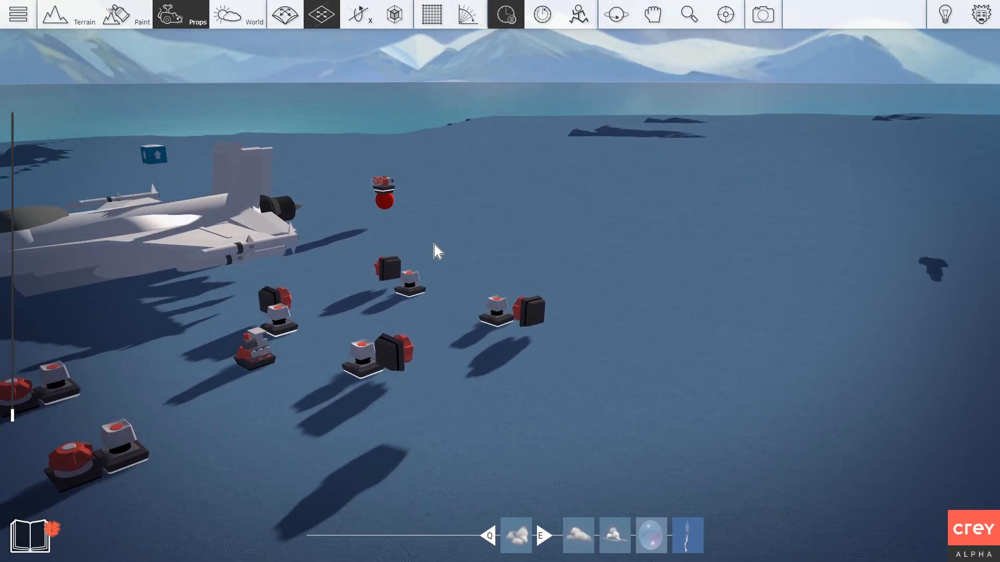
{"action": "right_click_drag", "start_coordinate": [443, 252], "coordinate": [440, 249]}
{"action": "key", "text": "d"}
{"action": "left_click", "coordinate": [439, 194]}
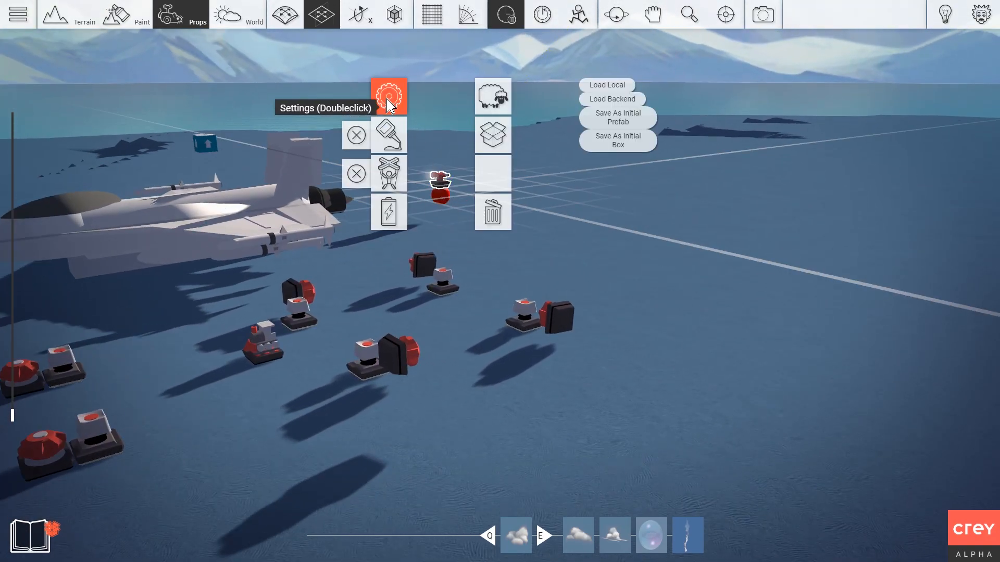
{"action": "left_click", "coordinate": [388, 101]}
{"action": "type", "text": "100"}
{"action": "key", "text": "Return"}
{"action": "left_click", "coordinate": [479, 85]}
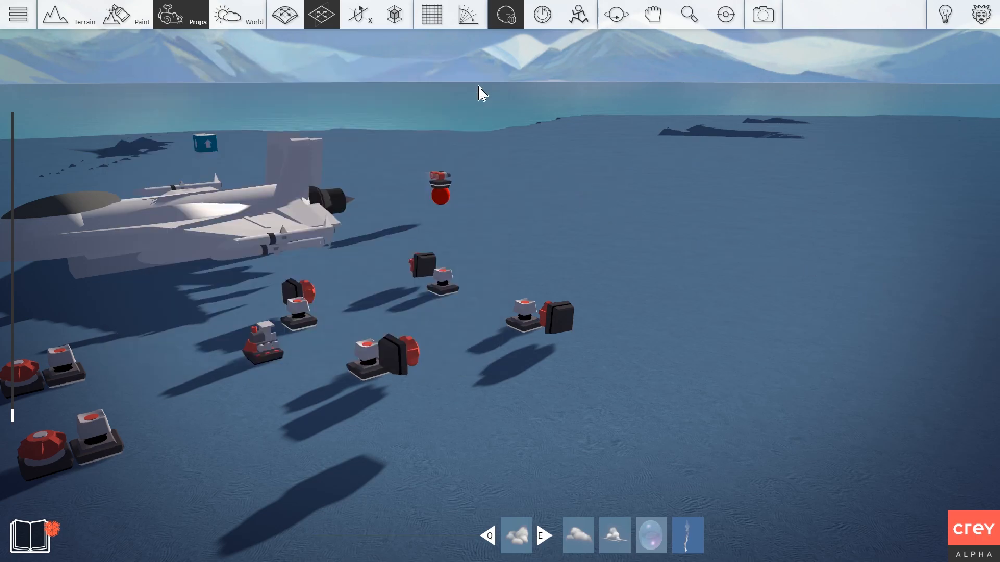
Make the red sphere beneath the Seeker invisible
{"action": "key", "text": "s"}
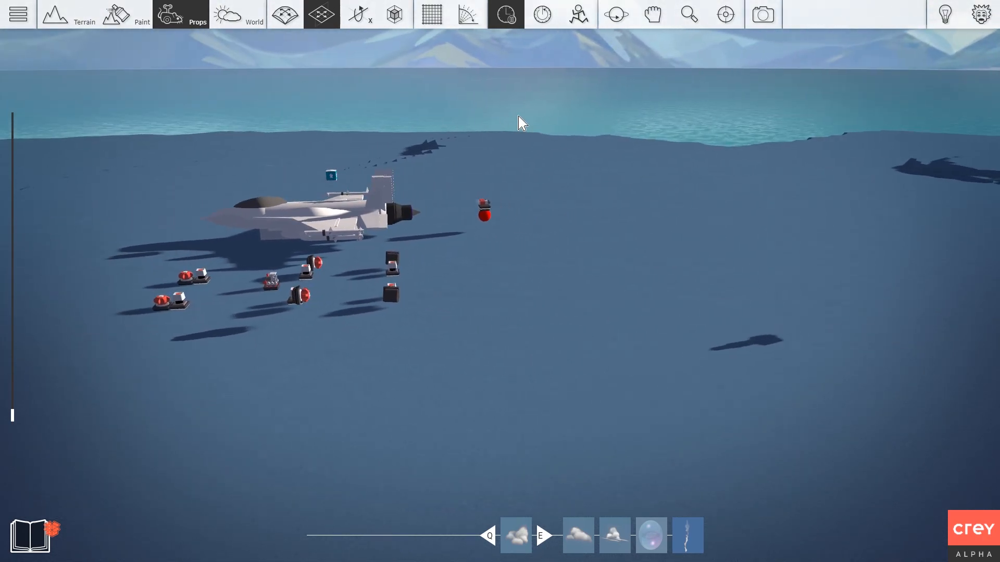
{"action": "key", "text": "d"}
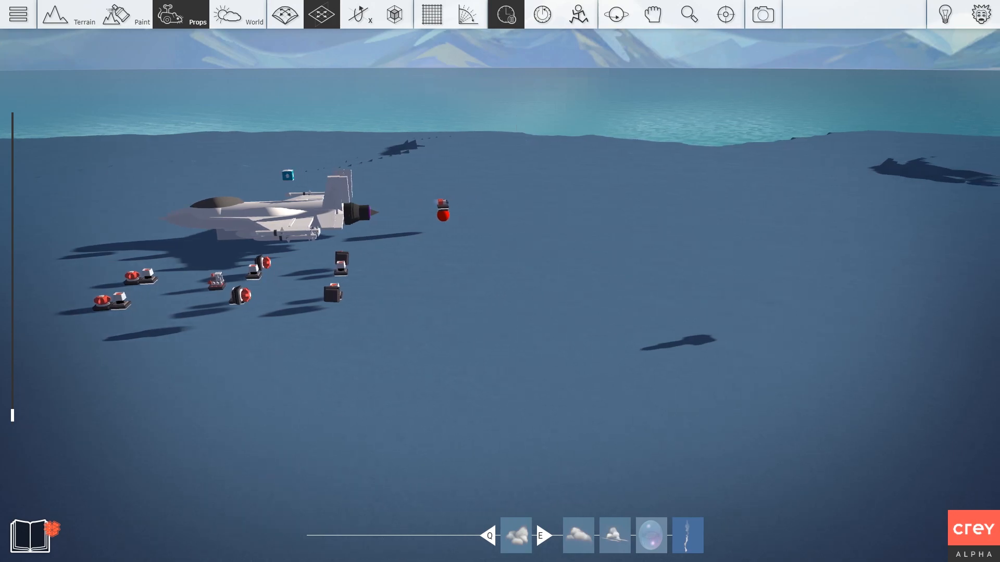
{"action": "right_click_drag", "start_coordinate": [519, 116], "coordinate": [516, 116]}
{"action": "left_click", "coordinate": [562, 202]}
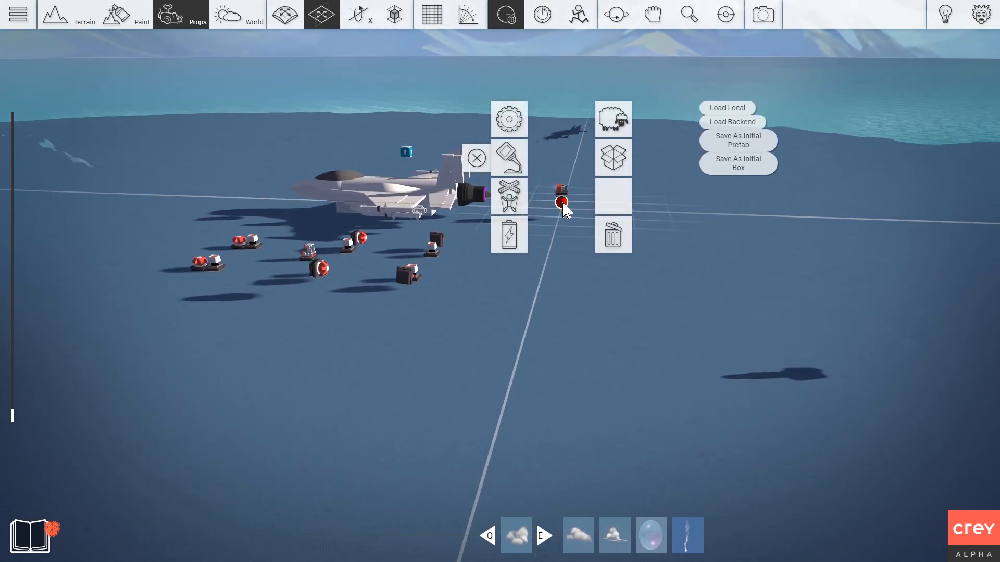
{"action": "double_click", "coordinate": [522, 126]}
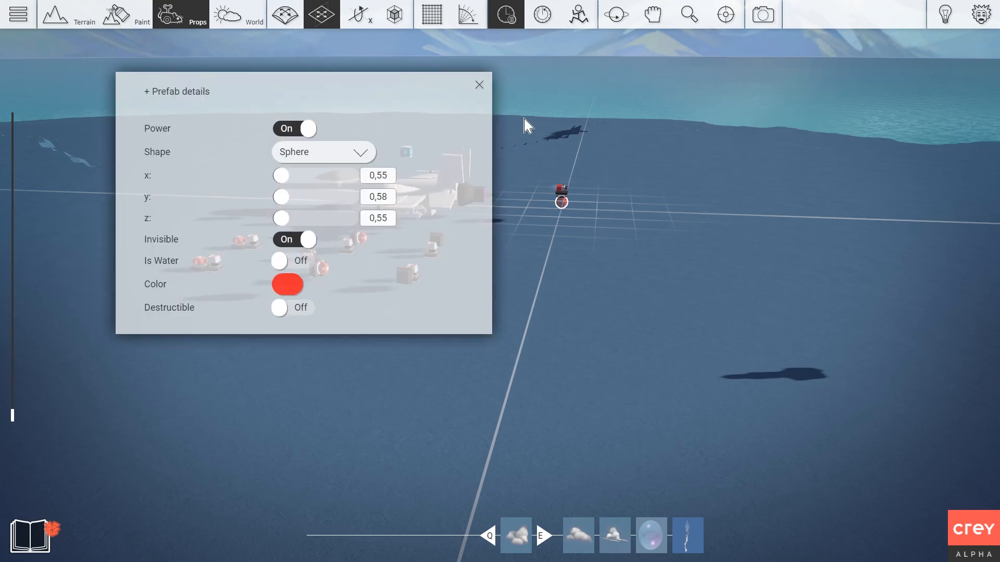
{"action": "left_click", "coordinate": [479, 85]}
{"action": "left_click", "coordinate": [575, 214]}
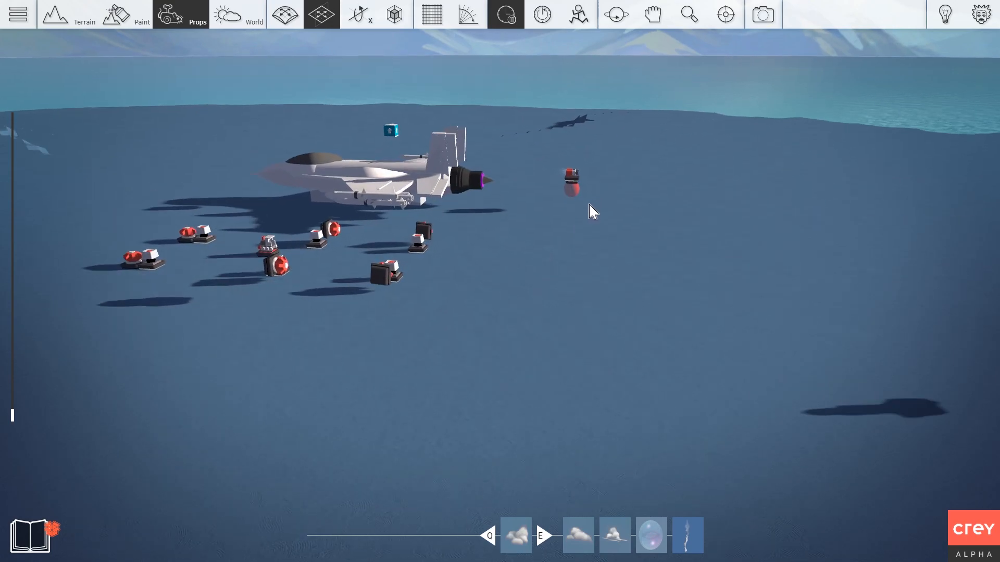
Unpack the jet's box to expose the separate wing parts and their nested boxes
{"action": "key", "text": "d"}
{"action": "key", "text": "w"}
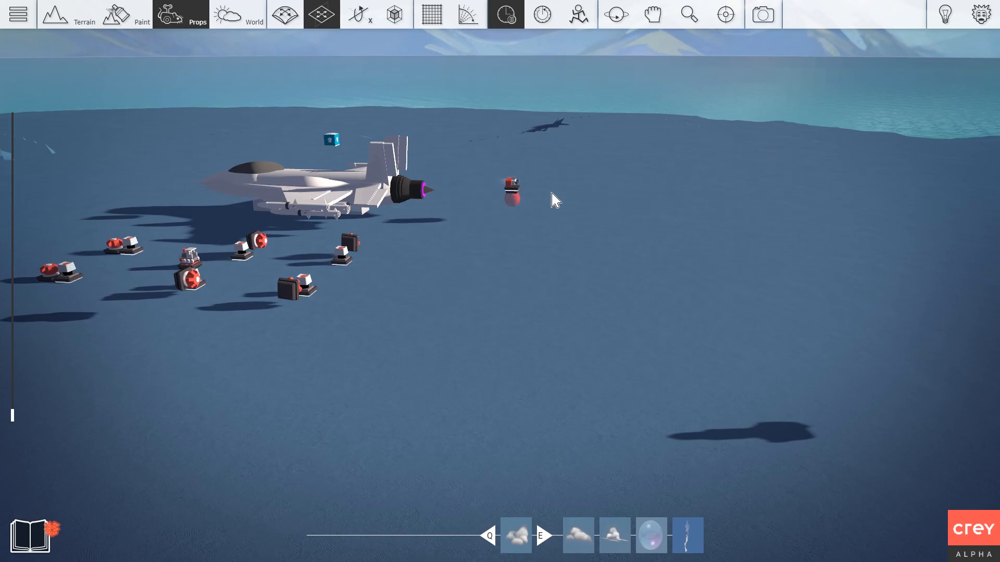
{"action": "key", "text": "s"}
{"action": "right_click_drag", "start_coordinate": [477, 166], "coordinate": [422, 145]}
{"action": "key", "text": "w"}
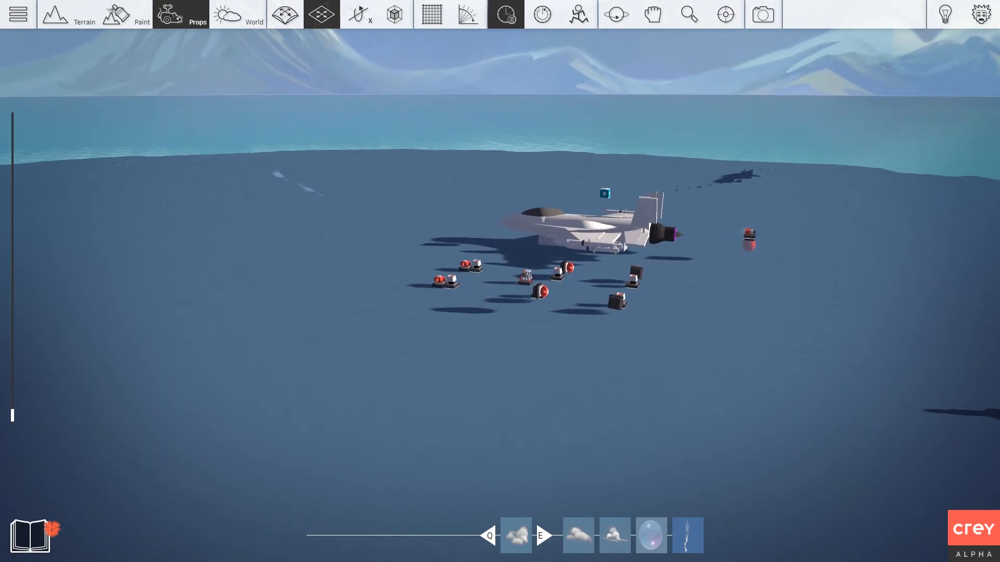
{"action": "key", "text": "d"}
{"action": "right_click_drag", "start_coordinate": [322, 208], "coordinate": [210, 224]}
{"action": "key", "text": "w"}
{"action": "left_click", "coordinate": [358, 228]}
{"action": "left_click", "coordinate": [384, 242]}
{"action": "left_click", "coordinate": [368, 245]}
{"action": "left_click", "coordinate": [277, 174]}
Rotate the flap on the trailing edge of the jet's wing around its hinge axis
{"action": "key", "text": "w"}
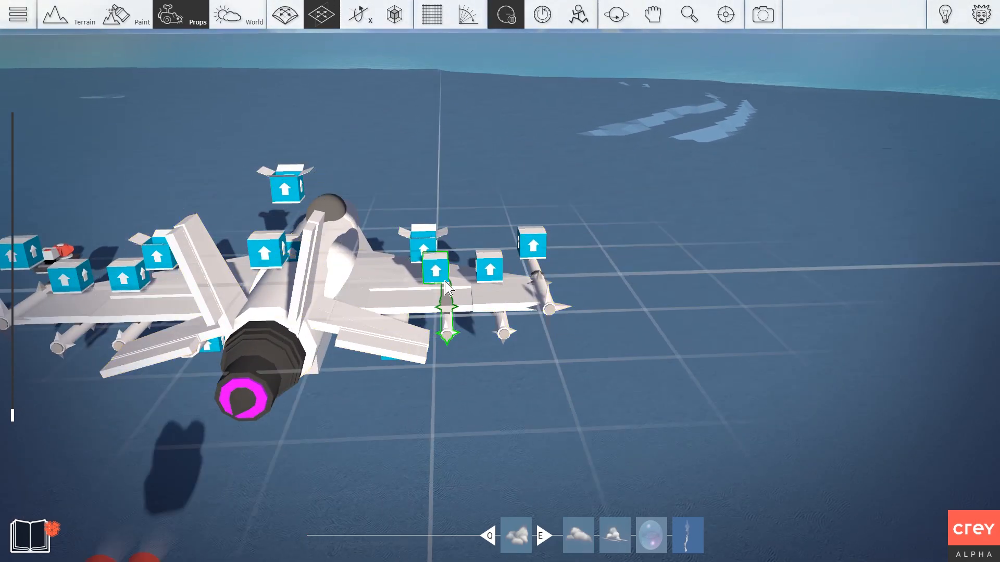
{"action": "key", "text": "w"}
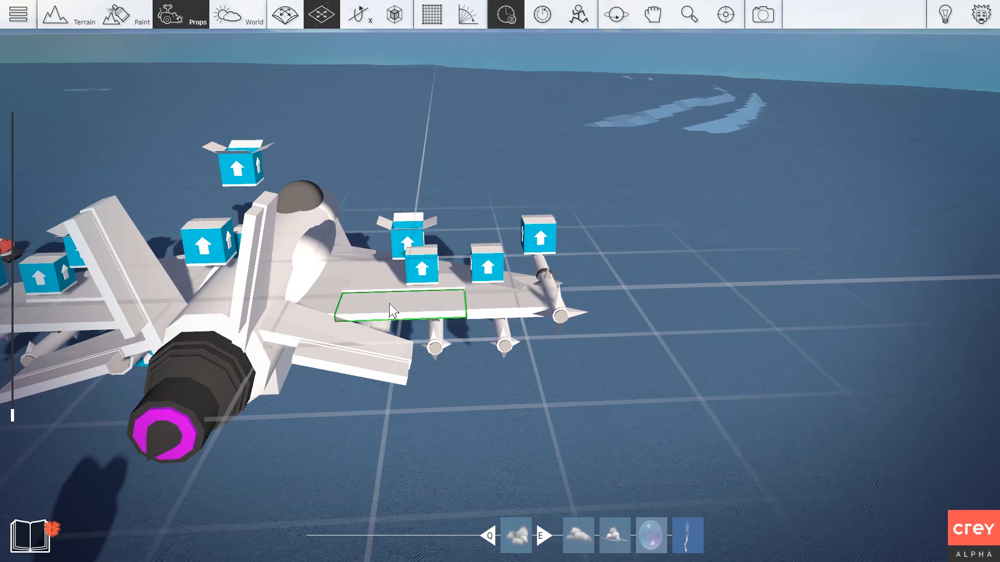
{"action": "key", "text": "w"}
{"action": "key", "text": "r"}
{"action": "left_click_drag", "start_coordinate": [357, 291], "coordinate": [401, 292]}
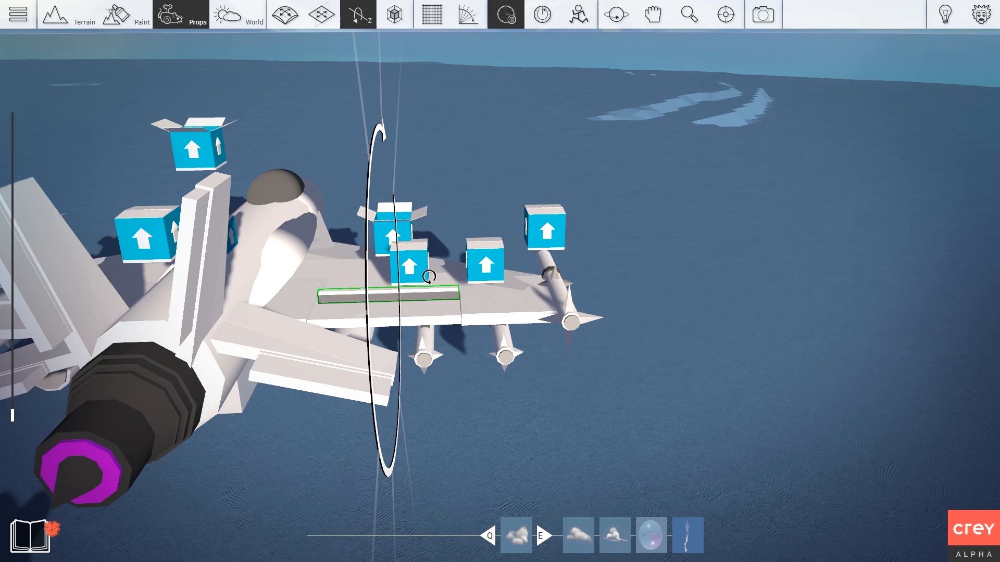
Choose the rotation gadget from the gameplay category of the prop library
{"action": "key", "text": "a"}
{"action": "key", "text": "d"}
{"action": "right_click_drag", "start_coordinate": [504, 313], "coordinate": [534, 308]}
{"action": "key", "text": "s"}
{"action": "key", "text": "Tab"}
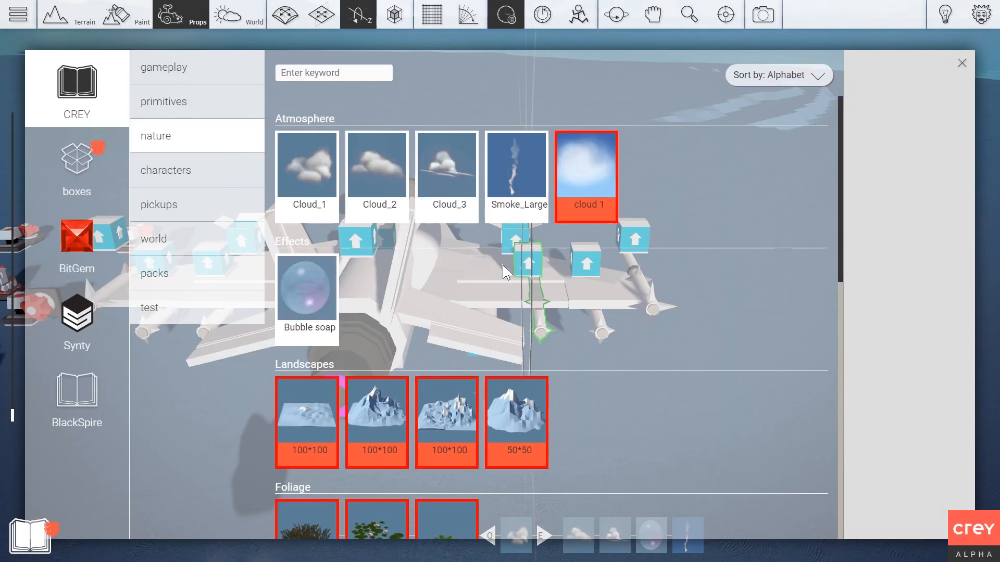
{"action": "left_click", "coordinate": [189, 82]}
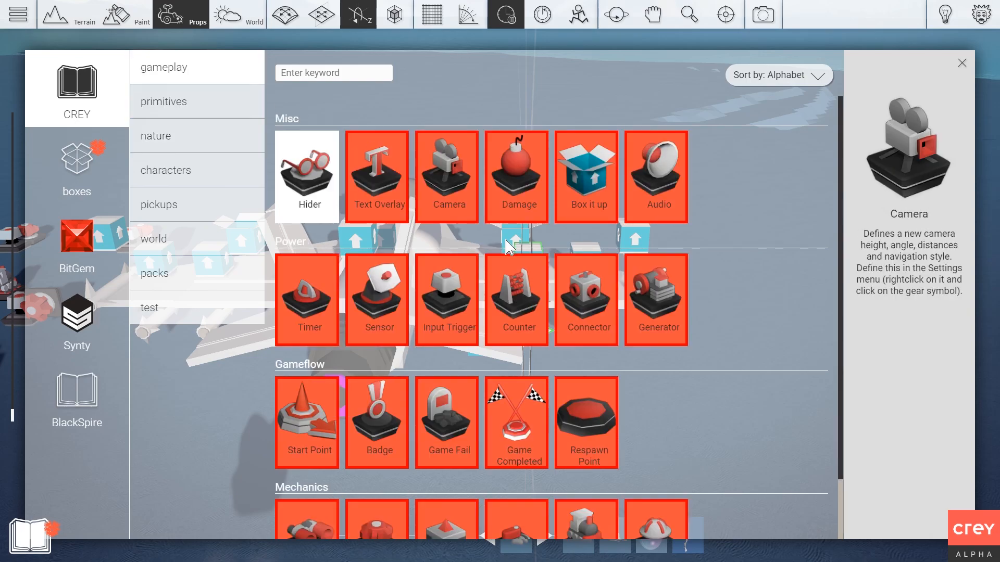
{"action": "scroll", "coordinate": [536, 249], "scroll_direction": "down", "scroll_amount": 2}
{"action": "left_click", "coordinate": [515, 475]}
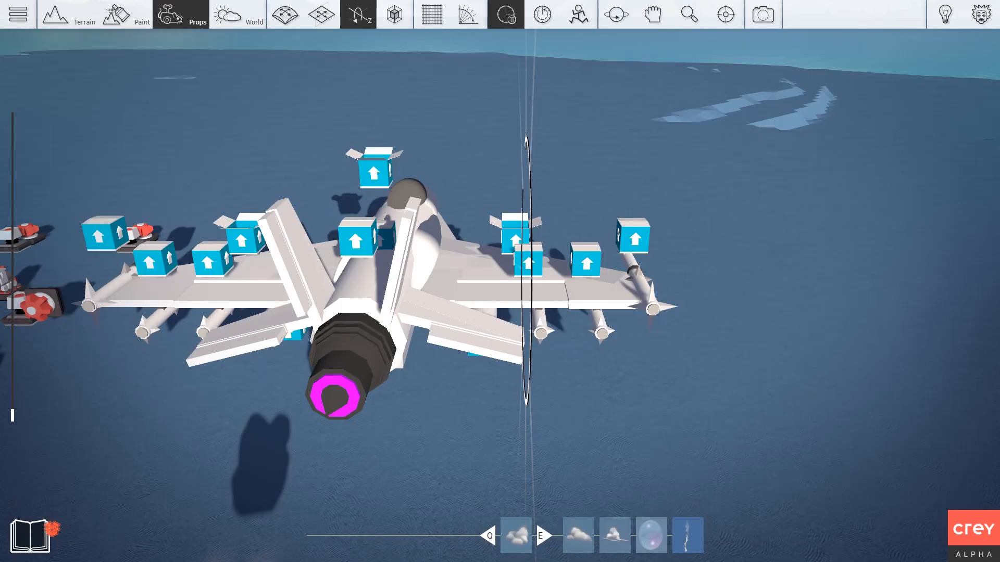
Enable grid and angle snapping and place the rotation gadget beside the jet's wing tip
{"action": "key", "text": "d"}
{"action": "key", "text": "g"}
{"action": "key", "text": "h"}
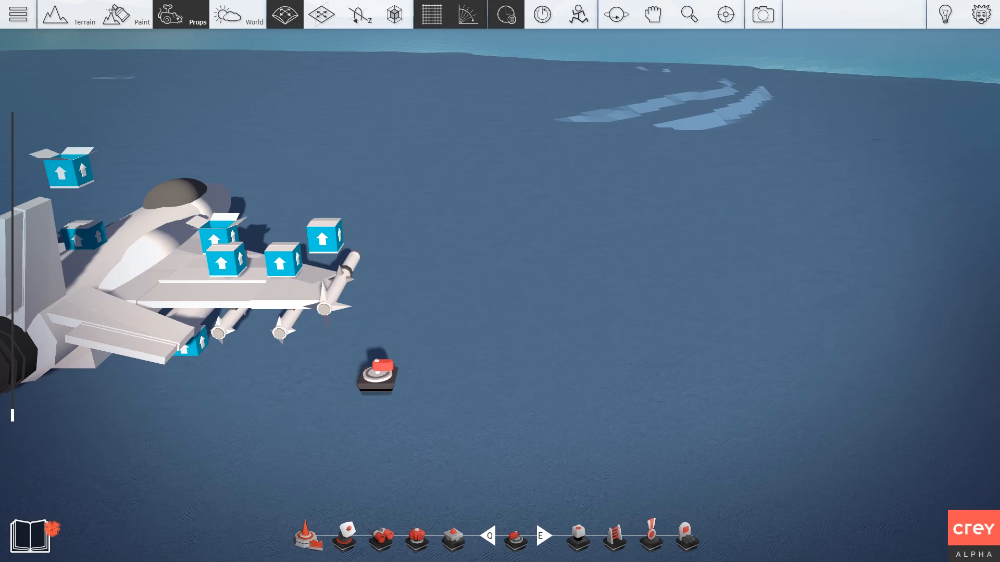
{"action": "key", "text": "shift"}
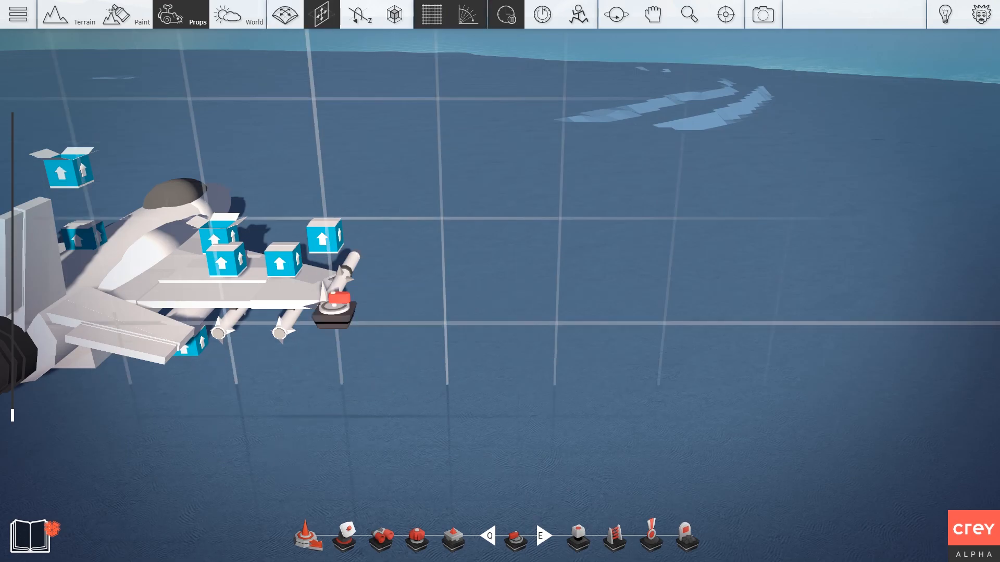
{"action": "key", "text": "shift"}
{"action": "key", "text": "shift"}
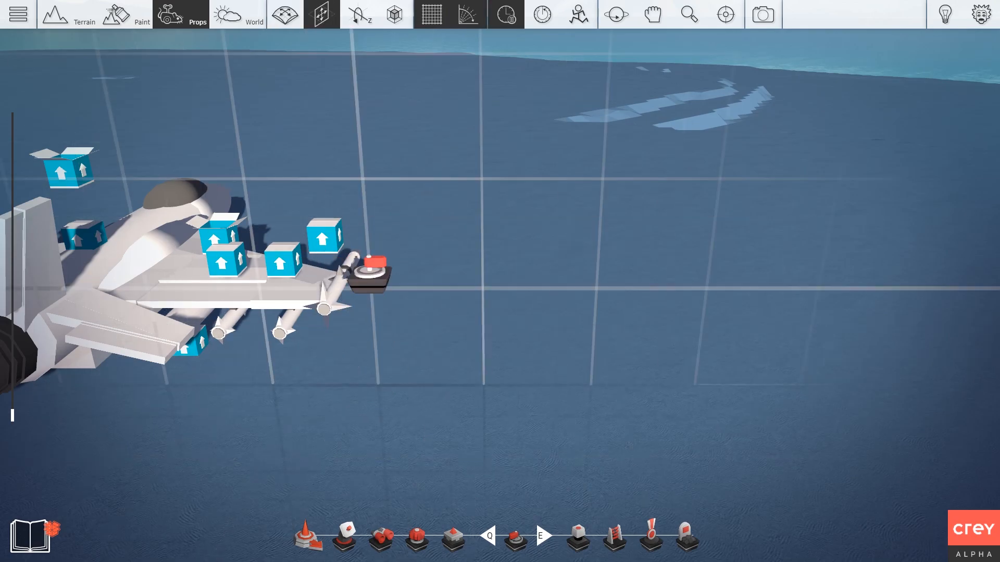
{"action": "left_click", "coordinate": [366, 291]}
Switch on the rotation gadget's power in its settings and unfreeze the level
{"action": "right_click", "coordinate": [363, 274]}
{"action": "left_click", "coordinate": [330, 203]}
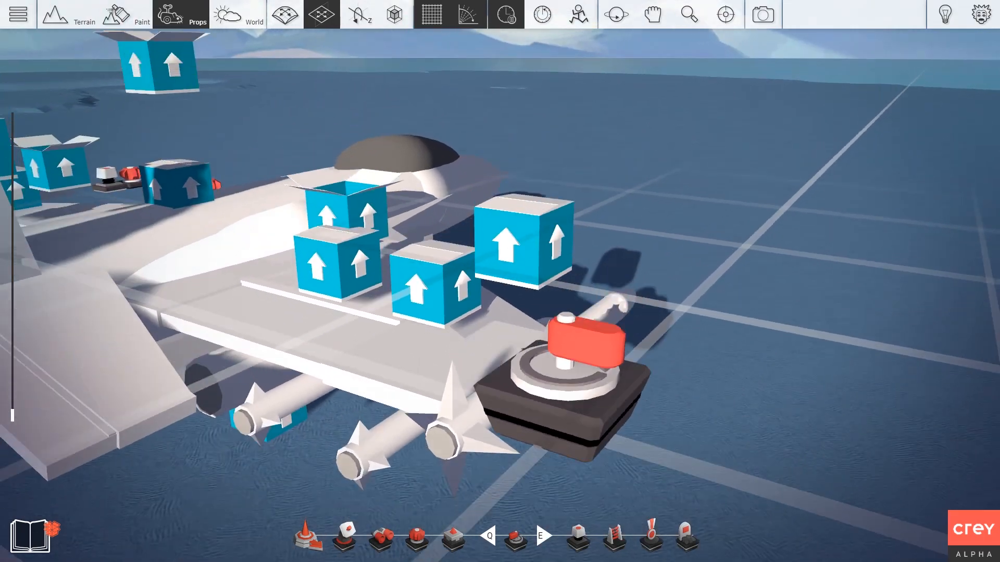
{"action": "mouse_move", "coordinate": [587, 257]}
{"action": "right_mouse_down"}
{"action": "mouse_move", "coordinate": [578, 292]}
{"action": "mouse_move", "coordinate": [599, 276]}
{"action": "mouse_move", "coordinate": [587, 261]}
{"action": "right_mouse_up"}
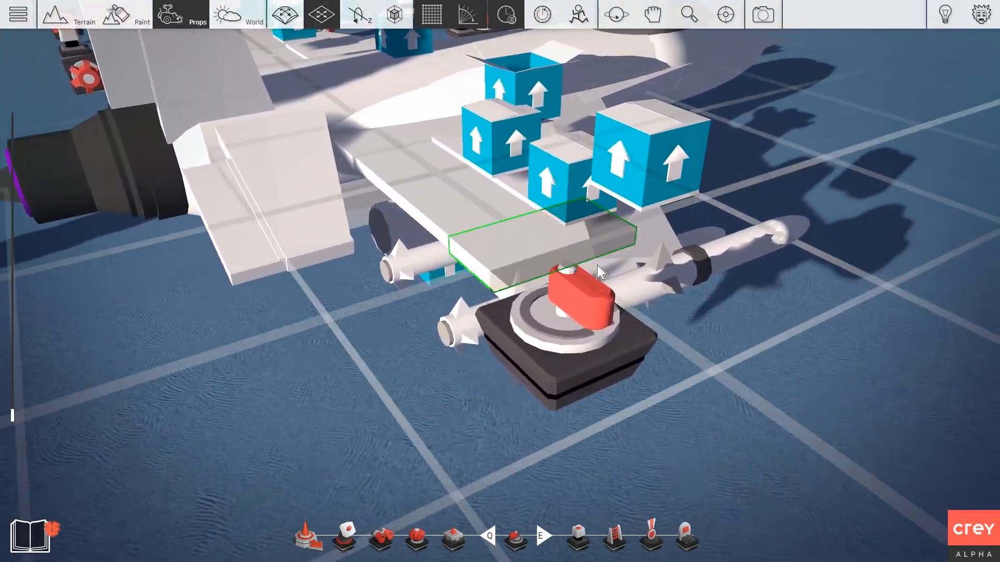
{"action": "right_click", "coordinate": [609, 323]}
{"action": "left_click", "coordinate": [556, 228]}
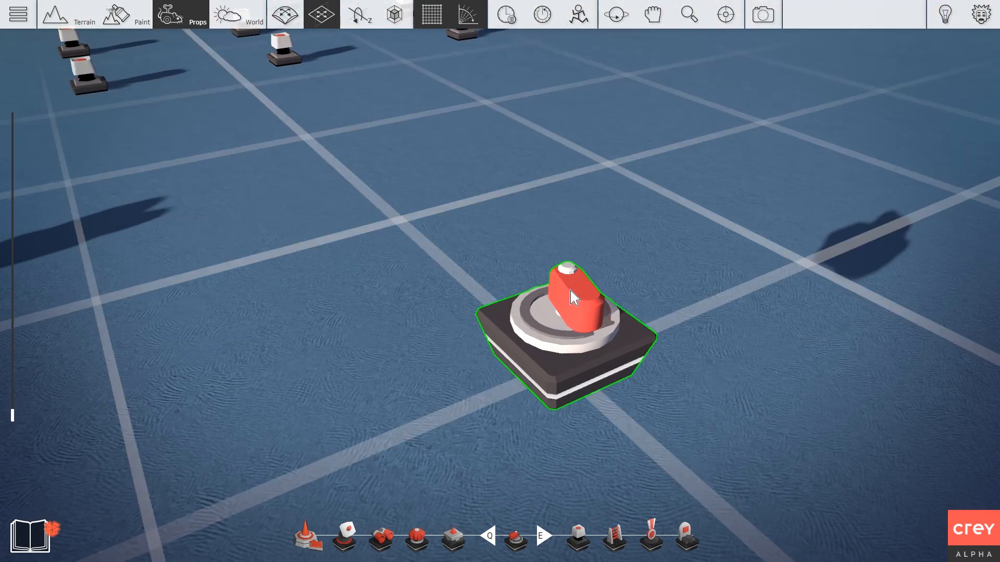
Open the rotation gadget's settings and toggle its power off and on to test how its arm turns
{"action": "right_click", "coordinate": [603, 283]}
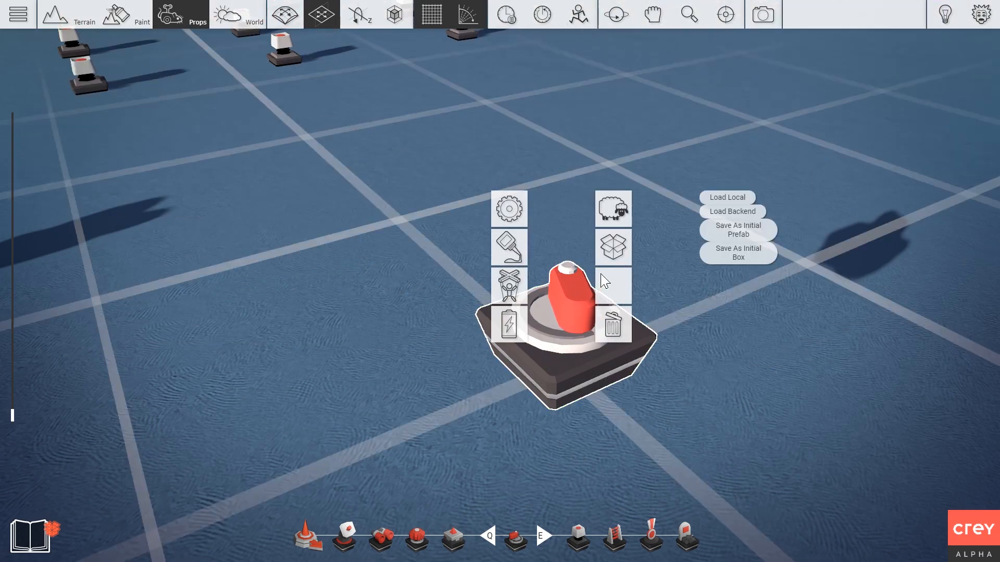
{"action": "left_click", "coordinate": [521, 218]}
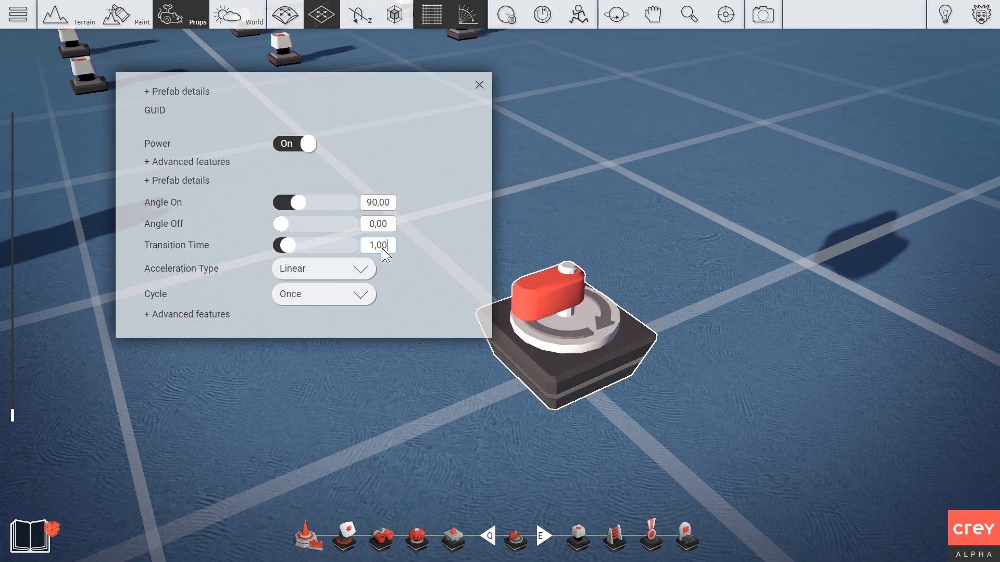
{"action": "left_click", "coordinate": [284, 146]}
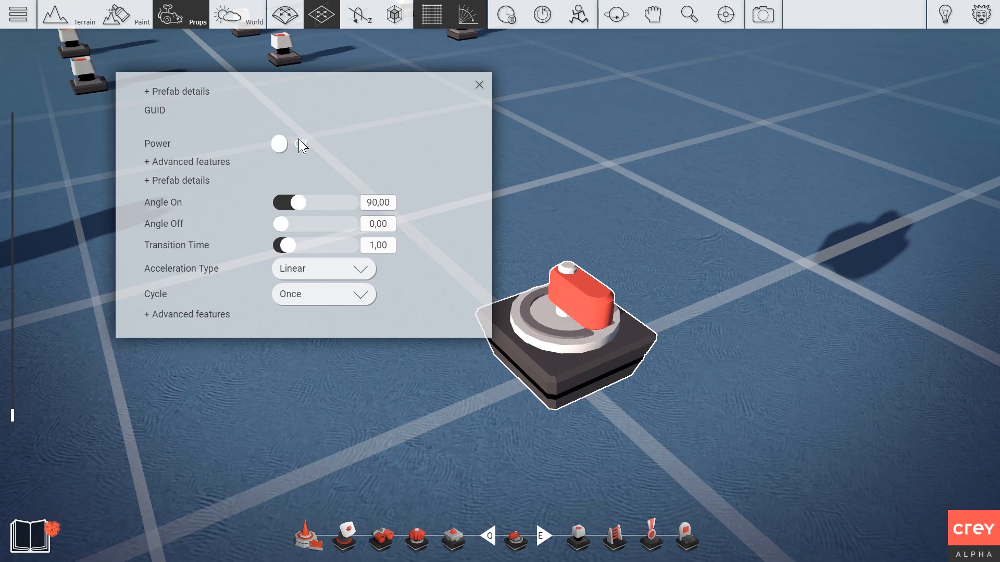
{"action": "left_click", "coordinate": [291, 144]}
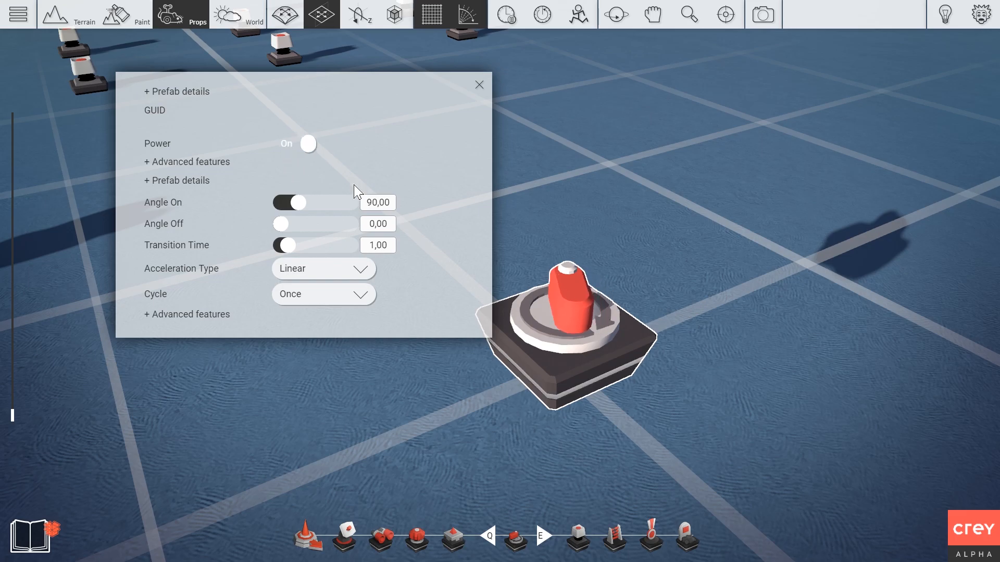
{"action": "left_click", "coordinate": [296, 148]}
{"action": "left_click", "coordinate": [296, 149]}
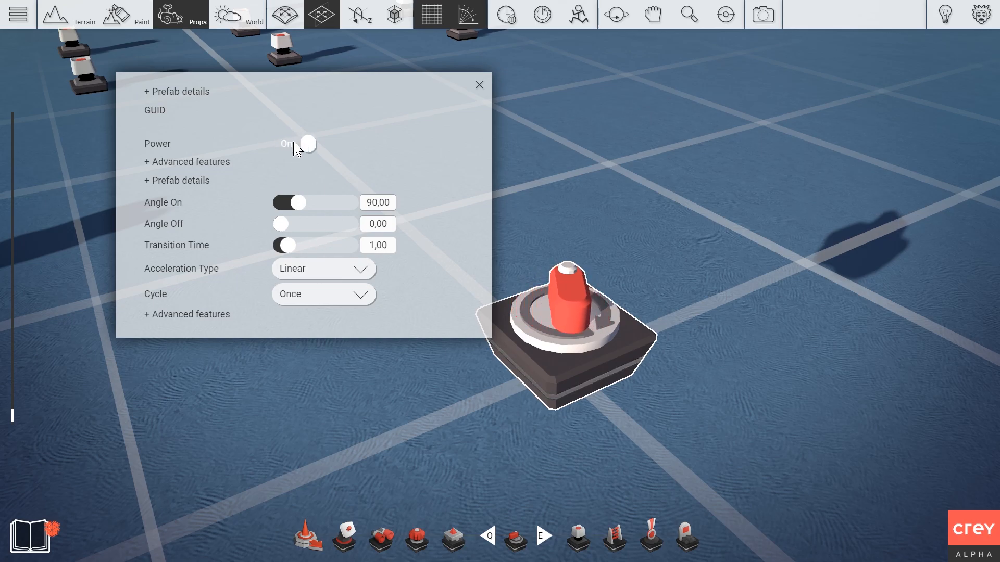
{"action": "left_click", "coordinate": [303, 143]}
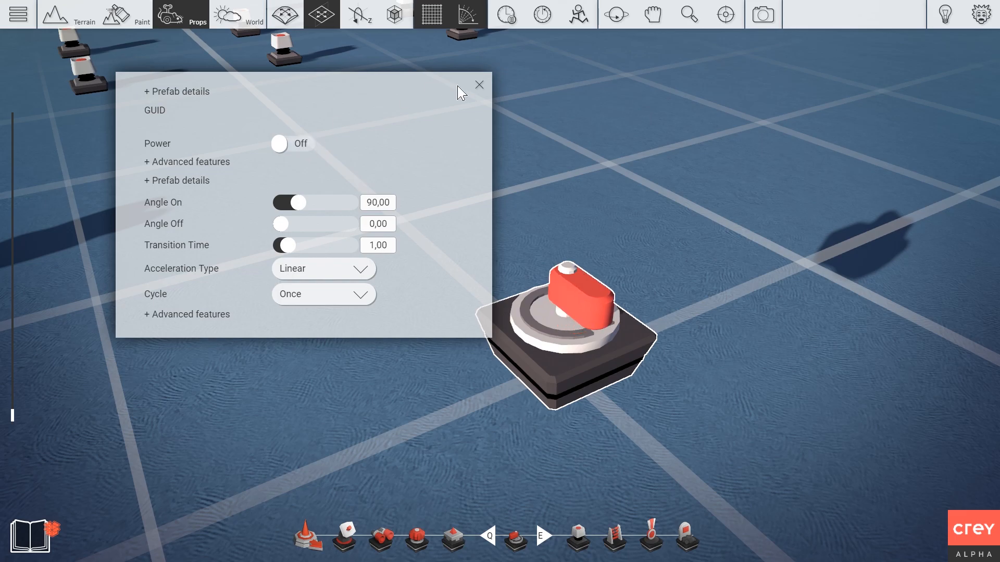
{"action": "left_click", "coordinate": [304, 149]}
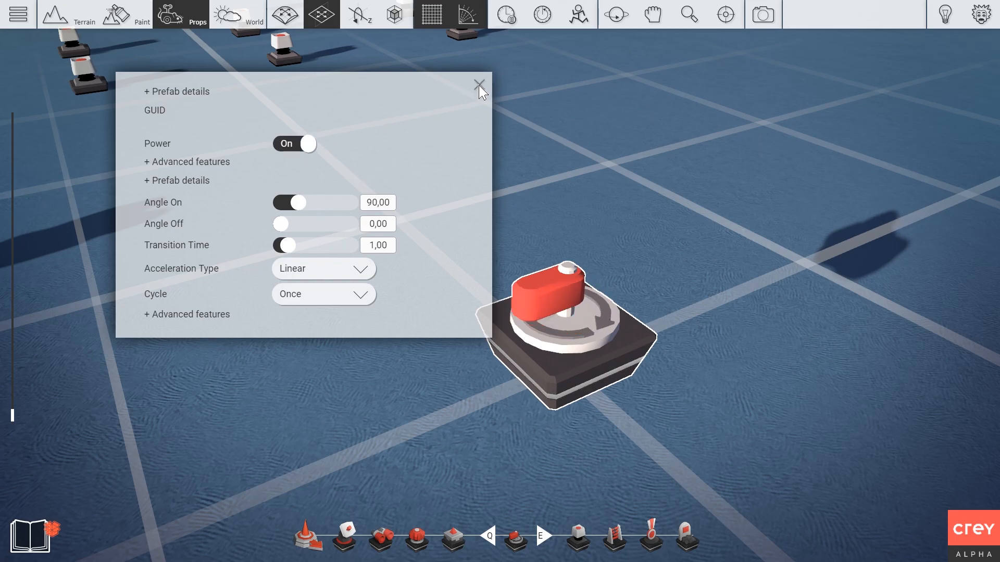
{"action": "left_click", "coordinate": [479, 86]}
Freeze the level and select the rotation gadget at the jet's wing tip for rotation about the Y axis
{"action": "left_click", "coordinate": [515, 18]}
{"action": "right_click_drag", "start_coordinate": [410, 130], "coordinate": [373, 224]}
{"action": "key", "text": "s"}
{"action": "key", "text": "w"}
{"action": "key", "text": "w"}
{"action": "key", "text": "a"}
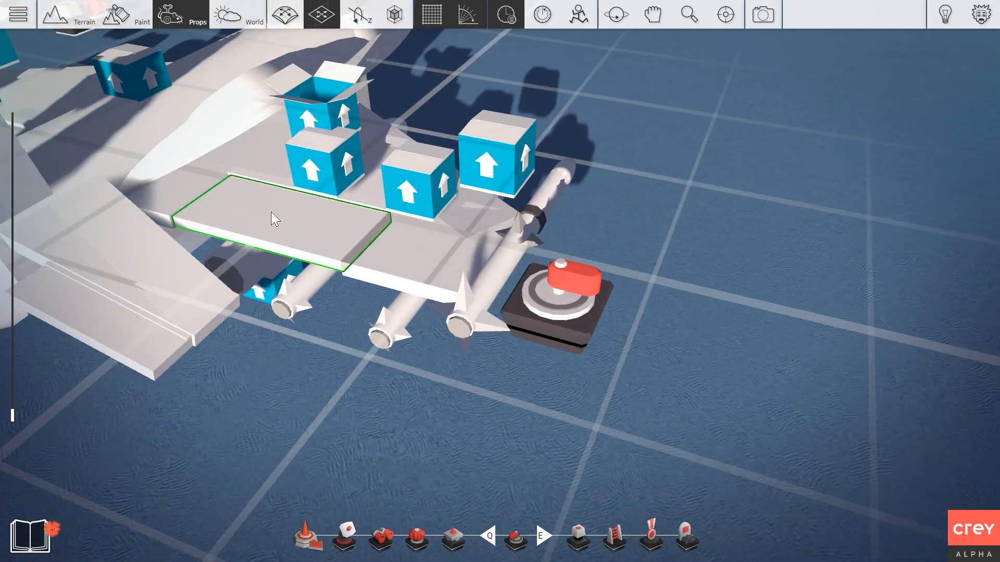
{"action": "key", "text": "z"}
{"action": "left_click_drag", "start_coordinate": [264, 217], "coordinate": [324, 182]}
{"action": "left_click", "coordinate": [604, 277]}
{"action": "key", "text": "w"}
{"action": "key", "text": "d"}
{"action": "key", "text": "x"}
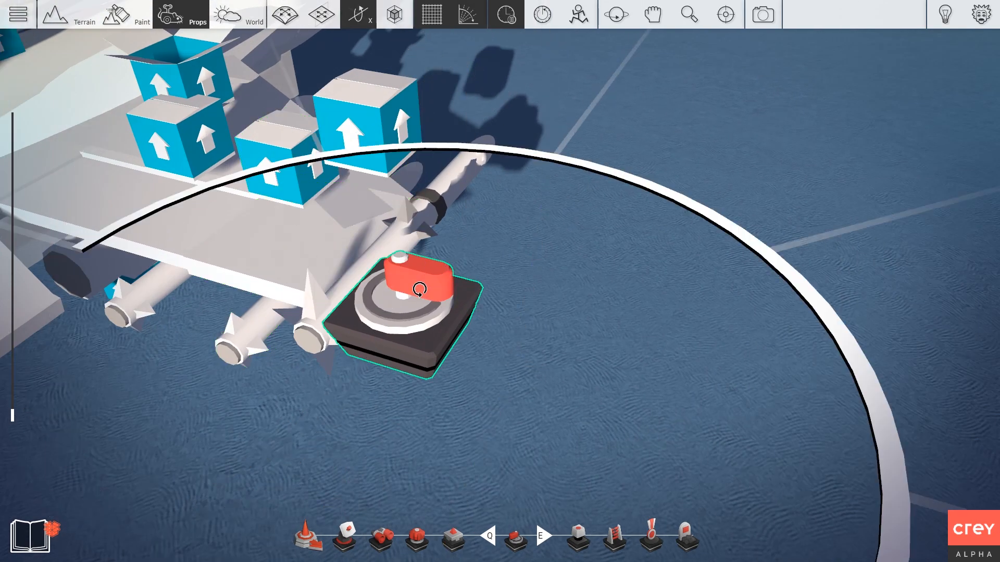
{"action": "key", "text": "y"}
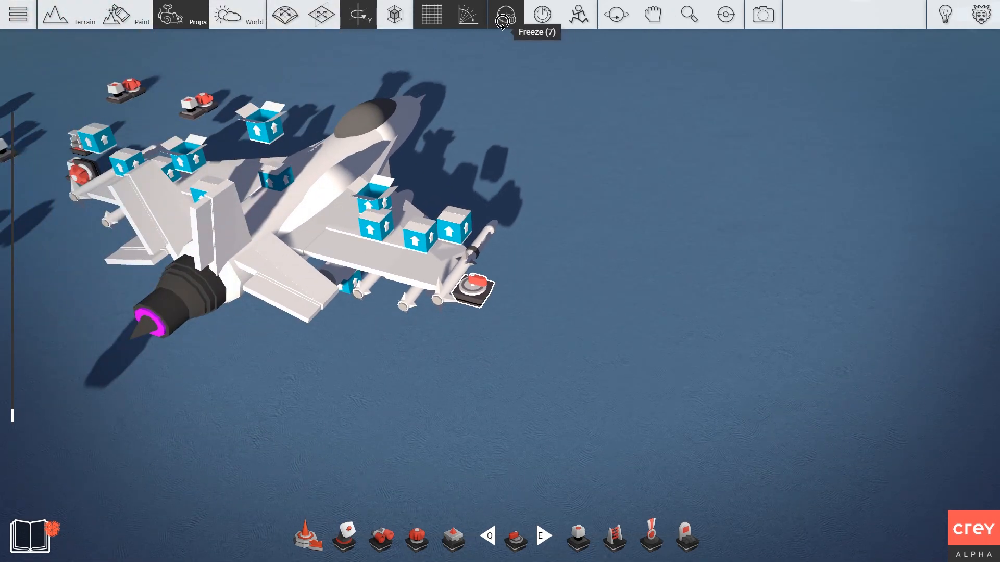
{"action": "left_click", "coordinate": [506, 17]}
{"action": "left_click", "coordinate": [541, 16]}
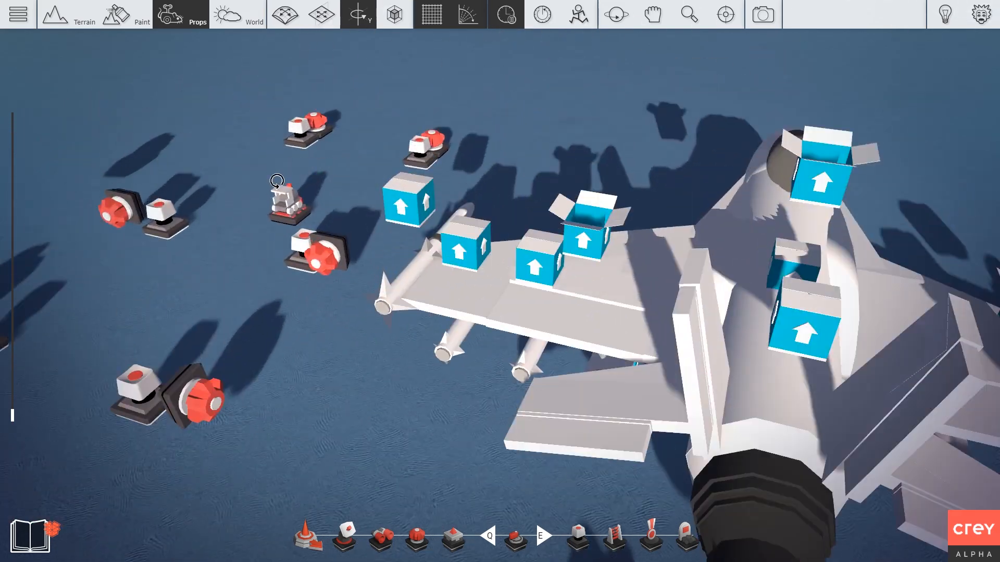
Review the power and speed settings of the middle gadget in the motor group beside the jet, and unfreeze the level
{"action": "left_click", "coordinate": [286, 196]}
{"action": "right_click", "coordinate": [285, 196]}
{"action": "left_click", "coordinate": [235, 125]}
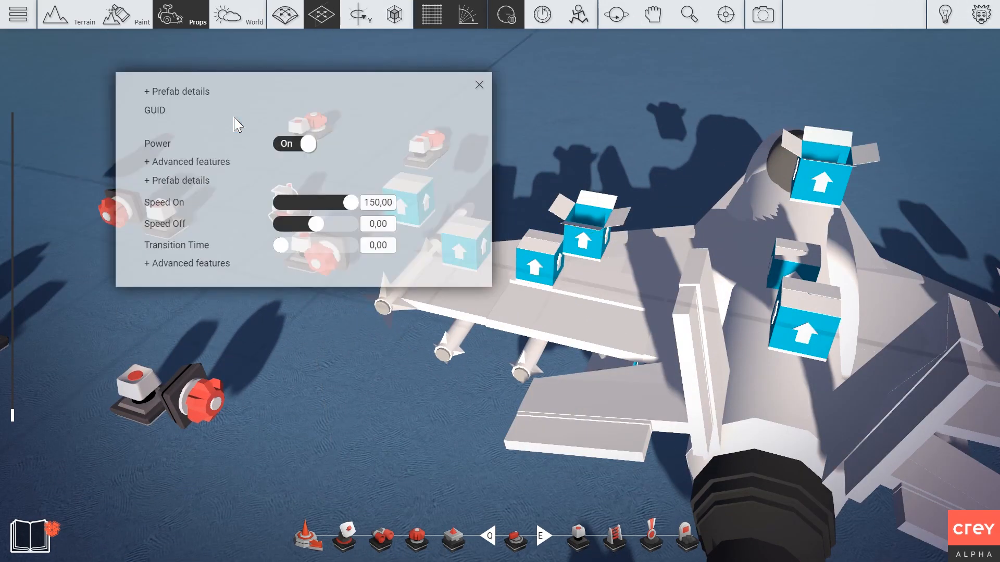
{"action": "left_click", "coordinate": [479, 85]}
{"action": "left_click", "coordinate": [510, 20]}
{"action": "scroll", "coordinate": [499, 87], "scroll_direction": "down", "scroll_amount": 5}
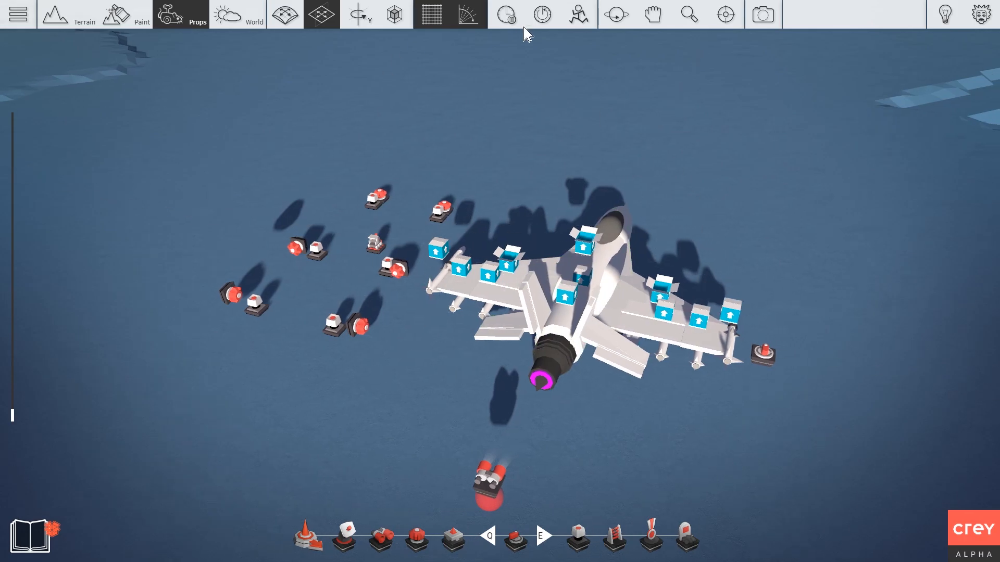
{"action": "left_click", "coordinate": [521, 20]}
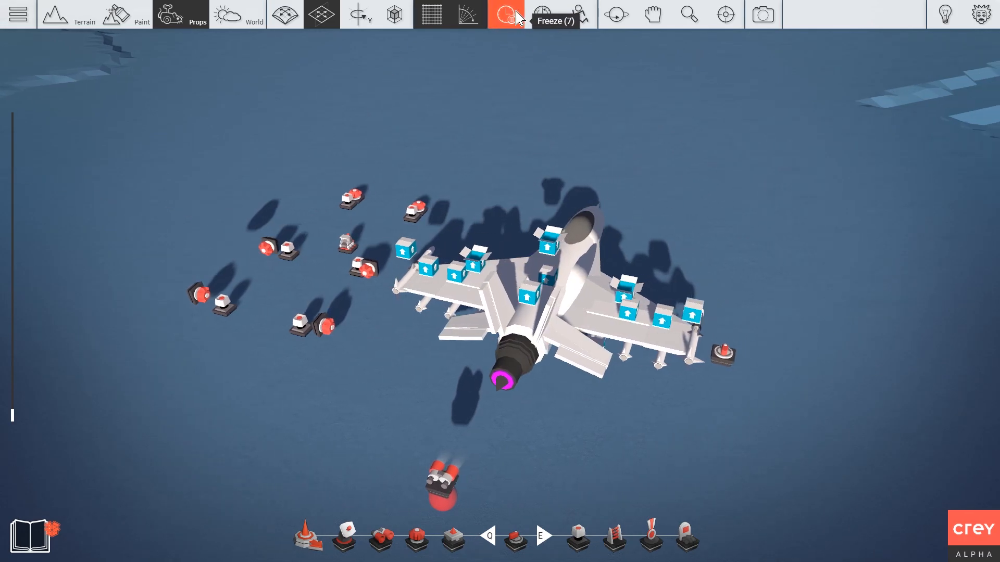
{"action": "left_click", "coordinate": [519, 18]}
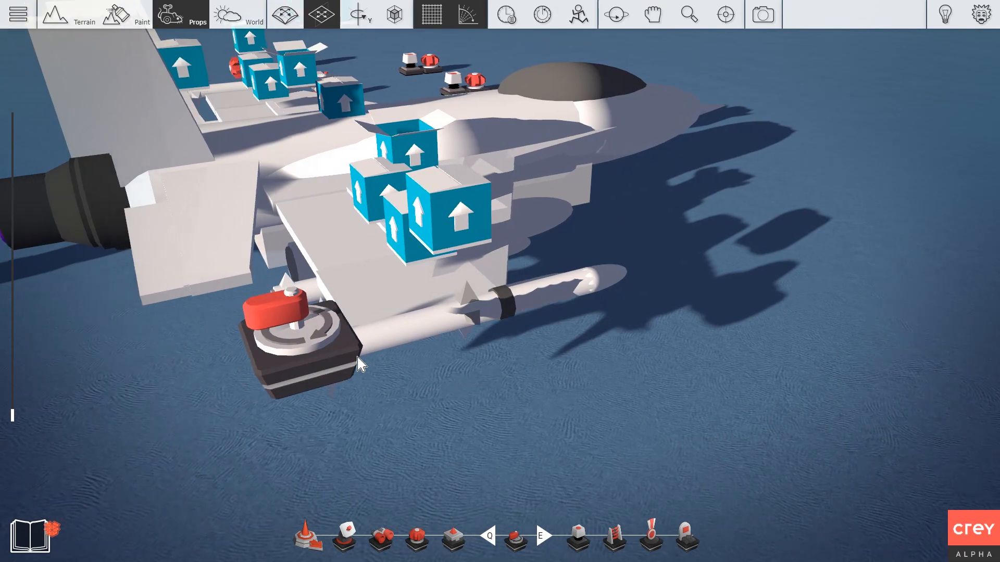
Rotate the wing-tip rotation gadget onto its side so its red arm faces the jet's wing
{"action": "left_click", "coordinate": [333, 359]}
{"action": "key", "text": "r"}
{"action": "key", "text": "r"}
{"action": "key", "text": "r"}
{"action": "key", "text": "r"}
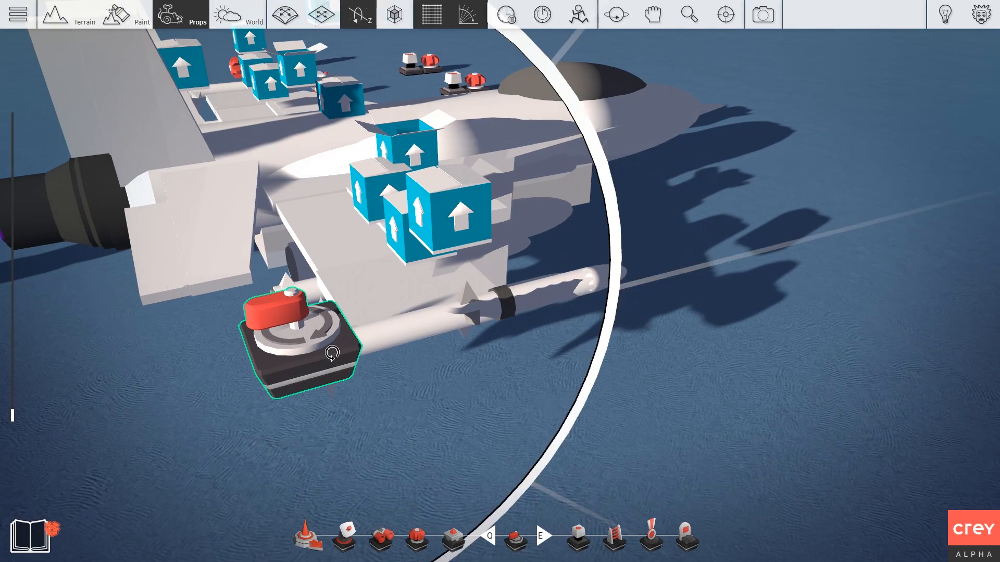
{"action": "mouse_move", "coordinate": [333, 359]}
{"action": "left_mouse_down"}
{"action": "mouse_move", "coordinate": [333, 391]}
{"action": "mouse_move", "coordinate": [333, 360]}
{"action": "left_mouse_up"}
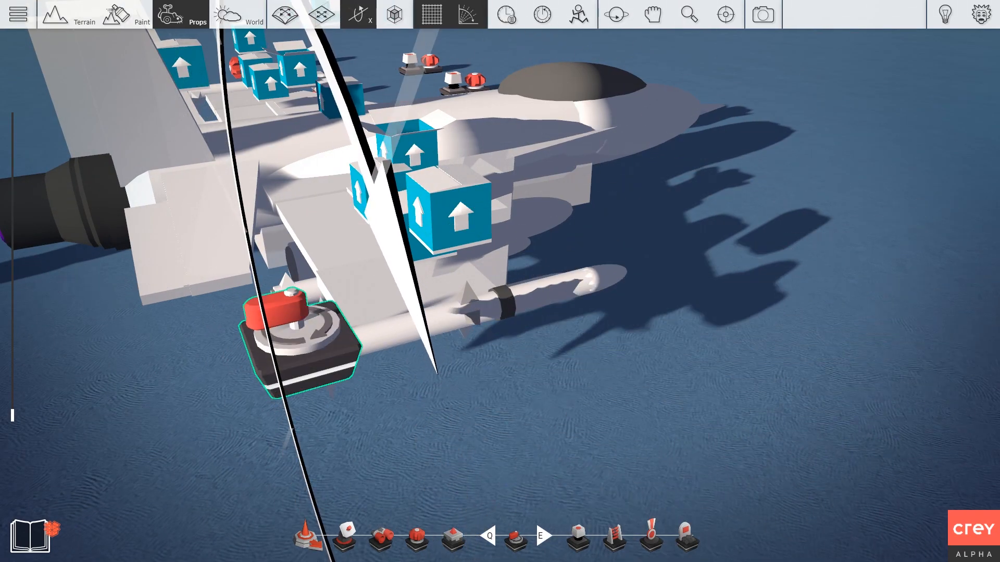
{"action": "key", "text": "r"}
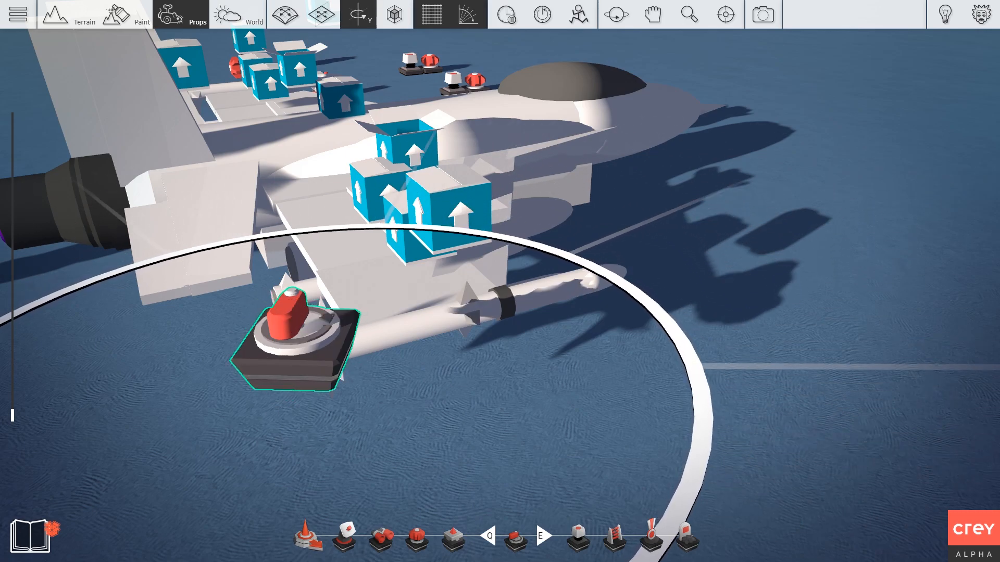
{"action": "key", "text": "r"}
{"action": "left_click_drag", "start_coordinate": [313, 339], "coordinate": [313, 448]}
{"action": "right_click_drag", "start_coordinate": [269, 359], "coordinate": [458, 364]}
{"action": "left_click_drag", "start_coordinate": [432, 374], "coordinate": [469, 382]}
{"action": "key", "text": "m"}
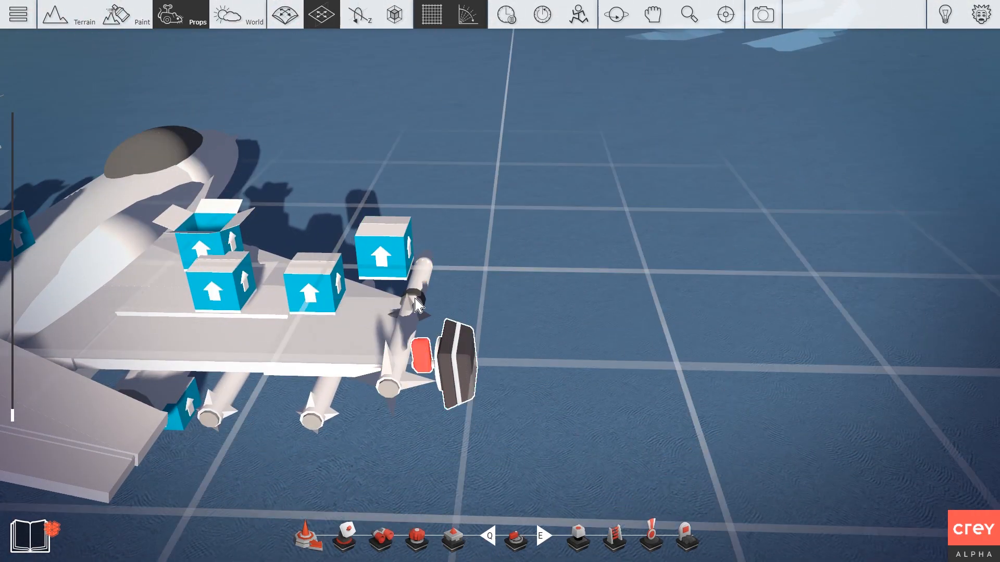
Set the rotation gadget's Angle On to 0 in its settings and close them
{"action": "double_click", "coordinate": [424, 294]}
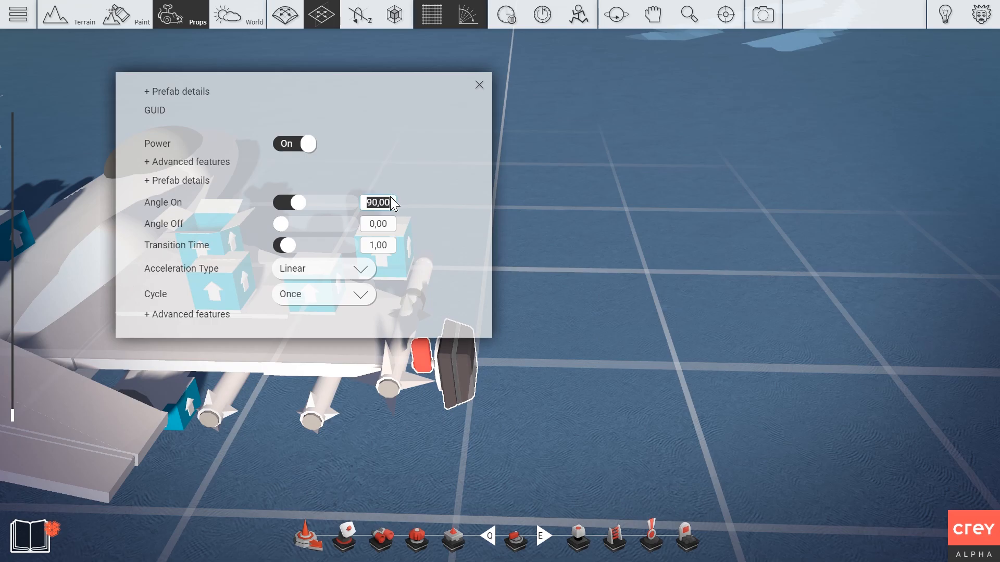
{"action": "key", "text": "Return"}
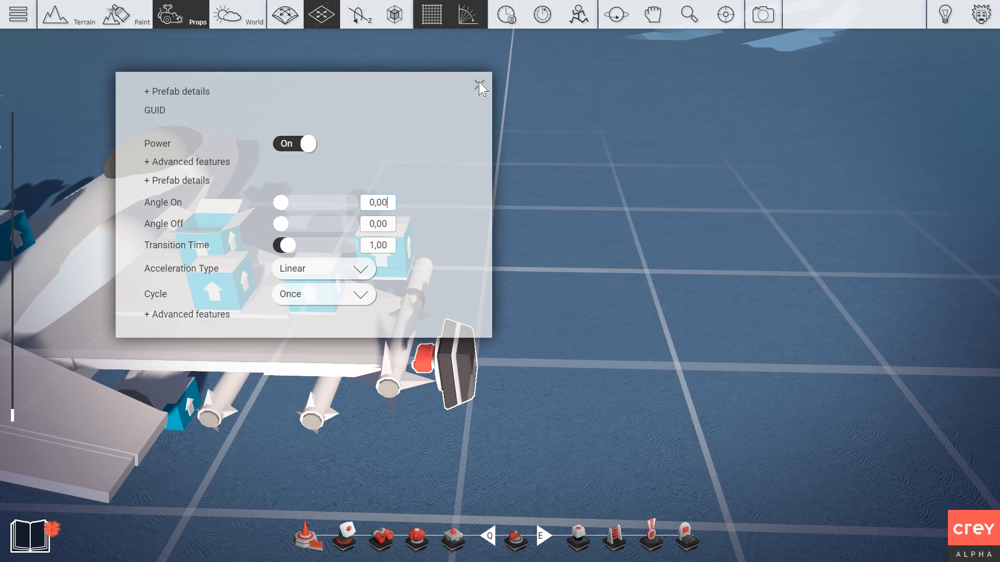
{"action": "left_click", "coordinate": [479, 85]}
Move the rotation gadget slightly off the wing tip and turn it so its arm faces away from the jet
{"action": "scroll", "coordinate": [486, 241], "scroll_direction": "up", "scroll_amount": 3}
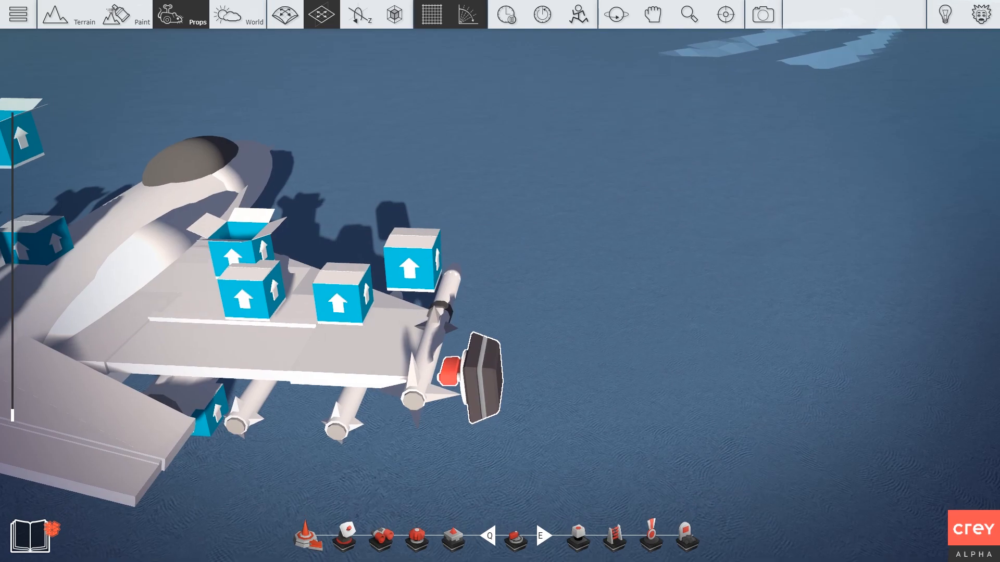
{"action": "key", "text": "r"}
{"action": "key", "text": "r"}
{"action": "key", "text": "r"}
{"action": "left_click_drag", "start_coordinate": [440, 373], "coordinate": [515, 385]}
{"action": "key", "text": "r"}
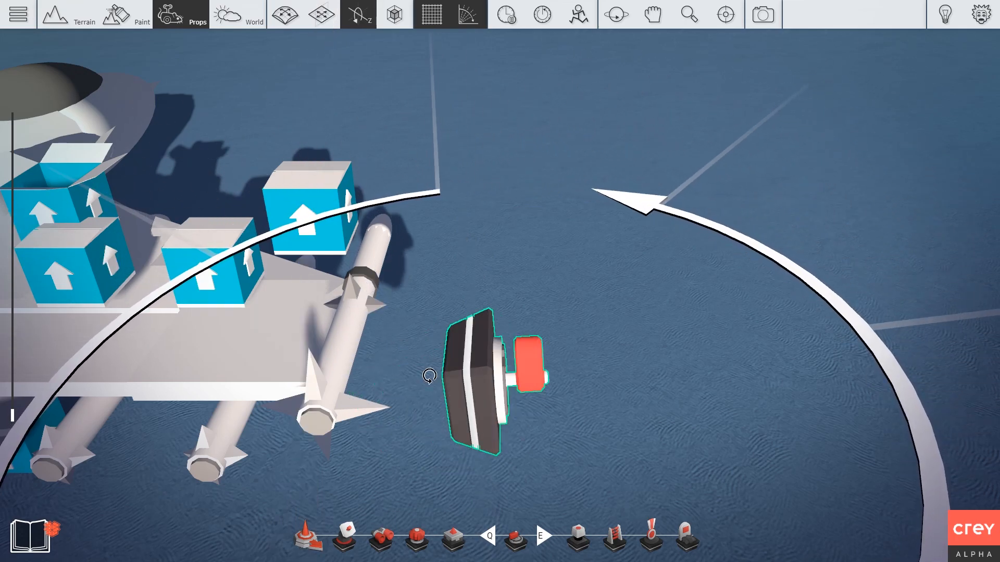
{"action": "mouse_move", "coordinate": [446, 358]}
{"action": "right_mouse_down"}
{"action": "mouse_move", "coordinate": [375, 333]}
{"action": "mouse_move", "coordinate": [447, 354]}
{"action": "right_mouse_up"}
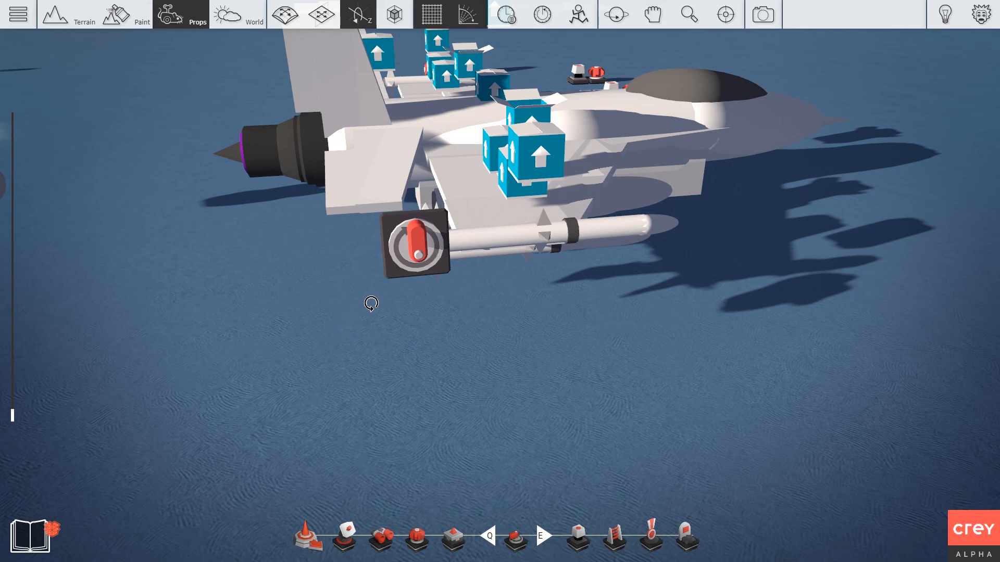
{"action": "left_click", "coordinate": [428, 267]}
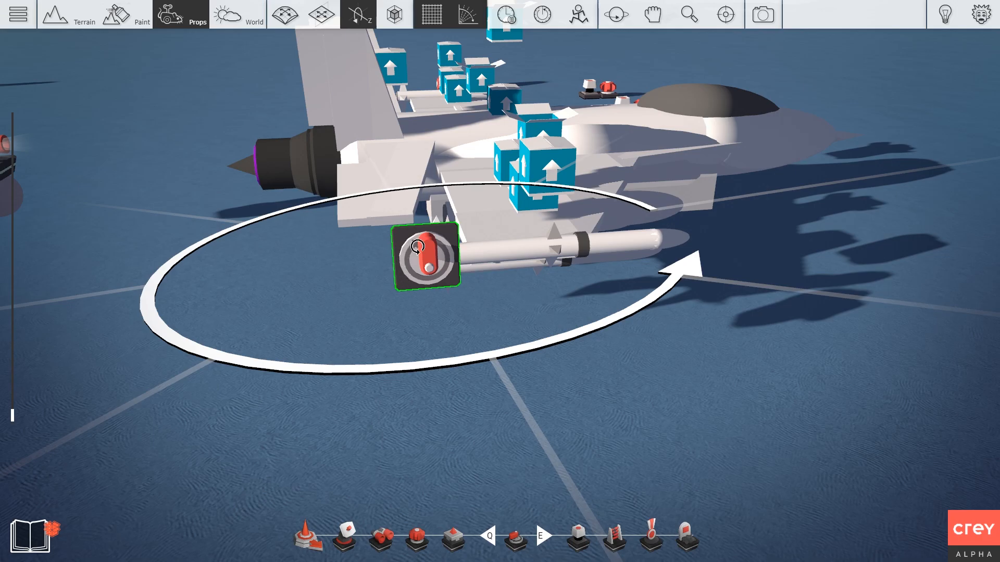
{"action": "left_click", "coordinate": [385, 260]}
{"action": "scroll", "coordinate": [386, 265], "scroll_direction": "up", "scroll_amount": 3}
{"action": "right_click", "coordinate": [386, 265]}
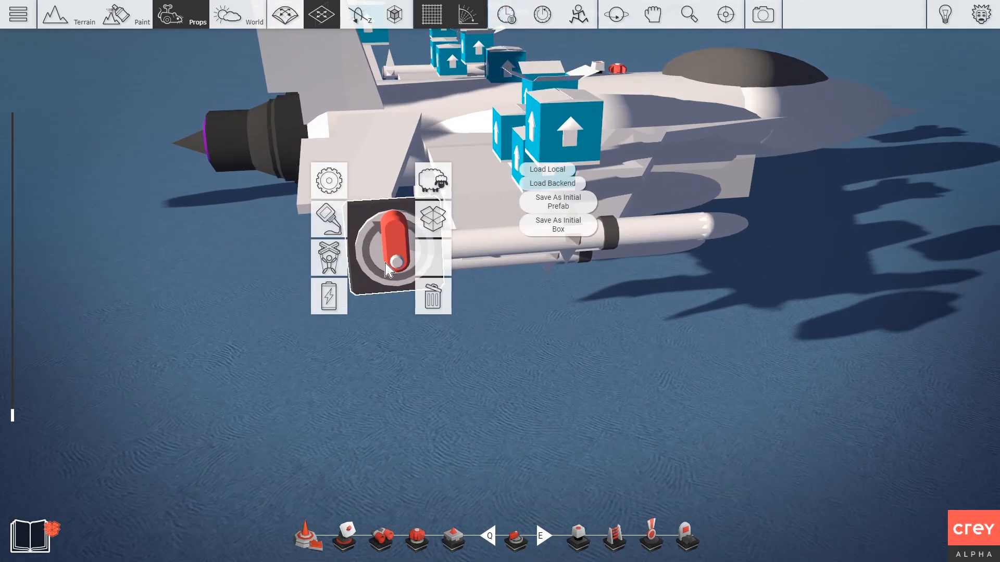
{"action": "left_click", "coordinate": [386, 265]}
Use the glue tool from the flap panel on the jet's wing to the thin hinge bar along its front edge
{"action": "right_click_drag", "start_coordinate": [386, 265], "coordinate": [479, 317]}
{"action": "scroll", "coordinate": [385, 264], "scroll_direction": "down", "scroll_amount": 3}
{"action": "scroll", "coordinate": [385, 264], "scroll_direction": "up", "scroll_amount": 4}
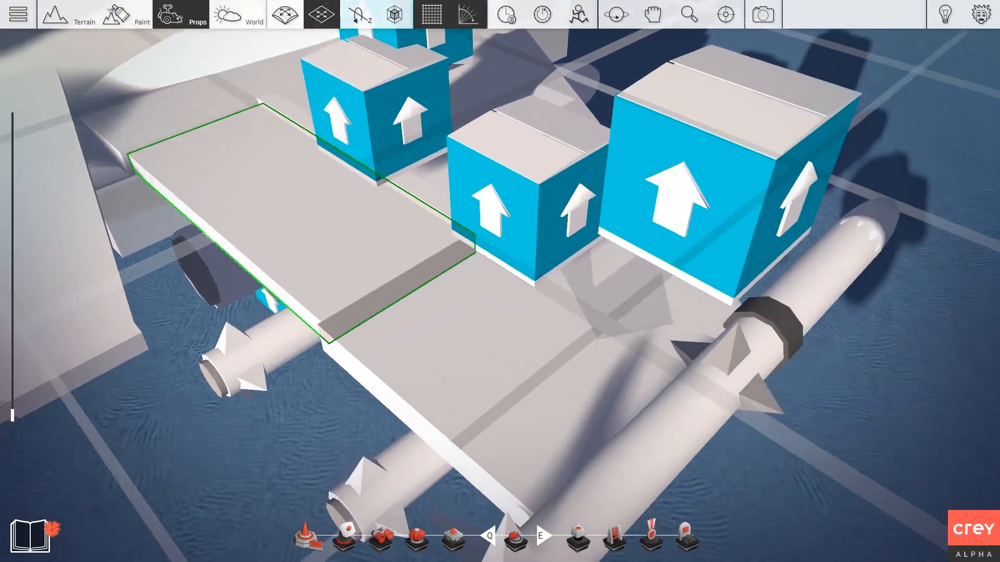
{"action": "right_click_drag", "start_coordinate": [386, 264], "coordinate": [448, 271]}
{"action": "middle_click_drag", "start_coordinate": [345, 281], "coordinate": [474, 281]}
{"action": "scroll", "coordinate": [334, 273], "scroll_direction": "up", "scroll_amount": 2}
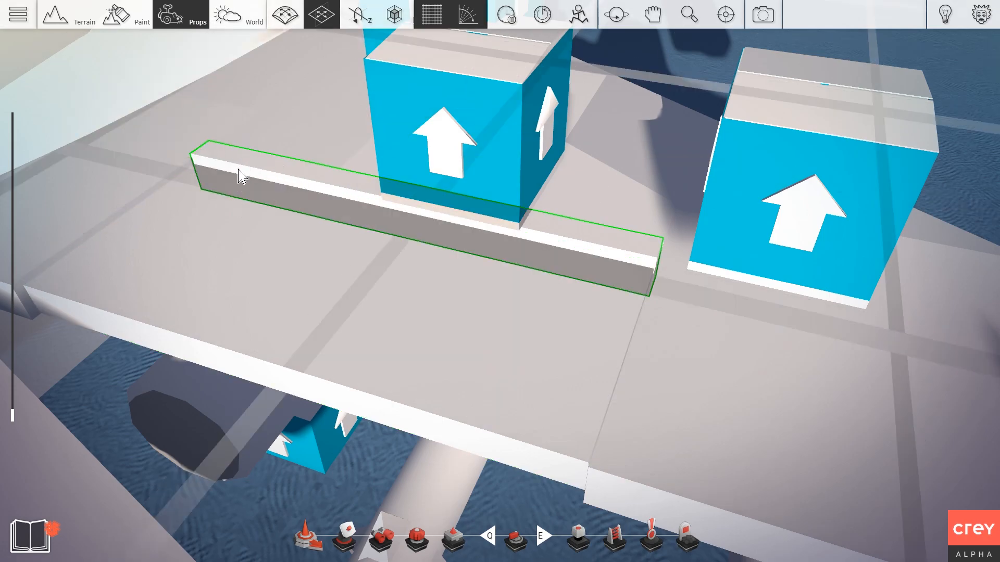
{"action": "right_click", "coordinate": [229, 210]}
{"action": "left_click", "coordinate": [170, 152]}
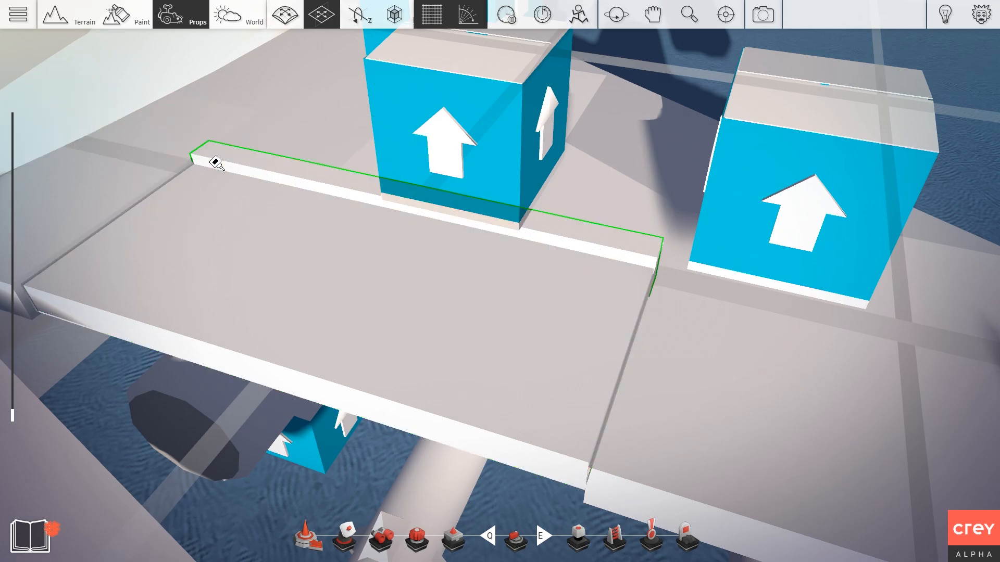
{"action": "left_click", "coordinate": [274, 169]}
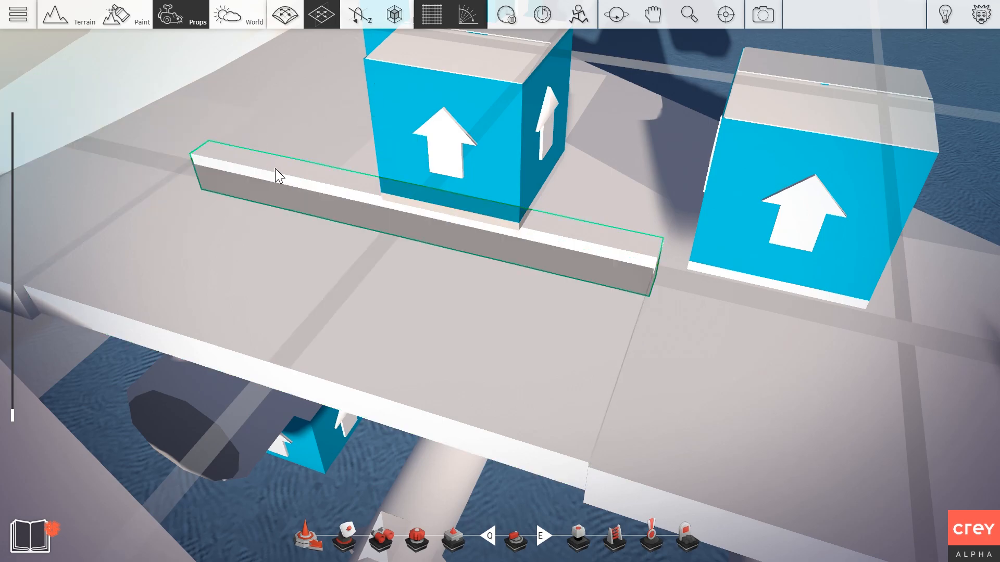
Try rotating the wing flap's hinge bar, cycling through the rotation axes
{"action": "key", "text": "r"}
{"action": "key", "text": "r"}
{"action": "key", "text": "r"}
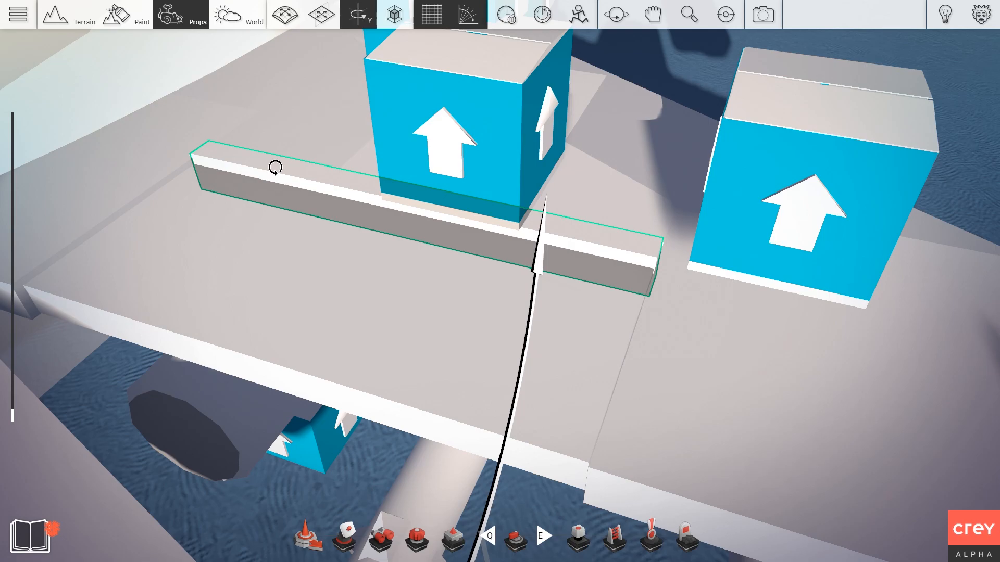
{"action": "key", "text": "r"}
{"action": "key", "text": "r"}
{"action": "mouse_move", "coordinate": [274, 169]}
{"action": "left_mouse_down"}
{"action": "mouse_move", "coordinate": [274, 182]}
{"action": "mouse_move", "coordinate": [275, 139]}
{"action": "mouse_move", "coordinate": [275, 174]}
{"action": "mouse_move", "coordinate": [275, 156]}
{"action": "left_mouse_up"}
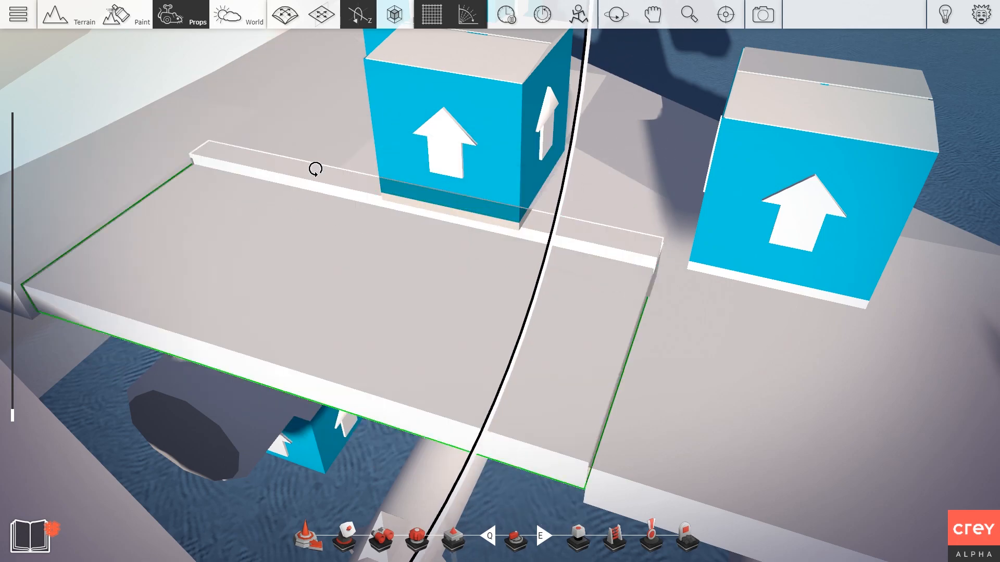
{"action": "scroll", "coordinate": [312, 179], "scroll_direction": "down", "scroll_amount": 5}
{"action": "scroll", "coordinate": [353, 225], "scroll_direction": "up", "scroll_amount": 6}
{"action": "scroll", "coordinate": [320, 165], "scroll_direction": "down", "scroll_amount": 1}
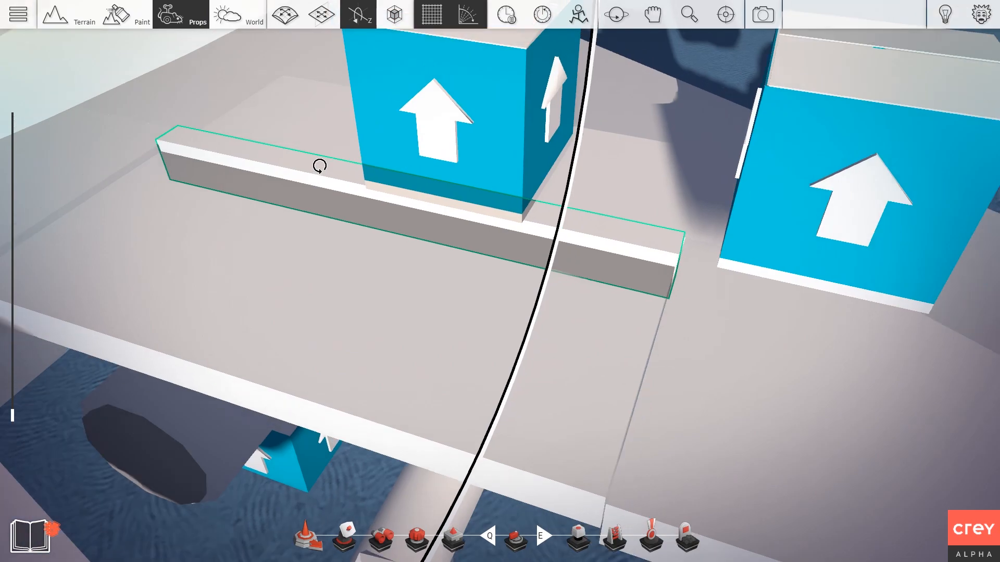
Apply the glue tool from the hinge bar to the flap panel behind it
{"action": "right_click", "coordinate": [320, 165]}
{"action": "left_click", "coordinate": [223, 123]}
{"action": "mouse_move", "coordinate": [241, 225]}
{"action": "left_mouse_down"}
{"action": "mouse_move", "coordinate": [242, 250]}
{"action": "mouse_move", "coordinate": [242, 201]}
{"action": "mouse_move", "coordinate": [241, 251]}
{"action": "mouse_move", "coordinate": [242, 200]}
{"action": "mouse_move", "coordinate": [242, 238]}
{"action": "mouse_move", "coordinate": [232, 226]}
{"action": "left_mouse_up"}
Link the rotation gadget off the wing tip to the inner wing flap as its target
{"action": "scroll", "coordinate": [306, 217], "scroll_direction": "down", "scroll_amount": 5}
{"action": "right_click_drag", "start_coordinate": [333, 260], "coordinate": [398, 265]}
{"action": "scroll", "coordinate": [365, 252], "scroll_direction": "down", "scroll_amount": 1}
{"action": "left_click", "coordinate": [468, 296]}
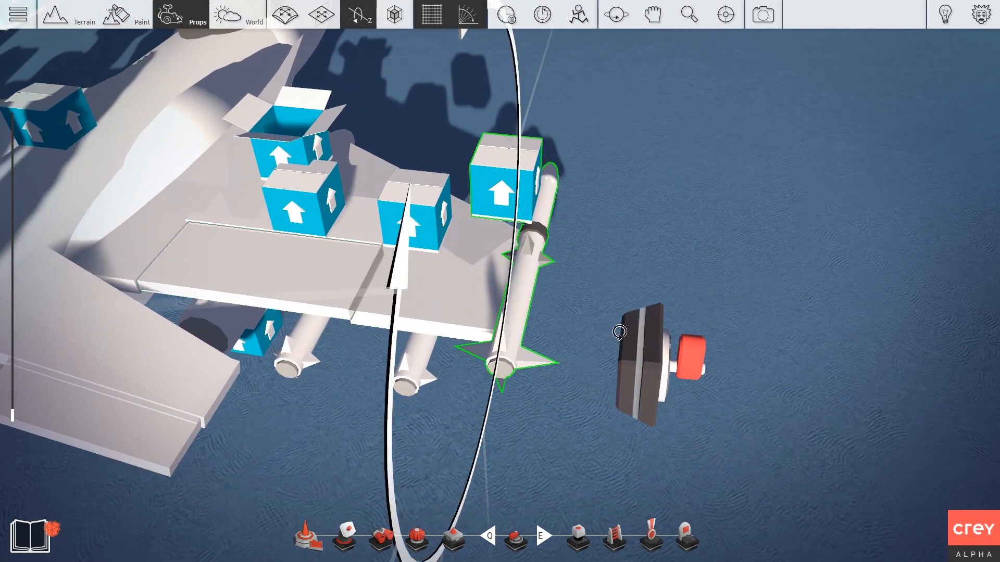
{"action": "right_click", "coordinate": [632, 348]}
{"action": "left_click", "coordinate": [575, 304]}
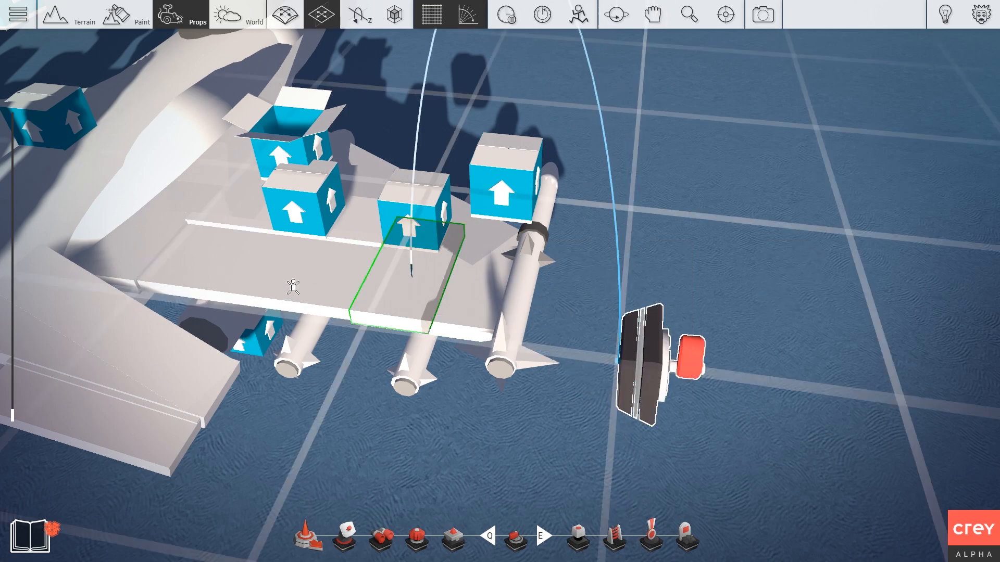
{"action": "right_click", "coordinate": [652, 330]}
{"action": "right_click", "coordinate": [652, 329]}
{"action": "left_click", "coordinate": [602, 324]}
{"action": "left_click", "coordinate": [312, 291]}
Inspect the wing-tip rotation gadget and its power, angle and transition time properties
{"action": "right_click_drag", "start_coordinate": [736, 228], "coordinate": [776, 229]}
{"action": "right_click_drag", "start_coordinate": [536, 286], "coordinate": [523, 289]}
{"action": "middle_click_drag", "start_coordinate": [524, 288], "coordinate": [565, 261]}
{"action": "right_click", "coordinate": [547, 266]}
{"action": "middle_click_drag", "start_coordinate": [627, 255], "coordinate": [624, 396]}
{"action": "right_click_drag", "start_coordinate": [625, 256], "coordinate": [570, 294]}
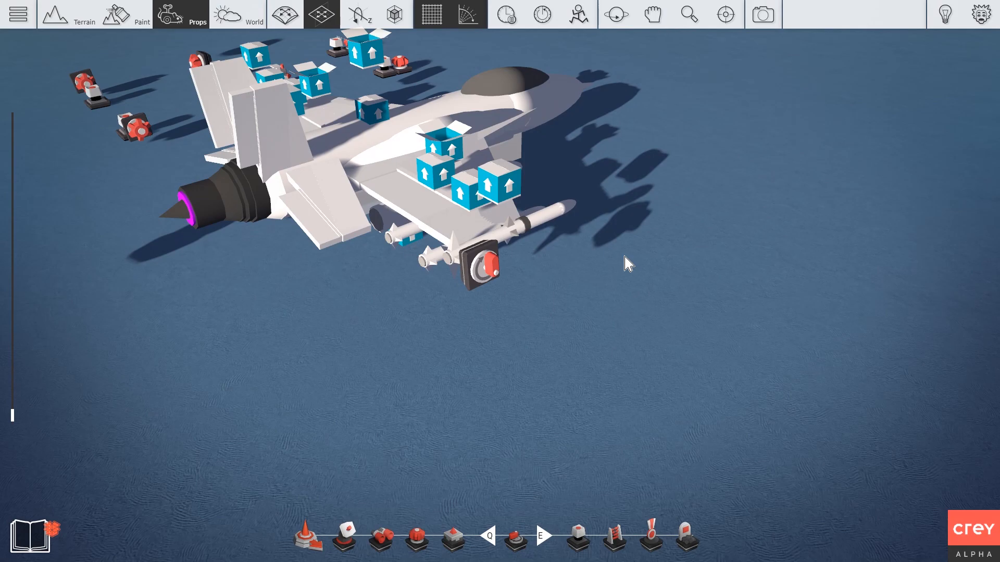
{"action": "right_click_drag", "start_coordinate": [601, 292], "coordinate": [615, 274]}
{"action": "scroll", "coordinate": [601, 292], "scroll_direction": "up", "scroll_amount": 5}
{"action": "scroll", "coordinate": [601, 293], "scroll_direction": "down", "scroll_amount": 3}
{"action": "middle_click_drag", "start_coordinate": [600, 292], "coordinate": [573, 417]}
{"action": "right_click_drag", "start_coordinate": [605, 293], "coordinate": [592, 324]}
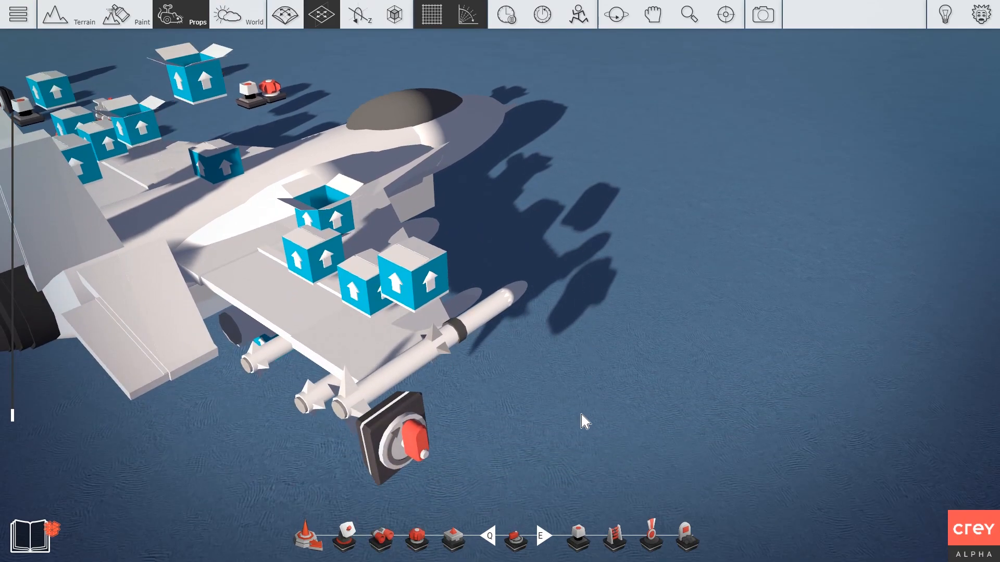
{"action": "scroll", "coordinate": [583, 414], "scroll_direction": "up", "scroll_amount": 2}
{"action": "right_click", "coordinate": [393, 414]}
{"action": "left_click", "coordinate": [342, 356]}
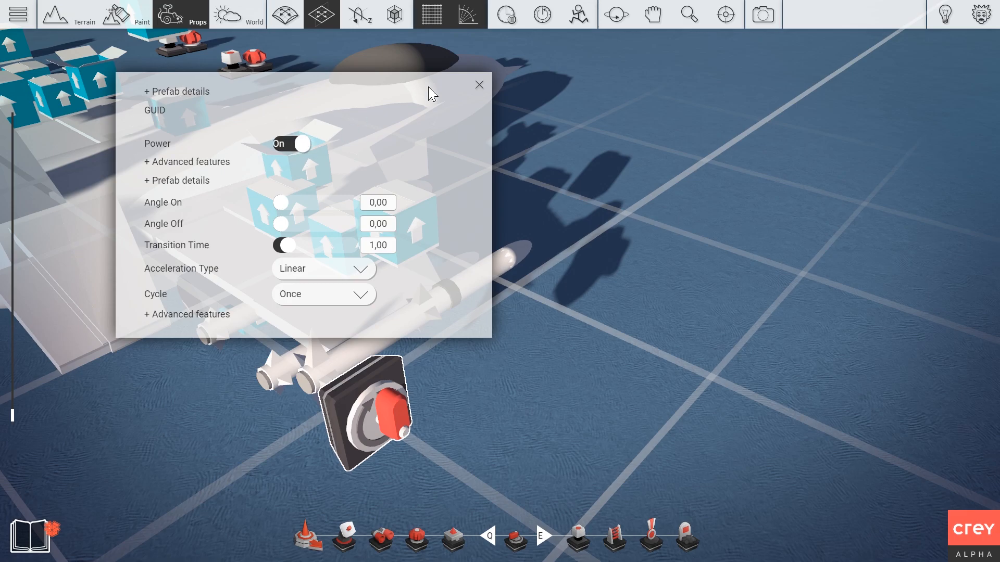
{"action": "left_click", "coordinate": [463, 51]}
Set the wing-tip rotation gadget's Angle On to 30 in its properties
{"action": "right_click", "coordinate": [371, 361]}
{"action": "left_click", "coordinate": [319, 302]}
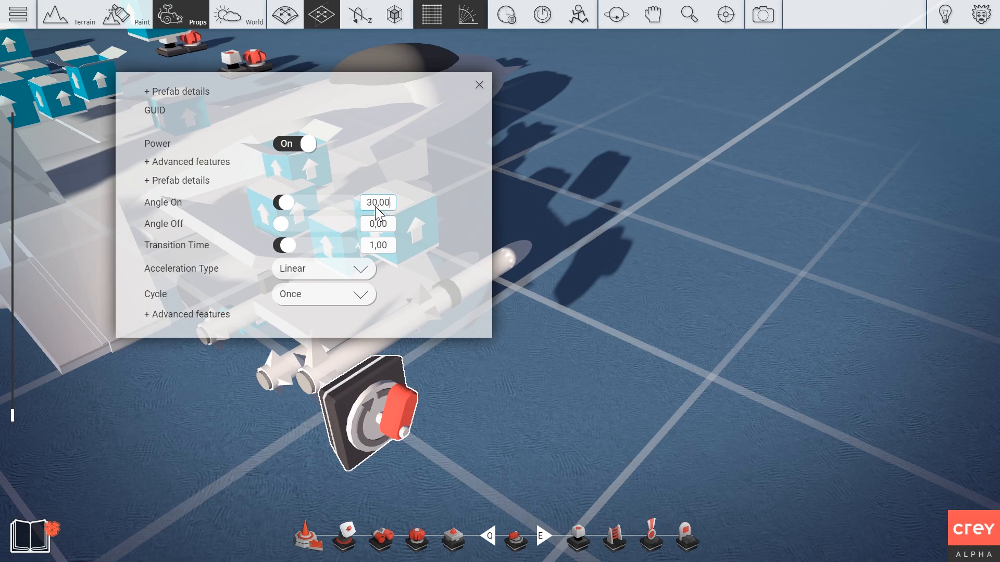
{"action": "key", "text": "BackSpace"}
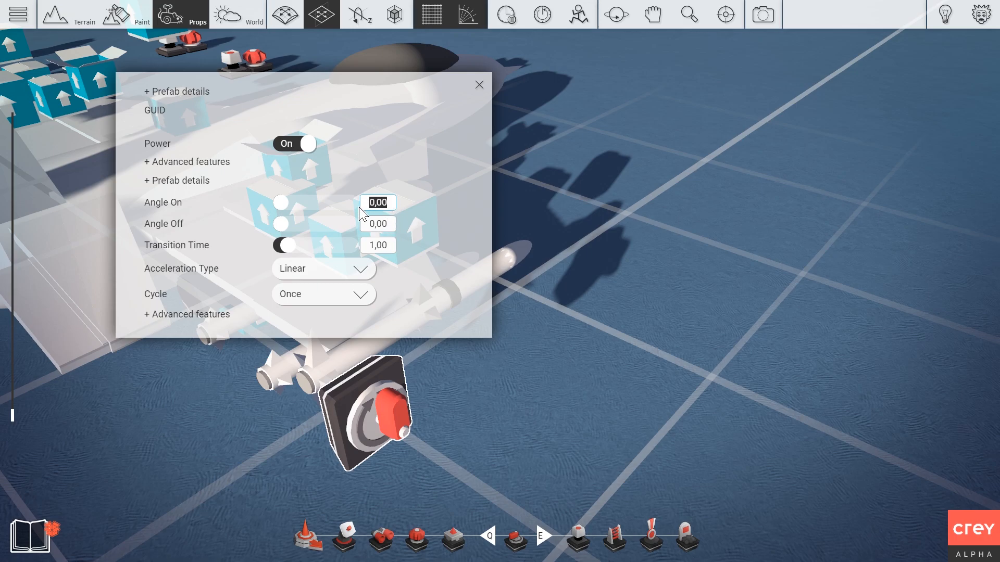
{"action": "type", "text": "30,00"}
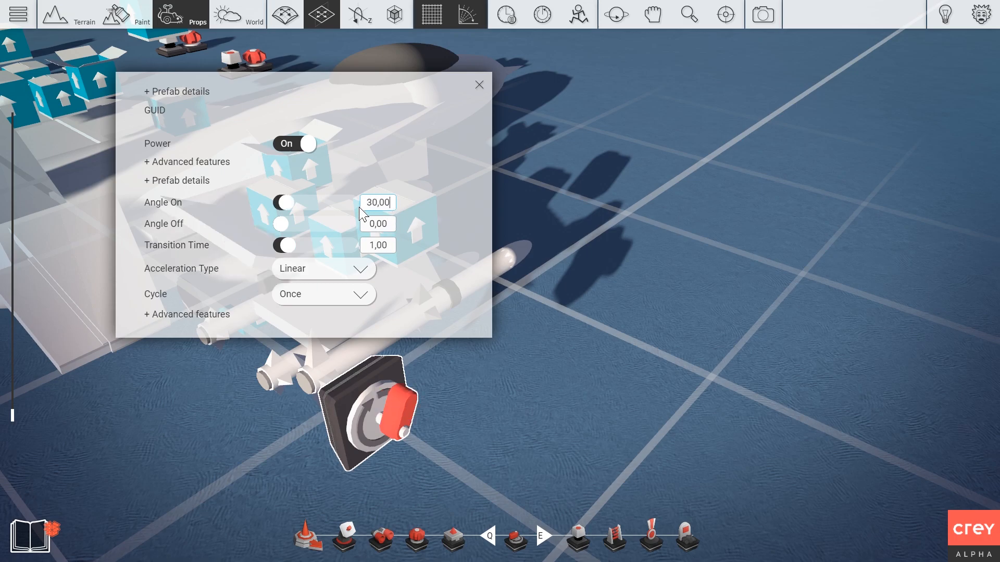
{"action": "left_click", "coordinate": [480, 86]}
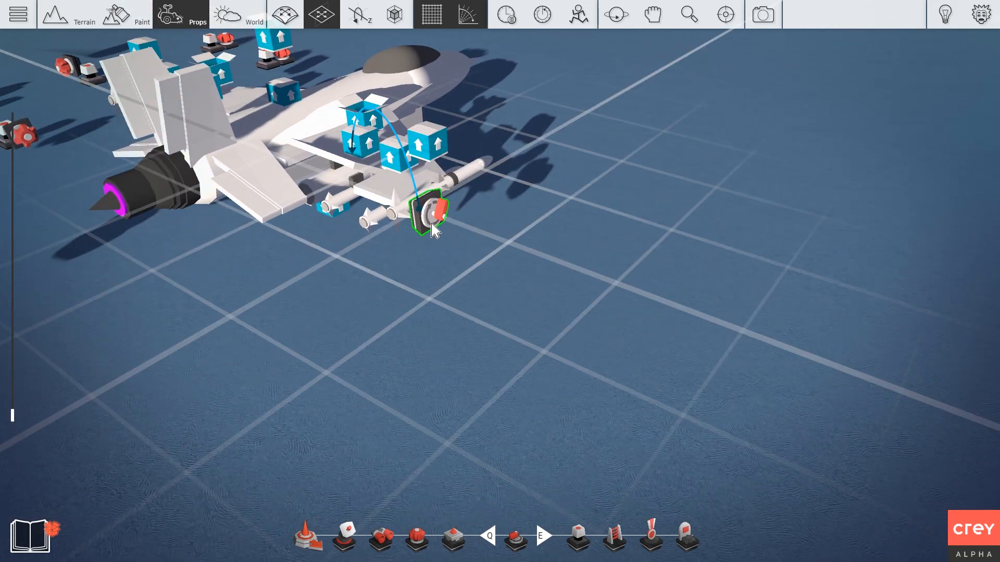
Examine the flaps on both wings and the control gadgets standing beside the jet
{"action": "key", "text": "w"}
{"action": "right_click_drag", "start_coordinate": [431, 224], "coordinate": [417, 228]}
{"action": "key", "text": "a"}
{"action": "key", "text": "s"}
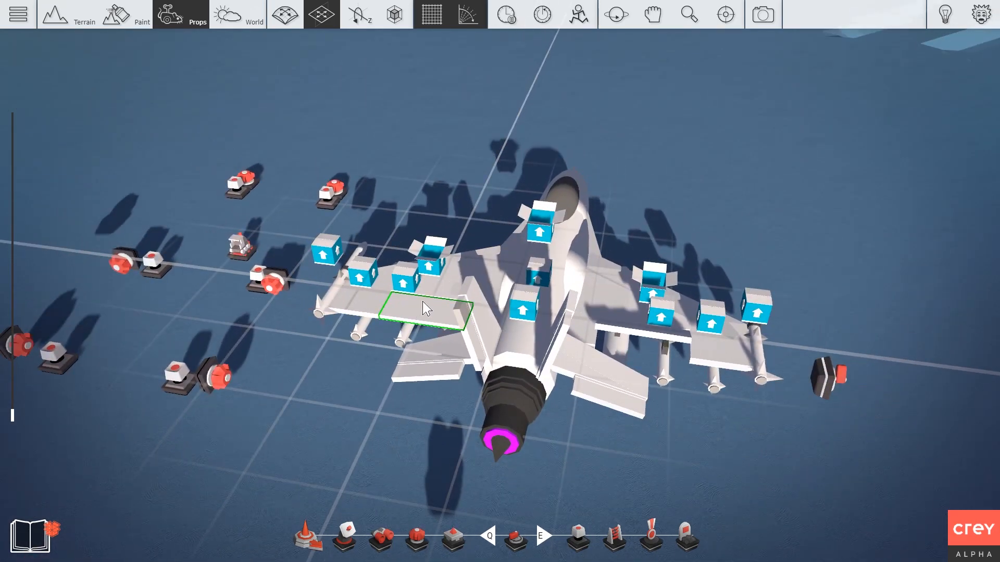
{"action": "key", "text": "s"}
{"action": "right_click_drag", "start_coordinate": [358, 368], "coordinate": [384, 368]}
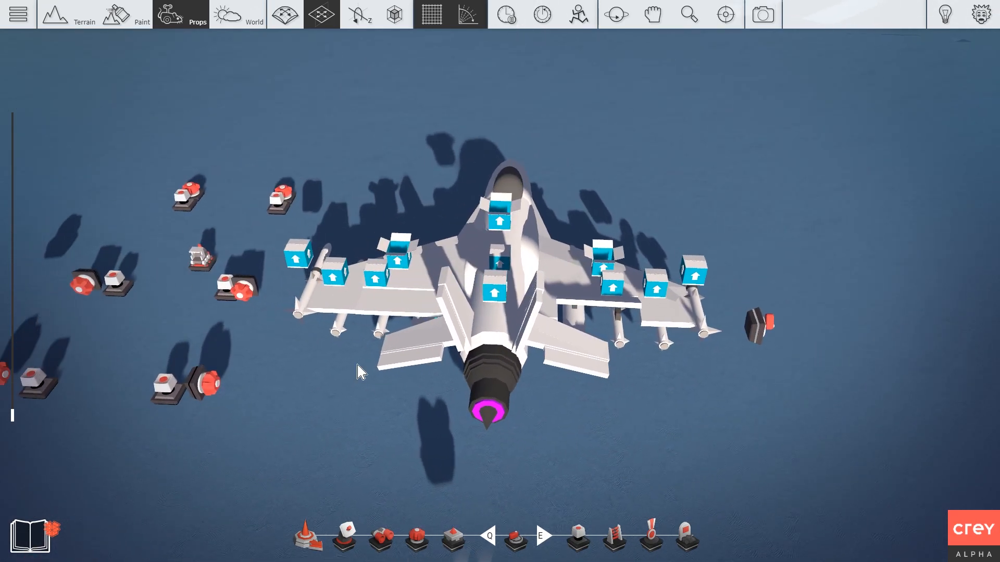
{"action": "key", "text": "w"}
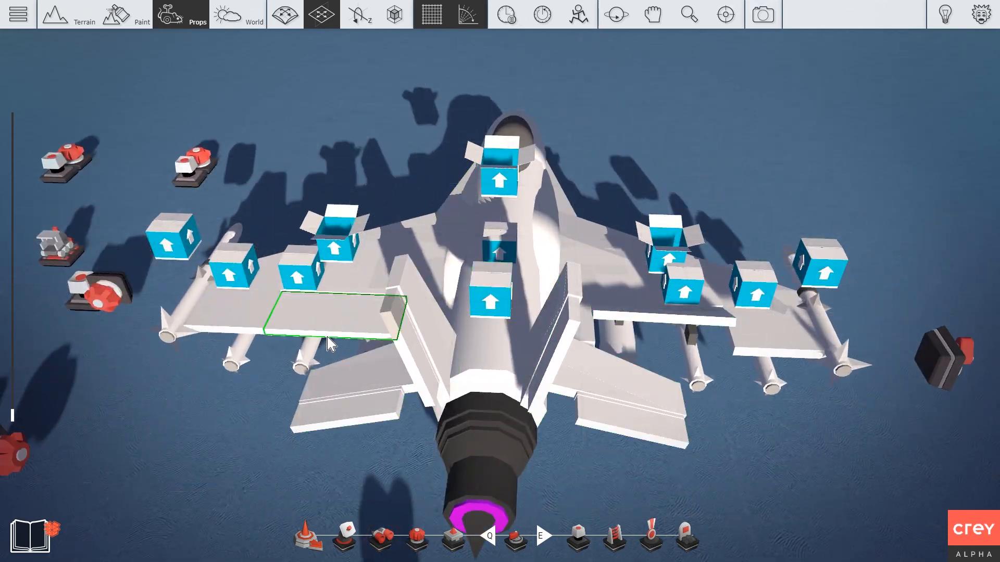
{"action": "key", "text": "s"}
{"action": "key", "text": "a"}
{"action": "right_click_drag", "start_coordinate": [660, 320], "coordinate": [677, 319]}
{"action": "left_click", "coordinate": [162, 298]}
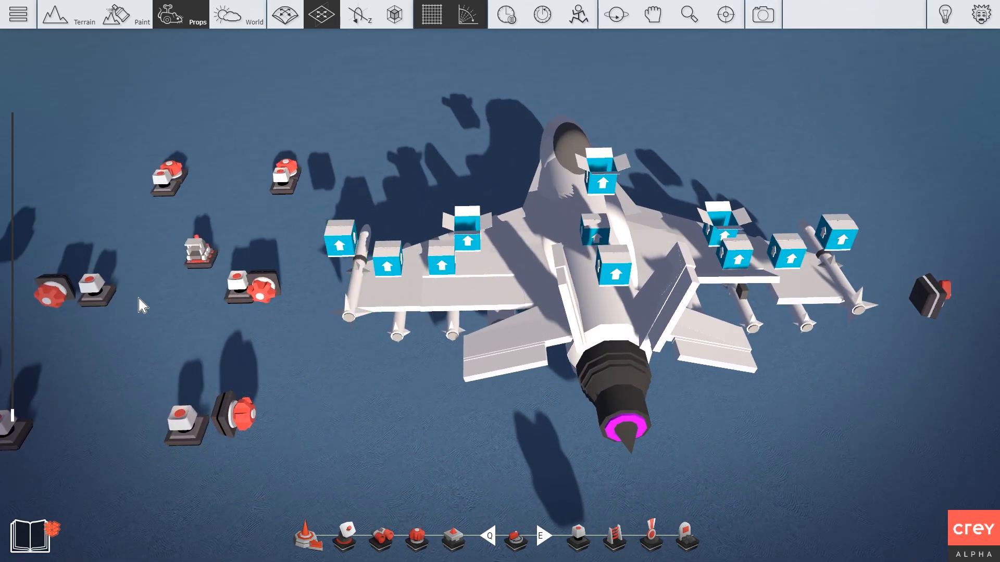
Add a power link from the farther white input gadget in the middle row beside the jet to the wing-tip rotation gadget
{"action": "right_click_drag", "start_coordinate": [105, 303], "coordinate": [78, 364]}
{"action": "middle_click_drag", "start_coordinate": [78, 365], "coordinate": [129, 368]}
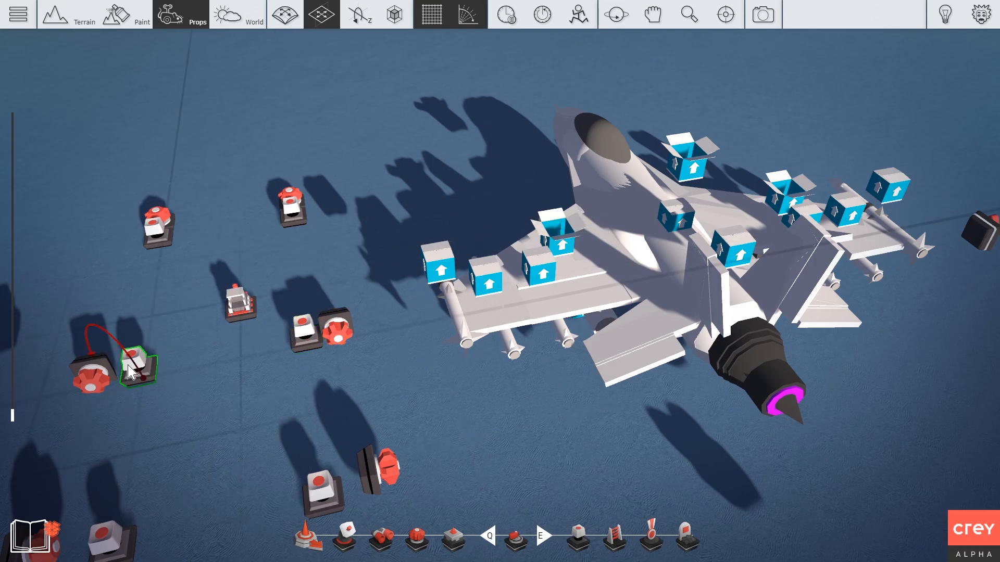
{"action": "right_click", "coordinate": [134, 368]}
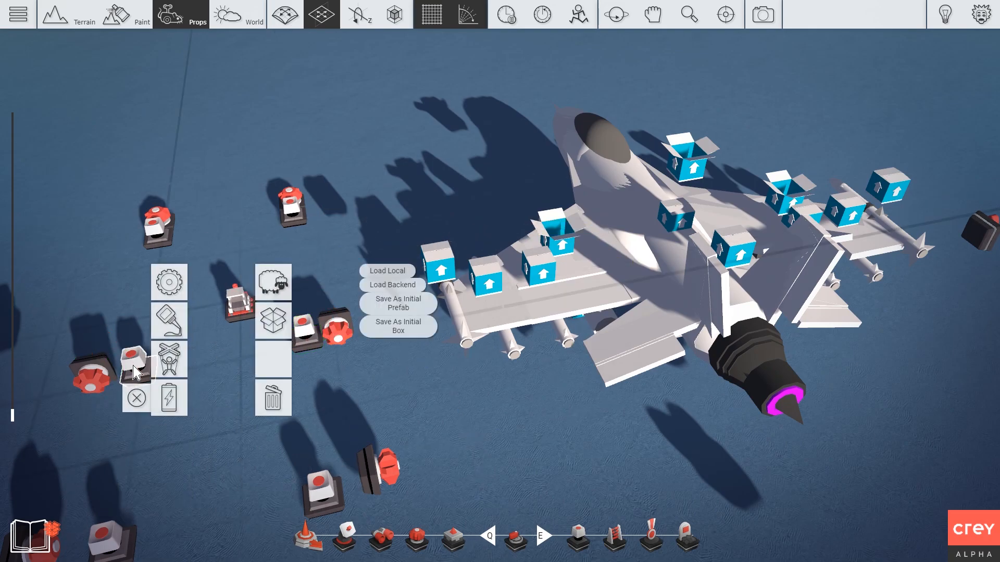
{"action": "left_click", "coordinate": [170, 401]}
{"action": "key", "text": "d"}
{"action": "left_click", "coordinate": [423, 230]}
{"action": "right_click", "coordinate": [495, 247]}
{"action": "right_click_drag", "start_coordinate": [495, 247], "coordinate": [432, 247]}
{"action": "key", "text": "w"}
{"action": "key", "text": "a"}
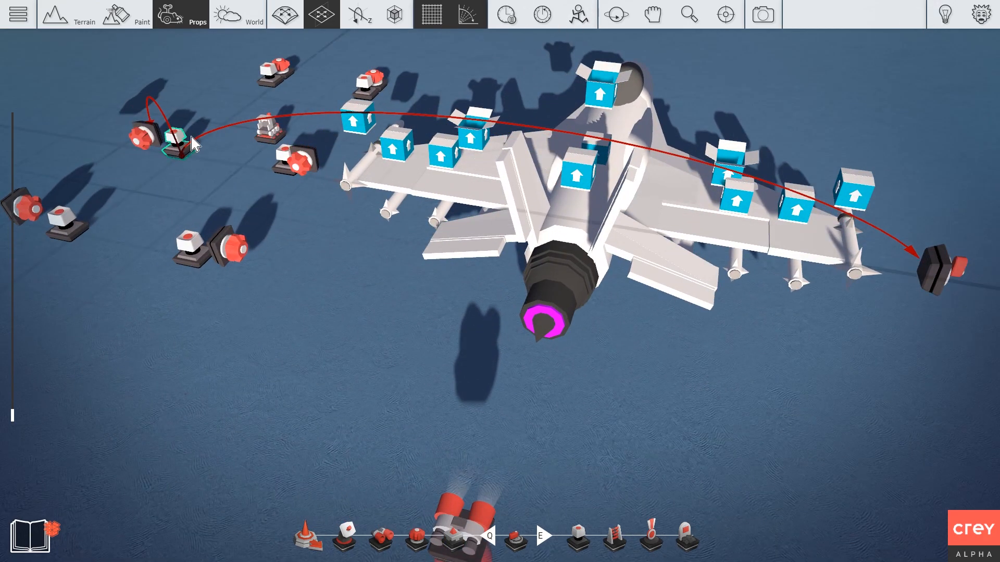
Copy the wing-tip rotation gadget and place the copy directly beside the original, towards the jet's nose
{"action": "key", "text": "s"}
{"action": "key", "text": "d"}
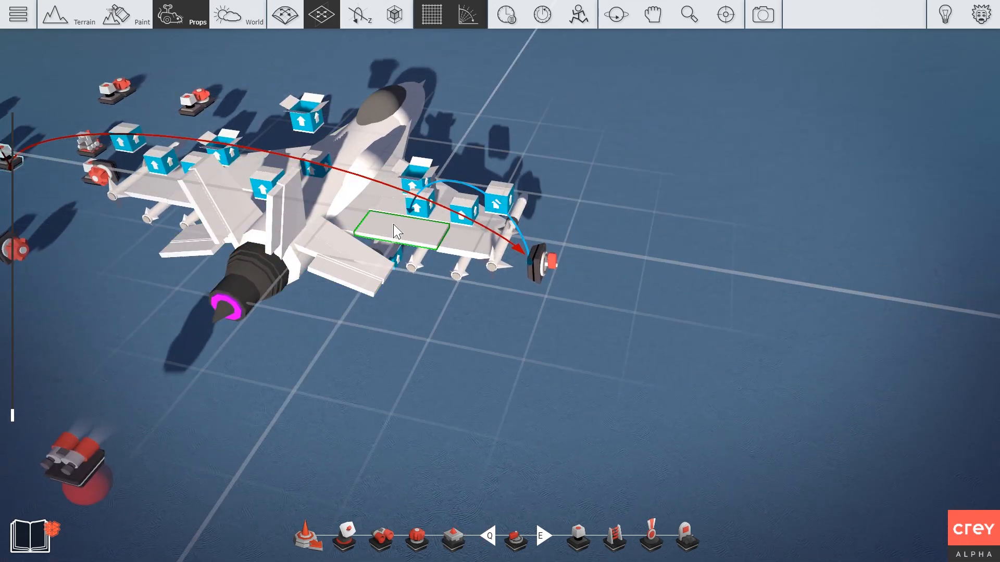
{"action": "key", "text": "d"}
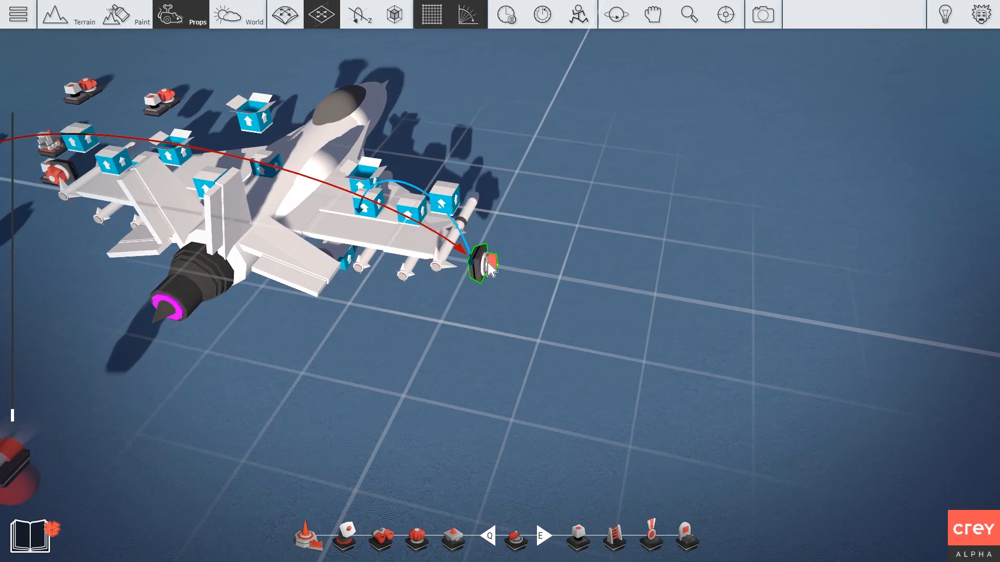
{"action": "key", "text": "d"}
{"action": "right_click_drag", "start_coordinate": [488, 263], "coordinate": [420, 295]}
{"action": "key", "text": "e"}
{"action": "key", "text": "Escape"}
{"action": "key", "text": "c"}
{"action": "key", "text": "2"}
{"action": "scroll", "coordinate": [306, 262], "scroll_direction": "down", "scroll_amount": 3}
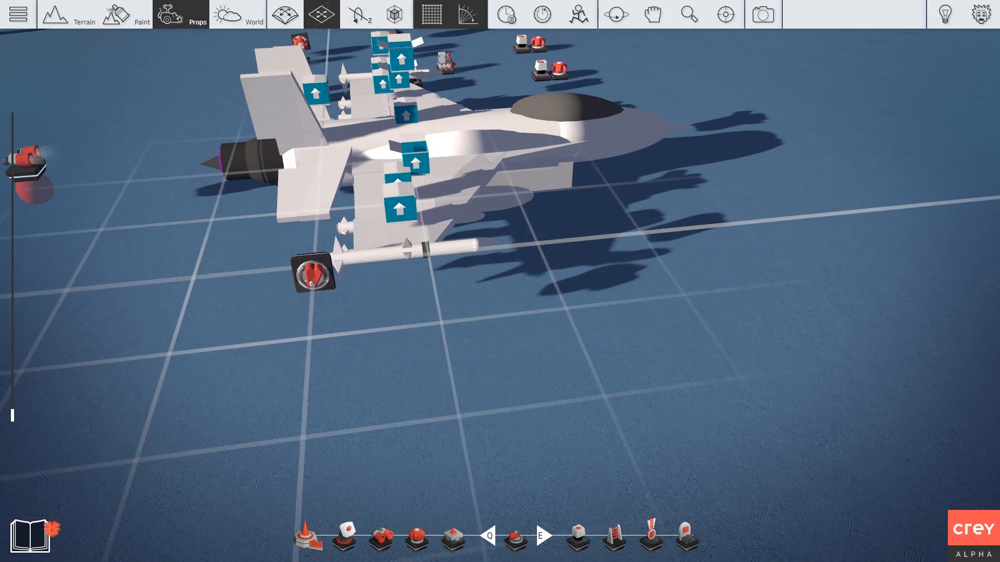
{"action": "left_click", "coordinate": [364, 292]}
{"action": "key", "text": "2"}
{"action": "key", "text": "2"}
{"action": "left_click_drag", "start_coordinate": [364, 292], "coordinate": [365, 269]}
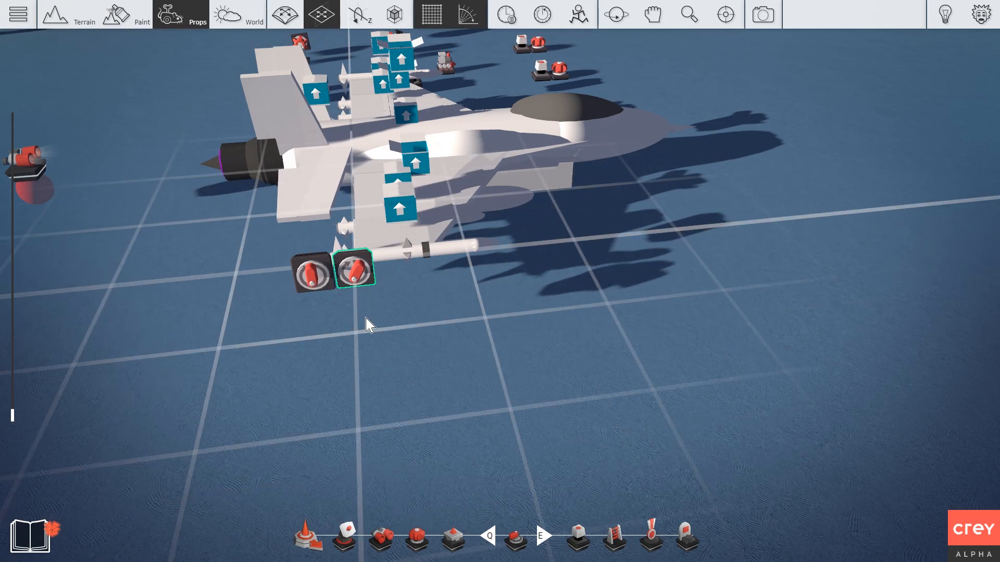
Switch the copied rotation gadget's power off and open its Angle On value for editing
{"action": "right_click", "coordinate": [365, 280]}
{"action": "double_click", "coordinate": [310, 197]}
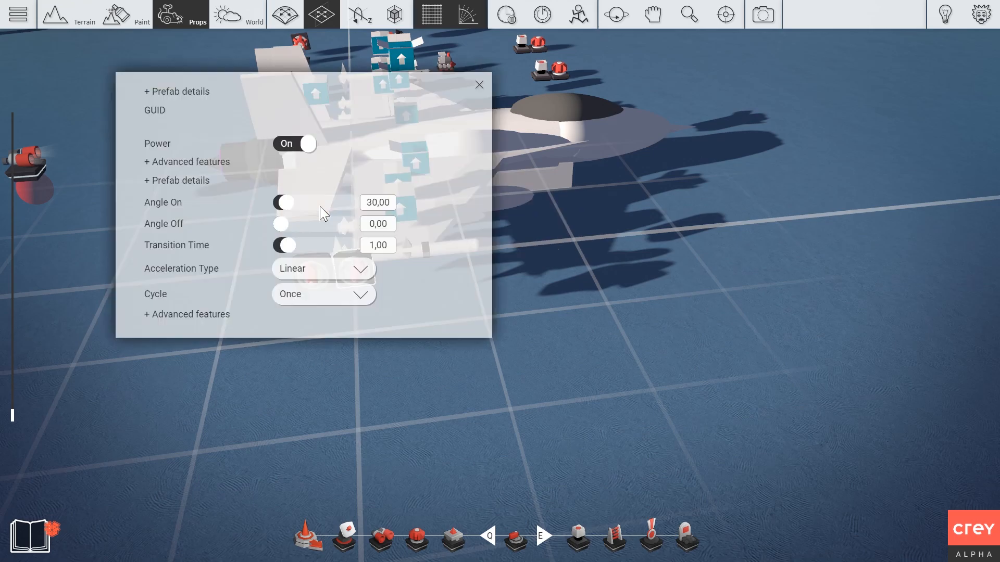
{"action": "key", "text": "Escape"}
{"action": "right_click", "coordinate": [338, 258]}
{"action": "double_click", "coordinate": [291, 179]}
{"action": "key", "text": "Escape"}
{"action": "scroll", "coordinate": [347, 271], "scroll_direction": "up", "scroll_amount": 3}
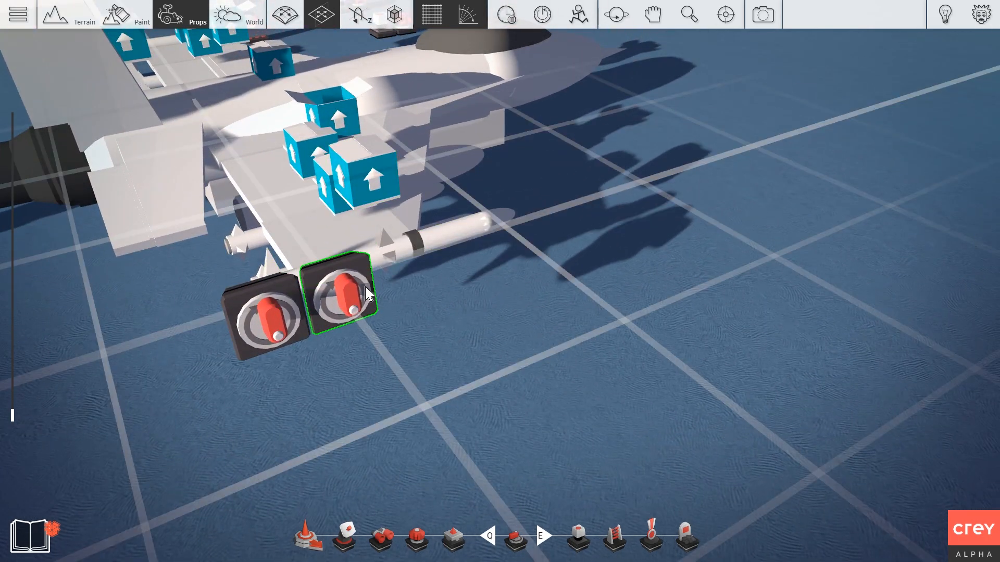
{"action": "right_click", "coordinate": [352, 290]}
{"action": "left_click", "coordinate": [309, 276]}
{"action": "right_click", "coordinate": [345, 287]}
{"action": "left_click", "coordinate": [298, 219]}
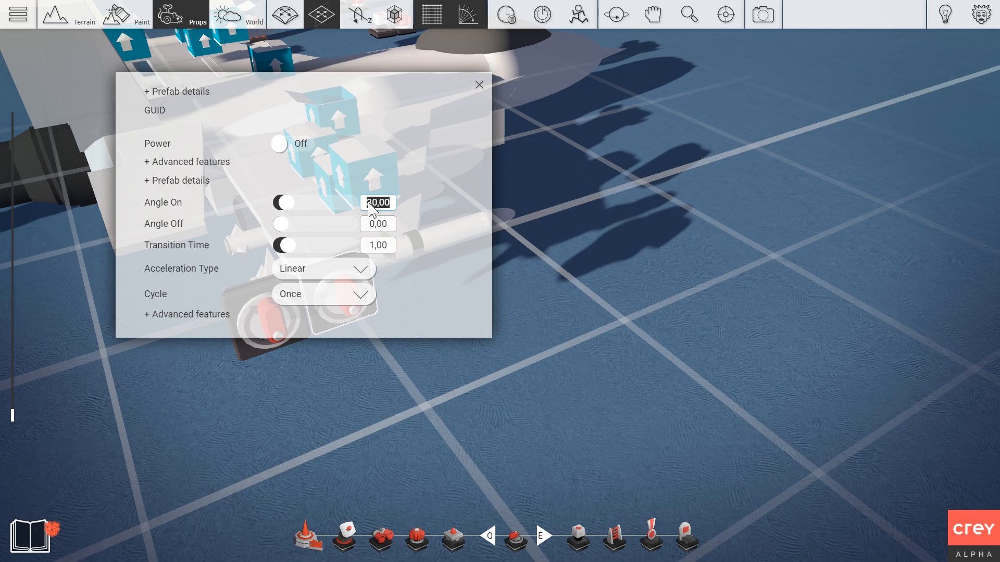
{"action": "left_click", "coordinate": [479, 84]}
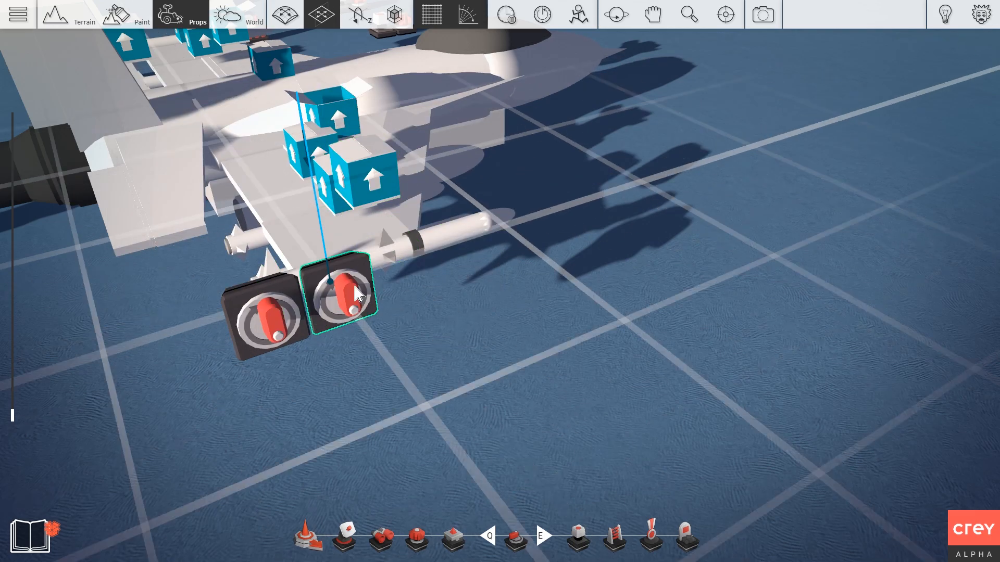
Check the copied rotation gadget's target link to the wing flap
{"action": "scroll", "coordinate": [360, 276], "scroll_direction": "down", "scroll_amount": 3}
{"action": "right_click", "coordinate": [387, 267]}
{"action": "left_click", "coordinate": [291, 184]}
{"action": "key", "text": "Escape"}
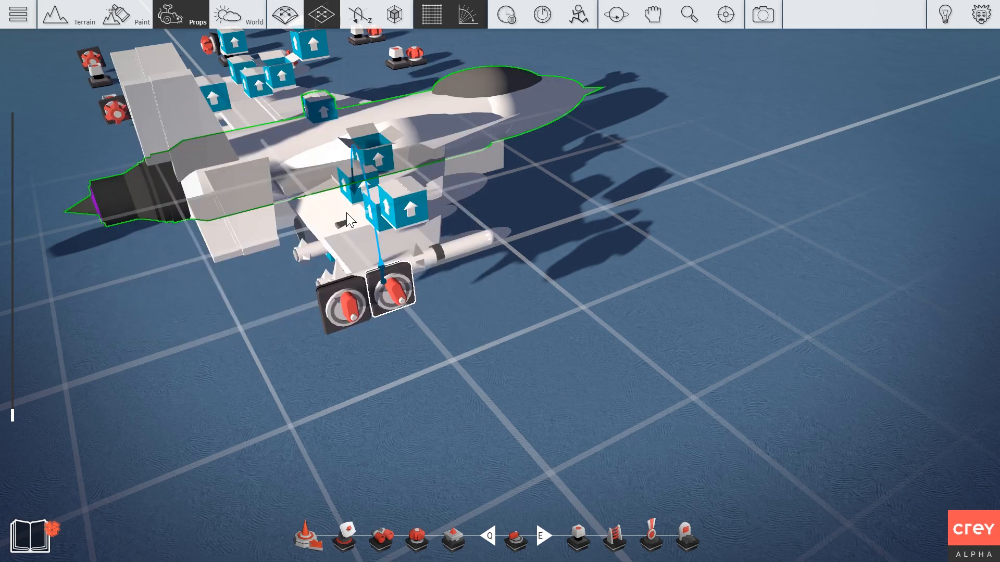
Add a power link from the white input gadget nearest the jet's opposite wing tip to the copied rotation gadget
{"action": "right_click_drag", "start_coordinate": [419, 316], "coordinate": [599, 338]}
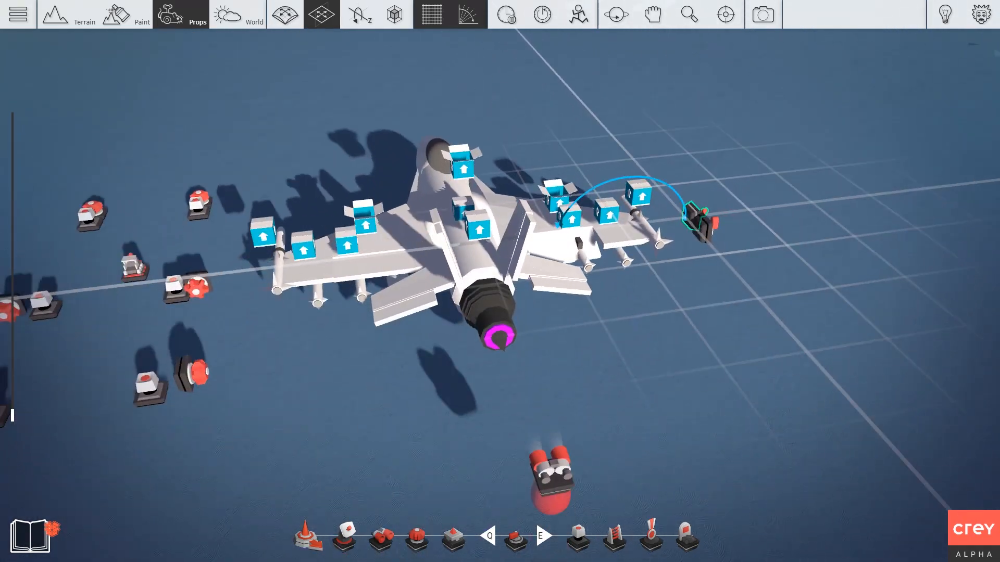
{"action": "key", "text": "a"}
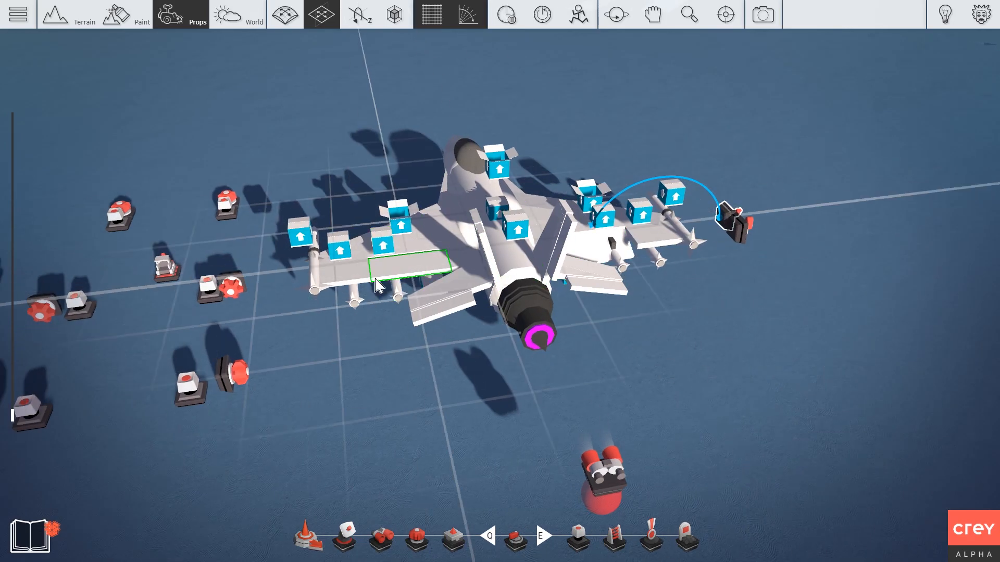
{"action": "left_click", "coordinate": [207, 293]}
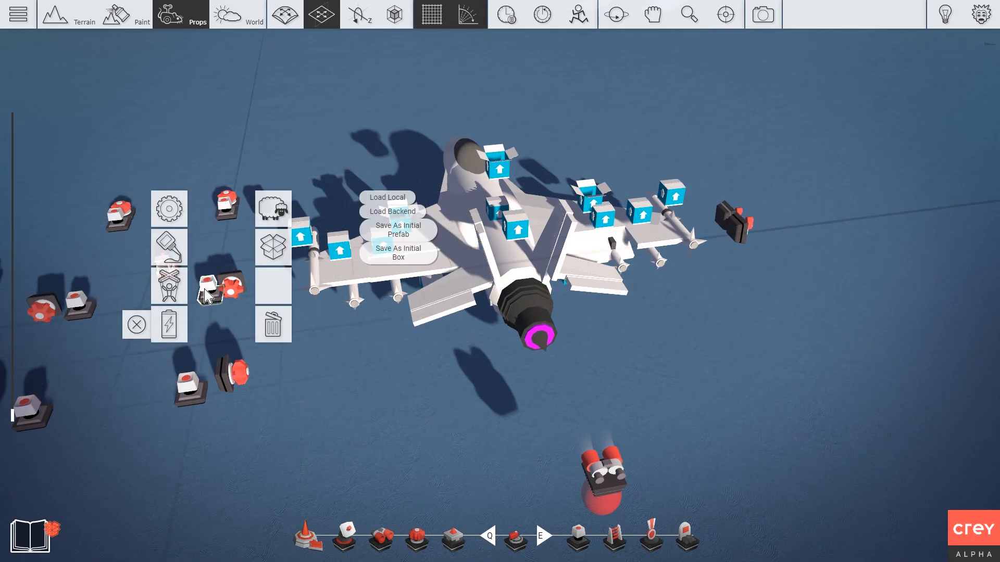
{"action": "left_click", "coordinate": [91, 305]}
{"action": "left_click", "coordinate": [203, 289]}
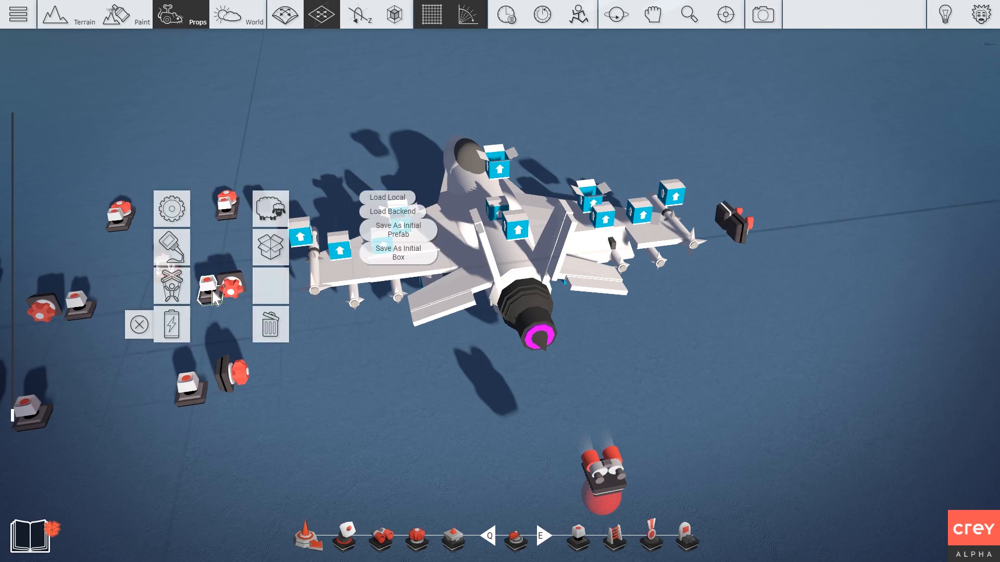
{"action": "key", "text": "d"}
{"action": "scroll", "coordinate": [721, 163], "scroll_direction": "up", "scroll_amount": 5}
{"action": "key", "text": "a"}
{"action": "left_click", "coordinate": [126, 109]}
{"action": "scroll", "coordinate": [272, 123], "scroll_direction": "down", "scroll_amount": 5}
{"action": "right_click", "coordinate": [307, 130]}
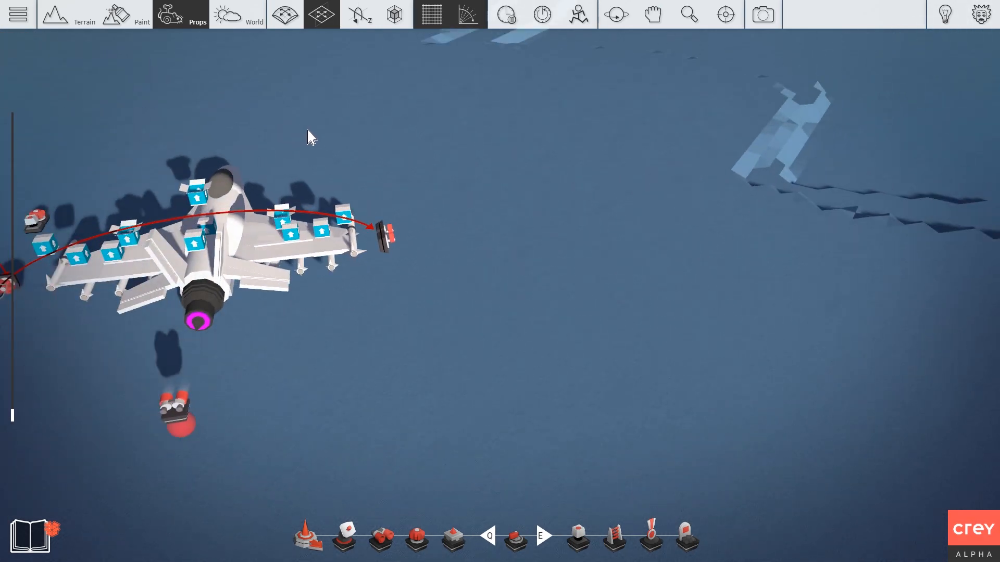
{"action": "key", "text": "a"}
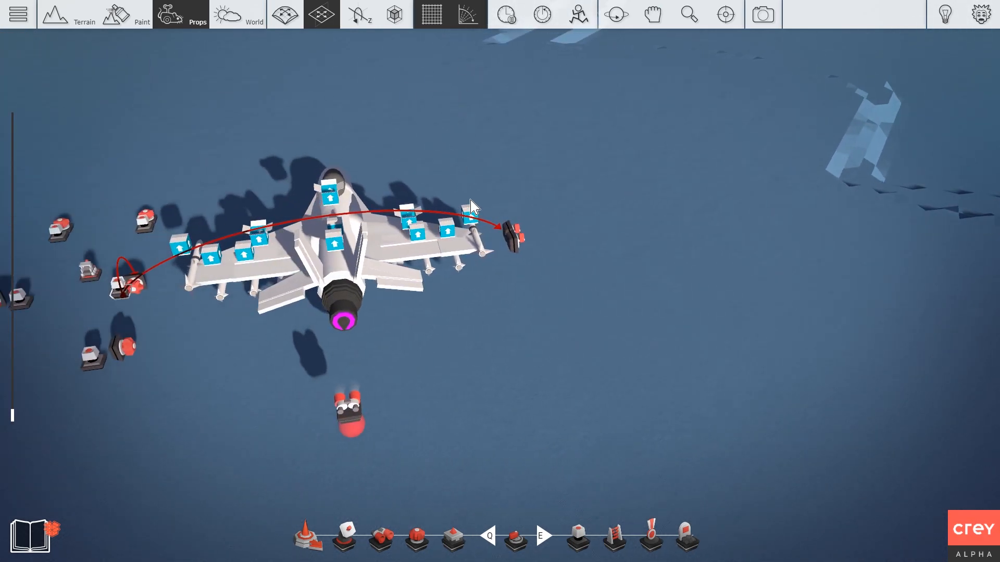
Play-test the jet, return to editing and freeze the simulation
{"action": "key", "text": "Tab"}
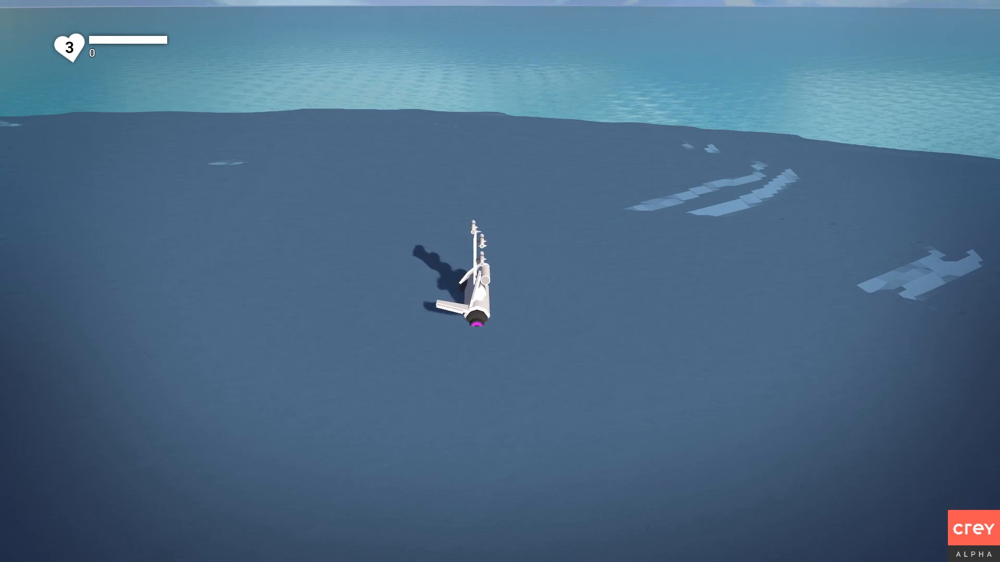
{"action": "key", "text": "Escape"}
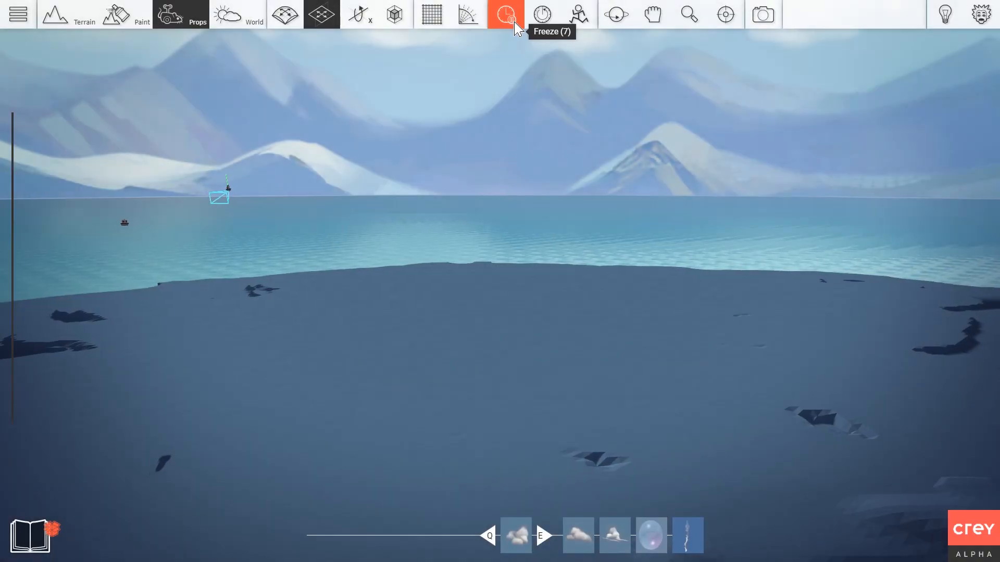
{"action": "left_click", "coordinate": [514, 23]}
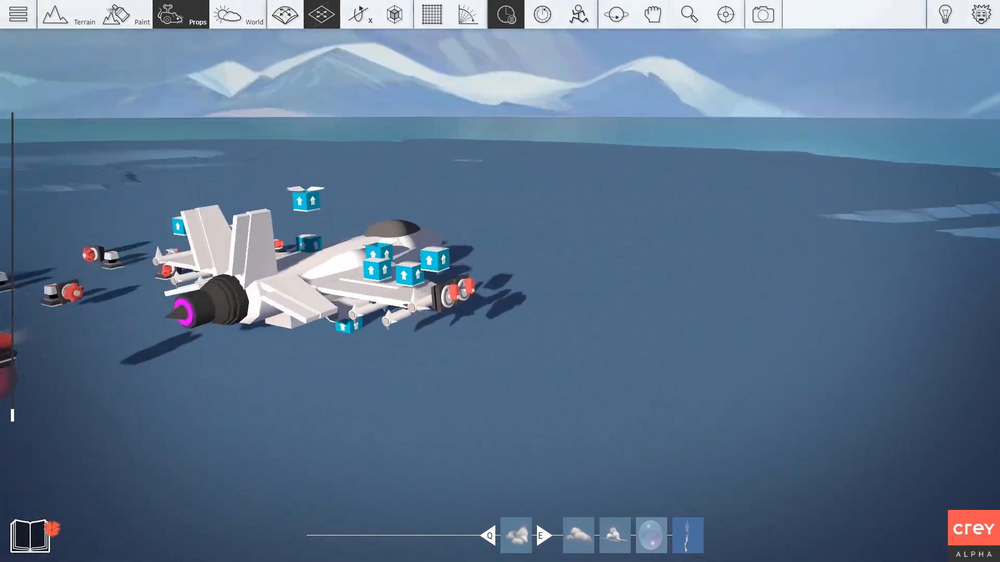
Glue both rotation gadgets beside the wing tip to the jet
{"action": "left_click", "coordinate": [449, 299]}
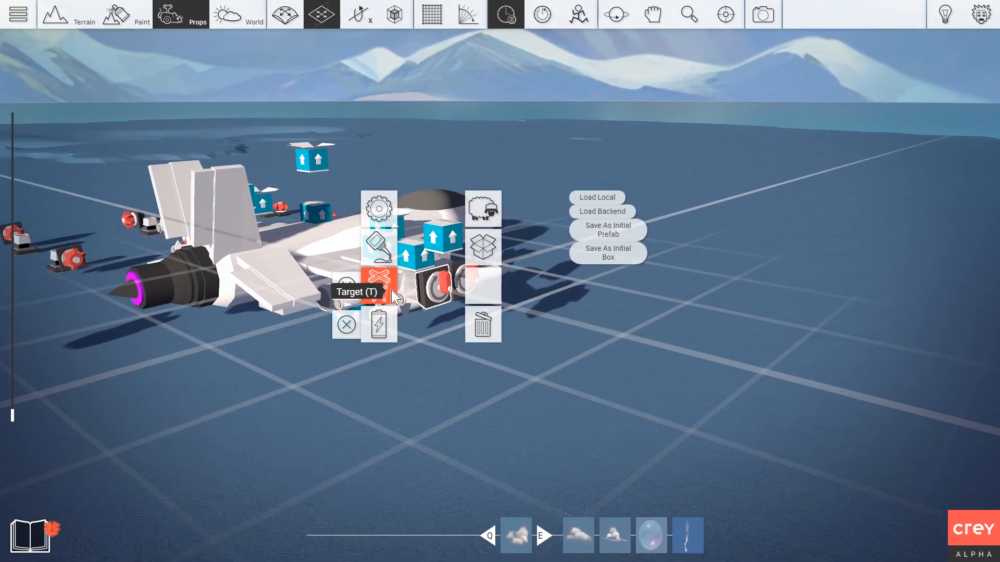
{"action": "left_click", "coordinate": [350, 286]}
{"action": "middle_click_drag", "start_coordinate": [318, 239], "coordinate": [316, 132]}
{"action": "left_click", "coordinate": [197, 246]}
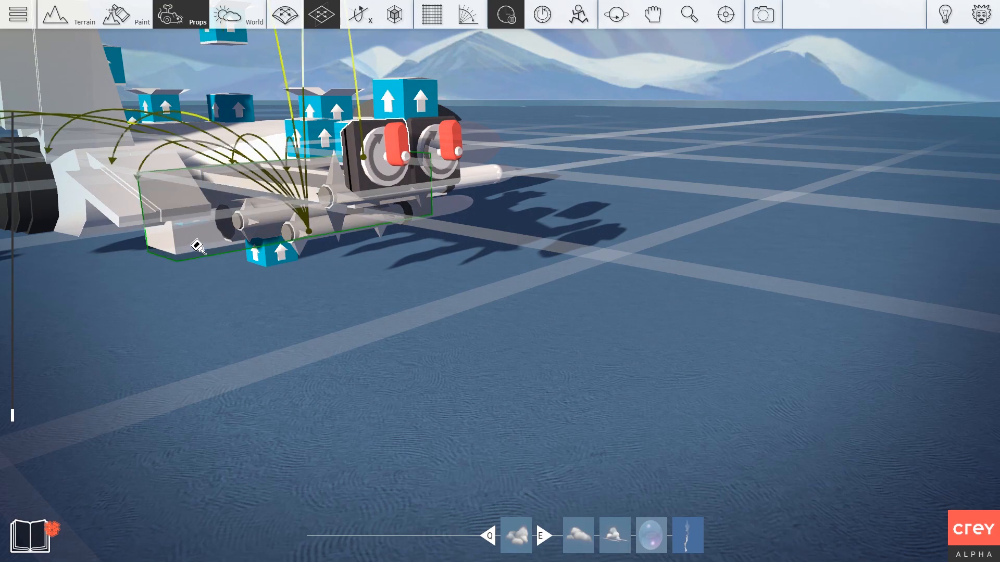
{"action": "scroll", "coordinate": [441, 190], "scroll_direction": "down", "scroll_amount": 2}
{"action": "right_click", "coordinate": [440, 188]}
{"action": "left_click", "coordinate": [357, 173]}
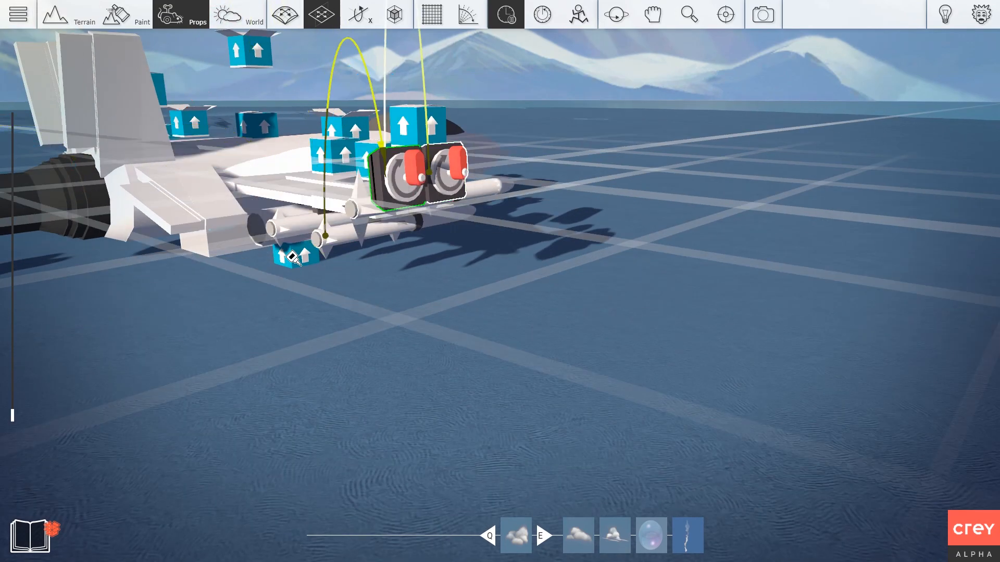
{"action": "left_click", "coordinate": [313, 238]}
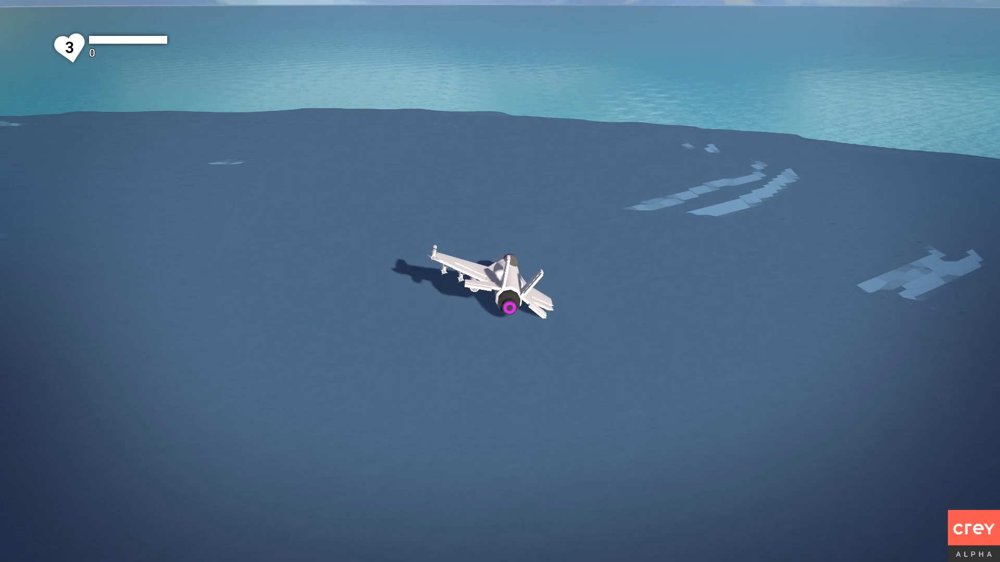
End the play-test, return to editing and freeze the simulation
{"action": "key", "text": "Escape"}
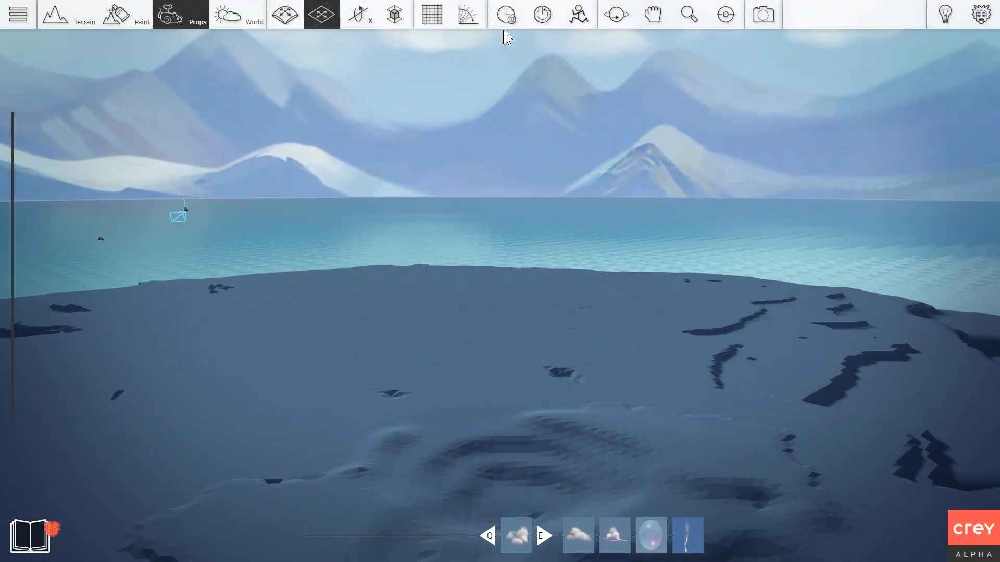
{"action": "left_click", "coordinate": [507, 21]}
{"action": "left_click", "coordinate": [536, 20]}
Examine the jet's wing flaps and the target, glue and power links of the two rotation gadgets
{"action": "right_click_drag", "start_coordinate": [545, 134], "coordinate": [543, 156]}
{"action": "key", "text": "w"}
{"action": "key", "text": "d"}
{"action": "scroll", "coordinate": [676, 252], "scroll_direction": "up", "scroll_amount": 2}
{"action": "middle_click_drag", "start_coordinate": [670, 255], "coordinate": [628, 326]}
{"action": "middle_click_drag", "start_coordinate": [585, 423], "coordinate": [693, 424]}
{"action": "right_click_drag", "start_coordinate": [586, 423], "coordinate": [397, 423]}
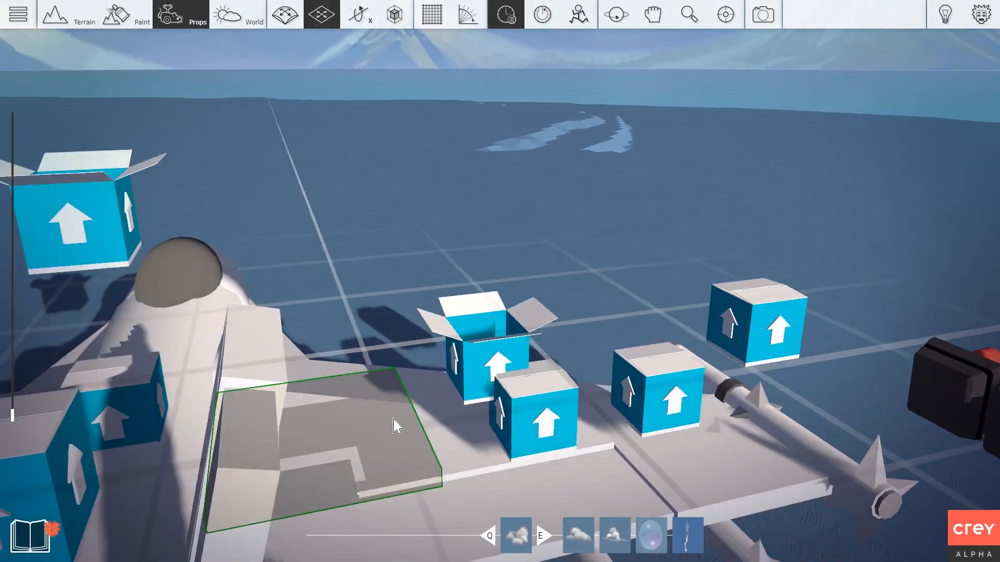
{"action": "key", "text": "a"}
{"action": "scroll", "coordinate": [414, 423], "scroll_direction": "down", "scroll_amount": 2}
{"action": "scroll", "coordinate": [427, 416], "scroll_direction": "down", "scroll_amount": 2}
{"action": "key", "text": "d"}
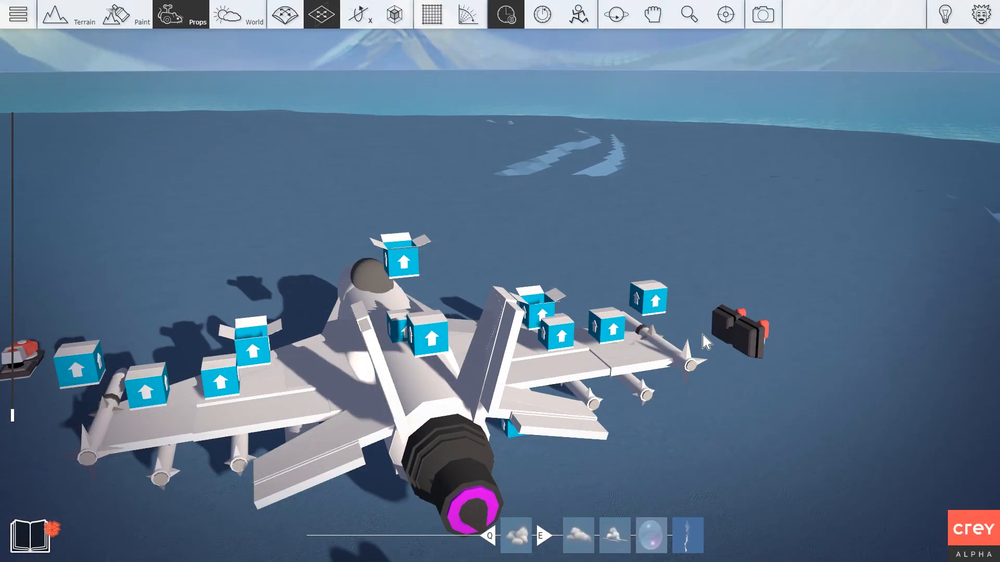
{"action": "left_click_drag", "start_coordinate": [740, 339], "coordinate": [726, 327]}
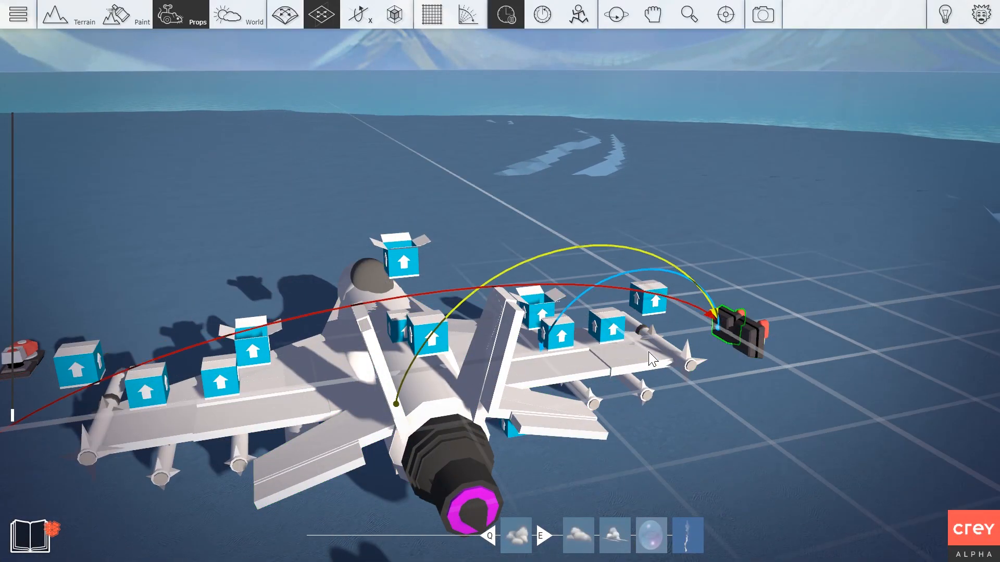
{"action": "right_click_drag", "start_coordinate": [698, 348], "coordinate": [672, 350]}
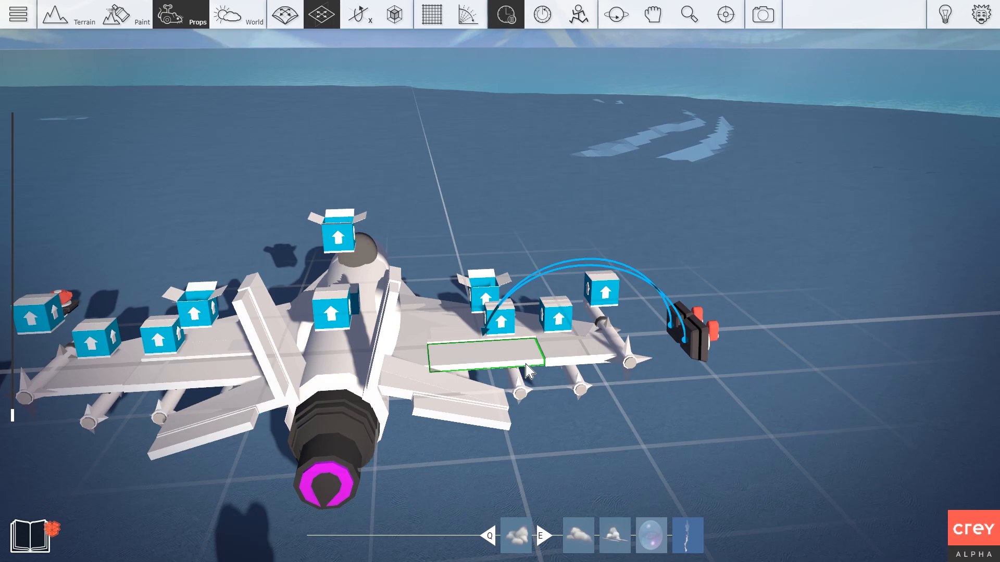
{"action": "right_click_drag", "start_coordinate": [527, 370], "coordinate": [388, 378]}
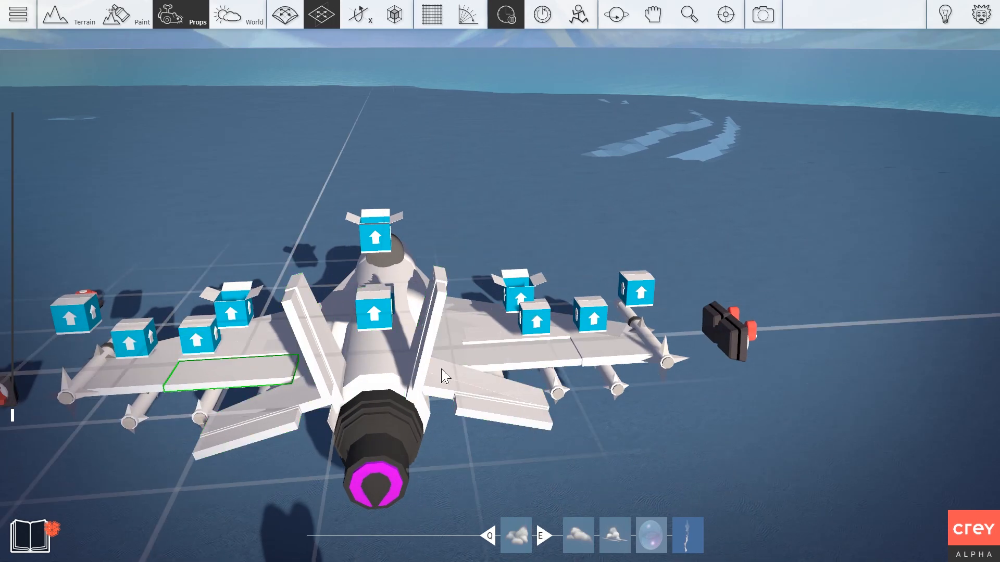
{"action": "key", "text": "a"}
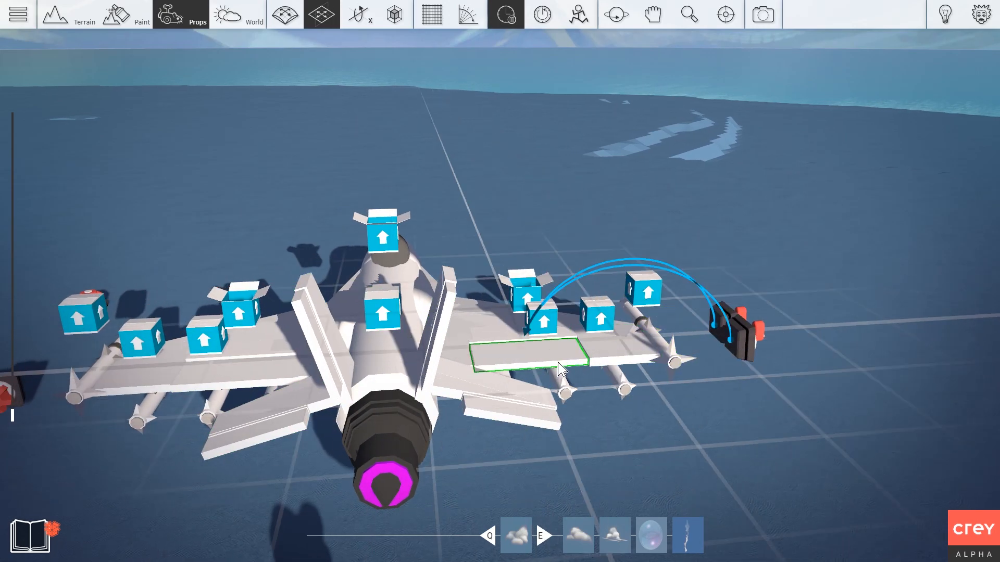
{"action": "key", "text": "s"}
{"action": "key", "text": "a"}
{"action": "key", "text": "d"}
{"action": "right_click_drag", "start_coordinate": [274, 228], "coordinate": [272, 228]}
{"action": "key", "text": "w"}
{"action": "key", "text": "s"}
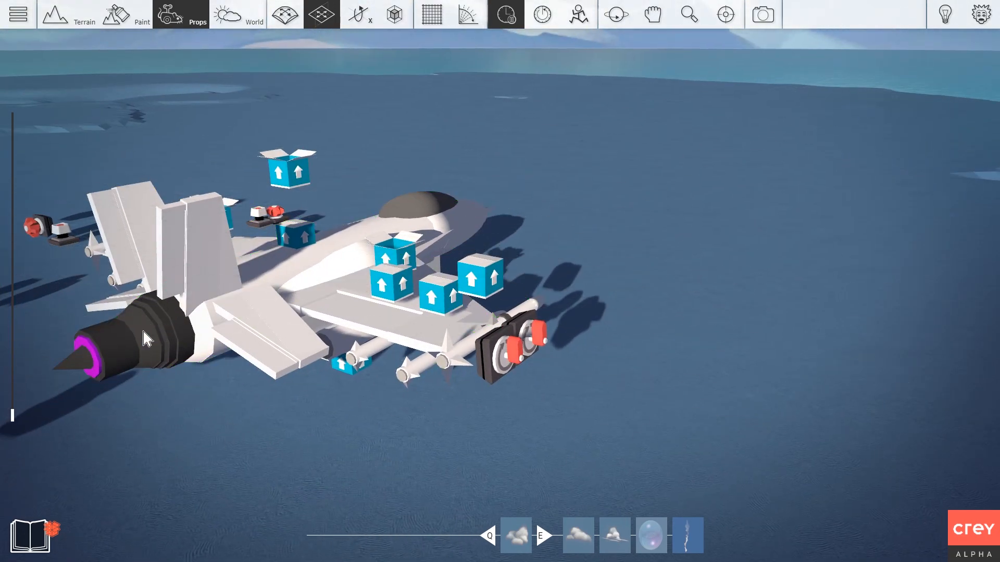
Copy the two rotation gadgets beside the wing tip and place the copies at the outer end of the same side's tail wing
{"action": "right_click_drag", "start_coordinate": [459, 344], "coordinate": [79, 354]}
{"action": "key", "text": "a"}
{"action": "key", "text": "s"}
{"action": "key", "text": "a"}
{"action": "key", "text": "d"}
{"action": "key", "text": "w"}
{"action": "right_click_drag", "start_coordinate": [346, 335], "coordinate": [261, 338]}
{"action": "key", "text": "d"}
{"action": "key", "text": "w"}
{"action": "left_click", "coordinate": [408, 409]}
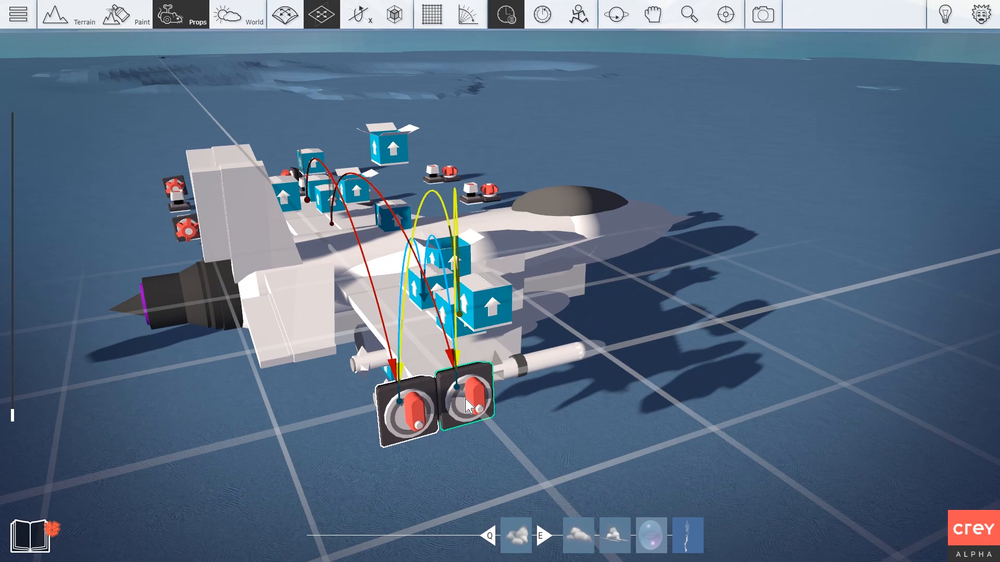
{"action": "left_click", "coordinate": [466, 407], "text": "ctrl"}
{"action": "key", "text": "ctrl+c"}
{"action": "key", "text": "ctrl+v"}
{"action": "key", "text": "a"}
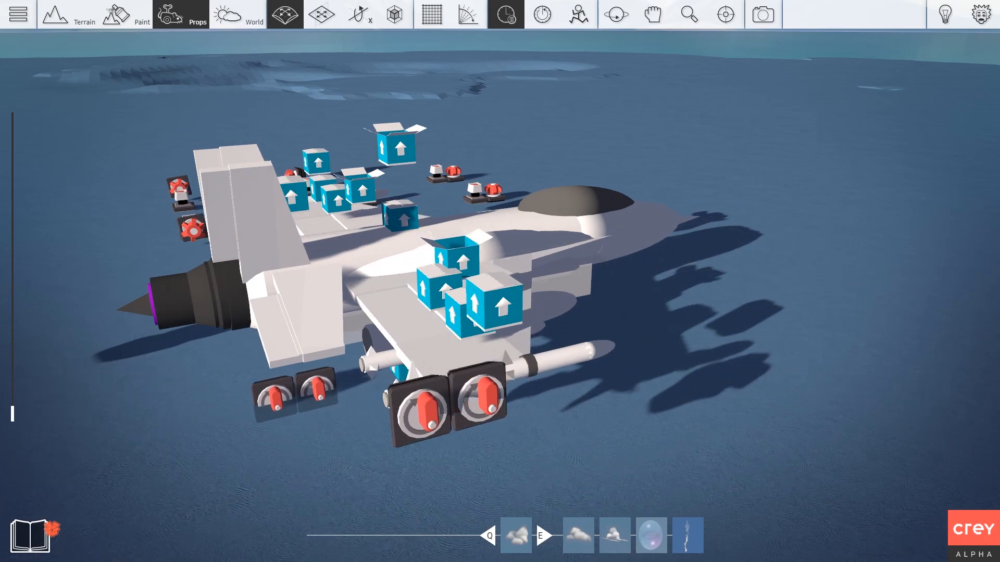
{"action": "key", "text": "2"}
{"action": "key", "text": "2"}
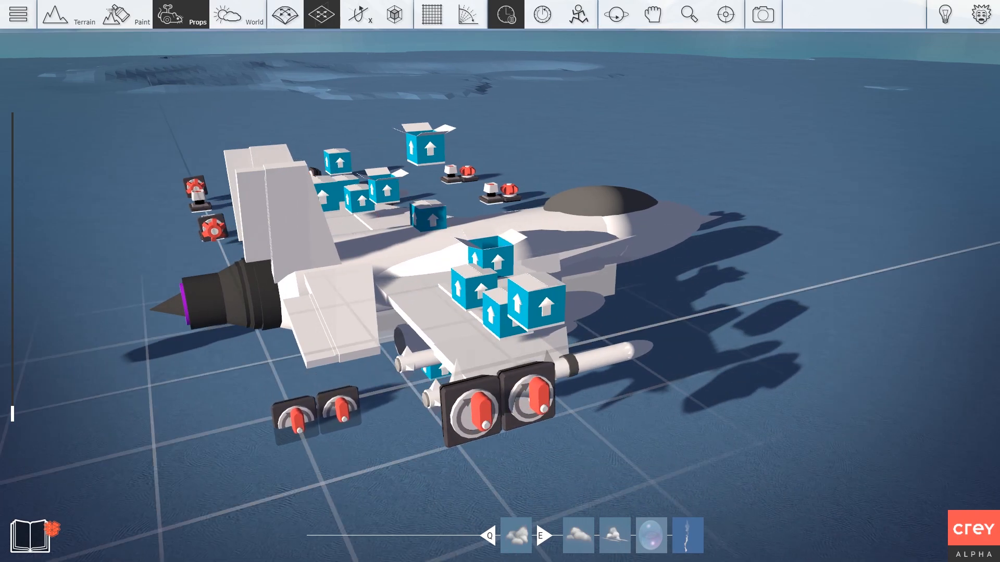
{"action": "key", "text": "2"}
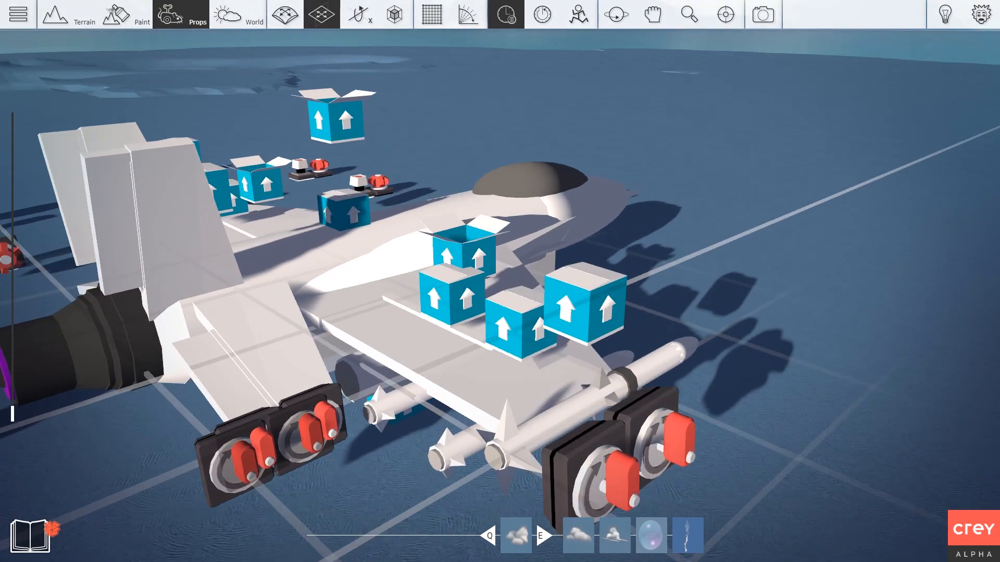
{"action": "right_click_drag", "start_coordinate": [323, 396], "coordinate": [345, 346]}
{"action": "key", "text": "Escape"}
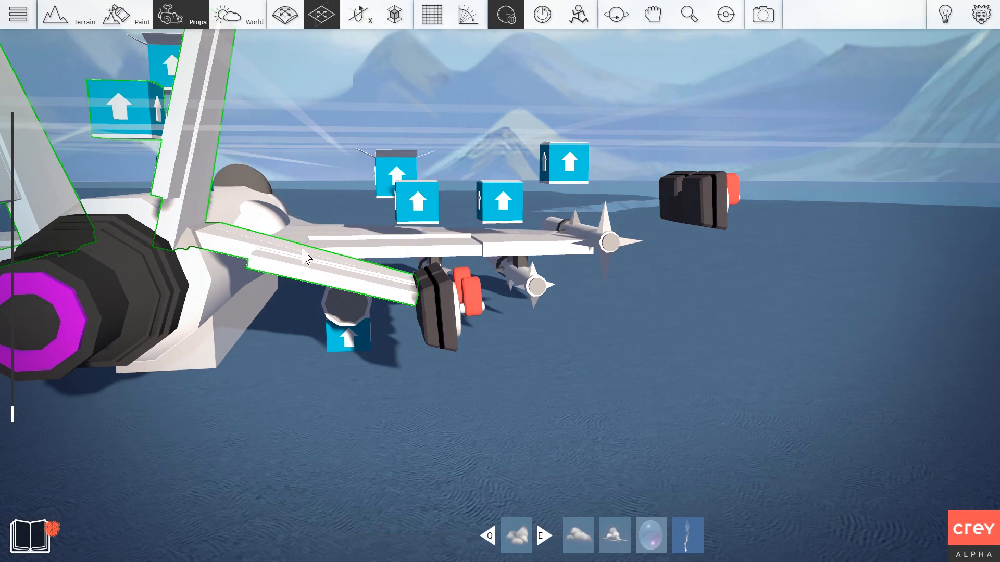
Switch on grid and angle snapping and rotate the two copied gadgets together at the tail wing
{"action": "right_click_drag", "start_coordinate": [208, 244], "coordinate": [257, 239]}
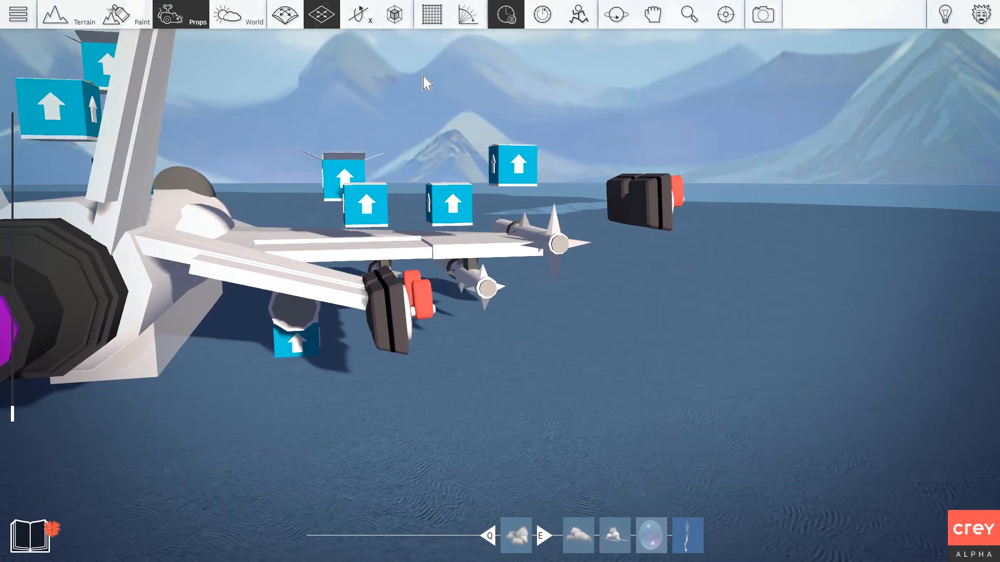
{"action": "left_click", "coordinate": [464, 24]}
{"action": "left_click", "coordinate": [434, 18]}
{"action": "scroll", "coordinate": [290, 277], "scroll_direction": "down", "scroll_amount": 3}
{"action": "right_click_drag", "start_coordinate": [290, 277], "coordinate": [326, 294]}
{"action": "scroll", "coordinate": [344, 287], "scroll_direction": "up", "scroll_amount": 3}
{"action": "left_click", "coordinate": [364, 277]}
{"action": "left_click", "coordinate": [349, 251], "text": "ctrl"}
{"action": "left_click", "coordinate": [356, 271], "text": "ctrl"}
{"action": "key", "text": "r"}
{"action": "key", "text": "r"}
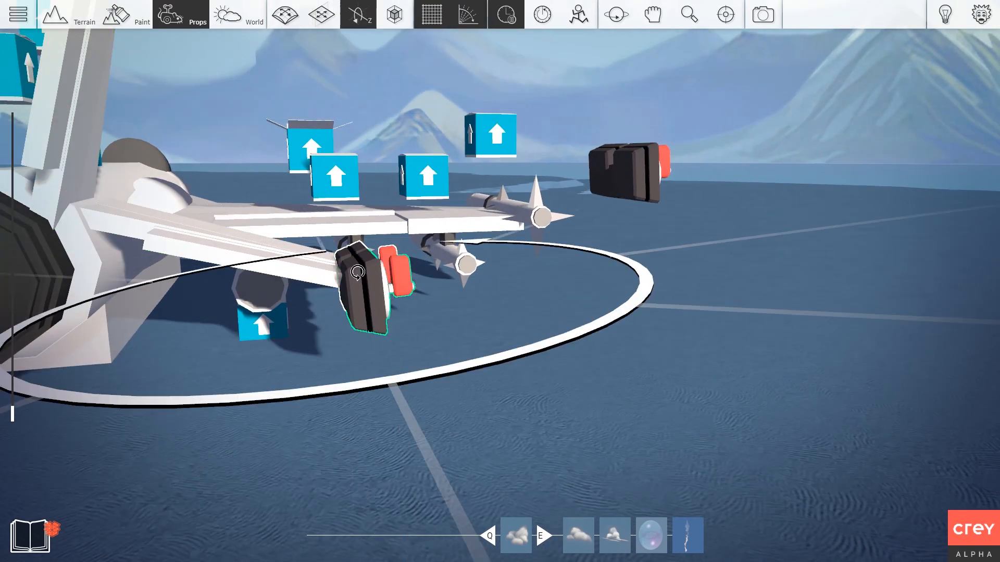
{"action": "left_click_drag", "start_coordinate": [357, 272], "coordinate": [389, 275]}
Switch off angle snapping and tilt the two copied gadgets about the X axis to match the tail wing's slope
{"action": "right_click_drag", "start_coordinate": [389, 275], "coordinate": [390, 222]}
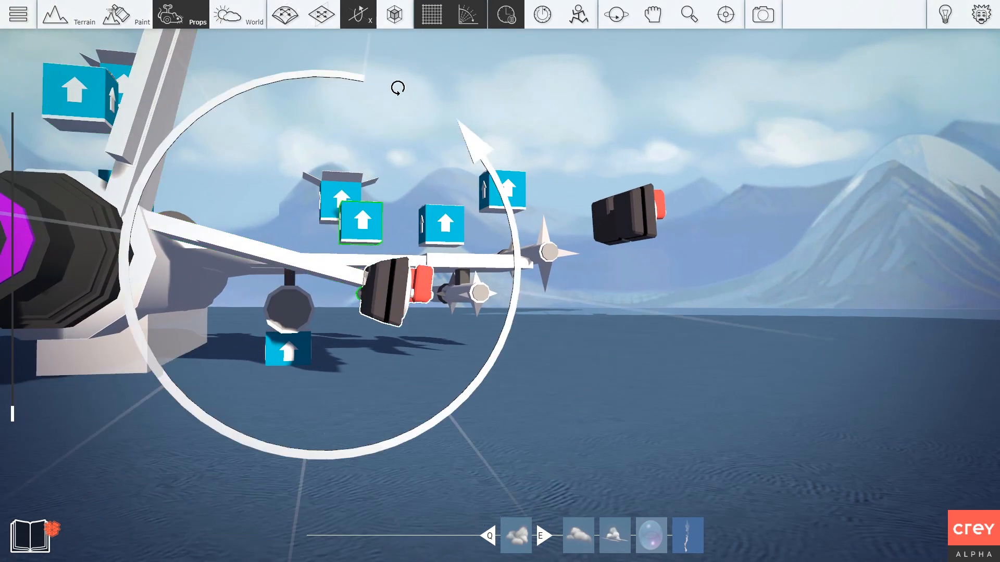
{"action": "left_click", "coordinate": [459, 21]}
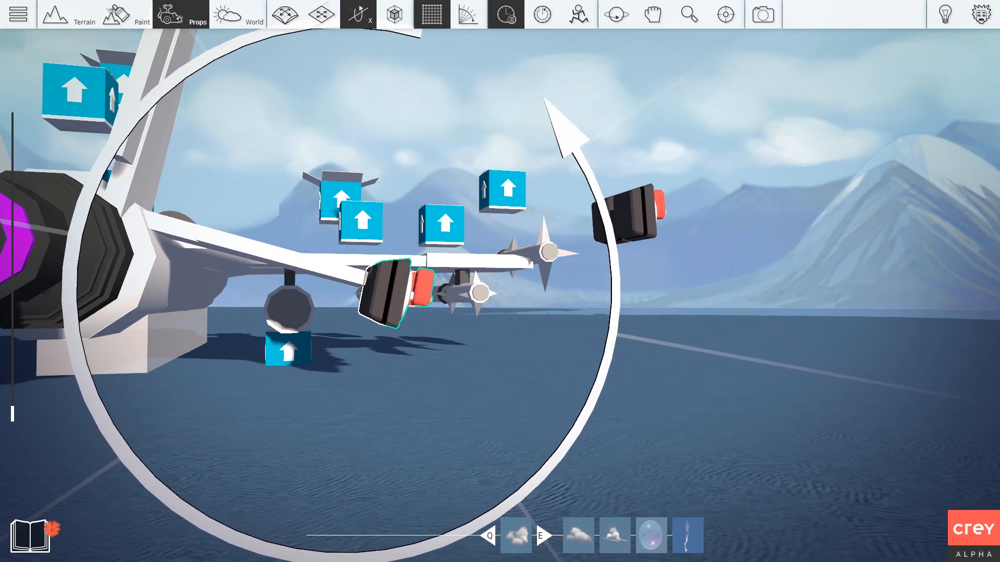
{"action": "key", "text": "w"}
{"action": "key", "text": "d"}
{"action": "right_click_drag", "start_coordinate": [393, 268], "coordinate": [419, 290]}
{"action": "key", "text": "a"}
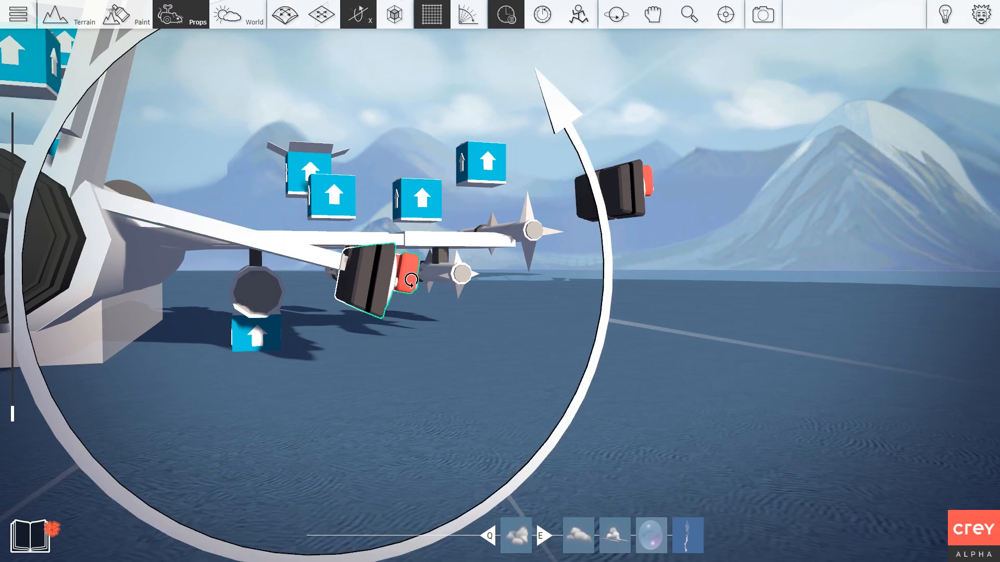
{"action": "key", "text": "d"}
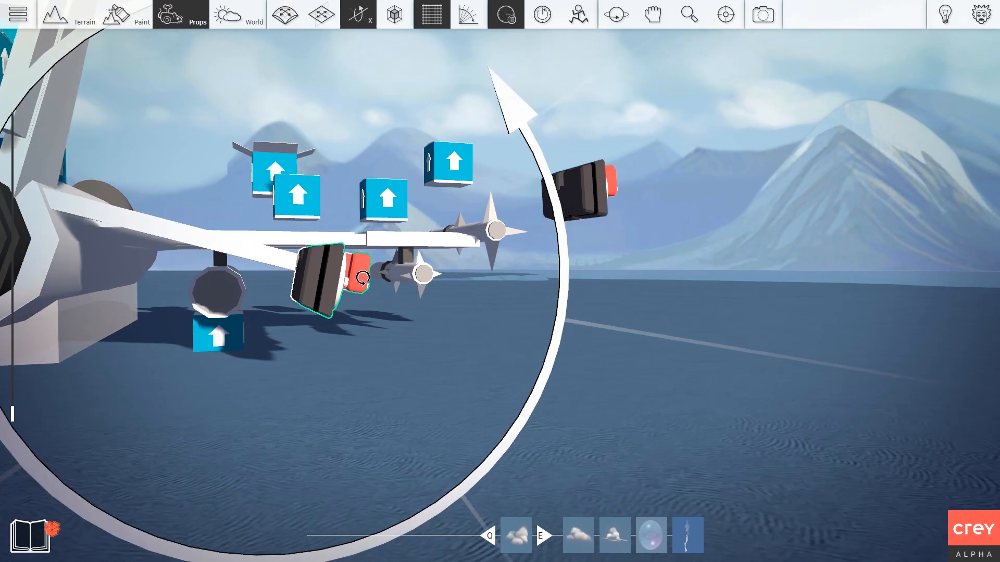
{"action": "key", "text": "s"}
{"action": "mouse_move", "coordinate": [417, 144]}
{"action": "right_mouse_down"}
{"action": "mouse_move", "coordinate": [423, 180]}
{"action": "mouse_move", "coordinate": [425, 156]}
{"action": "right_mouse_up"}
{"action": "key", "text": "d"}
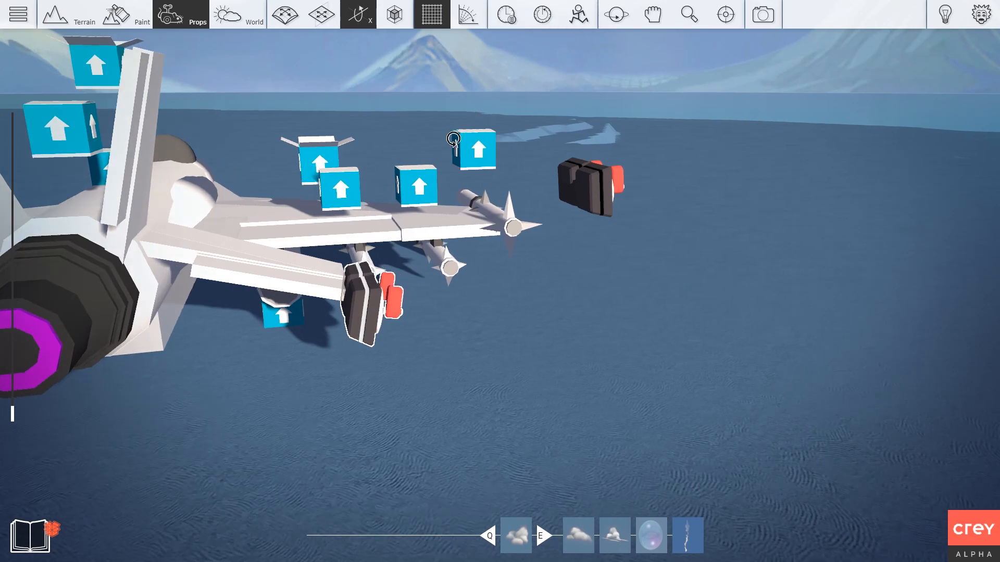
{"action": "key", "text": "d"}
{"action": "right_click_drag", "start_coordinate": [347, 307], "coordinate": [345, 304]}
{"action": "key", "text": "d"}
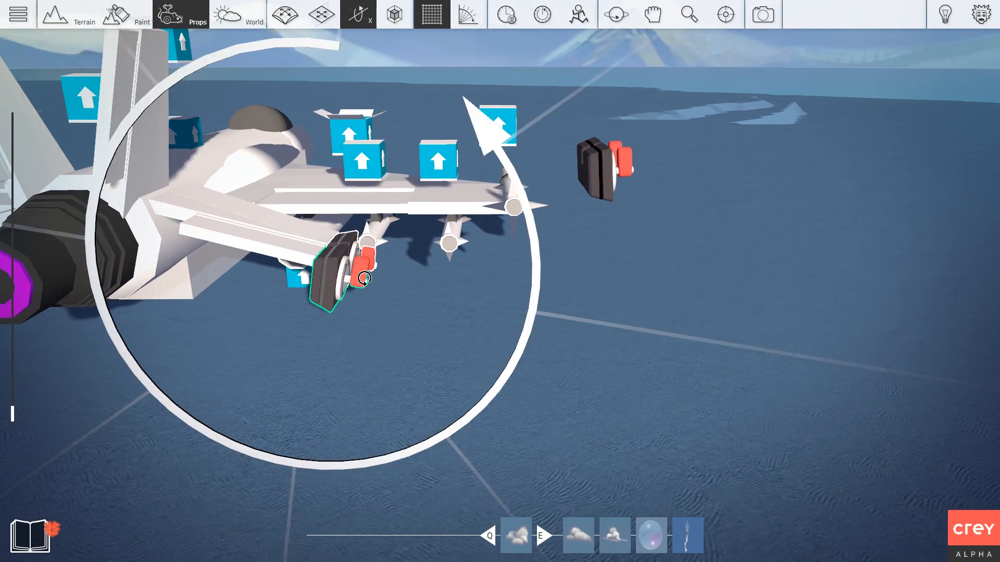
{"action": "key", "text": "w"}
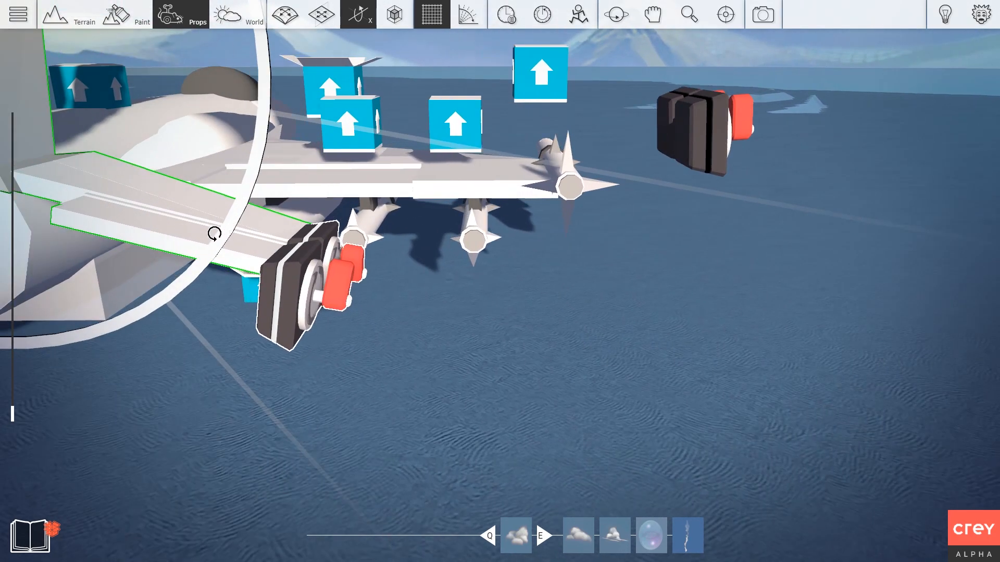
Ungroup the tail section and rotate the separated tail wing flap about the Z axis
{"action": "right_click", "coordinate": [199, 230]}
{"action": "left_click", "coordinate": [264, 188]}
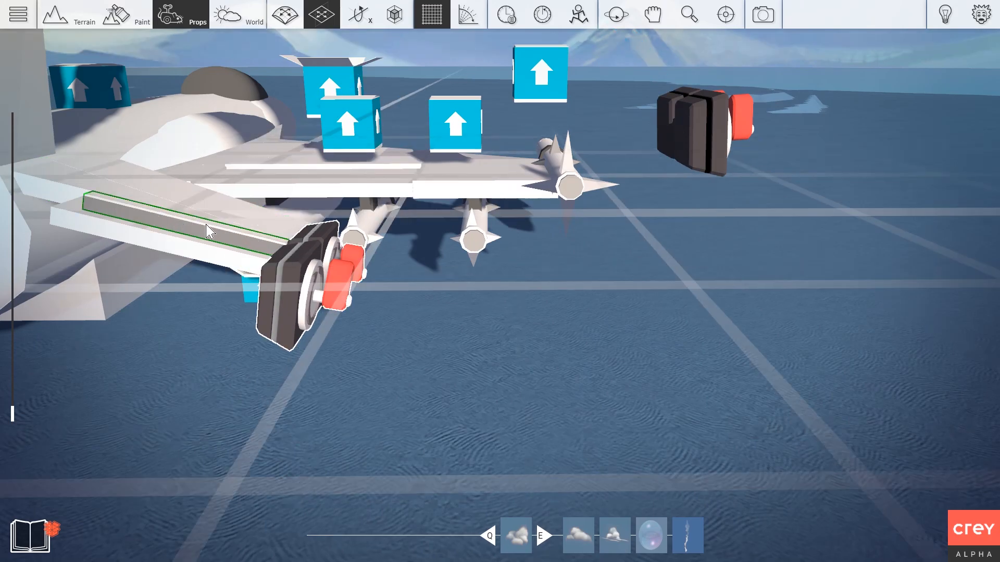
{"action": "key", "text": "r"}
{"action": "key", "text": "r"}
{"action": "key", "text": "r"}
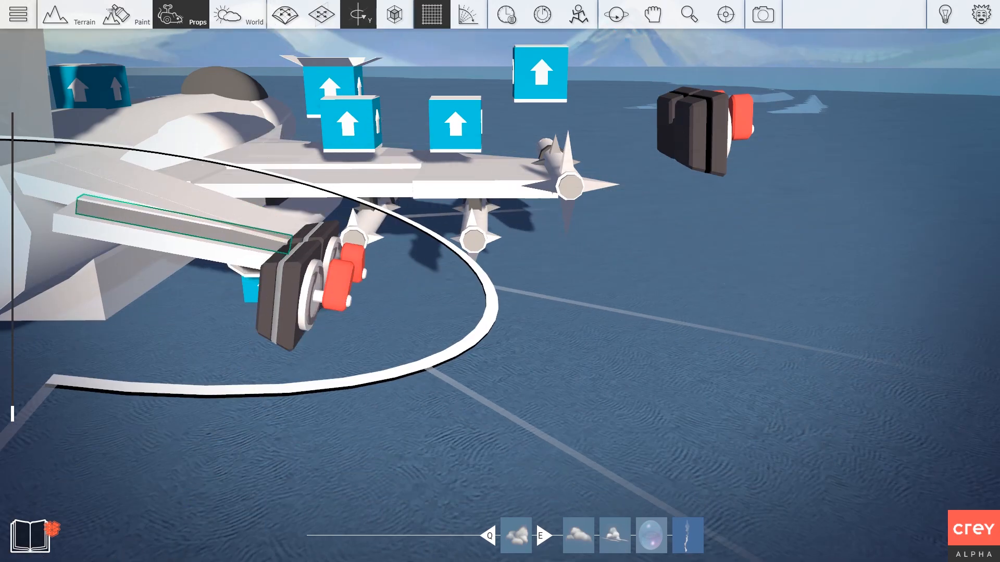
{"action": "key", "text": "r"}
{"action": "left_click_drag", "start_coordinate": [187, 224], "coordinate": [227, 225]}
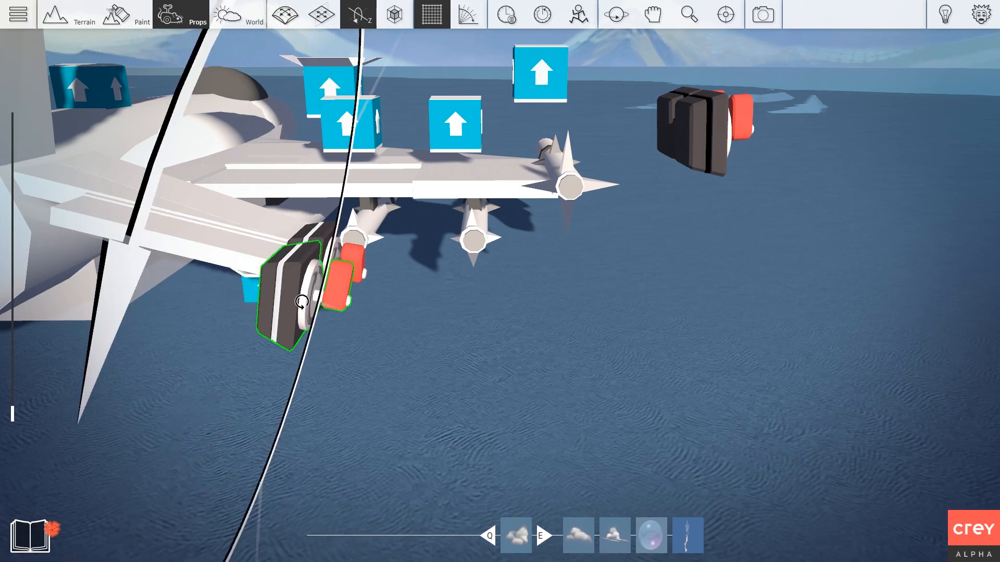
Link the rearmost copied rotation gadget's target to the tail wing flap
{"action": "right_click", "coordinate": [289, 298]}
{"action": "left_click", "coordinate": [256, 305]}
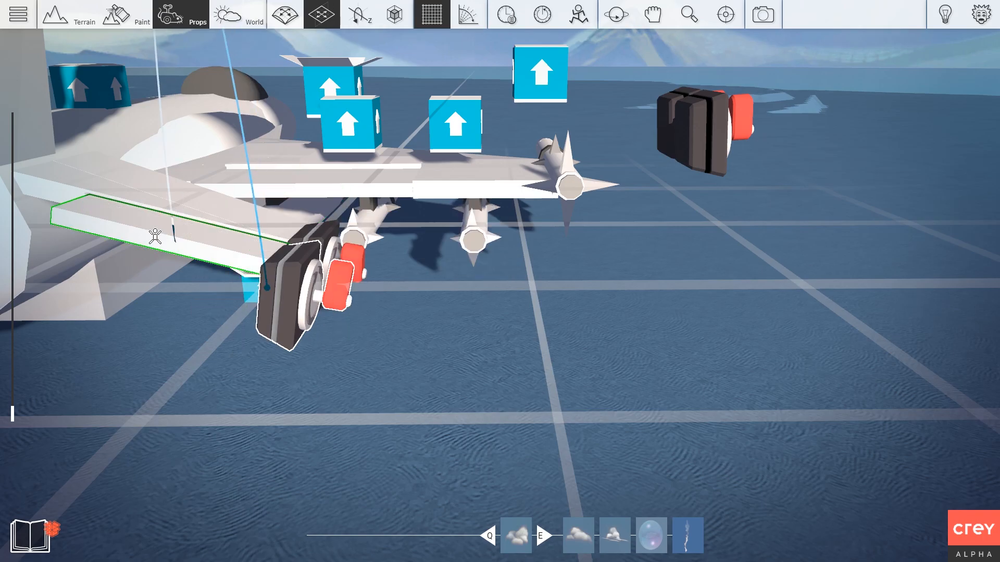
{"action": "scroll", "coordinate": [138, 225], "scroll_direction": "up", "scroll_amount": 3}
{"action": "middle_click_drag", "start_coordinate": [138, 225], "coordinate": [191, 284]}
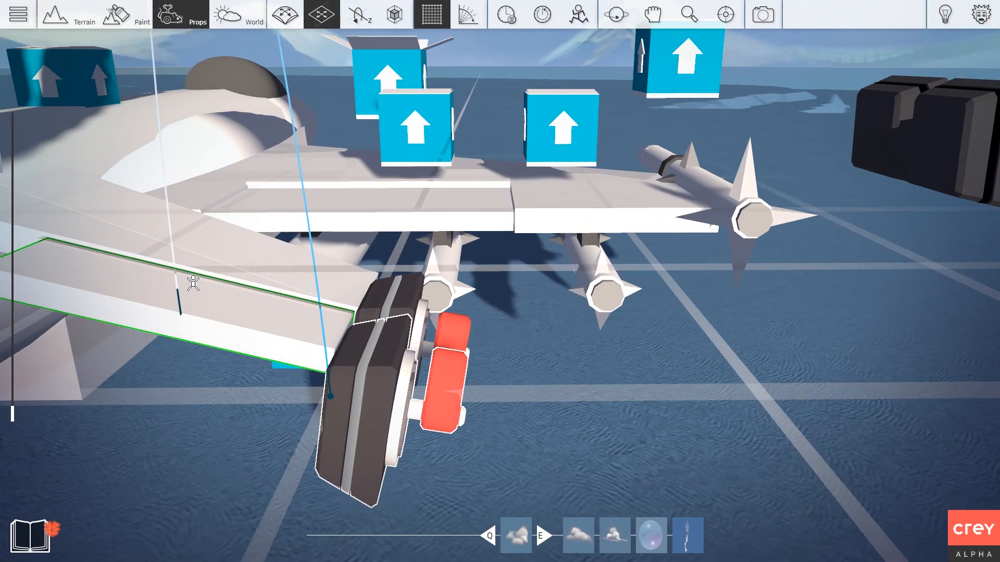
{"action": "left_click", "coordinate": [201, 275]}
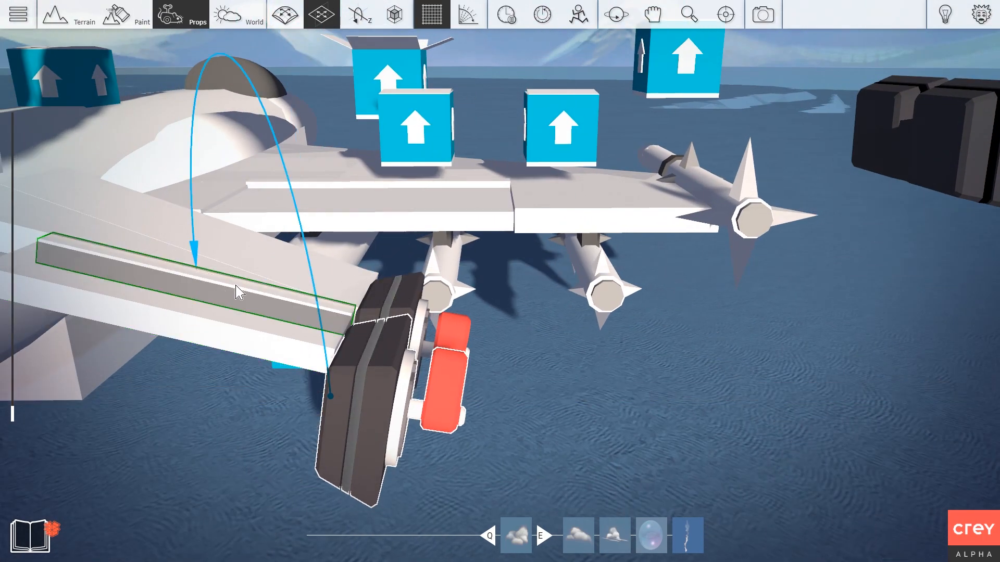
Link the target of the other copied rotation gadget to the same tail wing flap
{"action": "right_click", "coordinate": [375, 291]}
{"action": "left_click", "coordinate": [333, 295]}
{"action": "left_click", "coordinate": [202, 278]}
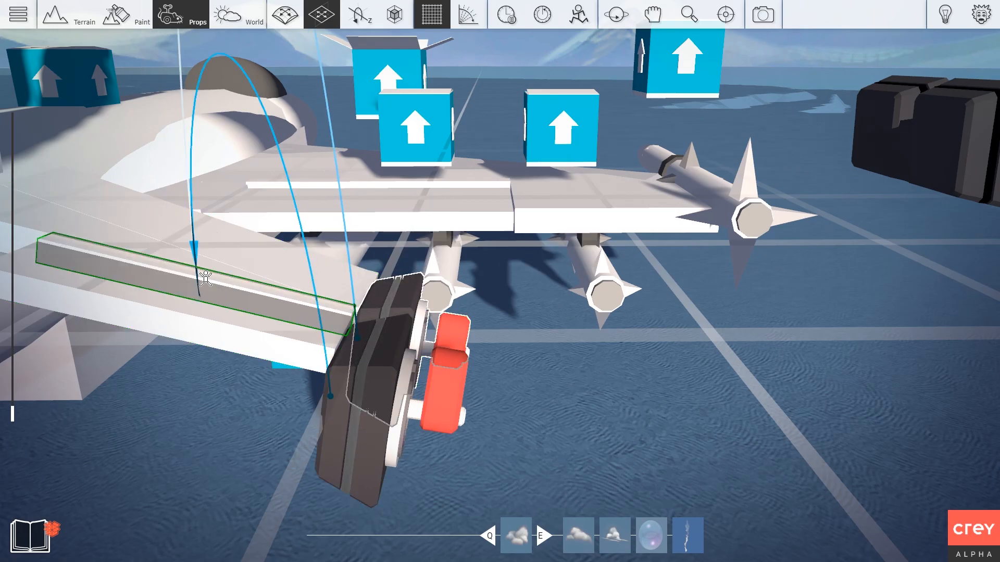
{"action": "scroll", "coordinate": [202, 278], "scroll_direction": "down", "scroll_amount": 3}
{"action": "middle_click_drag", "start_coordinate": [202, 278], "coordinate": [273, 308]}
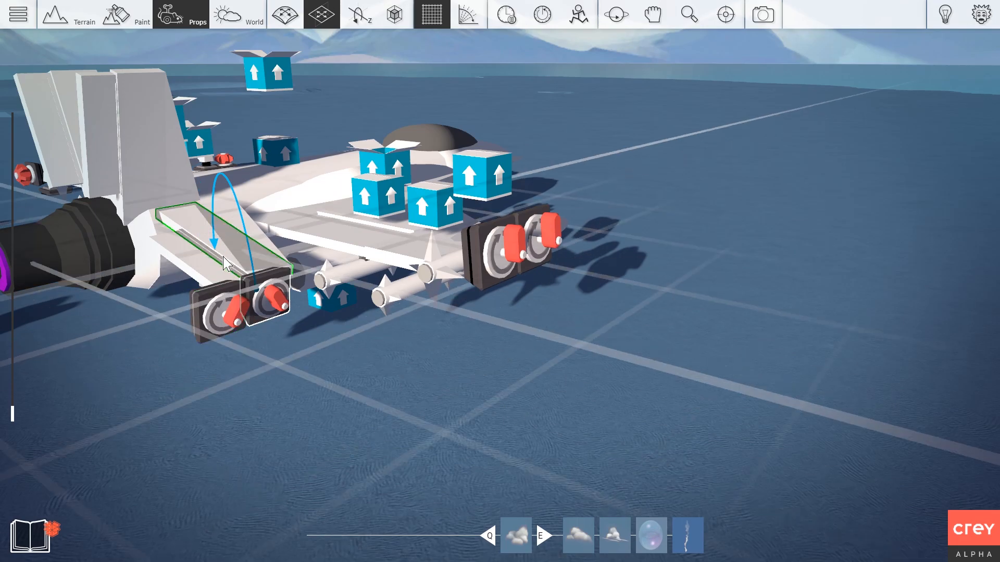
{"action": "middle_click_drag", "start_coordinate": [225, 268], "coordinate": [310, 307]}
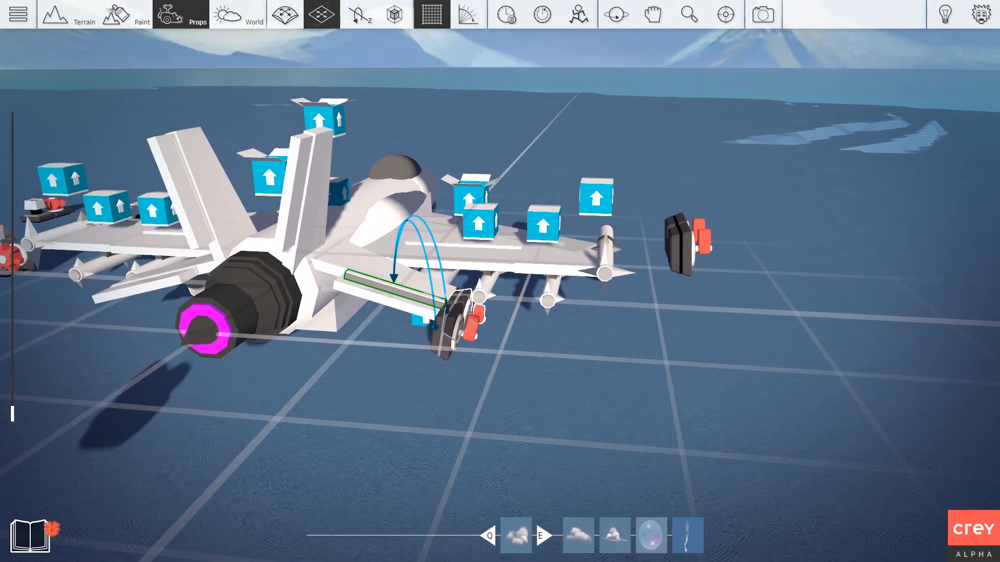
Link power from the rear input gadget farthest from the jet to one of the tail flap's rotation gadgets
{"action": "middle_click_drag", "start_coordinate": [472, 310], "coordinate": [506, 310]}
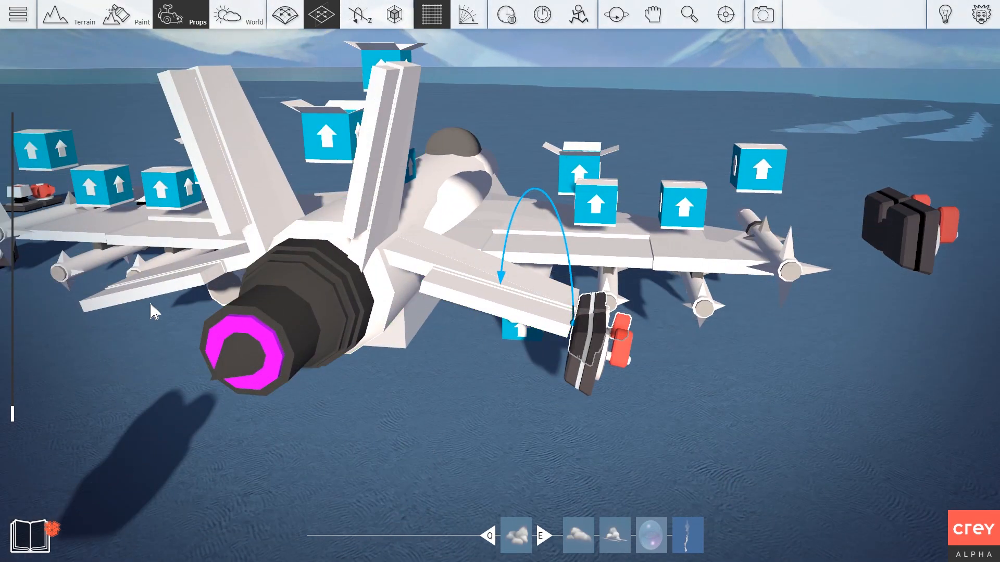
{"action": "scroll", "coordinate": [466, 302], "scroll_direction": "down", "scroll_amount": 2}
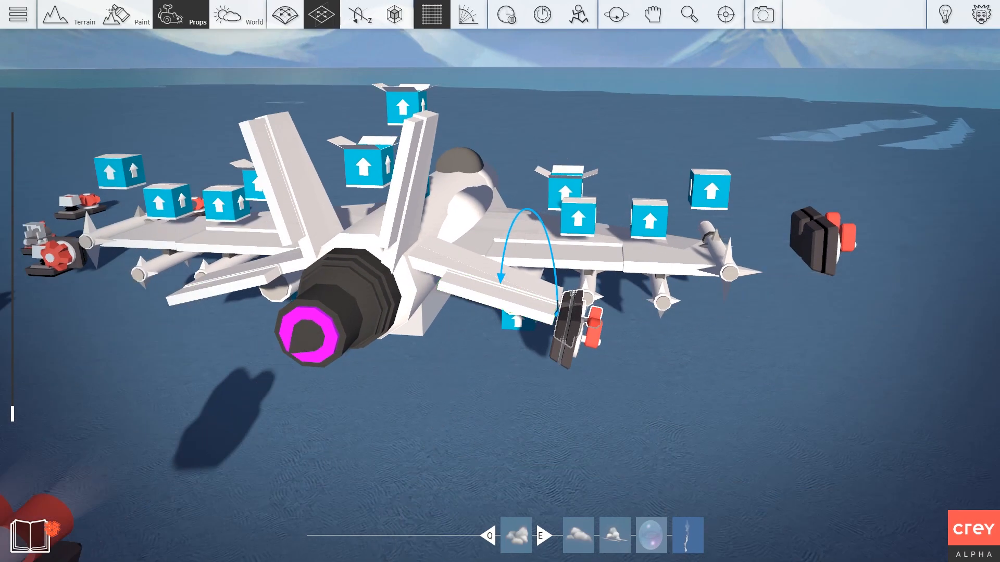
{"action": "right_click_drag", "start_coordinate": [443, 321], "coordinate": [508, 338]}
{"action": "scroll", "coordinate": [442, 322], "scroll_direction": "down", "scroll_amount": 4}
{"action": "middle_click_drag", "start_coordinate": [442, 321], "coordinate": [599, 322]}
{"action": "middle_click_drag", "start_coordinate": [389, 338], "coordinate": [524, 337]}
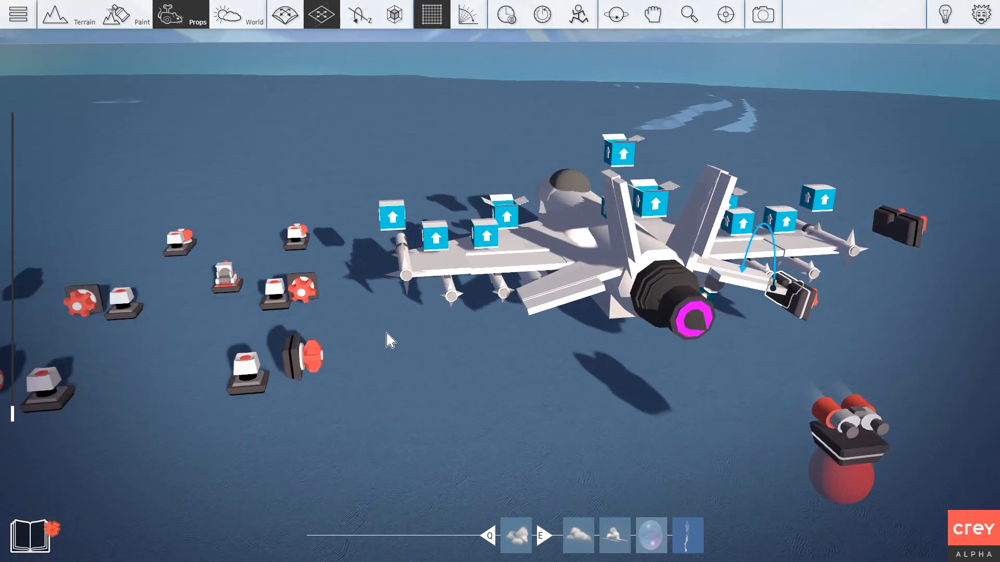
{"action": "scroll", "coordinate": [389, 338], "scroll_direction": "down", "scroll_amount": 2}
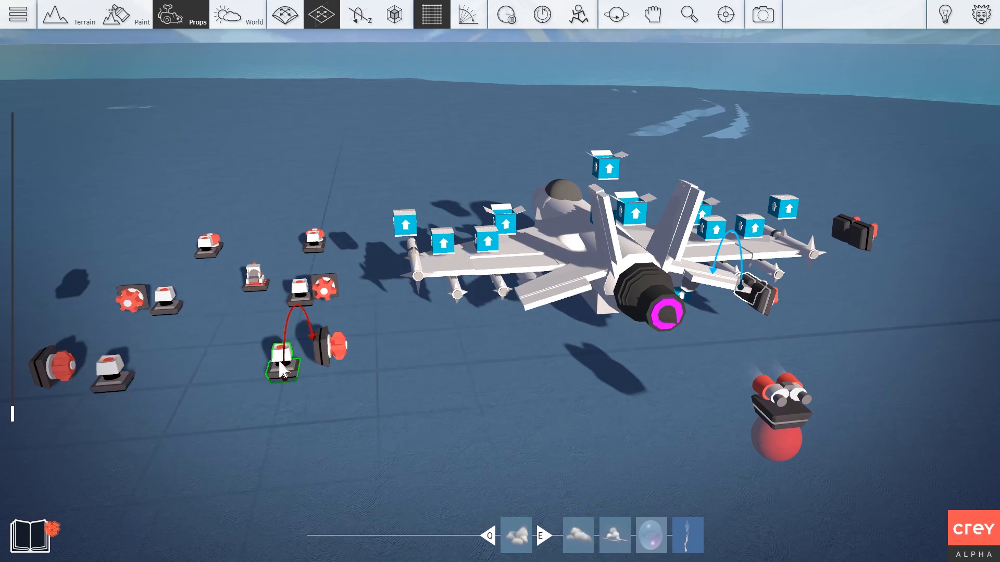
{"action": "right_click", "coordinate": [122, 386]}
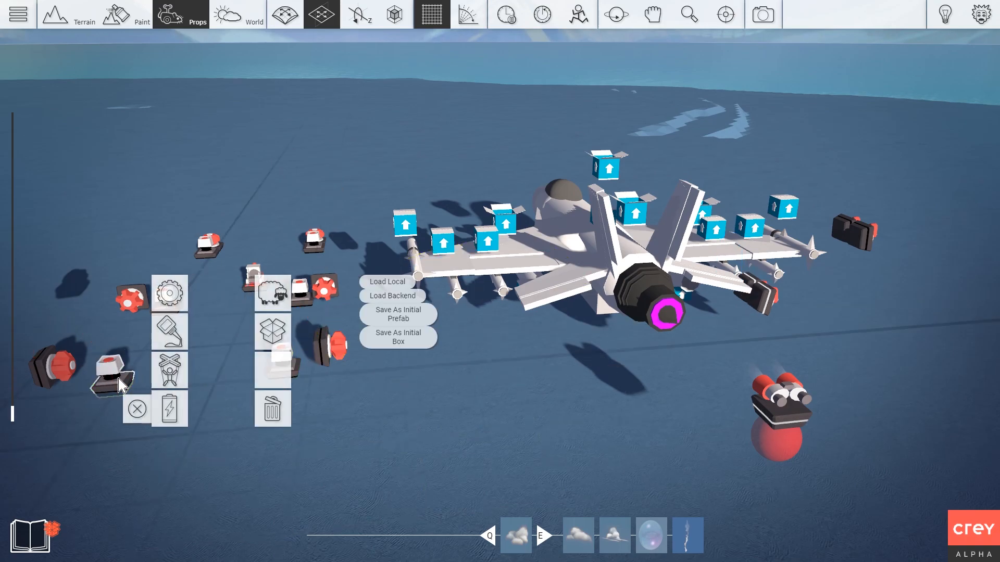
{"action": "left_click", "coordinate": [170, 413]}
{"action": "key", "text": "d"}
{"action": "key", "text": "w"}
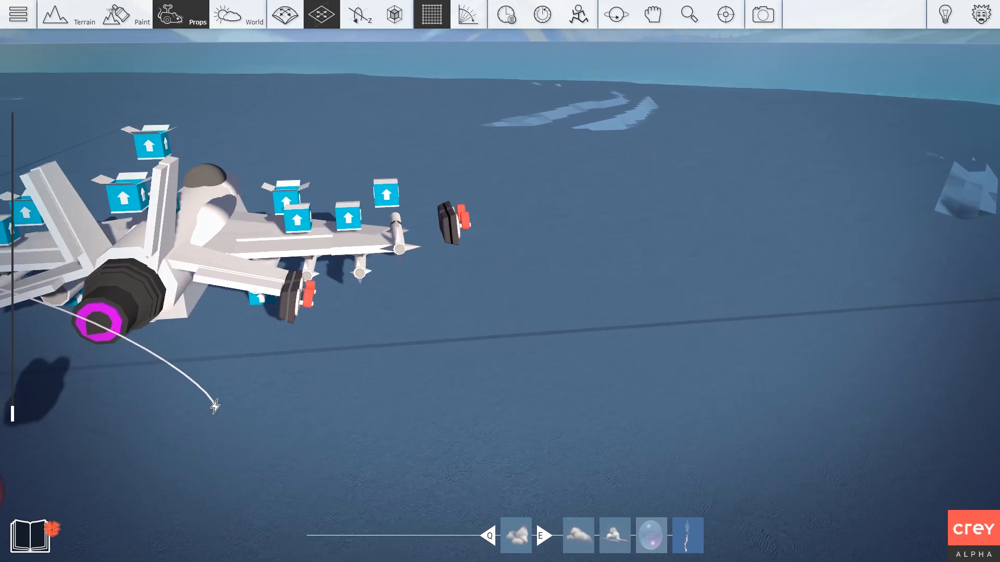
{"action": "key", "text": "s"}
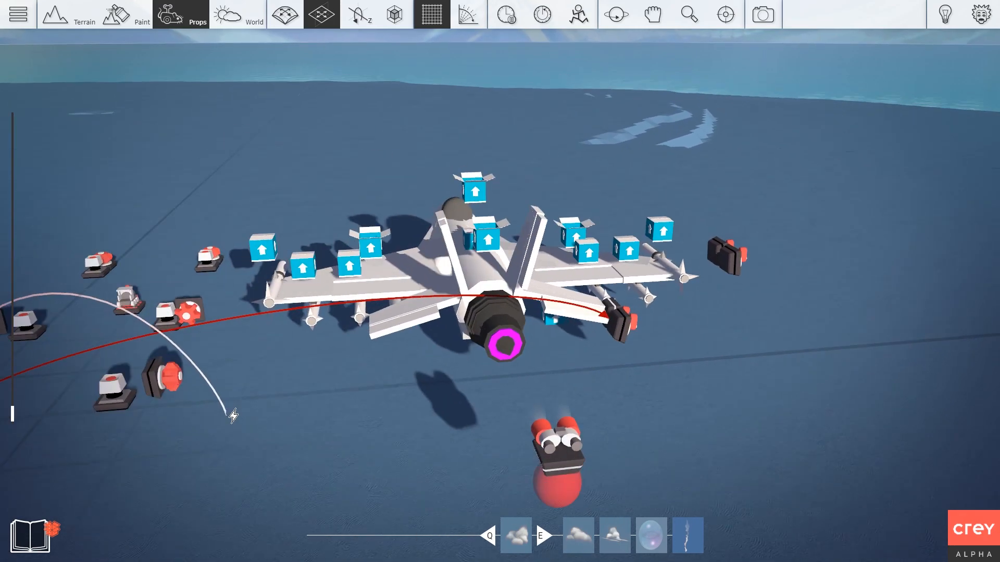
{"action": "key", "text": "a"}
Link power from the rear input gadget nearer the jet to the tail flap's other rotation gadget
{"action": "right_click", "coordinate": [138, 402]}
{"action": "left_click", "coordinate": [167, 424]}
{"action": "key", "text": "d"}
{"action": "key", "text": "w"}
{"action": "key", "text": "a"}
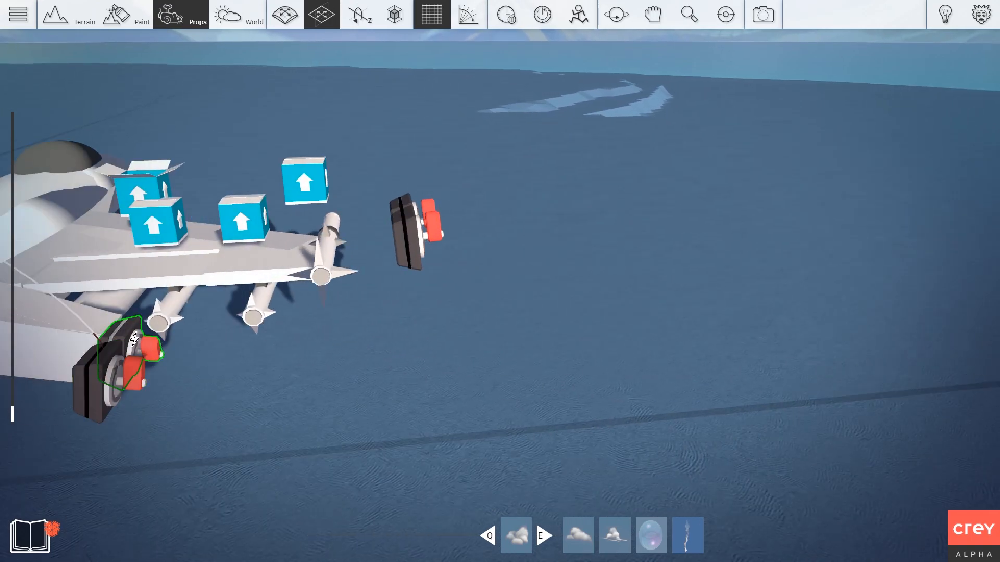
{"action": "left_click", "coordinate": [145, 343]}
{"action": "key", "text": "s"}
{"action": "right_click_drag", "start_coordinate": [264, 408], "coordinate": [224, 398]}
{"action": "key", "text": "s"}
{"action": "key", "text": "d"}
{"action": "key", "text": "d"}
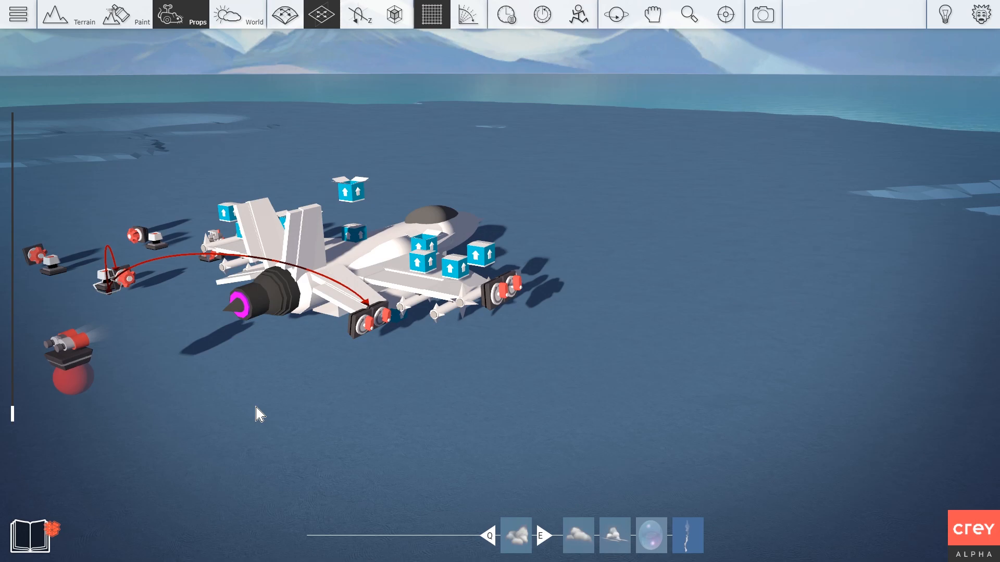
Test-play the scene to check the jet's tail flap movement, and return to editing
{"action": "right_click_drag", "start_coordinate": [347, 355], "coordinate": [369, 352]}
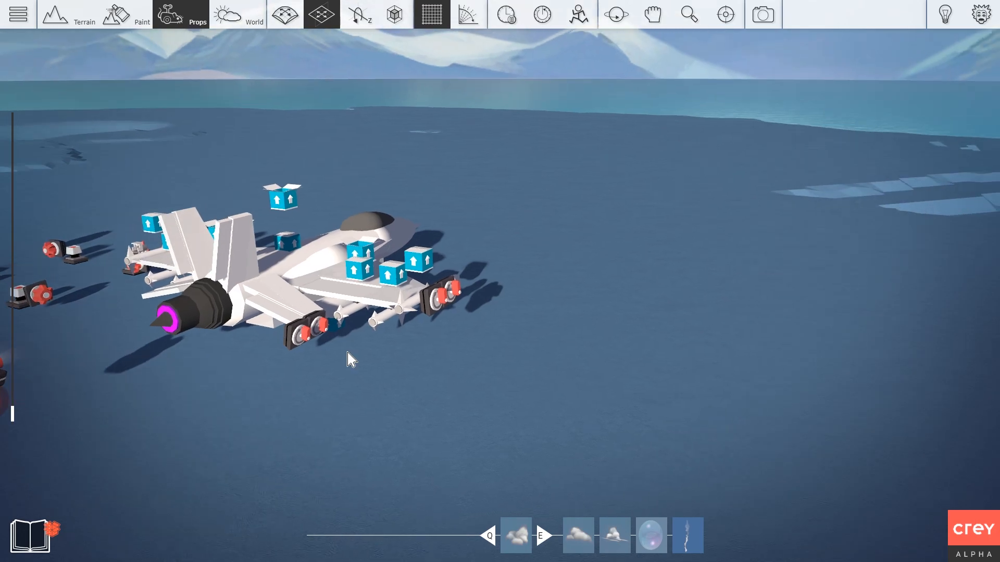
{"action": "key", "text": "s"}
{"action": "key", "text": "F5"}
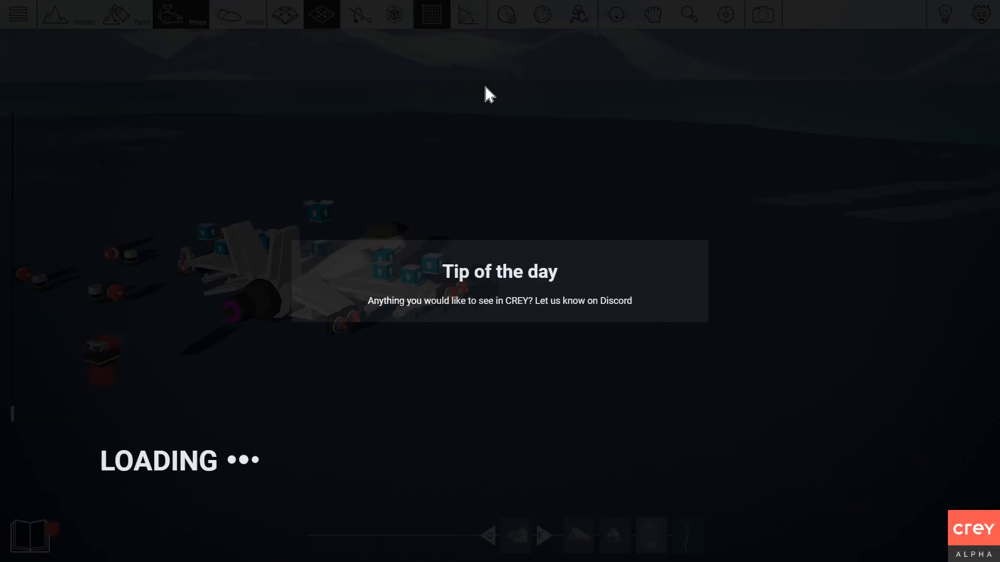
{"action": "key", "text": "w"}
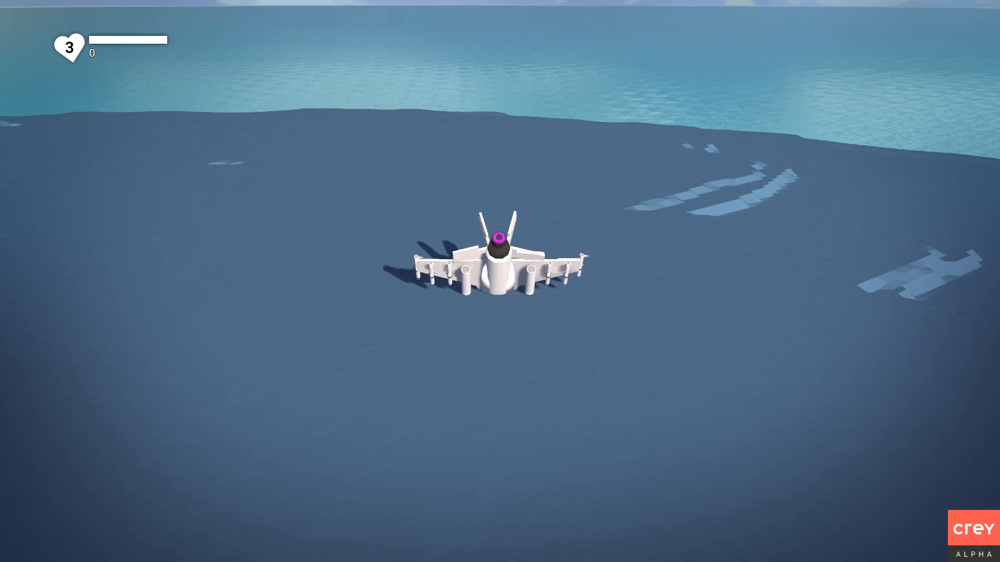
{"action": "key", "text": "Escape"}
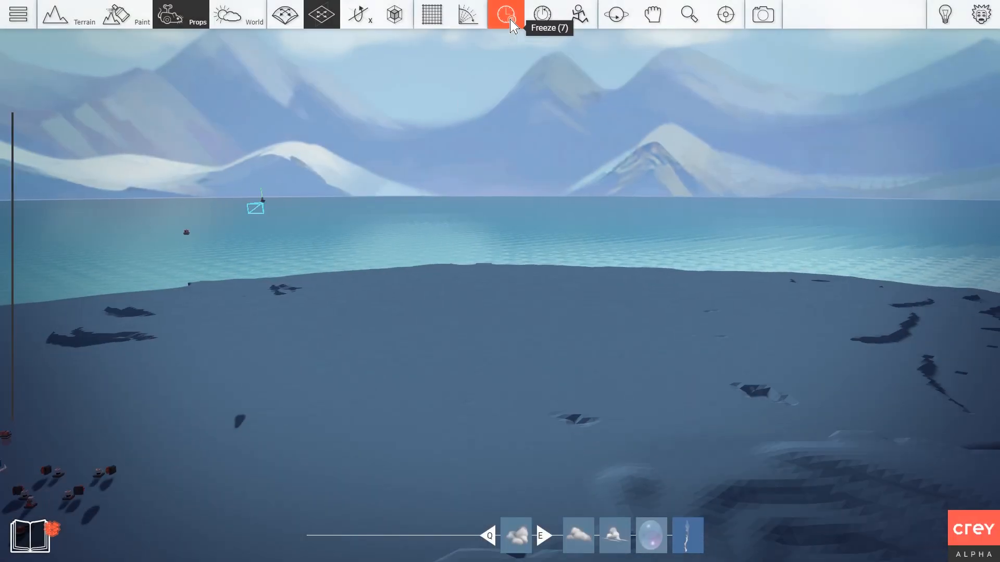
Freeze the scene and glue both tail flap rotation gadgets to the jet's body
{"action": "left_click", "coordinate": [510, 19]}
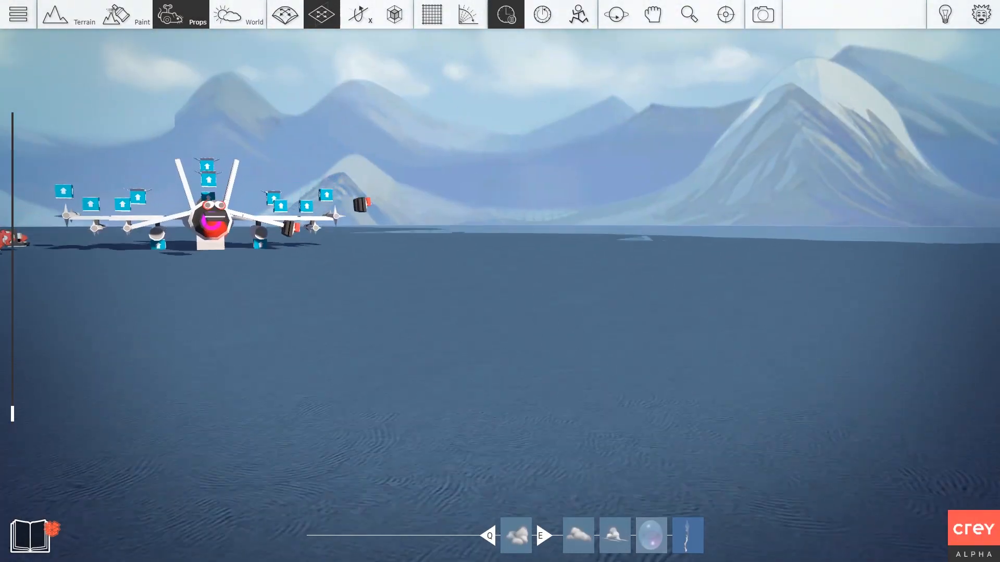
{"action": "key", "text": "w"}
{"action": "right_click_drag", "start_coordinate": [500, 250], "coordinate": [296, 271]}
{"action": "right_click", "coordinate": [290, 269]}
{"action": "left_click", "coordinate": [232, 272]}
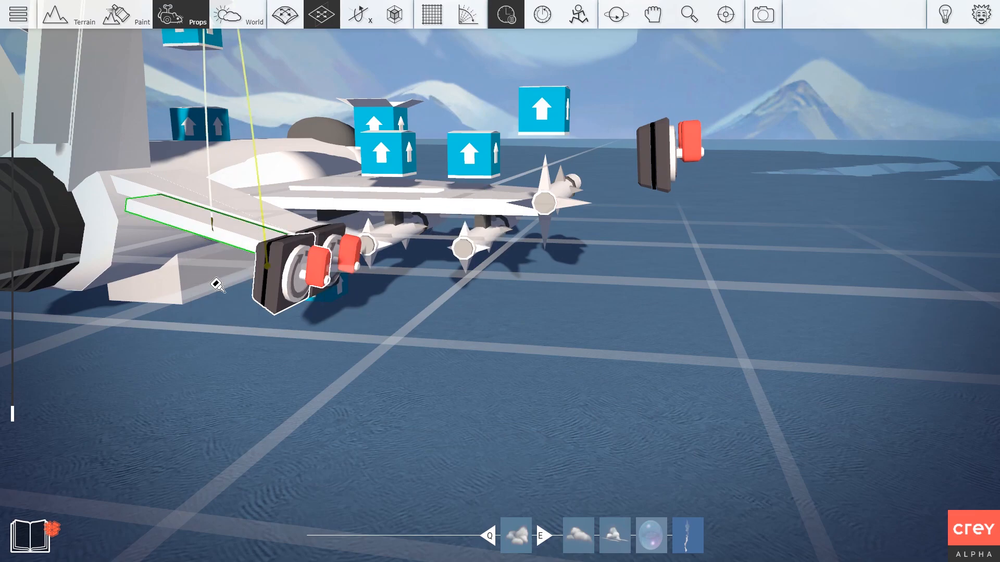
{"action": "left_click", "coordinate": [224, 272]}
{"action": "right_click", "coordinate": [343, 241]}
{"action": "left_click", "coordinate": [292, 191]}
{"action": "left_click", "coordinate": [197, 290]}
Test-play the jet again with the glued tail gadgets, and return to editing
{"action": "key", "text": "s"}
{"action": "key", "text": "Tab"}
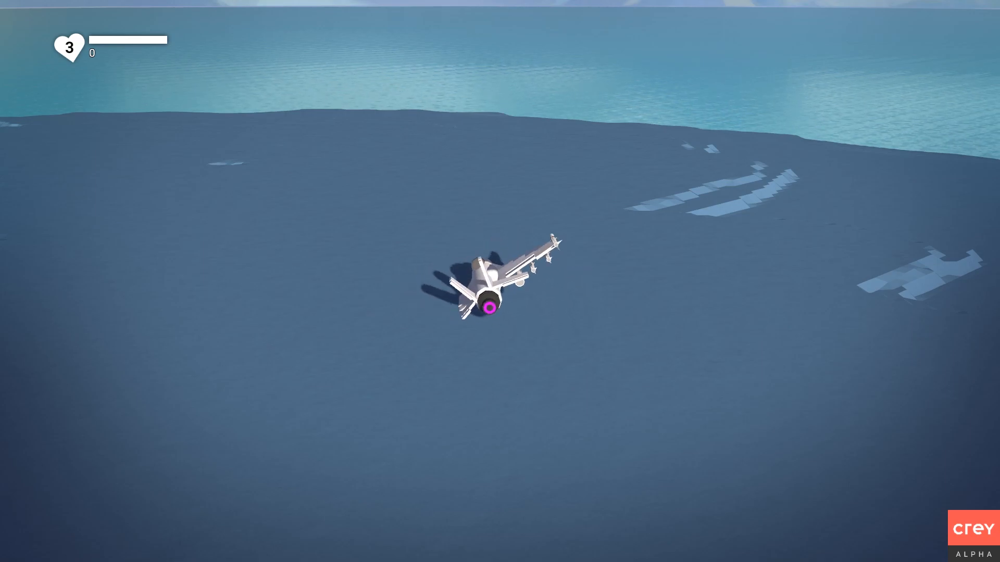
{"action": "key", "text": "Escape"}
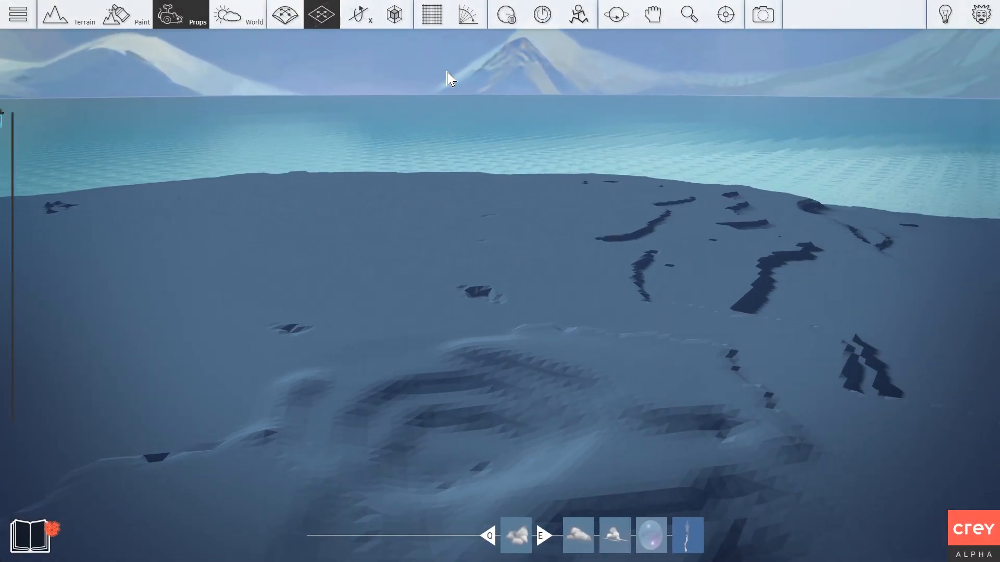
Examine the jet's tail flaps and the links of the surrounding input gadgets
{"action": "key", "text": "w"}
{"action": "right_click_drag", "start_coordinate": [516, 79], "coordinate": [250, 130]}
{"action": "key", "text": "d"}
{"action": "key", "text": "w"}
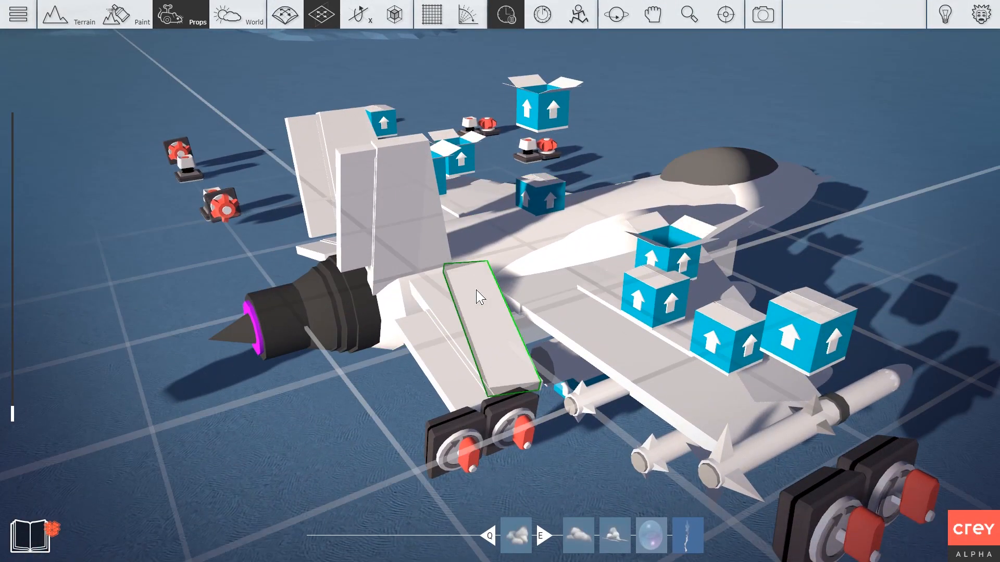
{"action": "key", "text": "s"}
{"action": "right_click_drag", "start_coordinate": [394, 234], "coordinate": [458, 260]}
{"action": "key", "text": "w"}
{"action": "key", "text": "s"}
{"action": "key", "text": "w"}
{"action": "right_click_drag", "start_coordinate": [439, 295], "coordinate": [398, 271]}
{"action": "key", "text": "a"}
{"action": "right_click_drag", "start_coordinate": [198, 258], "coordinate": [224, 247]}
{"action": "key", "text": "a"}
{"action": "key", "text": "a"}
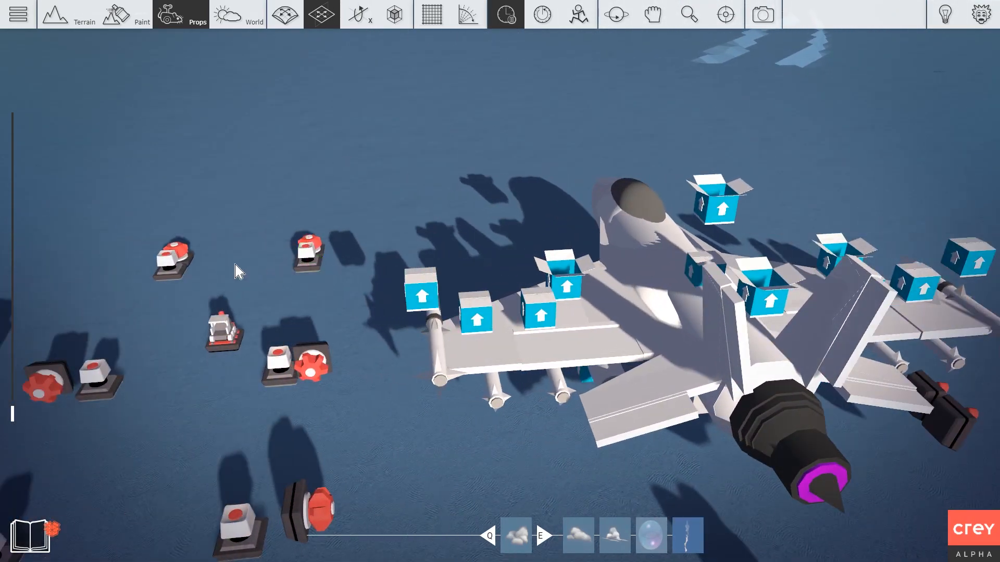
{"action": "key", "text": "s"}
{"action": "left_click", "coordinate": [321, 256]}
{"action": "key", "text": "d"}
{"action": "key", "text": "w"}
{"action": "right_click_drag", "start_coordinate": [321, 257], "coordinate": [247, 255]}
{"action": "key", "text": "s"}
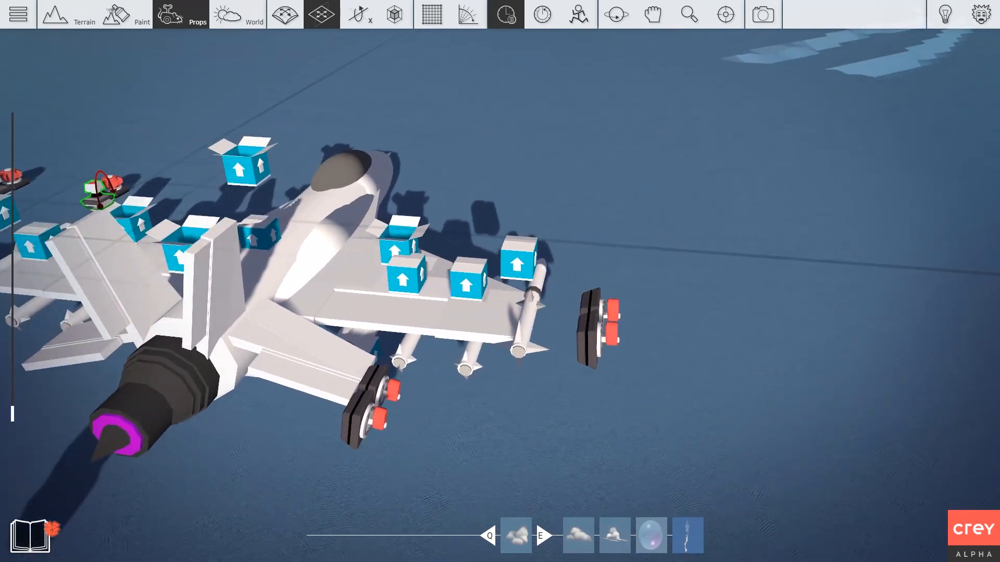
{"action": "right_click_drag", "start_coordinate": [328, 265], "coordinate": [401, 267]}
{"action": "key", "text": "a"}
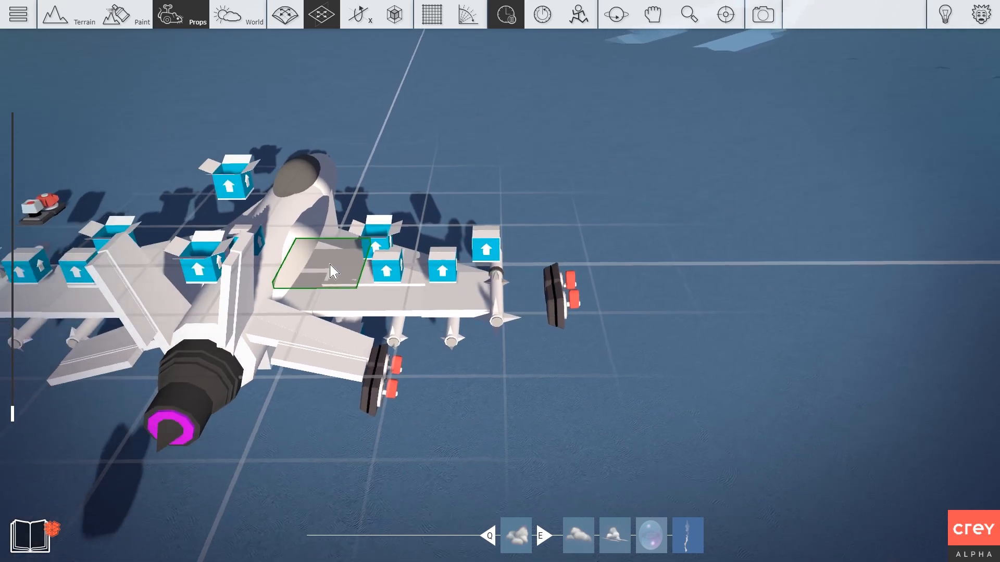
Try to place a copy of the wing's rotation gadget pair above the fuselage, facing upward, and delete it
{"action": "left_click", "coordinate": [648, 312], "text": "ctrl"}
{"action": "key", "text": "1"}
{"action": "left_click_drag", "start_coordinate": [648, 312], "coordinate": [398, 279]}
{"action": "key", "text": "a"}
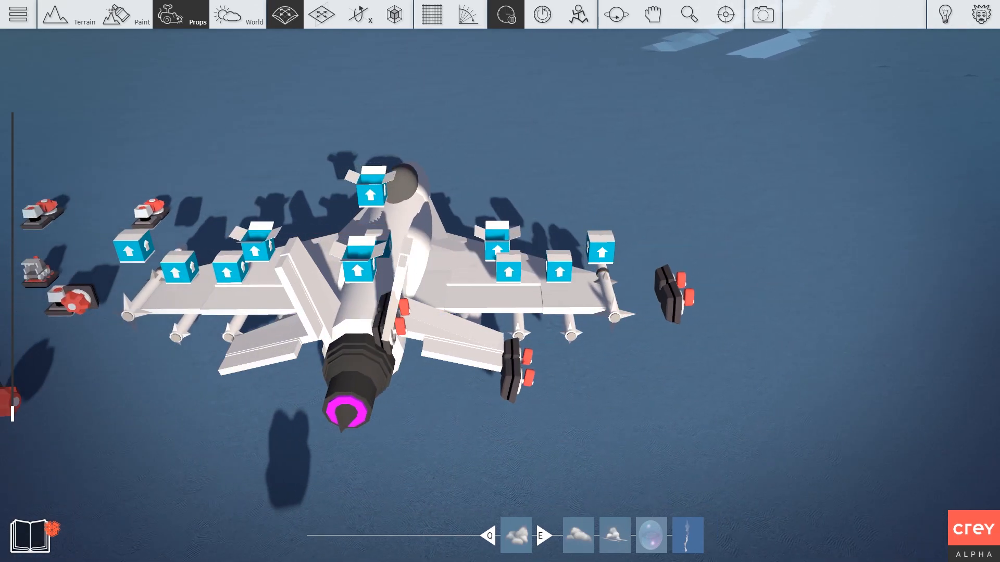
{"action": "key", "text": "g"}
{"action": "key", "text": "2"}
{"action": "left_click_drag", "start_coordinate": [394, 320], "coordinate": [390, 223]}
{"action": "key", "text": "2"}
{"action": "key", "text": "2"}
{"action": "key", "text": "2"}
{"action": "key", "text": "2"}
{"action": "key", "text": "3"}
{"action": "key", "text": "3"}
{"action": "key", "text": "3"}
{"action": "key", "text": "2"}
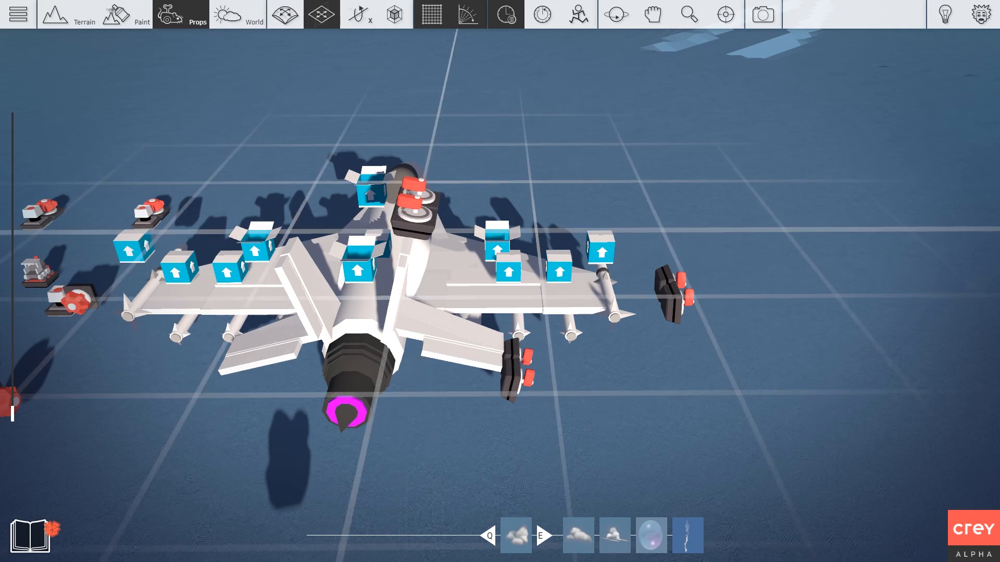
{"action": "key", "text": "Delete"}
Copy the wing's rotation gadget pair onto the jet and rotate the copy about the X axis to face upward
{"action": "left_click_drag", "start_coordinate": [670, 288], "coordinate": [671, 287]}
{"action": "key", "text": "1"}
{"action": "key", "text": "ctrl+v"}
{"action": "key", "text": "3"}
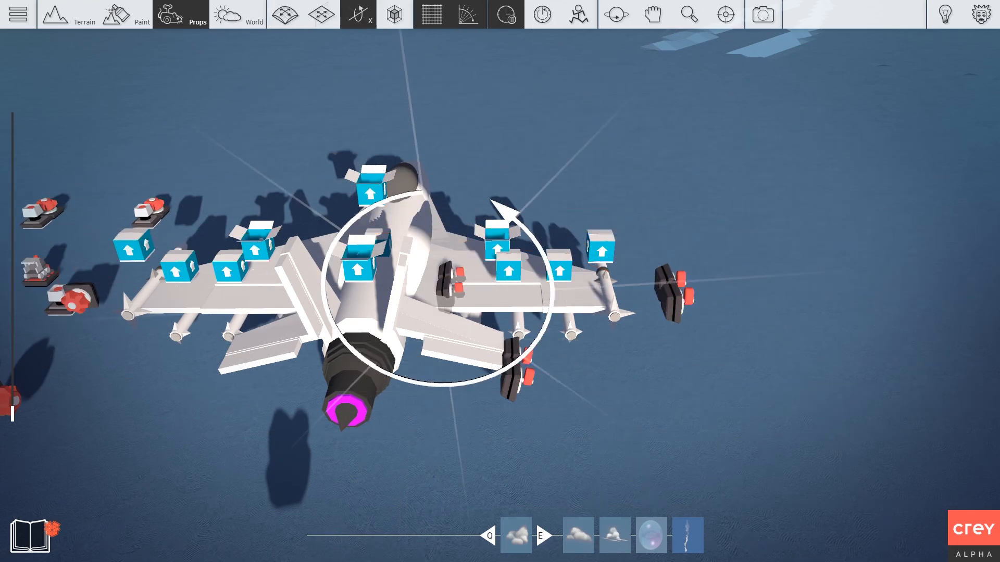
{"action": "left_click_drag", "start_coordinate": [495, 207], "coordinate": [390, 197]}
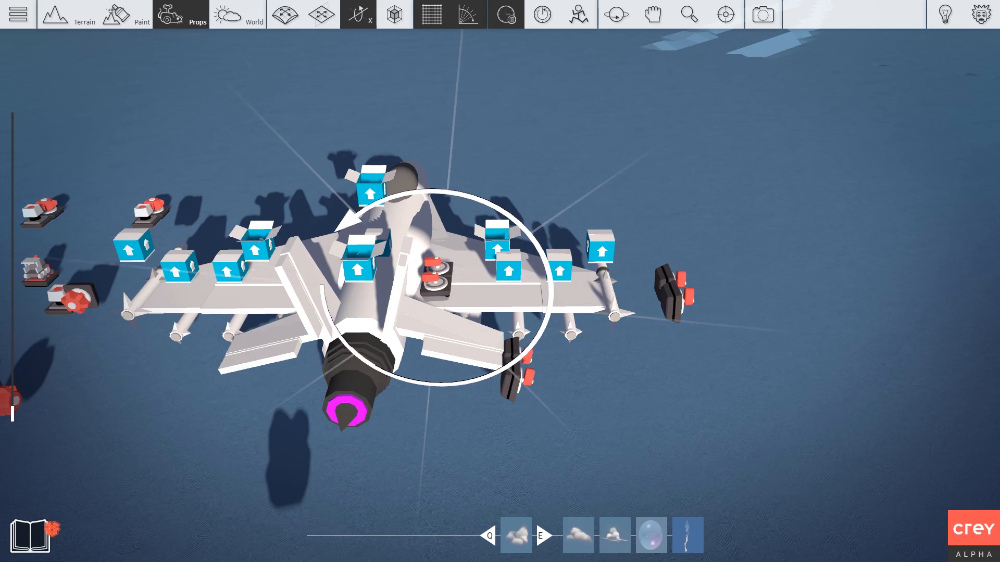
Move the copied rotation gadget pair up so it floats above the wing beside the fuselage
{"action": "key", "text": "2"}
{"action": "left_click_drag", "start_coordinate": [436, 278], "coordinate": [457, 262]}
{"action": "key", "text": "2"}
{"action": "key", "text": "2"}
{"action": "key", "text": "2"}
{"action": "key", "text": "2"}
{"action": "key", "text": "2"}
Switch off angle snapping and tilt the copied gadget pair about the X axis to match the tail fin's lean
{"action": "right_click_drag", "start_coordinate": [458, 261], "coordinate": [458, 157]}
{"action": "right_click_drag", "start_coordinate": [519, 157], "coordinate": [512, 176]}
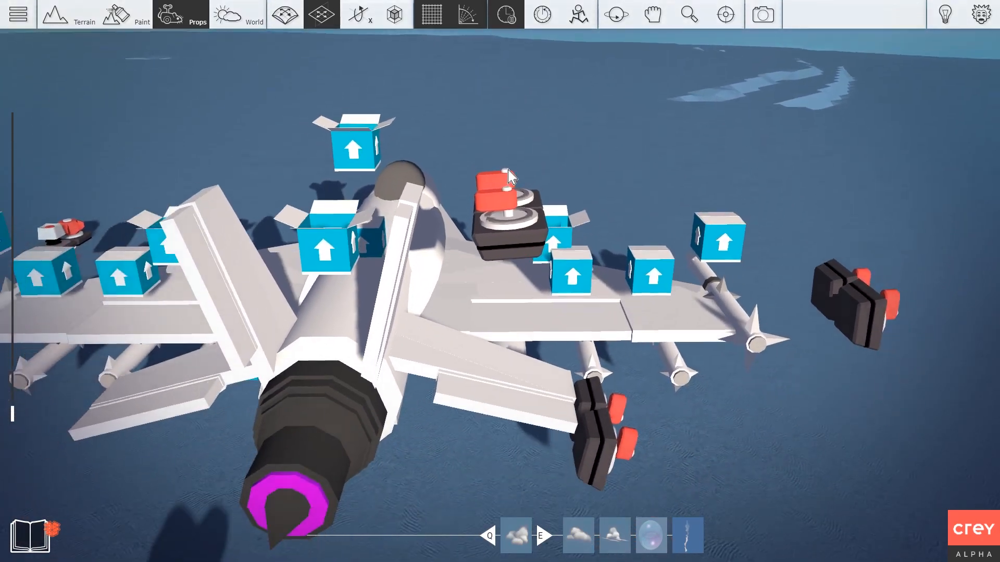
{"action": "left_click", "coordinate": [484, 225]}
{"action": "scroll", "coordinate": [513, 125], "scroll_direction": "up", "scroll_amount": 1}
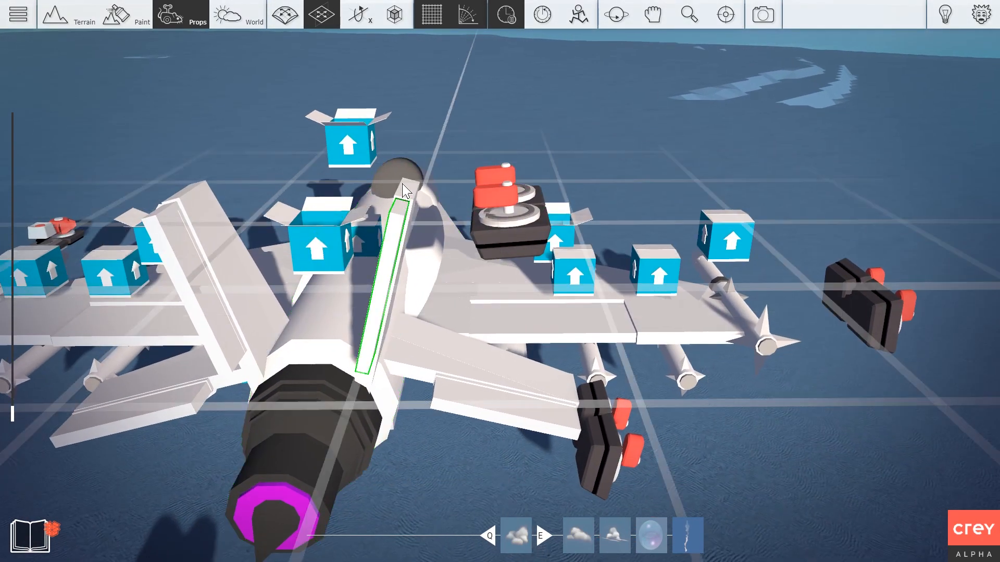
{"action": "scroll", "coordinate": [482, 161], "scroll_direction": "up", "scroll_amount": 2}
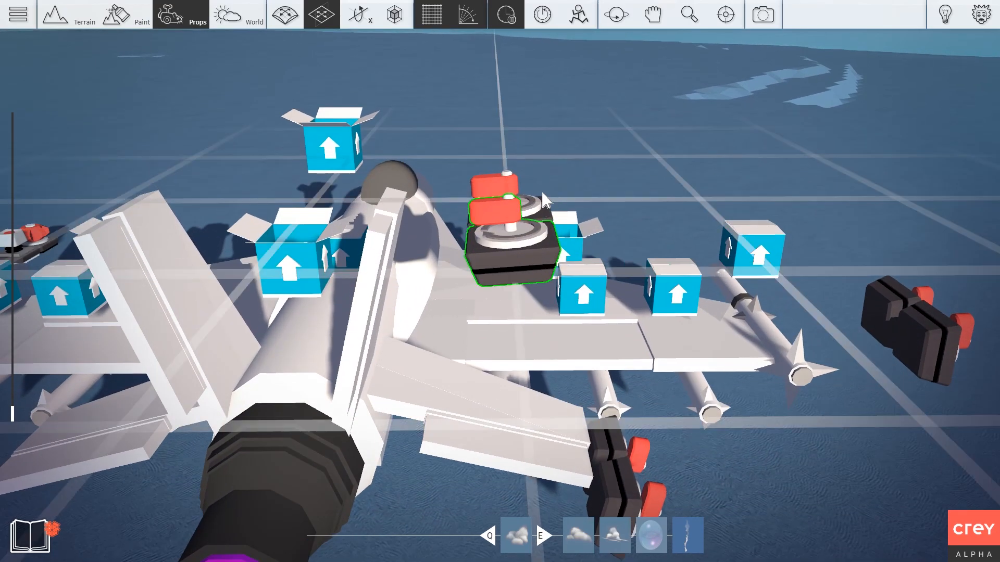
{"action": "scroll", "coordinate": [503, 223], "scroll_direction": "up", "scroll_amount": 3}
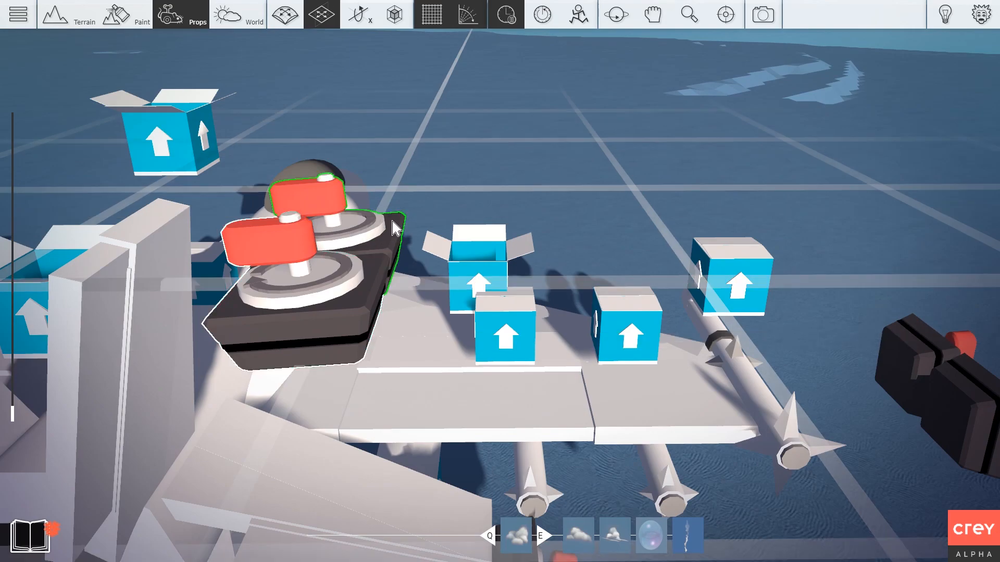
{"action": "scroll", "coordinate": [396, 224], "scroll_direction": "down", "scroll_amount": 5}
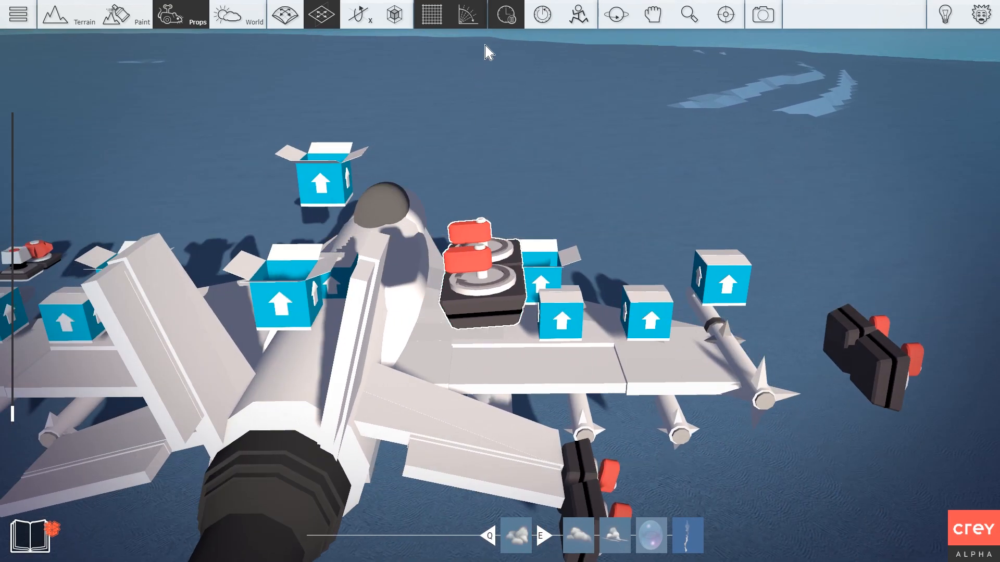
{"action": "left_click", "coordinate": [500, 274]}
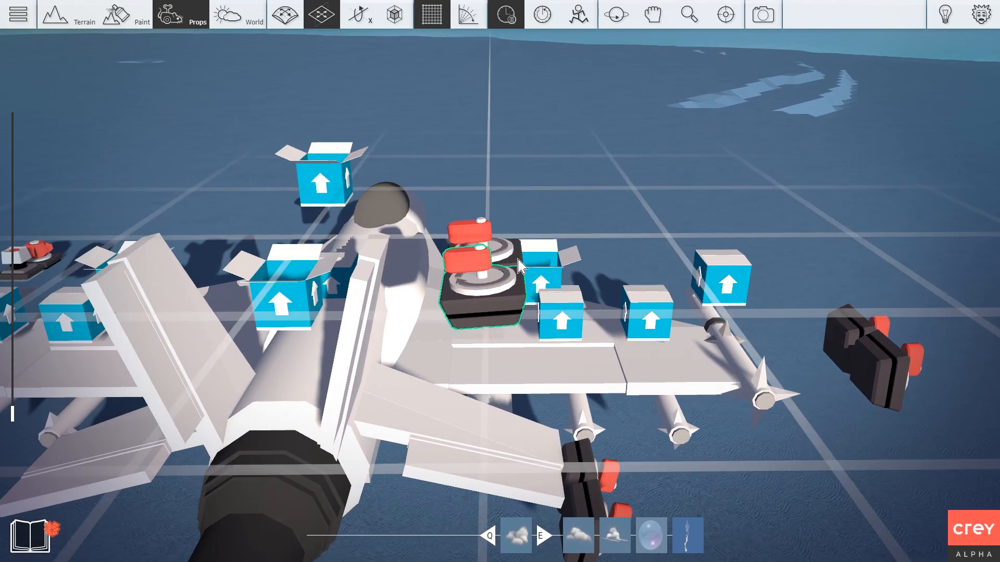
{"action": "key", "text": "d"}
{"action": "key", "text": "w"}
{"action": "key", "text": "a"}
{"action": "key", "text": "s"}
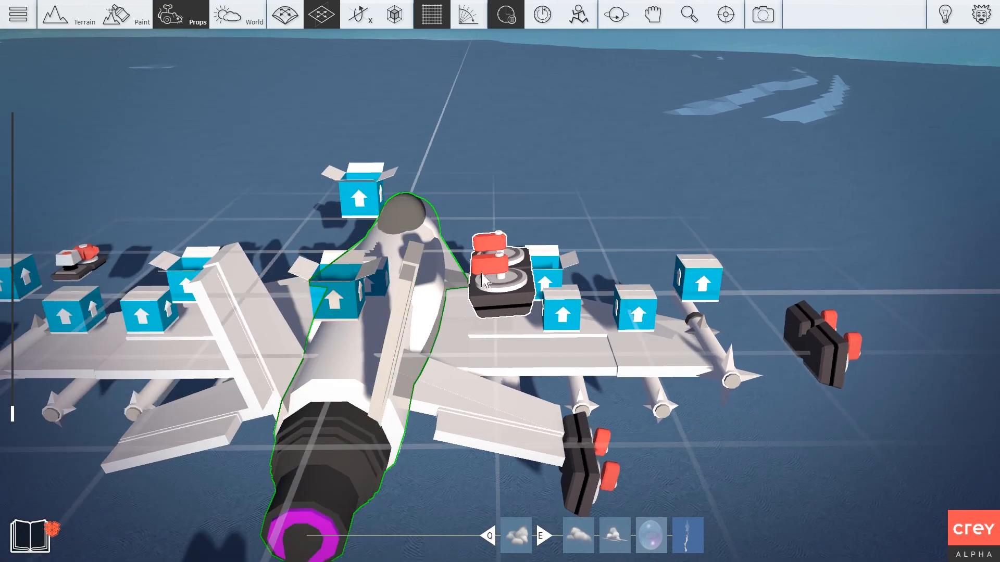
{"action": "key", "text": "r"}
{"action": "key", "text": "r"}
{"action": "key", "text": "r"}
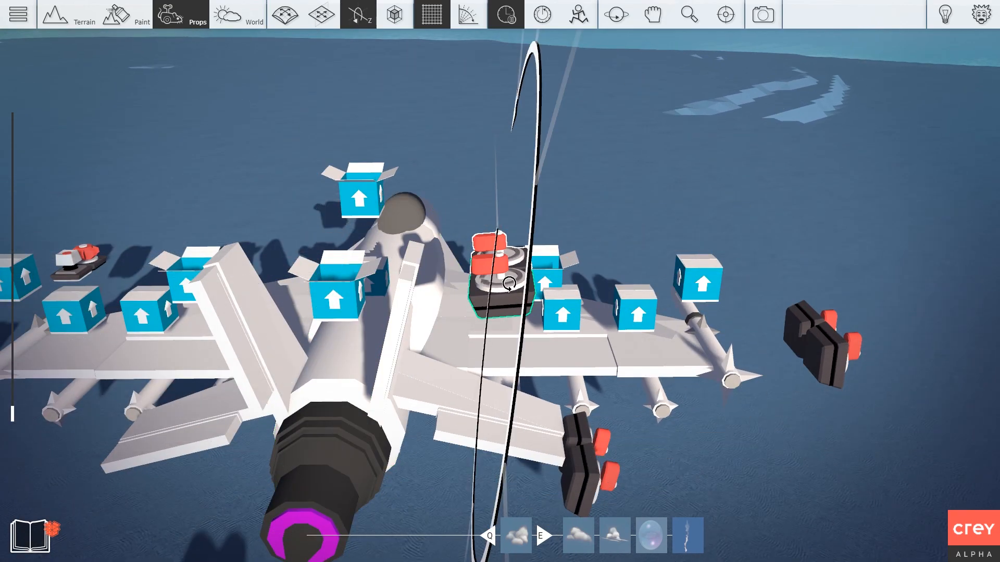
{"action": "key", "text": "r"}
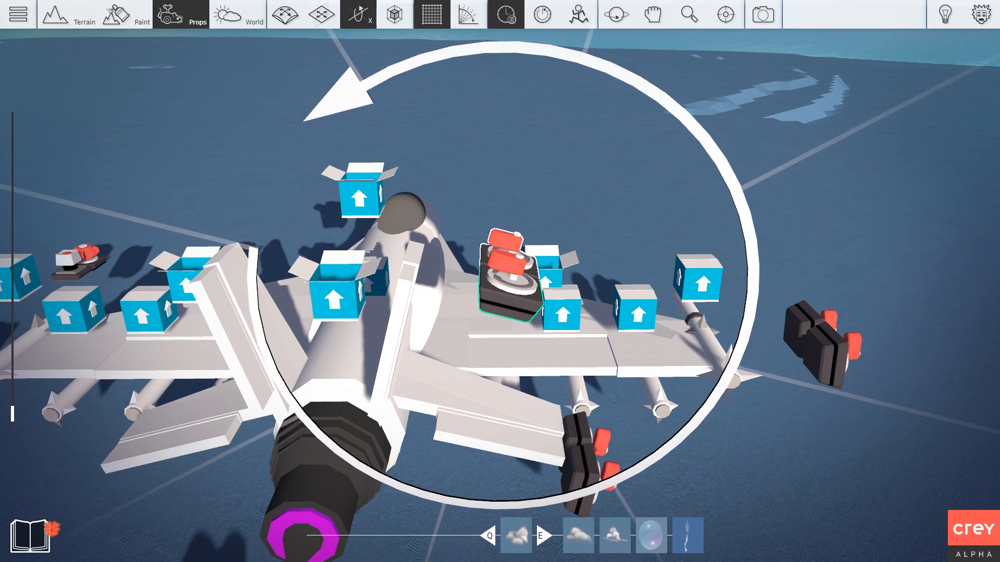
Move the tilted gadget pair to the tip of the tail fin and set movement to a vertical plane
{"action": "key", "text": "t"}
{"action": "key", "text": "t"}
{"action": "left_click_drag", "start_coordinate": [510, 281], "coordinate": [409, 253]}
{"action": "key", "text": "g"}
{"action": "key", "text": "t"}
{"action": "key", "text": "t"}
{"action": "key", "text": "t"}
{"action": "right_click_drag", "start_coordinate": [407, 246], "coordinate": [429, 146]}
{"action": "key", "text": "w"}
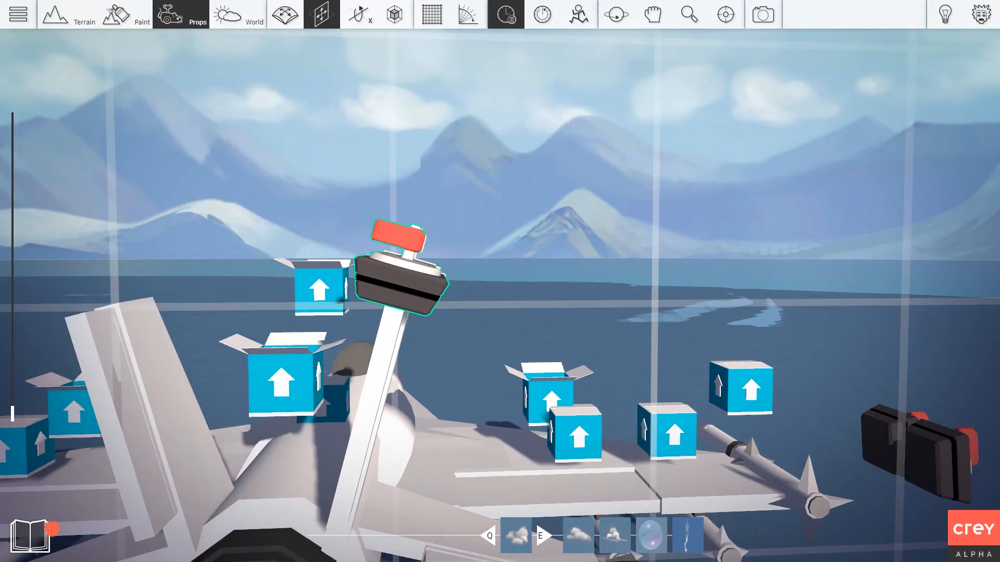
Adjust the rotation gadget pair's position so it sits directly above the tail fin's tip
{"action": "right_click_drag", "start_coordinate": [410, 245], "coordinate": [428, 281]}
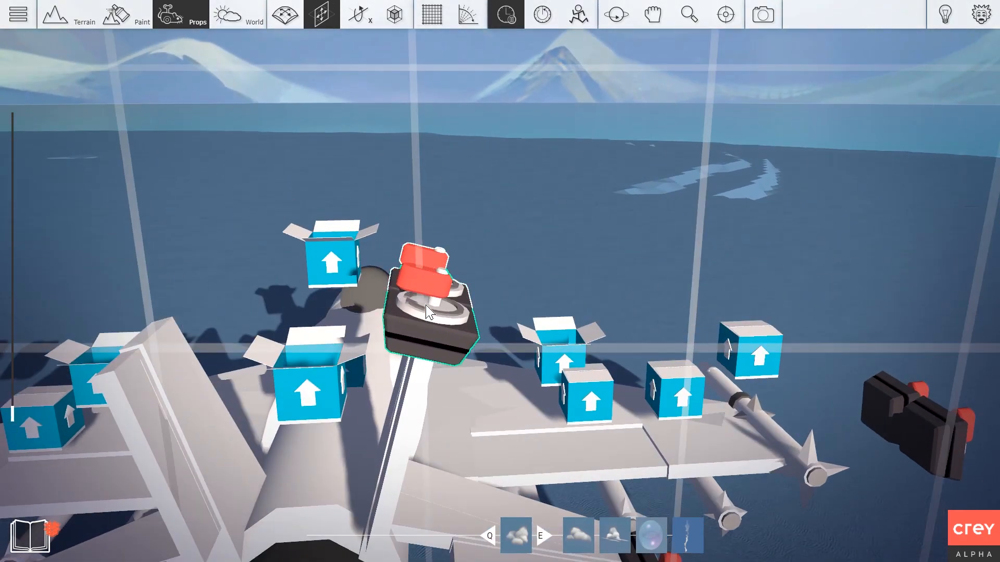
{"action": "left_click_drag", "start_coordinate": [426, 306], "coordinate": [430, 288]}
{"action": "scroll", "coordinate": [476, 205], "scroll_direction": "down", "scroll_amount": 2}
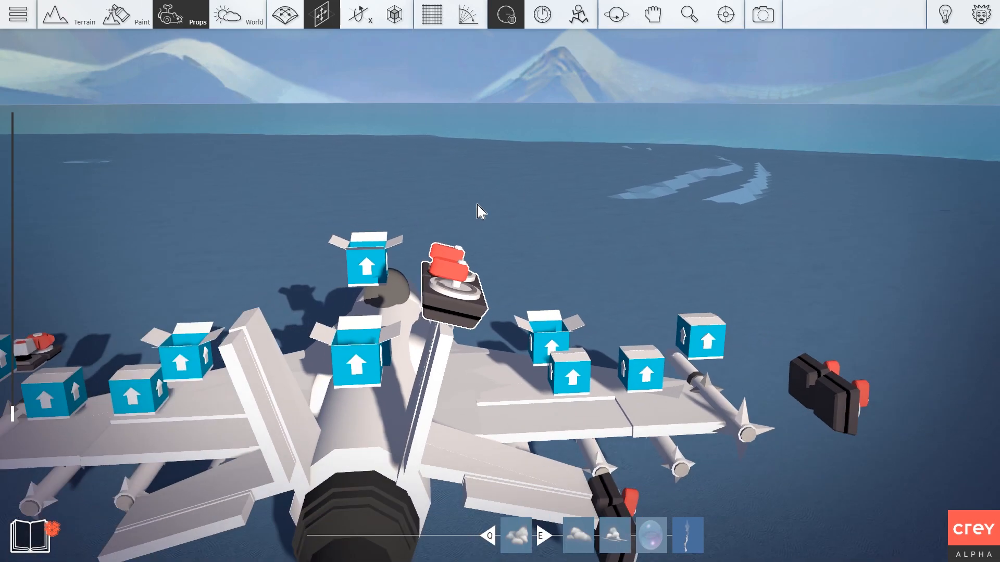
{"action": "scroll", "coordinate": [508, 192], "scroll_direction": "up", "scroll_amount": 3}
{"action": "scroll", "coordinate": [508, 193], "scroll_direction": "down", "scroll_amount": 2}
{"action": "right_click_drag", "start_coordinate": [508, 192], "coordinate": [312, 271]}
Try rotating the tail fin's hinge strip about the X, Y and Z axes to check how the flap swings
{"action": "key", "text": "3"}
{"action": "key", "text": "3"}
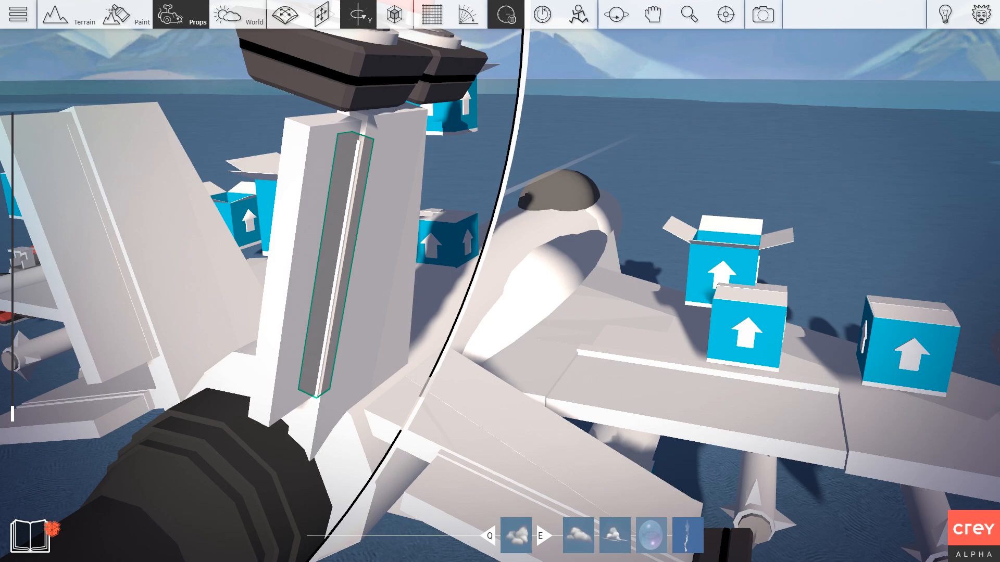
{"action": "key", "text": "3"}
{"action": "left_click_drag", "start_coordinate": [336, 266], "coordinate": [284, 265]}
{"action": "key", "text": "3"}
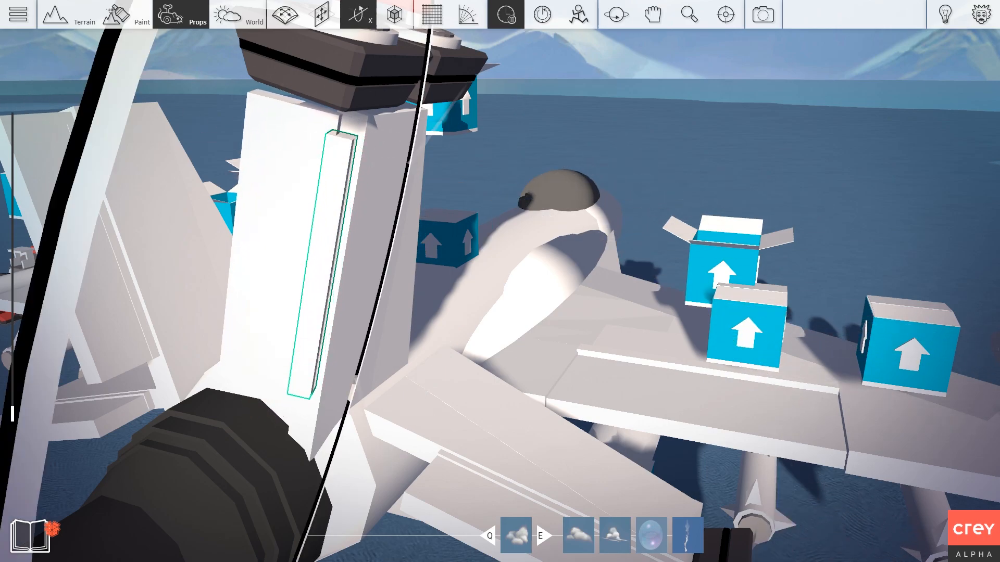
{"action": "key", "text": "3"}
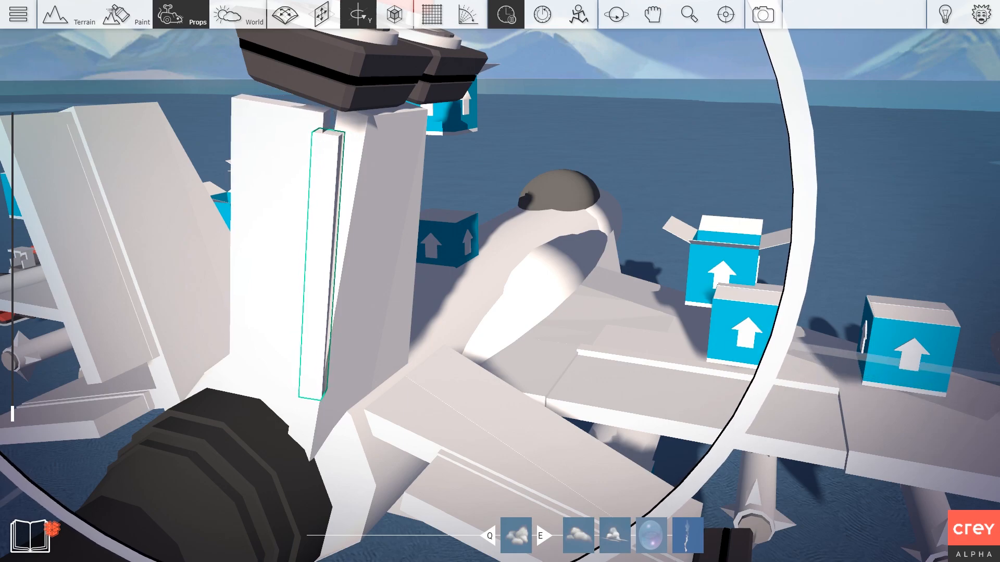
{"action": "key", "text": "3"}
{"action": "key", "text": "3"}
{"action": "key", "text": "3"}
{"action": "mouse_move", "coordinate": [322, 266]}
{"action": "left_mouse_down"}
{"action": "mouse_move", "coordinate": [346, 266]}
{"action": "mouse_move", "coordinate": [336, 280]}
{"action": "left_mouse_up"}
{"action": "key", "text": "3"}
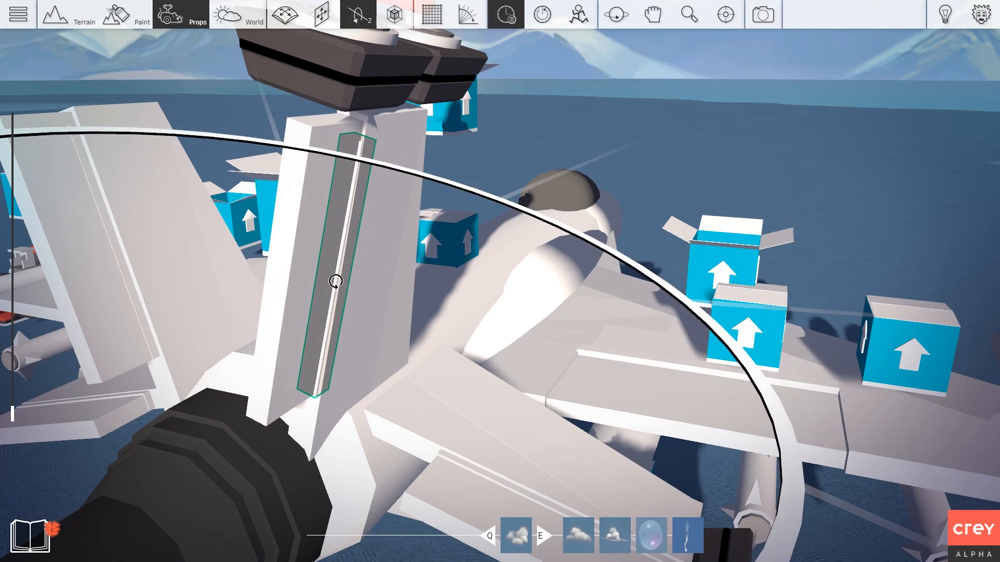
{"action": "scroll", "coordinate": [408, 156], "scroll_direction": "down", "scroll_amount": 4}
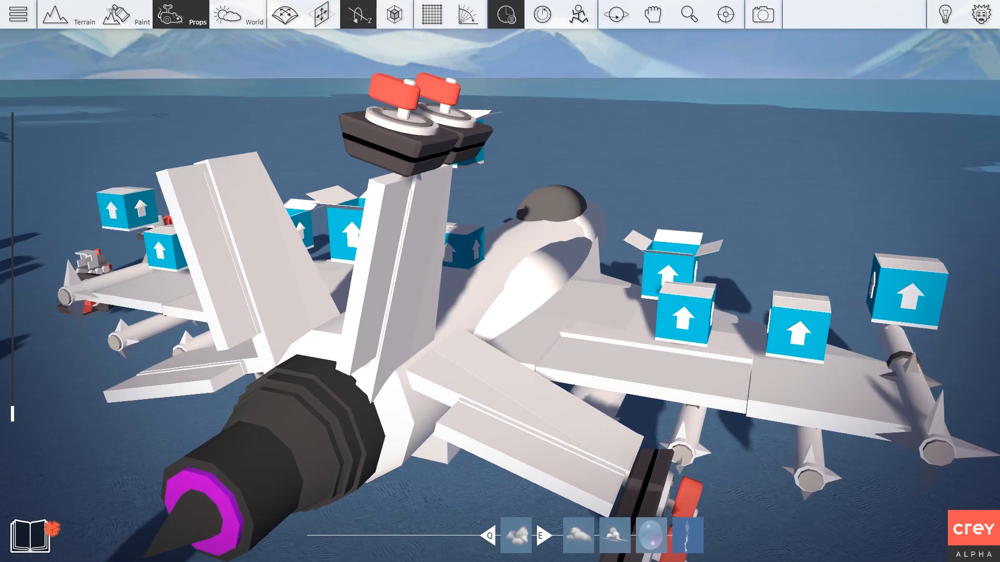
Link the rear rotation gadget of the fin pair to the tail fin's flap
{"action": "scroll", "coordinate": [524, 124], "scroll_direction": "up", "scroll_amount": 2}
{"action": "scroll", "coordinate": [340, 198], "scroll_direction": "down", "scroll_amount": 1}
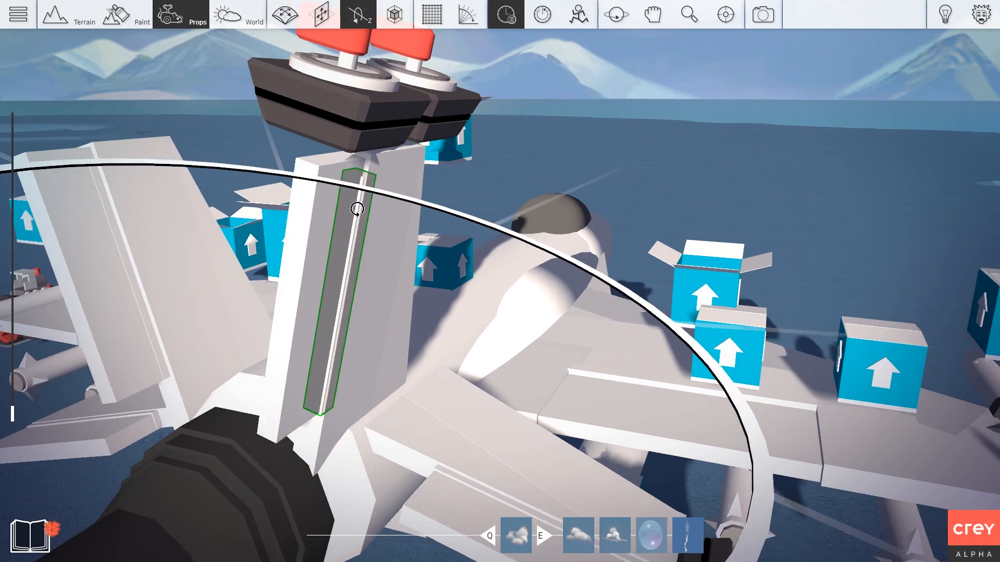
{"action": "right_click", "coordinate": [368, 108]}
{"action": "left_click", "coordinate": [368, 98]}
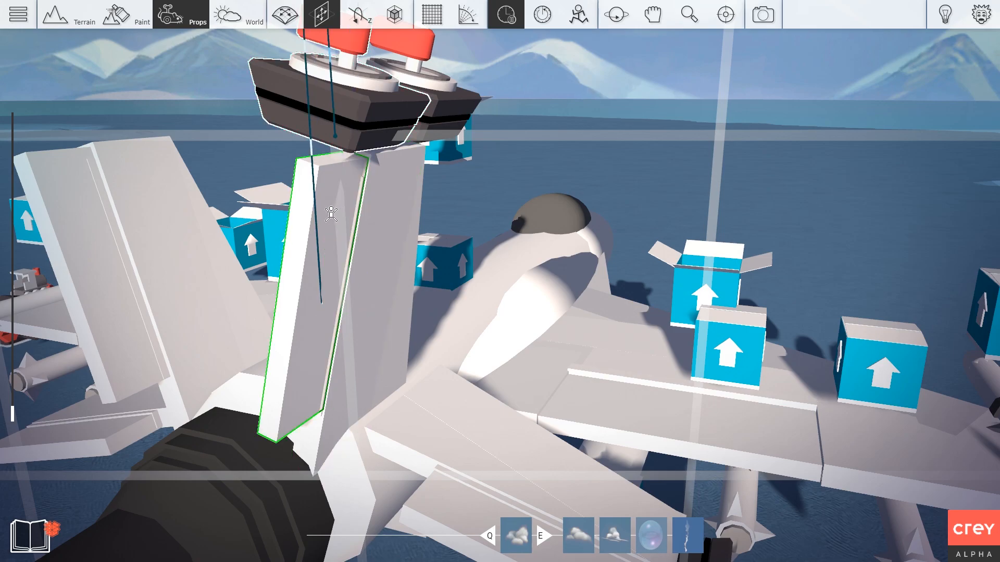
{"action": "left_click", "coordinate": [263, 181]}
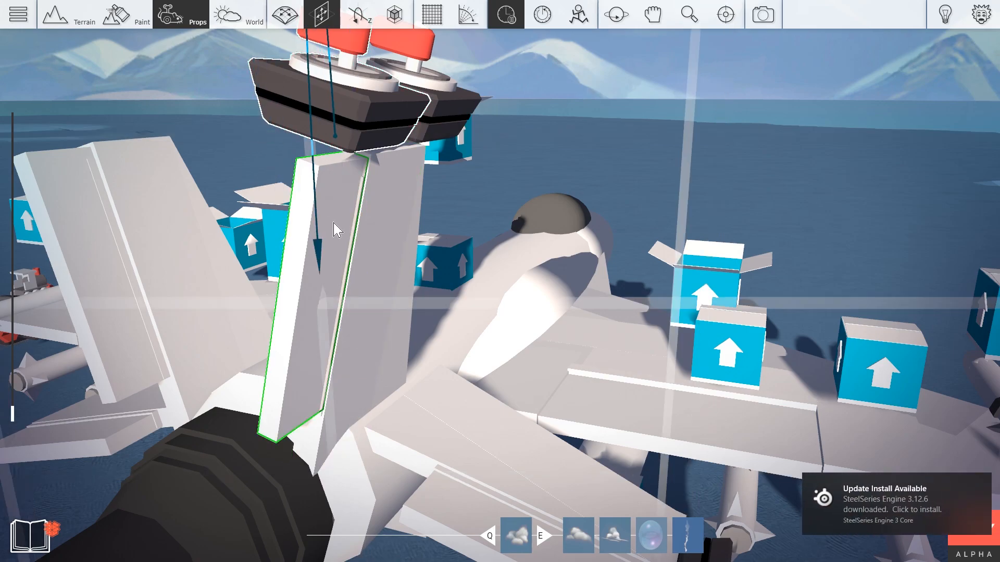
{"action": "key", "text": "r"}
{"action": "left_click_drag", "start_coordinate": [308, 260], "coordinate": [344, 260]}
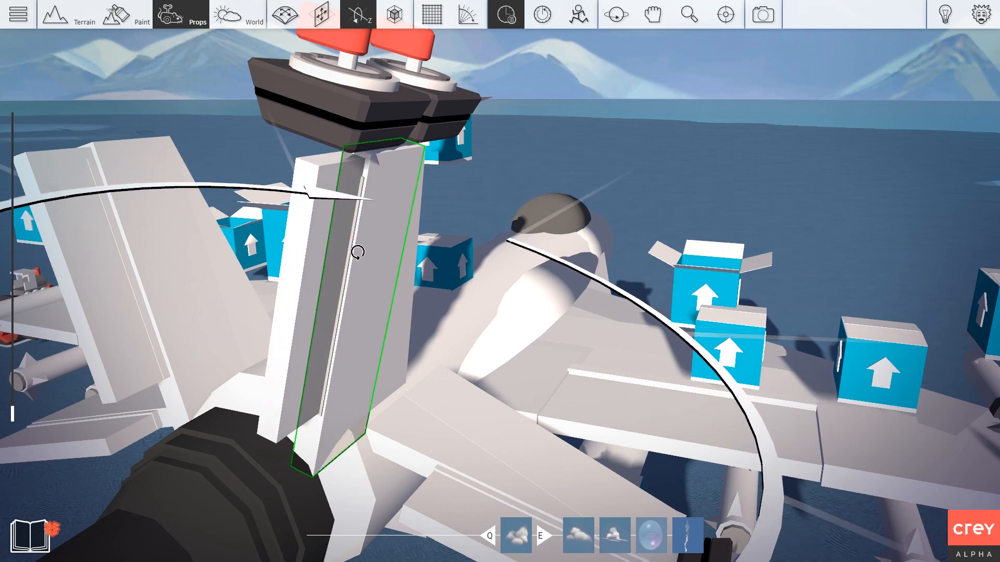
{"action": "key", "text": "2"}
{"action": "left_click", "coordinate": [300, 105]}
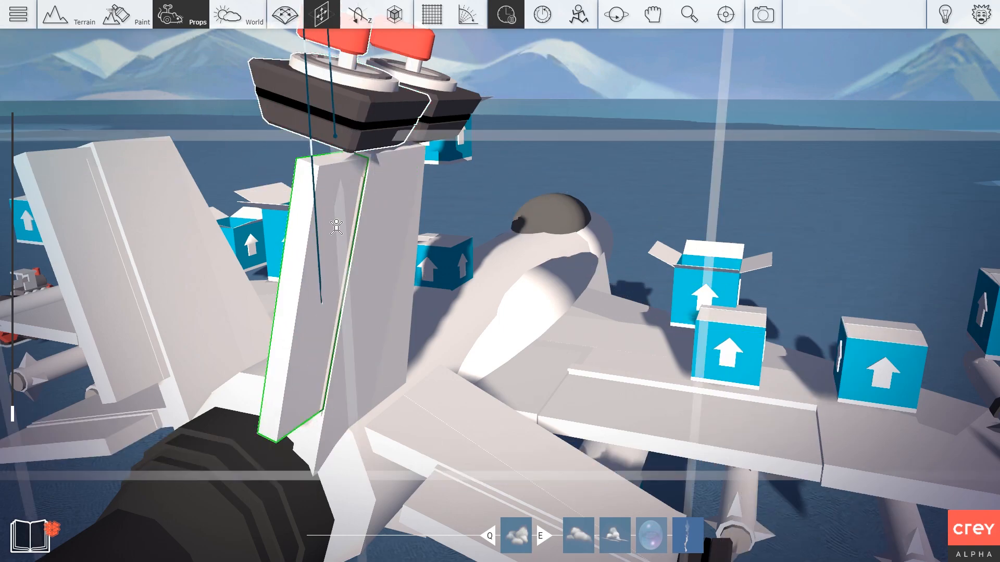
Link the forward rotation gadget of the fin pair to the hinge strip inside the flap
{"action": "left_click", "coordinate": [430, 101]}
{"action": "left_click", "coordinate": [353, 234]}
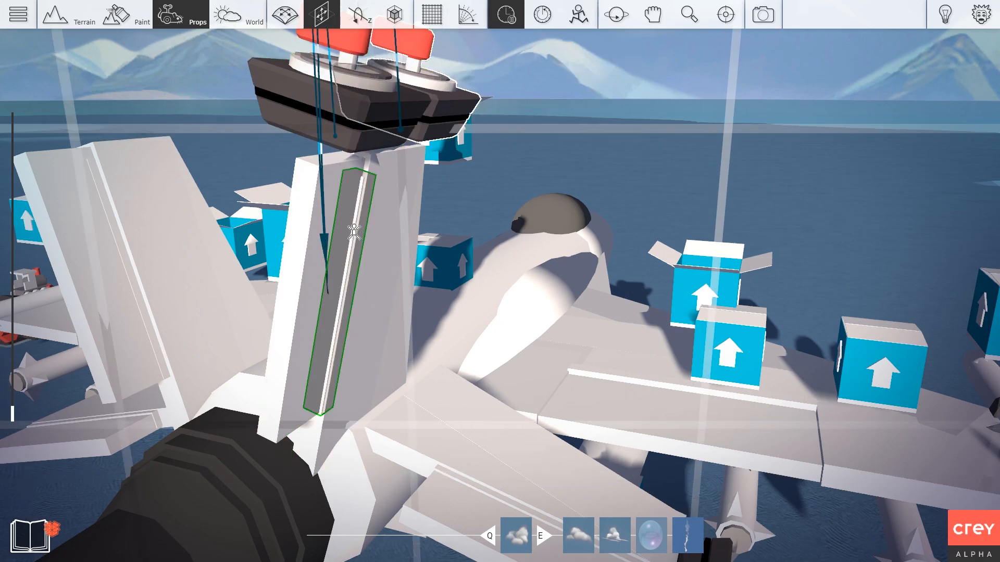
{"action": "left_click", "coordinate": [355, 232]}
Connect the rear rotation gadget above the tail fin to the jet's body
{"action": "key", "text": "s"}
{"action": "key", "text": "d"}
{"action": "key", "text": "w"}
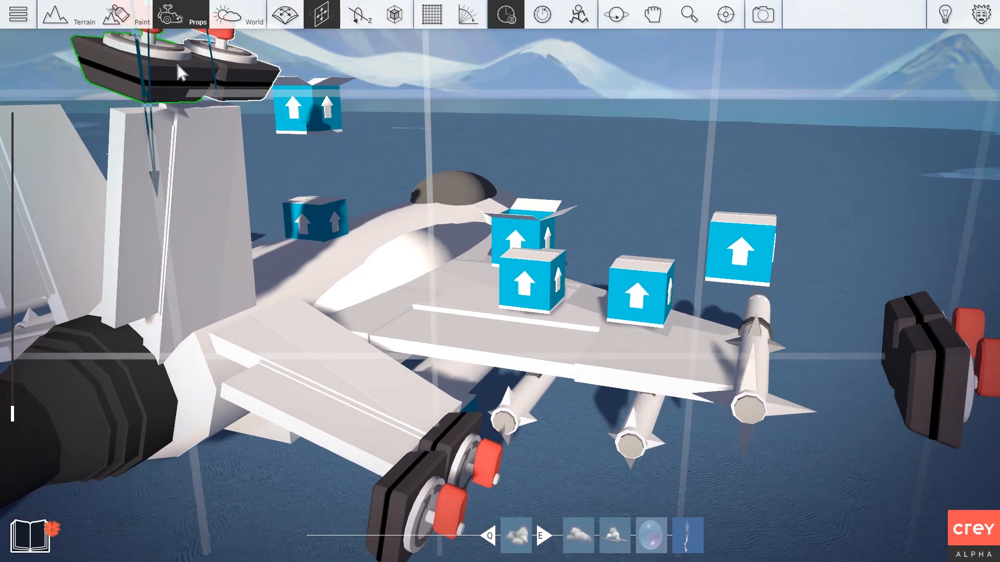
{"action": "left_click", "coordinate": [184, 71]}
{"action": "left_click", "coordinate": [171, 61]}
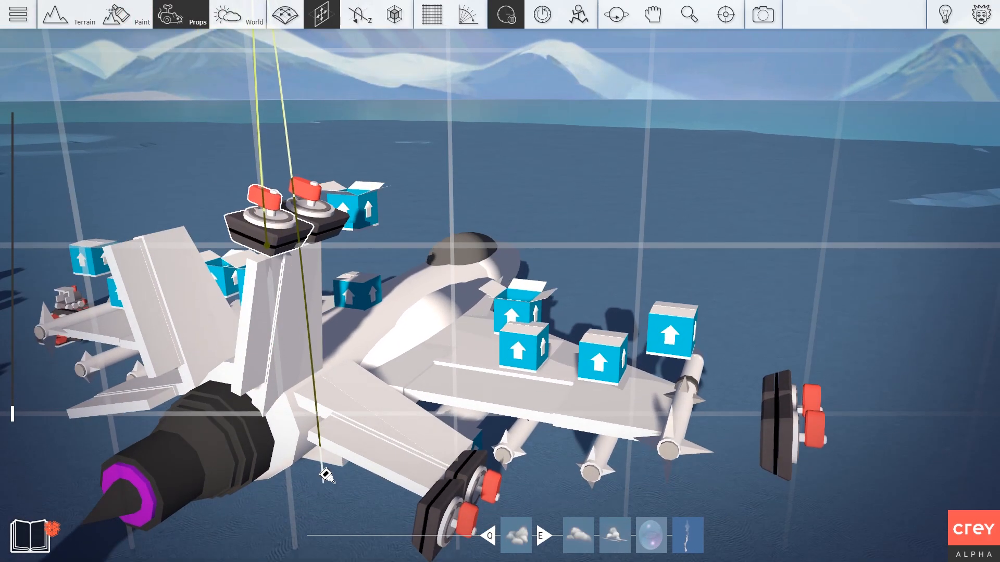
{"action": "left_click", "coordinate": [331, 462]}
Connect the forward rotation gadget above the tail fin to the jet's fuselage as well
{"action": "left_click", "coordinate": [313, 196]}
{"action": "left_click", "coordinate": [312, 193]}
{"action": "left_click", "coordinate": [311, 193]}
{"action": "left_click", "coordinate": [317, 196]}
{"action": "left_click", "coordinate": [330, 208]}
{"action": "left_click", "coordinate": [286, 172]}
{"action": "left_click", "coordinate": [365, 343]}
Power the two fin rotation gadgets from the two input gadgets beyond the opposite wing, one for each
{"action": "right_click", "coordinate": [372, 388]}
{"action": "right_click_drag", "start_coordinate": [373, 388], "coordinate": [350, 245]}
{"action": "middle_click_drag", "start_coordinate": [351, 244], "coordinate": [676, 235]}
{"action": "scroll", "coordinate": [603, 249], "scroll_direction": "up", "scroll_amount": 2}
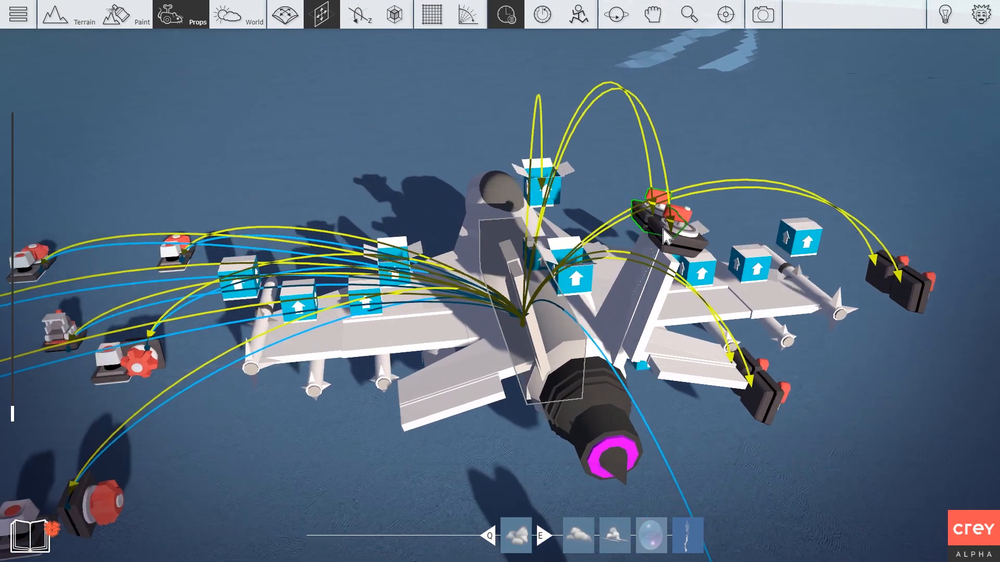
{"action": "scroll", "coordinate": [676, 234], "scroll_direction": "down", "scroll_amount": 1}
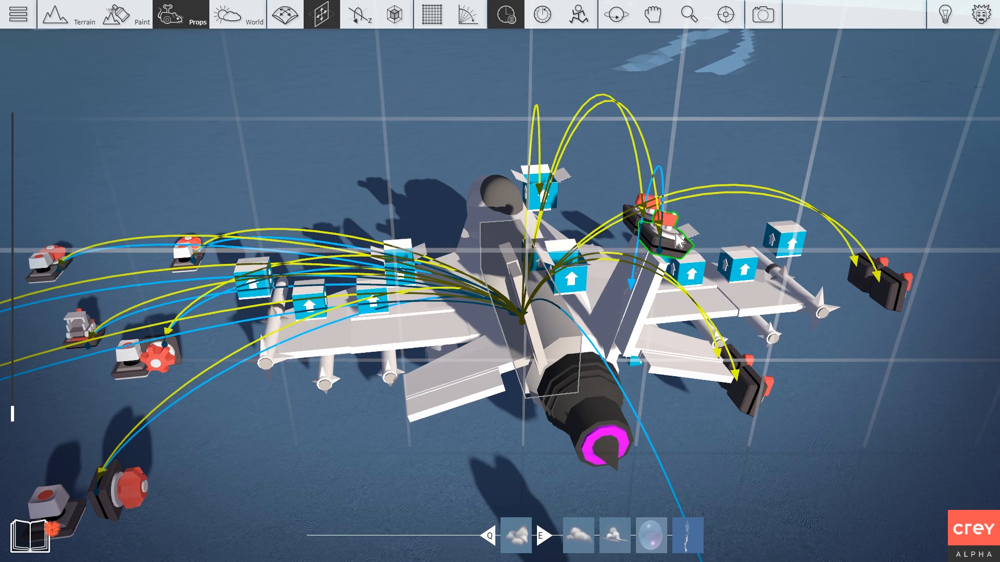
{"action": "scroll", "coordinate": [677, 240], "scroll_direction": "up", "scroll_amount": 1}
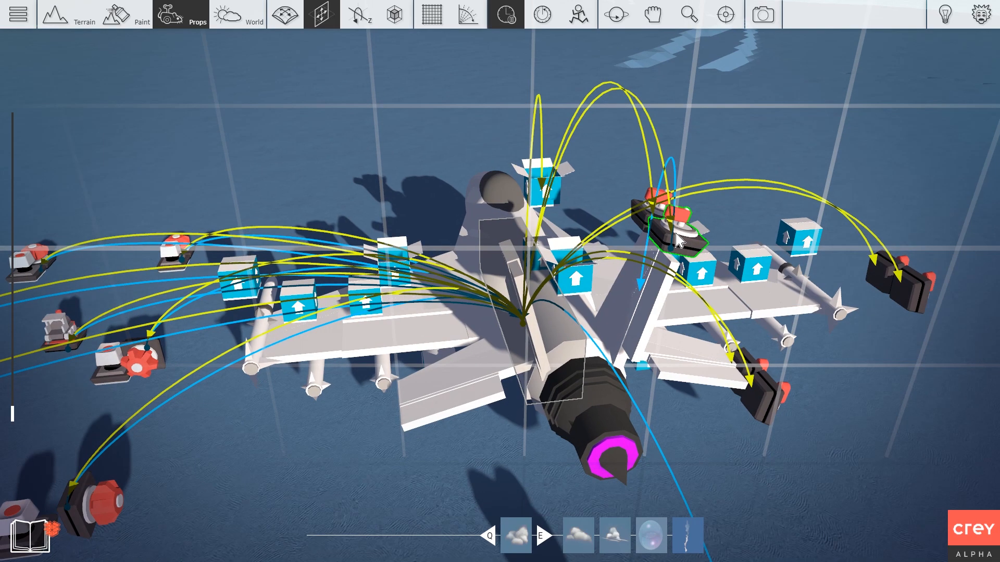
{"action": "right_click", "coordinate": [178, 249]}
{"action": "left_click", "coordinate": [170, 290]}
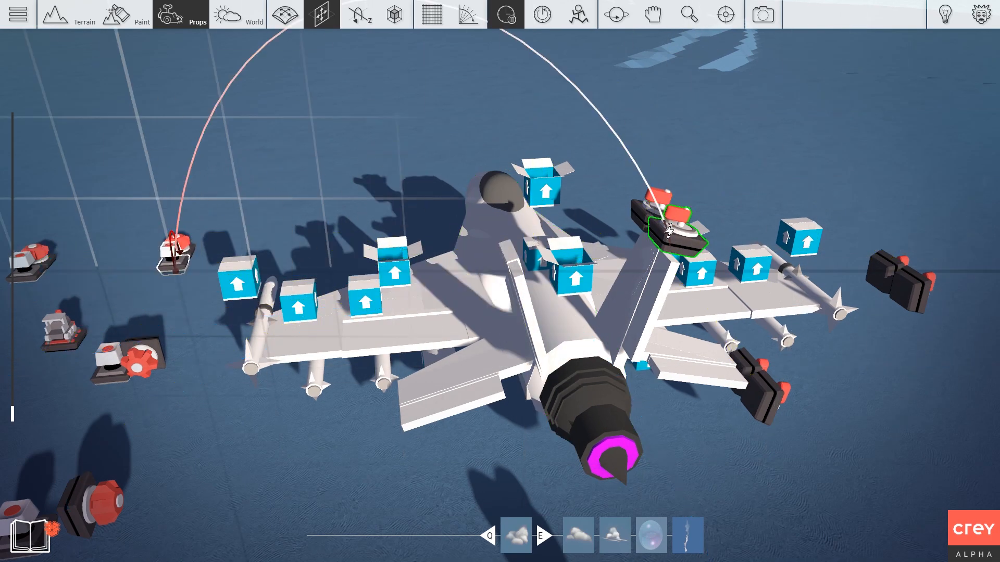
{"action": "right_click", "coordinate": [35, 272]}
{"action": "left_click", "coordinate": [139, 301]}
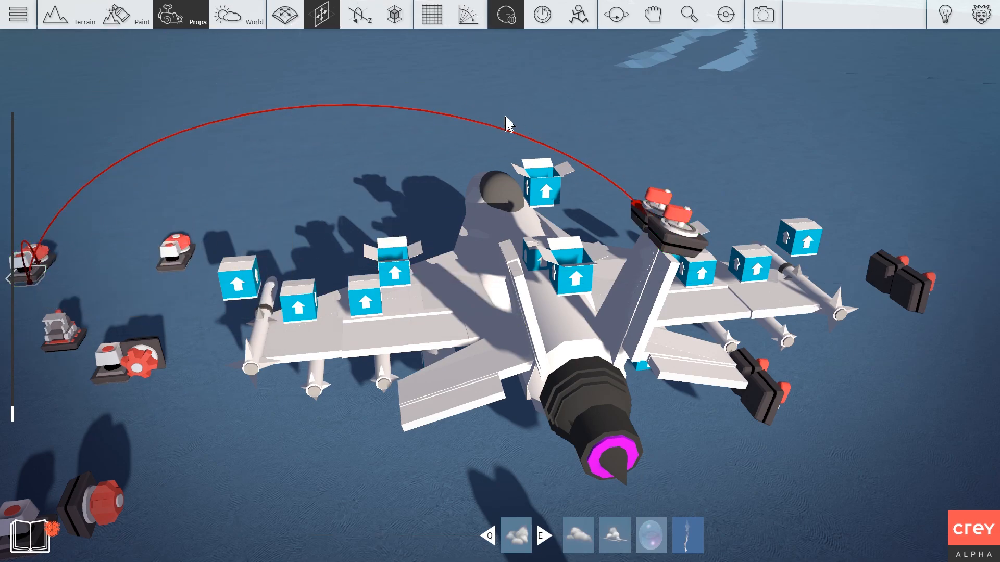
Play test the jet, and use the chase camera's Camera Test to bring the camera closer behind the jet
{"action": "key", "text": "Tab"}
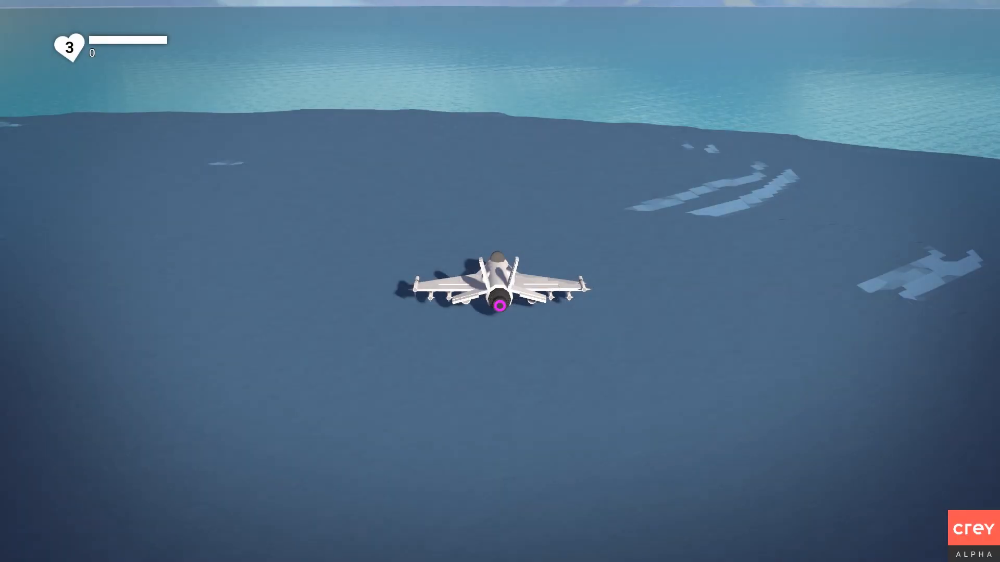
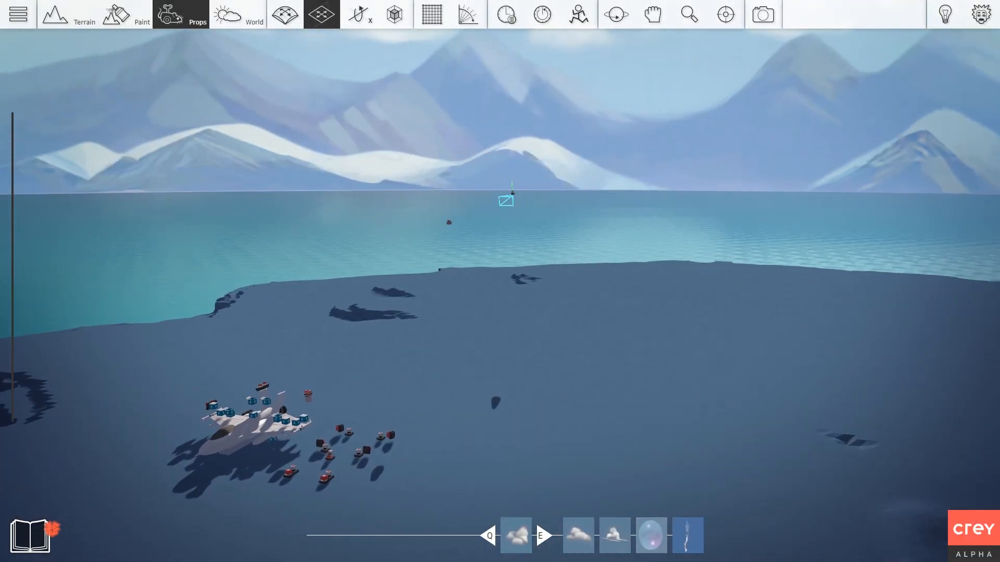
{"action": "right_click_drag", "start_coordinate": [512, 140], "coordinate": [571, 112]}
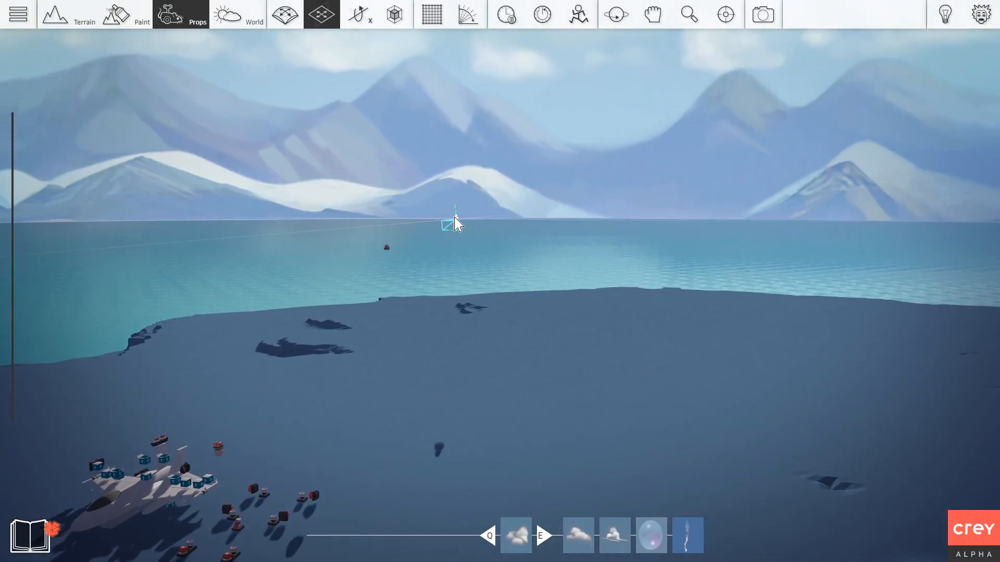
{"action": "left_click", "coordinate": [455, 223]}
{"action": "double_click", "coordinate": [399, 137]}
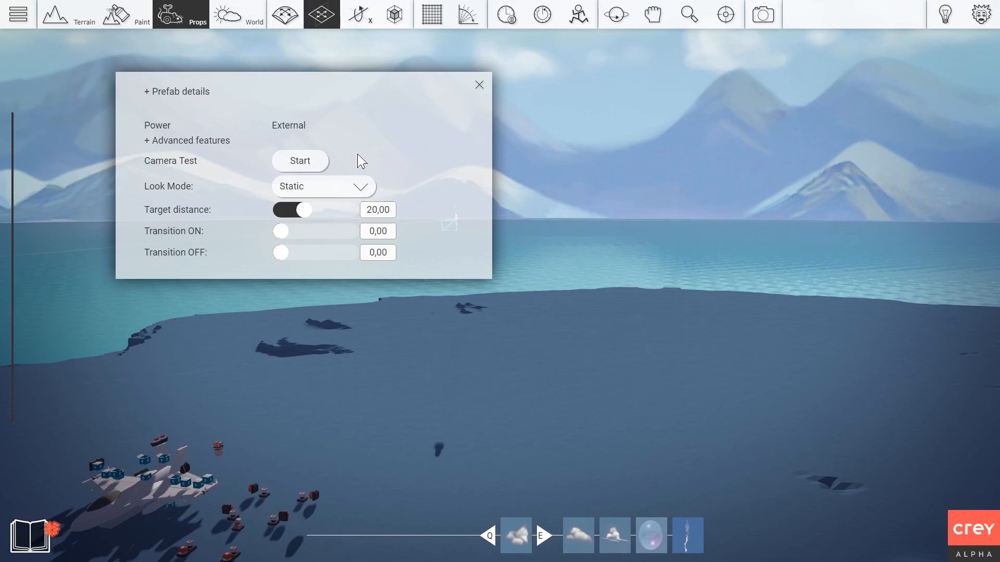
{"action": "left_click", "coordinate": [300, 161]}
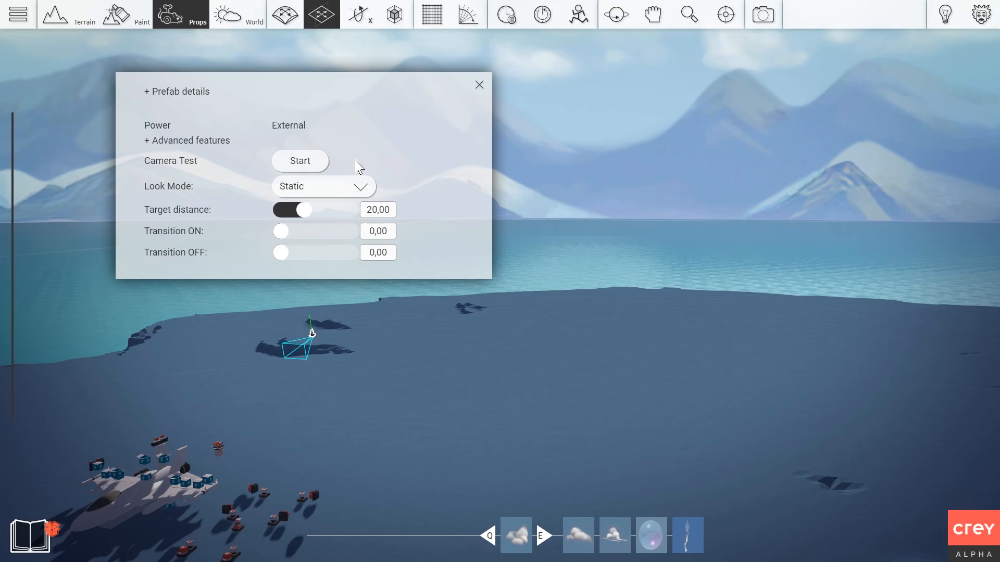
{"action": "left_click", "coordinate": [478, 84]}
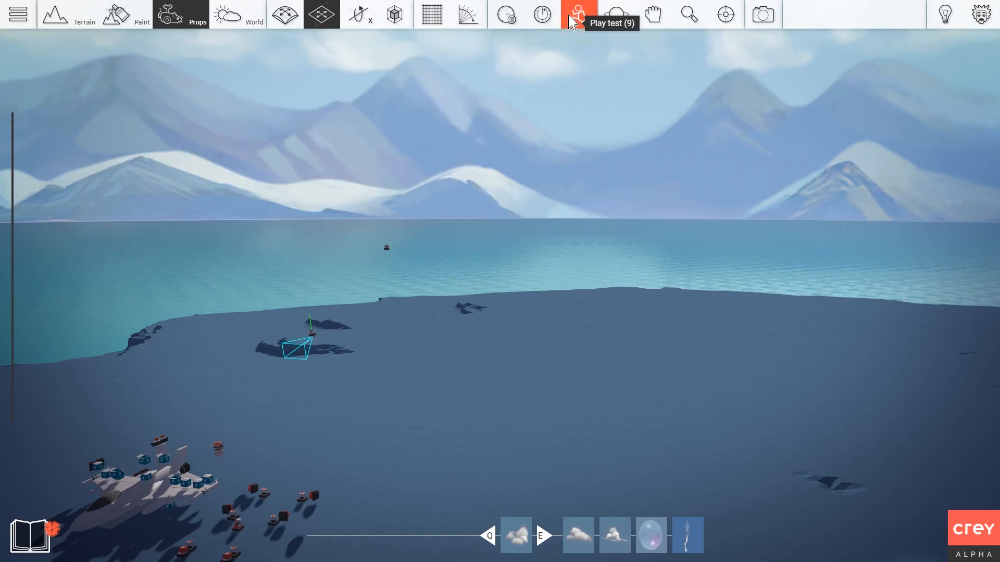
Play test the jet with the closer camera and pitch it up and down to check its flaps
{"action": "left_click", "coordinate": [574, 15]}
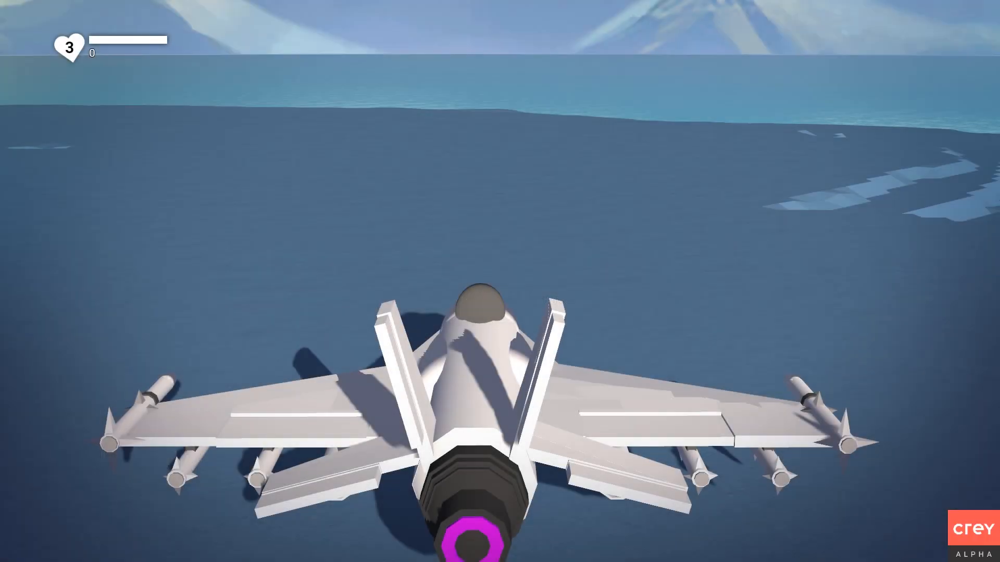
{"action": "key", "text": "s"}
{"action": "key", "text": "w"}
{"action": "key", "text": "w"}
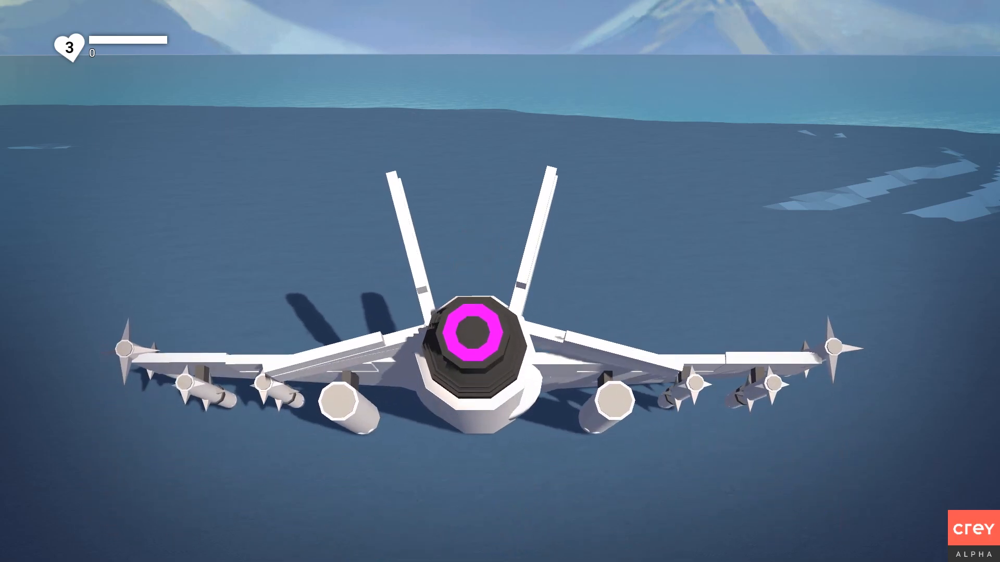
{"action": "key", "text": "w"}
{"action": "key", "text": "s"}
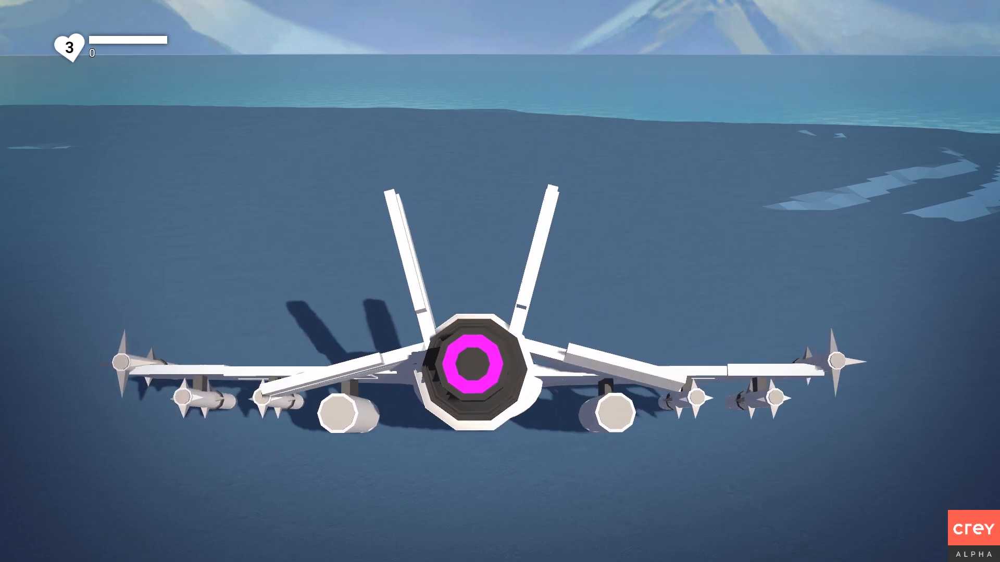
Steer the jet alternately left and right to check the fin flap's movement, and end the play test
{"action": "key", "text": "a"}
{"action": "key", "text": "d"}
{"action": "key", "text": "a"}
{"action": "key", "text": "d"}
{"action": "key", "text": "a"}
{"action": "key", "text": "d"}
{"action": "key", "text": "a"}
{"action": "key", "text": "d"}
{"action": "key", "text": "a"}
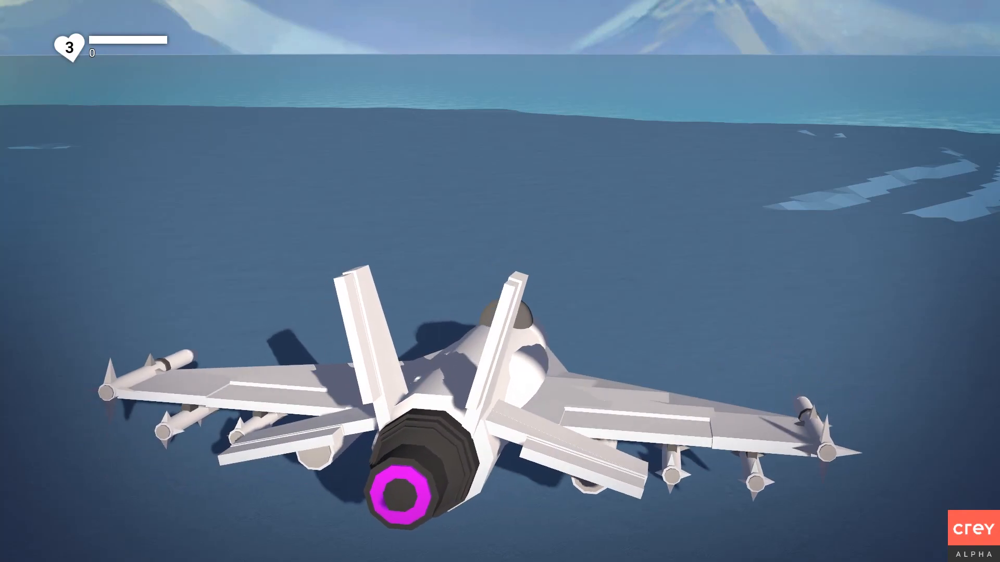
{"action": "key", "text": "Escape"}
Place a copy of the fin's rotation gadget pair on the other tail fin's tip, tilted to match its lean
{"action": "right_click_drag", "start_coordinate": [307, 315], "coordinate": [271, 382]}
{"action": "key", "text": "w"}
{"action": "key", "text": "d"}
{"action": "right_click_drag", "start_coordinate": [740, 115], "coordinate": [448, 135]}
{"action": "key", "text": "s"}
{"action": "left_click", "coordinate": [516, 24]}
{"action": "right_click_drag", "start_coordinate": [486, 91], "coordinate": [396, 208]}
{"action": "key", "text": "1"}
{"action": "left_click_drag", "start_coordinate": [379, 224], "coordinate": [335, 234]}
{"action": "key", "text": "3"}
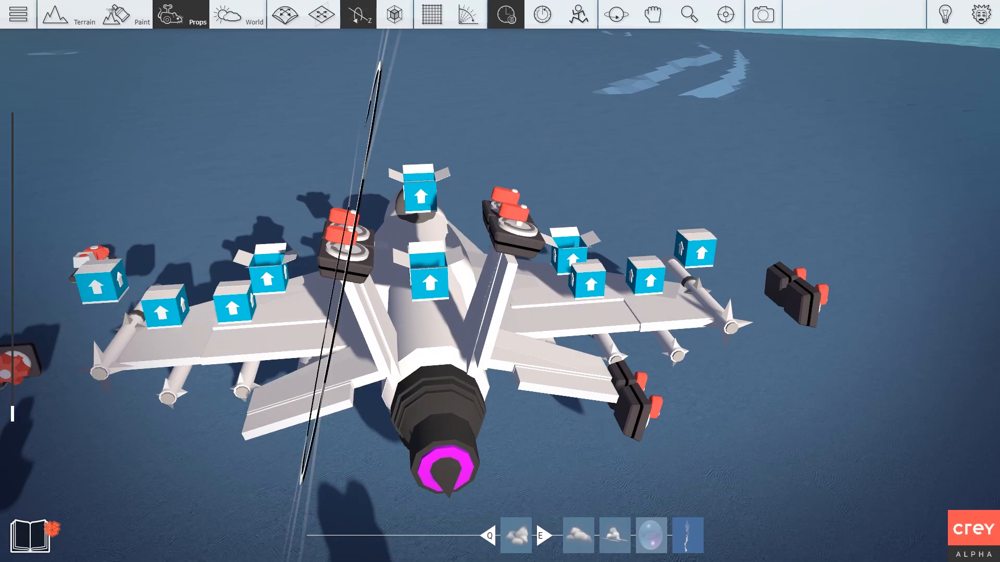
{"action": "key", "text": "2"}
{"action": "right_click_drag", "start_coordinate": [335, 234], "coordinate": [334, 172]}
{"action": "key", "text": "w"}
{"action": "left_click", "coordinate": [300, 214]}
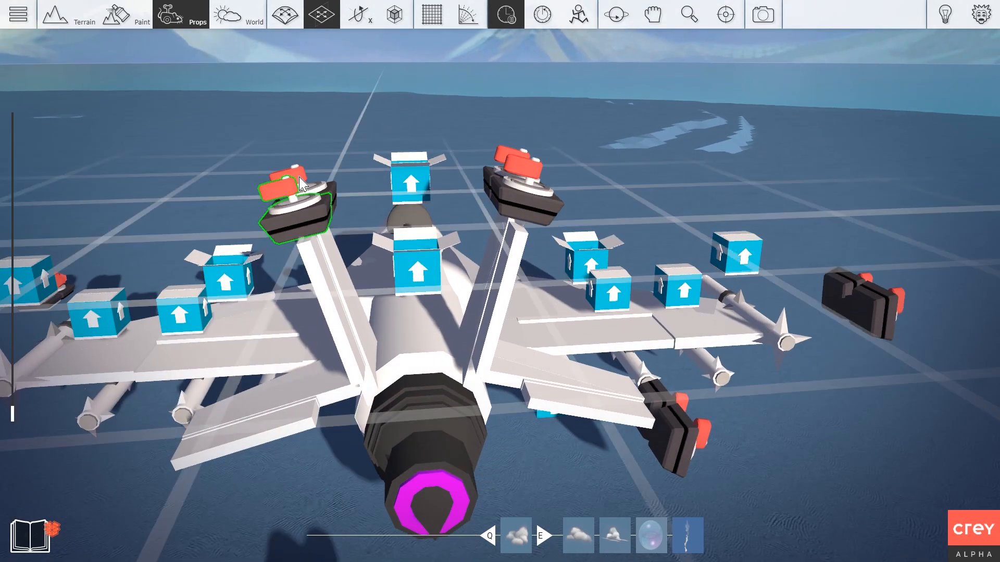
Run a brief play test of the jet with the second fin gadget pair in place and exit it
{"action": "left_click", "coordinate": [513, 24]}
{"action": "key", "text": "9"}
{"action": "key", "text": "9"}
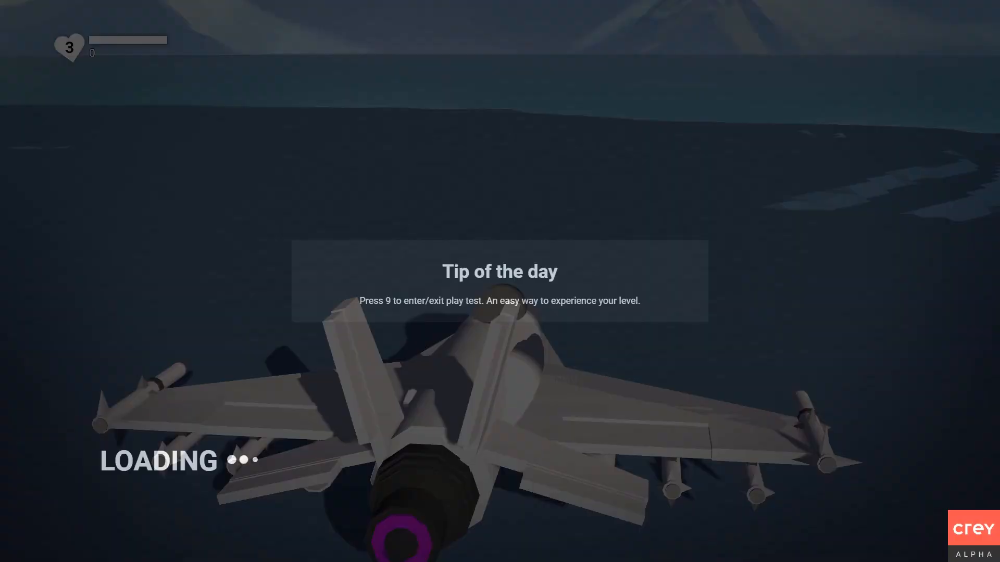
Link the second gadget pair to the hinge strip of the other tail fin's flap
{"action": "key", "text": "w"}
{"action": "right_click_drag", "start_coordinate": [471, 60], "coordinate": [502, 232]}
{"action": "key", "text": "d"}
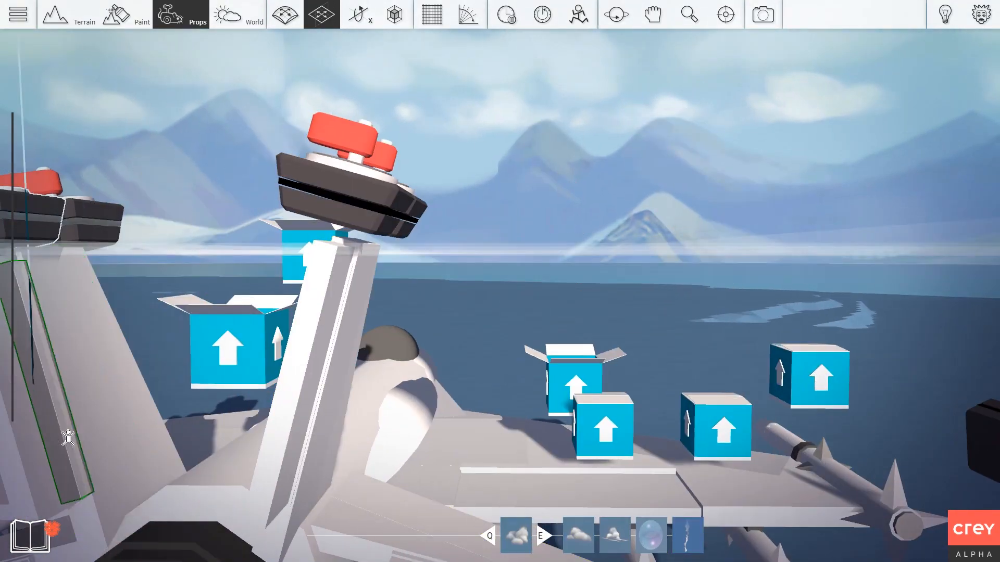
{"action": "key", "text": "s"}
Power a rotation gadget in the second fin pair from the input gadget that drives the first fin's pair
{"action": "right_click_drag", "start_coordinate": [56, 395], "coordinate": [151, 334]}
{"action": "key", "text": "s"}
{"action": "right_click", "coordinate": [136, 338]}
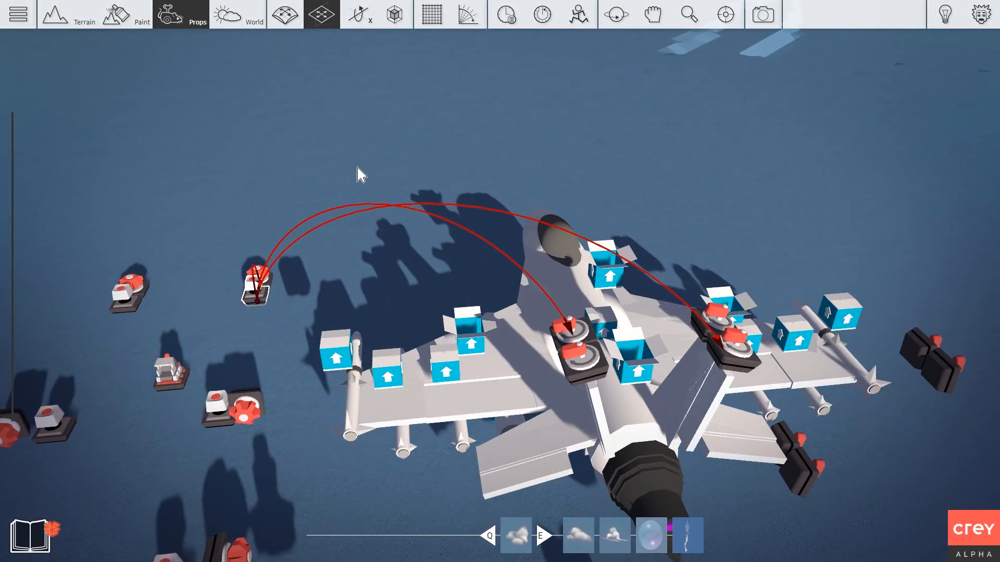
Power the other rotation gadget in the second fin pair from the input gadget for the opposite fin direction
{"action": "key", "text": "9"}
{"action": "key", "text": "a"}
{"action": "key", "text": "9"}
{"action": "key", "text": "w"}
{"action": "right_click", "coordinate": [452, 301]}
{"action": "right_click_drag", "start_coordinate": [611, 100], "coordinate": [211, 296]}
{"action": "key", "text": "s"}
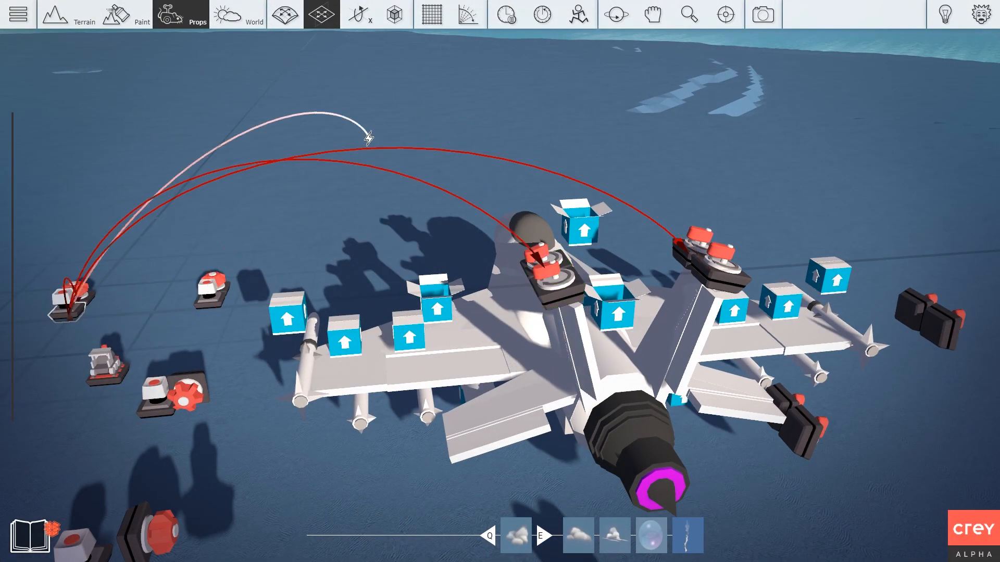
{"action": "left_click_drag", "start_coordinate": [376, 143], "coordinate": [614, 260]}
Place a copy of the tail wing's rotation gadget pair at the other tail wing's tip, rotated to match its tilt
{"action": "key", "text": "s"}
{"action": "key", "text": "a"}
{"action": "key", "text": "1"}
{"action": "left_click_drag", "start_coordinate": [676, 257], "coordinate": [413, 308]}
{"action": "key", "text": "3"}
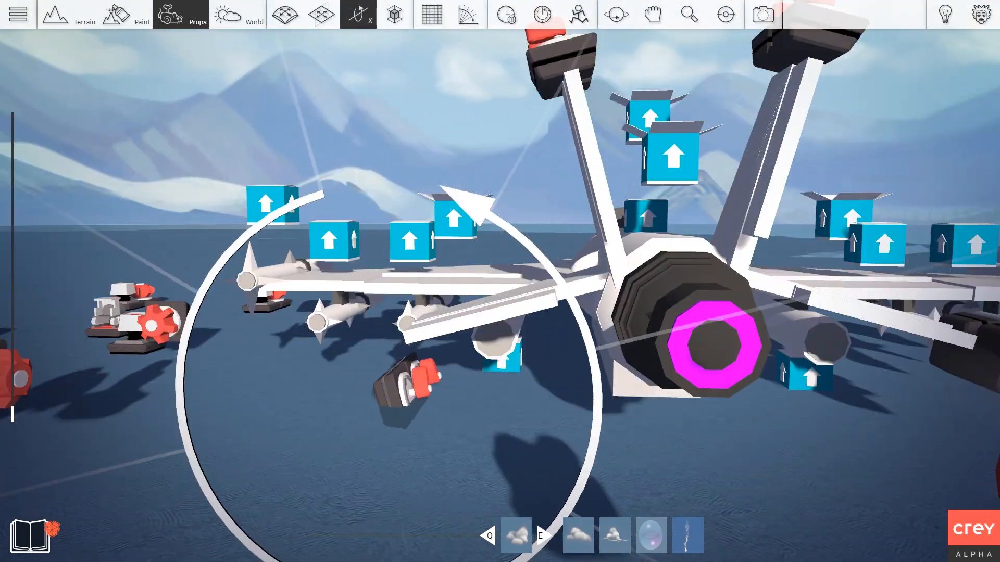
{"action": "key", "text": "2"}
{"action": "left_click_drag", "start_coordinate": [408, 385], "coordinate": [383, 350]}
{"action": "key", "text": "s"}
Target the copied gadget pair at the other tail wing's flap and power it from the tail wing input gadgets
{"action": "right_click_drag", "start_coordinate": [348, 397], "coordinate": [366, 353]}
{"action": "left_click_drag", "start_coordinate": [366, 352], "coordinate": [410, 319]}
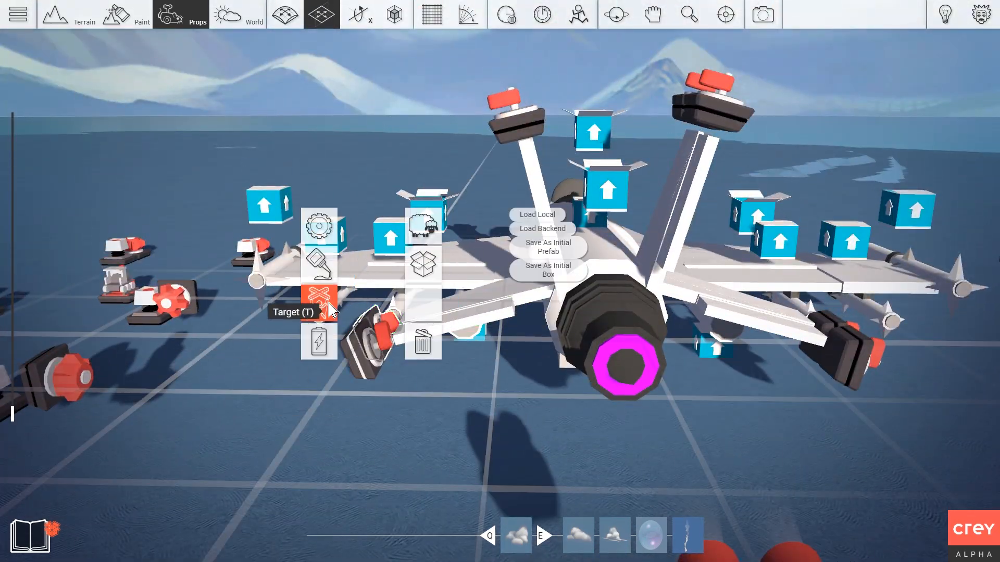
{"action": "key", "text": "d"}
{"action": "key", "text": "a"}
{"action": "right_click", "coordinate": [136, 304]}
{"action": "left_click", "coordinate": [173, 268]}
{"action": "key", "text": "s"}
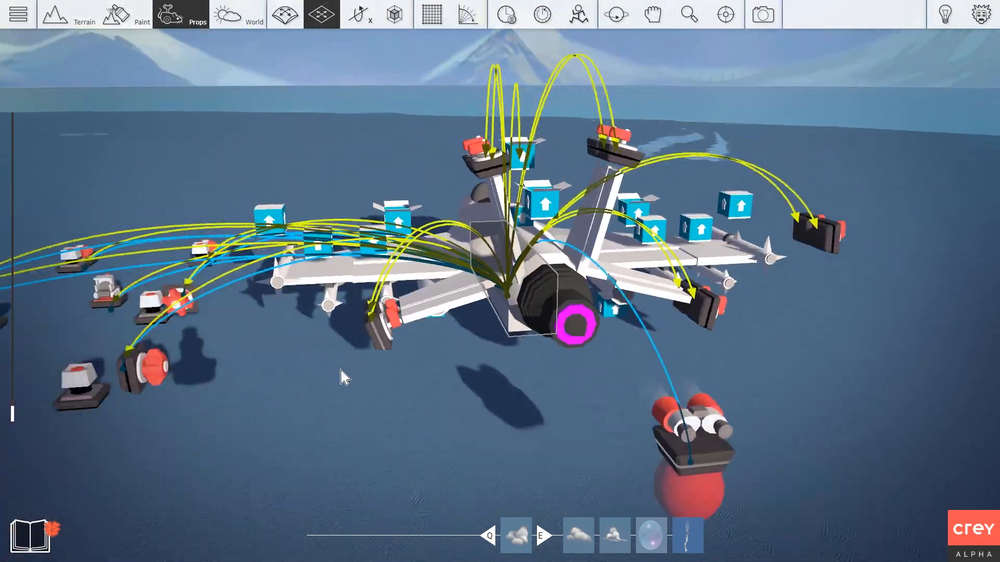
{"action": "left_click", "coordinate": [305, 348]}
Place a copy of the wing's rotation gadget pair beside the other wingtip and link it to that wing's flap hinge
{"action": "key", "text": "w"}
{"action": "key", "text": "d"}
{"action": "key", "text": "1"}
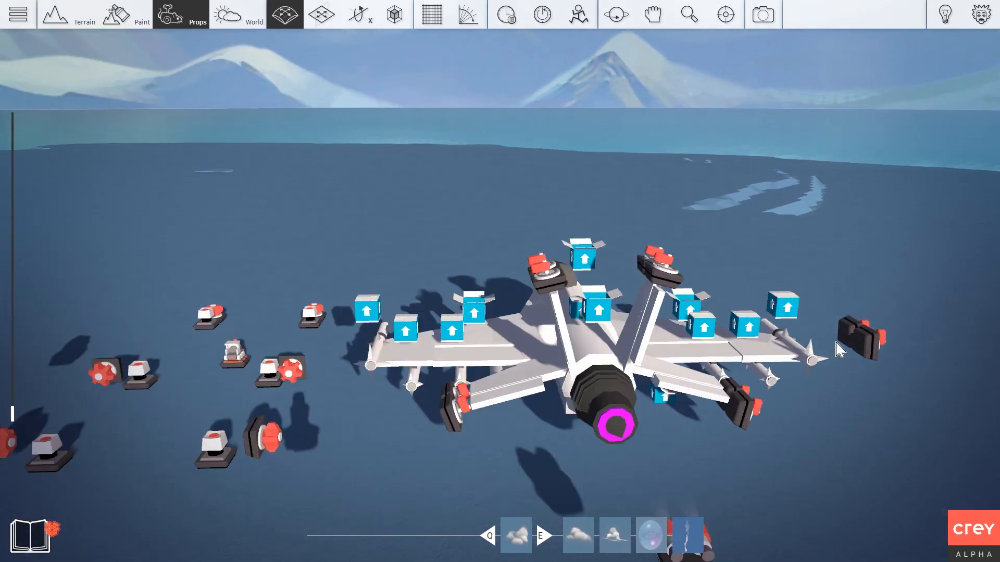
{"action": "left_click_drag", "start_coordinate": [859, 336], "coordinate": [371, 362], "text": "ctrl"}
{"action": "key", "text": "w"}
{"action": "key", "text": "w"}
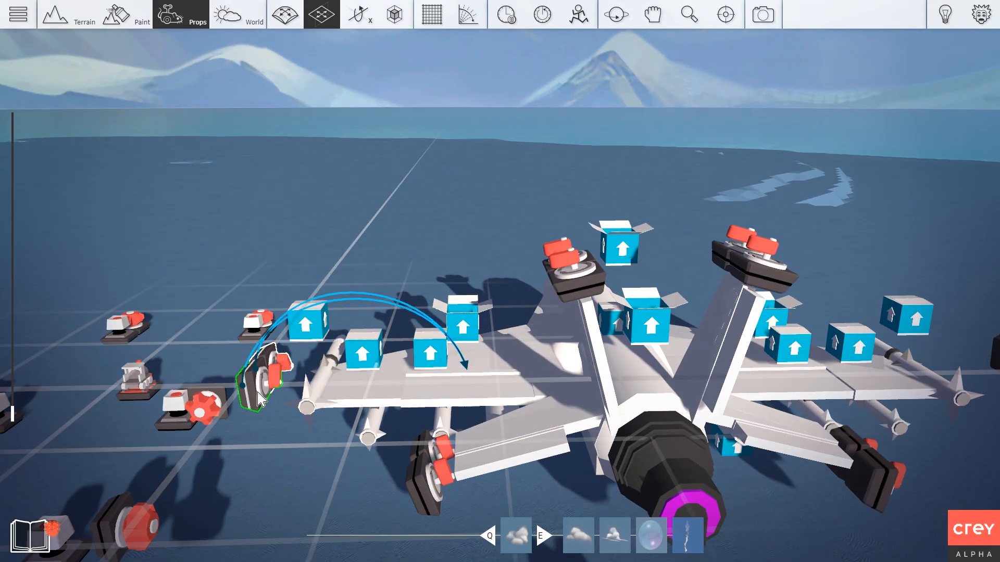
{"action": "key", "text": "s"}
{"action": "key", "text": "w"}
{"action": "left_click", "coordinate": [580, 402]}
Power the copied wing gadget pair from the two input gadgets that drive the first wing's pair
{"action": "key", "text": "s"}
{"action": "left_click", "coordinate": [210, 355]}
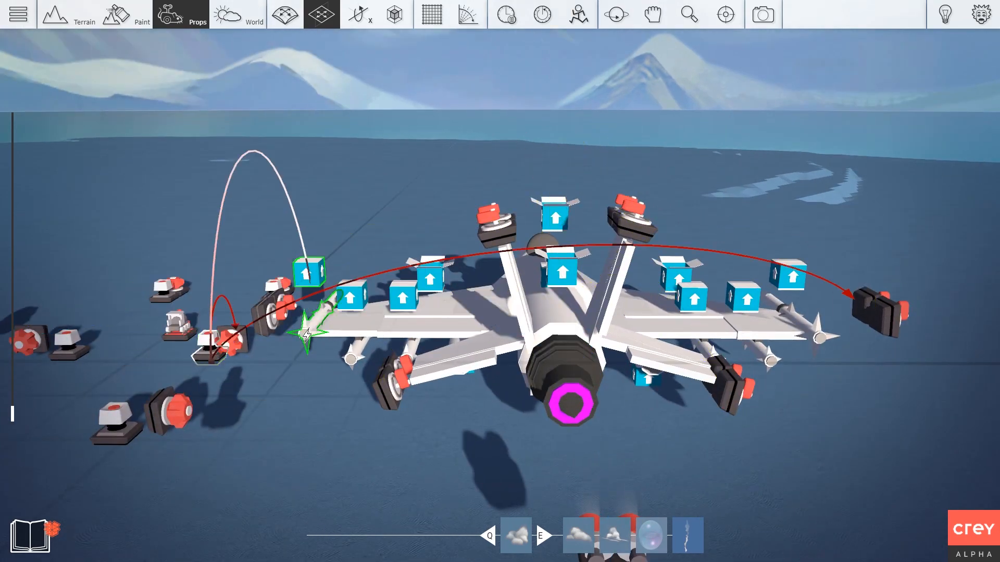
{"action": "key", "text": "a"}
{"action": "right_click", "coordinate": [88, 352]}
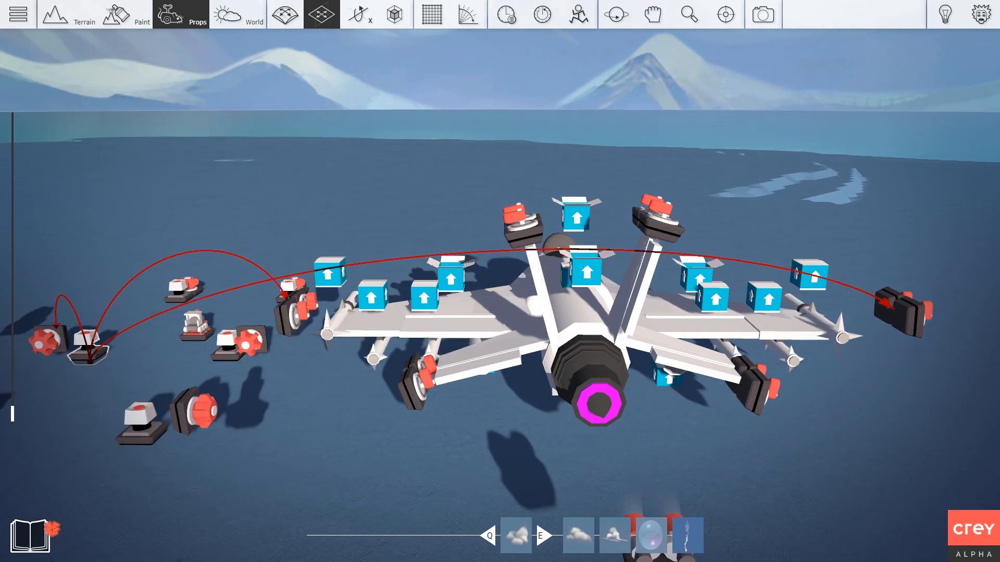
Run a brief play test of the jet with all flap gadgets in place and reset the scene
{"action": "key", "text": "Tab"}
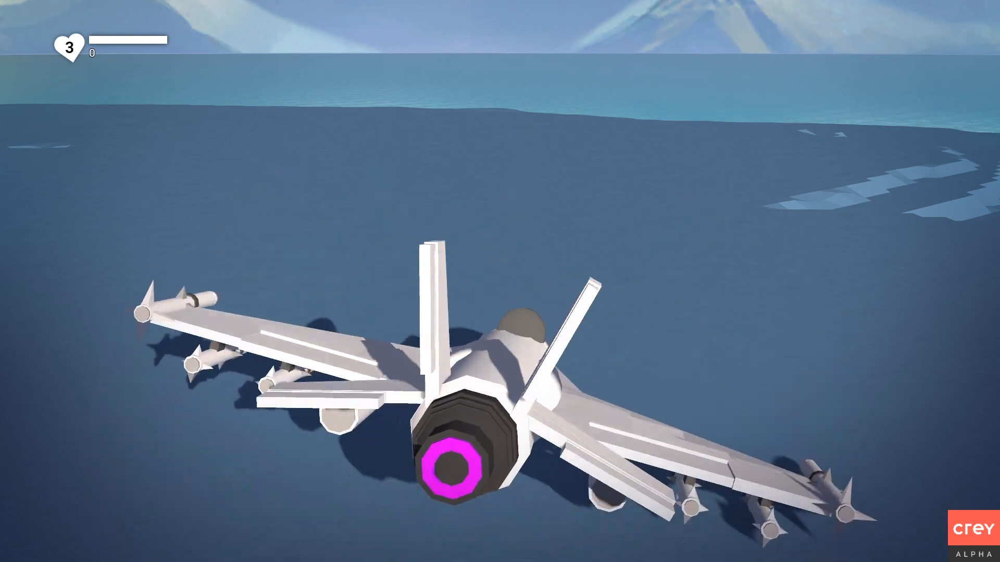
{"action": "key", "text": "Tab"}
{"action": "left_click", "coordinate": [540, 20]}
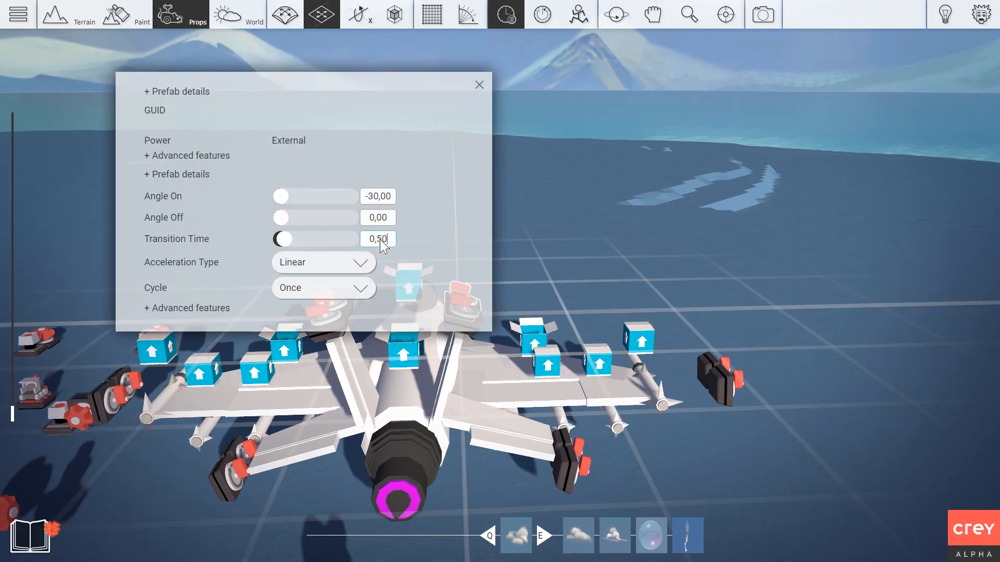
Set the transition time of the flap rotation gadget with the -30 degree on-angle to 1.00
{"action": "type", "text": "1,00"}
{"action": "double_click", "coordinate": [388, 244]}
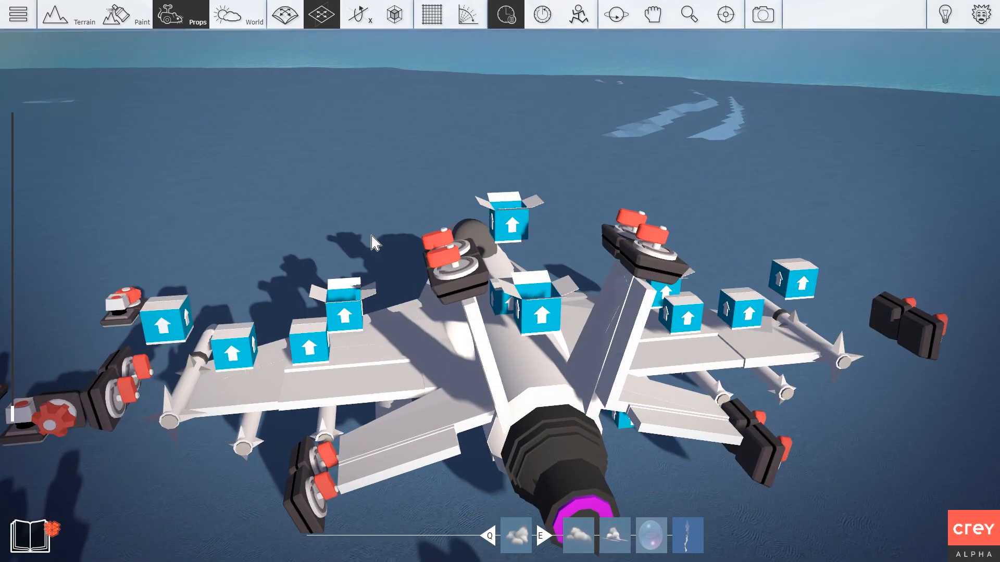
{"action": "left_click", "coordinate": [495, 265]}
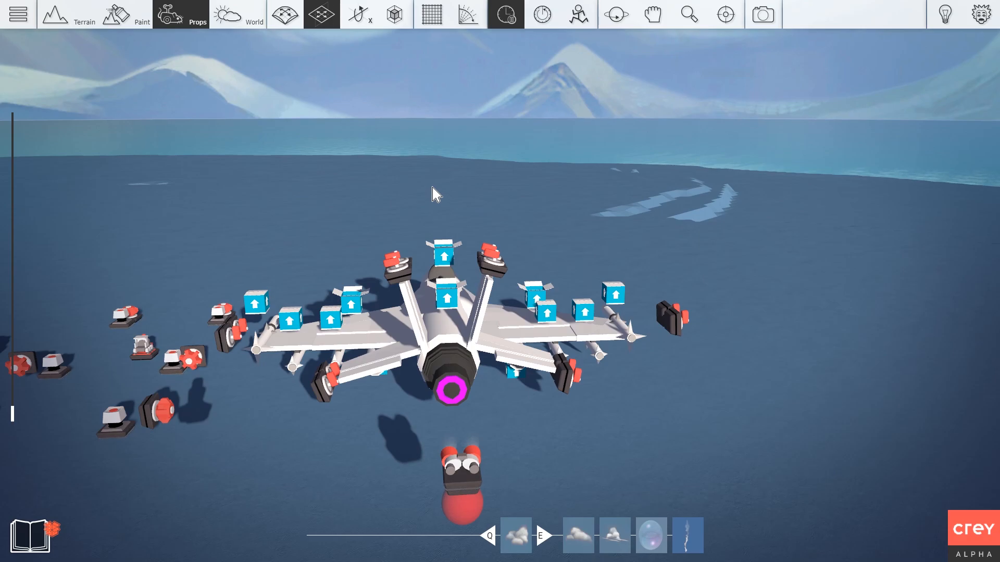
Switch on the power of the speed gadget standing among the input gadgets beside the jet
{"action": "right_click_drag", "start_coordinate": [433, 187], "coordinate": [404, 206]}
{"action": "key", "text": "a"}
{"action": "key", "text": "d"}
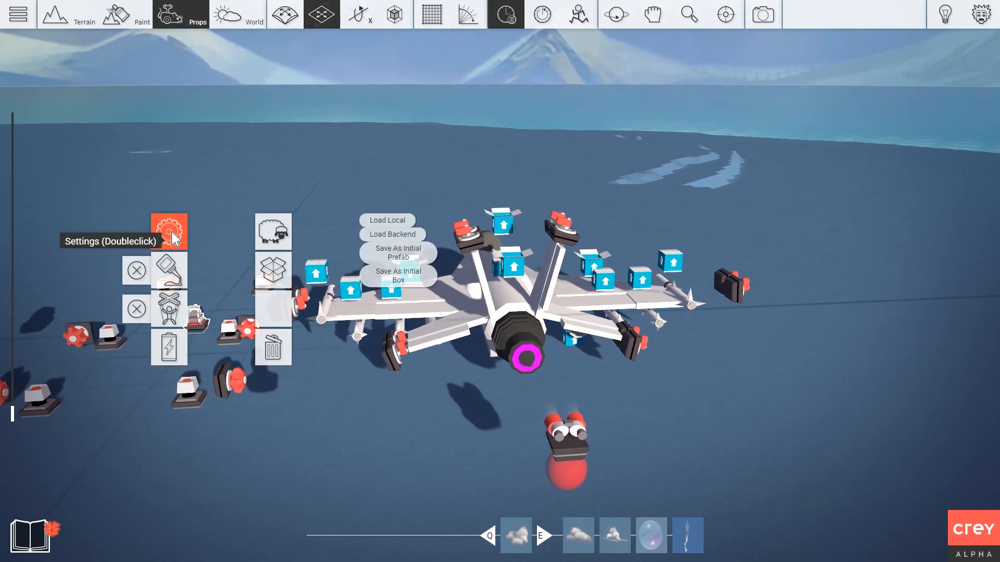
{"action": "double_click", "coordinate": [173, 239]}
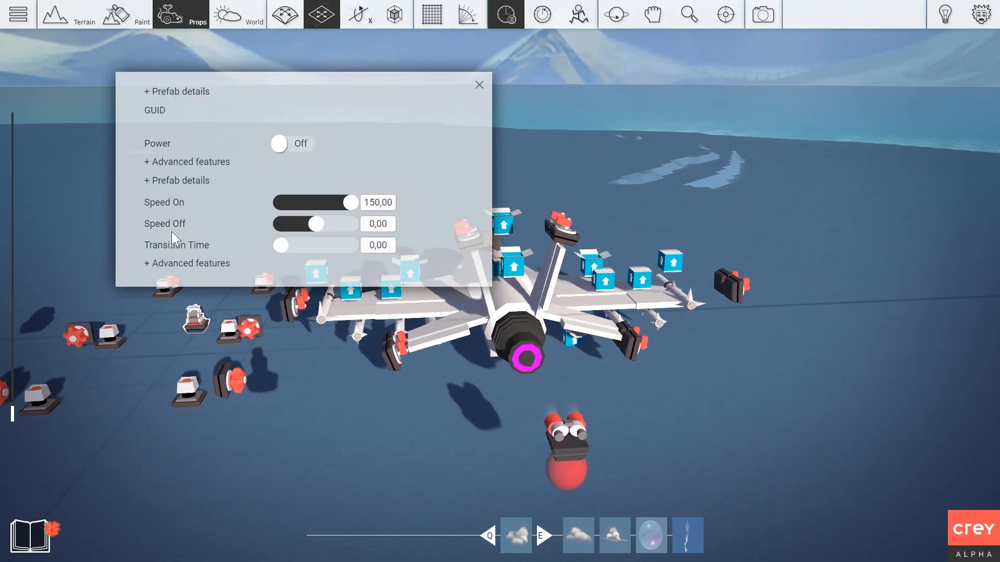
{"action": "left_click", "coordinate": [303, 145]}
{"action": "key", "text": "Escape"}
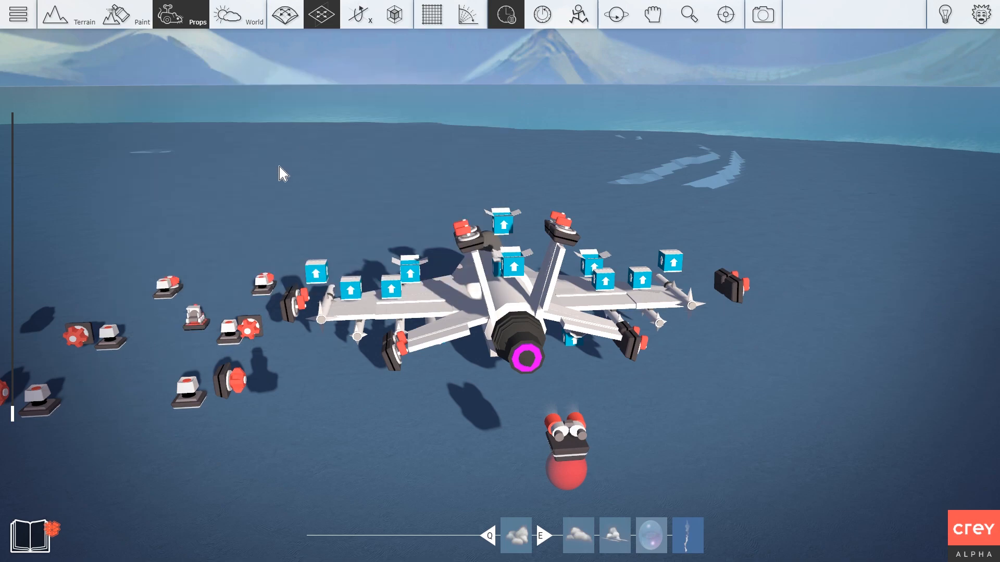
Start a play test and pitch the jet up and down to check the tail wing flaps
{"action": "key", "text": "F5"}
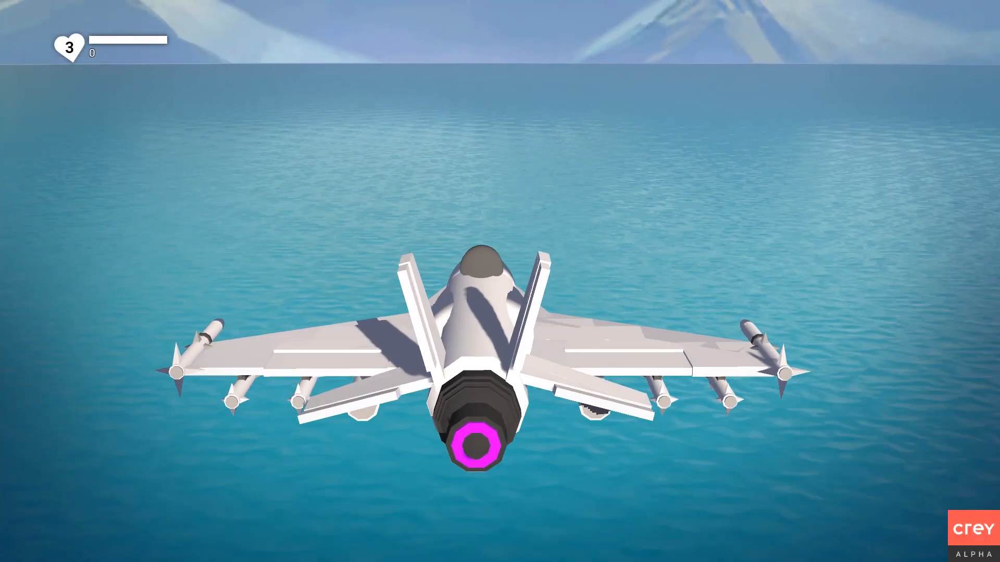
{"action": "key", "text": "s"}
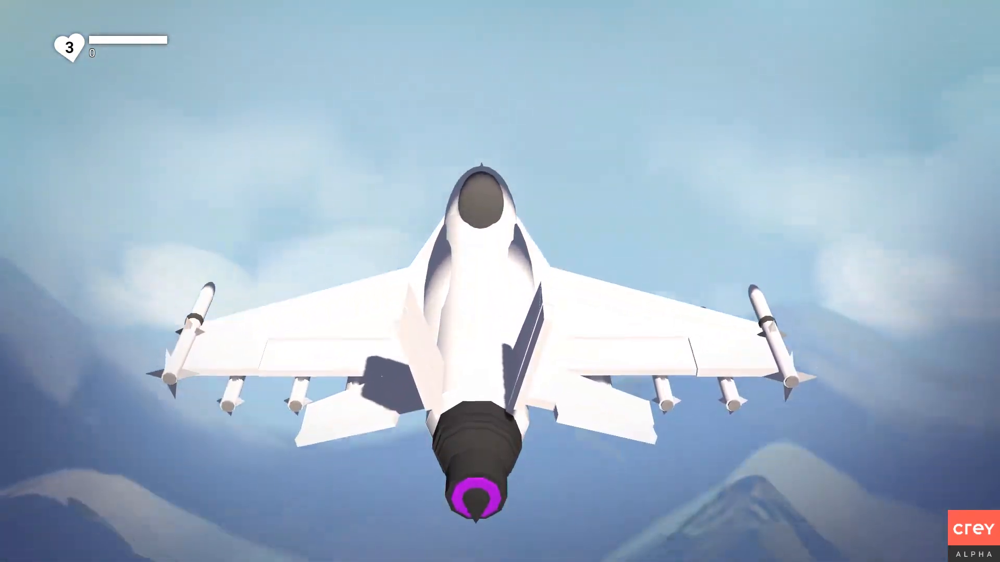
{"action": "key", "text": "w"}
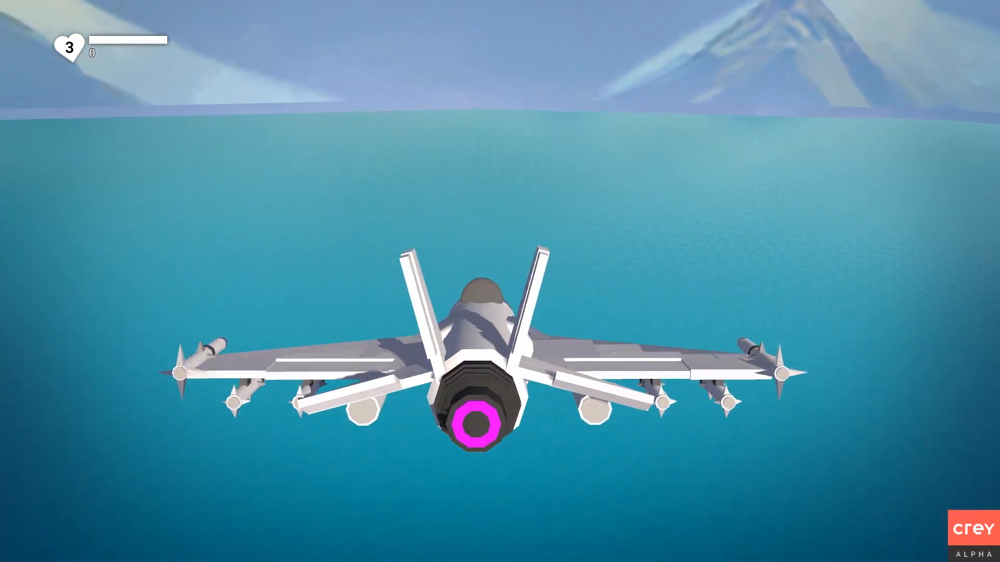
{"action": "key", "text": "s"}
{"action": "key", "text": "w"}
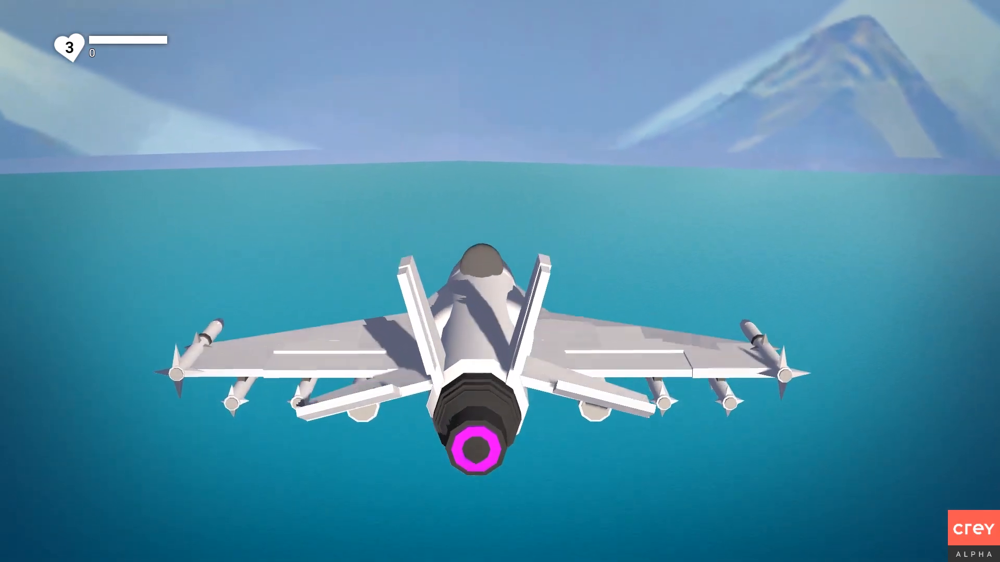
{"action": "key", "text": "s"}
Roll the jet alternately left and right to check the wing and fin flaps, then end the test and reset the scene
{"action": "key", "text": "a"}
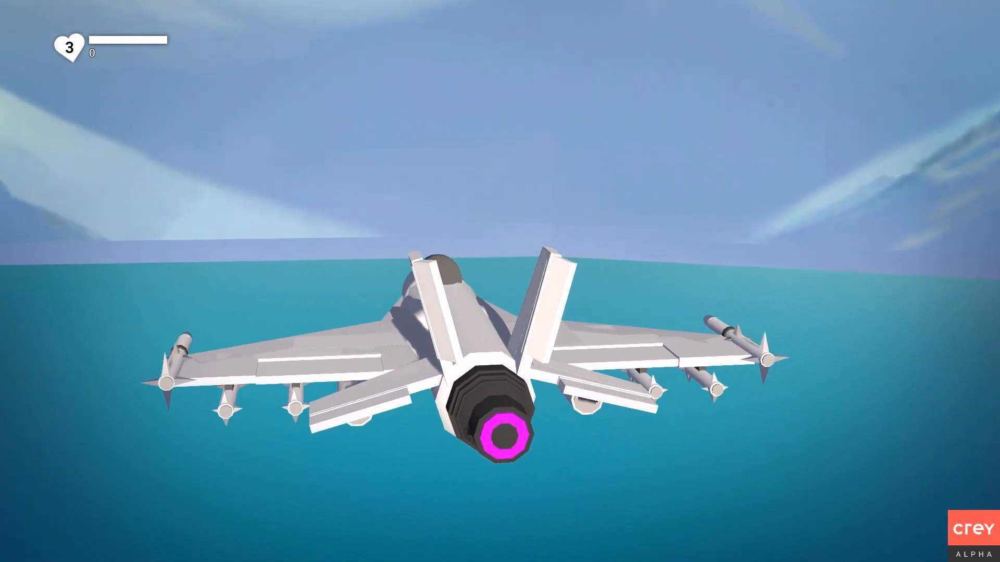
{"action": "key", "text": "d"}
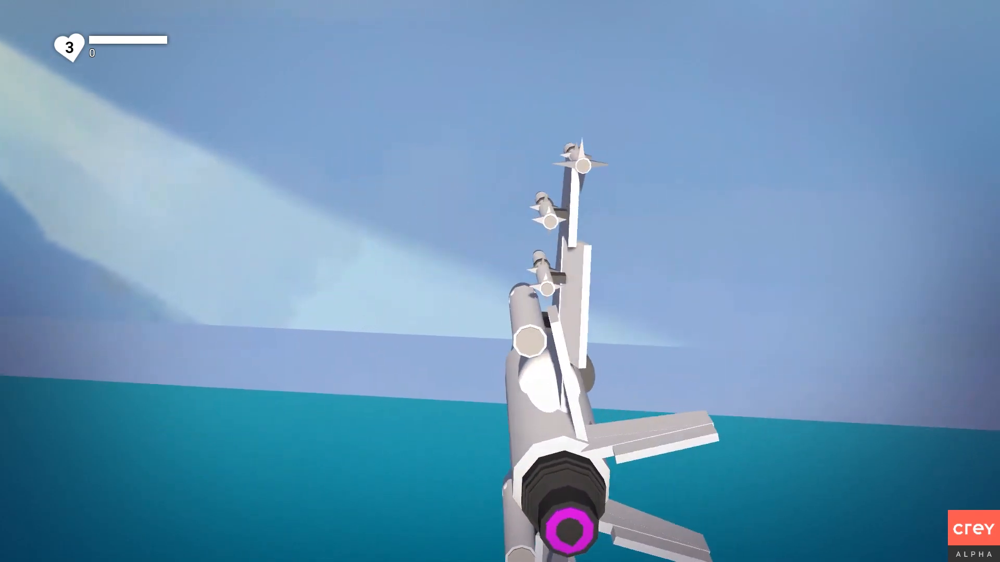
{"action": "key", "text": "a"}
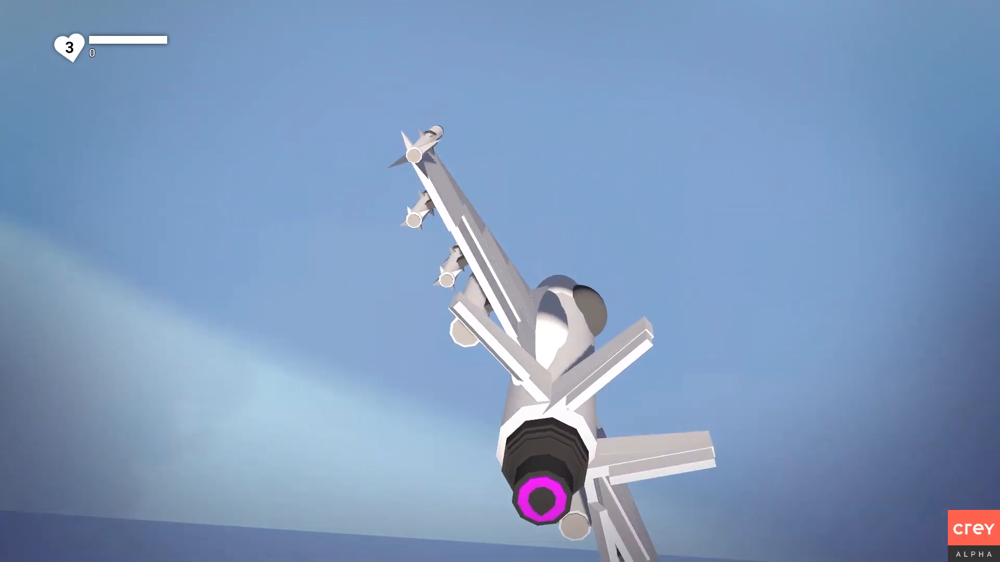
{"action": "key", "text": "d"}
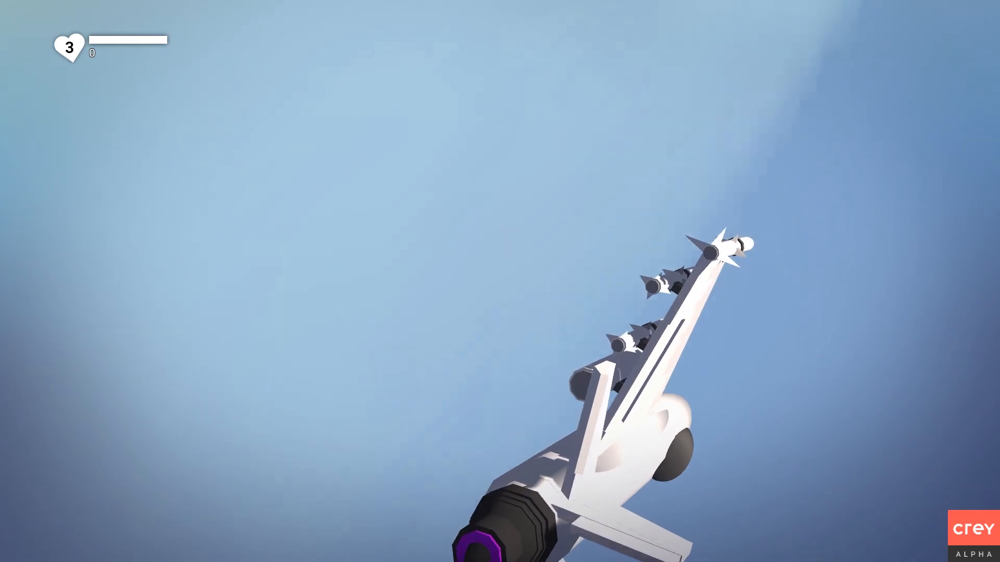
{"action": "key", "text": "d"}
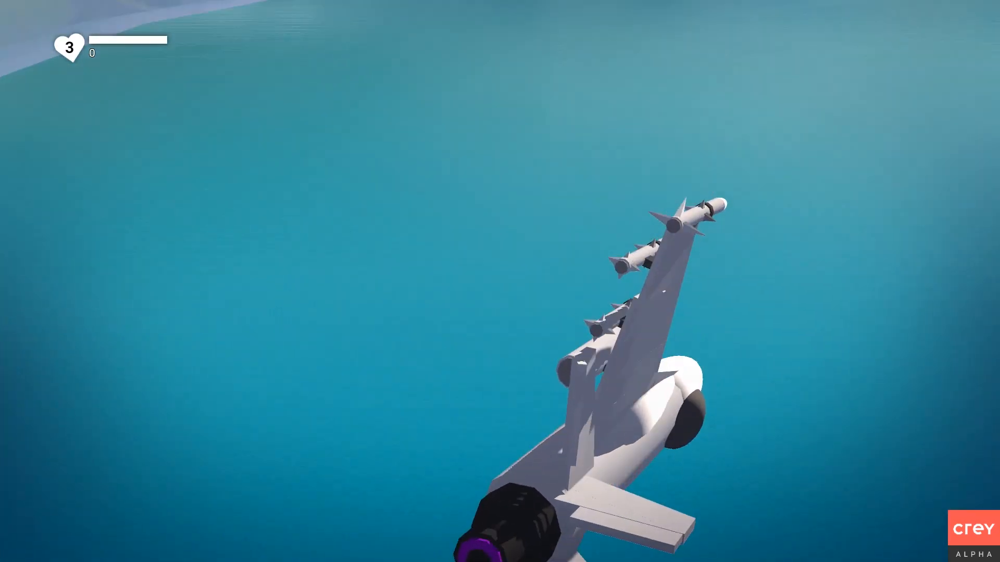
{"action": "key", "text": "a"}
{"action": "key", "text": "d"}
{"action": "key", "text": "a"}
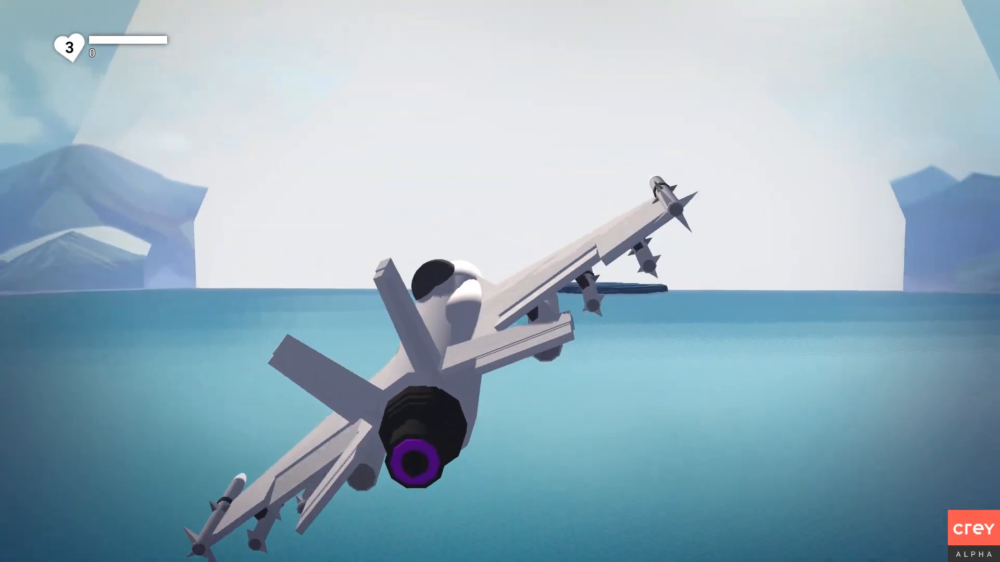
{"action": "key", "text": "d"}
{"action": "key", "text": "a"}
{"action": "key", "text": "d"}
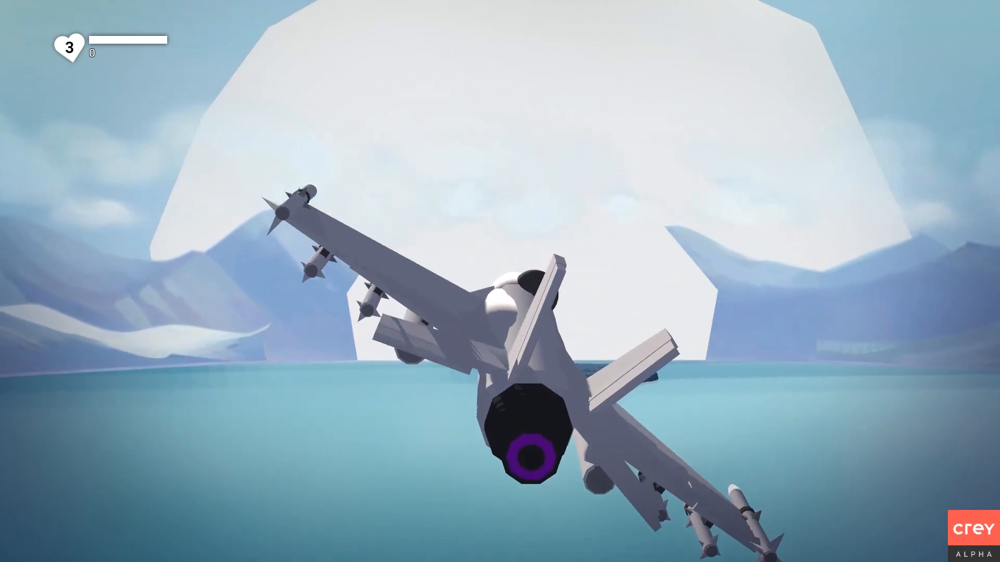
{"action": "key", "text": "a"}
{"action": "key", "text": "d"}
{"action": "key", "text": "a"}
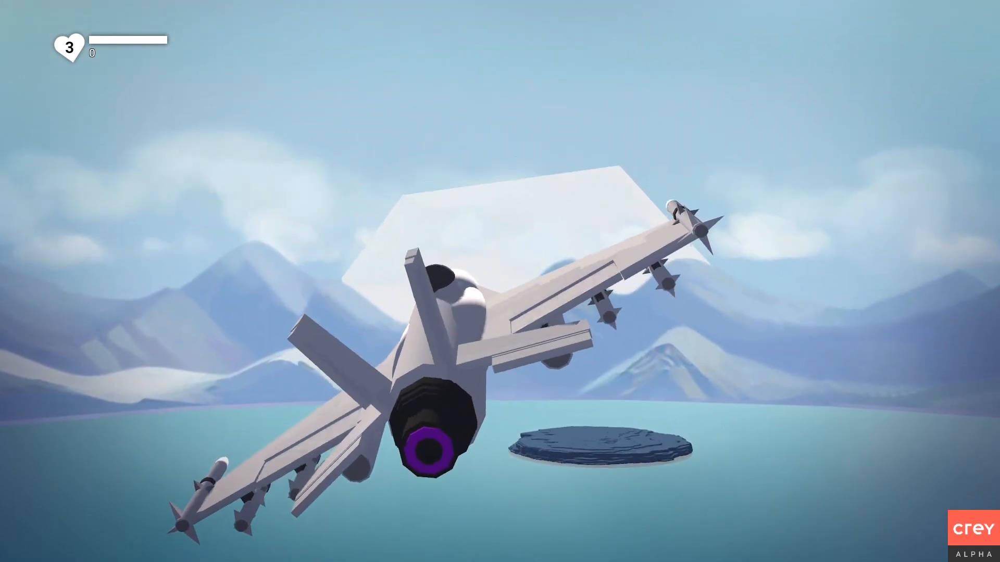
{"action": "key", "text": "d"}
{"action": "key", "text": "d"}
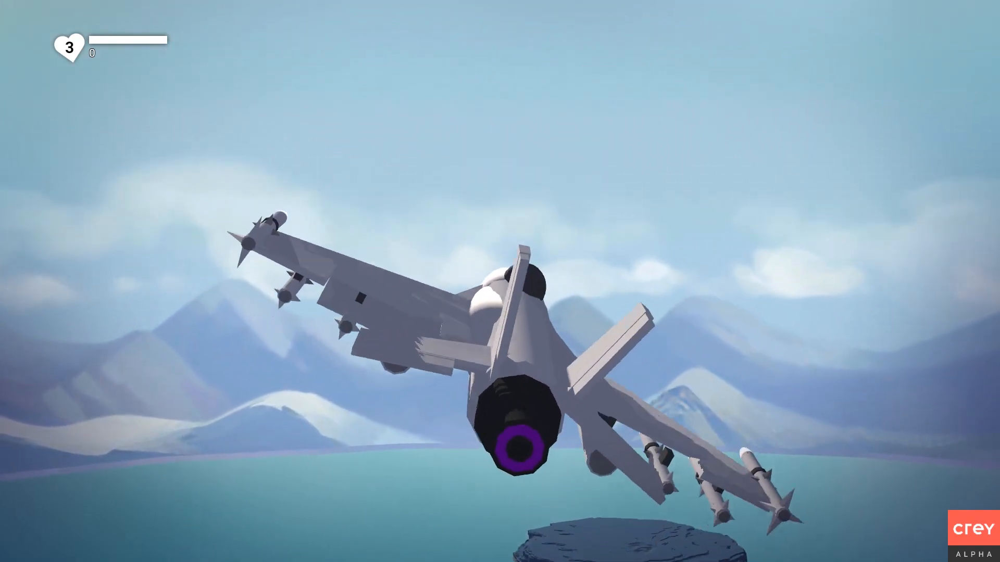
{"action": "key", "text": "a"}
{"action": "key", "text": "Escape"}
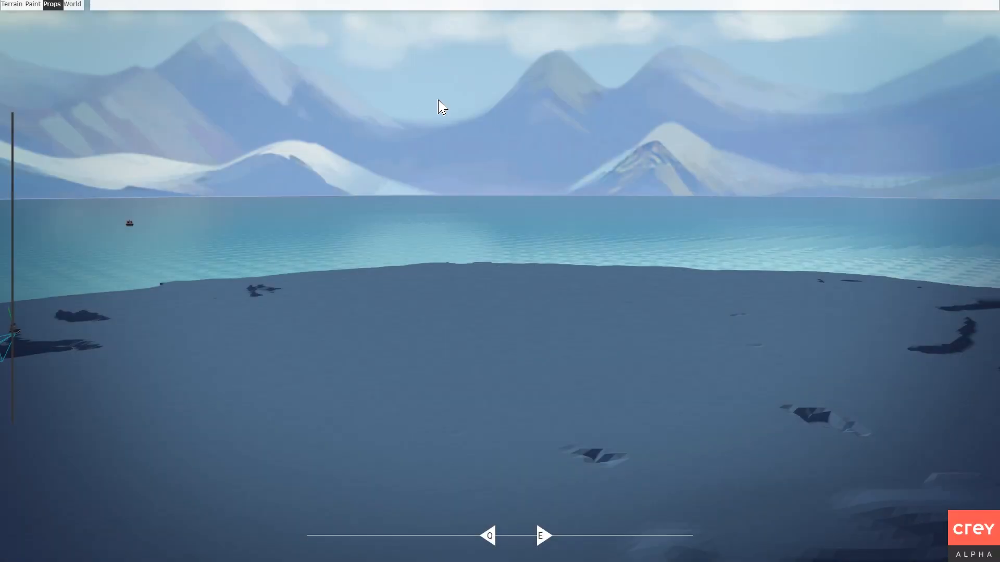
{"action": "left_click", "coordinate": [540, 23]}
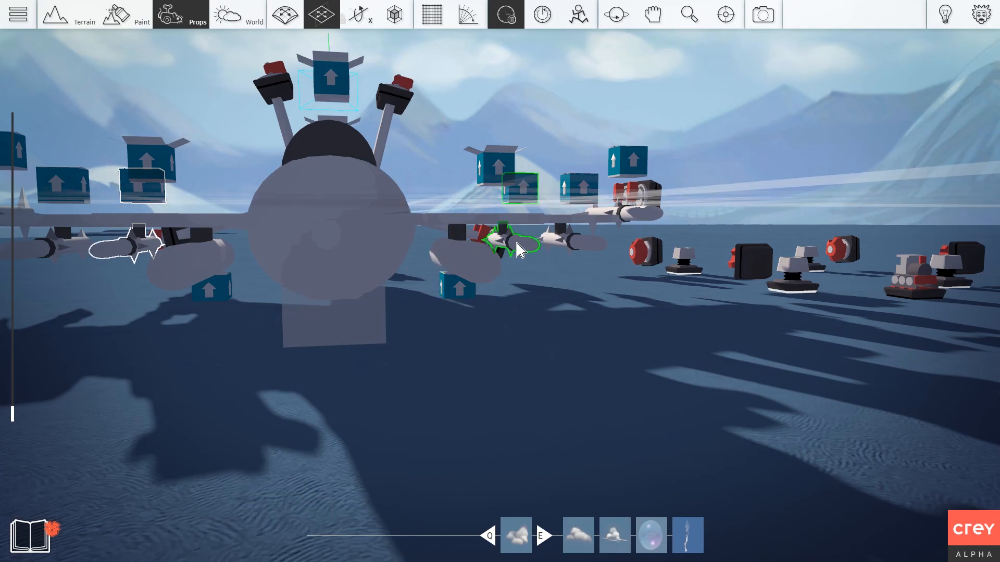
Move the inner missiles beneath both wings farther forward and adjust their height against the wing underside
{"action": "right_click_drag", "start_coordinate": [516, 244], "coordinate": [677, 222]}
{"action": "right_click_drag", "start_coordinate": [357, 337], "coordinate": [331, 372]}
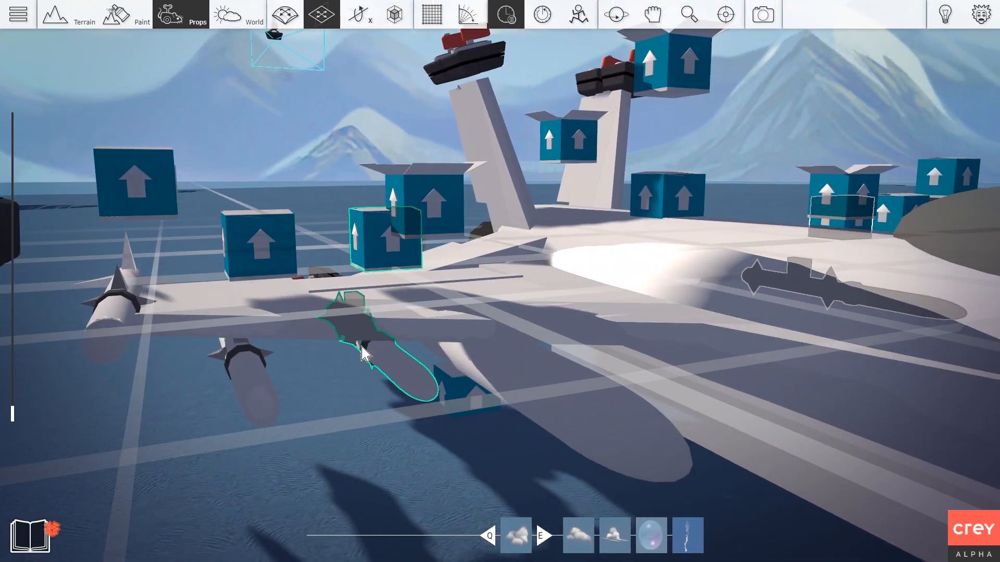
{"action": "key", "text": "shift"}
{"action": "left_click_drag", "start_coordinate": [400, 368], "coordinate": [453, 415]}
{"action": "key", "text": "space"}
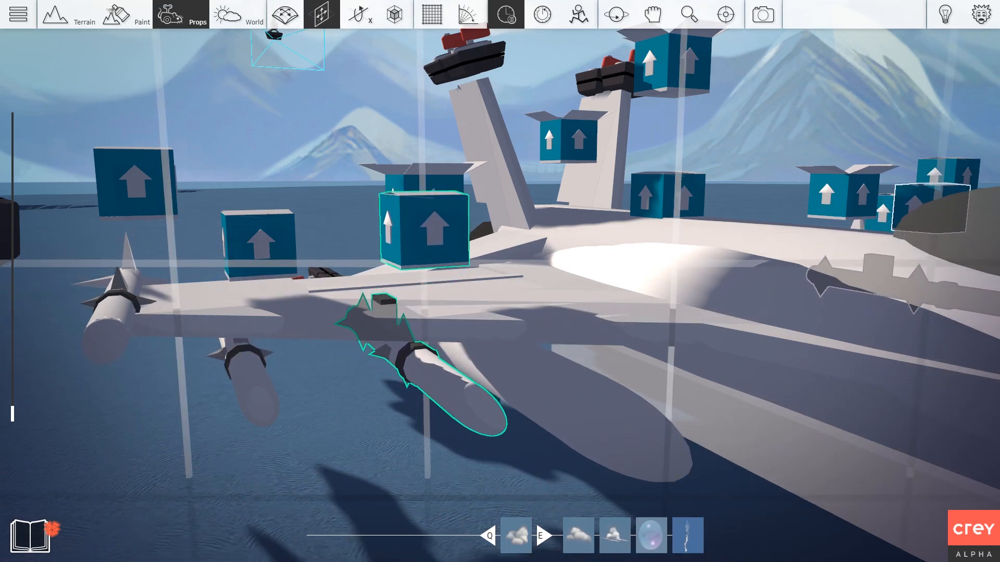
{"action": "key", "text": "space"}
{"action": "left_click_drag", "start_coordinate": [453, 416], "coordinate": [468, 431]}
{"action": "right_click_drag", "start_coordinate": [375, 468], "coordinate": [380, 429]}
Play test the jet with the repositioned missiles, rolling it left and right in flight
{"action": "key", "text": "a"}
{"action": "key", "text": "Tab"}
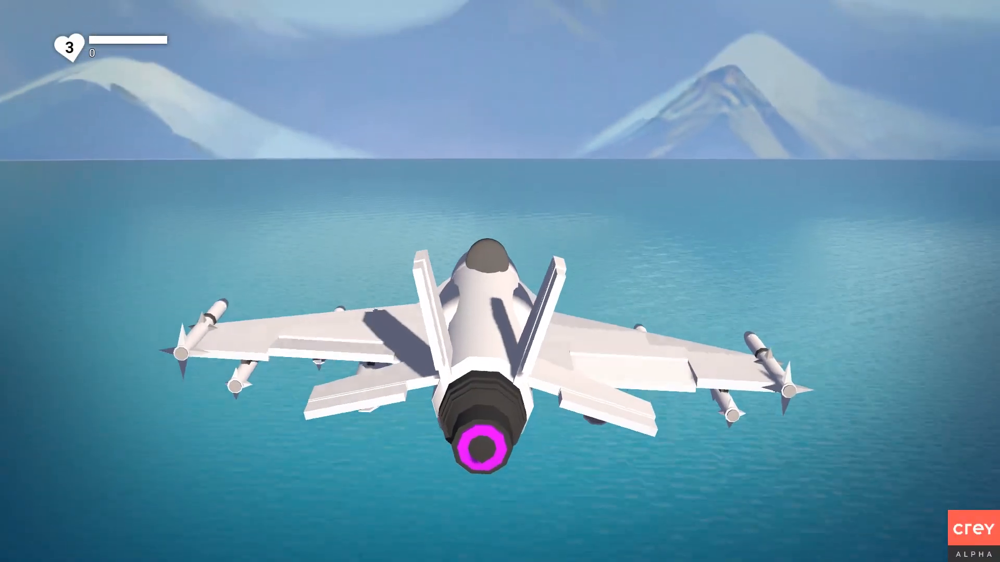
{"action": "key", "text": "d"}
{"action": "key", "text": "a"}
{"action": "key", "text": "d"}
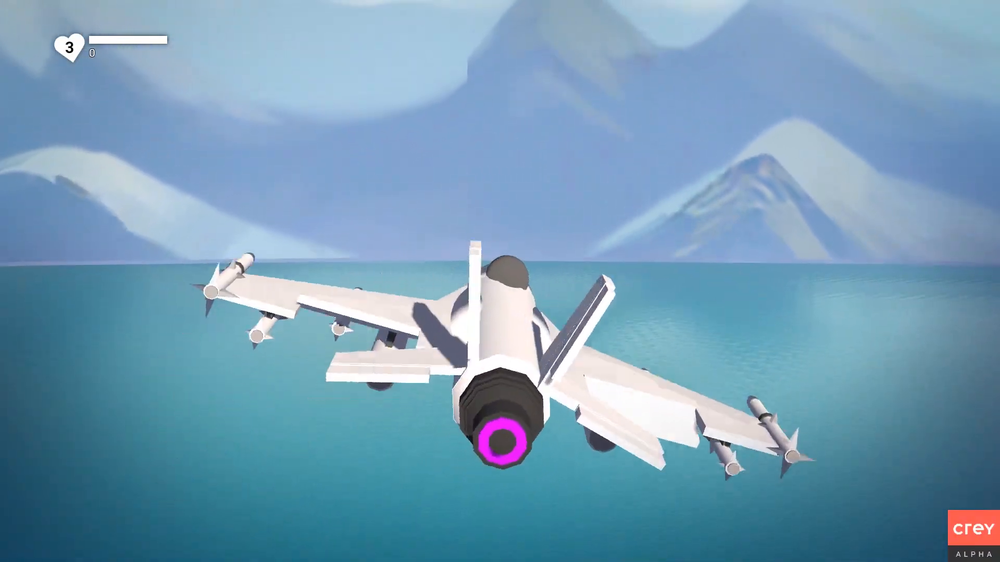
{"action": "key", "text": "a"}
{"action": "key", "text": "d"}
{"action": "key", "text": "a"}
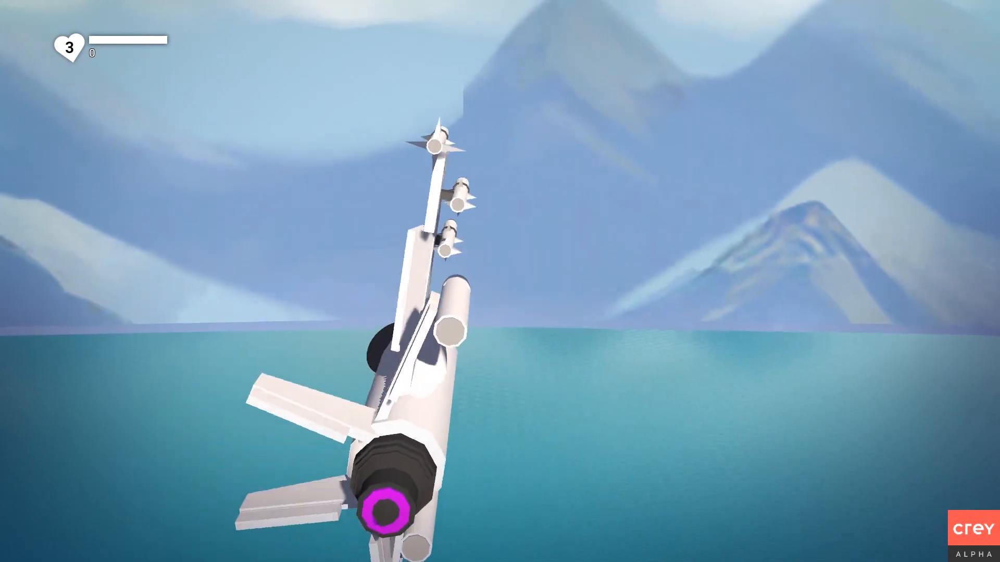
{"action": "key", "text": "a"}
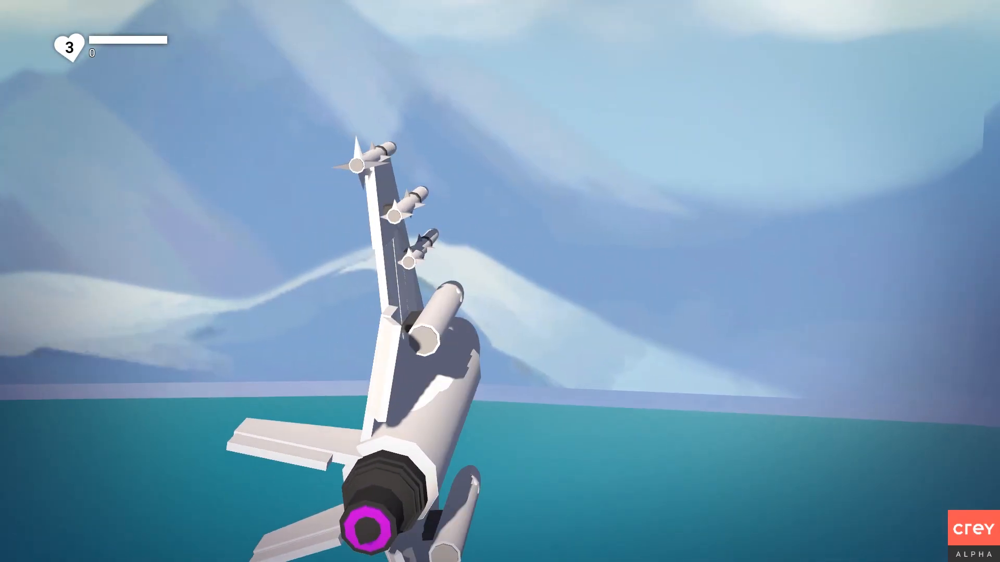
{"action": "key", "text": "d"}
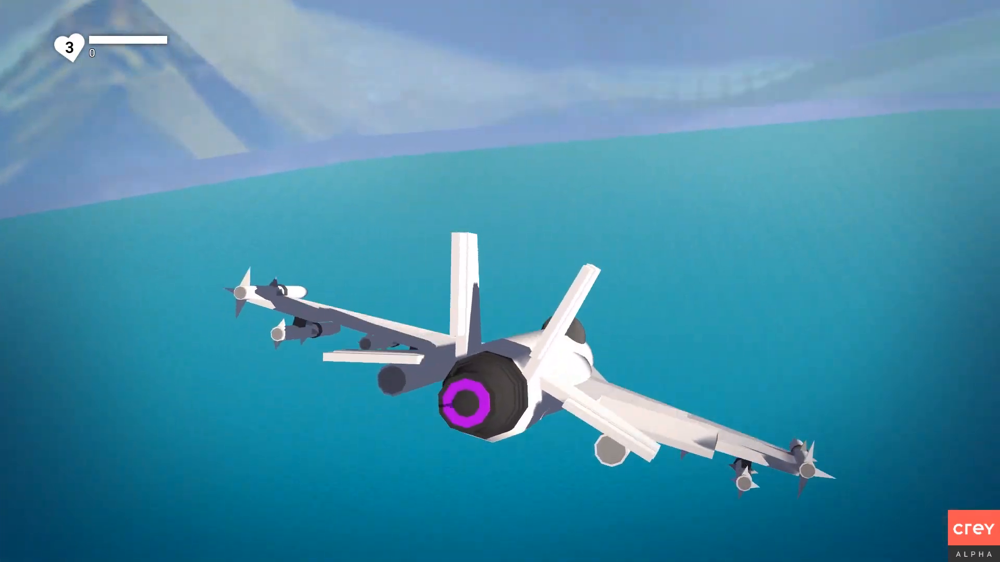
Leave the test flight, pause the simulation and return to the parked jet
{"action": "key", "text": "s"}
{"action": "key", "text": "Tab"}
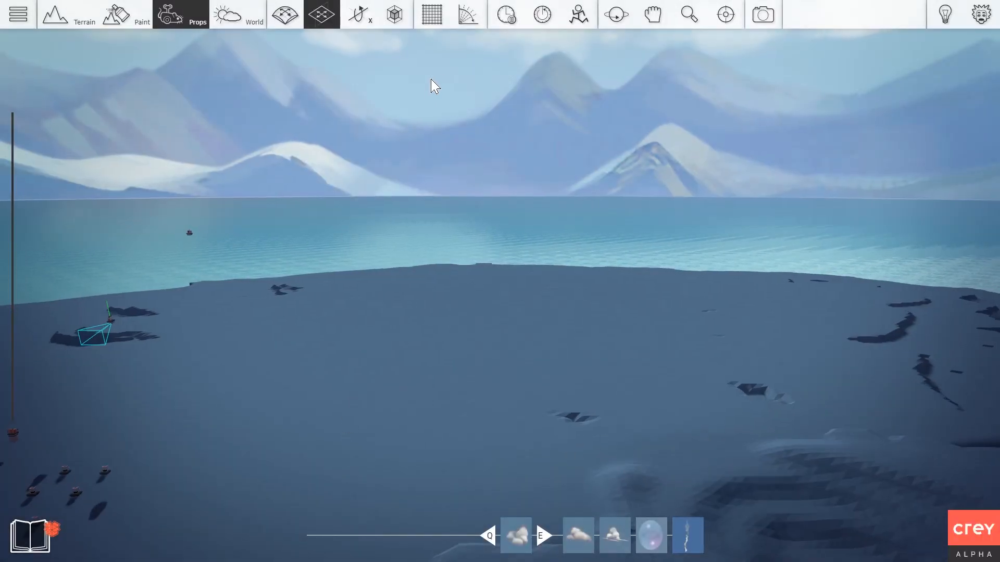
{"action": "left_click", "coordinate": [504, 16]}
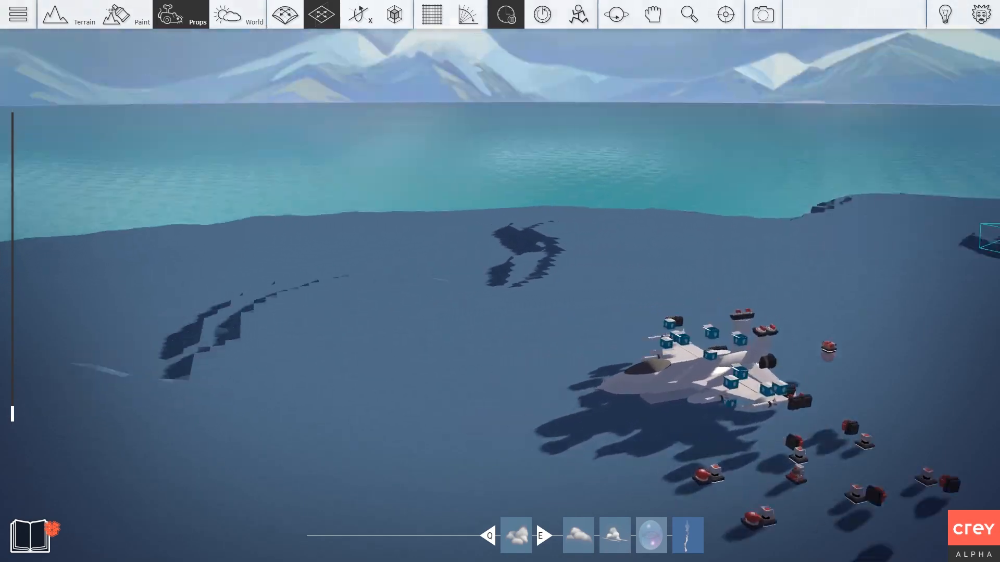
{"action": "key", "text": "w"}
{"action": "mouse_move", "coordinate": [490, 223]}
{"action": "right_mouse_down"}
{"action": "mouse_move", "coordinate": [678, 234]}
{"action": "mouse_move", "coordinate": [490, 223]}
{"action": "right_mouse_up"}
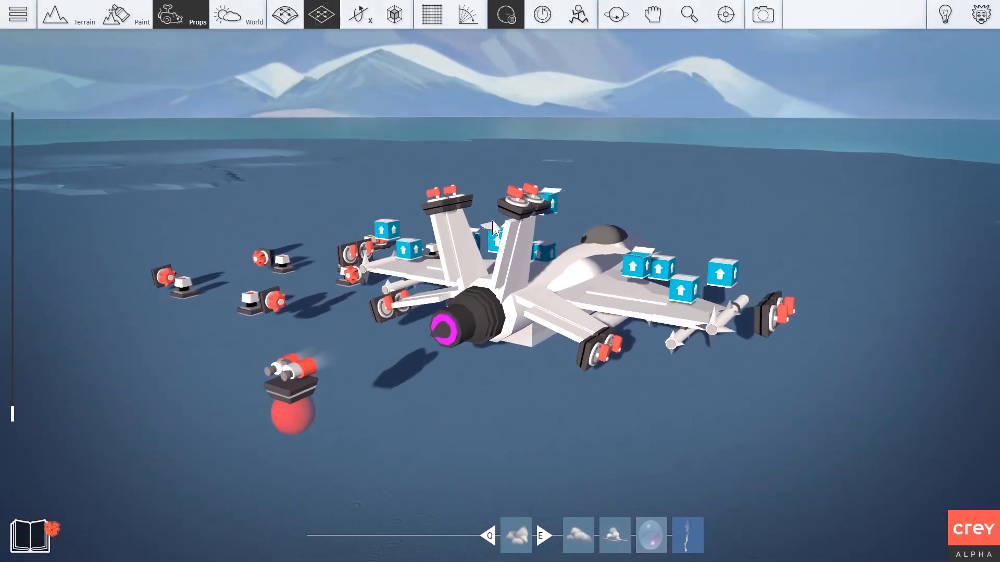
Open the boxes grouping the jet's tail and wing parts
{"action": "left_click", "coordinate": [491, 233]}
{"action": "right_click", "coordinate": [488, 233]}
{"action": "left_click", "coordinate": [536, 199]}
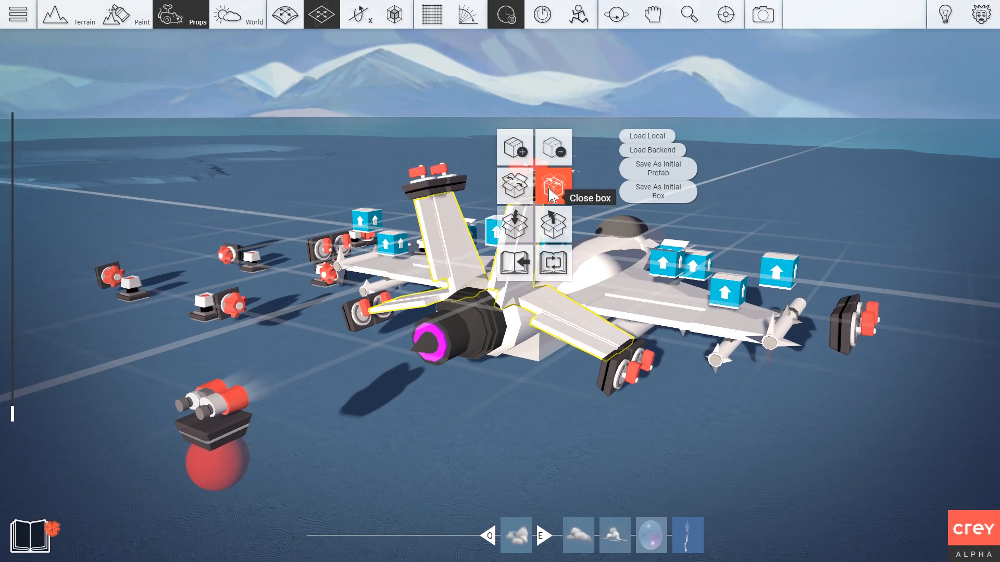
{"action": "left_click", "coordinate": [651, 262]}
{"action": "key", "text": "w"}
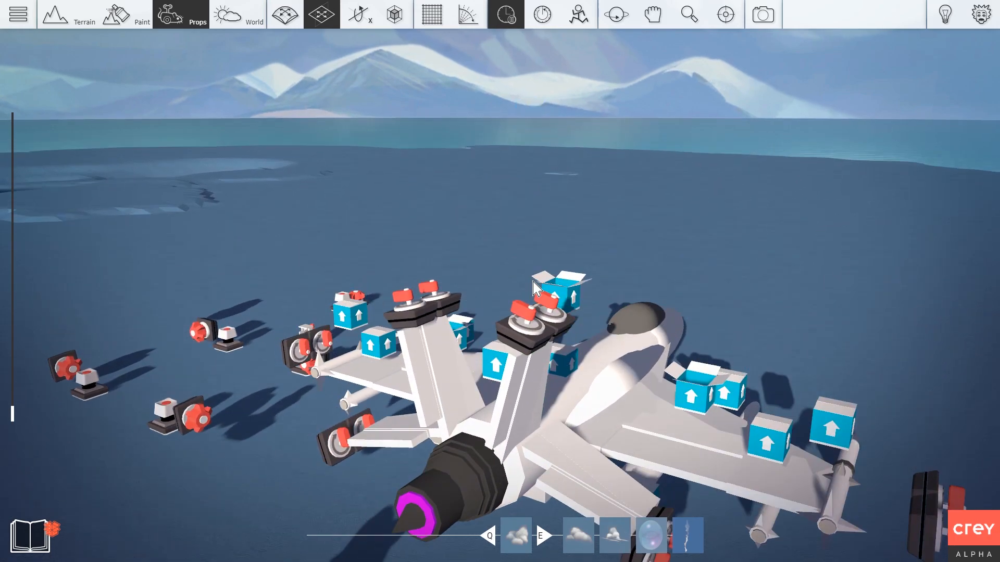
Pick the Cone primitive from the CREY props and place it at the rear of the jet
{"action": "right_click_drag", "start_coordinate": [528, 292], "coordinate": [528, 341]}
{"action": "key", "text": "s"}
{"action": "key", "text": "a"}
{"action": "key", "text": "Tab"}
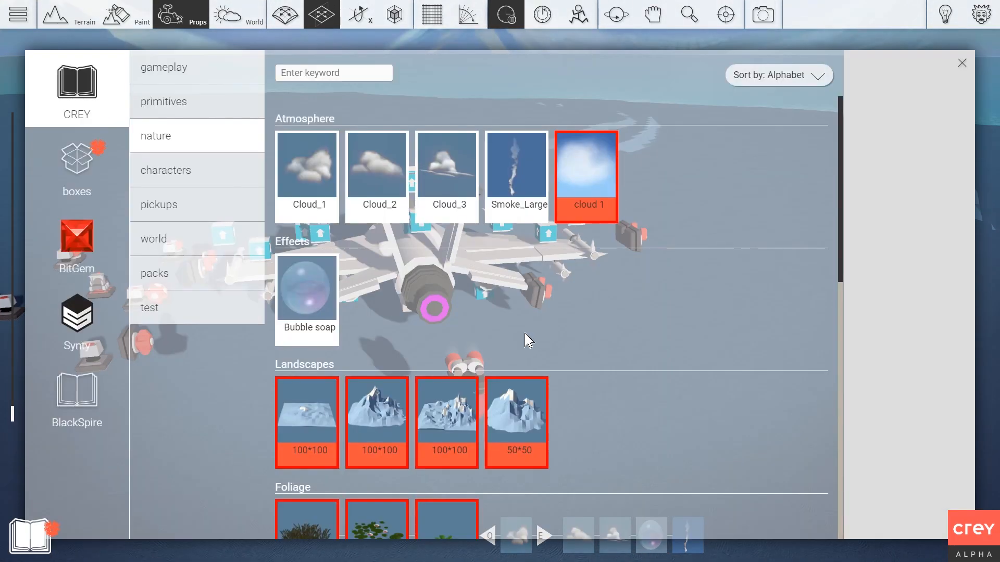
{"action": "left_click", "coordinate": [161, 98]}
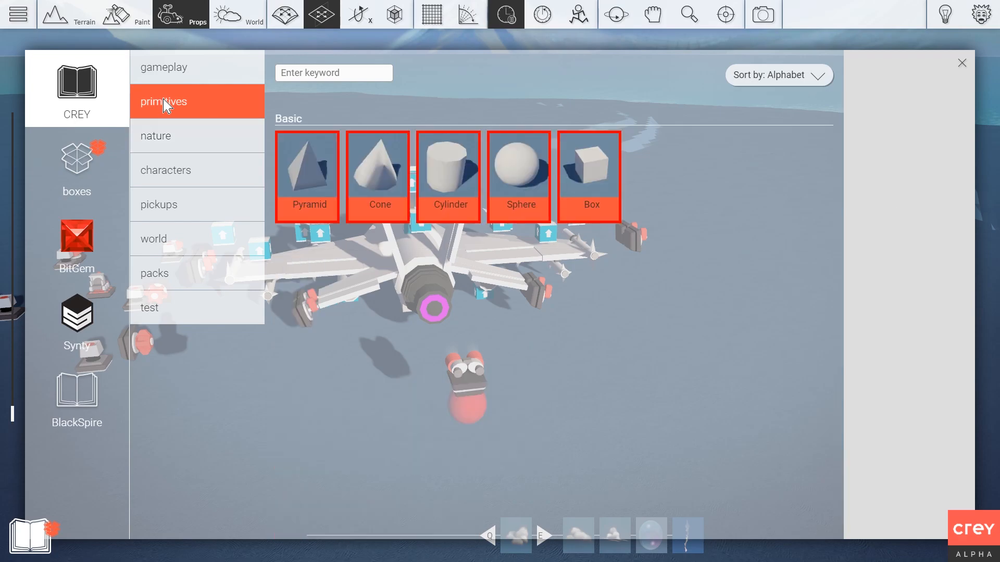
{"action": "left_click", "coordinate": [372, 174]}
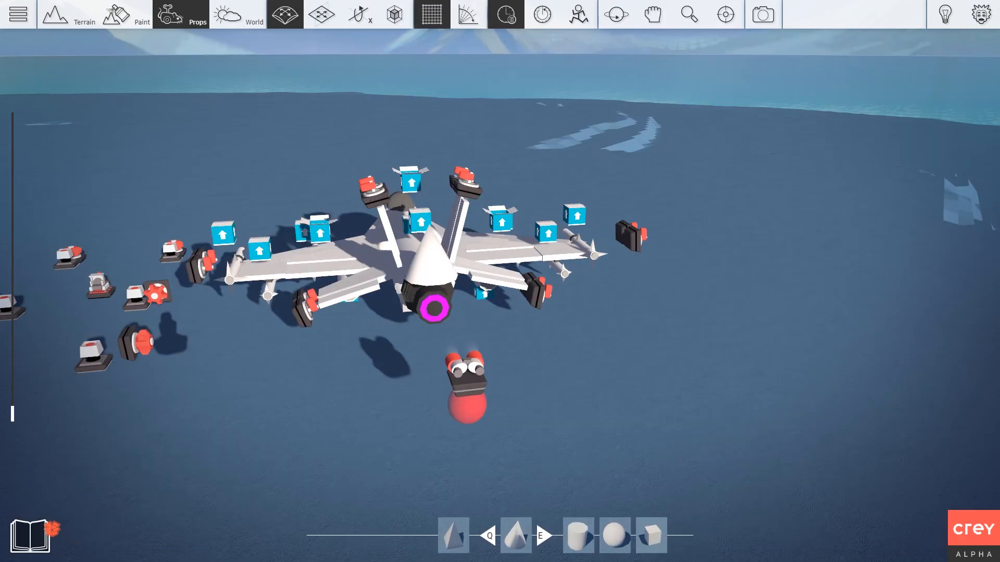
Rotate the cone so its tip points straight backward from the jet's engine
{"action": "key", "text": "r"}
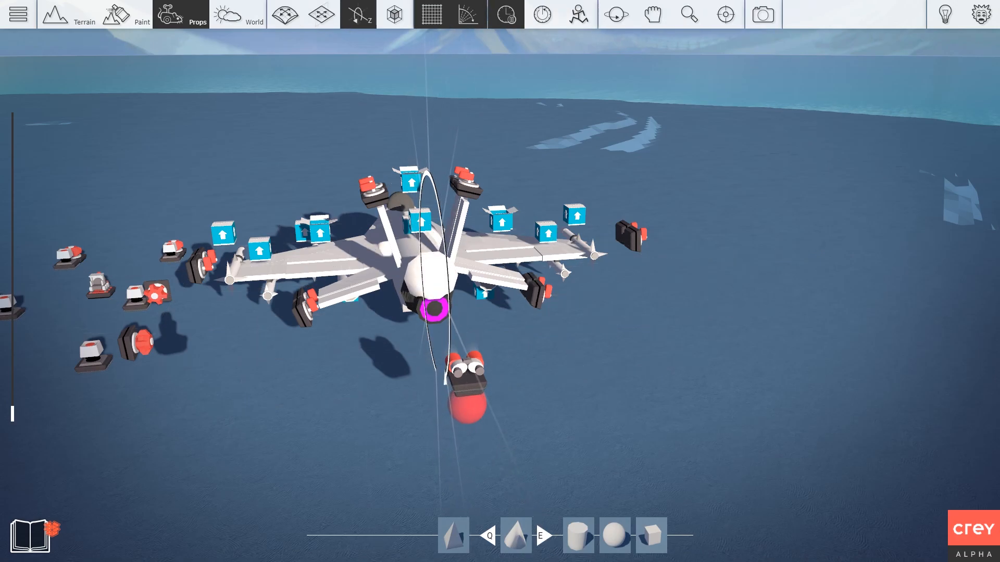
{"action": "key", "text": "r"}
{"action": "key", "text": "w"}
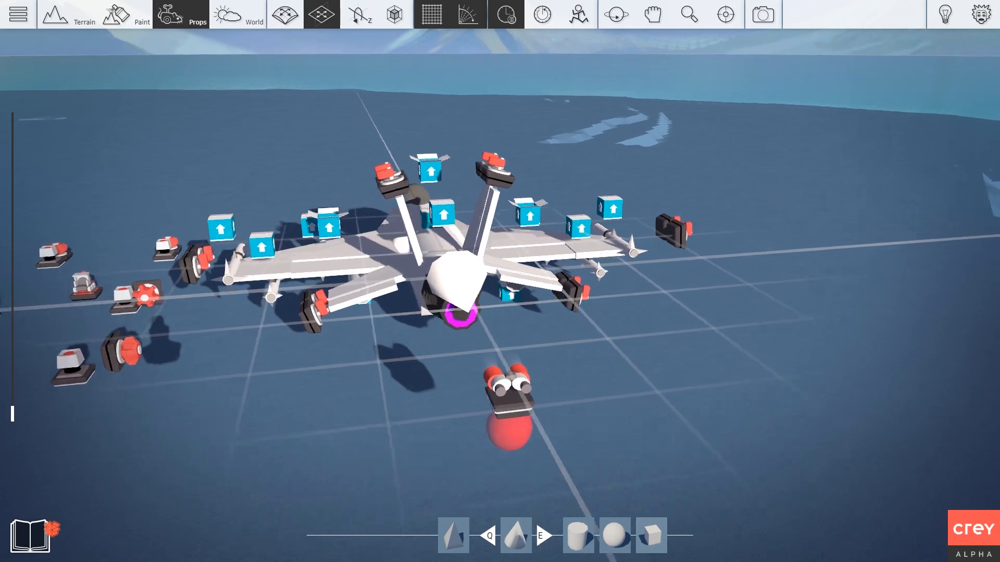
{"action": "right_click_drag", "start_coordinate": [433, 287], "coordinate": [573, 240]}
{"action": "key", "text": "a"}
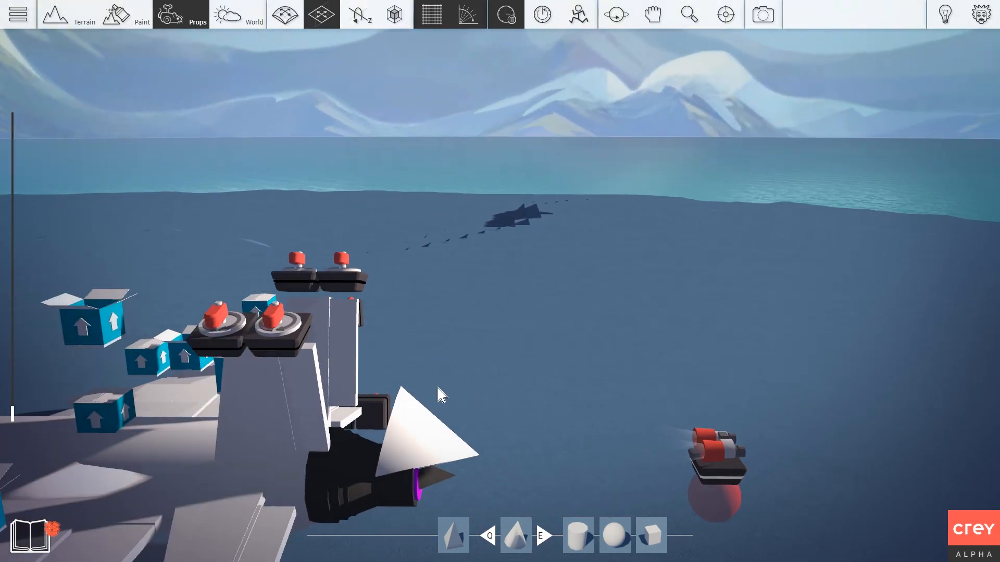
{"action": "key", "text": "r"}
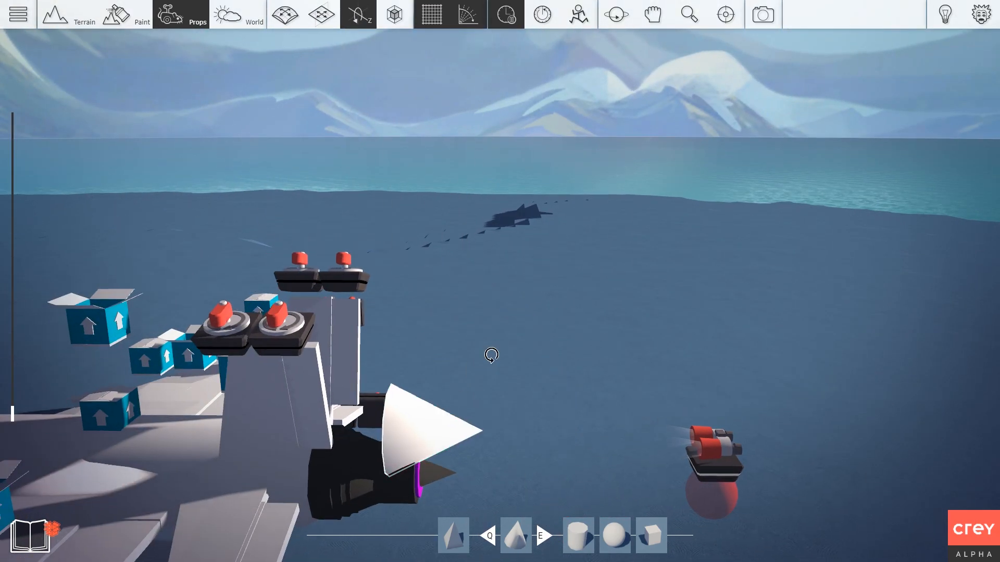
Line the cone up behind the engine nozzle and scale it down to roughly the nozzle's width
{"action": "scroll", "coordinate": [492, 357], "scroll_direction": "down", "scroll_amount": 2}
{"action": "key", "text": "2"}
{"action": "left_click_drag", "start_coordinate": [452, 404], "coordinate": [491, 441]}
{"action": "key", "text": "2"}
{"action": "key", "text": "4"}
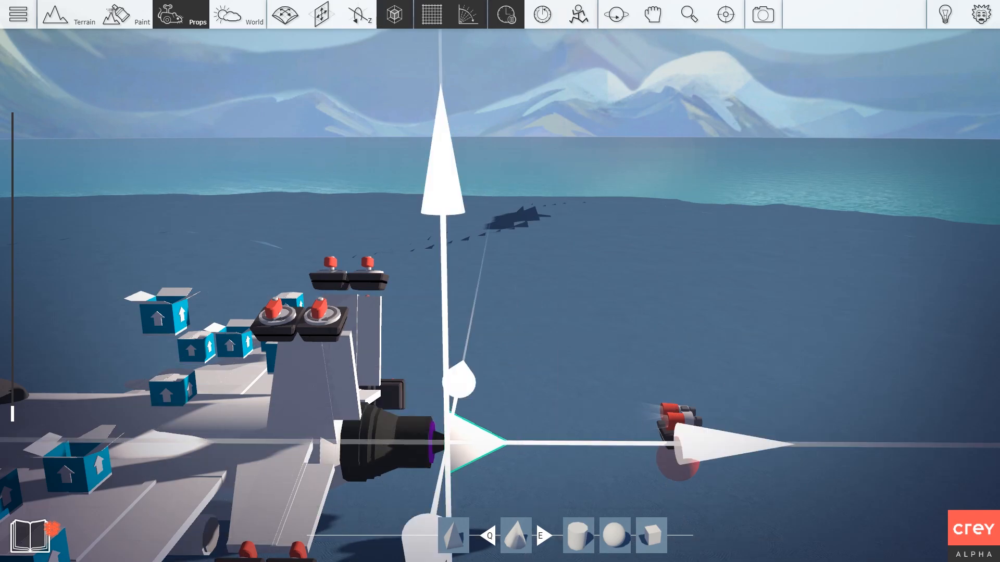
{"action": "key", "text": "2"}
{"action": "key", "text": "2"}
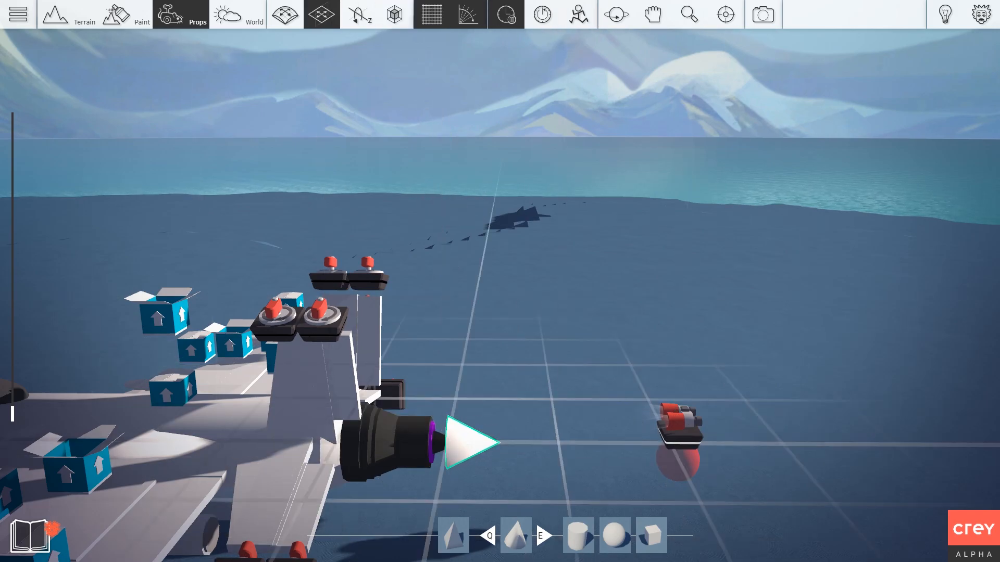
Turn off grid snapping and move the cone's base flush against the end of the nozzle
{"action": "key", "text": "g"}
{"action": "left_click_drag", "start_coordinate": [471, 442], "coordinate": [456, 441]}
{"action": "key", "text": "3"}
{"action": "key", "text": "3"}
{"action": "key", "text": "4"}
{"action": "key", "text": "2"}
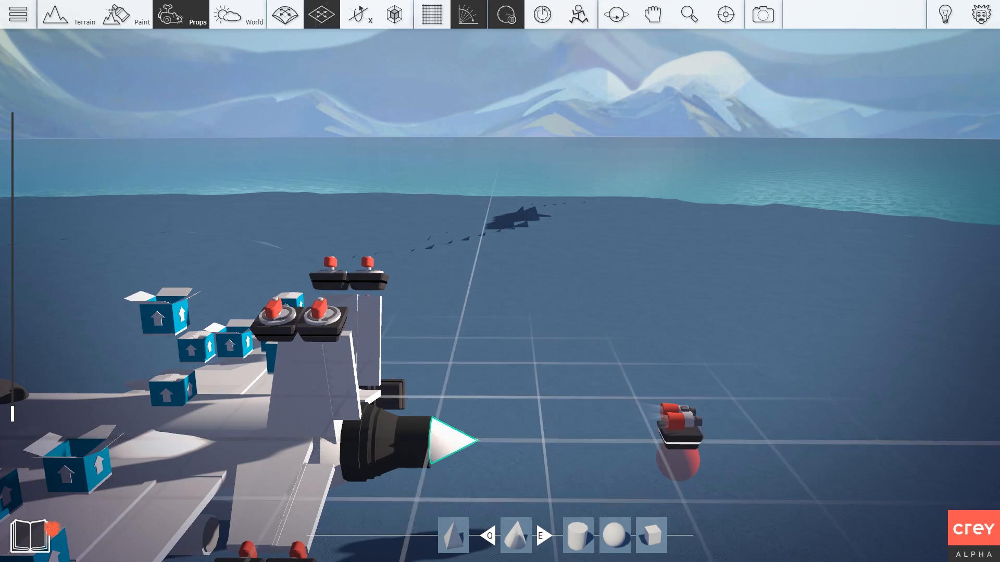
Stretch the cone backward into a long exhaust flame with a height of about 6.7
{"action": "key", "text": "4"}
{"action": "key", "text": "2"}
{"action": "key", "text": "2"}
{"action": "key", "text": "4"}
{"action": "key", "text": "4"}
{"action": "key", "text": "4"}
{"action": "key", "text": "4"}
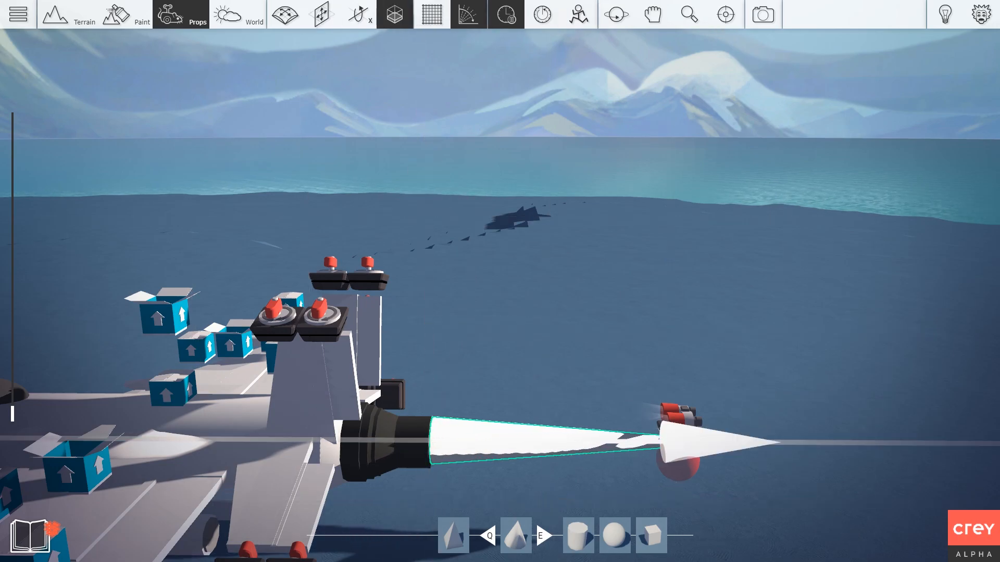
{"action": "left_click_drag", "start_coordinate": [817, 443], "coordinate": [999, 445]}
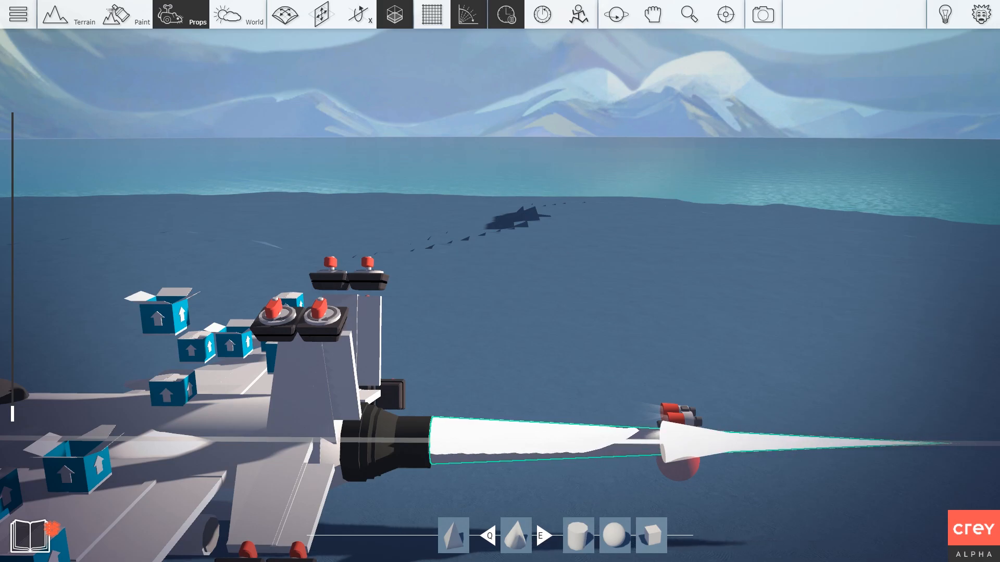
Centre the stretched cone on the engine nozzle by moving it in the vertical plane
{"action": "key", "text": "d"}
{"action": "right_click_drag", "start_coordinate": [496, 292], "coordinate": [508, 370]}
{"action": "key", "text": "w"}
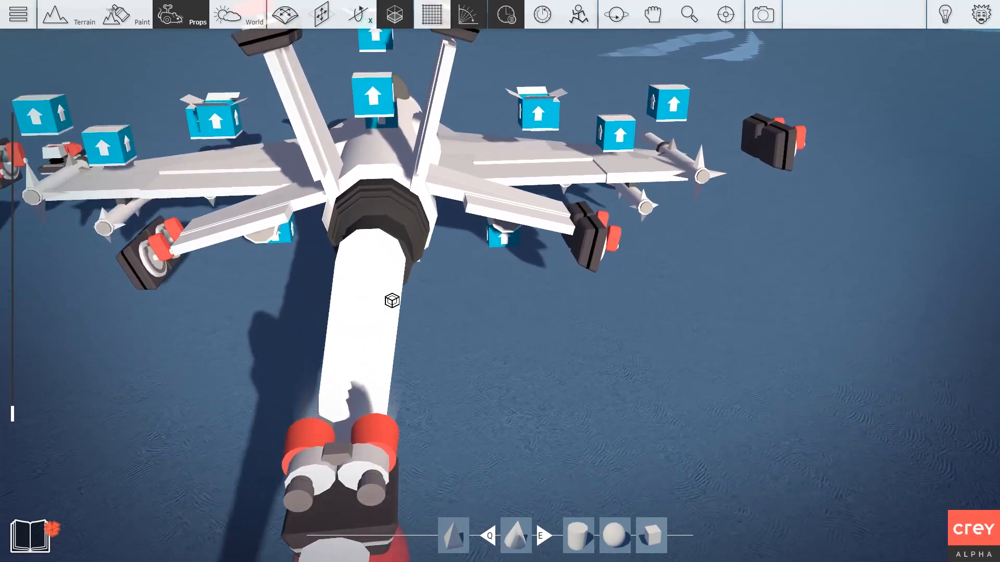
{"action": "key", "text": "2"}
{"action": "key", "text": "2"}
{"action": "key", "text": "2"}
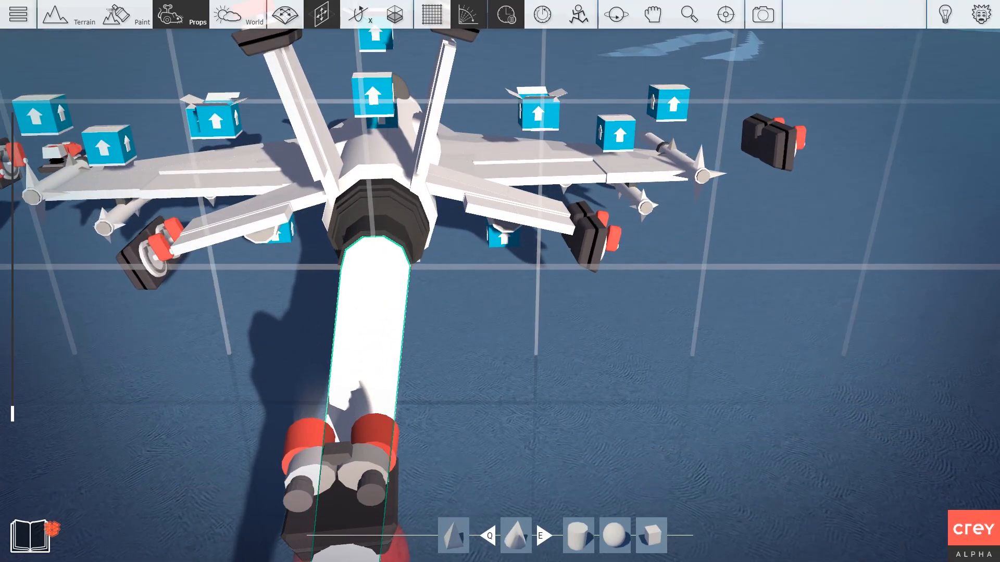
Open the box grouping the engine parts so the nozzle pieces can be selected individually
{"action": "key", "text": "d"}
{"action": "right_click_drag", "start_coordinate": [380, 299], "coordinate": [183, 179]}
{"action": "scroll", "coordinate": [567, 209], "scroll_direction": "down", "scroll_amount": 3}
{"action": "middle_click_drag", "start_coordinate": [567, 209], "coordinate": [572, 339]}
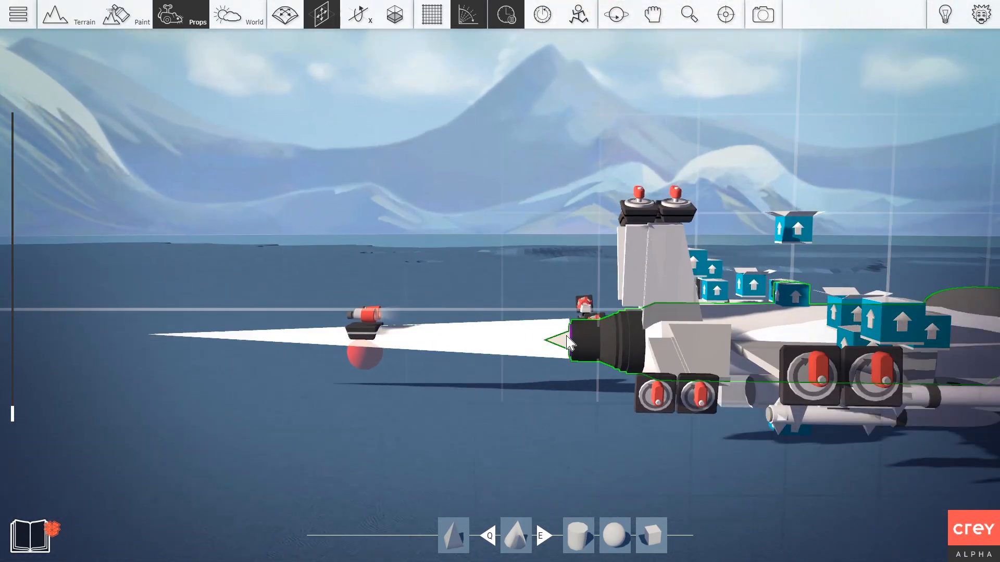
{"action": "scroll", "coordinate": [542, 349], "scroll_direction": "up", "scroll_amount": 5}
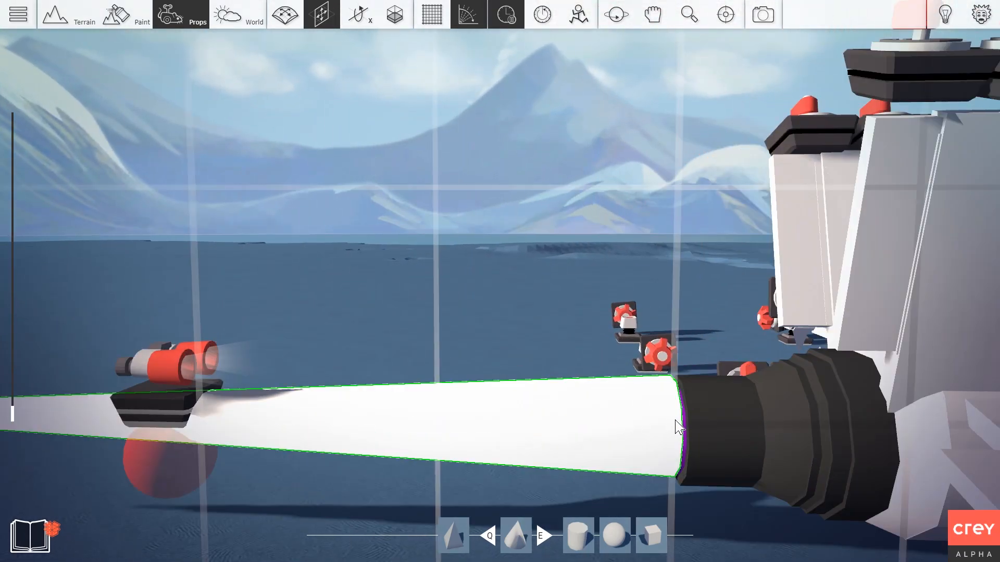
{"action": "left_click", "coordinate": [685, 433]}
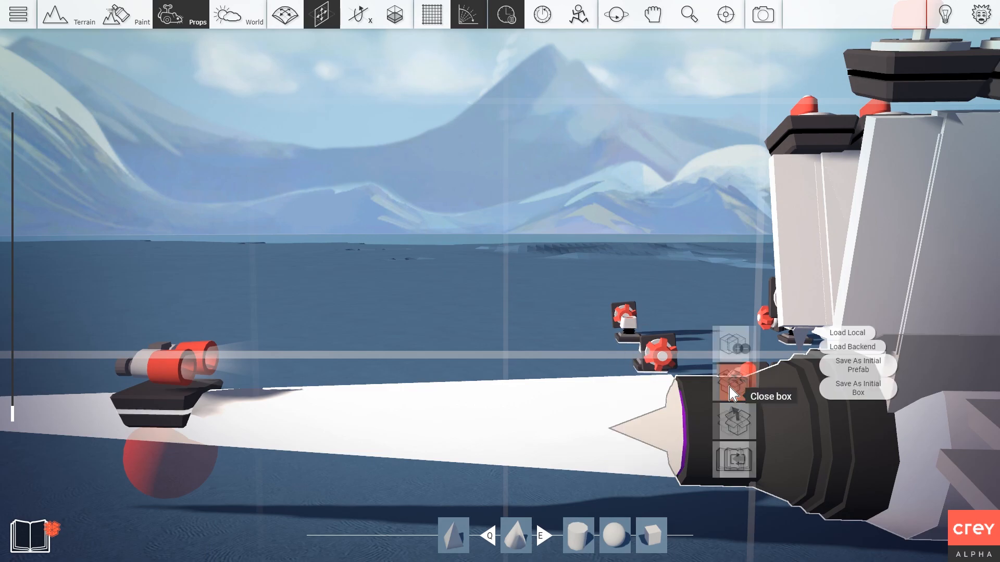
{"action": "left_click", "coordinate": [721, 386]}
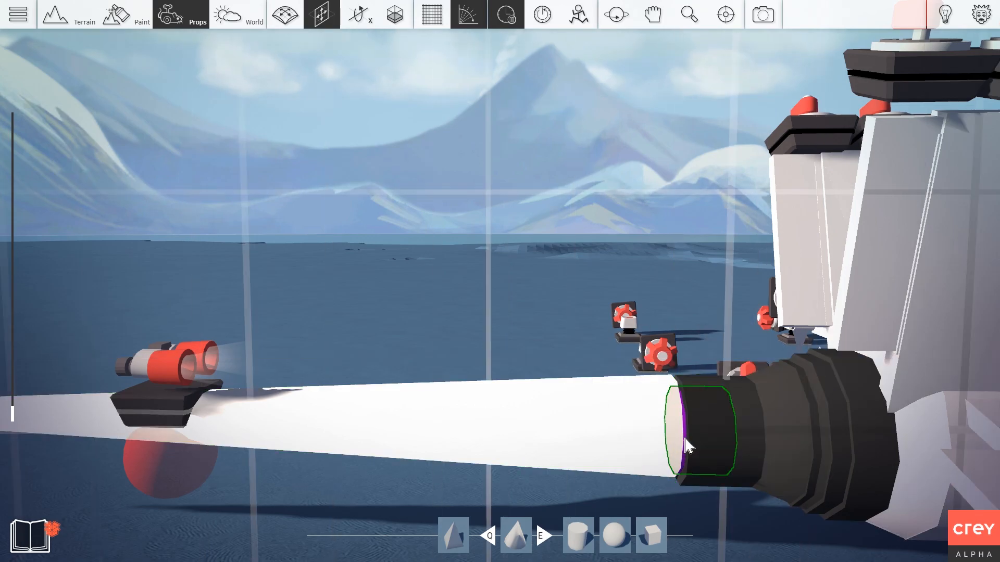
Copy the colour code 8700ff from the properties of the purple cylinder inside the nozzle
{"action": "right_click_drag", "start_coordinate": [685, 439], "coordinate": [398, 370]}
{"action": "key", "text": "w"}
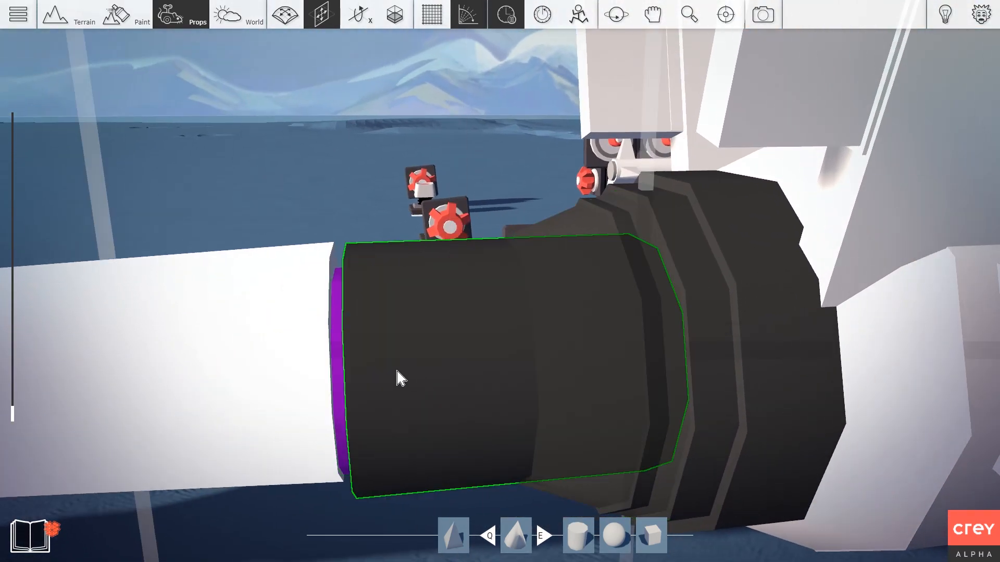
{"action": "left_click", "coordinate": [339, 367]}
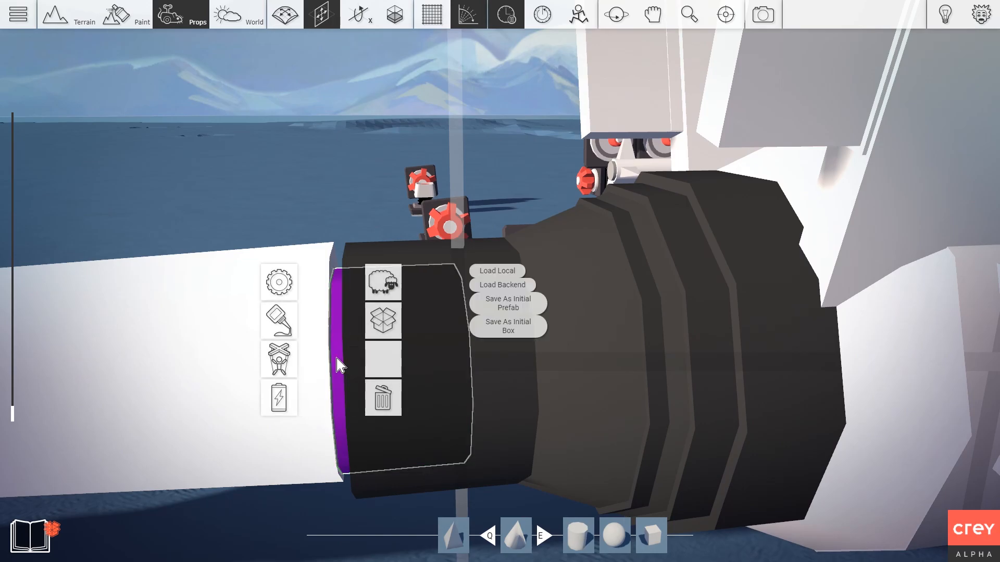
{"action": "double_click", "coordinate": [287, 291]}
{"action": "left_click", "coordinate": [288, 263]}
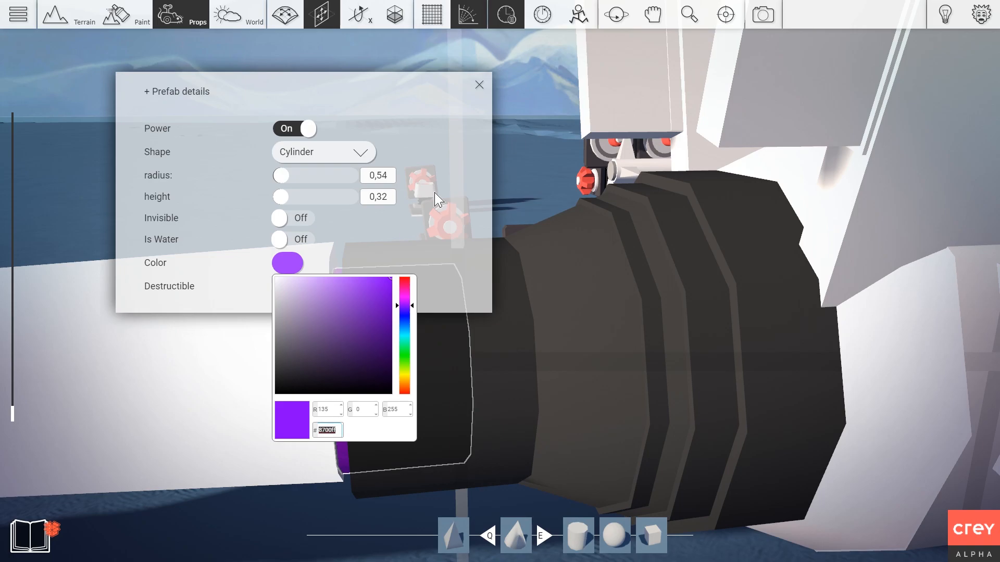
{"action": "left_click", "coordinate": [480, 85]}
Set the long exhaust cone's colour to 8700ff in its prefab details
{"action": "scroll", "coordinate": [338, 276], "scroll_direction": "down", "scroll_amount": 5}
{"action": "double_click", "coordinate": [318, 325]}
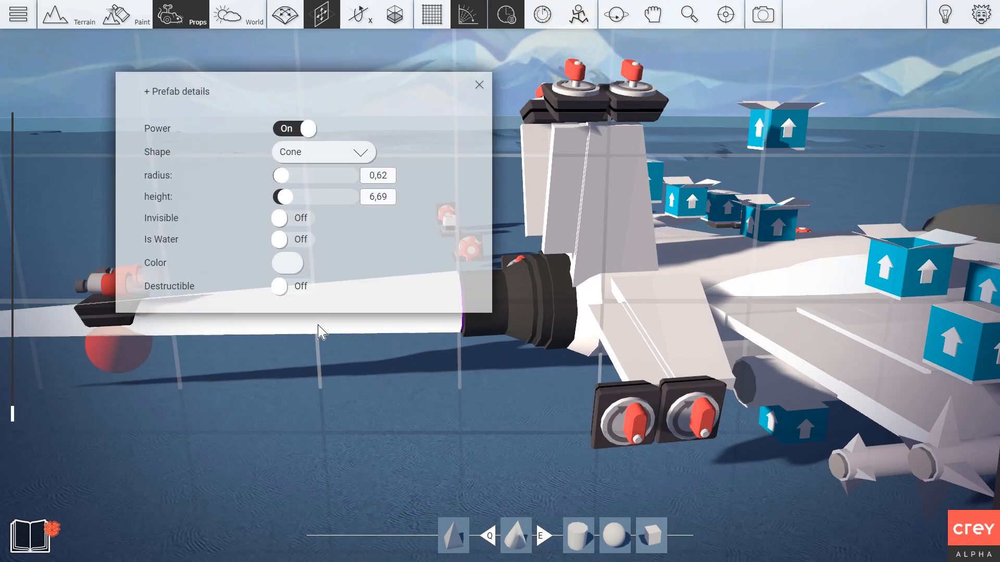
{"action": "left_click", "coordinate": [288, 264]}
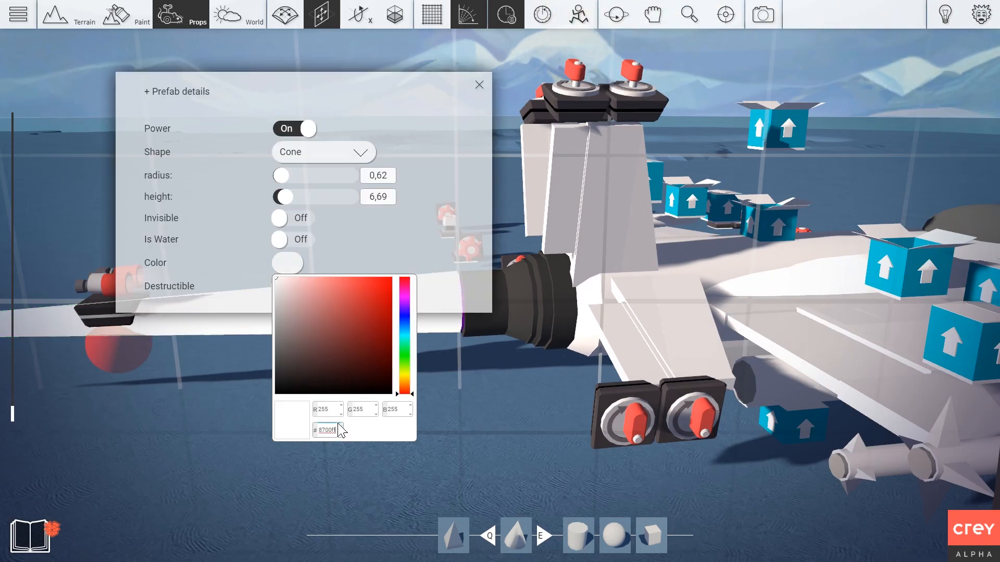
{"action": "key", "text": "Return"}
{"action": "left_click", "coordinate": [479, 85]}
Duplicate the purple exhaust cone beside the original and shrink the copy to a radius of about 0.43 and height of about 6.5
{"action": "right_click_drag", "start_coordinate": [167, 140], "coordinate": [355, 175]}
{"action": "right_click_drag", "start_coordinate": [142, 144], "coordinate": [250, 213]}
{"action": "key", "text": "s"}
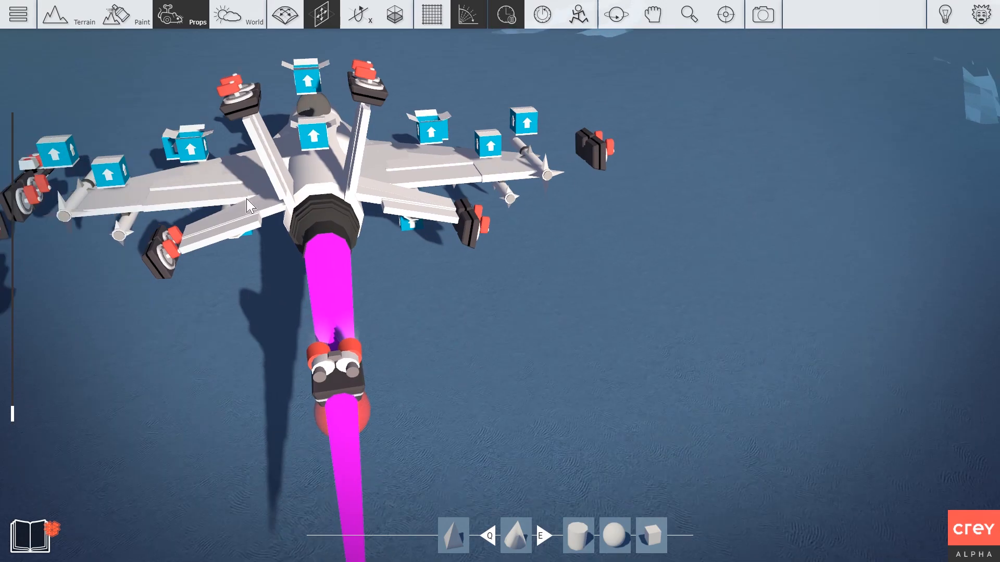
{"action": "key", "text": "Tab"}
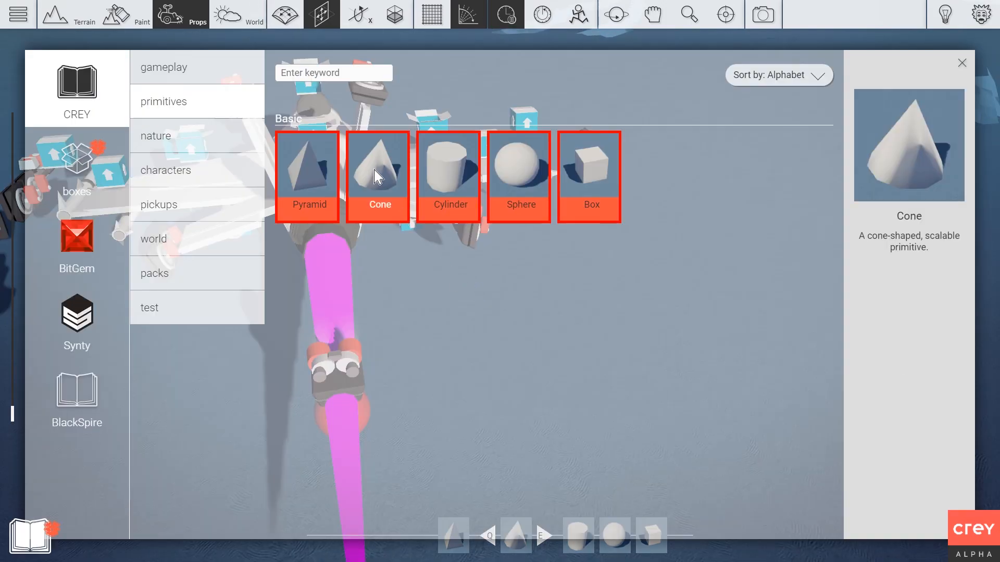
{"action": "left_click", "coordinate": [378, 177]}
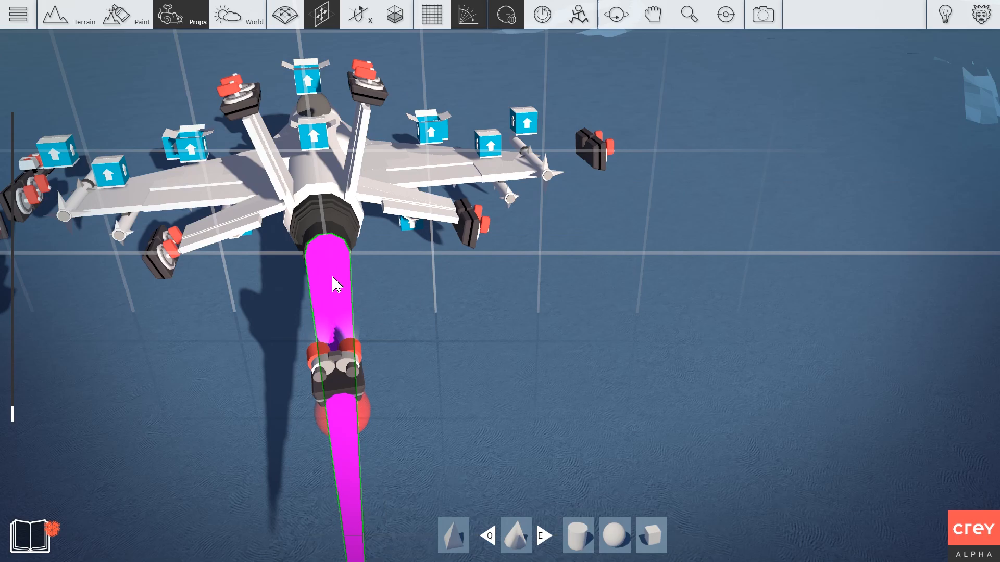
{"action": "left_click_drag", "start_coordinate": [333, 278], "coordinate": [384, 273], "text": "ctrl"}
{"action": "key", "text": "shift"}
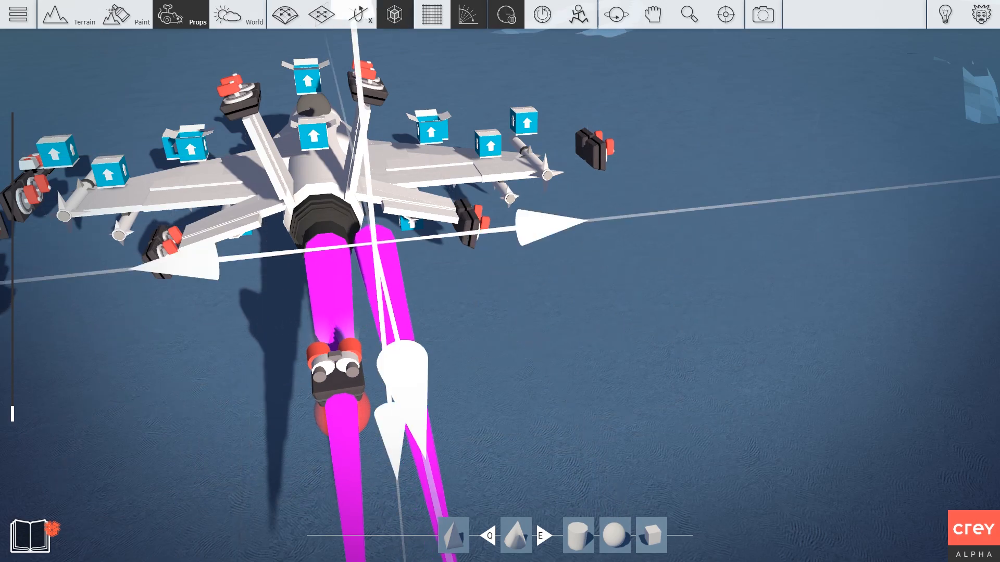
Change the duplicate cone's colour to the bluish purple 7300ff
{"action": "right_click", "coordinate": [379, 243]}
{"action": "left_click", "coordinate": [328, 157]}
{"action": "left_click", "coordinate": [298, 260]}
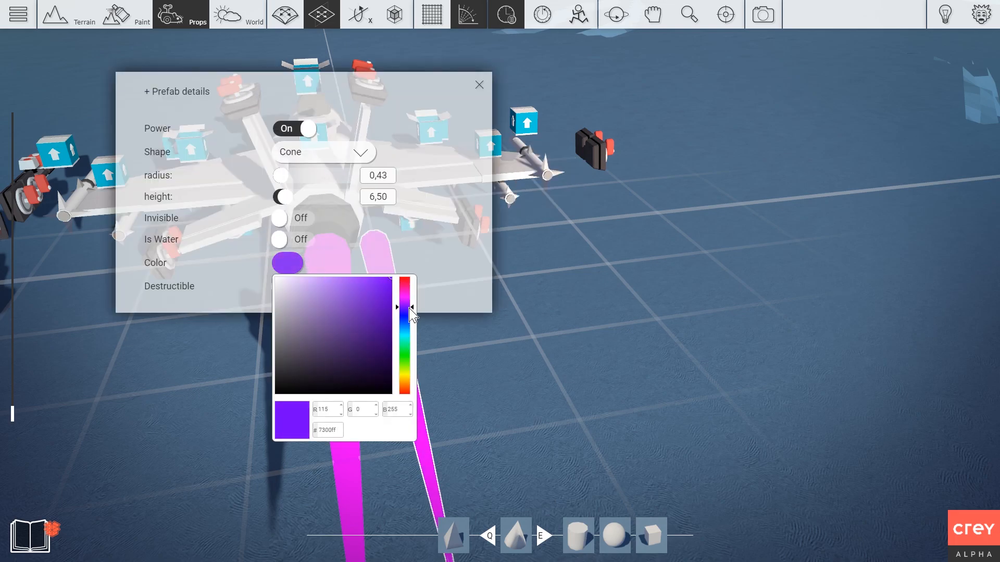
{"action": "key", "text": "Escape"}
Try the blue 0009ff as the colour of the thin duplicate cone
{"action": "left_click", "coordinate": [384, 283]}
{"action": "right_click", "coordinate": [386, 283]}
{"action": "left_click", "coordinate": [341, 220]}
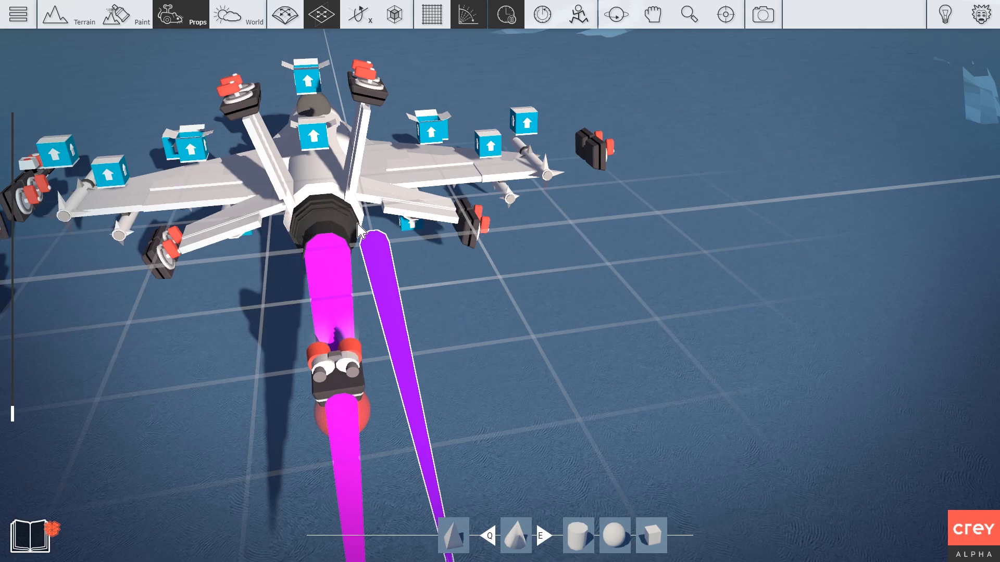
{"action": "left_click", "coordinate": [287, 263]}
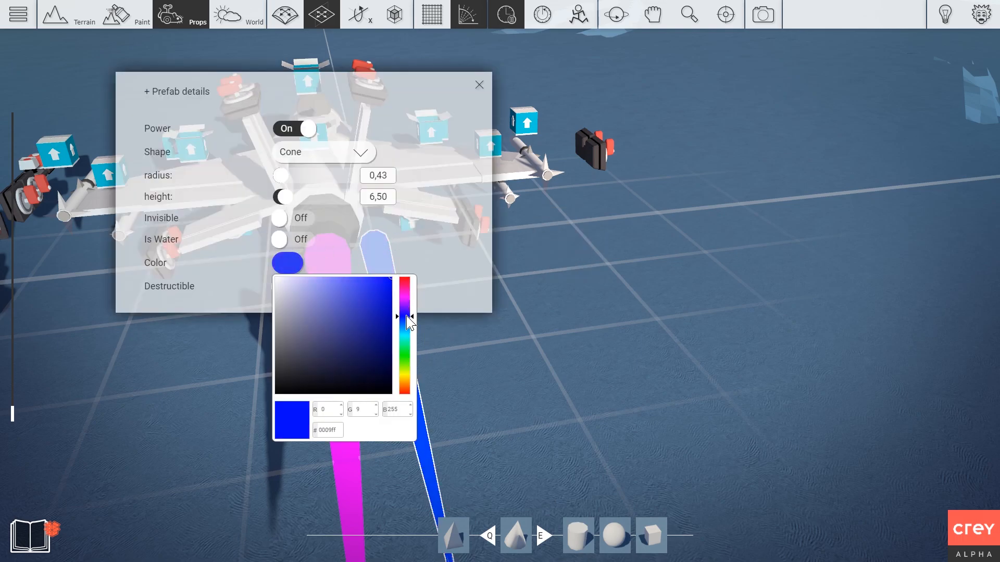
{"action": "key", "text": "Escape"}
Set the thin duplicate cone's colour to 0d00ff in its prefab details
{"action": "left_click", "coordinate": [384, 296]}
{"action": "right_click", "coordinate": [382, 287]}
{"action": "left_click", "coordinate": [333, 229]}
{"action": "left_click", "coordinate": [299, 267]}
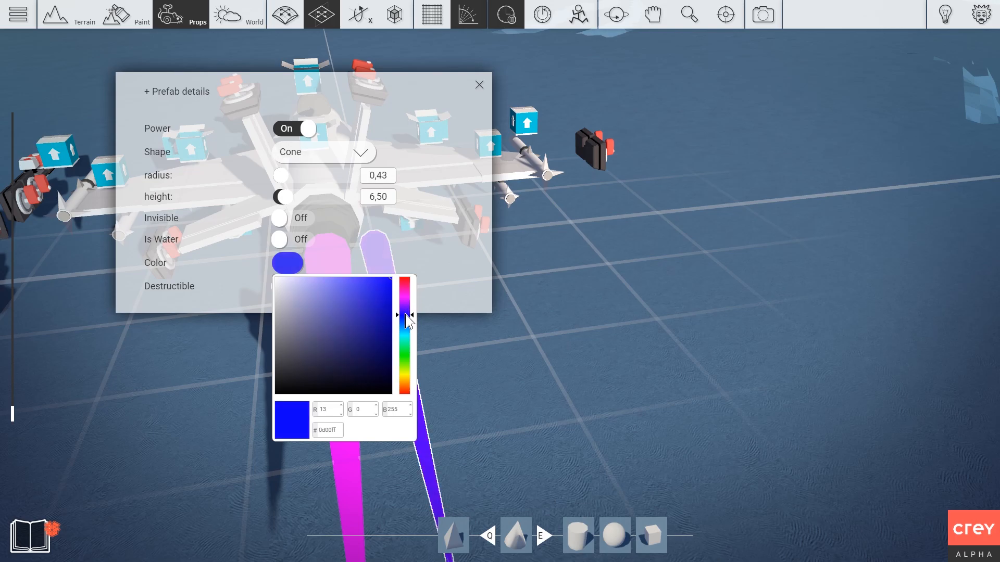
{"action": "key", "text": "Escape"}
Place a Hider from the gameplay props above the magenta exhaust cone, just behind the nozzle
{"action": "scroll", "coordinate": [437, 305], "scroll_direction": "up", "scroll_amount": 2}
{"action": "key", "text": "Tab"}
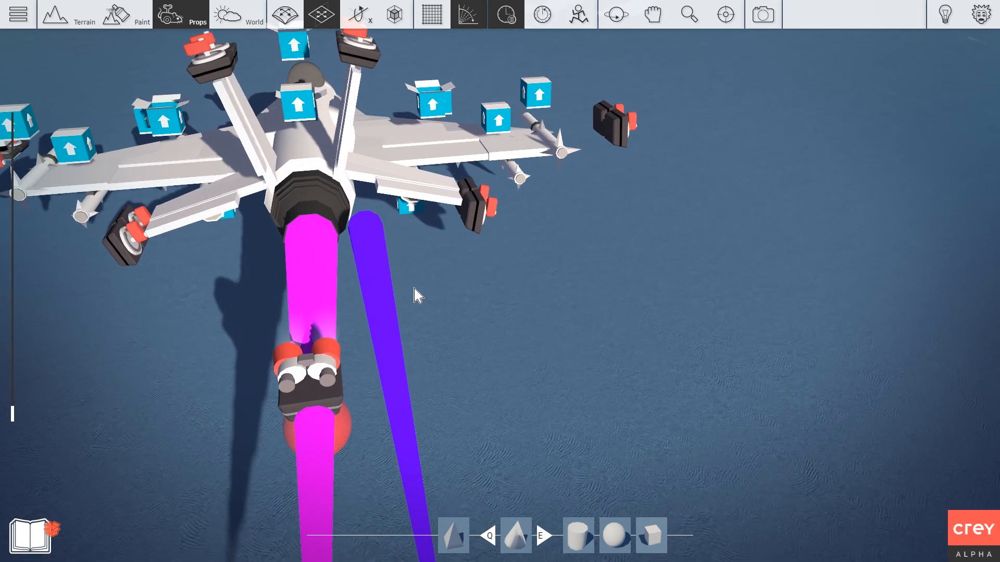
{"action": "key", "text": "Tab"}
{"action": "key", "text": "Tab"}
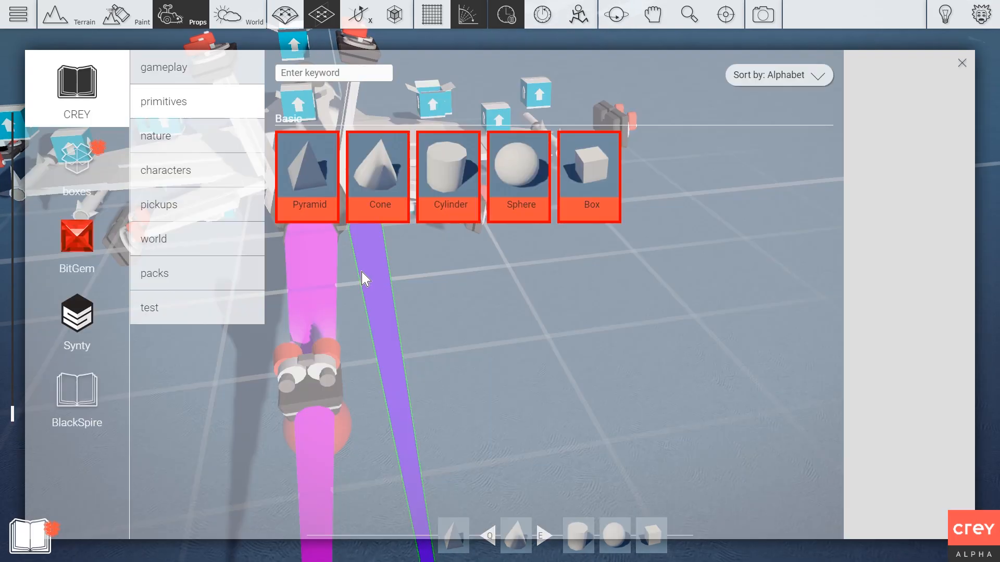
{"action": "left_click", "coordinate": [192, 70]}
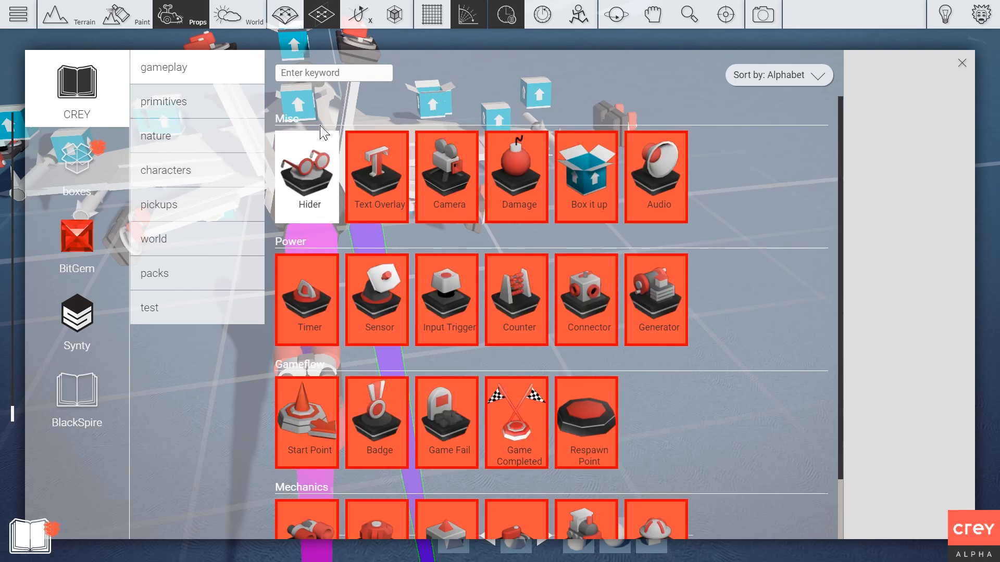
{"action": "left_click", "coordinate": [314, 172]}
{"action": "left_click", "coordinate": [313, 266]}
{"action": "right_click", "coordinate": [472, 326]}
{"action": "right_click_drag", "start_coordinate": [472, 325], "coordinate": [472, 325]}
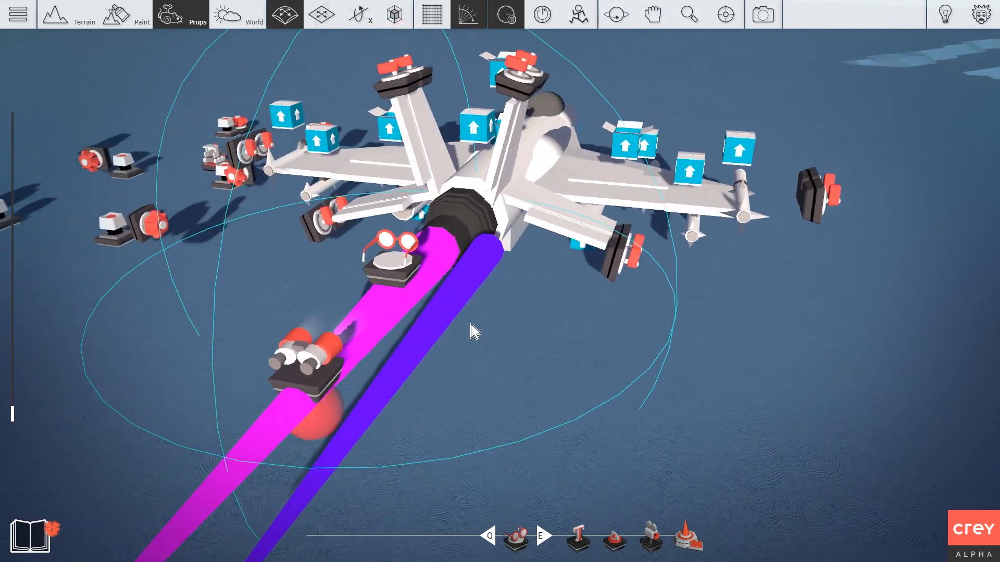
Run the simulation briefly, reset it, and inspect the speed settings of the prop near the jet's wing
{"action": "left_click", "coordinate": [512, 18]}
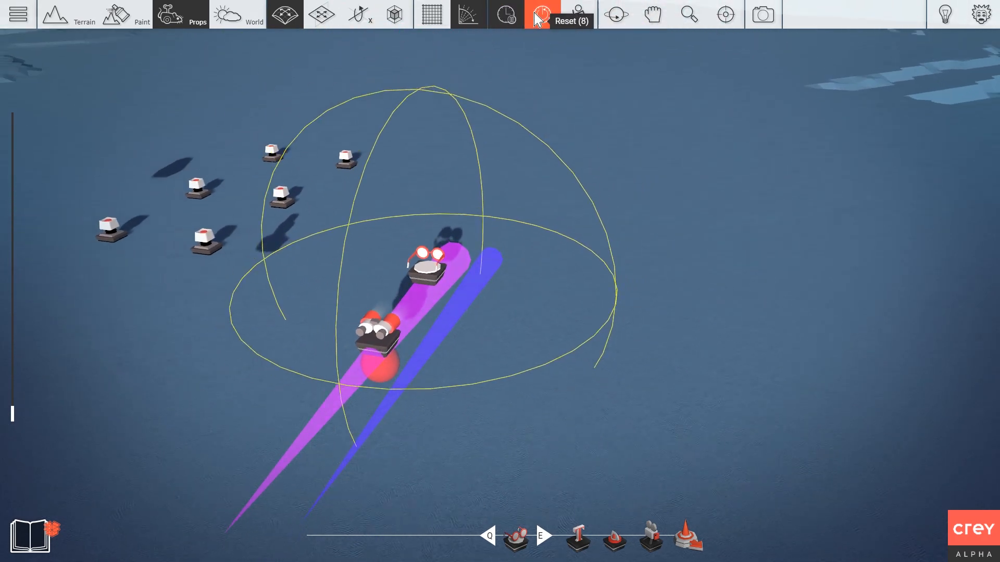
{"action": "left_click", "coordinate": [538, 19]}
{"action": "right_click", "coordinate": [267, 182]}
{"action": "left_click", "coordinate": [209, 112]}
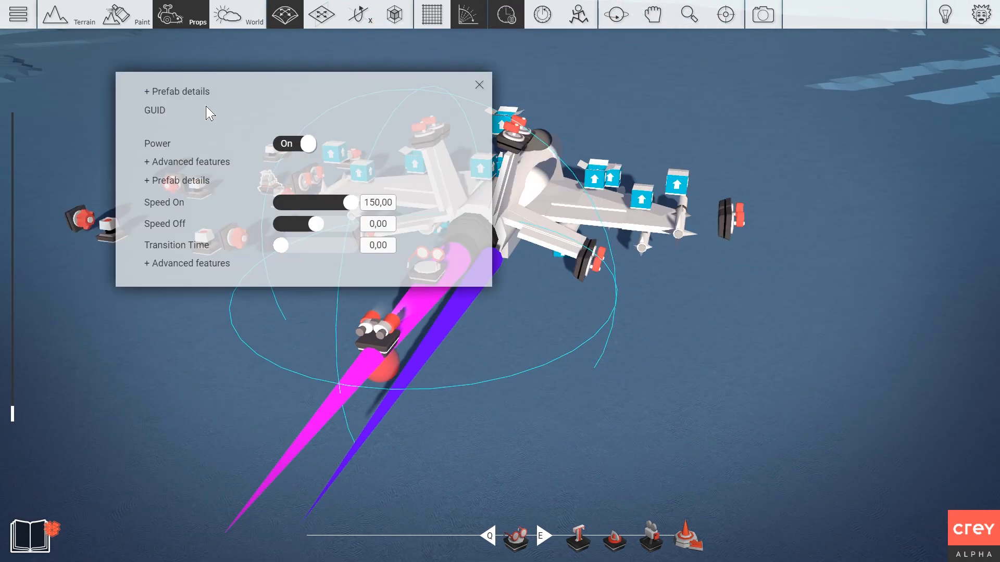
{"action": "left_click", "coordinate": [480, 85]}
{"action": "scroll", "coordinate": [505, 381], "scroll_direction": "up", "scroll_amount": 5}
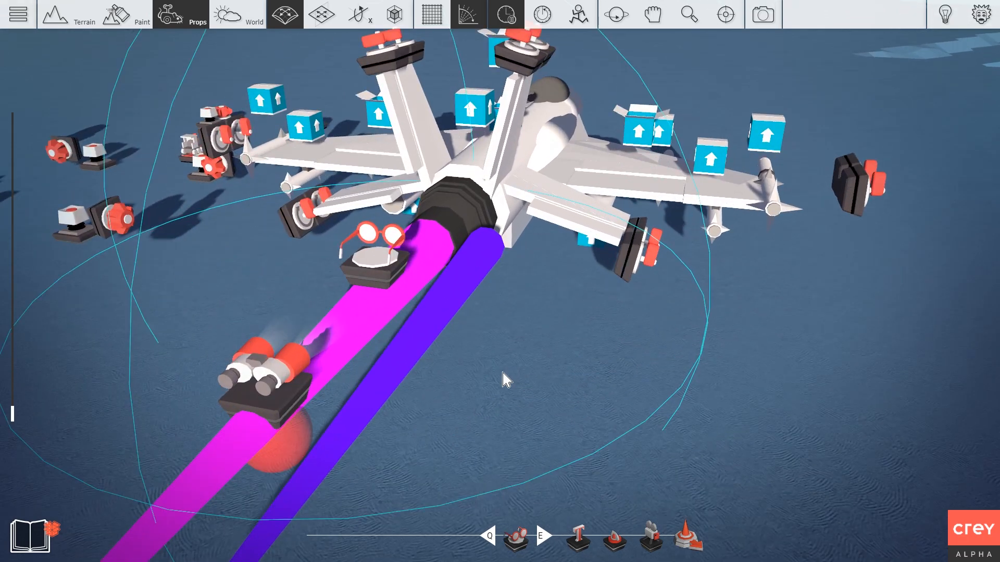
Start the simulation again and set the Hider to be triggered by Target Prop
{"action": "left_click", "coordinate": [509, 19]}
{"action": "scroll", "coordinate": [570, 339], "scroll_direction": "down", "scroll_amount": 3}
{"action": "middle_click_drag", "start_coordinate": [570, 339], "coordinate": [518, 322]}
{"action": "middle_click_drag", "start_coordinate": [582, 251], "coordinate": [385, 388]}
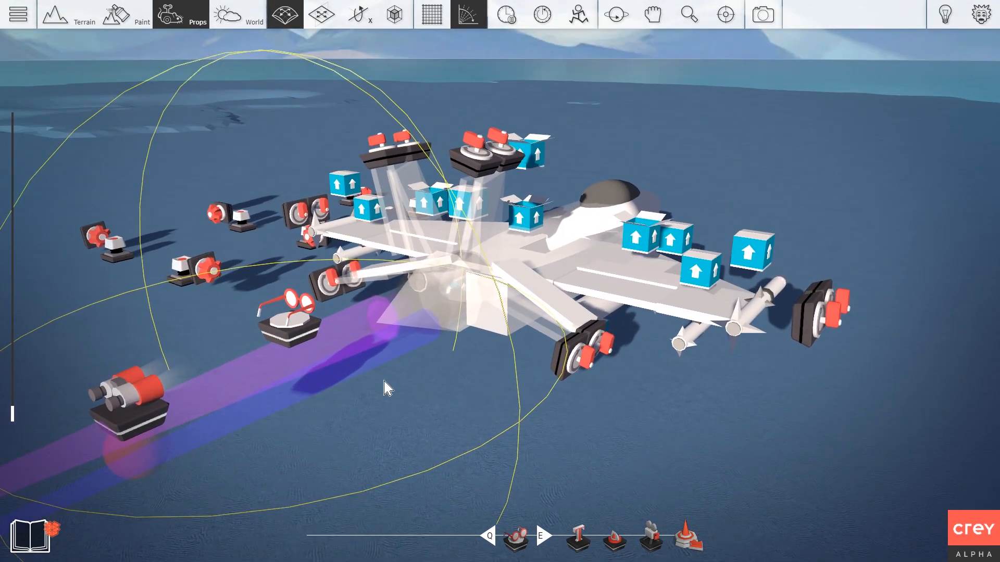
{"action": "left_click", "coordinate": [301, 328]}
{"action": "double_click", "coordinate": [236, 236]}
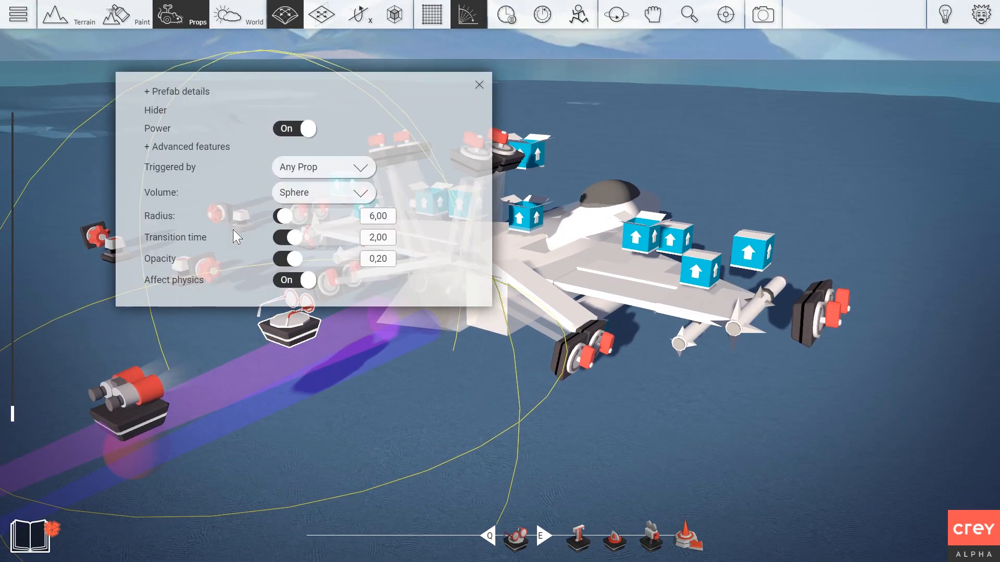
{"action": "left_click", "coordinate": [288, 172]}
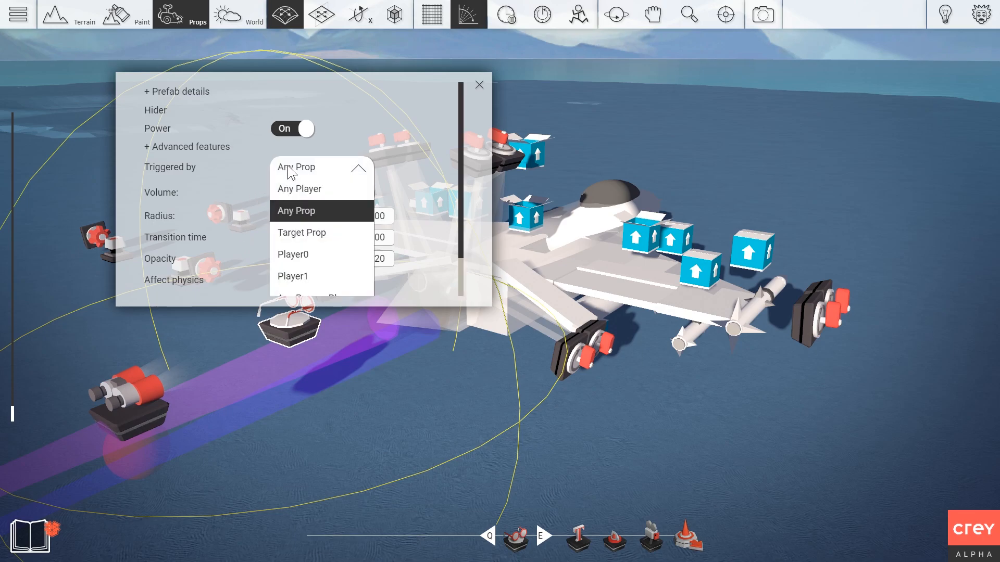
{"action": "left_click", "coordinate": [301, 234]}
{"action": "key", "text": "Escape"}
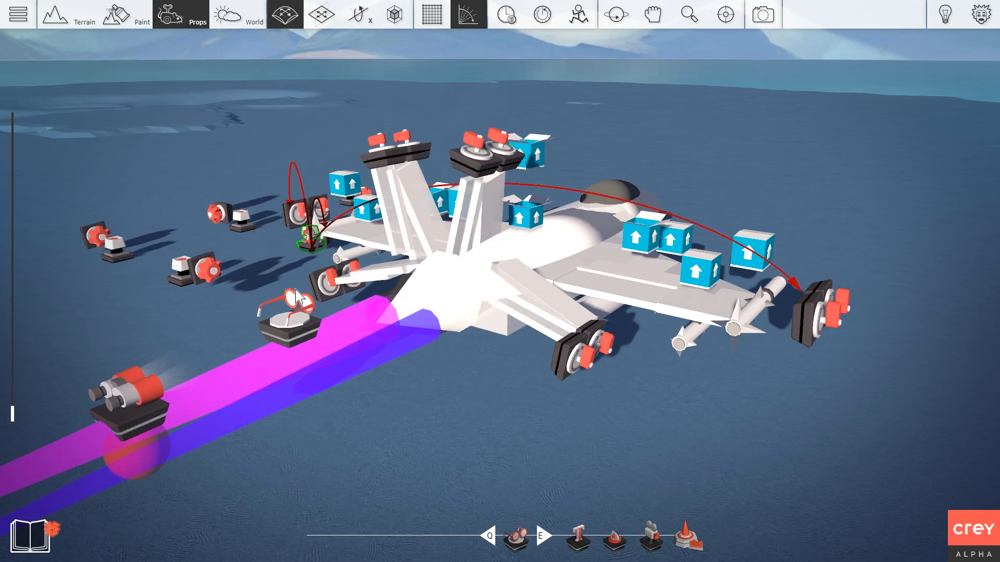
Link the Hider to the magenta and blue exhaust cones as its target props
{"action": "right_click", "coordinate": [290, 327]}
{"action": "left_click", "coordinate": [231, 310]}
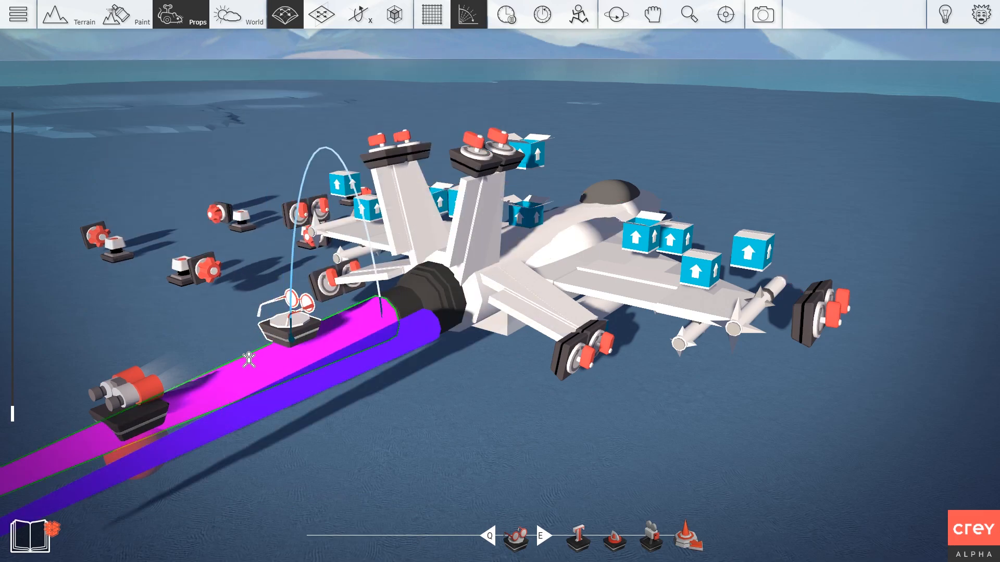
{"action": "left_click", "coordinate": [249, 359]}
{"action": "right_click_drag", "start_coordinate": [393, 409], "coordinate": [394, 400]}
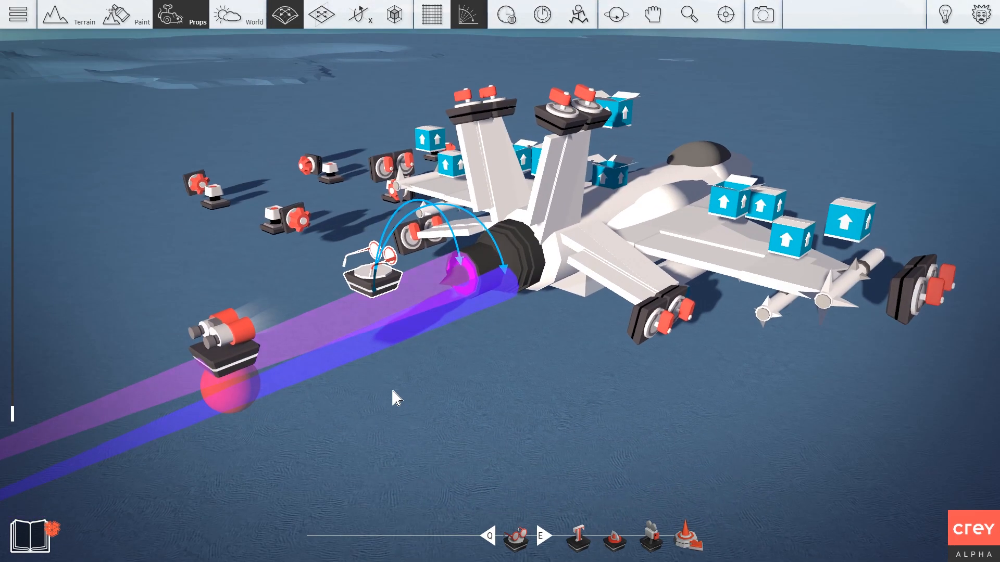
Set the Hider's opacity to 0.60 so that the exhaust cones are semi-transparent
{"action": "scroll", "coordinate": [394, 399], "scroll_direction": "up", "scroll_amount": 2}
{"action": "right_click", "coordinate": [337, 252]}
{"action": "left_click", "coordinate": [284, 190]}
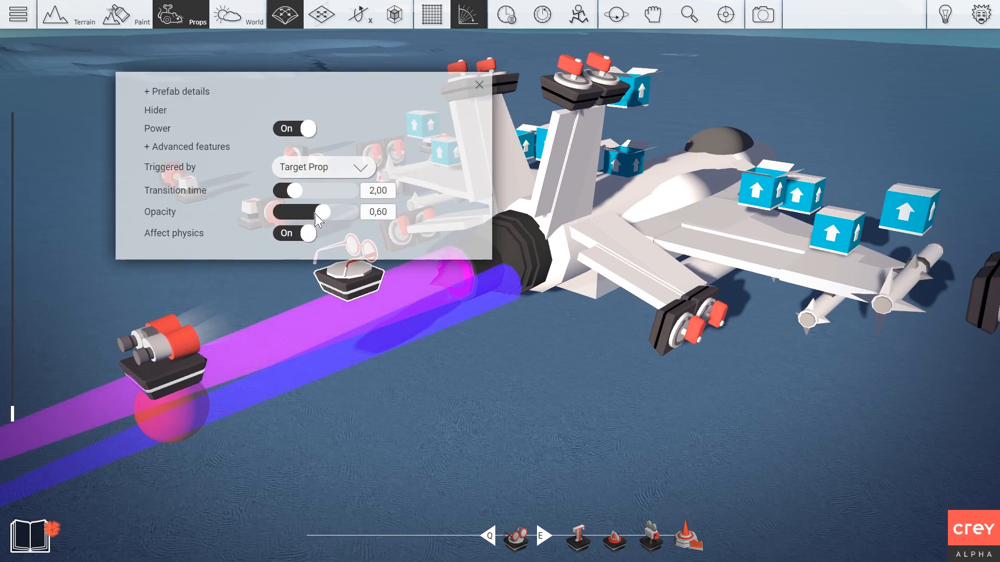
{"action": "left_click", "coordinate": [479, 85]}
{"action": "scroll", "coordinate": [464, 359], "scroll_direction": "up", "scroll_amount": 5}
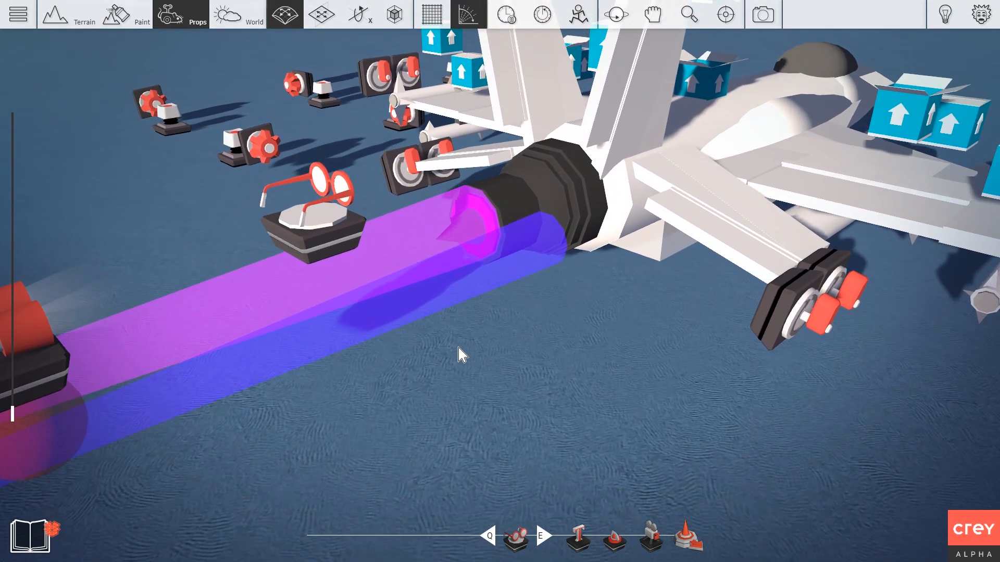
{"action": "scroll", "coordinate": [466, 348], "scroll_direction": "down", "scroll_amount": 2}
{"action": "scroll", "coordinate": [503, 279], "scroll_direction": "down", "scroll_amount": 2}
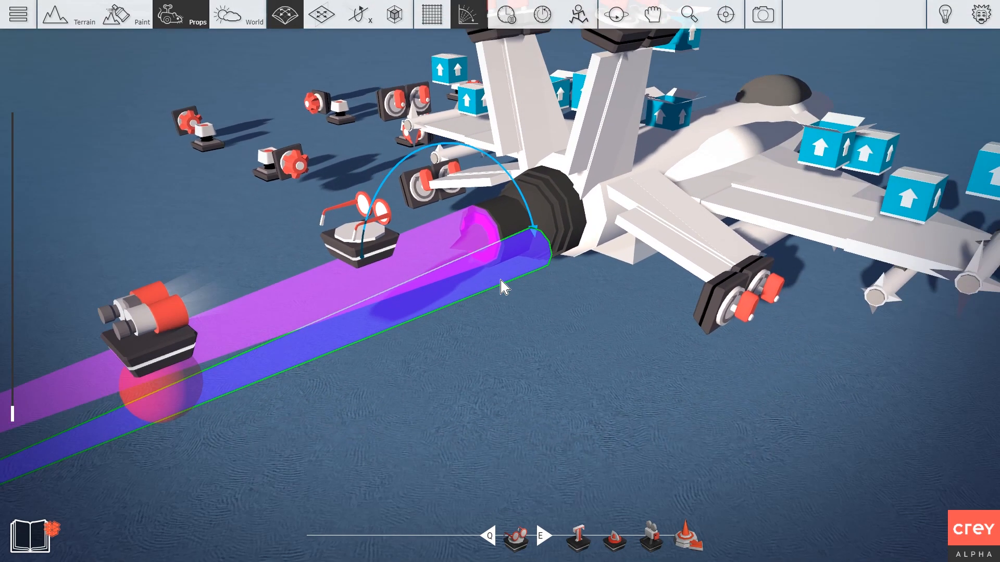
Move the blue cone sideways until it overlaps the magenta exhaust cone behind the nozzle
{"action": "left_click", "coordinate": [501, 281]}
{"action": "key", "text": "d"}
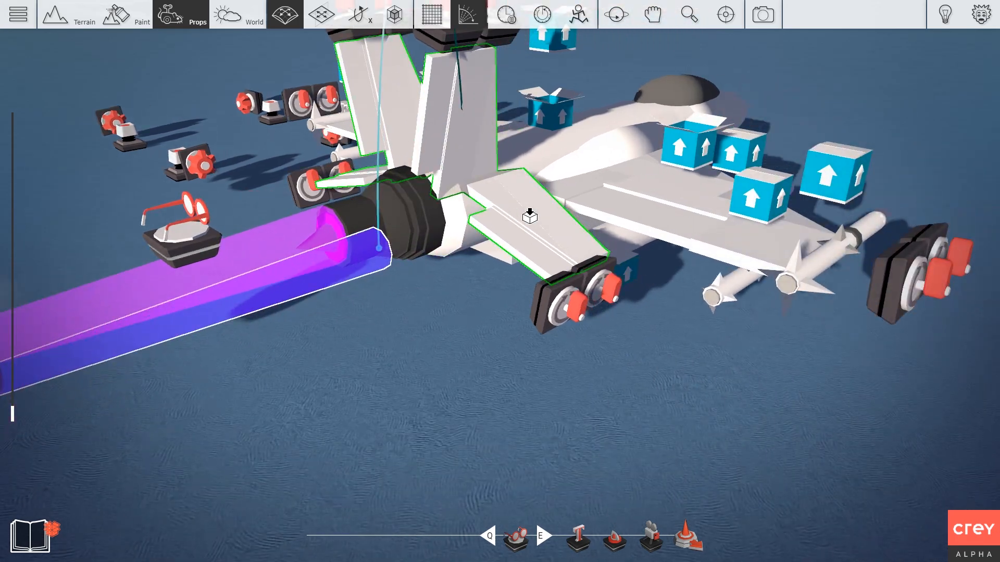
{"action": "right_click", "coordinate": [341, 279]}
{"action": "mouse_move", "coordinate": [386, 239]}
{"action": "left_click", "coordinate": [371, 265]}
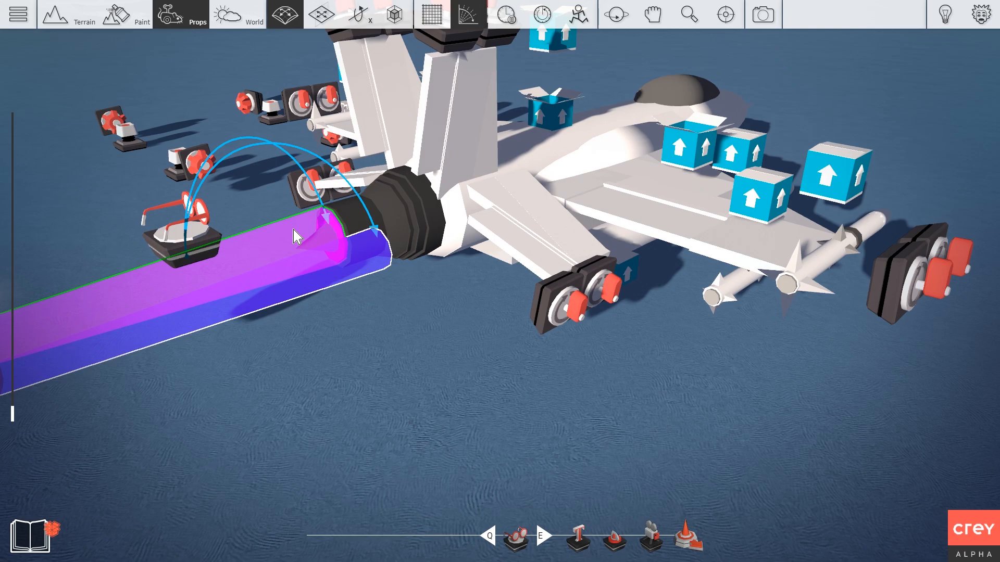
{"action": "left_click_drag", "start_coordinate": [196, 215], "coordinate": [557, 105]}
{"action": "key", "text": "2"}
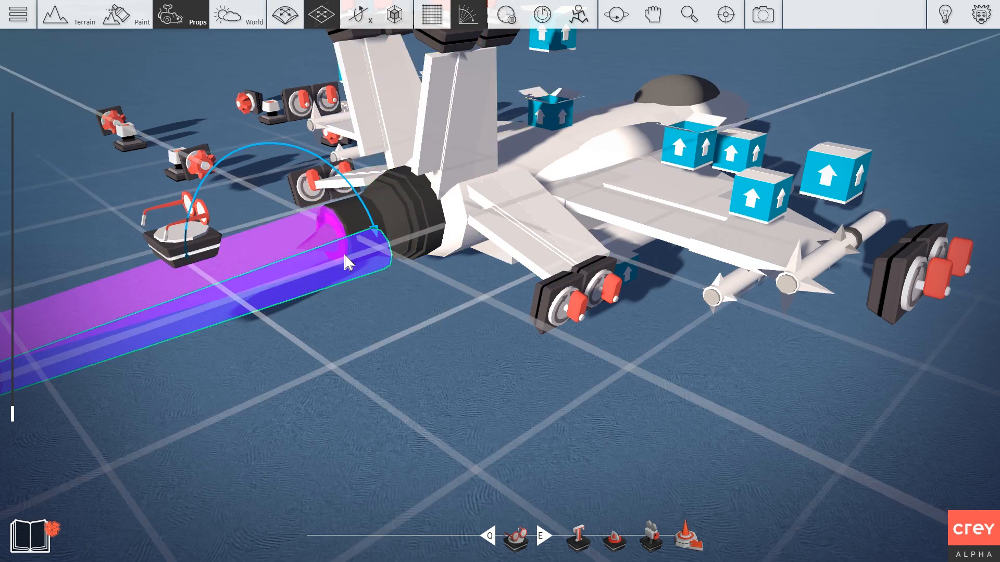
{"action": "left_click_drag", "start_coordinate": [208, 307], "coordinate": [163, 294]}
{"action": "key", "text": "2"}
{"action": "key", "text": "2"}
{"action": "key", "text": "2"}
{"action": "key", "text": "2"}
{"action": "right_click_drag", "start_coordinate": [163, 295], "coordinate": [333, 291]}
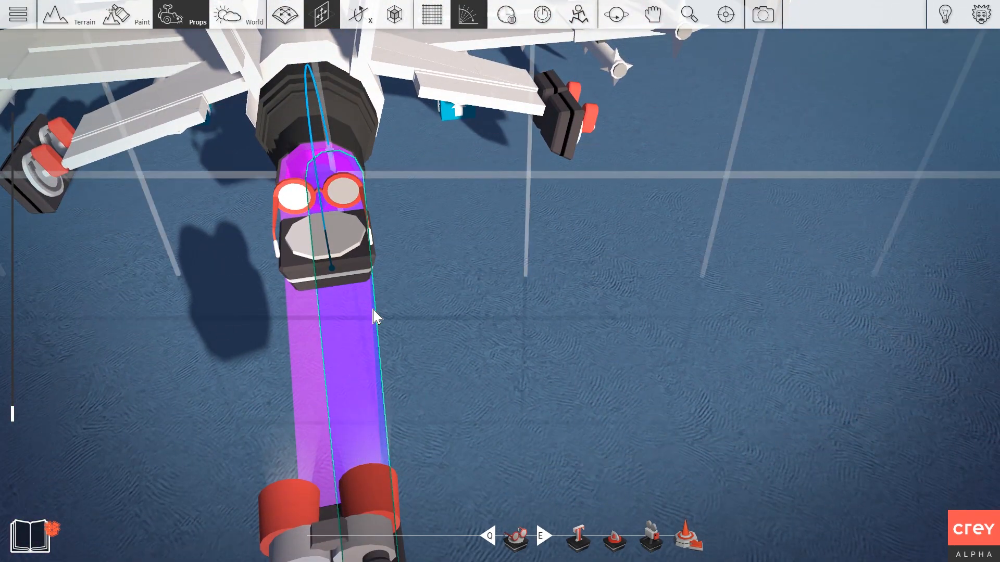
Centre the blue cone inside the magenta cone so that both share the nozzle's axis
{"action": "left_click_drag", "start_coordinate": [339, 318], "coordinate": [329, 318]}
{"action": "scroll", "coordinate": [415, 312], "scroll_direction": "down", "scroll_amount": 3}
{"action": "right_click_drag", "start_coordinate": [415, 312], "coordinate": [415, 286]}
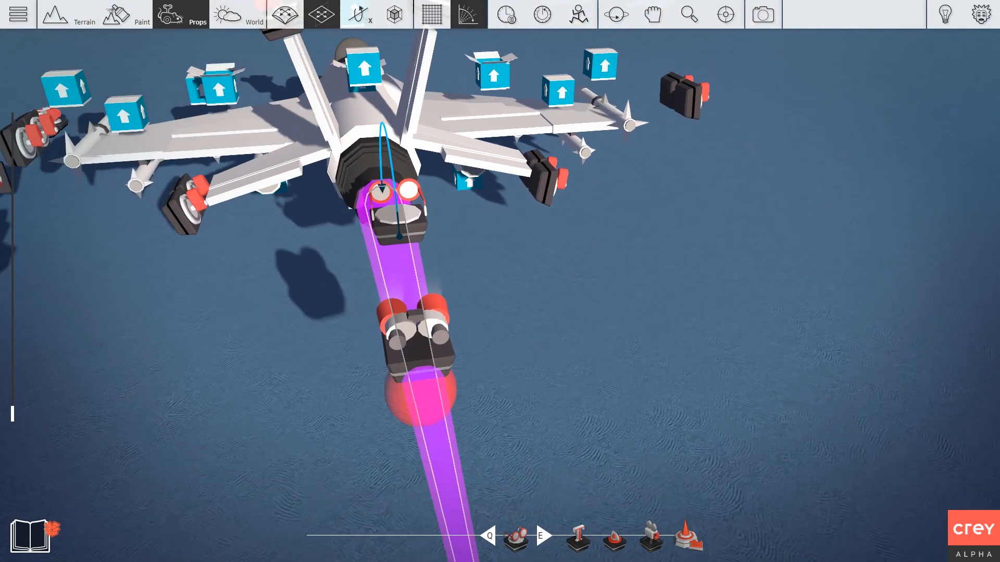
Examine the nested exhaust cones from behind and from the side for correct alignment with the nozzle
{"action": "scroll", "coordinate": [400, 326], "scroll_direction": "down", "scroll_amount": 5}
{"action": "scroll", "coordinate": [399, 326], "scroll_direction": "up", "scroll_amount": 4}
{"action": "right_click_drag", "start_coordinate": [399, 326], "coordinate": [505, 280]}
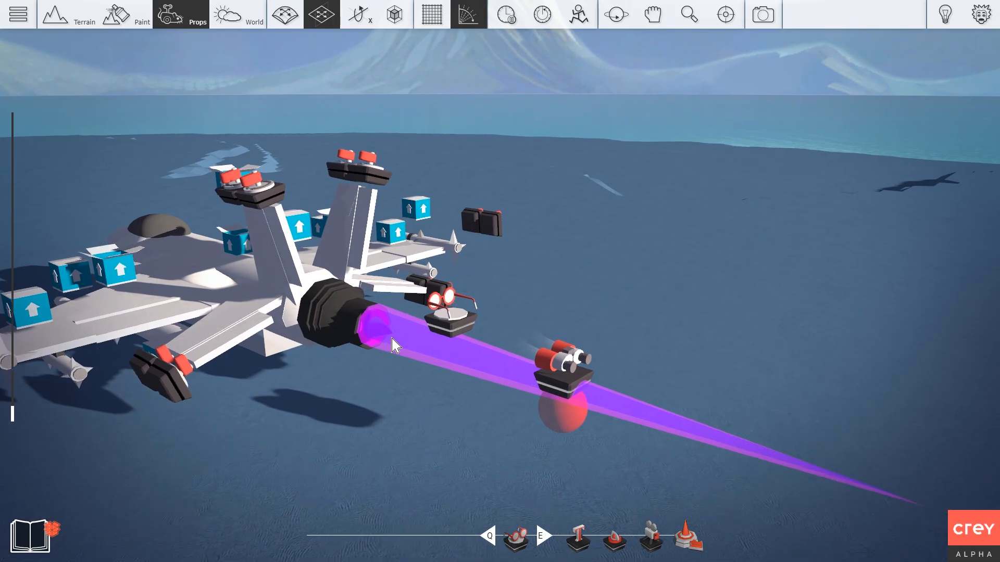
{"action": "scroll", "coordinate": [391, 340], "scroll_direction": "up", "scroll_amount": 5}
{"action": "right_click_drag", "start_coordinate": [394, 359], "coordinate": [323, 401]}
{"action": "key", "text": "s"}
{"action": "right_click_drag", "start_coordinate": [413, 411], "coordinate": [337, 396]}
{"action": "key", "text": "a"}
{"action": "key", "text": "w"}
{"action": "key", "text": "a"}
{"action": "key", "text": "w"}
Place a linear-motion mechanics prop beside the engine nozzle and rotate it so that it slides along the exhaust direction
{"action": "key", "text": "Tab"}
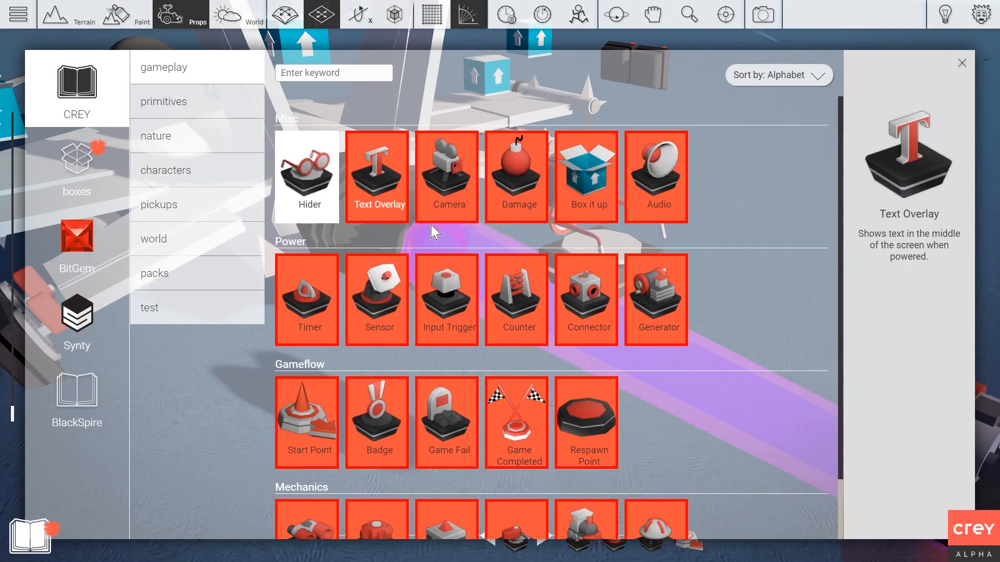
{"action": "scroll", "coordinate": [447, 235], "scroll_direction": "down", "scroll_amount": 1}
{"action": "key", "text": "Tab"}
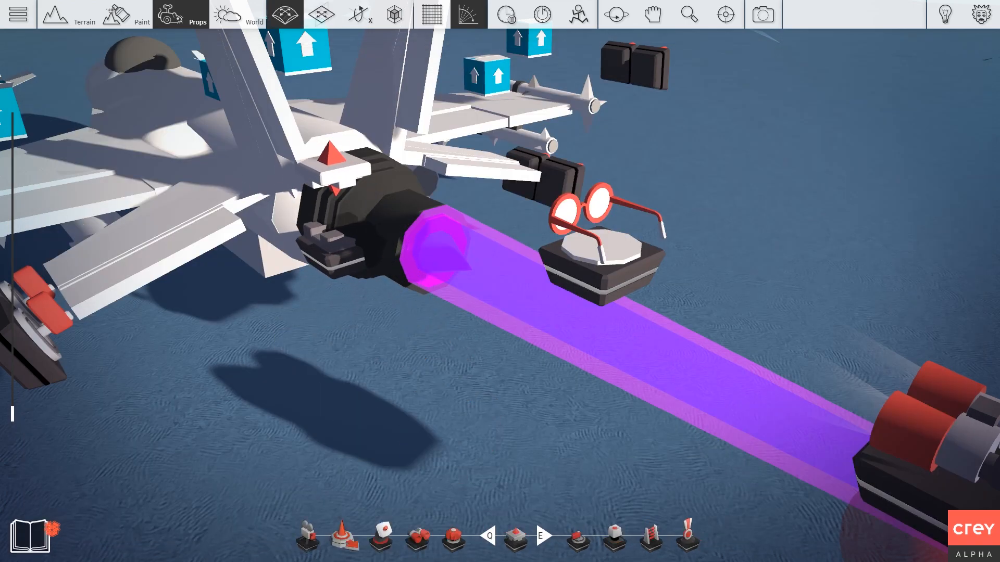
{"action": "key", "text": "2"}
{"action": "key", "text": "3"}
{"action": "key", "text": "3"}
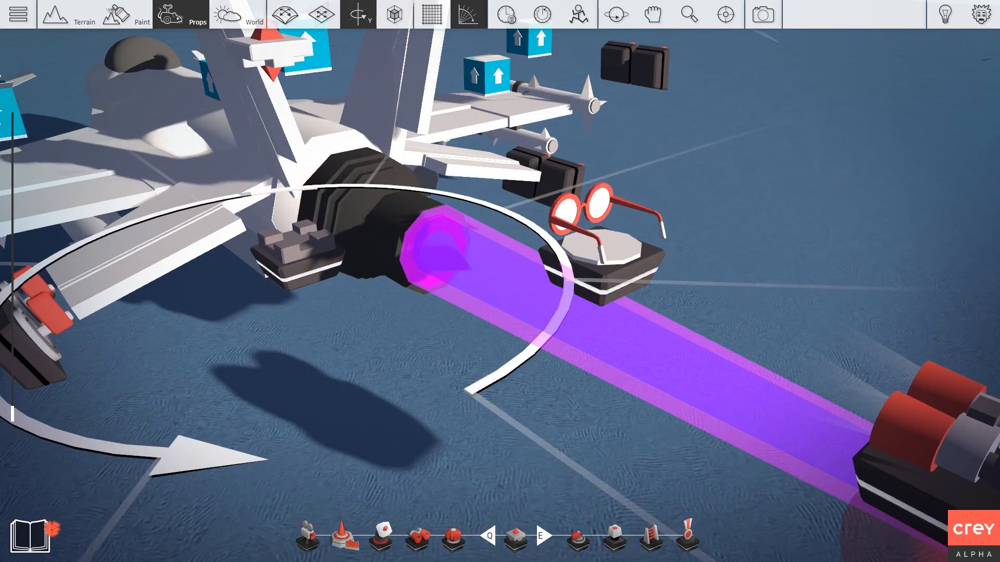
{"action": "key", "text": "3"}
{"action": "left_click_drag", "start_coordinate": [305, 260], "coordinate": [367, 275]}
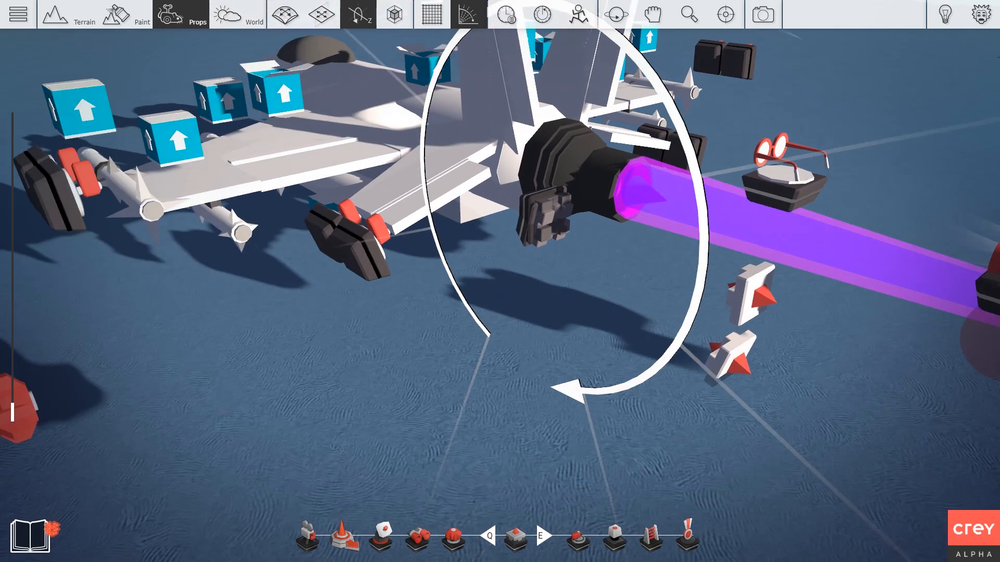
Position the linear-motion prop just below the nozzle, with its sliding part pointing back under the flame
{"action": "key", "text": "2"}
{"action": "right_click_drag", "start_coordinate": [307, 252], "coordinate": [156, 252]}
{"action": "mouse_move", "coordinate": [246, 253]}
{"action": "key", "text": "d"}
{"action": "mouse_move", "coordinate": [262, 259]}
{"action": "right_mouse_down"}
{"action": "mouse_move", "coordinate": [219, 260]}
{"action": "mouse_move", "coordinate": [262, 259]}
{"action": "right_mouse_up"}
{"action": "key", "text": "s"}
{"action": "key", "text": "a"}
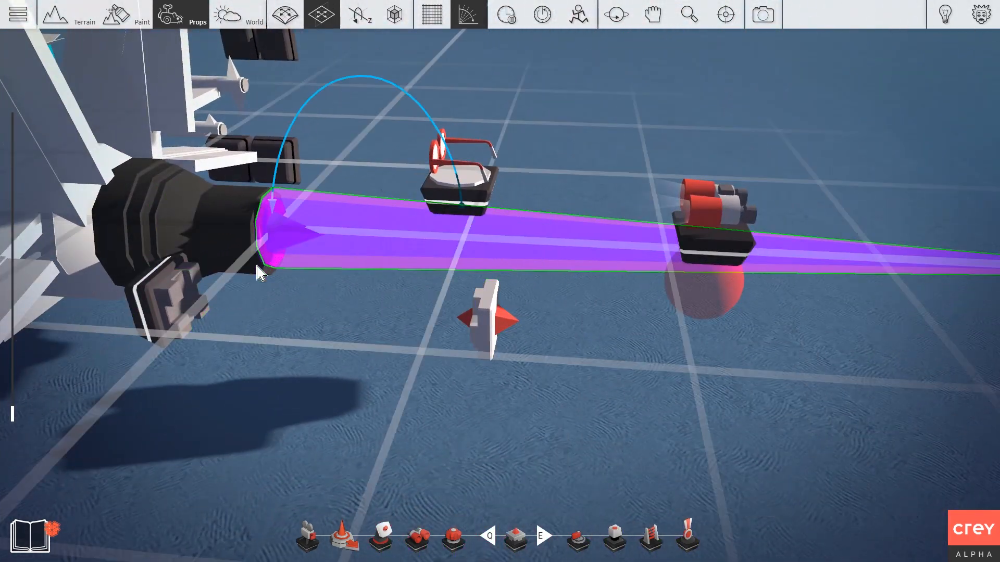
Power on the linear-motion prop and set its Transition Time to 0.10 and Position On to 0.70
{"action": "left_click", "coordinate": [196, 316]}
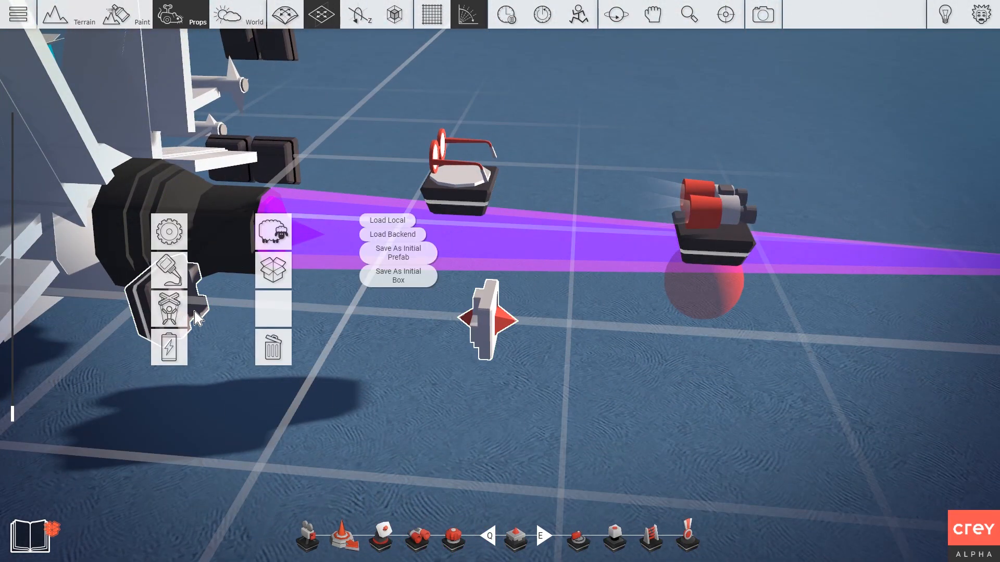
{"action": "double_click", "coordinate": [181, 232]}
{"action": "key", "text": "Escape"}
{"action": "right_click_drag", "start_coordinate": [336, 210], "coordinate": [336, 178]}
{"action": "key", "text": "w"}
{"action": "key", "text": "a"}
{"action": "left_click", "coordinate": [324, 430]}
{"action": "left_click", "coordinate": [279, 373]}
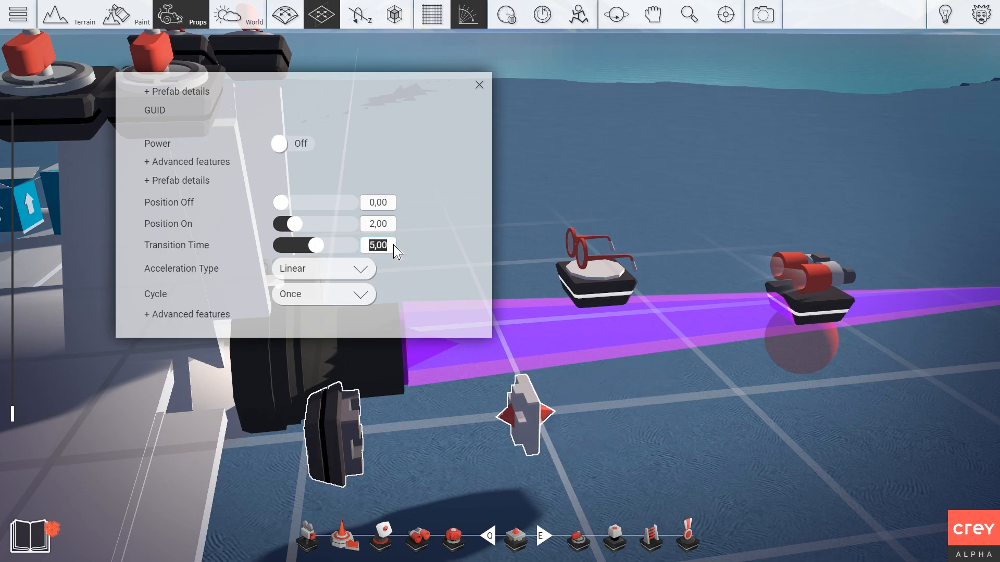
{"action": "type", "text": "0"}
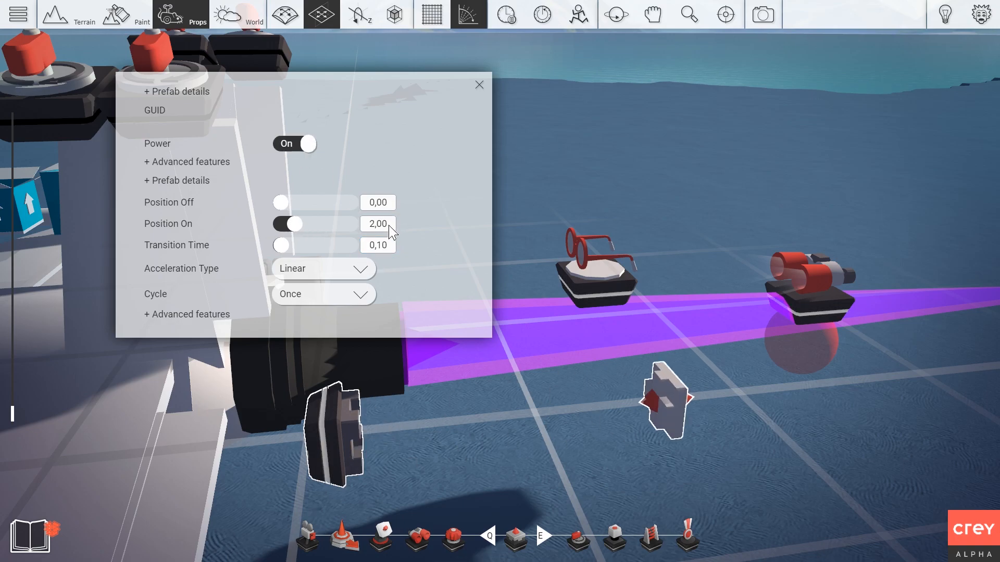
{"action": "type", "text": ",70"}
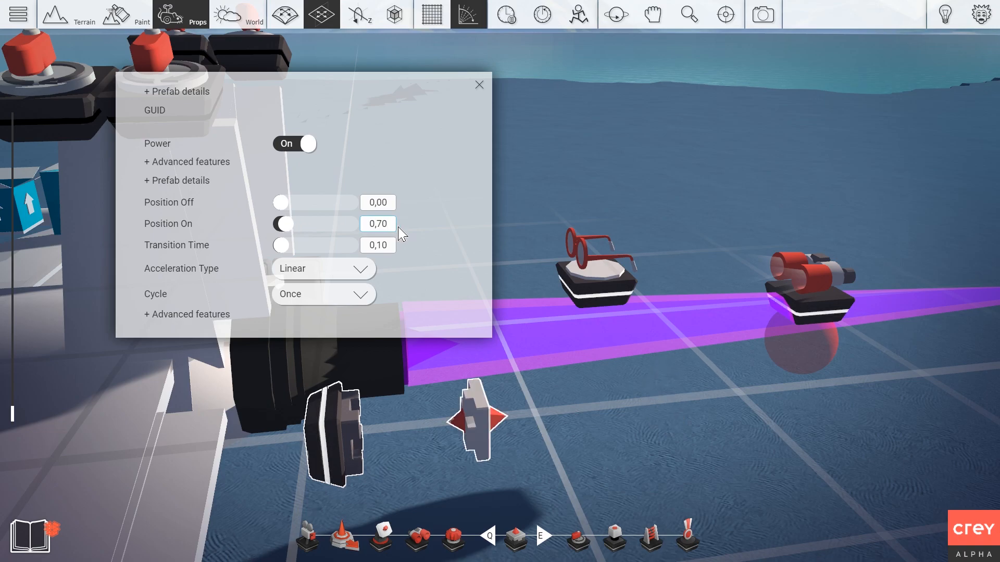
Set the linear-motion prop's Cycle to Repeat
{"action": "left_click", "coordinate": [350, 278]}
{"action": "scroll", "coordinate": [348, 283], "scroll_direction": "down", "scroll_amount": 2}
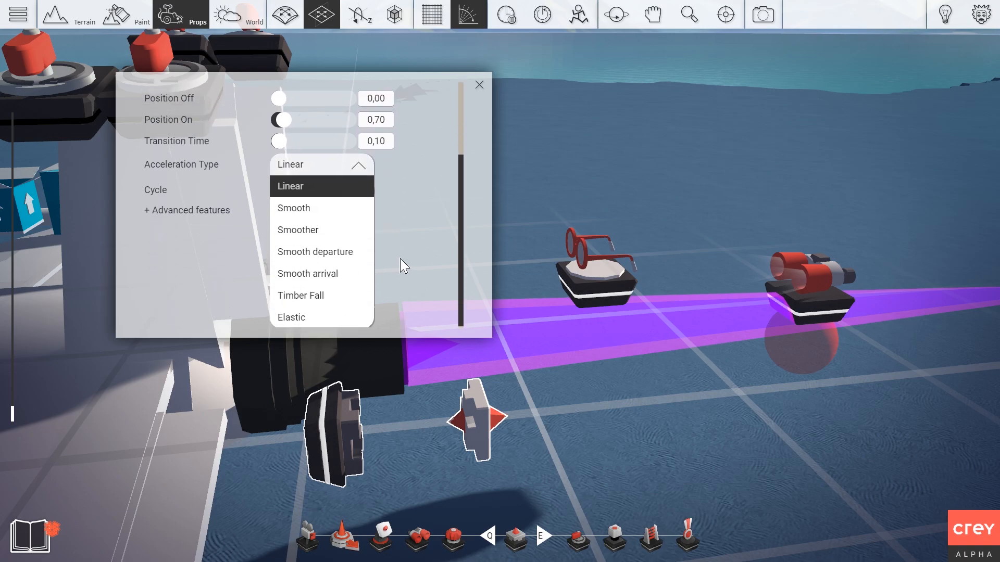
{"action": "left_click", "coordinate": [403, 267]}
{"action": "left_click", "coordinate": [346, 291]}
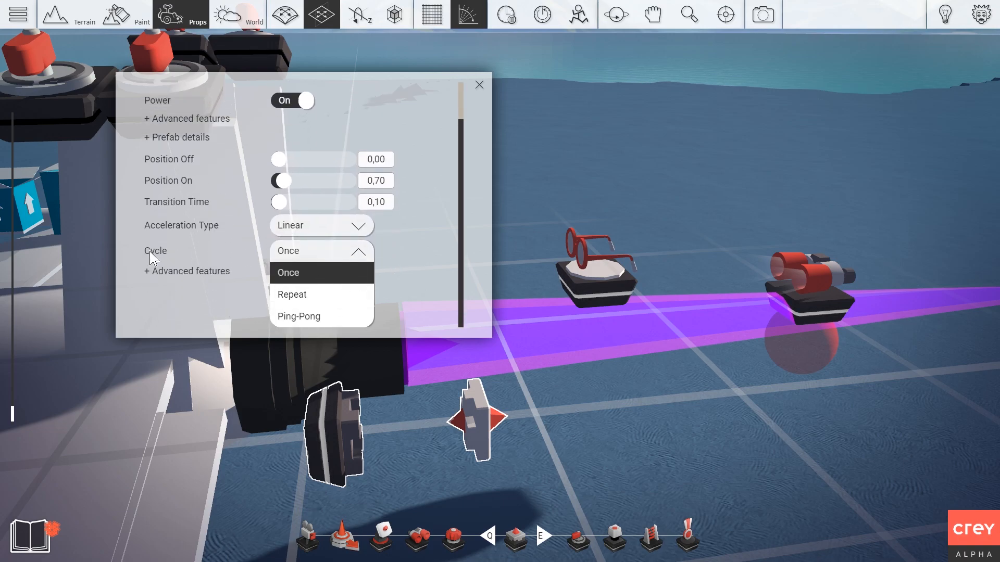
{"action": "left_click", "coordinate": [295, 295]}
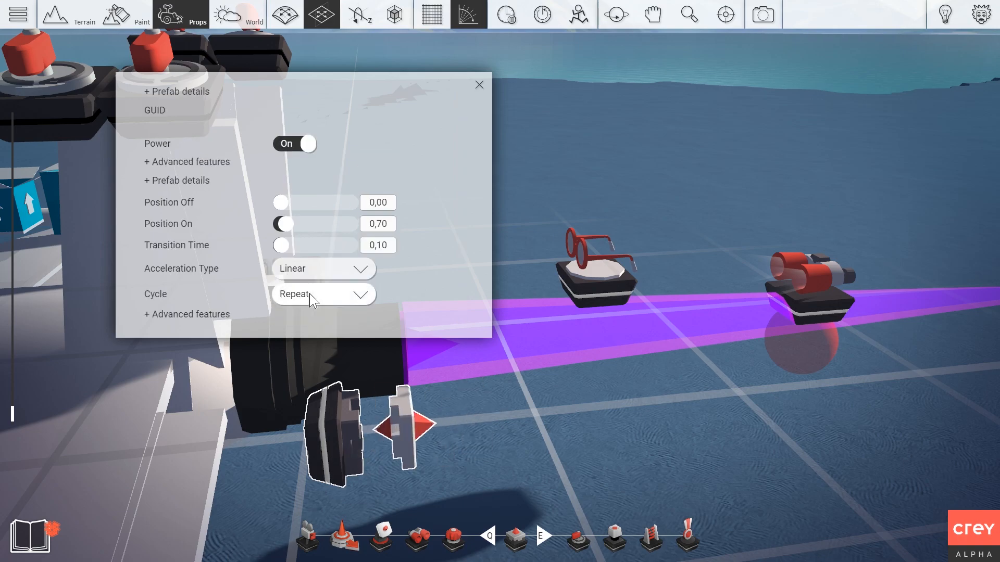
Attach the outer flame cone to the sliding part of the linear-motion prop
{"action": "left_click", "coordinate": [350, 459]}
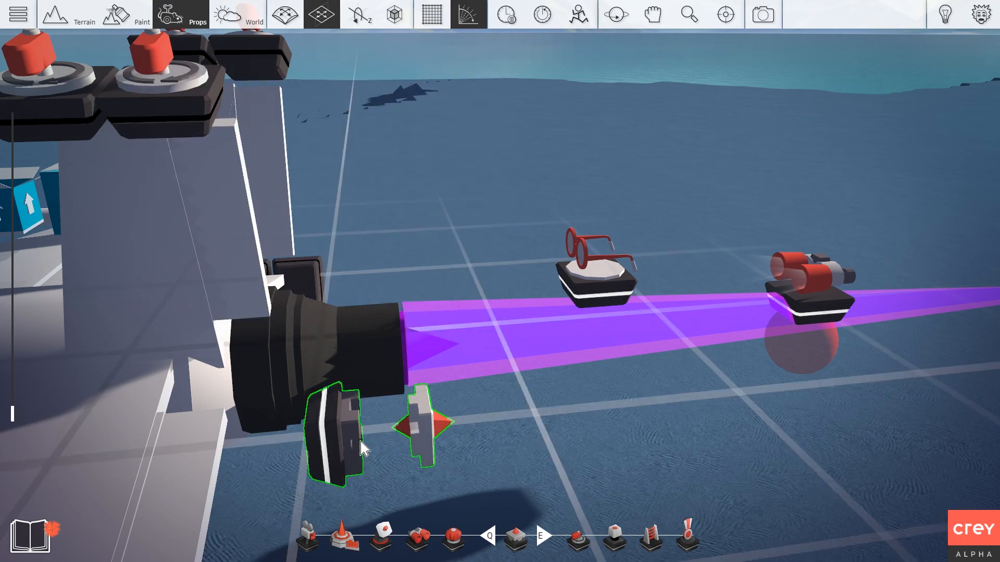
{"action": "left_click", "coordinate": [363, 449]}
{"action": "left_click", "coordinate": [297, 428]}
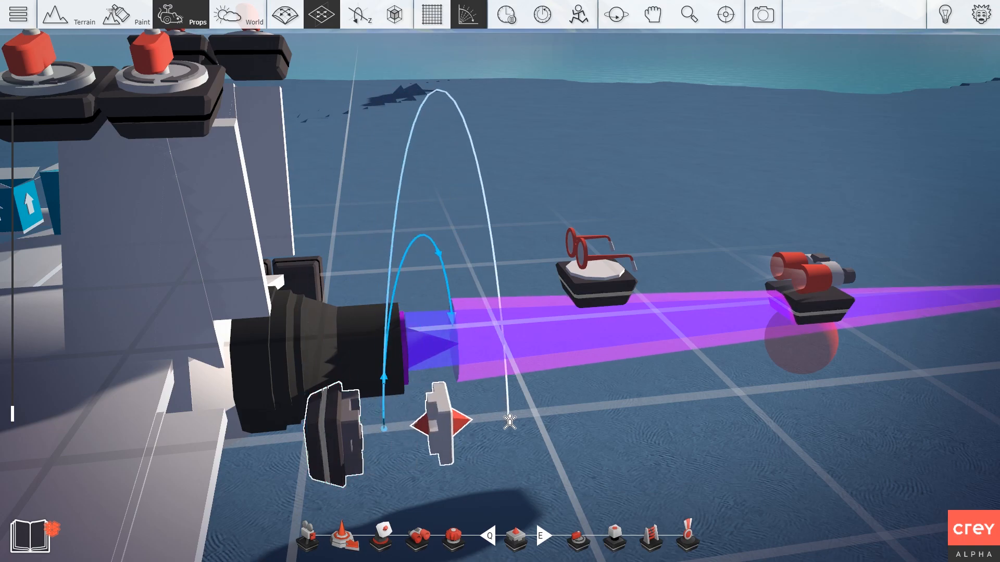
{"action": "left_click", "coordinate": [508, 421]}
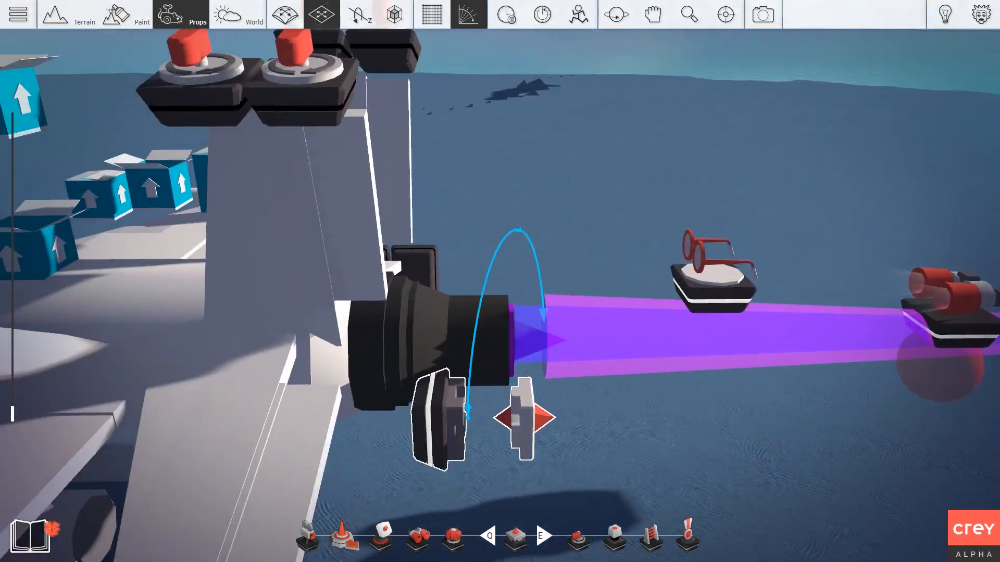
Freeze the simulation and attach the inner blue cone to the linear-motion prop as well
{"action": "left_click", "coordinate": [506, 16]}
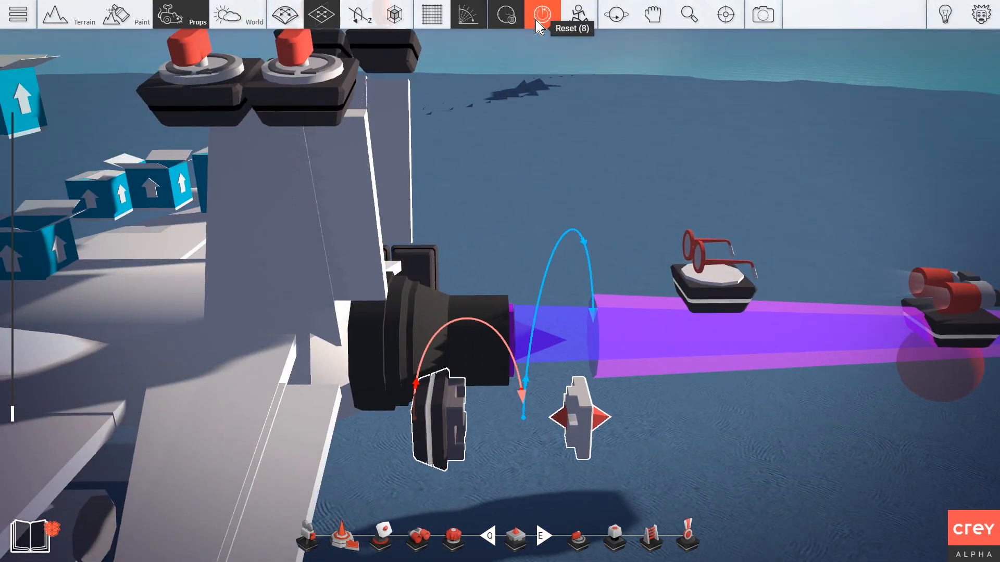
{"action": "left_click", "coordinate": [430, 421]}
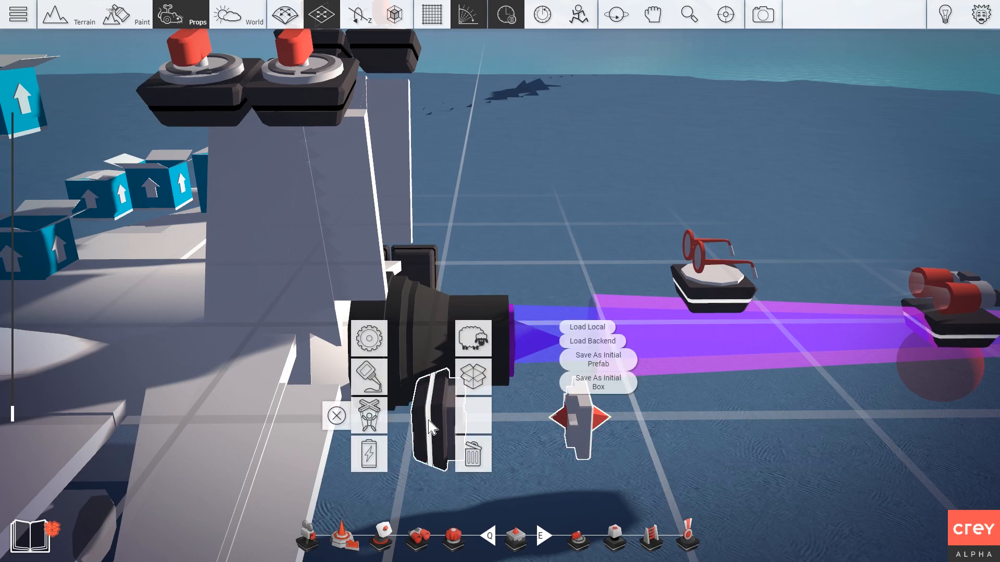
{"action": "left_click", "coordinate": [369, 415]}
{"action": "left_click", "coordinate": [545, 354]}
{"action": "left_click", "coordinate": [647, 182]}
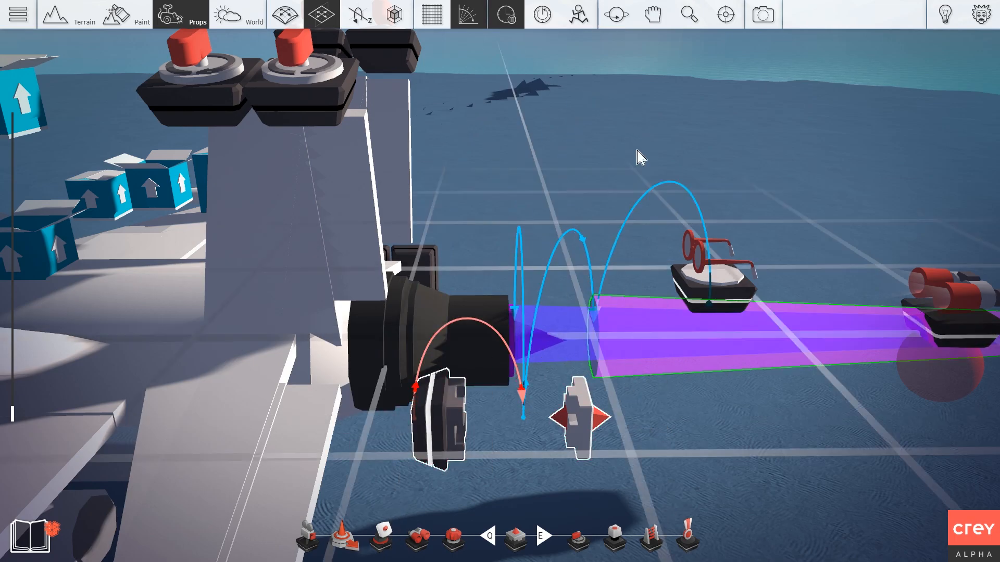
Reset and unfreeze the simulation to watch the flame's motion from behind the jet
{"action": "left_click", "coordinate": [540, 21]}
{"action": "left_click", "coordinate": [510, 23]}
{"action": "right_click_drag", "start_coordinate": [534, 79], "coordinate": [539, 93]}
{"action": "scroll", "coordinate": [539, 93], "scroll_direction": "down", "scroll_amount": 5}
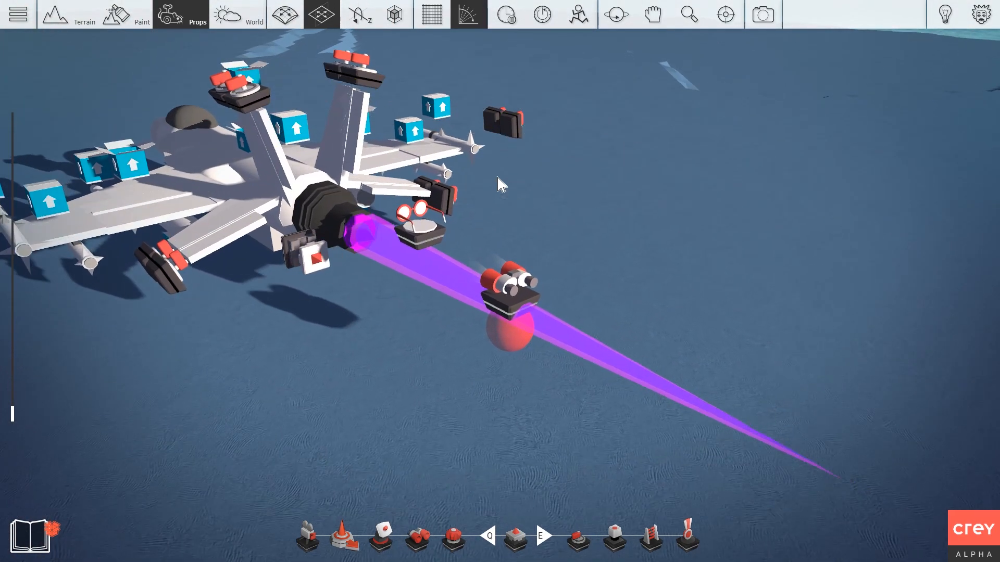
{"action": "scroll", "coordinate": [394, 228], "scroll_direction": "up", "scroll_amount": 4}
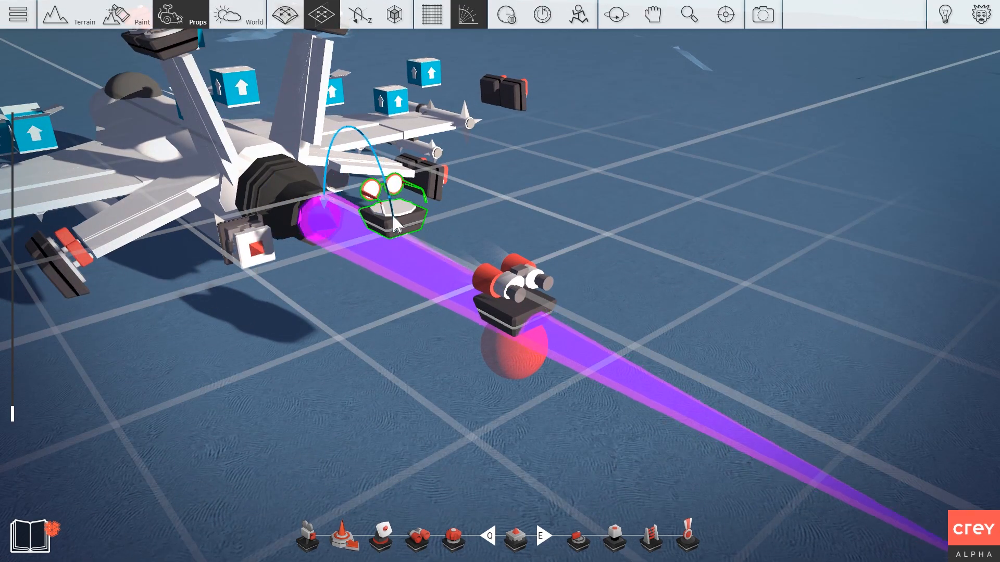
Review the settings of the Hider prop linked to the flame
{"action": "left_click", "coordinate": [394, 226]}
{"action": "double_click", "coordinate": [329, 150]}
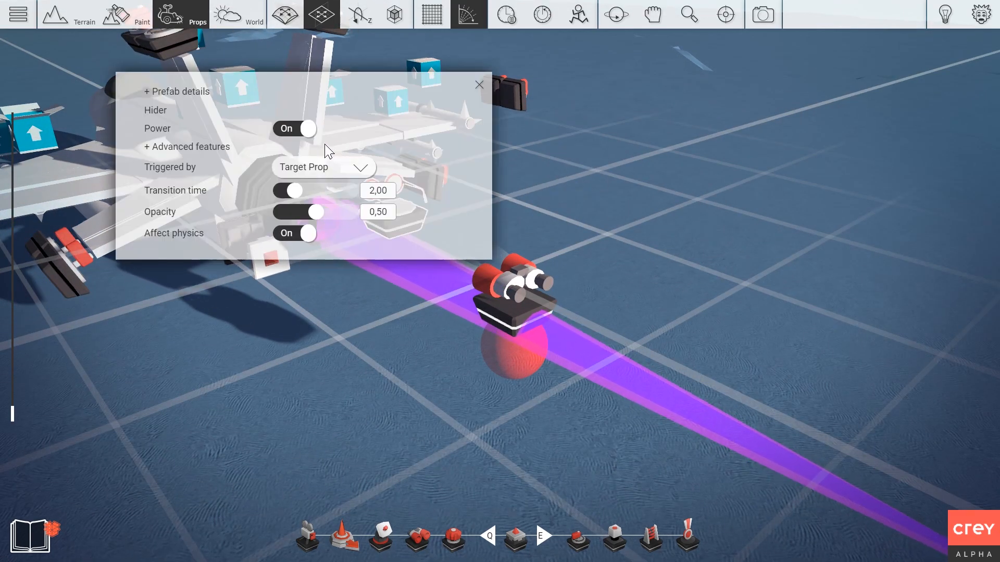
{"action": "left_click", "coordinate": [479, 84]}
Freeze and reset the simulation, and slide the outer magenta cone slightly back from the nozzle
{"action": "left_click_drag", "start_coordinate": [208, 292], "coordinate": [280, 295]}
{"action": "left_click", "coordinate": [513, 14]}
{"action": "left_click", "coordinate": [542, 15]}
{"action": "scroll", "coordinate": [255, 304], "scroll_direction": "up", "scroll_amount": 1}
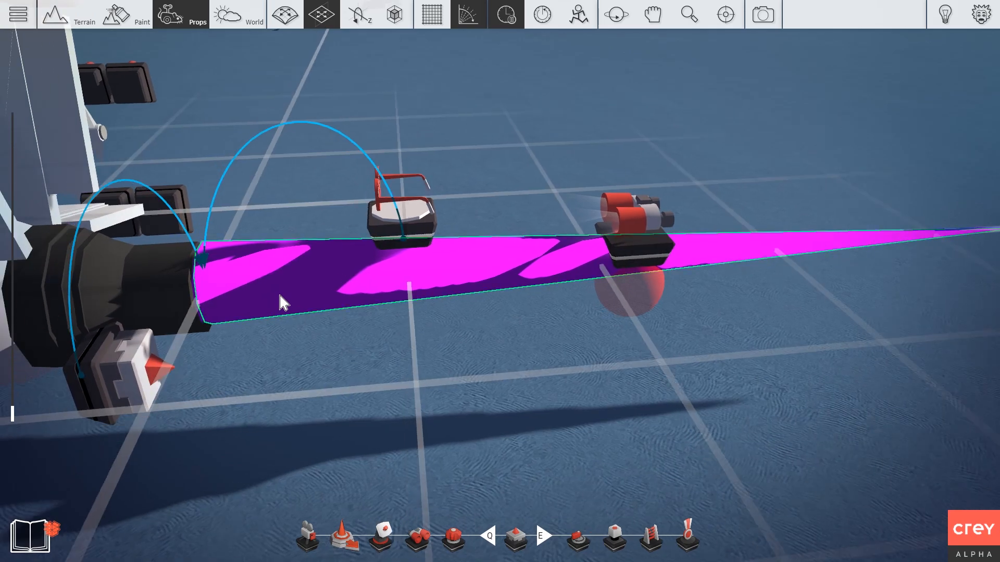
{"action": "key", "text": "shift"}
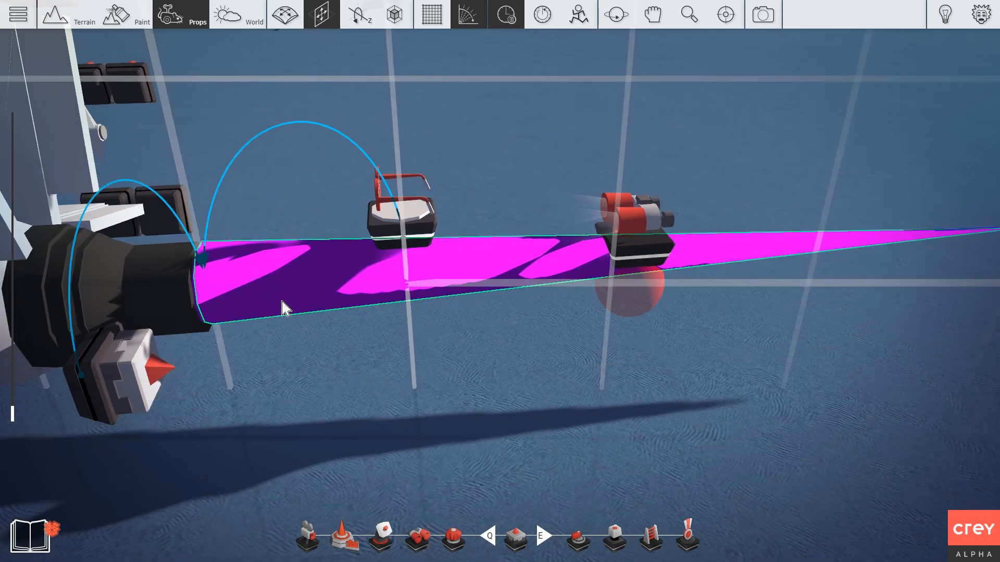
{"action": "left_click_drag", "start_coordinate": [282, 302], "coordinate": [318, 299]}
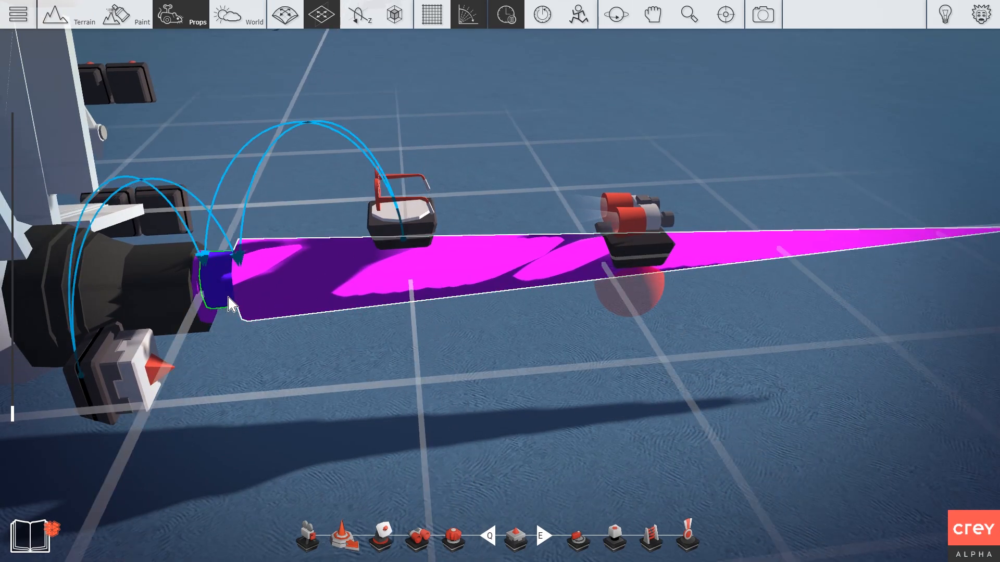
Resize the purple middle cone and slide it forward into the nozzle
{"action": "key", "text": "4"}
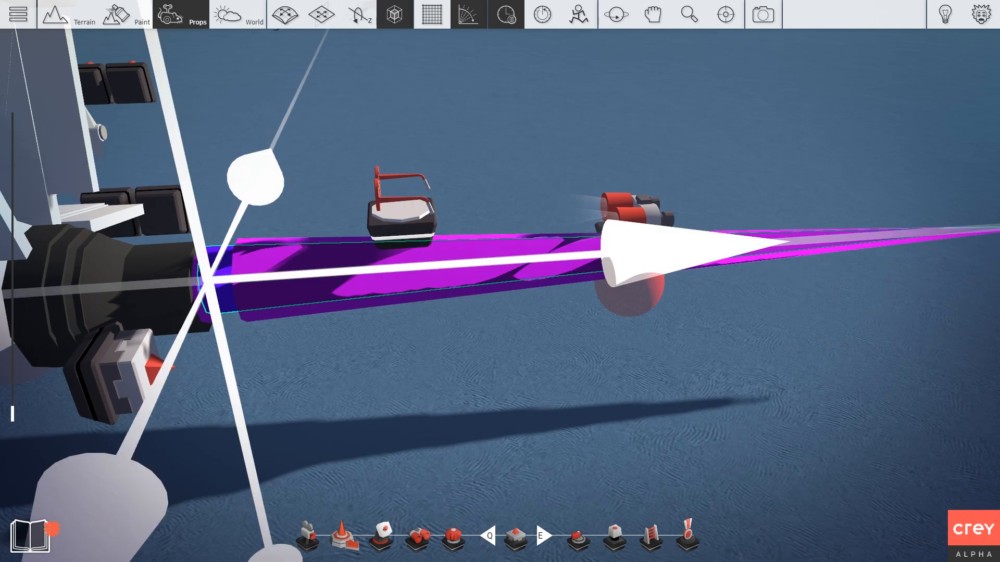
{"action": "key", "text": "2"}
{"action": "left_click_drag", "start_coordinate": [219, 292], "coordinate": [166, 297]}
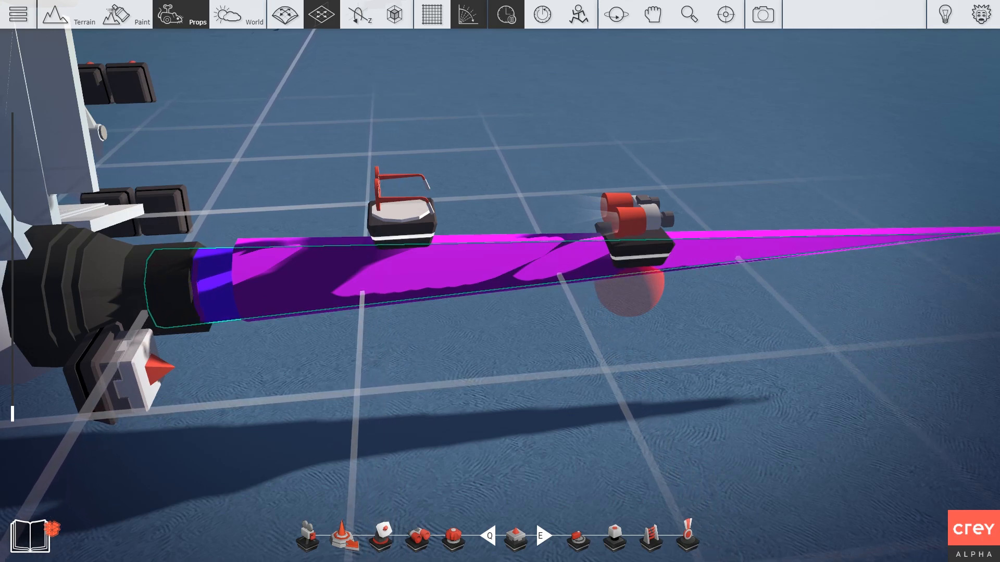
Enlarge the outer magenta cone slightly and slide it forward into the nozzle over the inner cones
{"action": "key", "text": "4"}
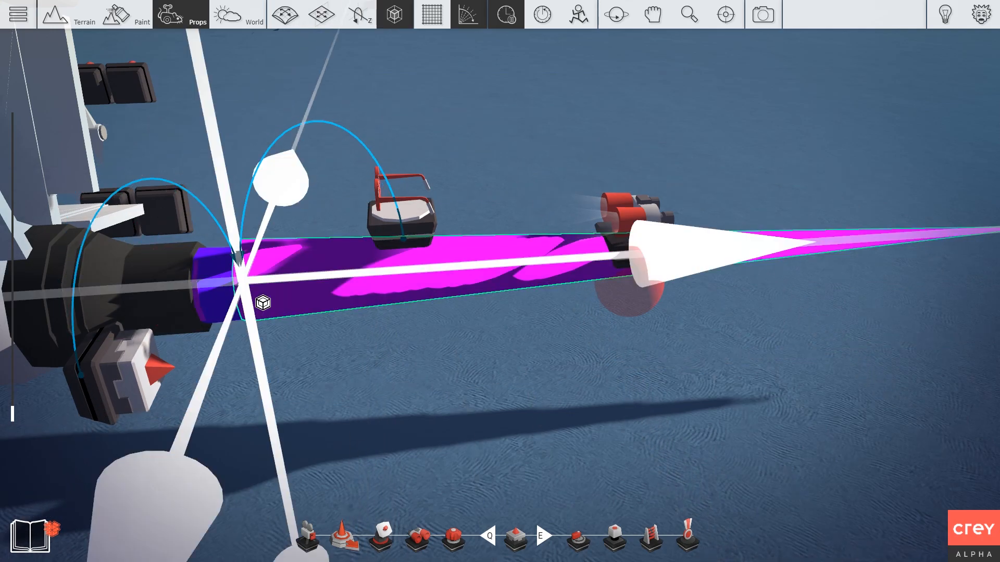
{"action": "key", "text": "2"}
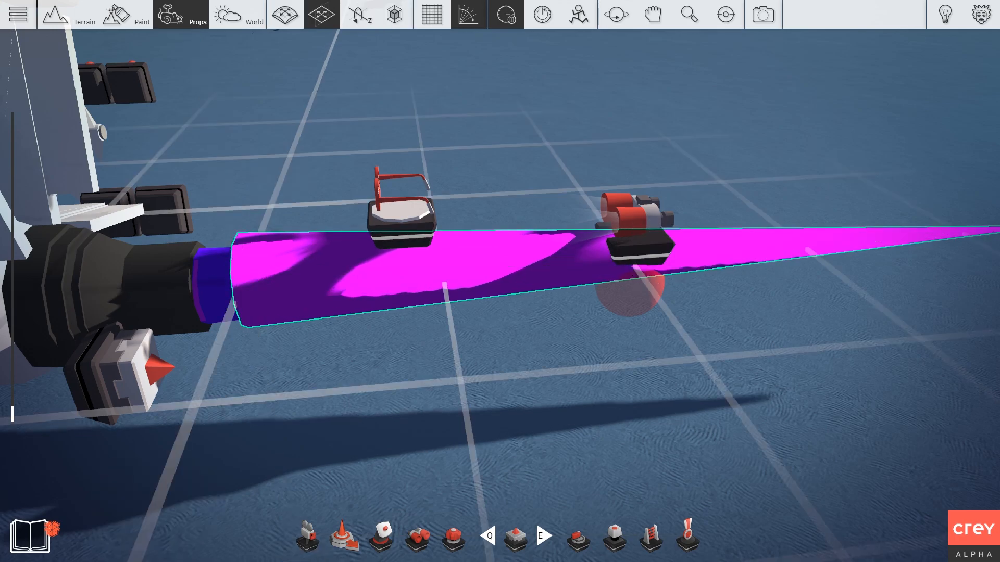
{"action": "left_click_drag", "start_coordinate": [416, 281], "coordinate": [400, 278]}
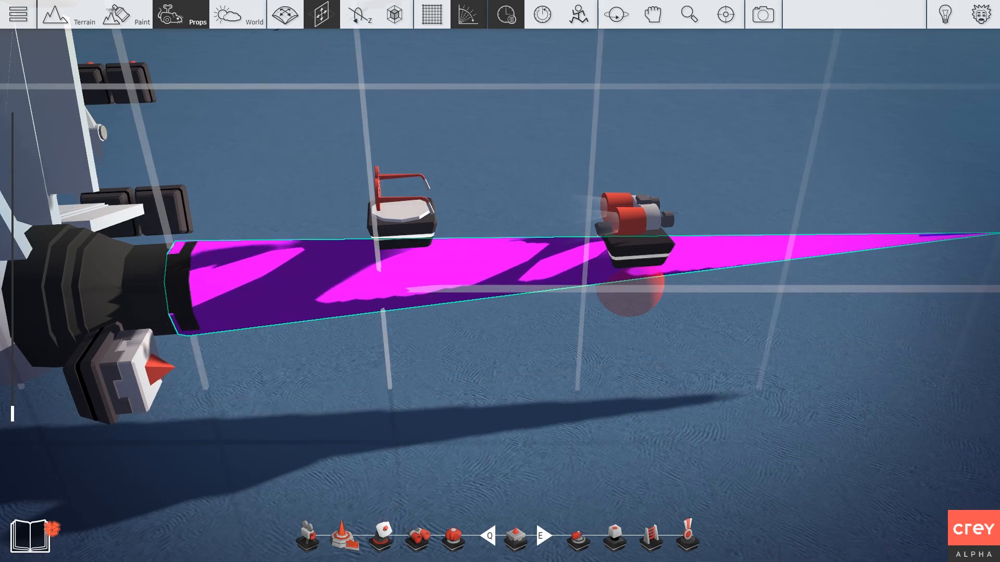
{"action": "key", "text": "4"}
{"action": "right_click_drag", "start_coordinate": [237, 260], "coordinate": [307, 138]}
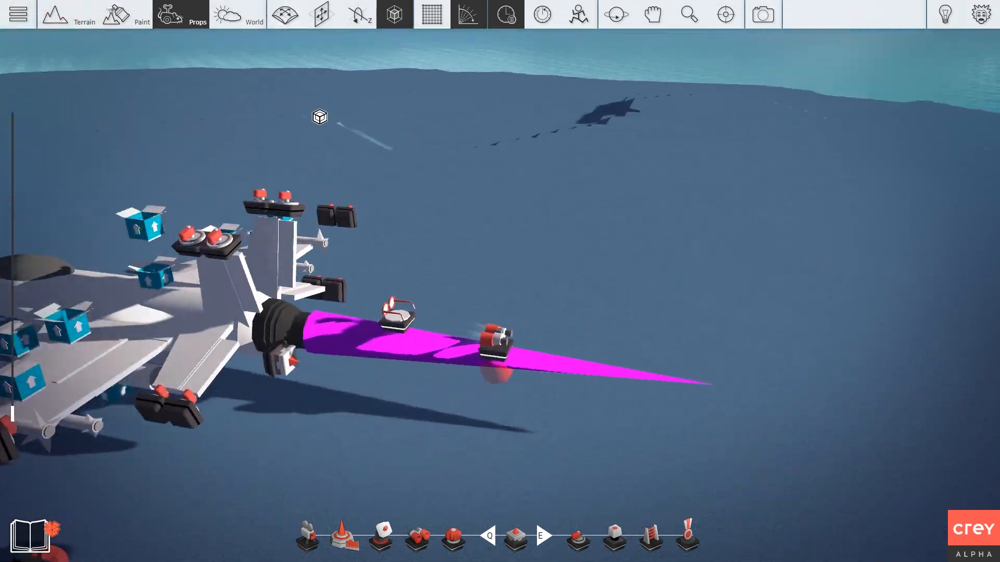
Unfreeze the simulation and play-test the jet to check the flame from the chase camera
{"action": "left_click", "coordinate": [502, 17]}
{"action": "mouse_move", "coordinate": [481, 155]}
{"action": "right_mouse_down"}
{"action": "mouse_move", "coordinate": [458, 177]}
{"action": "mouse_move", "coordinate": [344, 192]}
{"action": "mouse_move", "coordinate": [328, 156]}
{"action": "mouse_move", "coordinate": [479, 156]}
{"action": "right_mouse_up"}
{"action": "key", "text": "s"}
{"action": "key", "text": "9"}
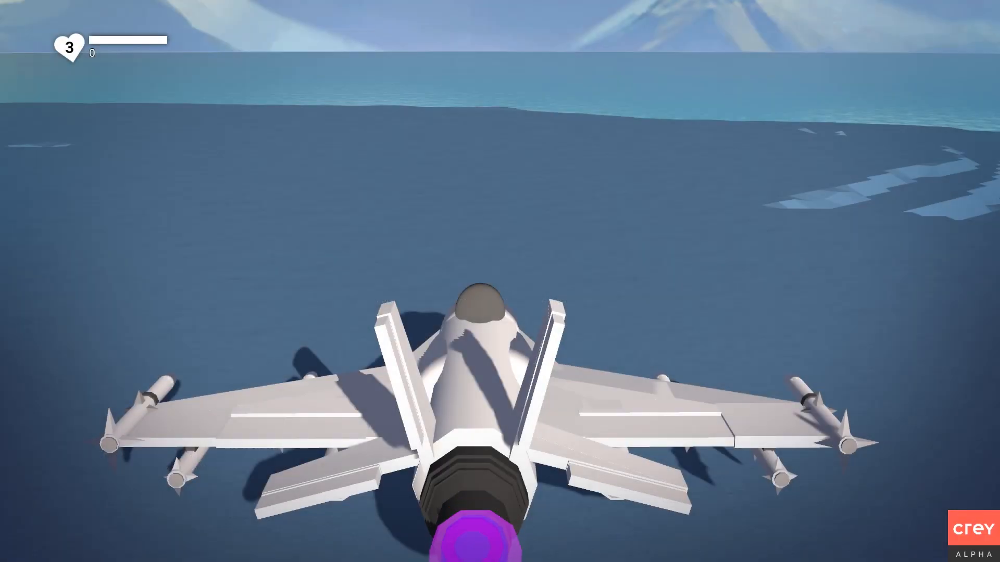
{"action": "key", "text": "Escape"}
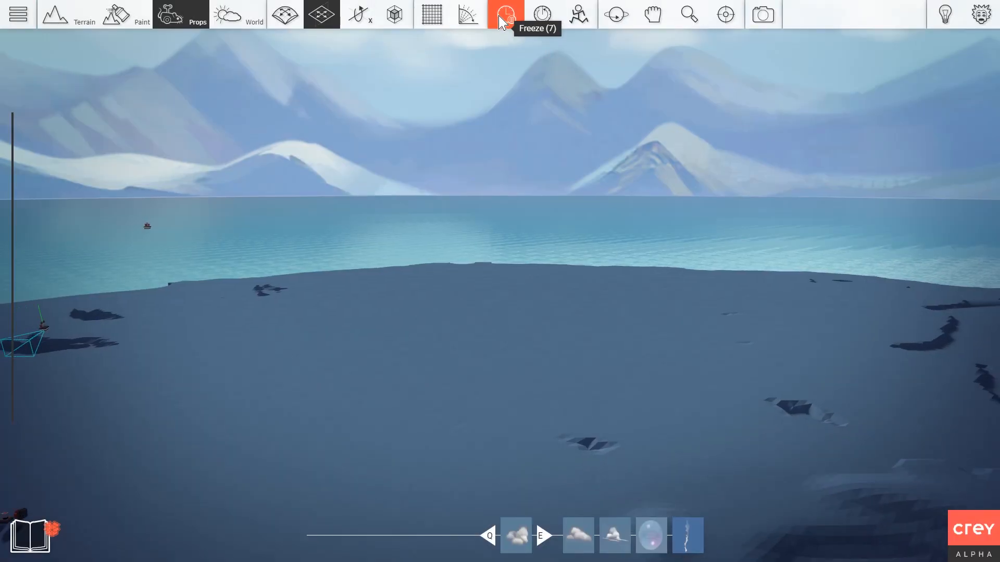
Freeze the simulation, link the linear-motion prop below the nozzle to the jet, and set the simulation running again
{"action": "left_click", "coordinate": [500, 21]}
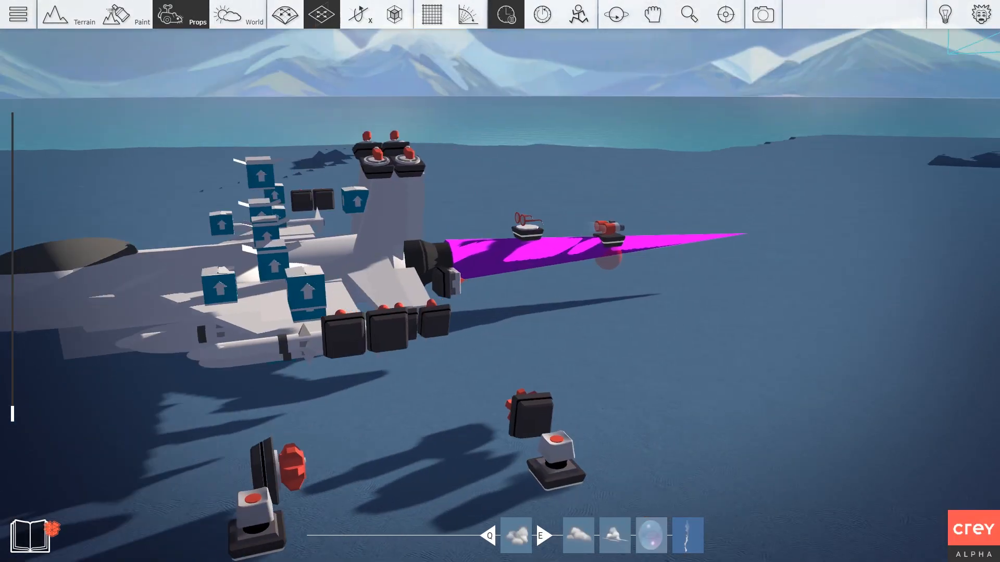
{"action": "key", "text": "d"}
{"action": "right_click_drag", "start_coordinate": [521, 208], "coordinate": [453, 208]}
{"action": "key", "text": "w"}
{"action": "left_click", "coordinate": [302, 316]}
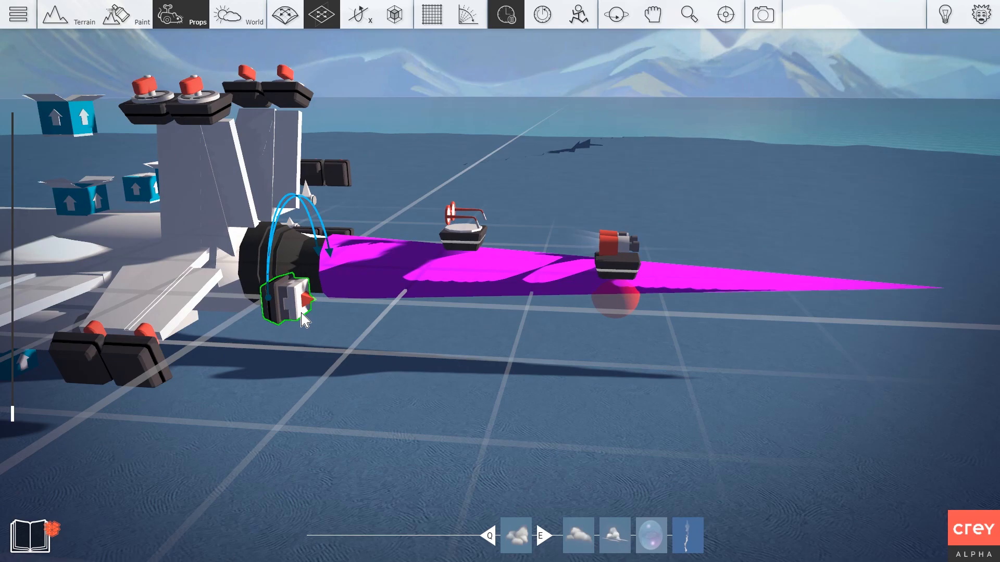
{"action": "key", "text": "a"}
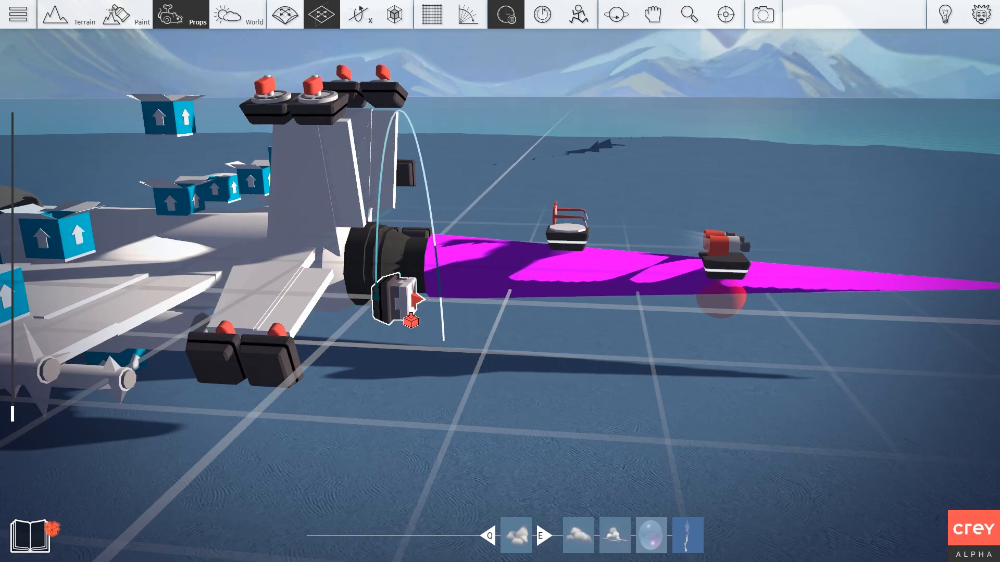
{"action": "left_click", "coordinate": [187, 202]}
{"action": "left_click", "coordinate": [401, 307]}
{"action": "right_click_drag", "start_coordinate": [400, 308], "coordinate": [458, 302]}
{"action": "key", "text": "d"}
{"action": "left_click", "coordinate": [473, 265]}
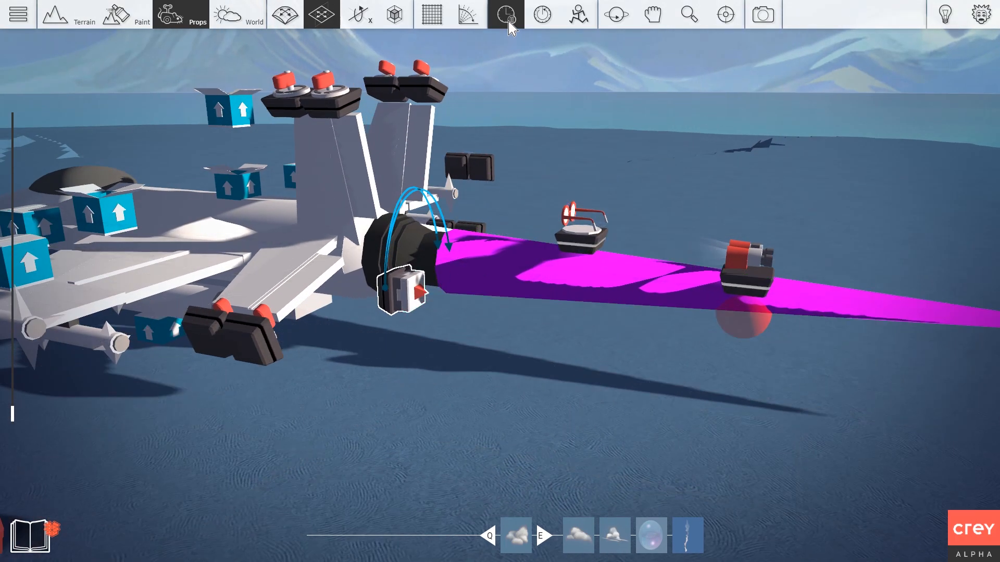
{"action": "left_click", "coordinate": [510, 24]}
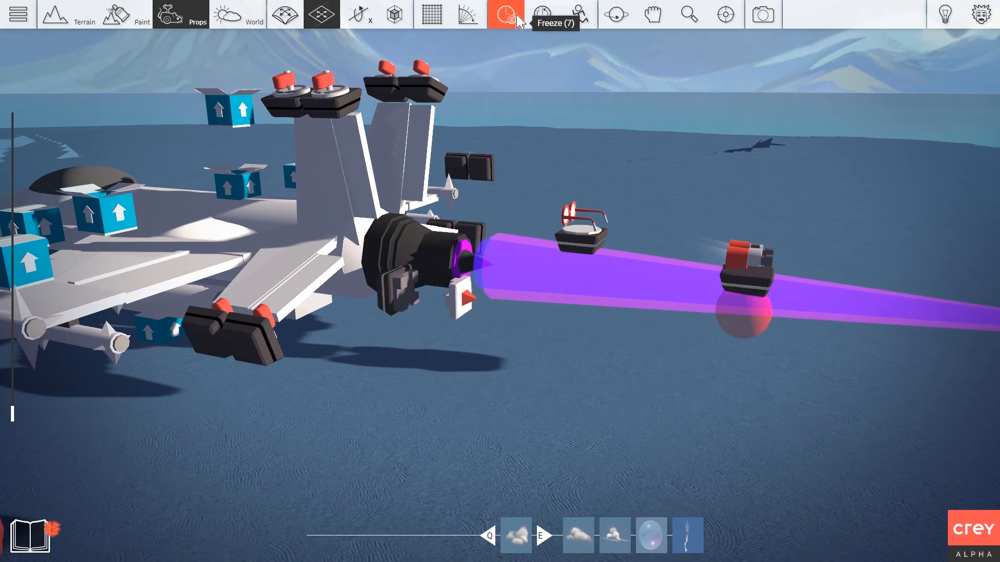
Reposition the camera prop farther behind the jet and run its camera test
{"action": "key", "text": "s"}
{"action": "right_click_drag", "start_coordinate": [411, 179], "coordinate": [464, 167]}
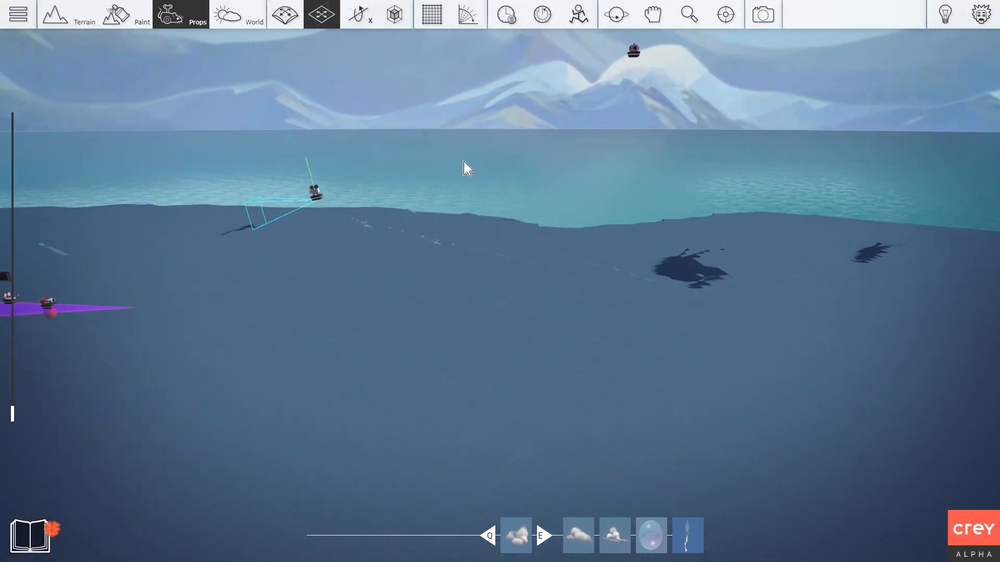
{"action": "right_click", "coordinate": [315, 193]}
{"action": "left_click", "coordinate": [276, 105]}
{"action": "left_click", "coordinate": [301, 167]}
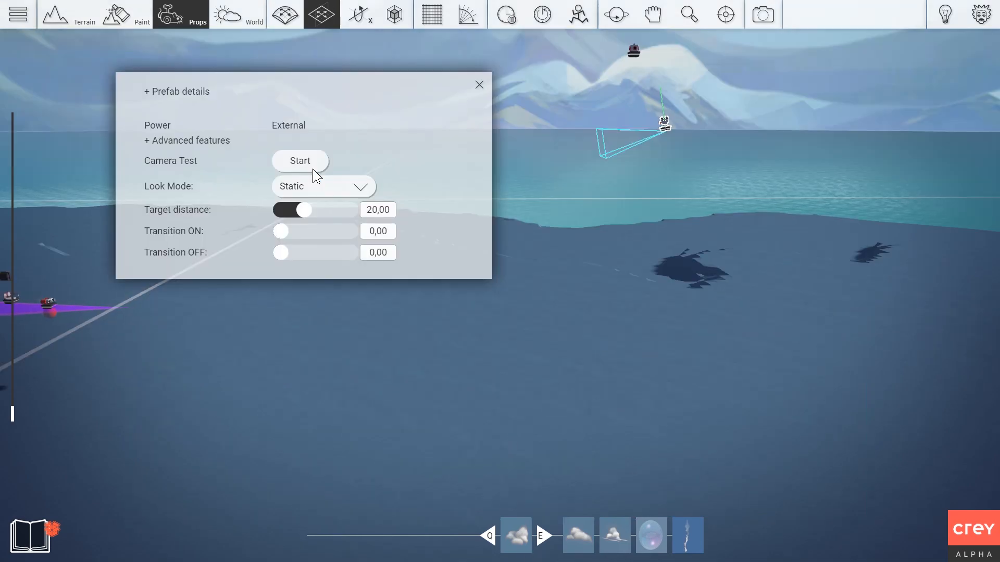
{"action": "left_click", "coordinate": [479, 85]}
Play-test the jet, steering it both ways with the flame running
{"action": "key", "text": "9"}
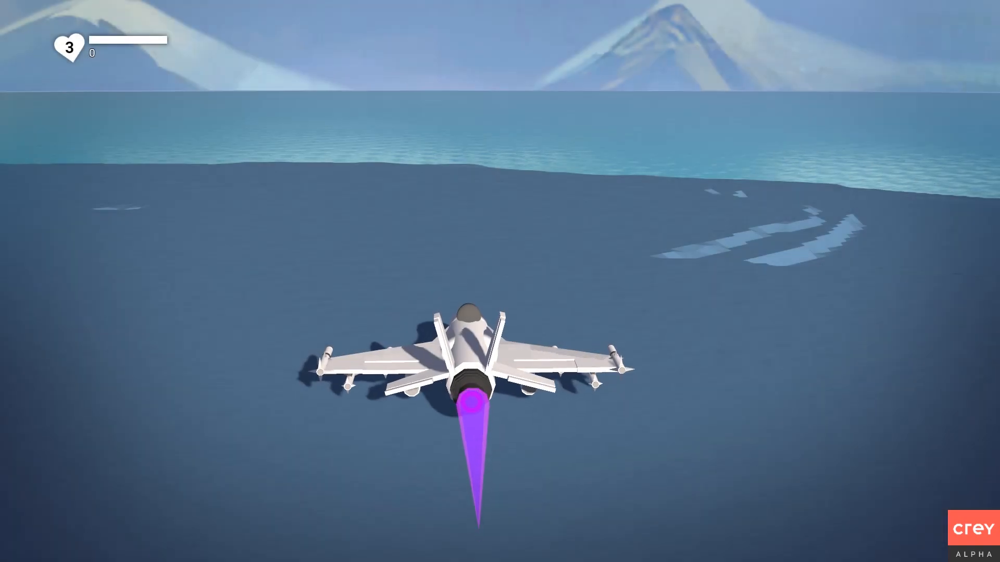
{"action": "key", "text": "a"}
{"action": "key", "text": "d"}
{"action": "key", "text": "a"}
Examine the power and speed settings of a mechanics prop in the group beside the jet
{"action": "key", "text": "s"}
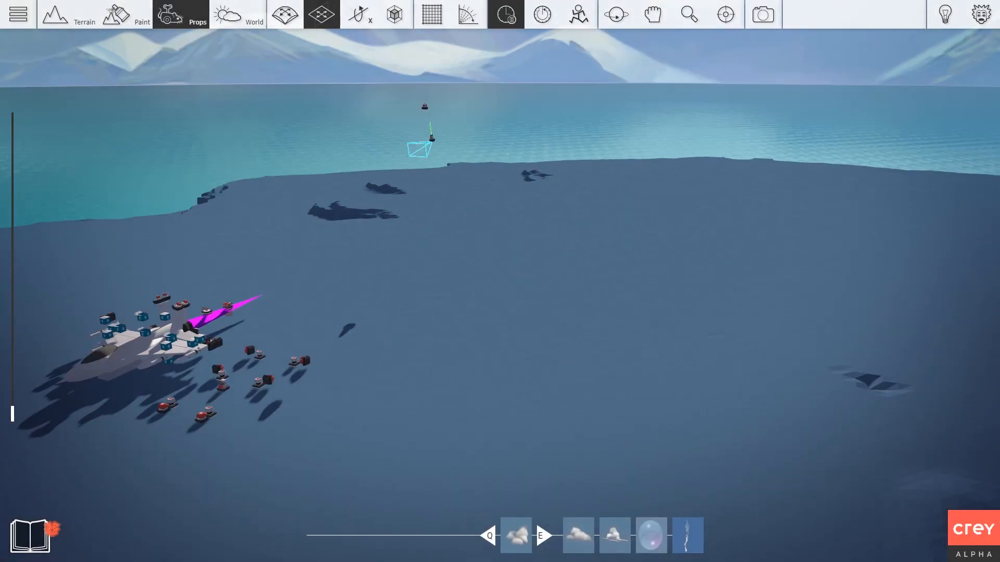
{"action": "key", "text": "w"}
{"action": "mouse_move", "coordinate": [498, 171]}
{"action": "right_mouse_down"}
{"action": "mouse_move", "coordinate": [416, 193]}
{"action": "mouse_move", "coordinate": [498, 171]}
{"action": "mouse_move", "coordinate": [479, 171]}
{"action": "right_mouse_up"}
{"action": "key", "text": "s"}
{"action": "key", "text": "s"}
{"action": "right_click_drag", "start_coordinate": [546, 156], "coordinate": [433, 192]}
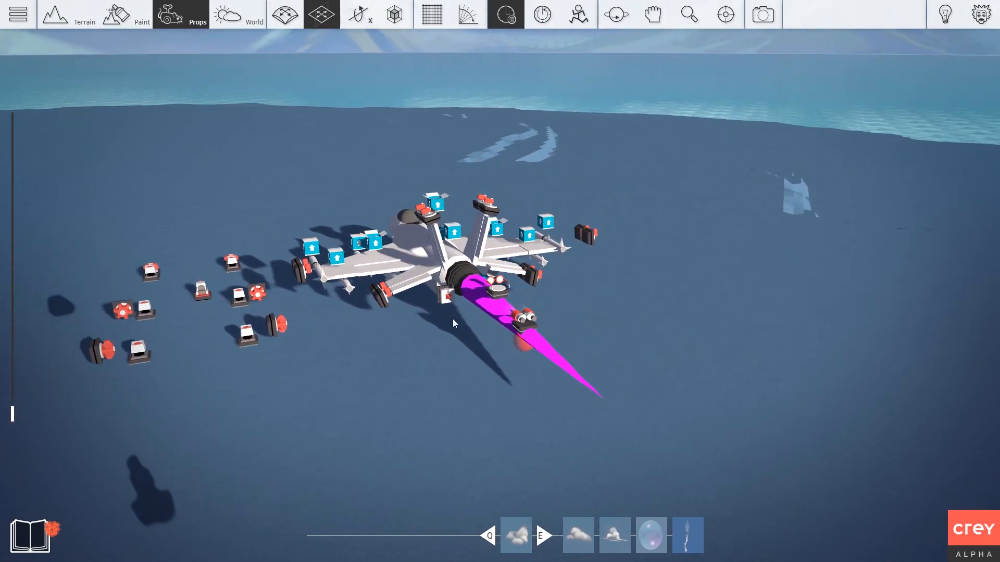
{"action": "scroll", "coordinate": [452, 319], "scroll_direction": "down", "scroll_amount": 2}
{"action": "scroll", "coordinate": [442, 321], "scroll_direction": "up", "scroll_amount": 2}
{"action": "right_click", "coordinate": [207, 291]}
{"action": "left_click", "coordinate": [172, 209]}
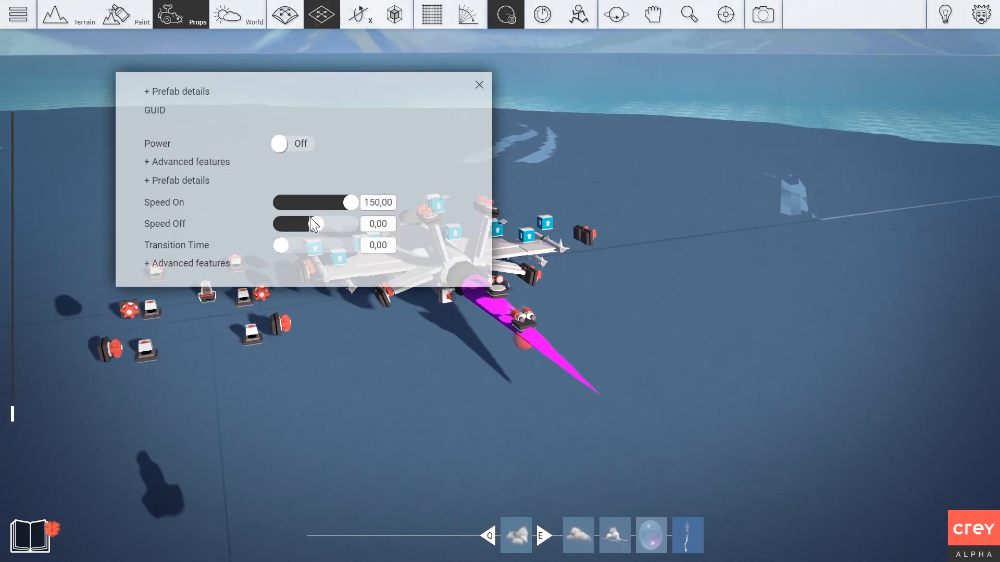
{"action": "left_click", "coordinate": [479, 84]}
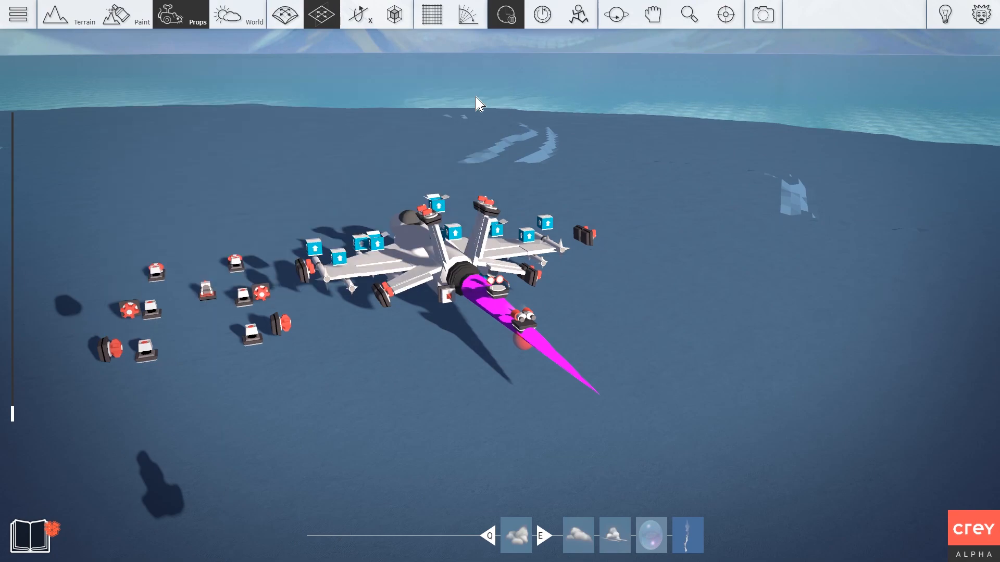
Play-test the jet over the water, banking it both ways and pitching it with the flame running, and return to editing
{"action": "key", "text": "F5"}
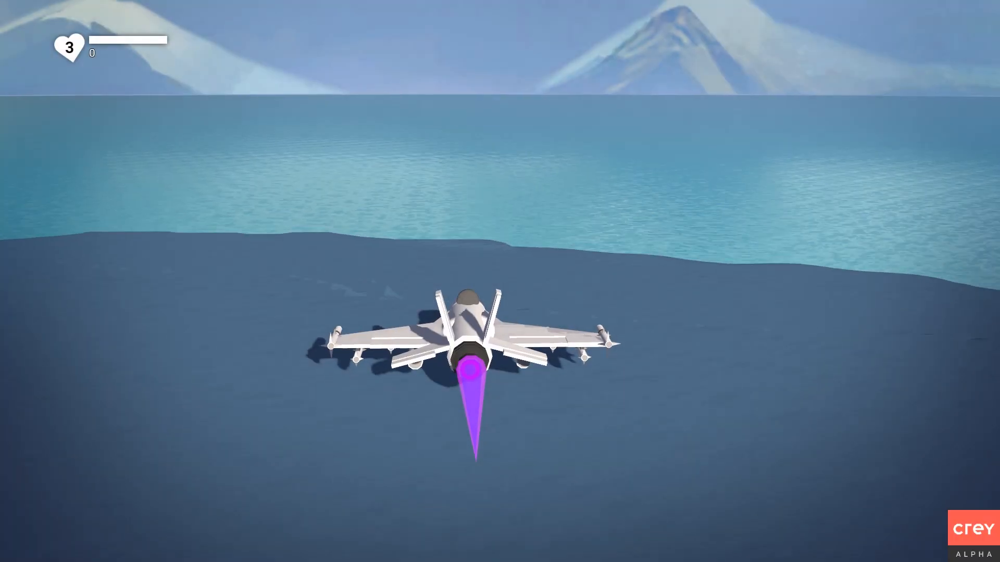
{"action": "key", "text": "d"}
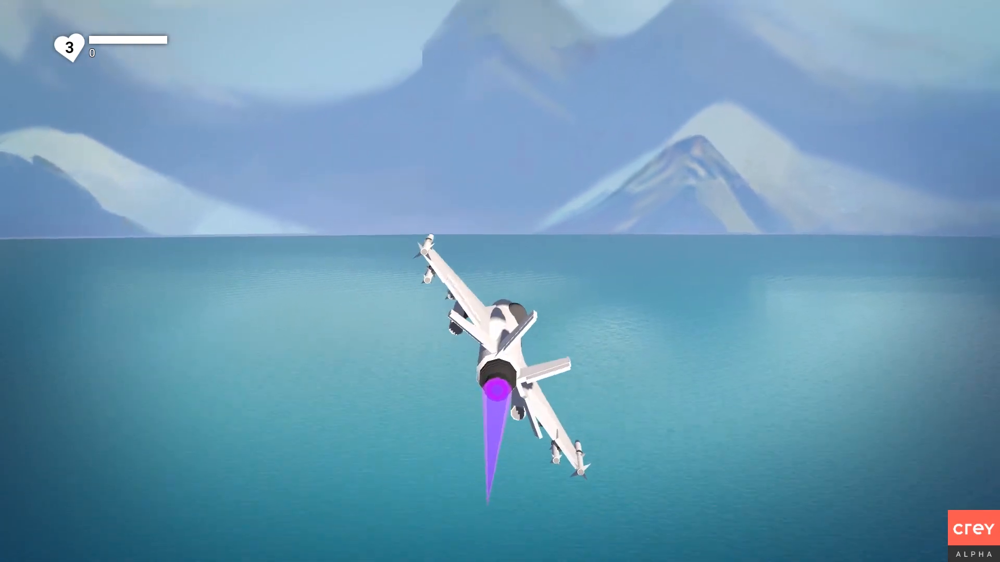
{"action": "key", "text": "s"}
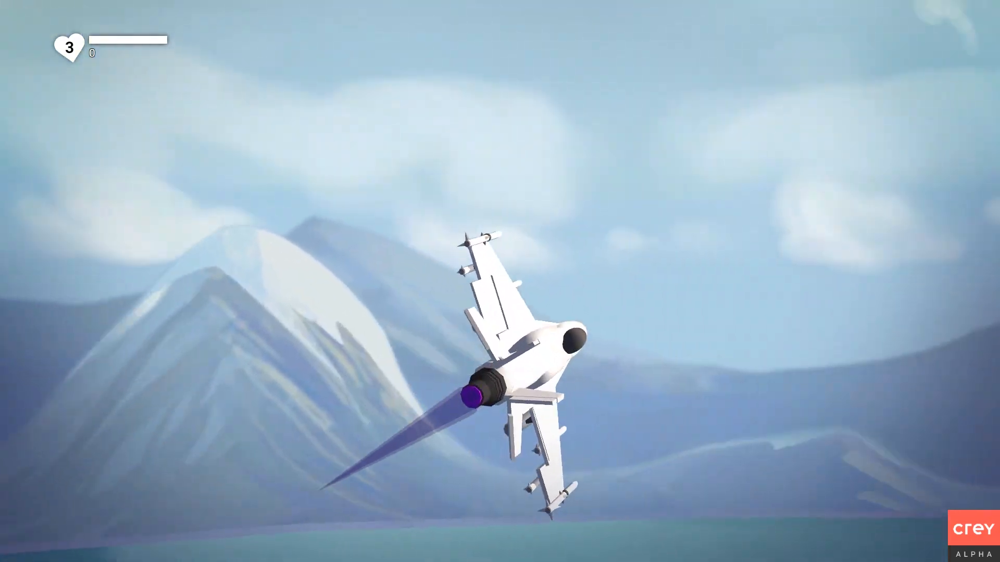
{"action": "key", "text": "a"}
{"action": "key", "text": "w"}
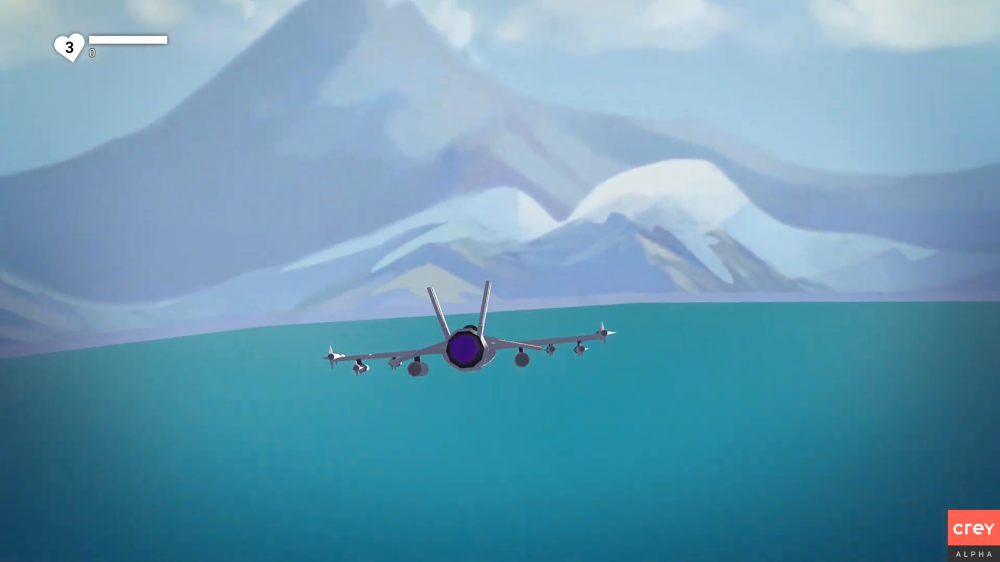
{"action": "key", "text": "s"}
{"action": "key", "text": "a"}
{"action": "key", "text": "a"}
{"action": "key", "text": "s"}
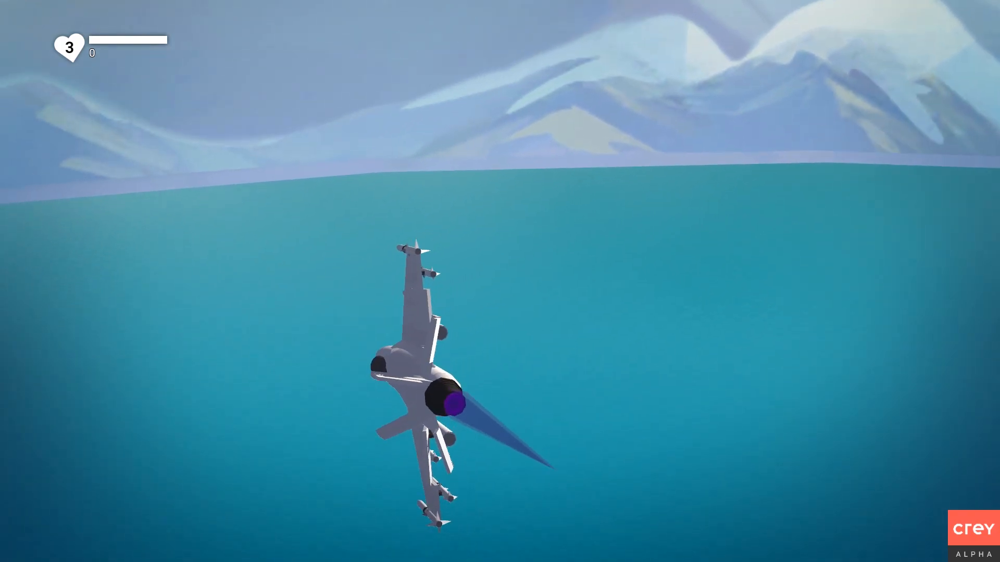
{"action": "key", "text": "s"}
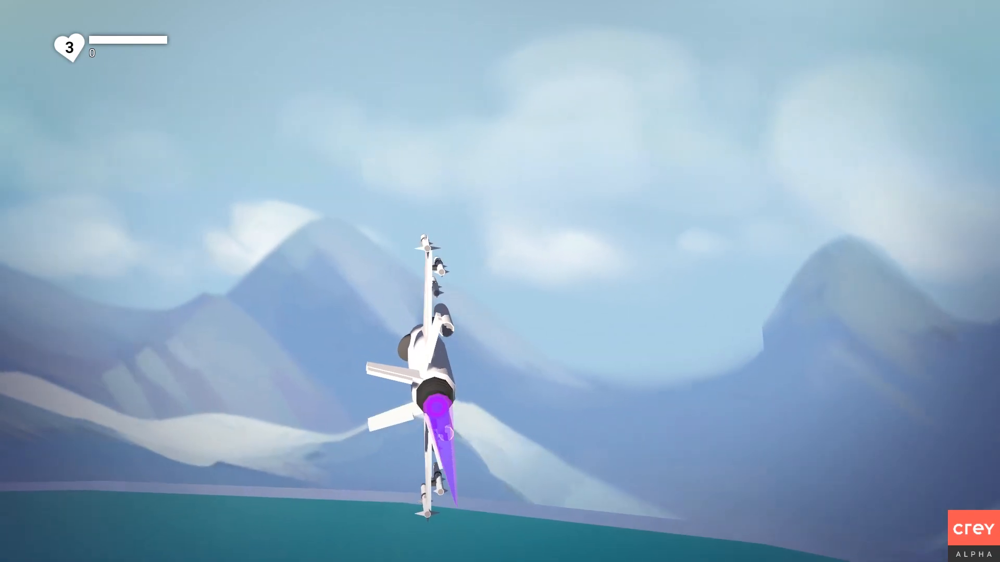
{"action": "key", "text": "Escape"}
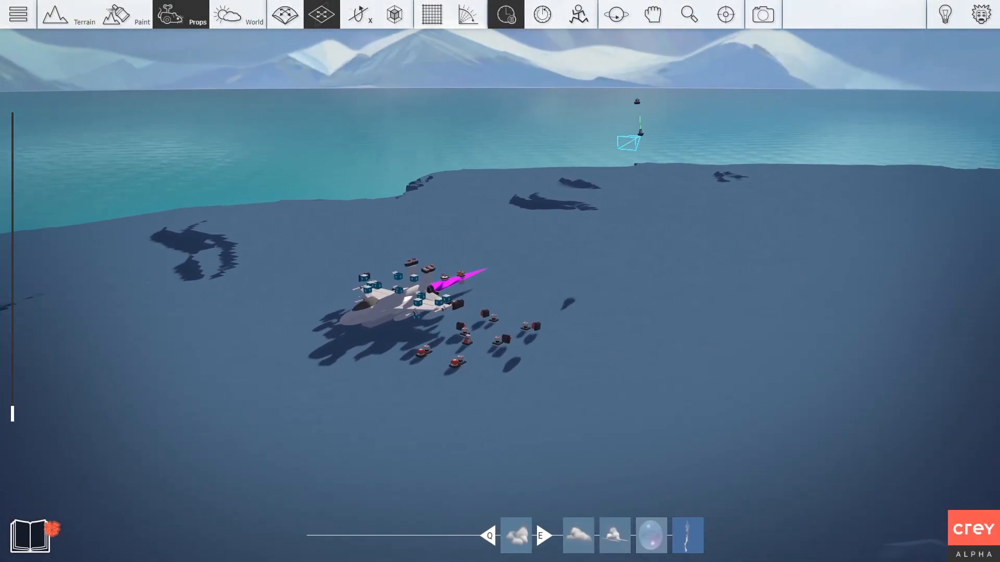
Place an Input Trigger prop from the gameplay library on the ground beside the group of control props
{"action": "key", "text": "s"}
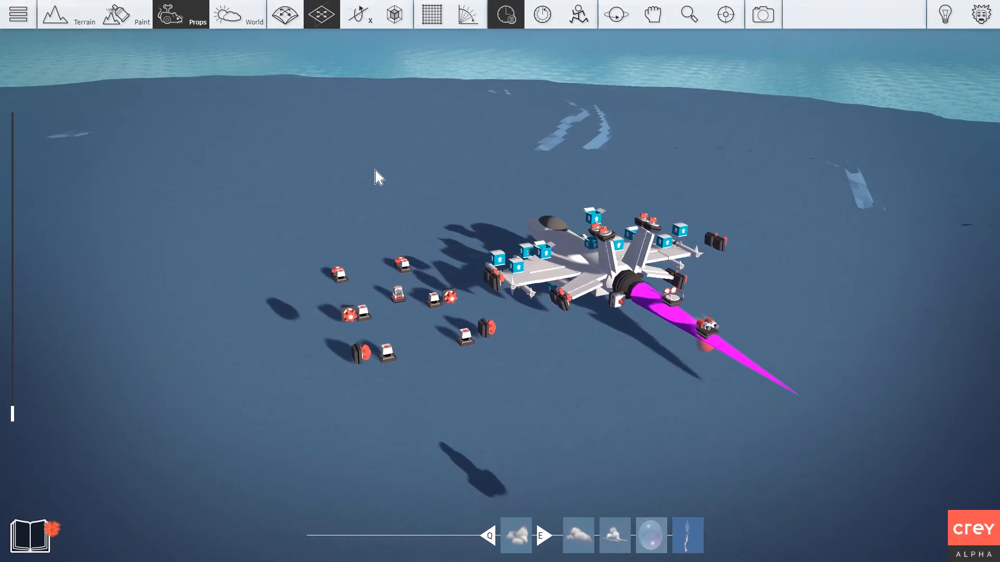
{"action": "key", "text": "w"}
{"action": "mouse_move", "coordinate": [375, 171]}
{"action": "right_mouse_down"}
{"action": "mouse_move", "coordinate": [364, 177]}
{"action": "mouse_move", "coordinate": [371, 166]}
{"action": "right_mouse_up"}
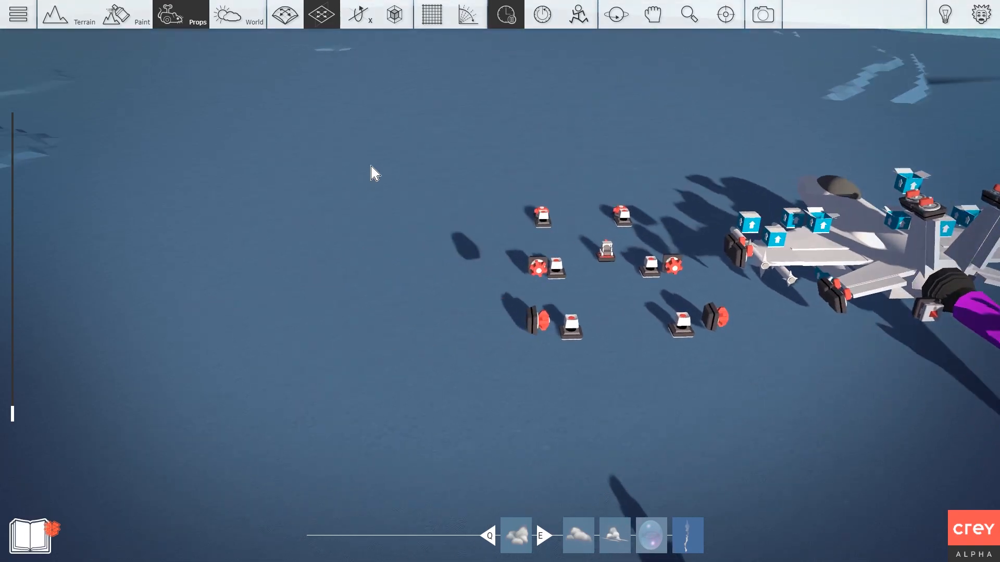
{"action": "key", "text": "Tab"}
{"action": "left_click", "coordinate": [208, 82]}
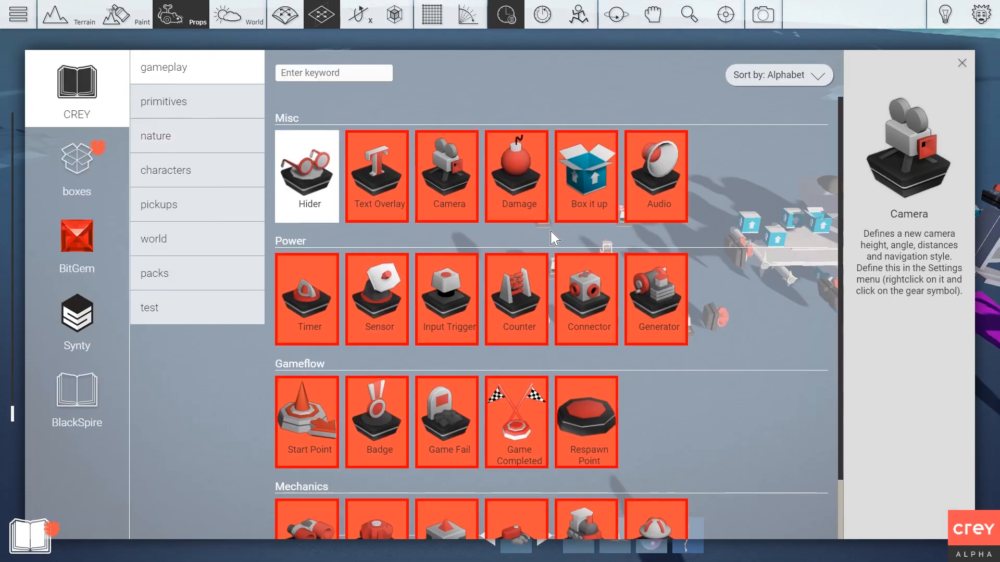
{"action": "scroll", "coordinate": [551, 234], "scroll_direction": "down", "scroll_amount": 2}
{"action": "key", "text": "Tab"}
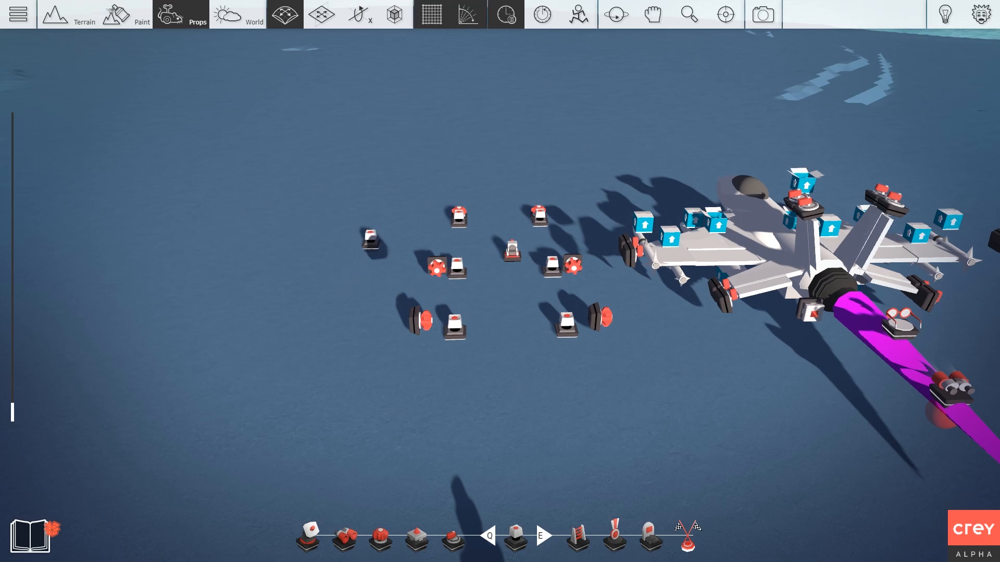
{"action": "scroll", "coordinate": [371, 240], "scroll_direction": "up", "scroll_amount": 3}
{"action": "scroll", "coordinate": [371, 234], "scroll_direction": "down", "scroll_amount": 2}
Set the new input trigger's key to Run
{"action": "right_click", "coordinate": [361, 238]}
{"action": "left_click", "coordinate": [304, 153]}
{"action": "left_click", "coordinate": [305, 151]}
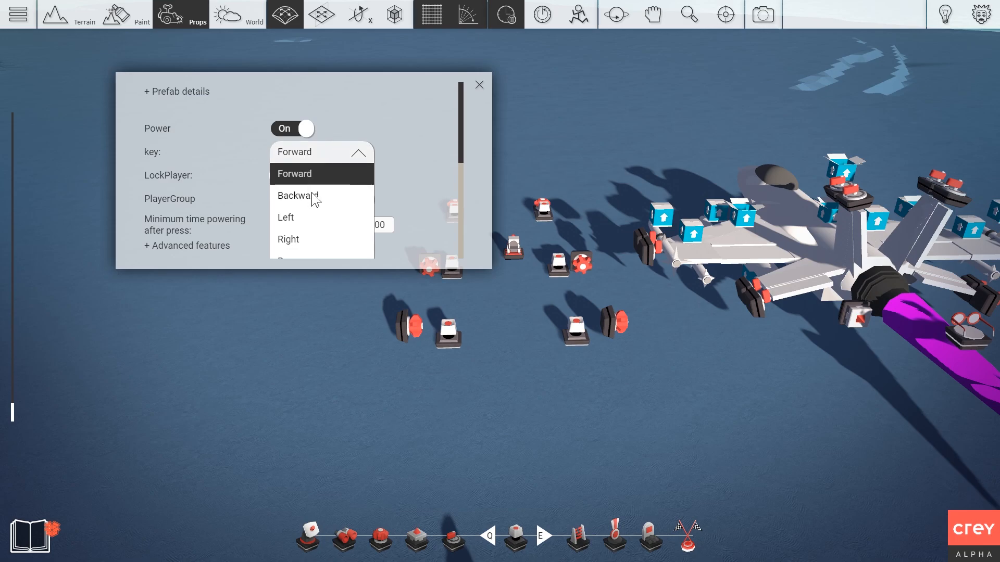
{"action": "scroll", "coordinate": [315, 200], "scroll_direction": "down", "scroll_amount": 1}
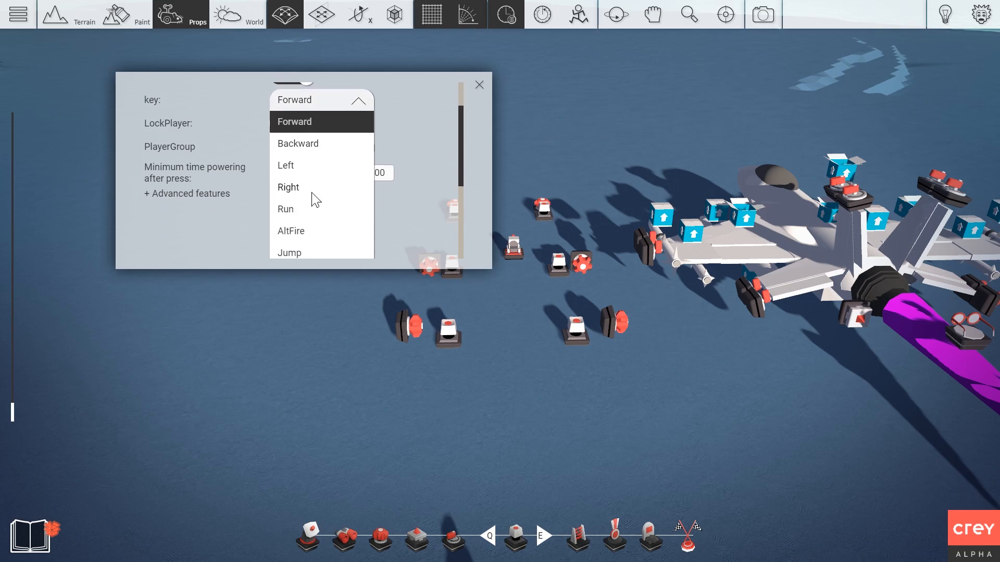
{"action": "left_click", "coordinate": [285, 209]}
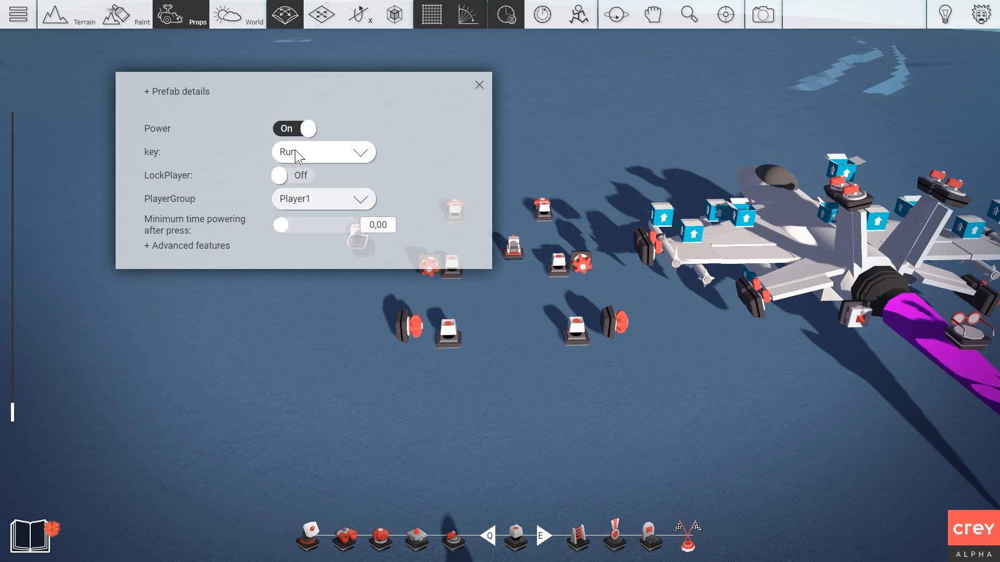
{"action": "left_click", "coordinate": [478, 85]}
Place a second locomotive-shaped mechanics prop just ahead of the existing one in the control group
{"action": "scroll", "coordinate": [362, 242], "scroll_direction": "up", "scroll_amount": 3}
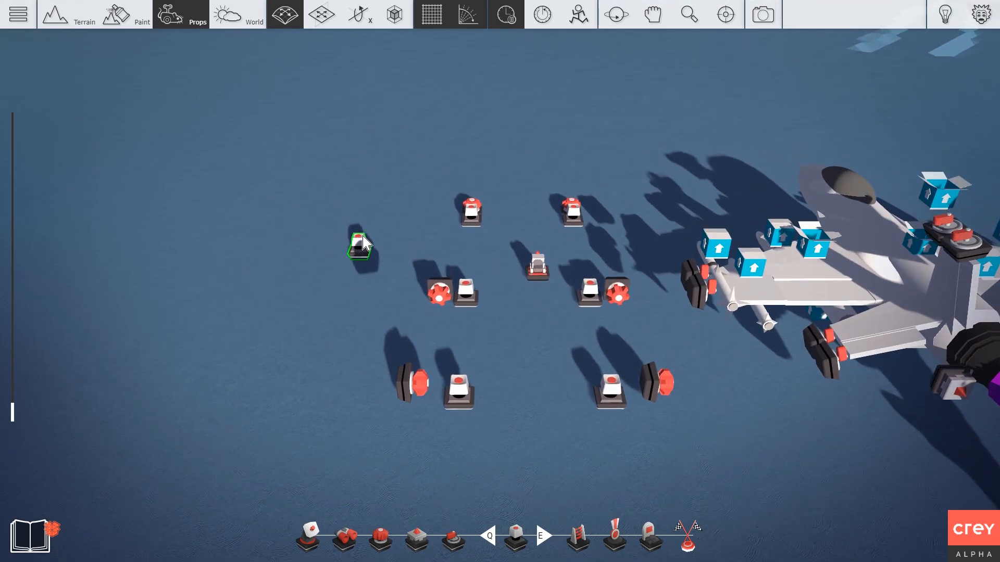
{"action": "right_click_drag", "start_coordinate": [384, 144], "coordinate": [417, 136]}
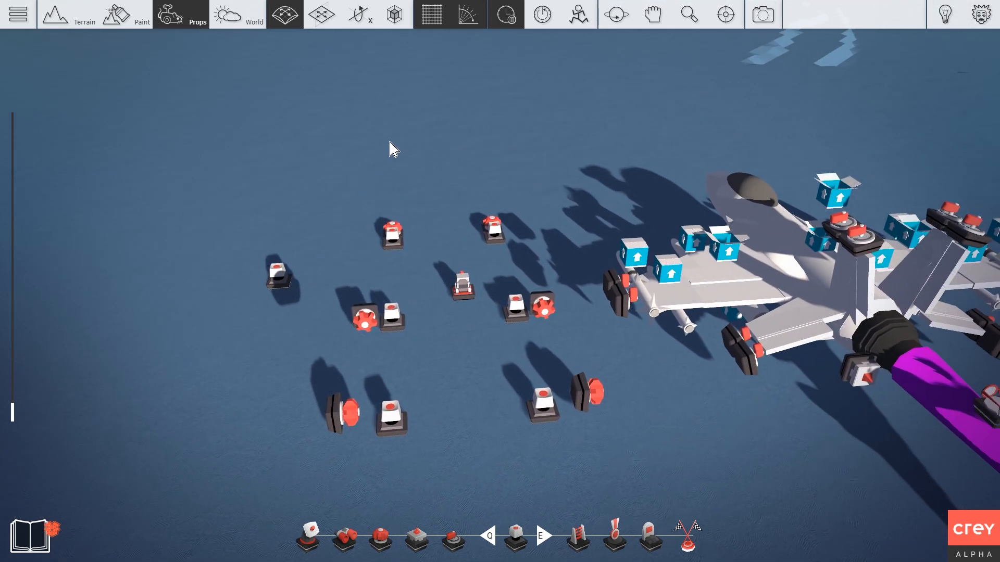
{"action": "key", "text": "Tab"}
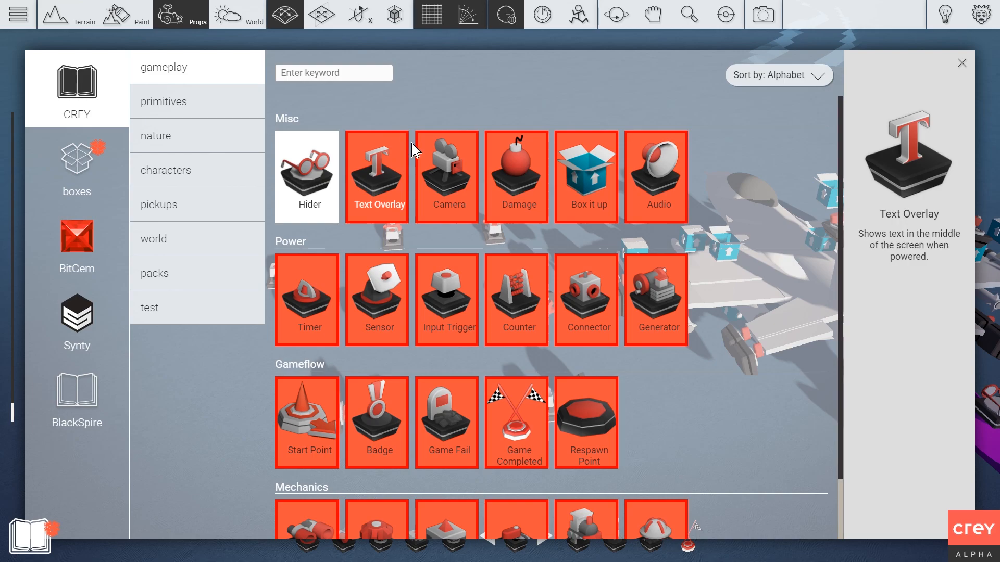
{"action": "scroll", "coordinate": [407, 146], "scroll_direction": "down", "scroll_amount": 2}
{"action": "key", "text": "Tab"}
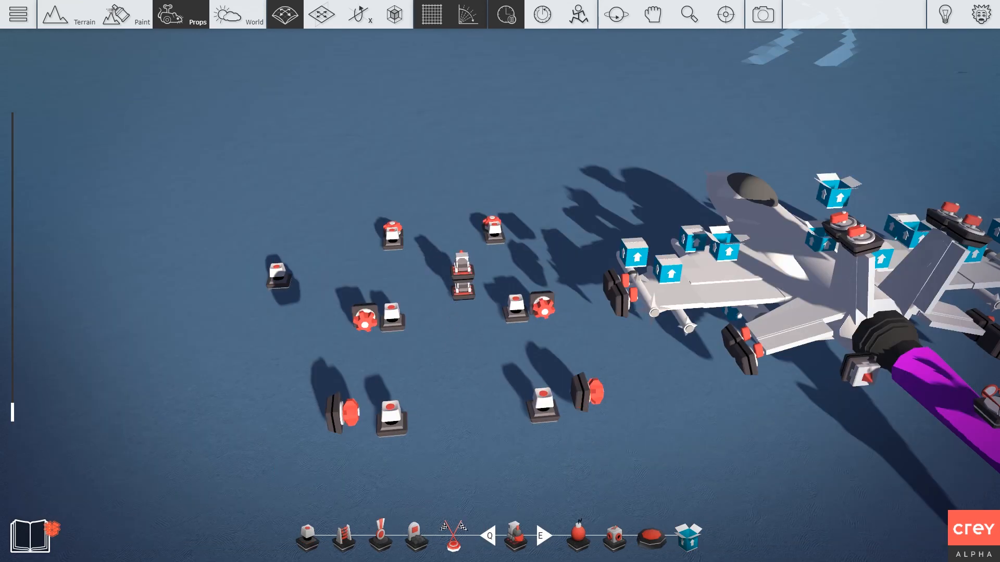
{"action": "mouse_move", "coordinate": [458, 255]}
{"action": "left_mouse_down", "text": "shift"}
{"action": "mouse_move", "coordinate": [457, 232]}
{"action": "mouse_move", "coordinate": [458, 254]}
{"action": "left_mouse_up", "text": "shift"}
{"action": "key", "text": "Delete"}
{"action": "scroll", "coordinate": [449, 192], "scroll_direction": "up", "scroll_amount": 2}
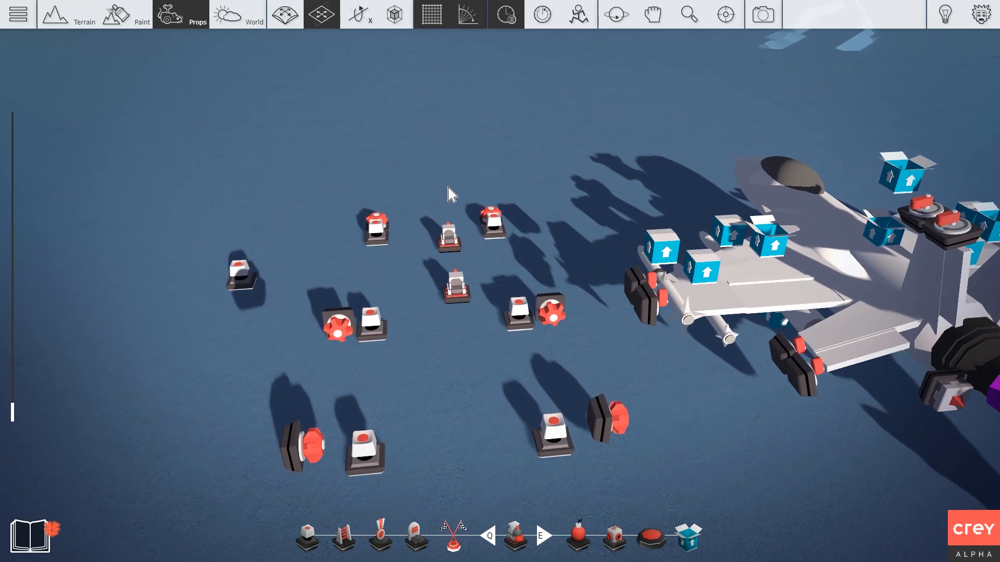
Move the Run trigger directly ahead of the second locomotive-shaped prop and connect its power to that prop
{"action": "right_click_drag", "start_coordinate": [448, 186], "coordinate": [450, 187]}
{"action": "left_click_drag", "start_coordinate": [270, 283], "coordinate": [467, 218]}
{"action": "scroll", "coordinate": [444, 157], "scroll_direction": "up", "scroll_amount": 2}
{"action": "right_click_drag", "start_coordinate": [443, 157], "coordinate": [433, 140]}
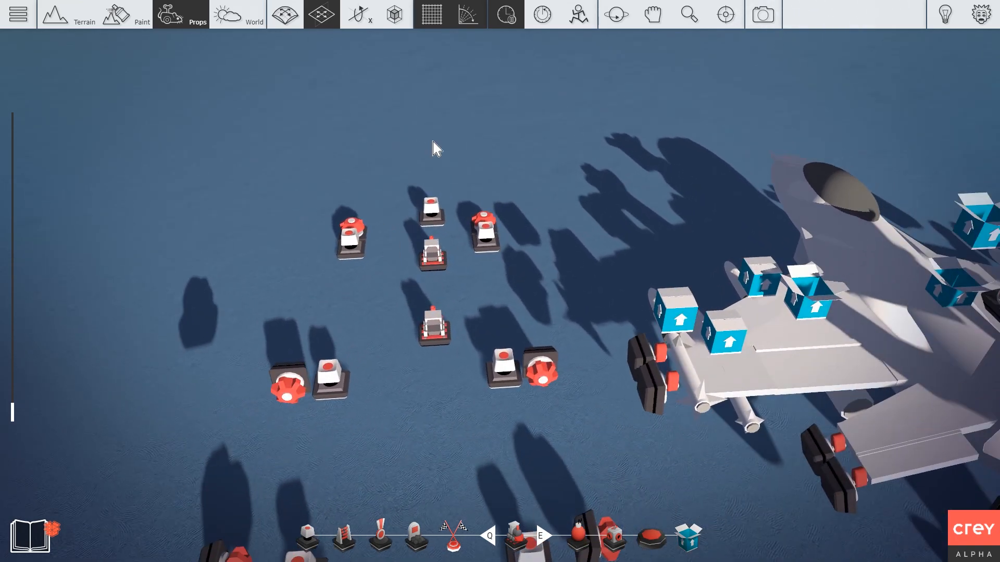
{"action": "scroll", "coordinate": [430, 161], "scroll_direction": "up", "scroll_amount": 2}
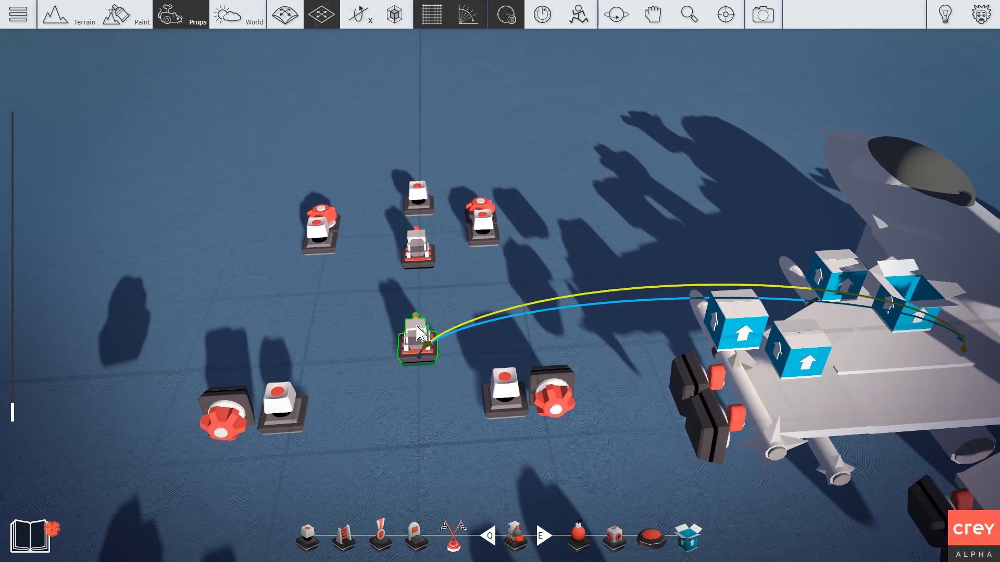
{"action": "left_click", "coordinate": [426, 263]}
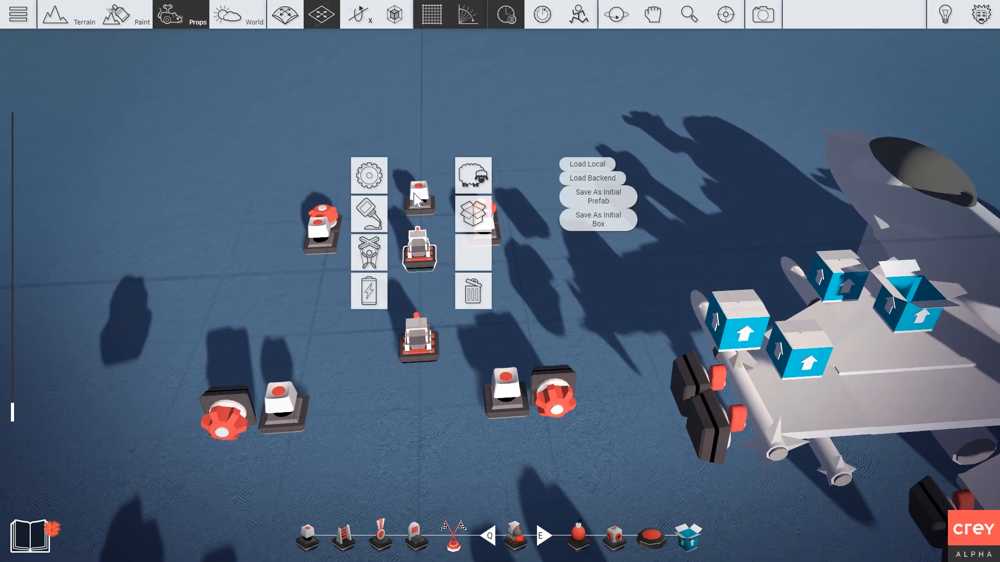
{"action": "left_click", "coordinate": [411, 205]}
{"action": "left_click", "coordinate": [386, 235]}
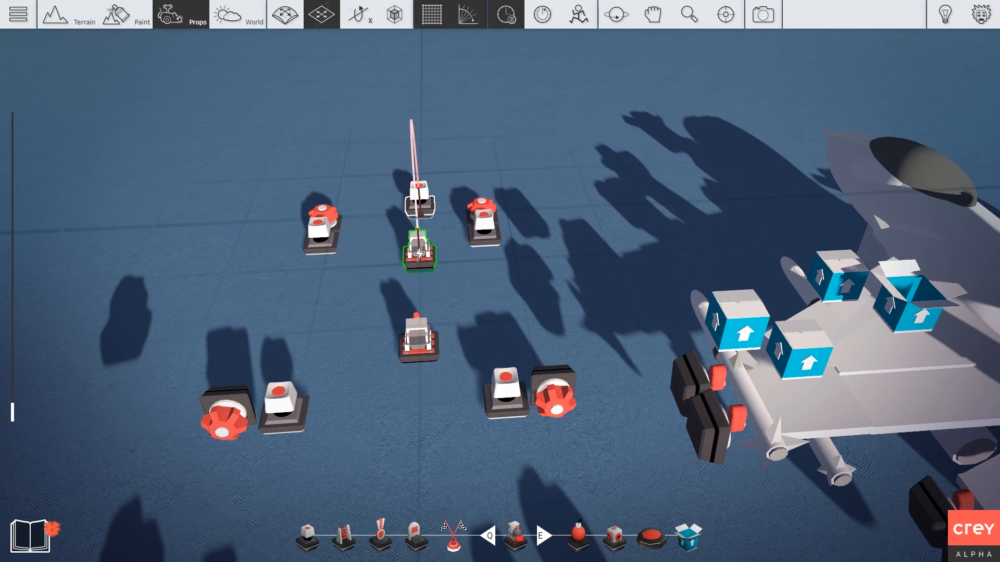
{"action": "right_click_drag", "start_coordinate": [368, 292], "coordinate": [375, 325]}
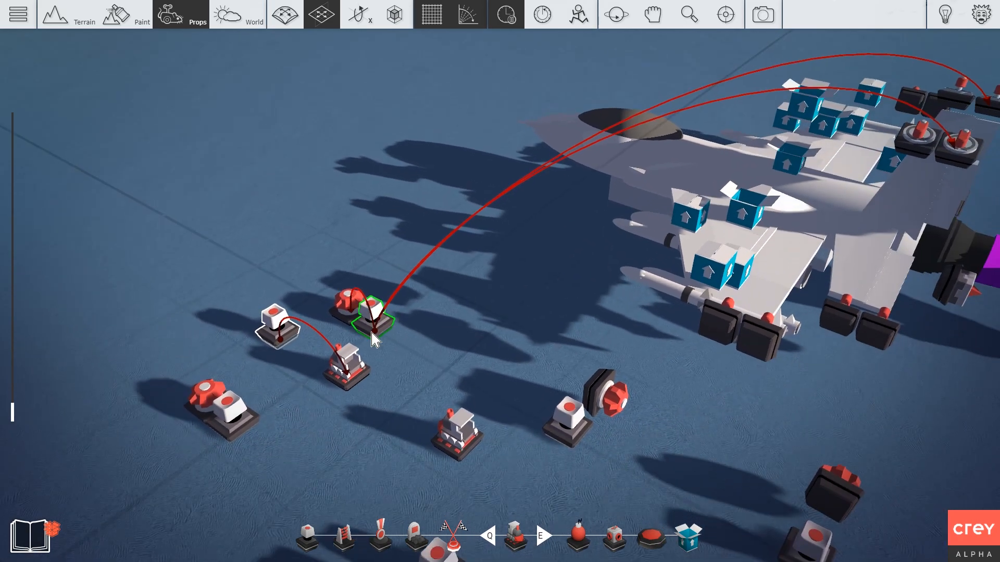
Target the second locomotive-shaped prop at the jet and glue it to the jet's body
{"action": "left_click", "coordinate": [354, 355]}
{"action": "left_click", "coordinate": [354, 355]}
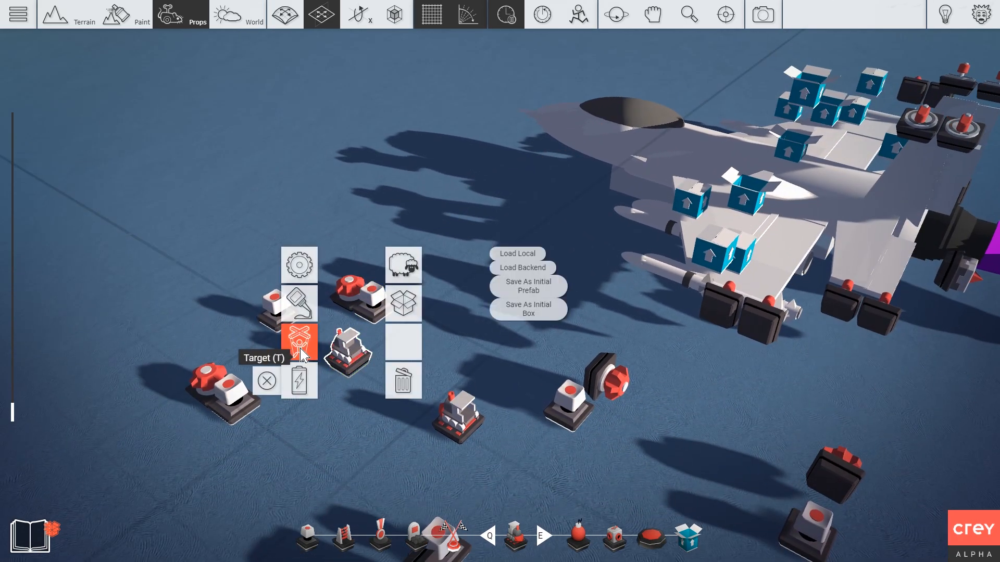
{"action": "left_click", "coordinate": [302, 356]}
{"action": "right_click_drag", "start_coordinate": [303, 355], "coordinate": [319, 123]}
{"action": "left_click", "coordinate": [386, 66]}
{"action": "right_click", "coordinate": [312, 128]}
{"action": "left_click", "coordinate": [125, 273]}
{"action": "left_click", "coordinate": [169, 229]}
{"action": "right_click_drag", "start_coordinate": [172, 229], "coordinate": [265, 196]}
{"action": "left_click", "coordinate": [356, 155]}
{"action": "key", "text": "g"}
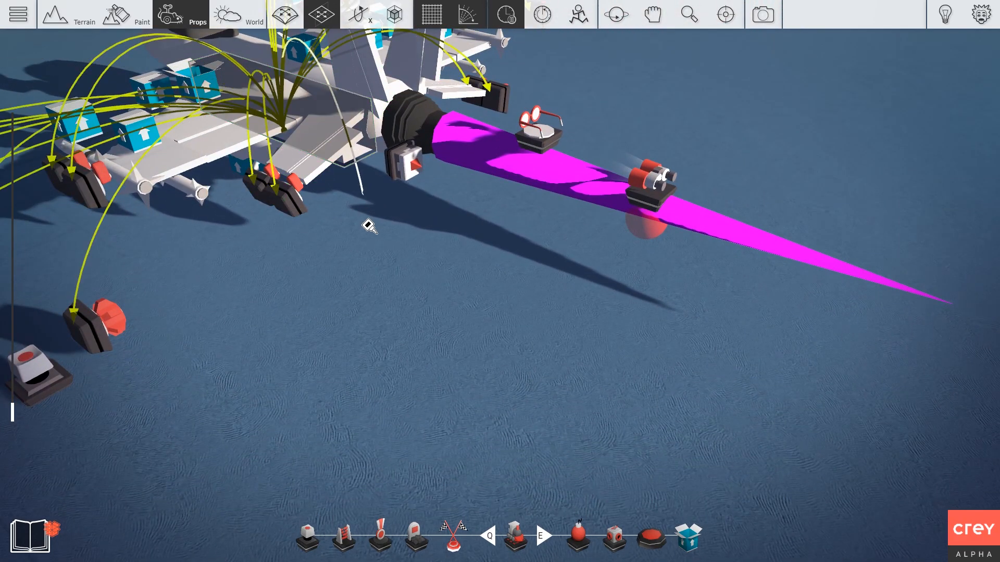
{"action": "right_click_drag", "start_coordinate": [368, 221], "coordinate": [364, 232]}
{"action": "key", "text": "w"}
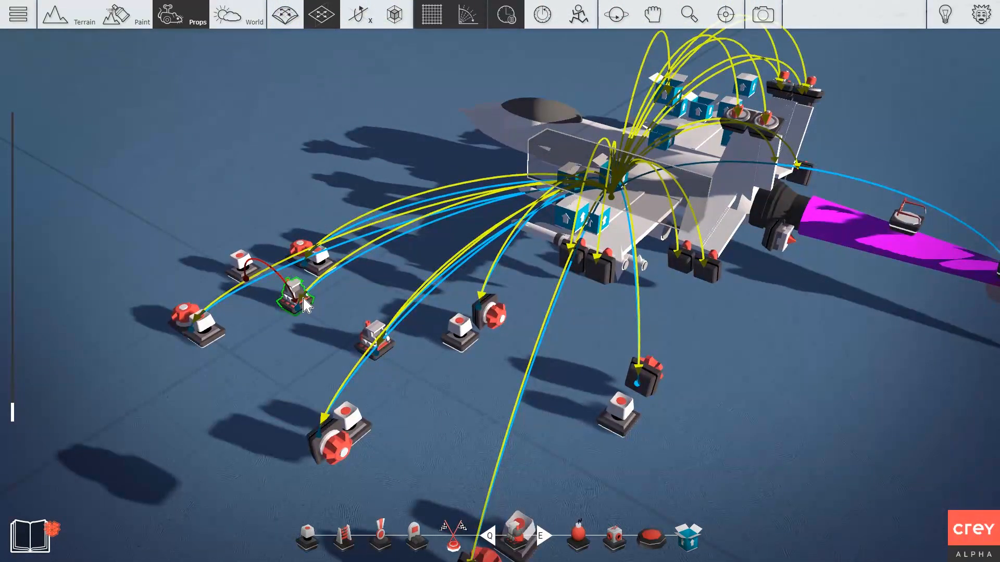
Check the original locomotive-shaped prop's speed settings and set the second one's Speed On to 16
{"action": "right_click", "coordinate": [376, 338]}
{"action": "left_click", "coordinate": [325, 255]}
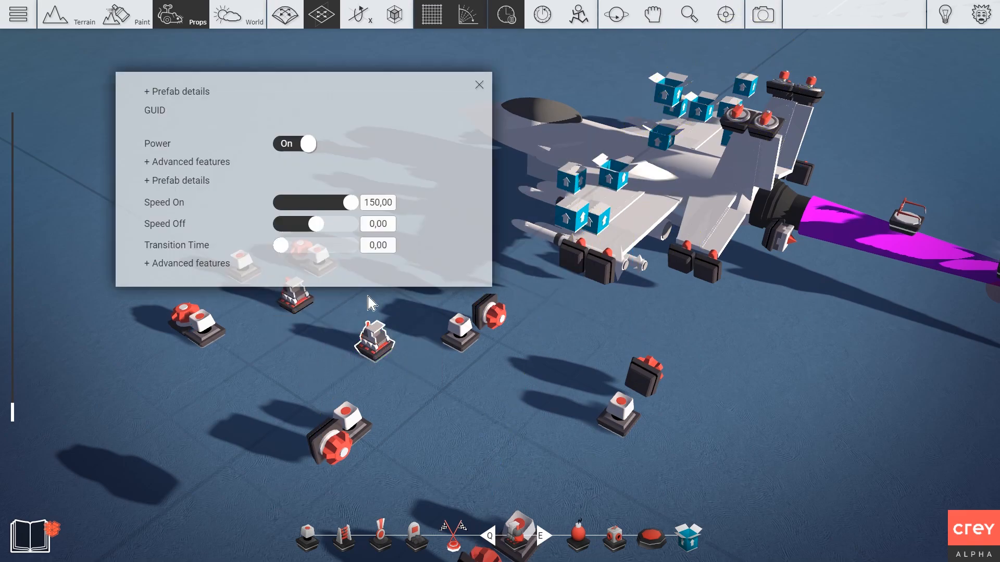
{"action": "key", "text": "Escape"}
{"action": "right_click", "coordinate": [302, 295]}
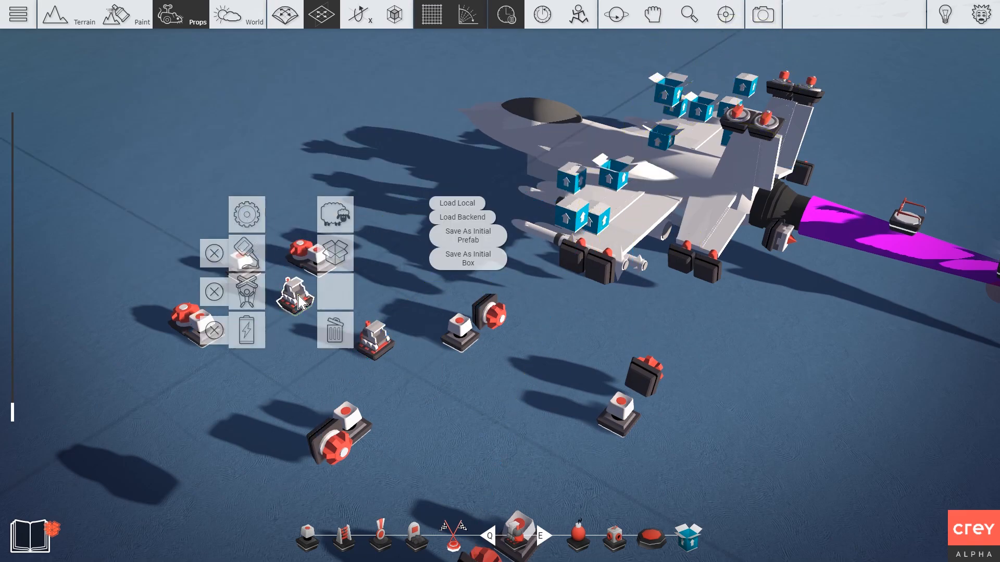
{"action": "double_click", "coordinate": [253, 222]}
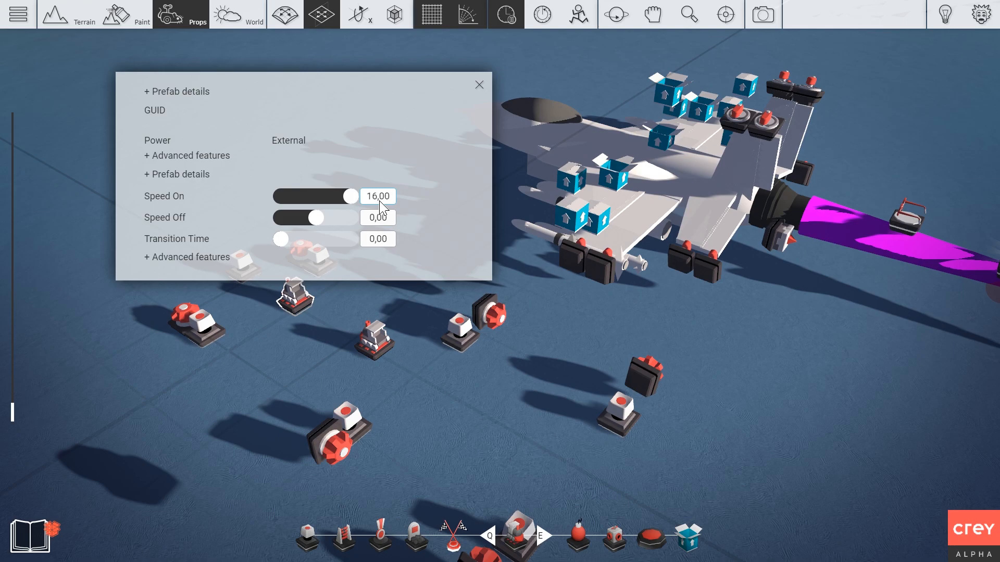
{"action": "left_click", "coordinate": [480, 85]}
Set the second locomotive-shaped prop's Speed On to 100 and review the original prop's settings
{"action": "right_click", "coordinate": [293, 293]}
{"action": "left_click", "coordinate": [342, 259]}
{"action": "left_click", "coordinate": [479, 85]}
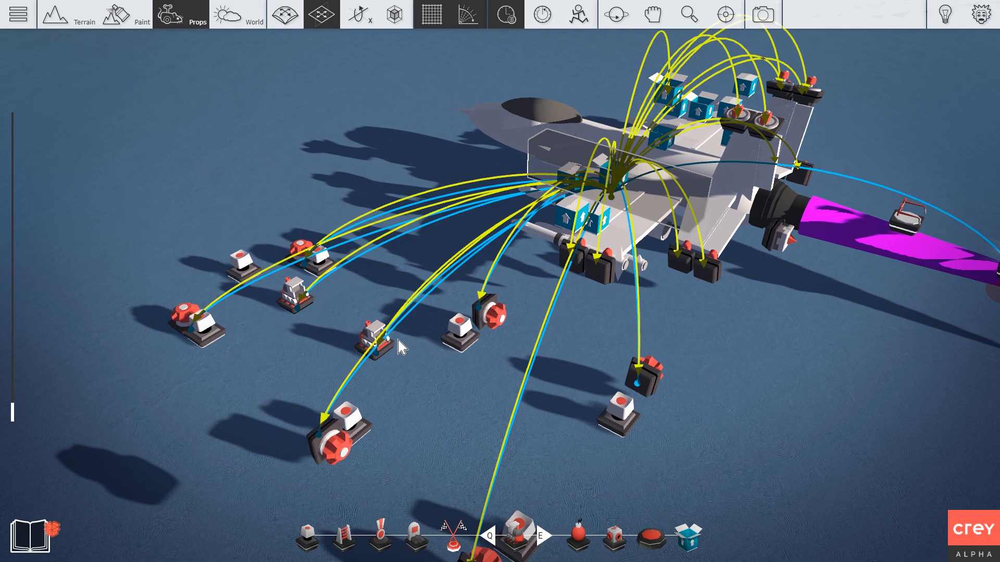
{"action": "right_click", "coordinate": [380, 341]}
{"action": "left_click", "coordinate": [354, 257]}
{"action": "left_click", "coordinate": [479, 85]}
{"action": "right_click", "coordinate": [293, 294]}
{"action": "left_click", "coordinate": [341, 258]}
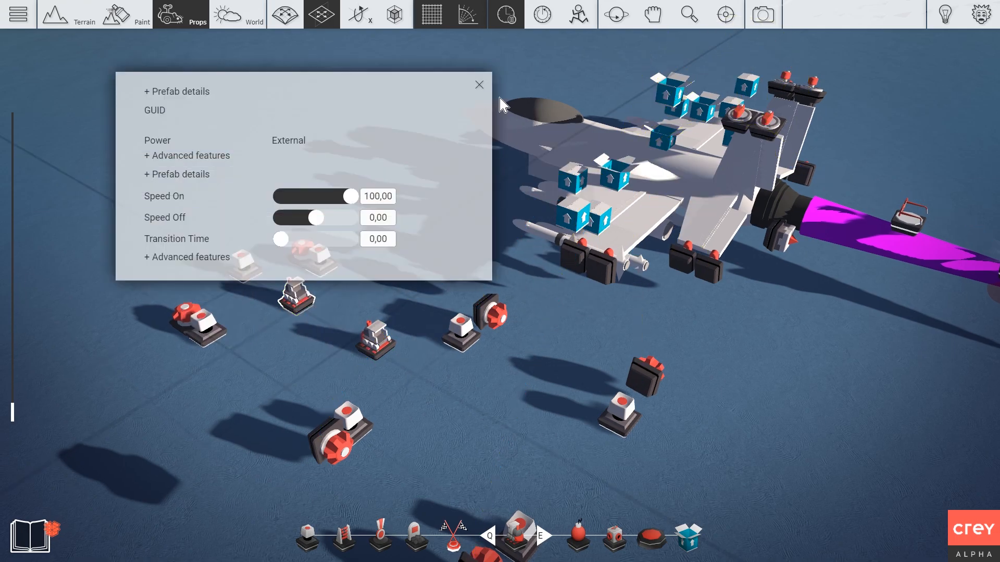
{"action": "left_click", "coordinate": [479, 85]}
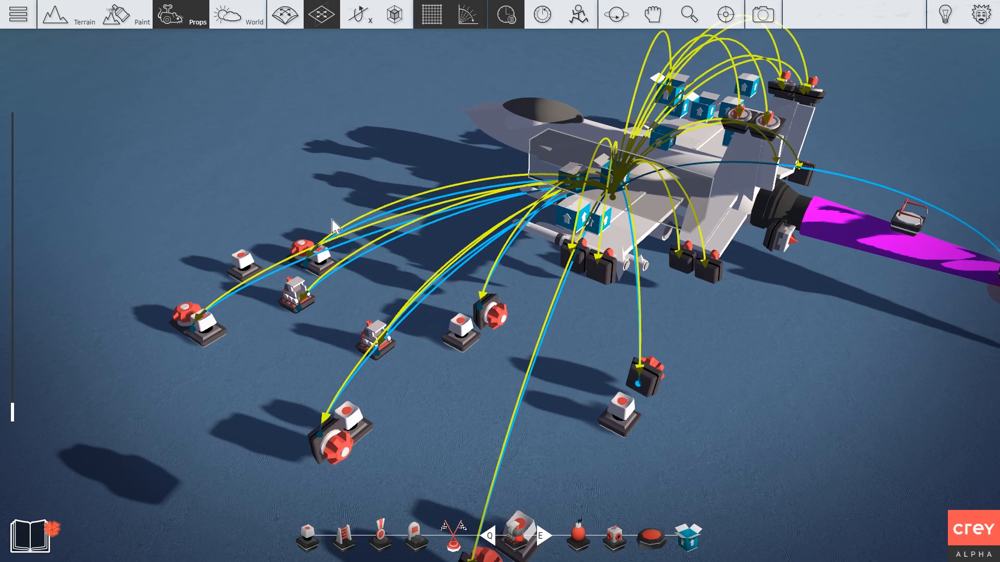
Check the settings of the Run key trigger ahead of the second locomotive-shaped prop
{"action": "right_click", "coordinate": [244, 260]}
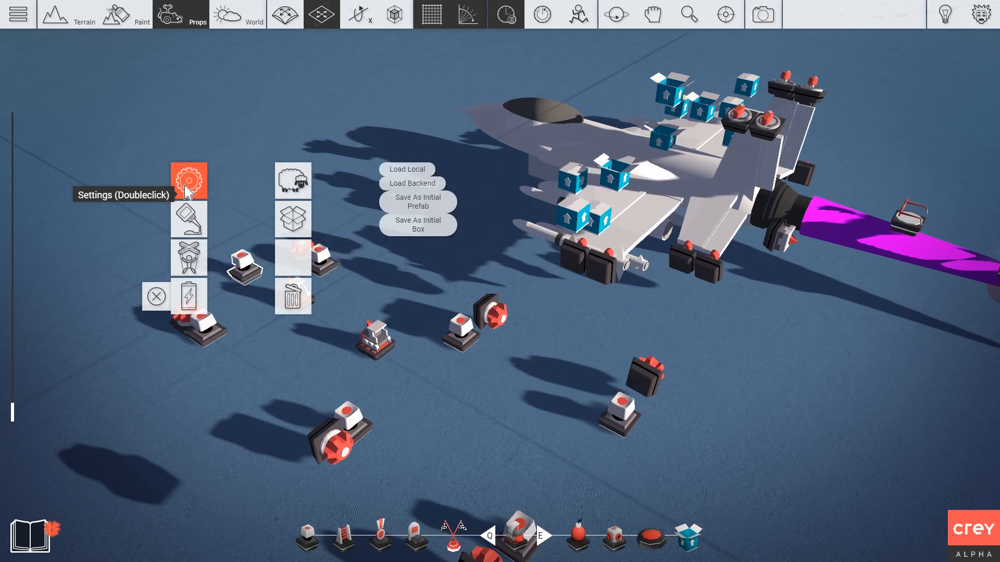
{"action": "left_click", "coordinate": [190, 183]}
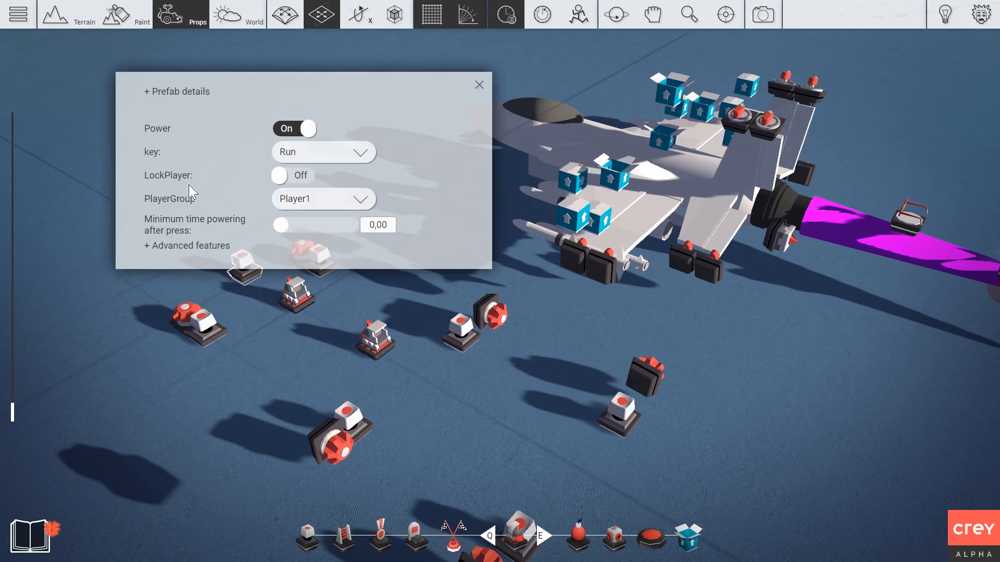
{"action": "left_click", "coordinate": [479, 86]}
{"action": "right_click_drag", "start_coordinate": [280, 298], "coordinate": [297, 182]}
{"action": "scroll", "coordinate": [296, 182], "scroll_direction": "down", "scroll_amount": 3}
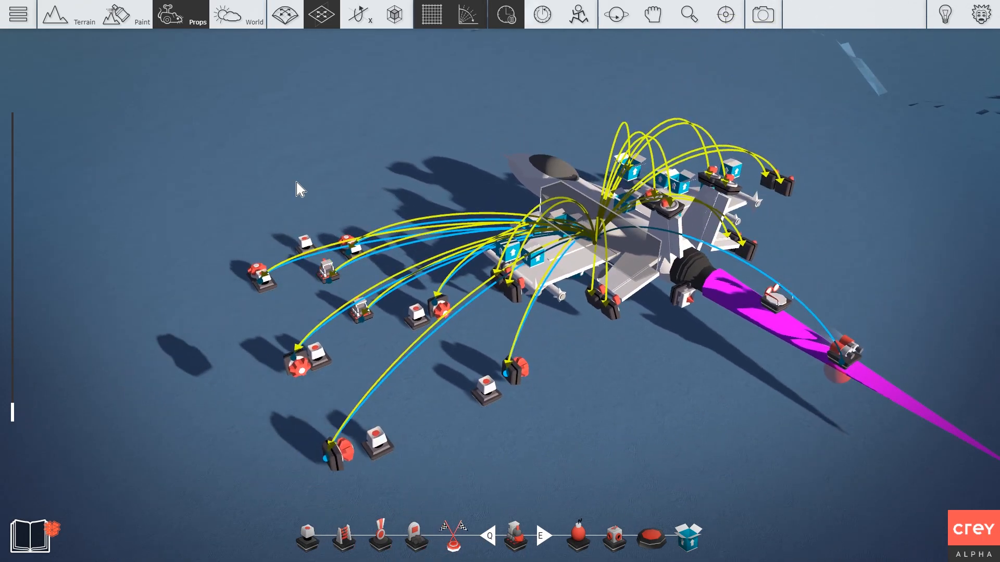
Play-test the jet over the sea, banking it right and pitching it, and return to editing
{"action": "key", "text": "Tab"}
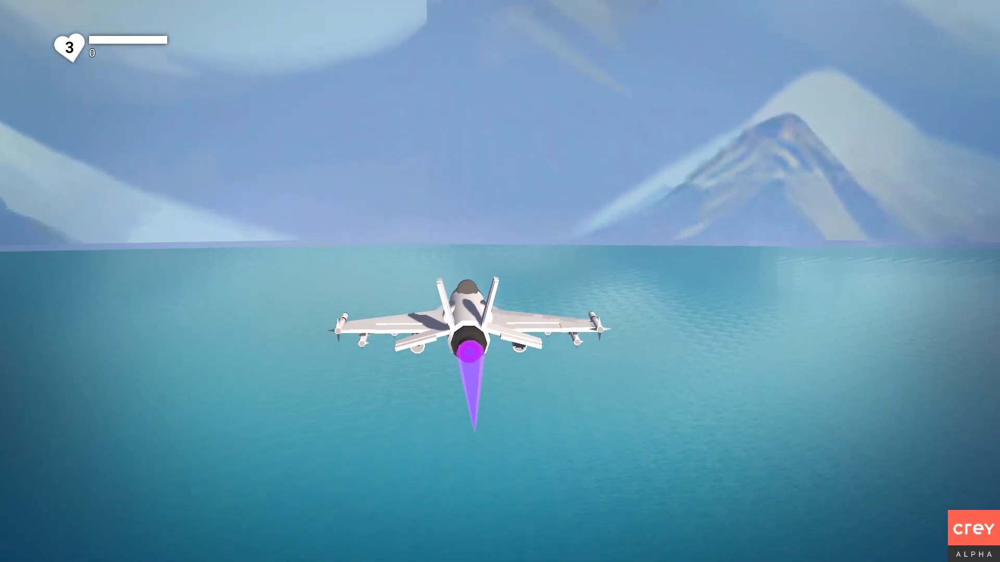
{"action": "key", "text": "d"}
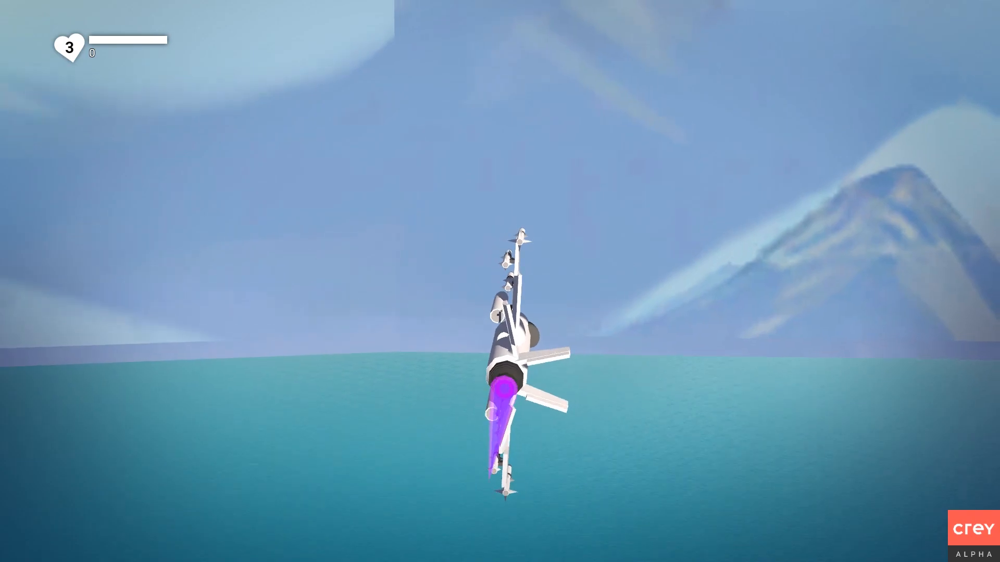
{"action": "key", "text": "d"}
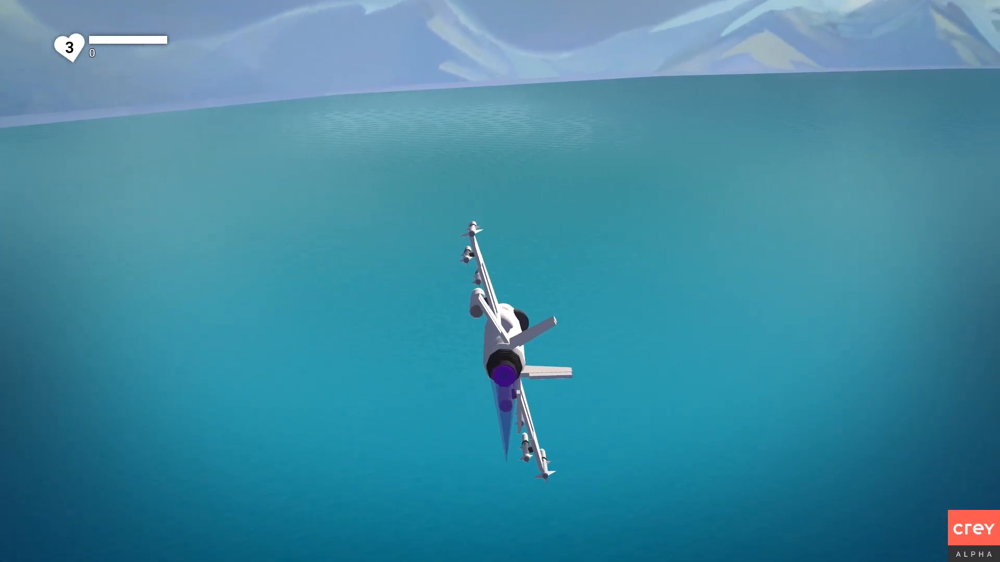
{"action": "key", "text": "s"}
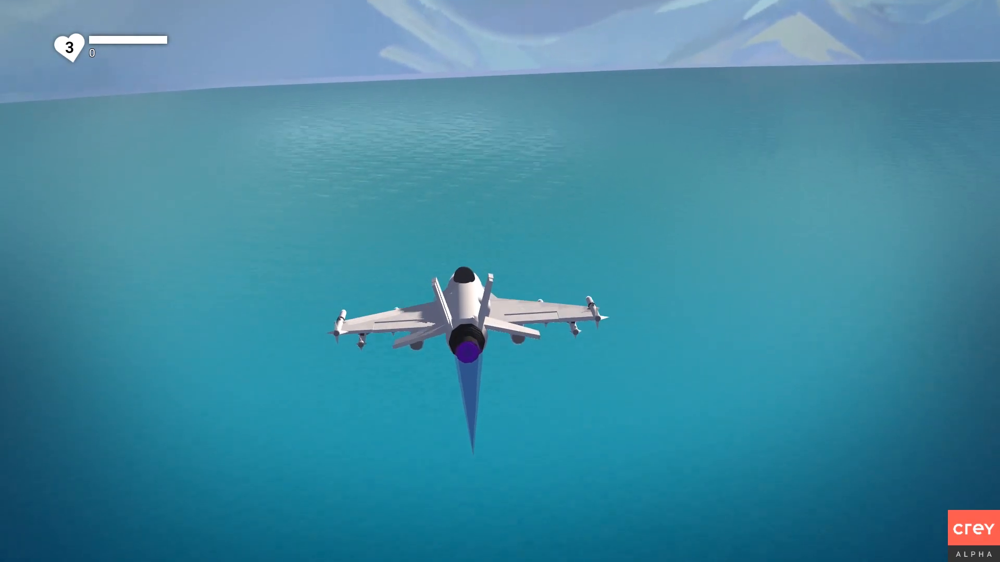
{"action": "key", "text": "d"}
{"action": "key", "text": "Tab"}
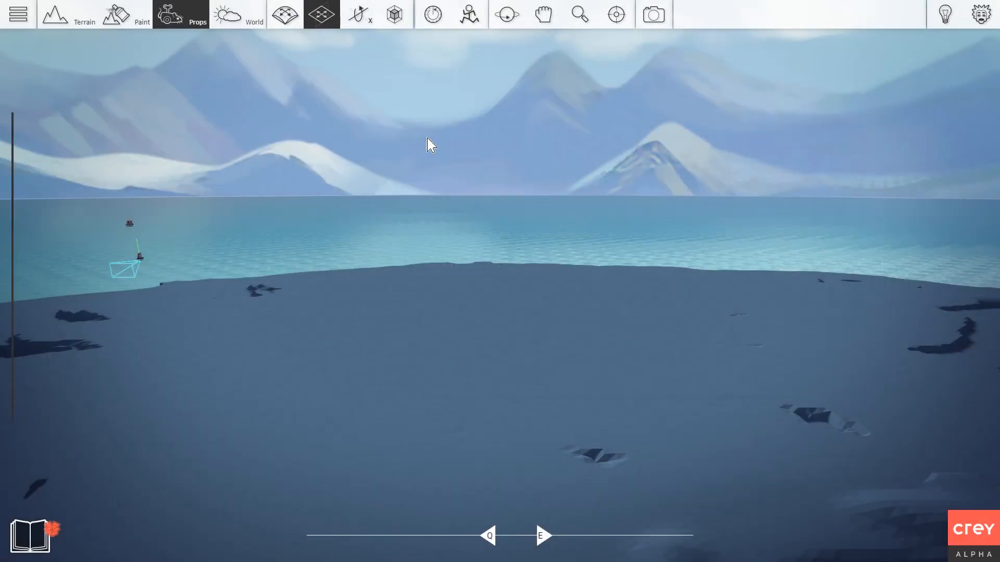
Stop the simulation and check the speed settings of both locomotive-shaped props
{"action": "left_click", "coordinate": [505, 15]}
{"action": "right_click_drag", "start_coordinate": [490, 184], "coordinate": [438, 265]}
{"action": "key", "text": "w"}
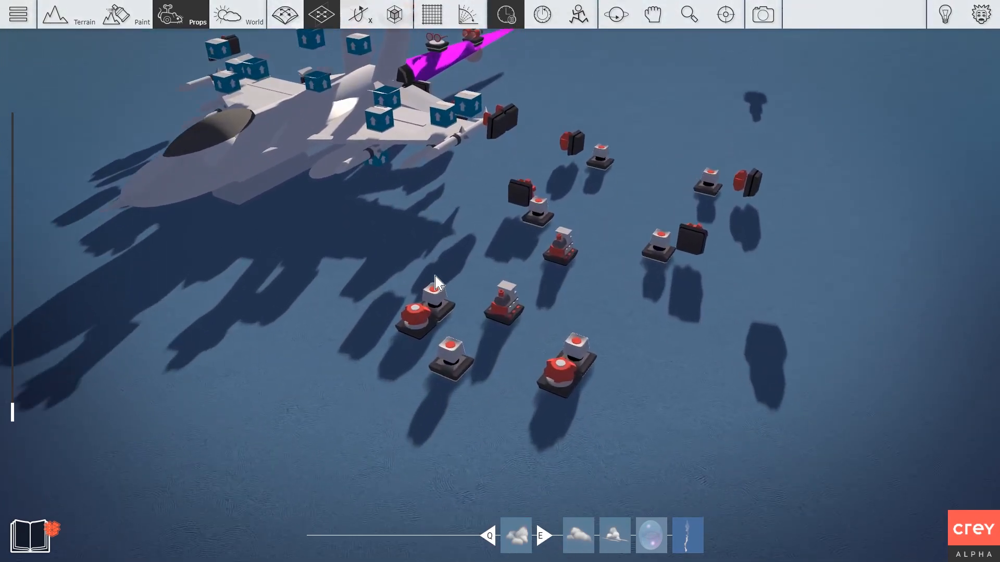
{"action": "left_click", "coordinate": [497, 319]}
{"action": "left_click", "coordinate": [443, 229]}
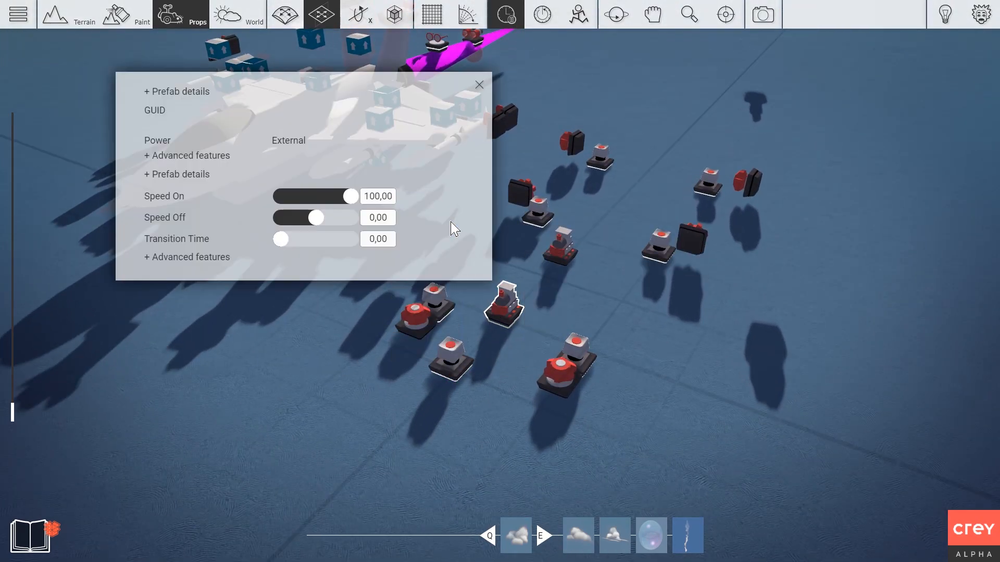
{"action": "left_click", "coordinate": [482, 85]}
{"action": "right_click_drag", "start_coordinate": [563, 208], "coordinate": [513, 276]}
{"action": "left_click", "coordinate": [509, 302]}
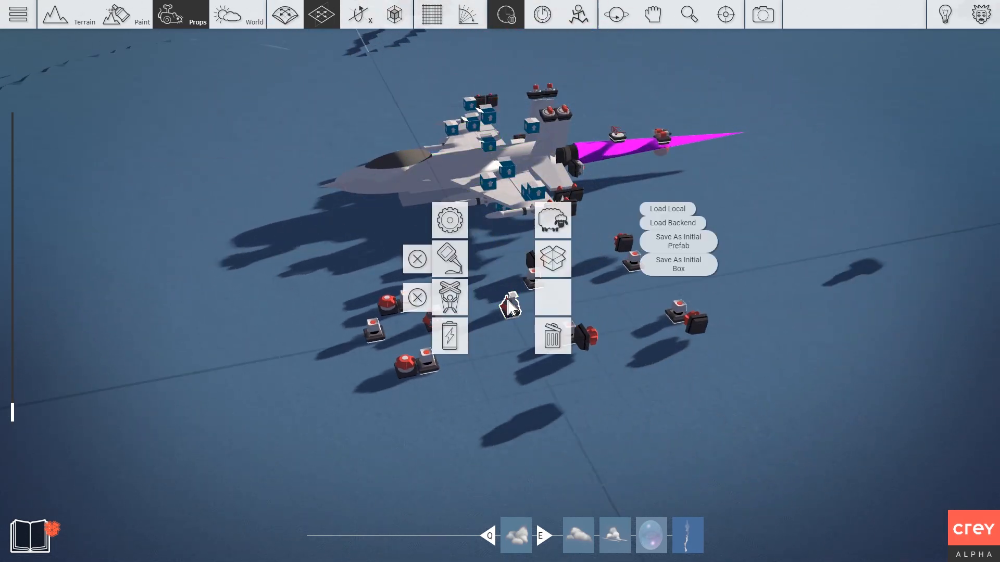
{"action": "double_click", "coordinate": [465, 221]}
{"action": "left_click", "coordinate": [479, 84]}
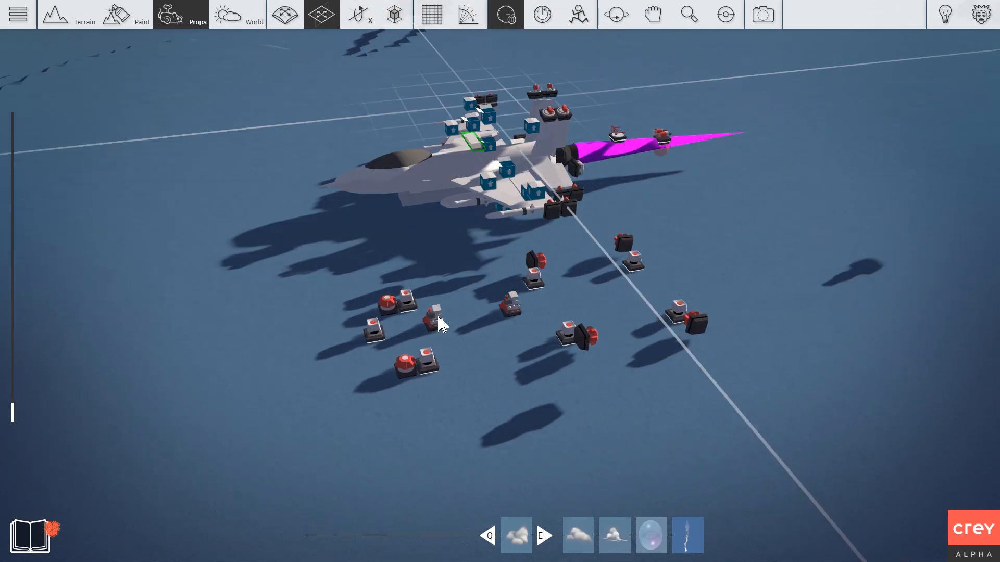
Play-test the jet again with banked turns to both sides, watching how the camera follows, and exit to the editor
{"action": "right_click_drag", "start_coordinate": [383, 239], "coordinate": [397, 334]}
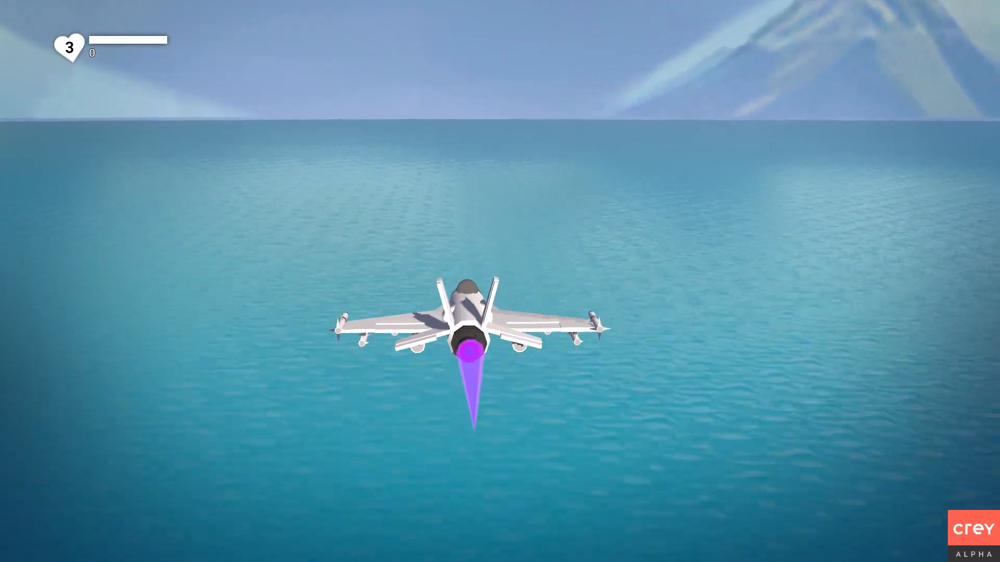
{"action": "key", "text": "d"}
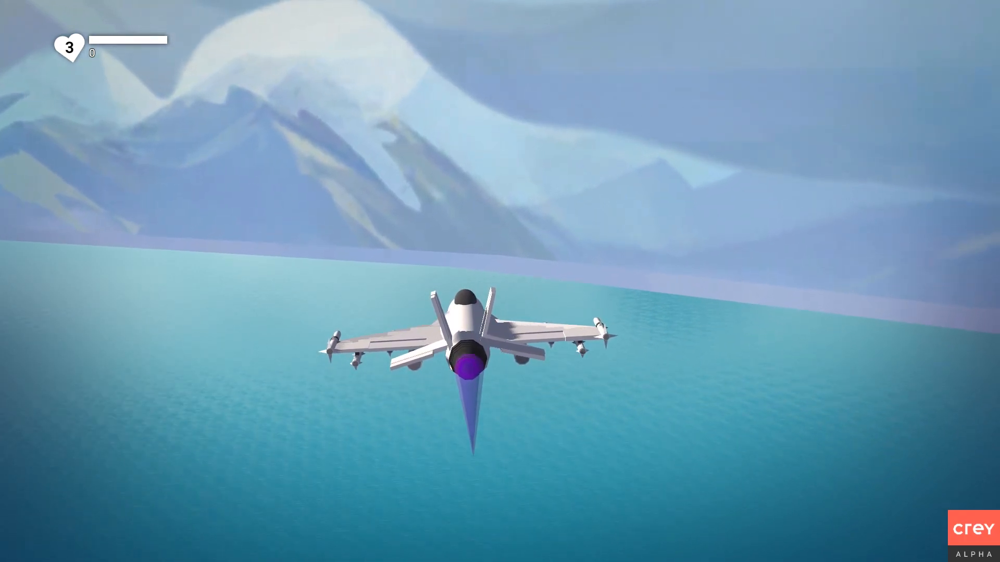
{"action": "key", "text": "a"}
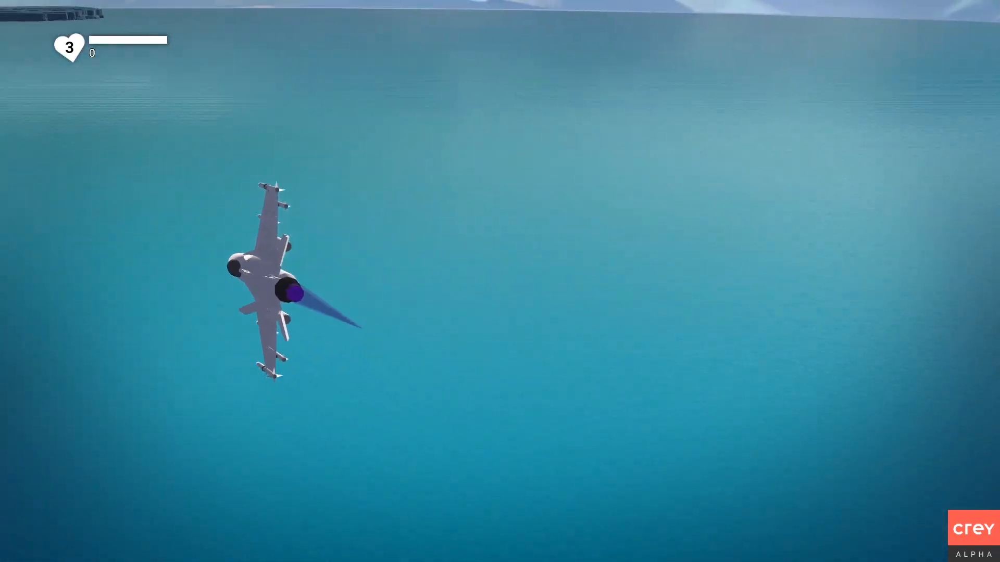
{"action": "key", "text": "d"}
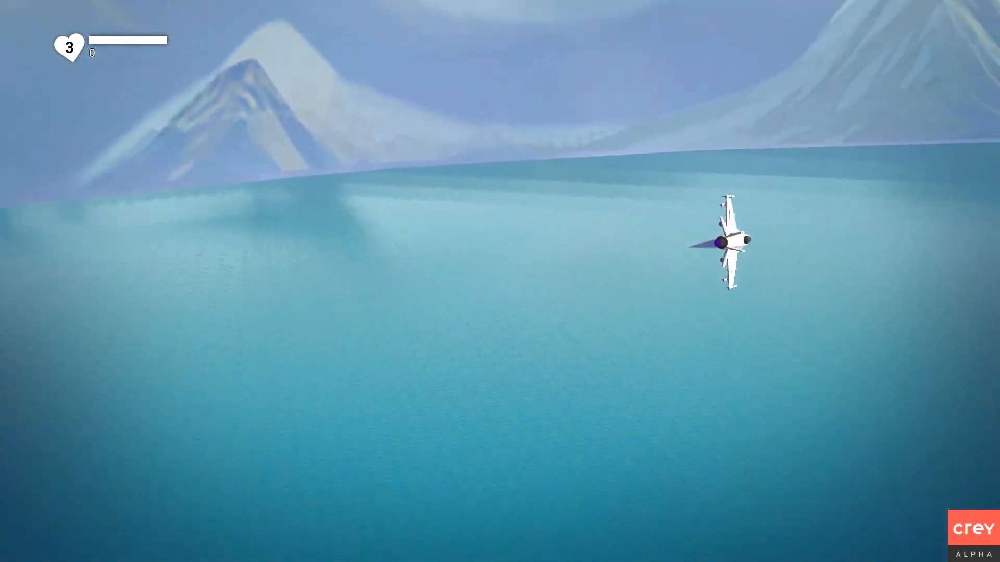
{"action": "key", "text": "a"}
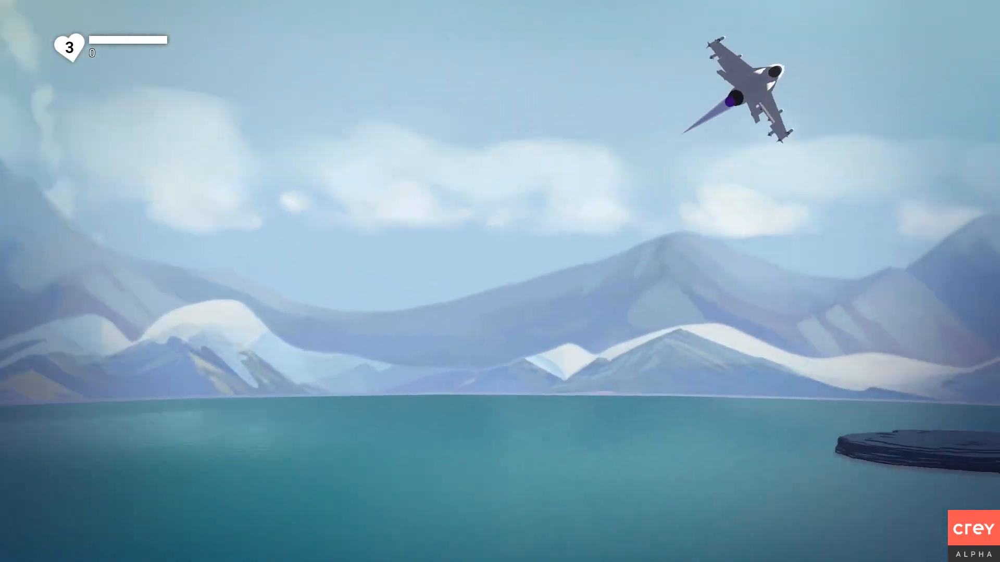
{"action": "key", "text": "Escape"}
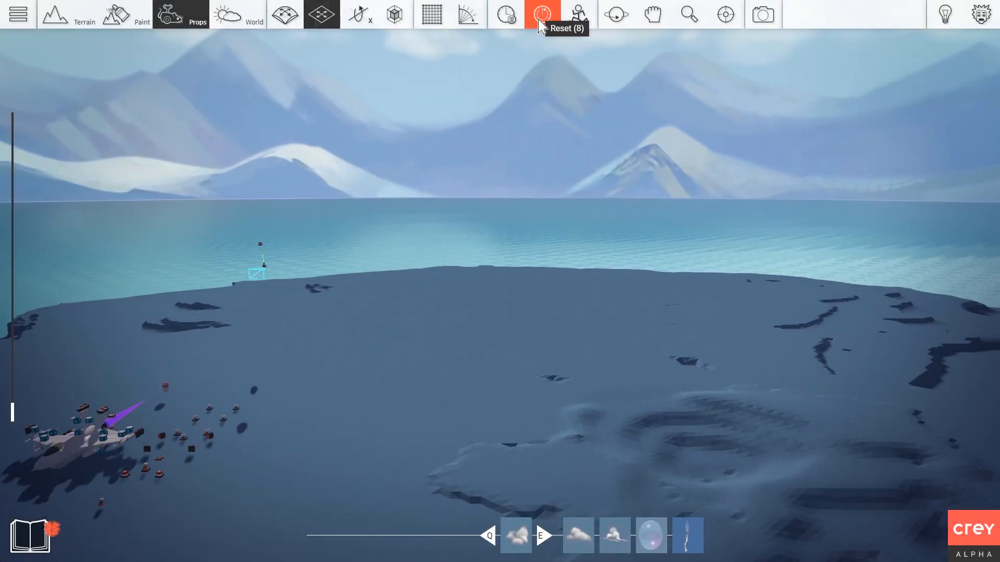
Set the Turn Speed of the targeting prop on the afterburner flame to 150
{"action": "key", "text": "w"}
{"action": "mouse_move", "coordinate": [540, 155]}
{"action": "right_mouse_down"}
{"action": "mouse_move", "coordinate": [443, 127]}
{"action": "mouse_move", "coordinate": [484, 192]}
{"action": "mouse_move", "coordinate": [540, 155]}
{"action": "mouse_move", "coordinate": [365, 193]}
{"action": "right_mouse_up"}
{"action": "key", "text": "w"}
{"action": "left_click", "coordinate": [460, 283]}
{"action": "right_click", "coordinate": [459, 282]}
{"action": "left_click", "coordinate": [411, 191]}
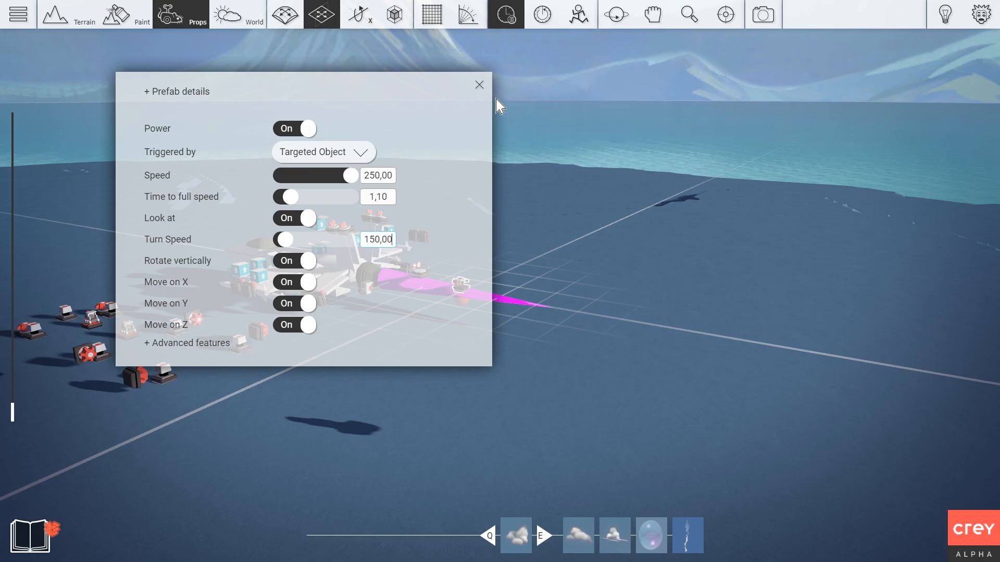
{"action": "left_click", "coordinate": [478, 85]}
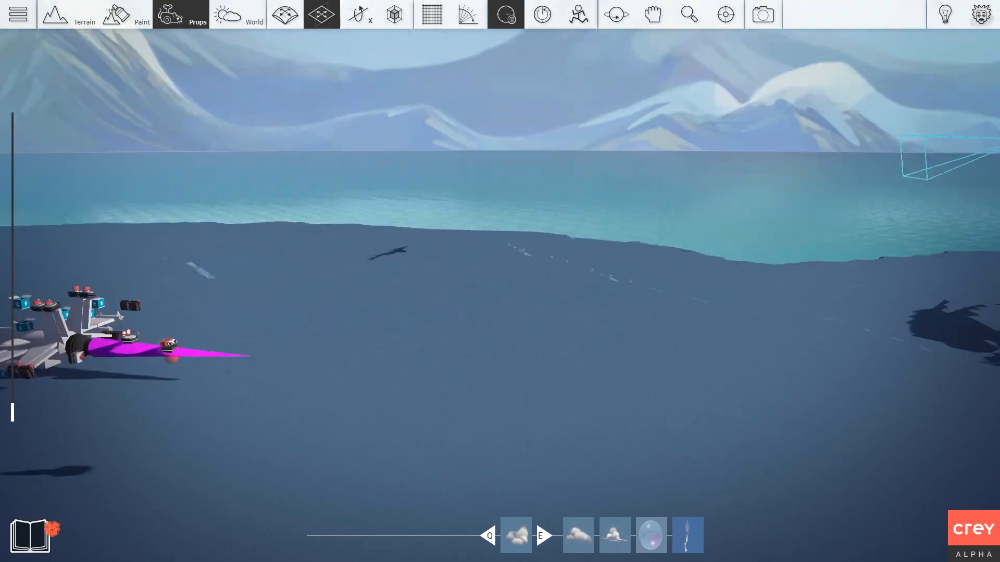
Fly the jet through climbs, dives and turns both ways to test the new camera-follow behaviour, and leave play mode
{"action": "key", "text": "Tab"}
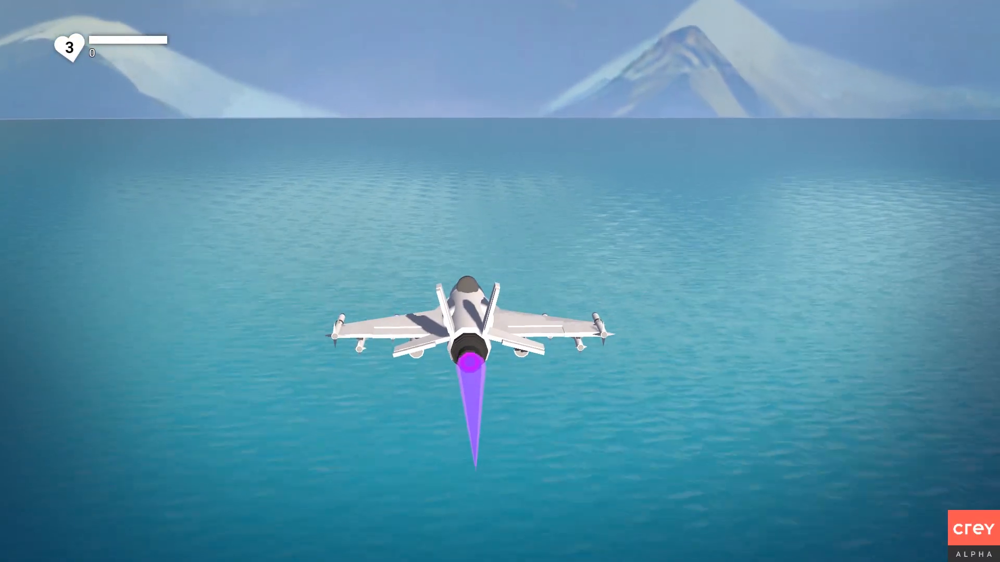
{"action": "key", "text": "w"}
{"action": "key", "text": "d"}
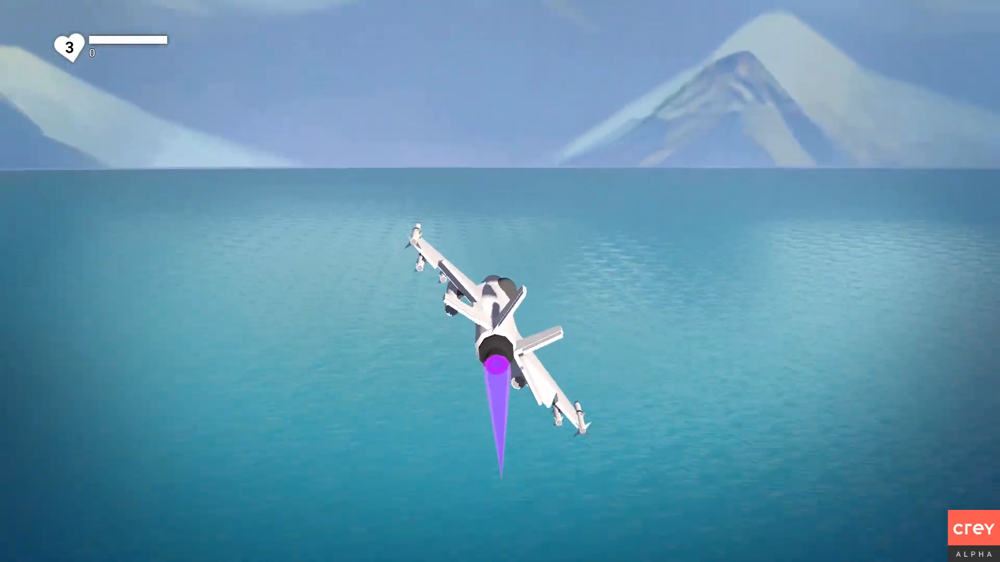
{"action": "key", "text": "s"}
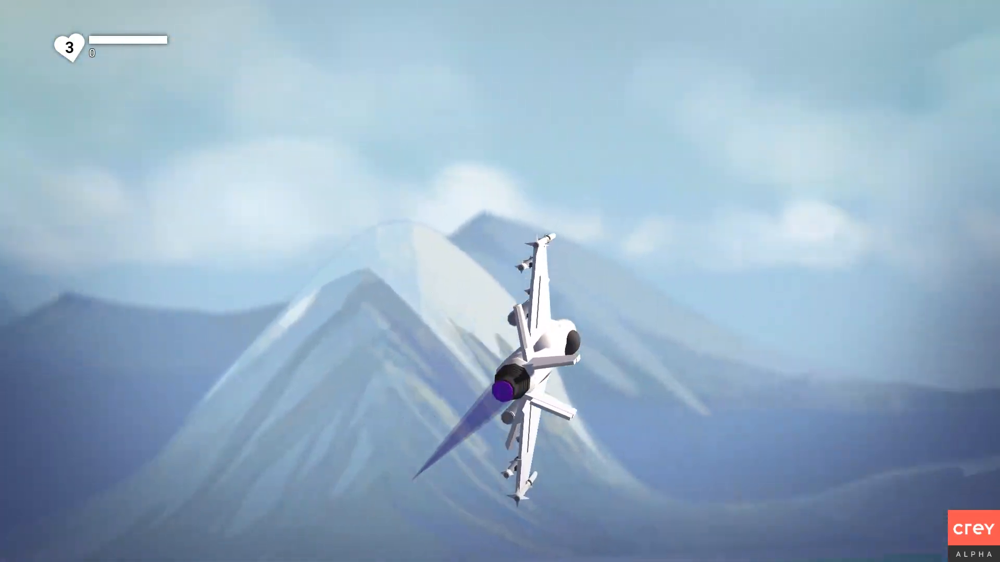
{"action": "key", "text": "w"}
{"action": "key", "text": "s"}
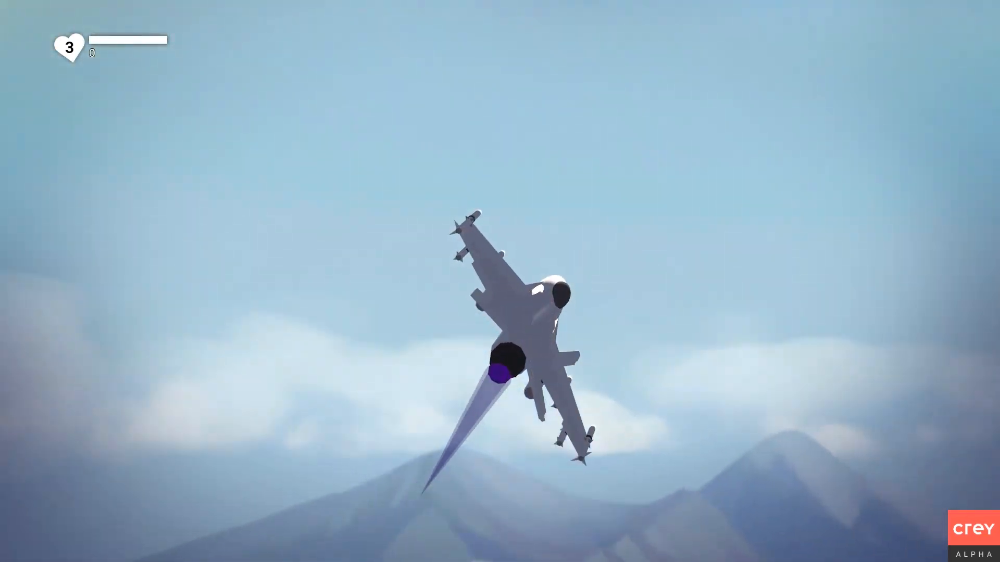
{"action": "key", "text": "a"}
{"action": "key", "text": "w"}
{"action": "key", "text": "a"}
{"action": "key", "text": "a"}
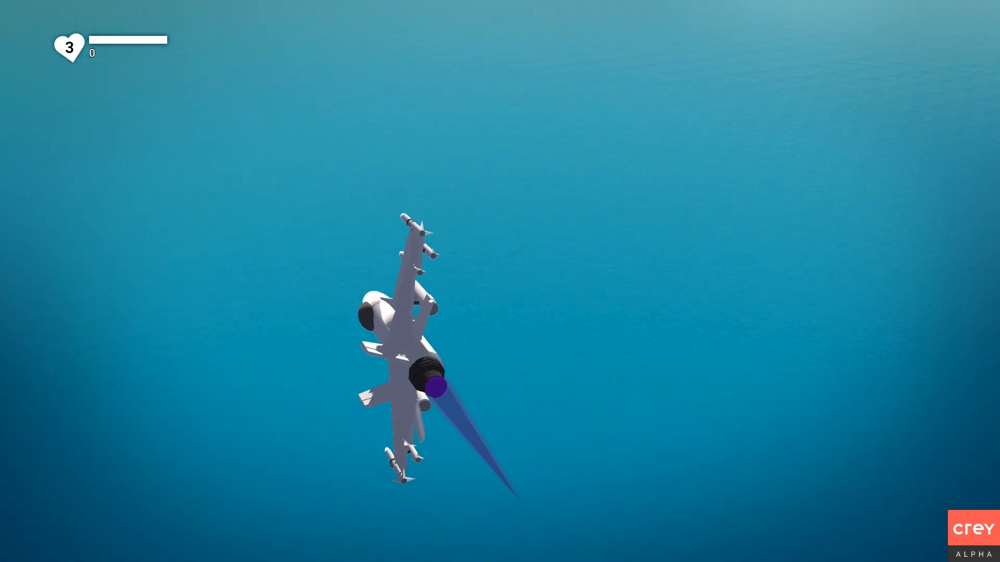
{"action": "key", "text": "s"}
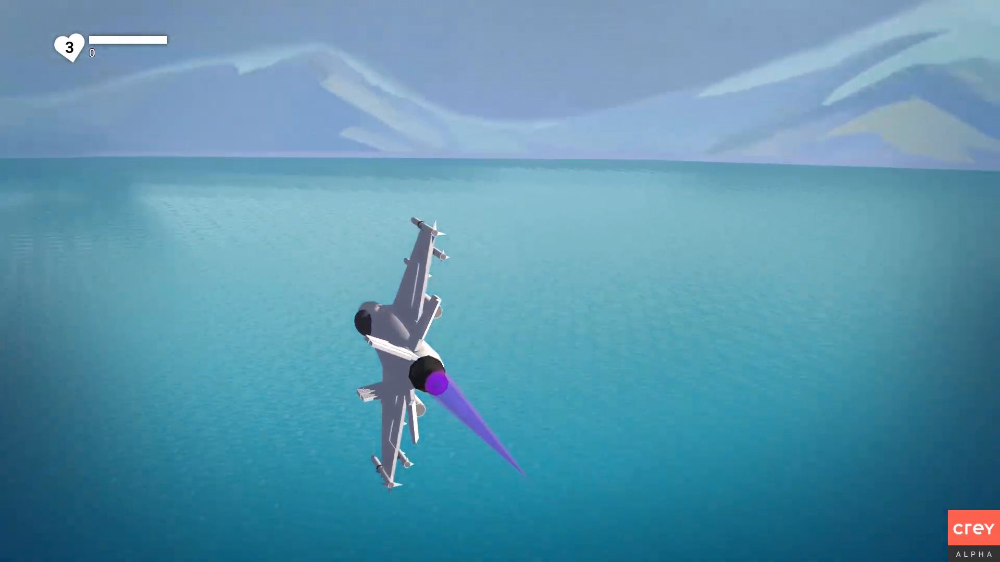
{"action": "key", "text": "a"}
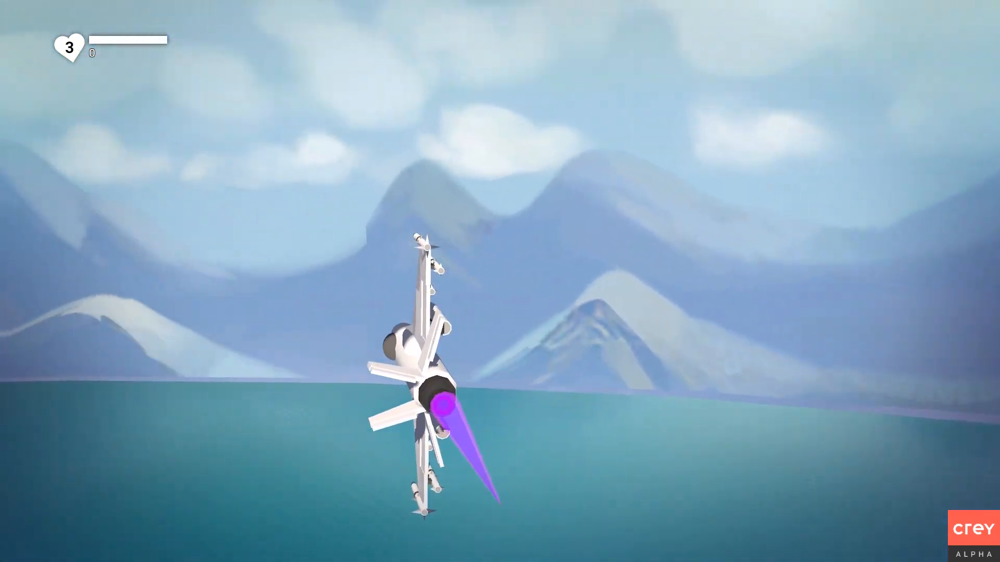
{"action": "key", "text": "Tab"}
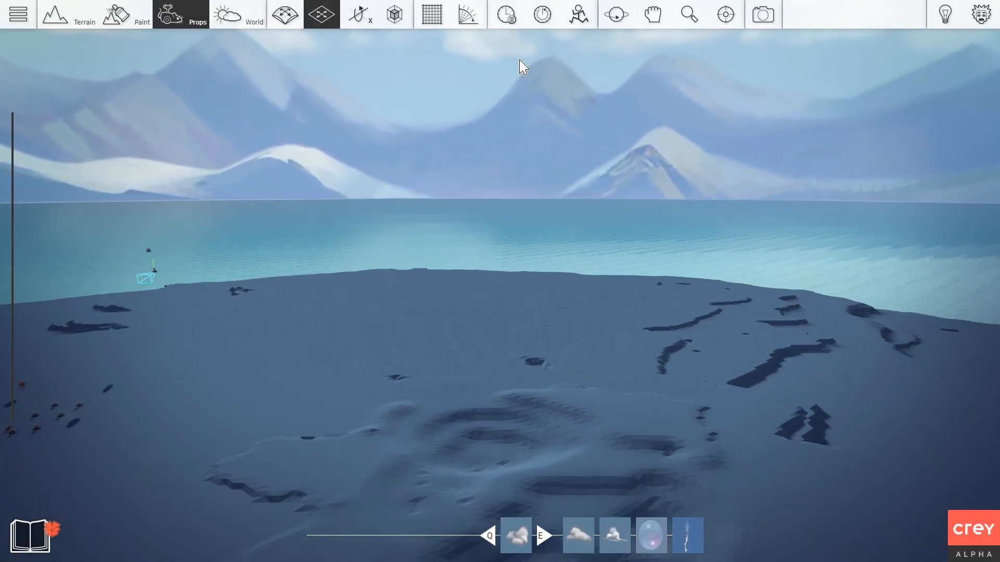
Stop the simulation, pick cliffs_1 from the world props and place it in the water beyond the island's edge
{"action": "left_click", "coordinate": [505, 14]}
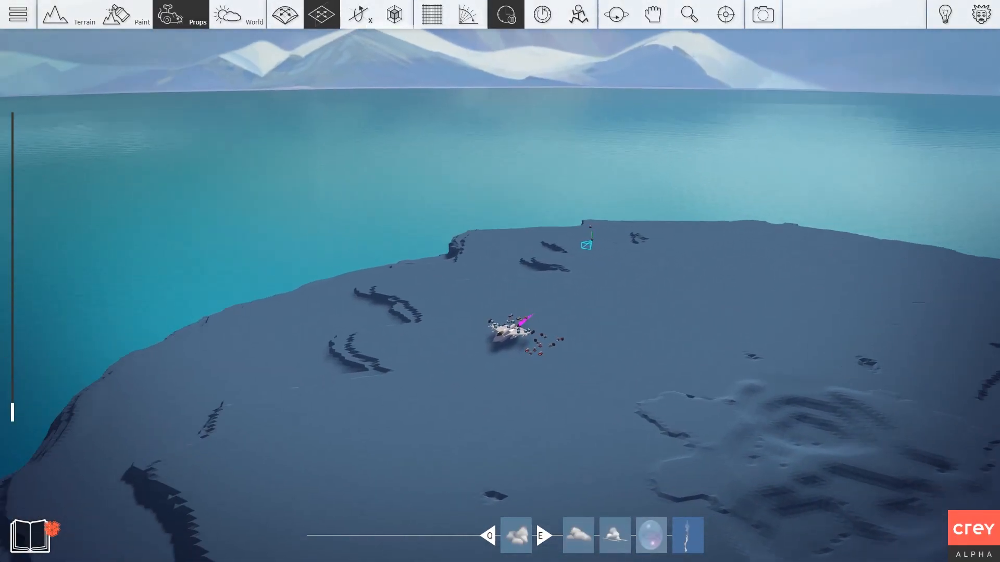
{"action": "right_click_drag", "start_coordinate": [500, 281], "coordinate": [469, 282]}
{"action": "right_click_drag", "start_coordinate": [489, 167], "coordinate": [442, 163]}
{"action": "key", "text": "Tab"}
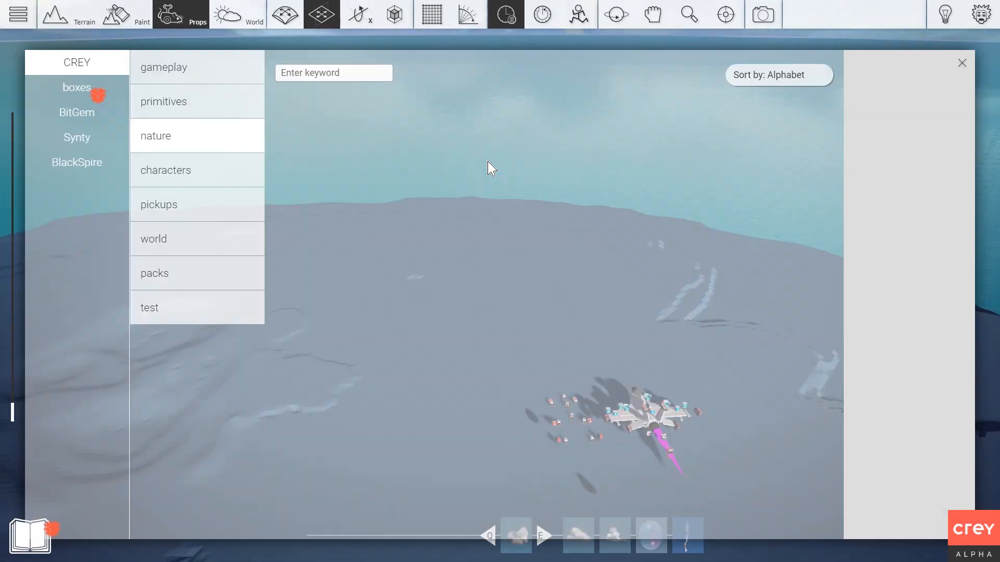
{"action": "left_click", "coordinate": [180, 255]}
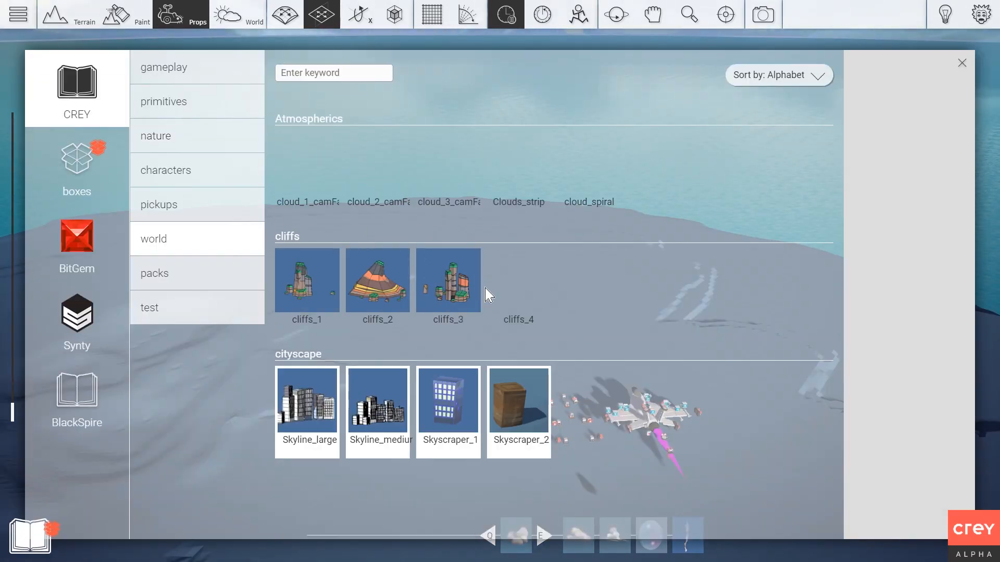
{"action": "left_click", "coordinate": [310, 290]}
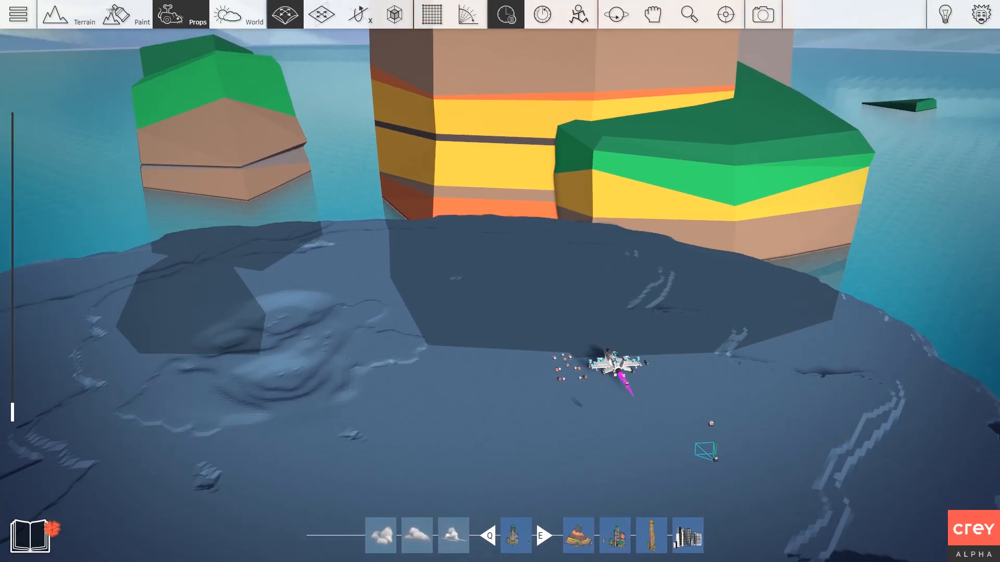
{"action": "key", "text": "s"}
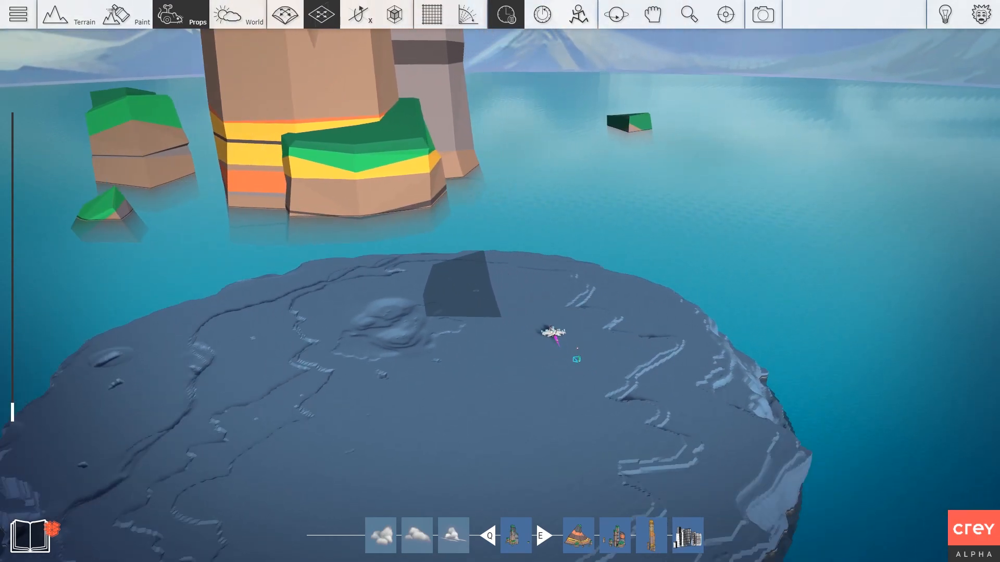
{"action": "key", "text": "shift"}
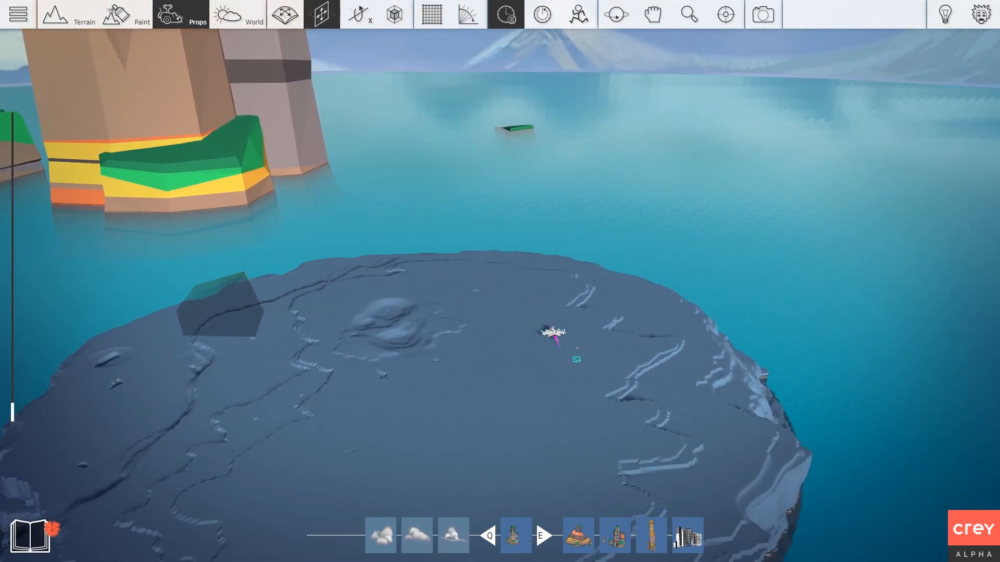
Place the large striped volcano-shaped cliff prop in the water right beside the island's edge
{"action": "key", "text": "e"}
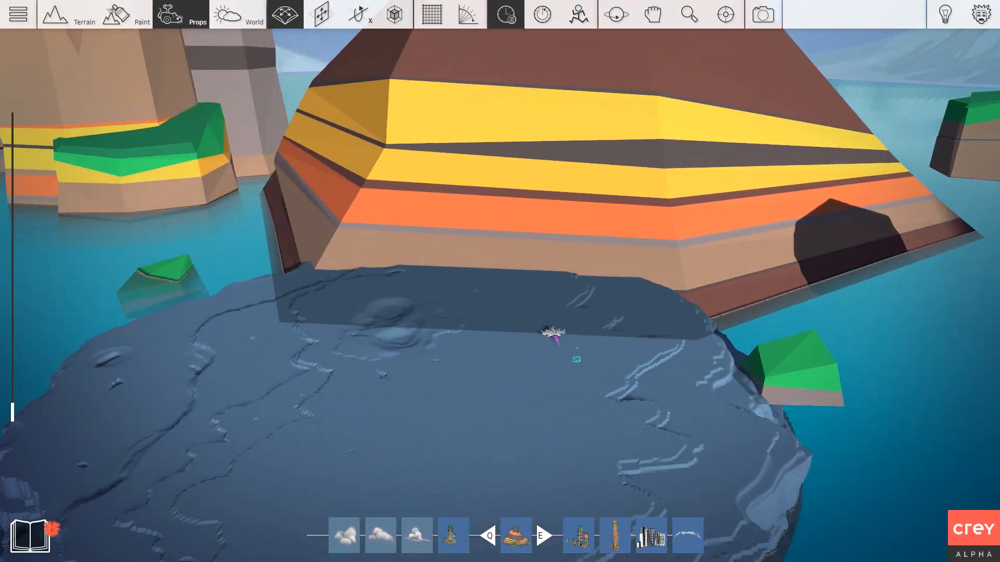
{"action": "key", "text": "shift"}
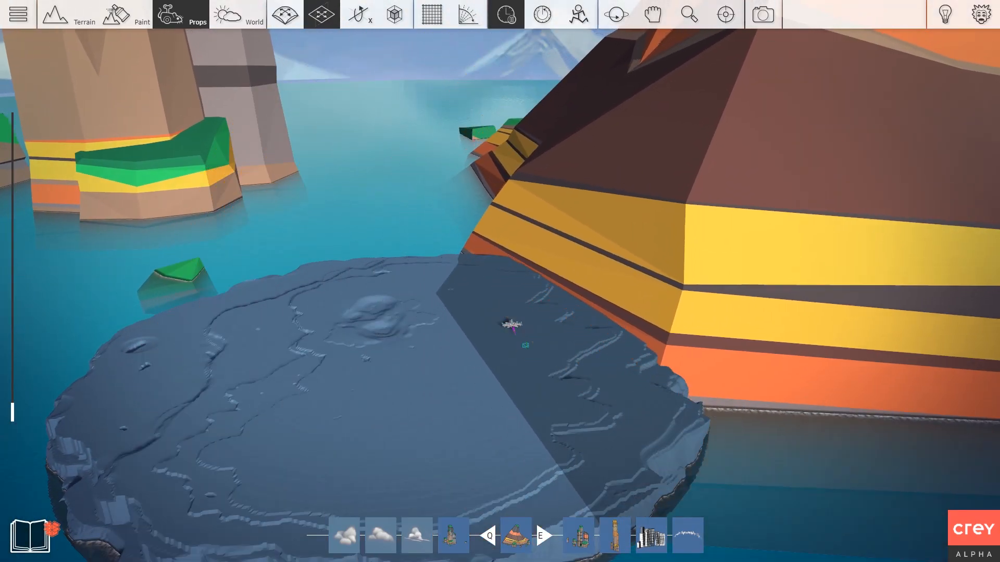
{"action": "key", "text": "d"}
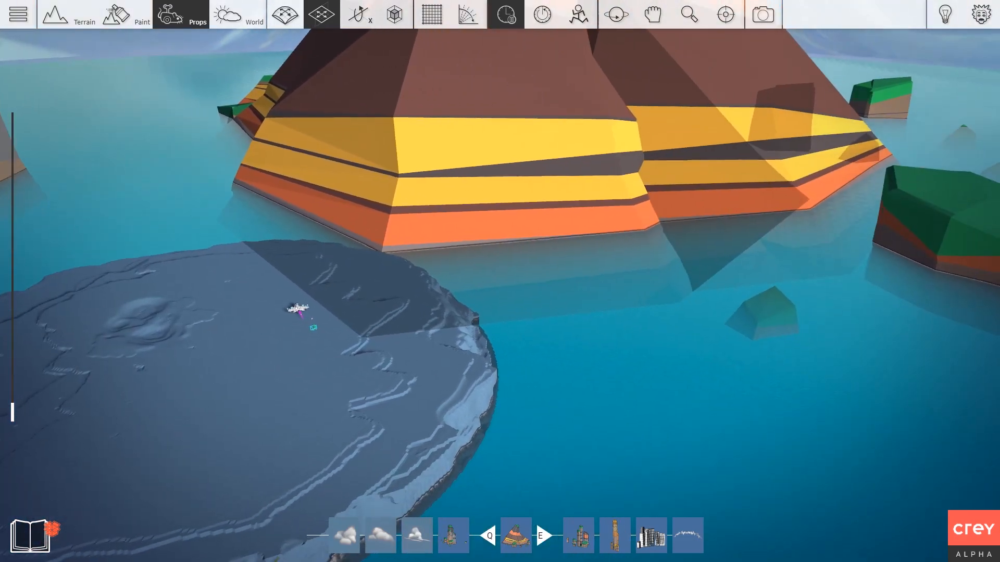
Place the cliff cluster of tall dark pillars and green-topped rocks in open water beyond the striped volcano cliff
{"action": "key", "text": "e"}
{"action": "left_click", "coordinate": [756, 236]}
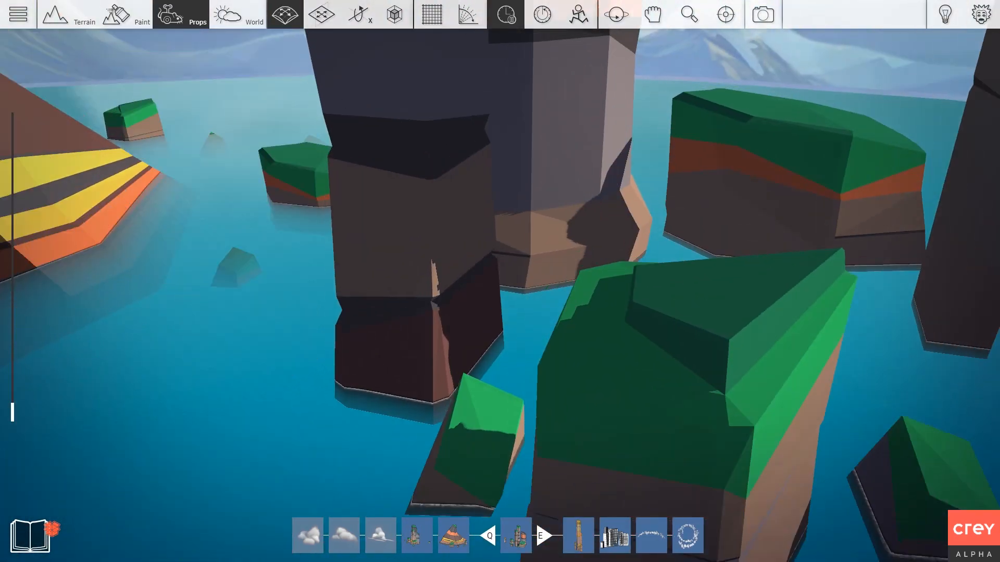
{"action": "key", "text": "shift"}
{"action": "key", "text": "shift"}
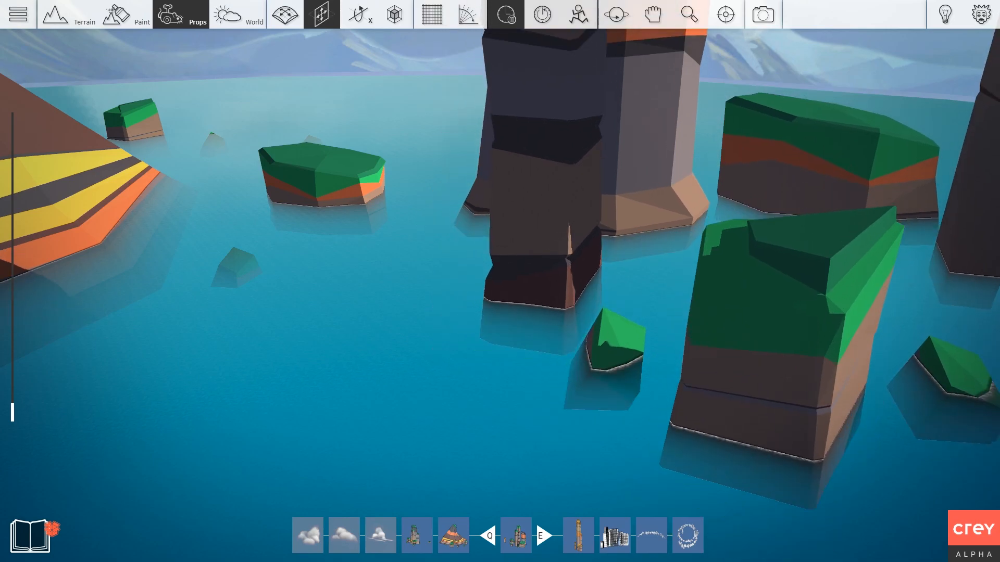
Place three copies of the slim orange rock pillar in the water between the tall cliff and the striped volcano cliff
{"action": "key", "text": "e"}
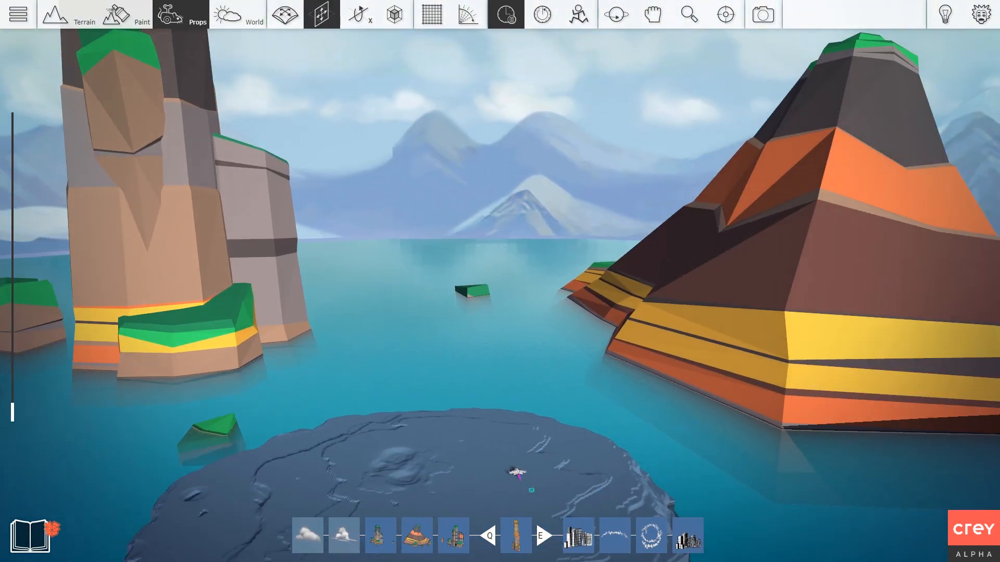
{"action": "key", "text": "ctrl"}
{"action": "key", "text": "ctrl"}
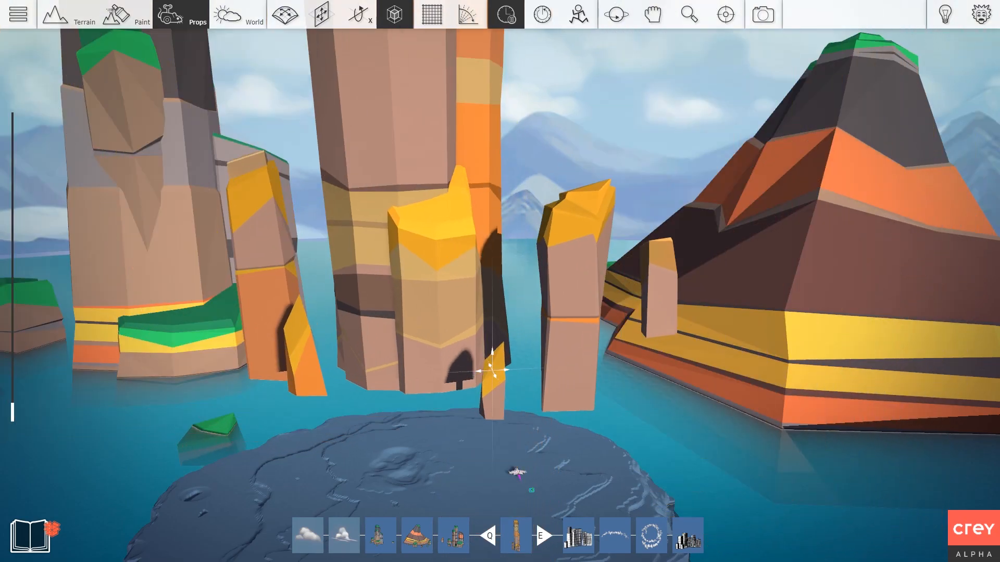
{"action": "key", "text": "shift"}
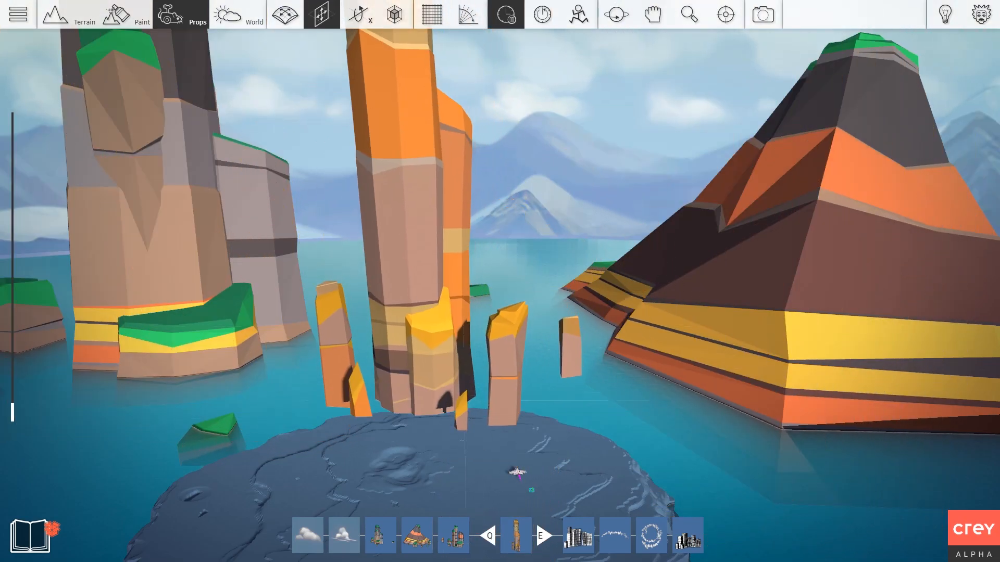
{"action": "key", "text": "shift"}
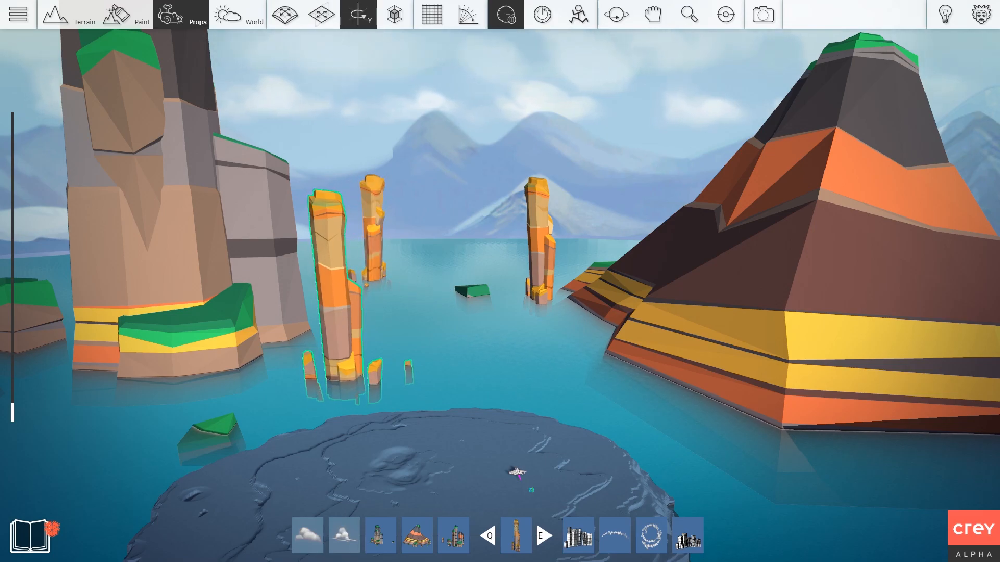
Play-test the jet by flying banked turns both ways between the pillars and cliffs, and exit to the editor
{"action": "right_click_drag", "start_coordinate": [384, 317], "coordinate": [458, 320]}
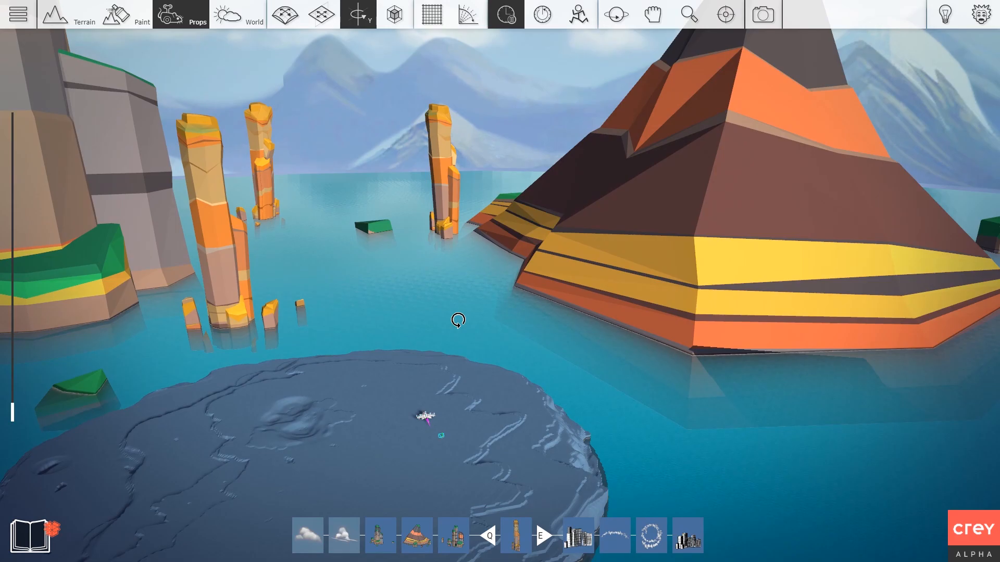
{"action": "key", "text": "p"}
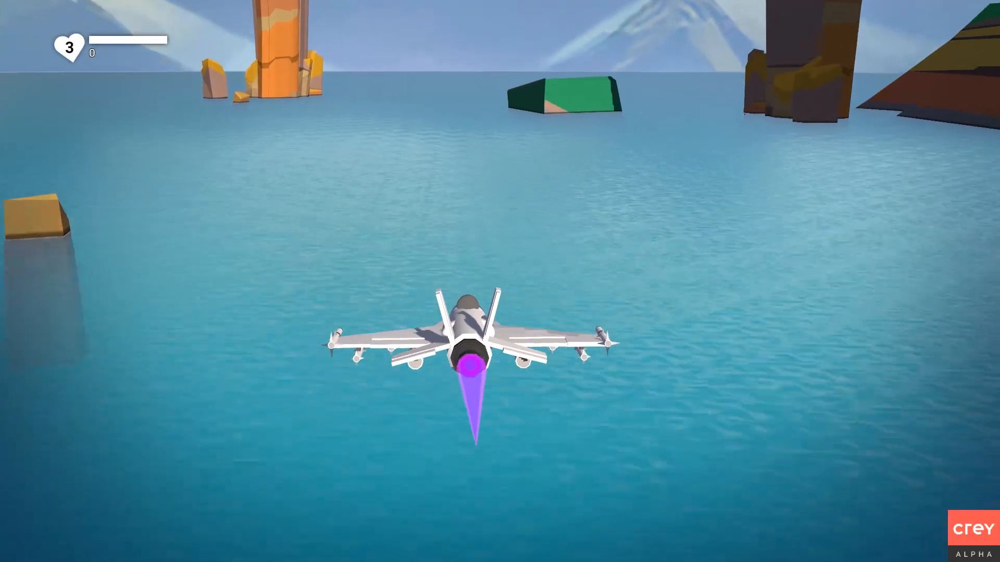
{"action": "key", "text": "a"}
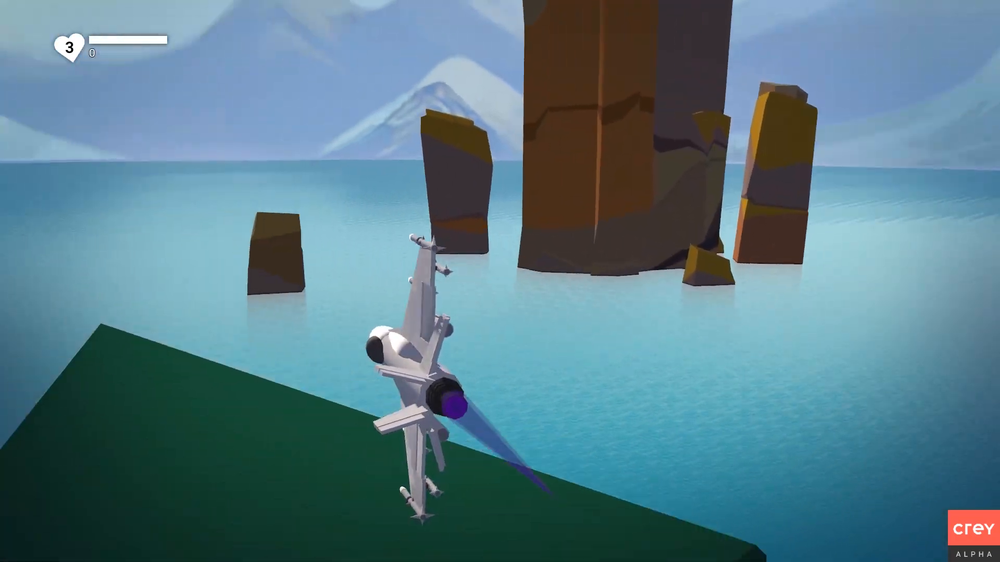
{"action": "key", "text": "d"}
{"action": "key", "text": "d"}
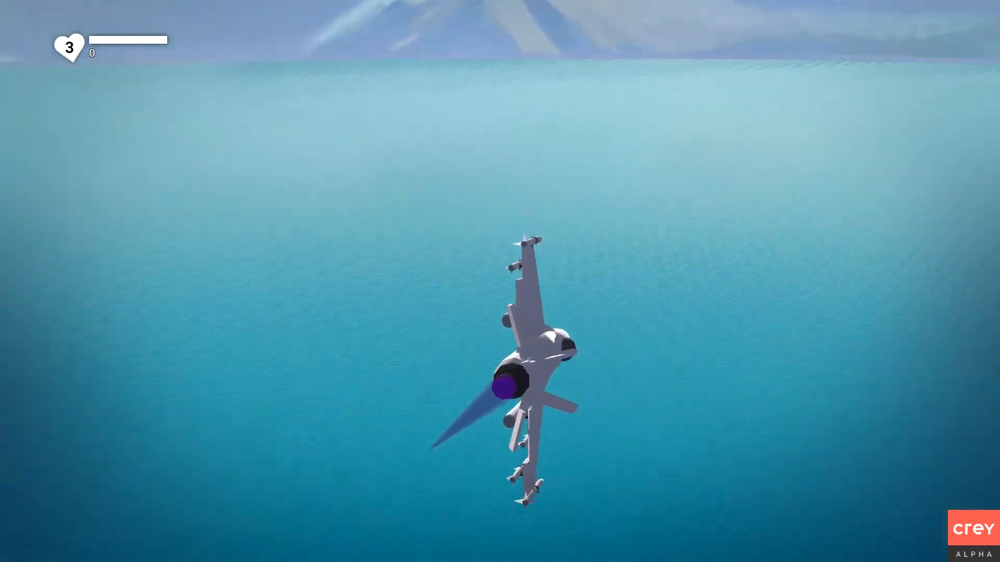
{"action": "key", "text": "d"}
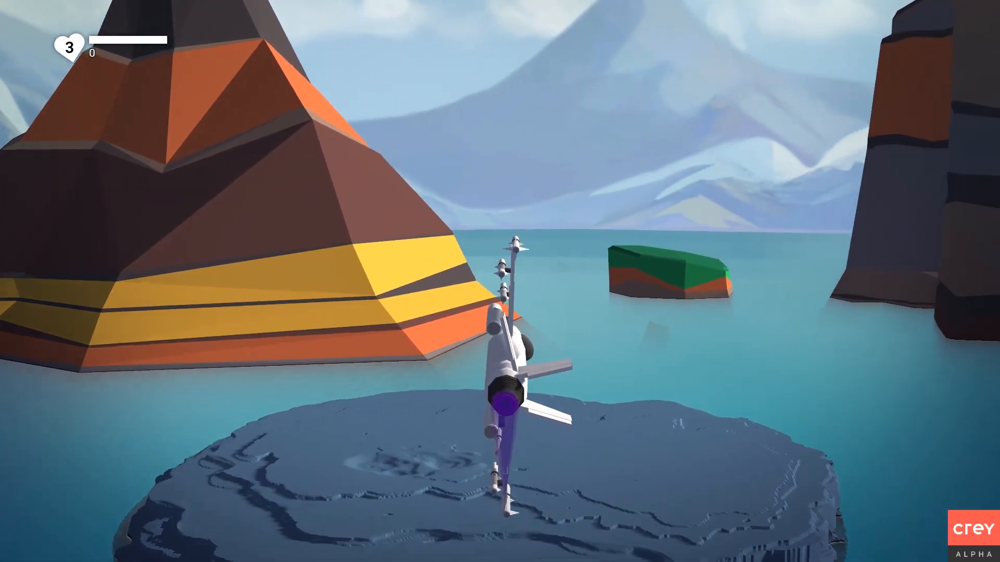
{"action": "key", "text": "a"}
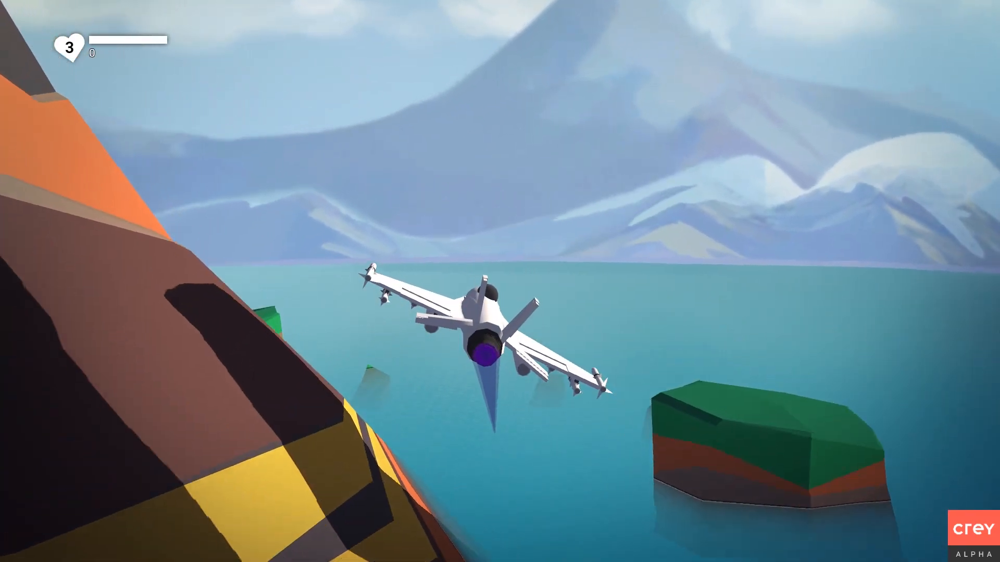
{"action": "key", "text": "a"}
{"action": "key", "text": "Escape"}
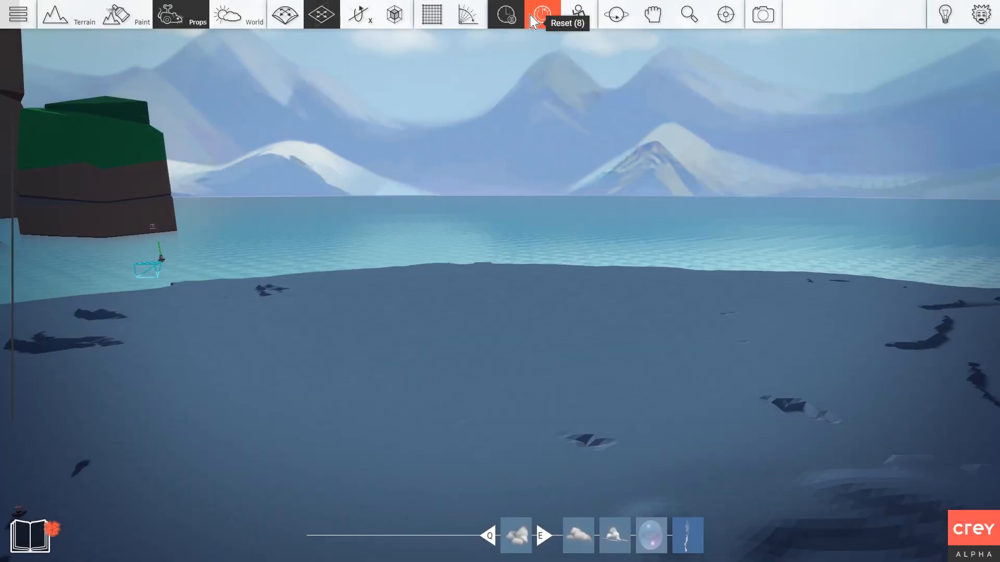
Reset the simulation and set Speed On to 200 on the speed-control prop beside the jet
{"action": "left_click", "coordinate": [542, 15]}
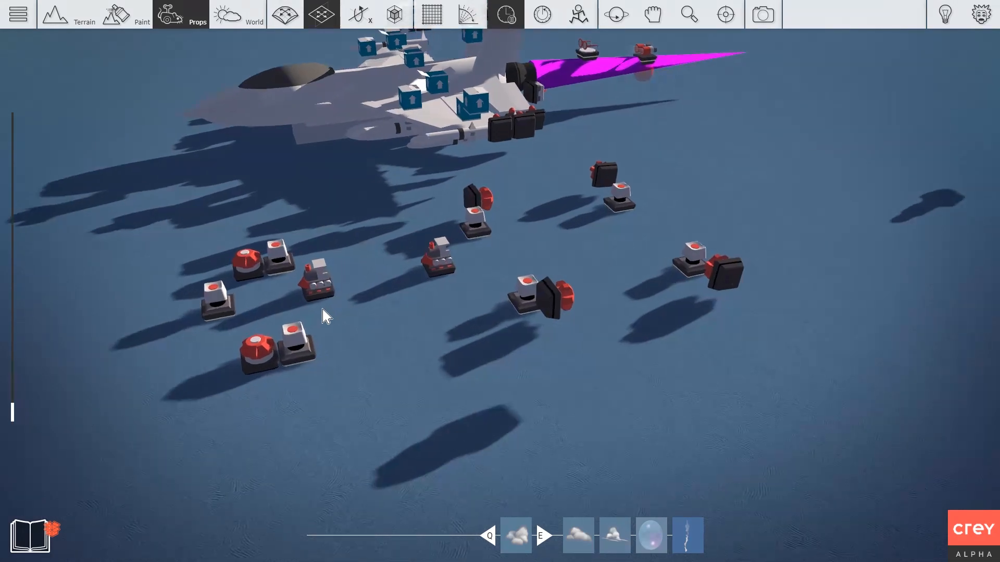
{"action": "left_click", "coordinate": [302, 293]}
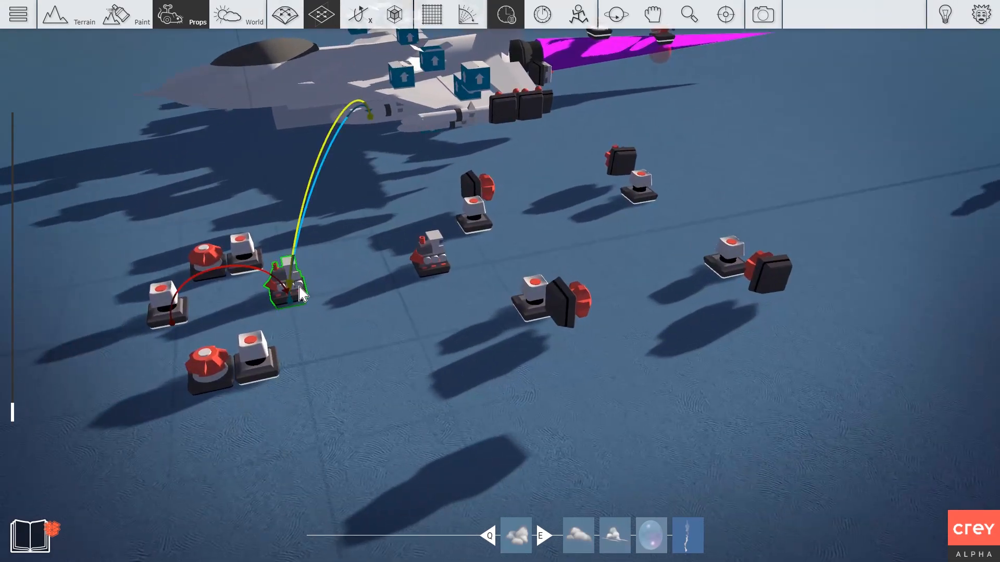
{"action": "left_click", "coordinate": [375, 199]}
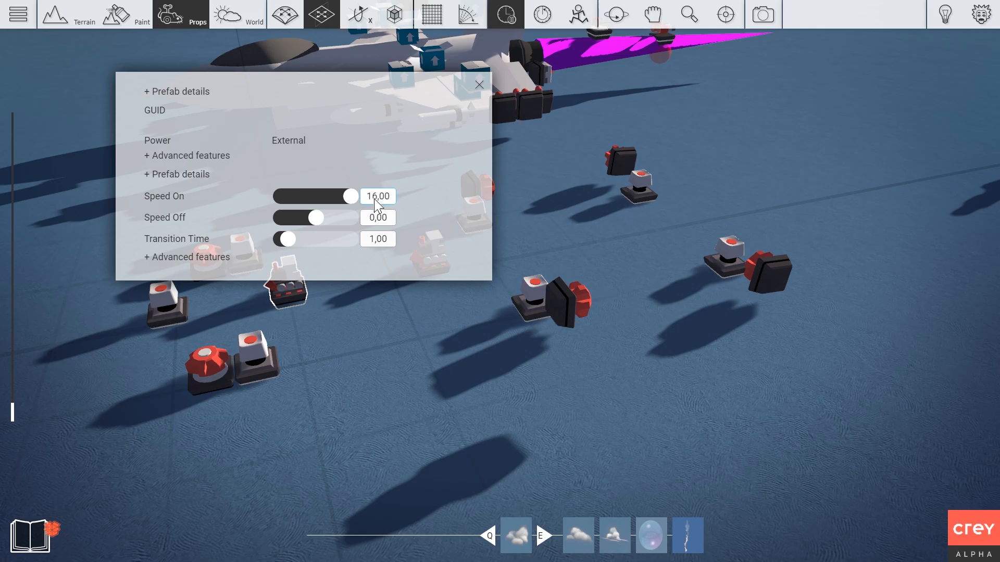
{"action": "key", "text": "Escape"}
Fly the jet over the water at its new speed with several right-hand turns, and leave play mode
{"action": "key", "text": "Tab"}
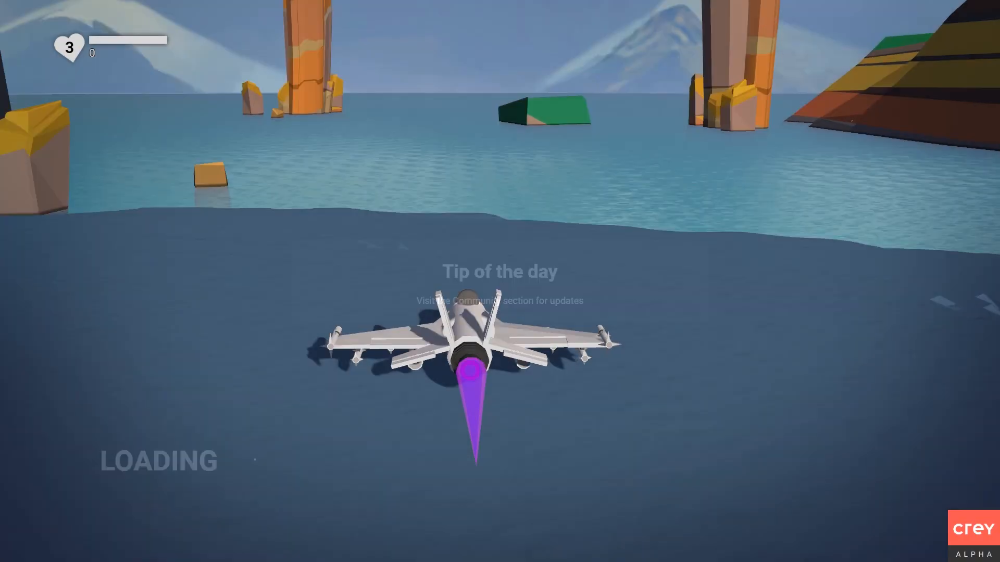
{"action": "key", "text": "w"}
{"action": "key", "text": "d"}
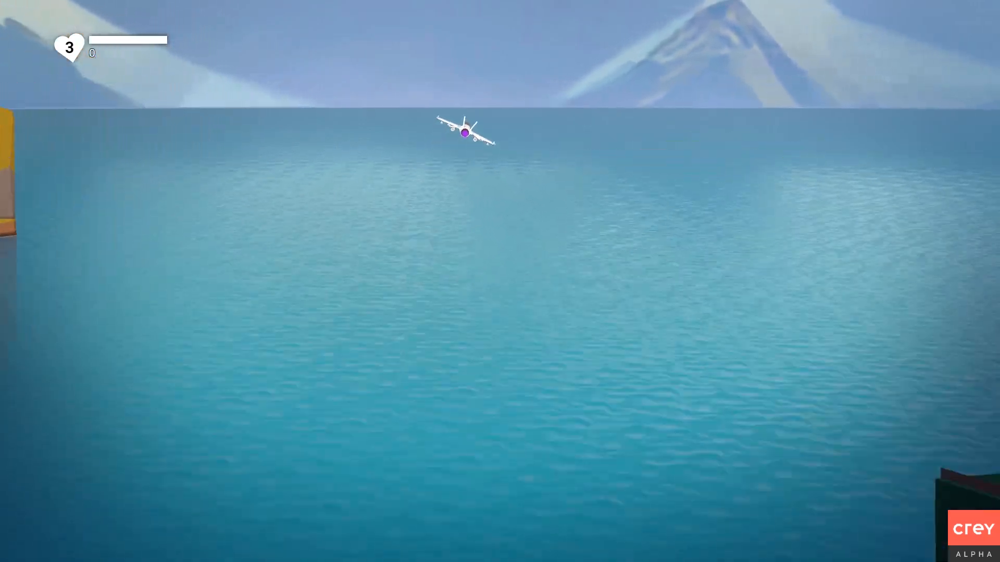
{"action": "key", "text": "d"}
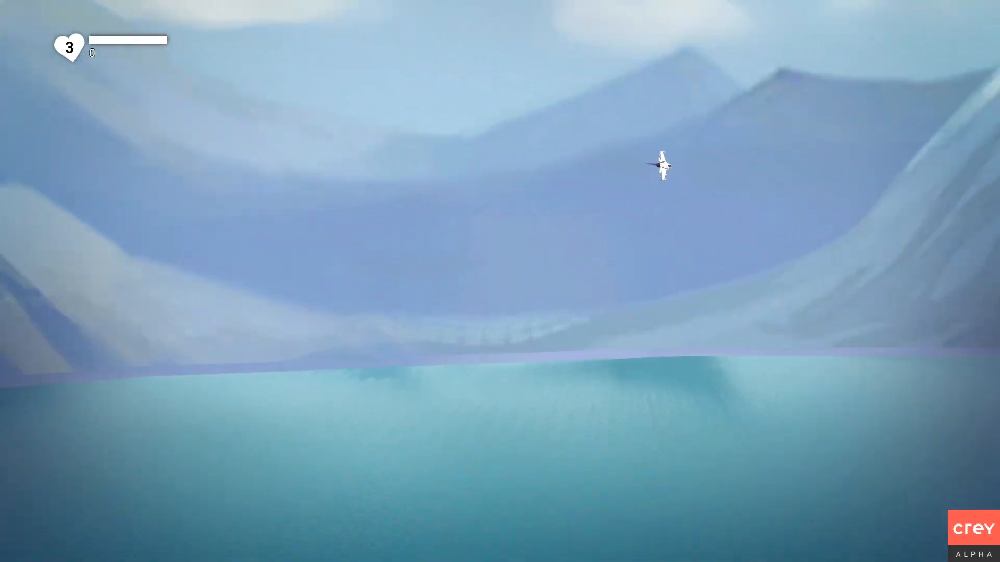
{"action": "key", "text": "d"}
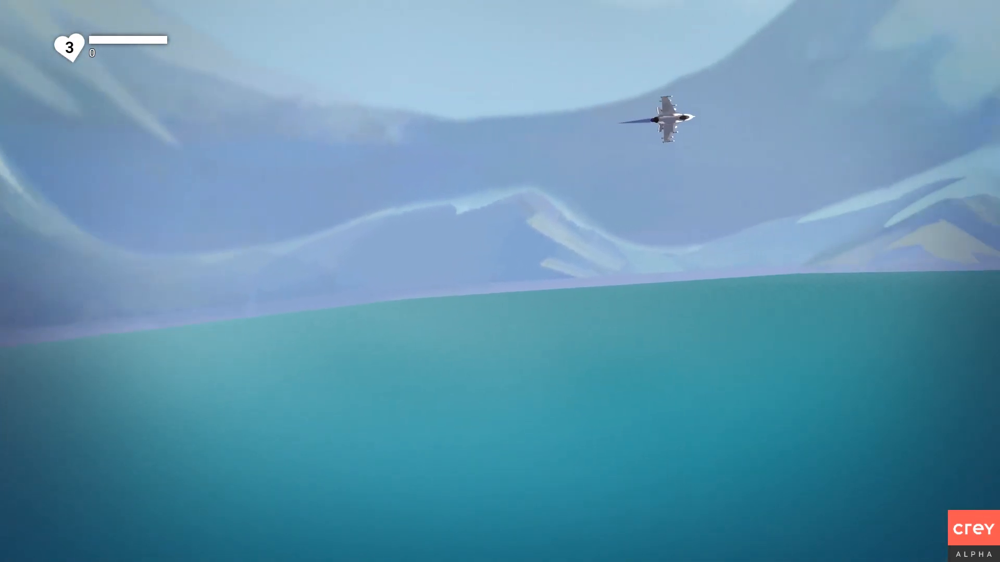
{"action": "key", "text": "Escape"}
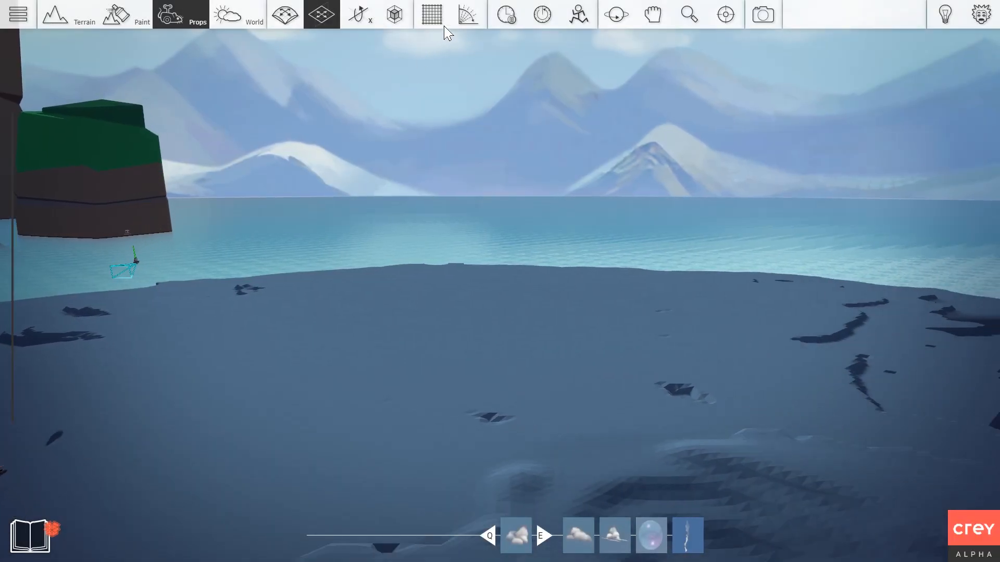
Stop and reset the simulation, return to the jet, and open the speed-control prop's Speed On value for editing
{"action": "left_click", "coordinate": [501, 16]}
{"action": "key", "text": "s"}
{"action": "left_click", "coordinate": [529, 16]}
{"action": "right_click_drag", "start_coordinate": [521, 156], "coordinate": [323, 151]}
{"action": "key", "text": "w"}
{"action": "key", "text": "d"}
{"action": "right_click_drag", "start_coordinate": [781, 73], "coordinate": [557, 125]}
{"action": "key", "text": "w"}
{"action": "key", "text": "s"}
{"action": "right_click_drag", "start_coordinate": [235, 149], "coordinate": [311, 188]}
{"action": "key", "text": "a"}
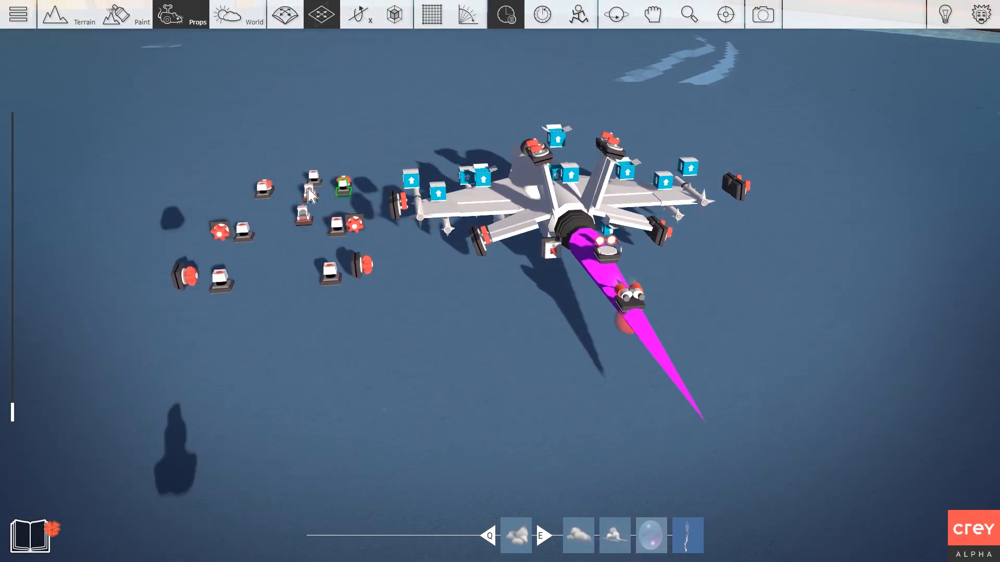
{"action": "left_click", "coordinate": [279, 155]}
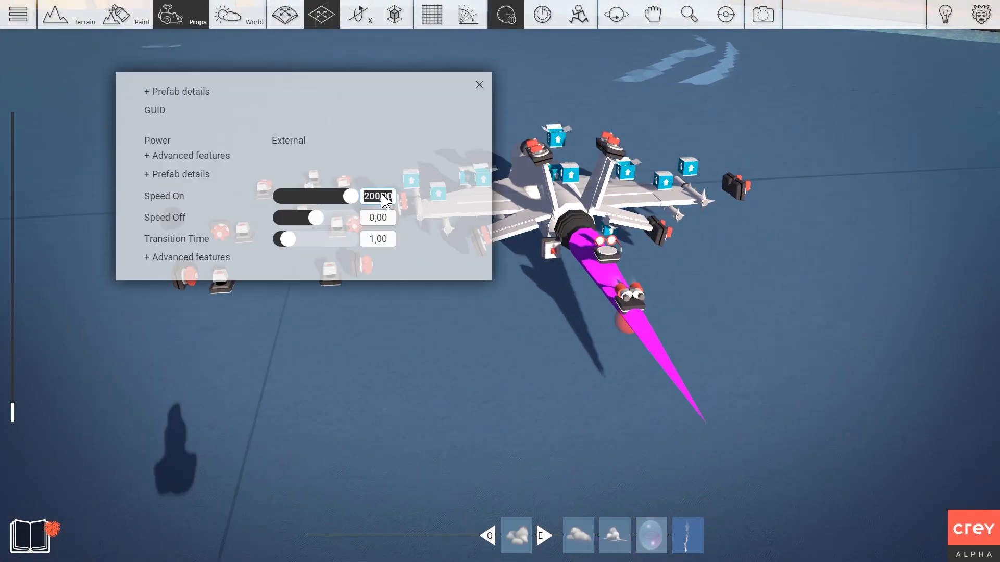
{"action": "key", "text": "Escape"}
Turn on grid and angle snapping and bring up the three-axis move gizmo on the afterburner flame
{"action": "key", "text": "w"}
{"action": "right_click_drag", "start_coordinate": [415, 272], "coordinate": [516, 380]}
{"action": "key", "text": "s"}
{"action": "key", "text": "w"}
{"action": "left_click_drag", "start_coordinate": [504, 313], "coordinate": [742, 324]}
{"action": "key", "text": "c"}
{"action": "key", "text": "x"}
{"action": "key", "text": "x"}
{"action": "key", "text": "x"}
{"action": "key", "text": "z"}
{"action": "key", "text": "z"}
{"action": "key", "text": "z"}
{"action": "key", "text": "c"}
{"action": "key", "text": "c"}
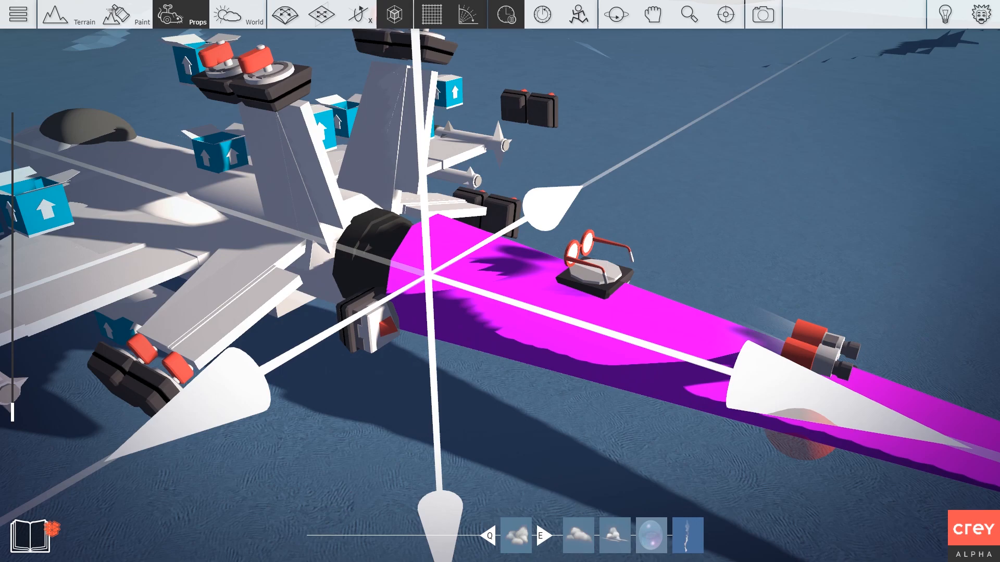
Change the afterburner flame cone's colour to bright blue, hex 00b7ff
{"action": "right_click", "coordinate": [418, 240]}
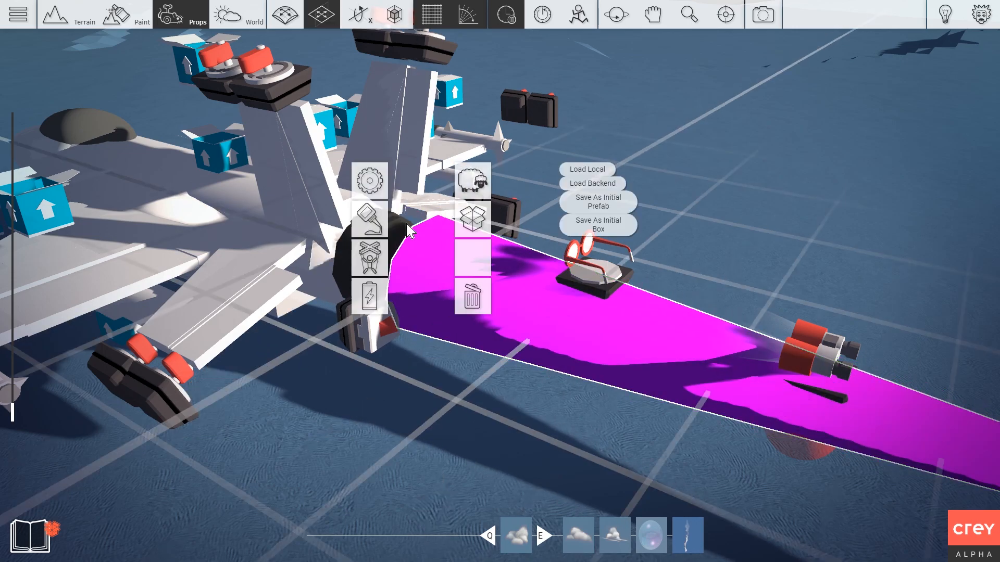
{"action": "left_click", "coordinate": [382, 196]}
{"action": "left_click", "coordinate": [295, 265]}
{"action": "left_click", "coordinate": [406, 330]}
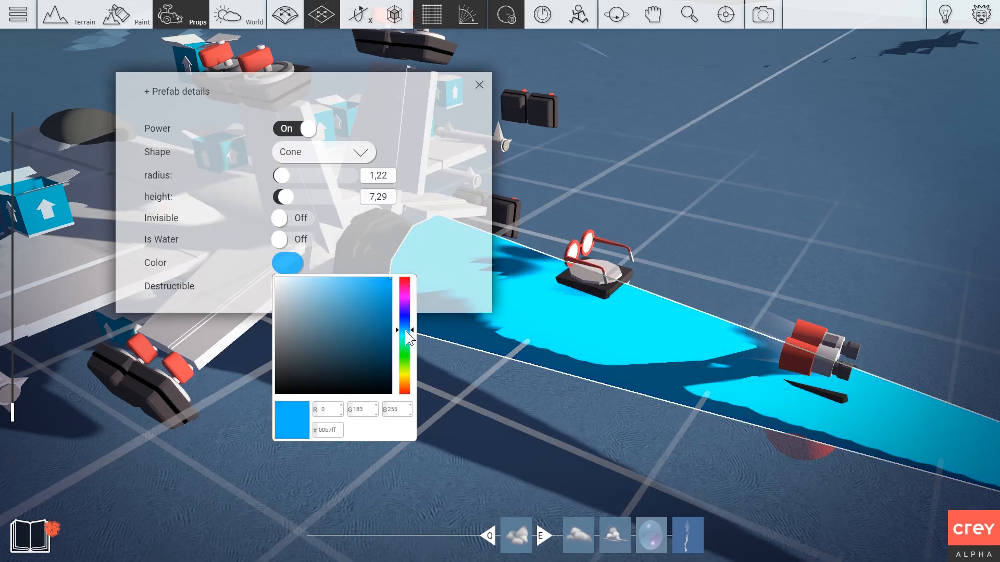
{"action": "left_click", "coordinate": [449, 383]}
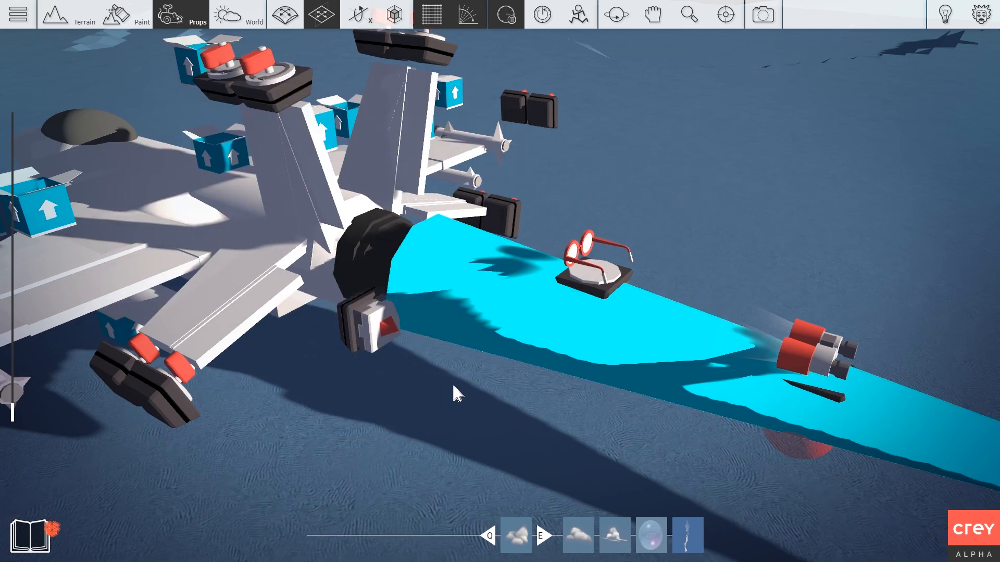
Duplicate the glasses prop on the afterburner flame and connect the copy to the flame cone
{"action": "right_click_drag", "start_coordinate": [454, 386], "coordinate": [448, 380]}
{"action": "left_click_drag", "start_coordinate": [438, 265], "coordinate": [392, 258]}
{"action": "key", "text": "space"}
{"action": "key", "text": "space"}
{"action": "key", "text": "space"}
{"action": "right_click", "coordinate": [512, 262]}
{"action": "left_click", "coordinate": [458, 281]}
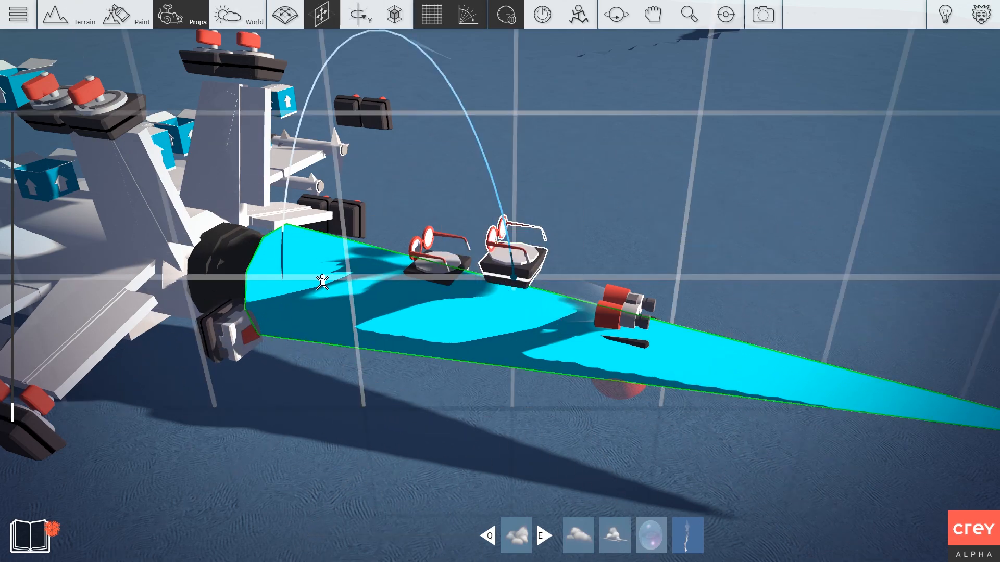
{"action": "left_click", "coordinate": [508, 249]}
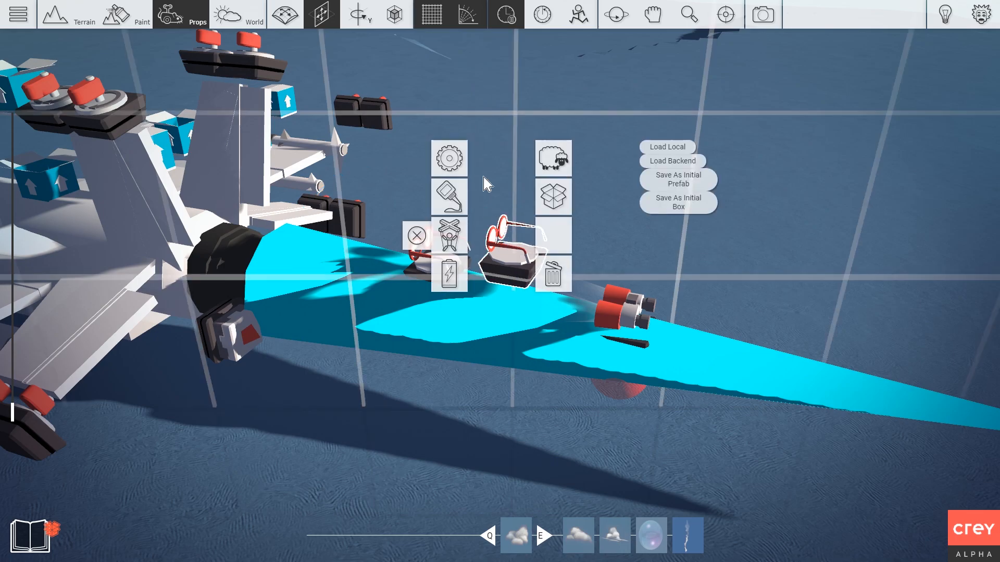
{"action": "right_click", "coordinate": [463, 159]}
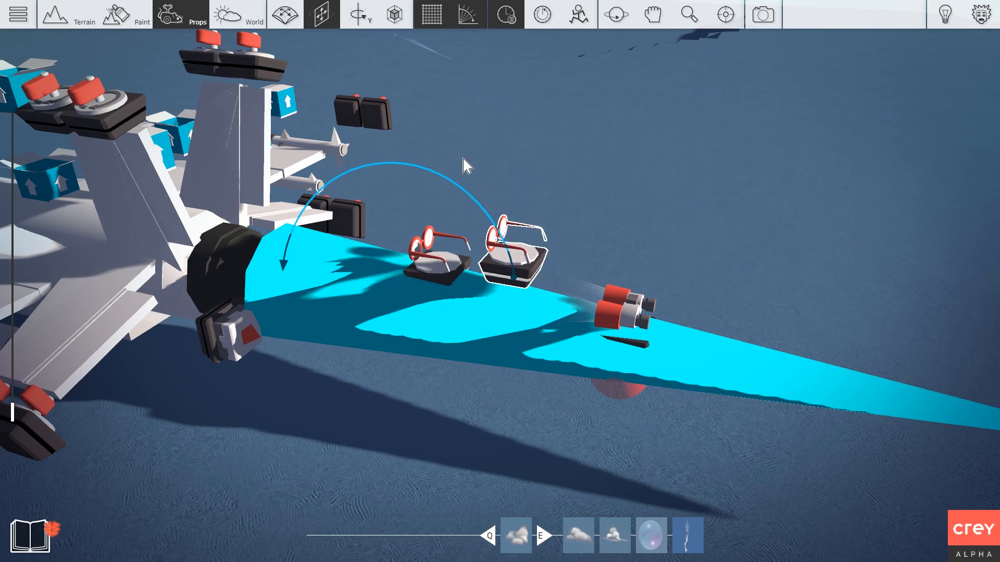
Open the duplicated glasses hider's settings to review its power, trigger and opacity options
{"action": "right_click_drag", "start_coordinate": [233, 337], "coordinate": [506, 276]}
{"action": "key", "text": "d"}
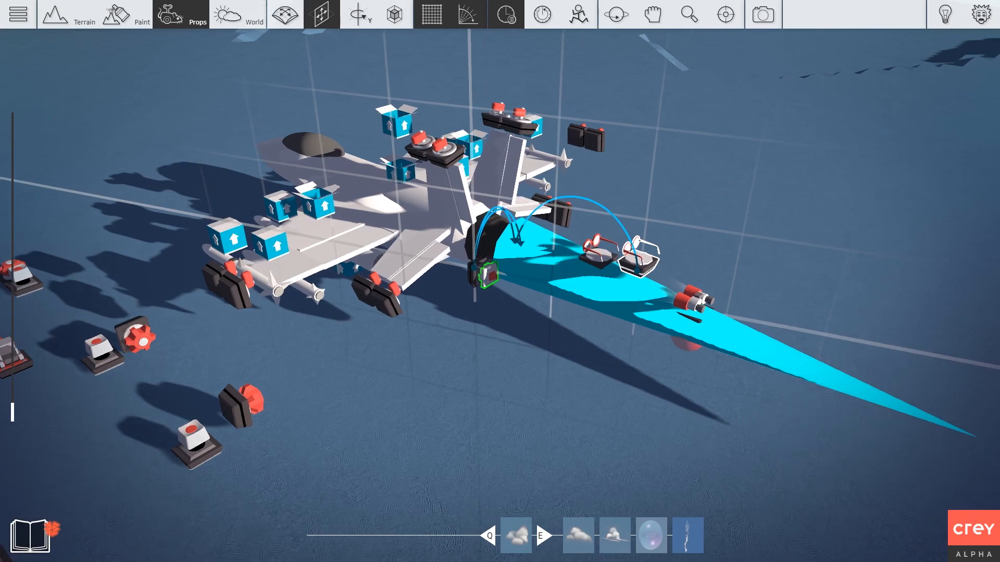
{"action": "key", "text": "w"}
{"action": "right_click", "coordinate": [548, 222]}
{"action": "left_click", "coordinate": [500, 164]}
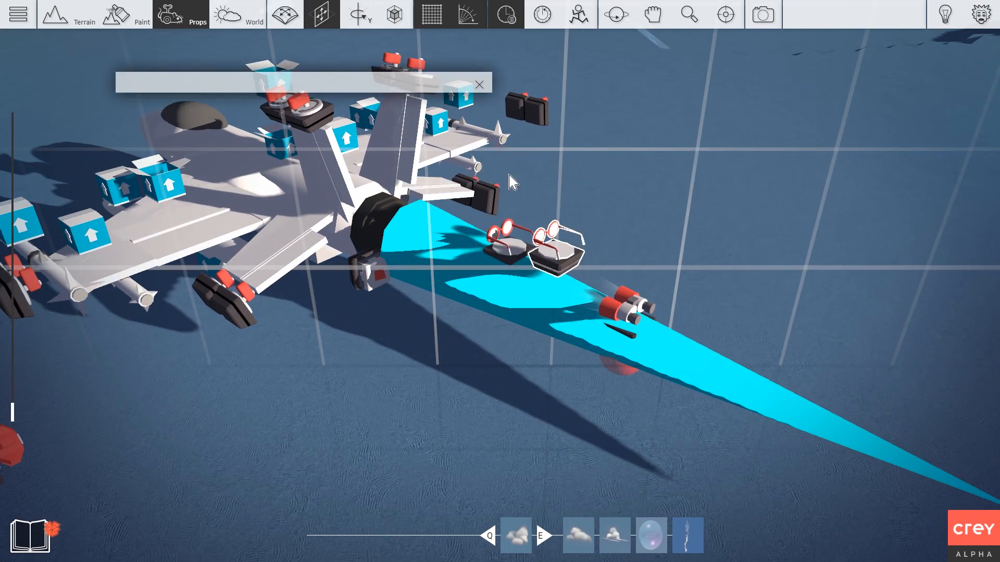
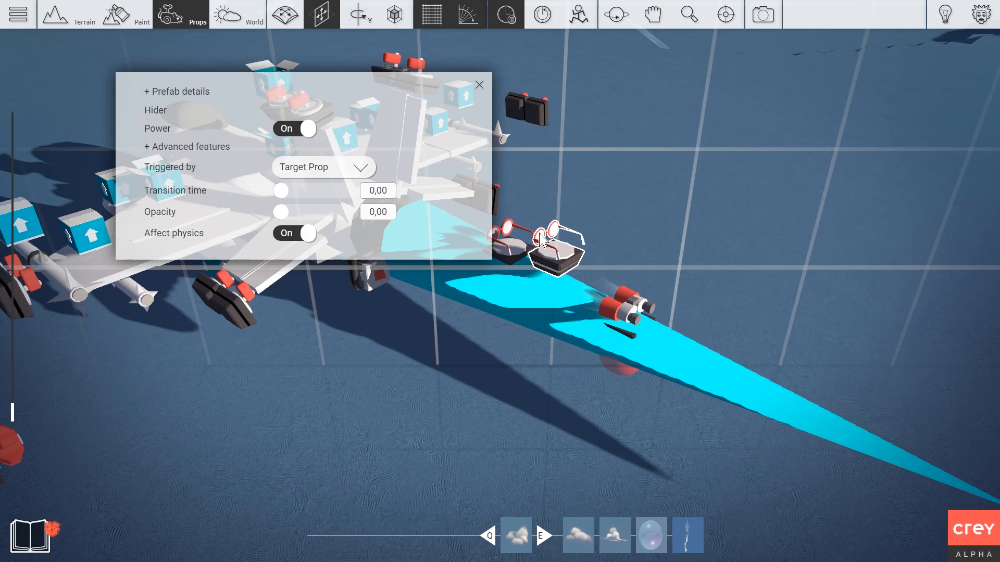
{"action": "left_click", "coordinate": [506, 15]}
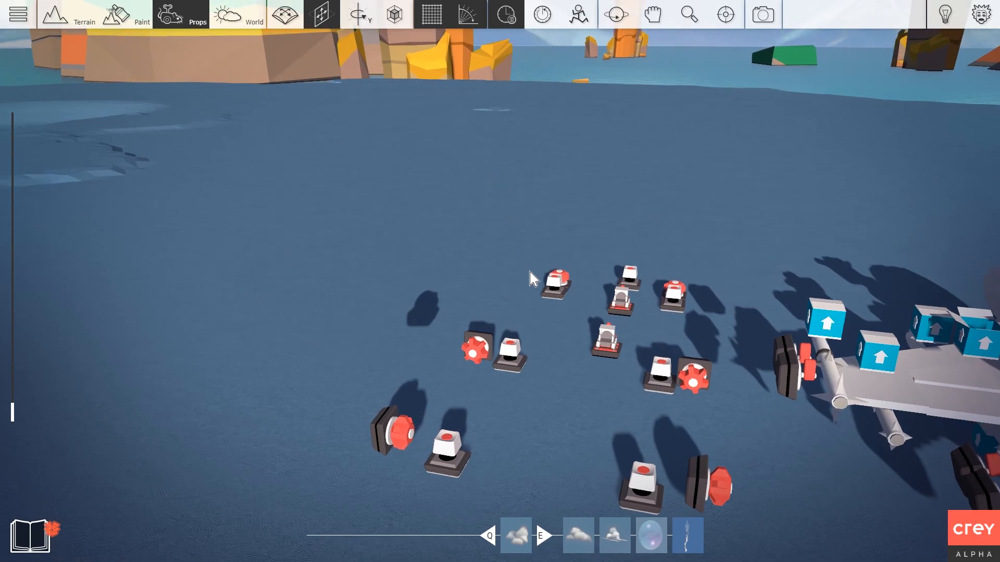
Inspect the Speed On and Speed Off settings of the two speed-control props, and unfreeze the simulation
{"action": "left_click", "coordinate": [621, 301]}
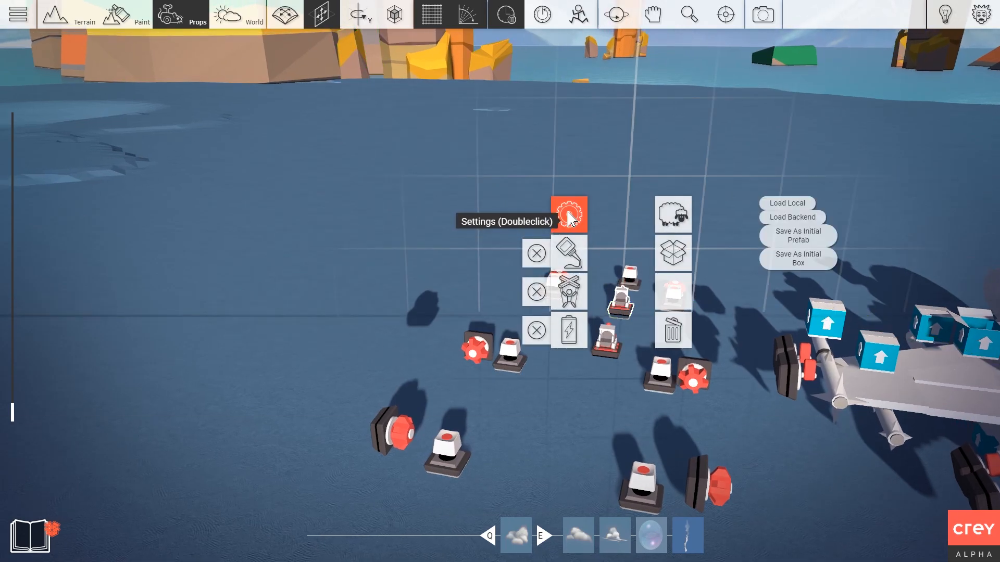
{"action": "double_click", "coordinate": [569, 215]}
{"action": "left_click", "coordinate": [608, 333]}
{"action": "left_click", "coordinate": [608, 338]}
{"action": "left_click", "coordinate": [559, 255]}
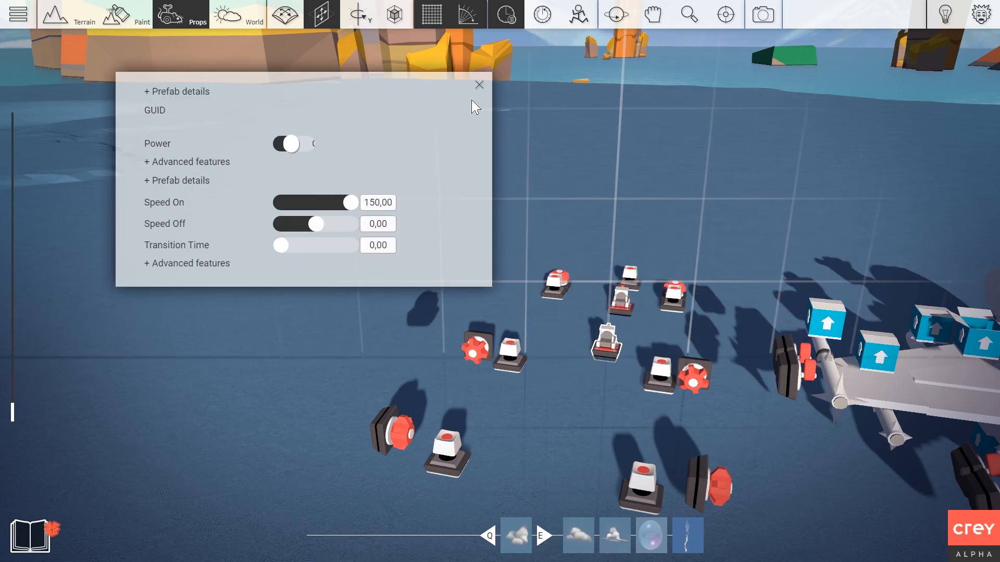
{"action": "left_click", "coordinate": [479, 85]}
{"action": "right_click_drag", "start_coordinate": [476, 59], "coordinate": [493, 41]}
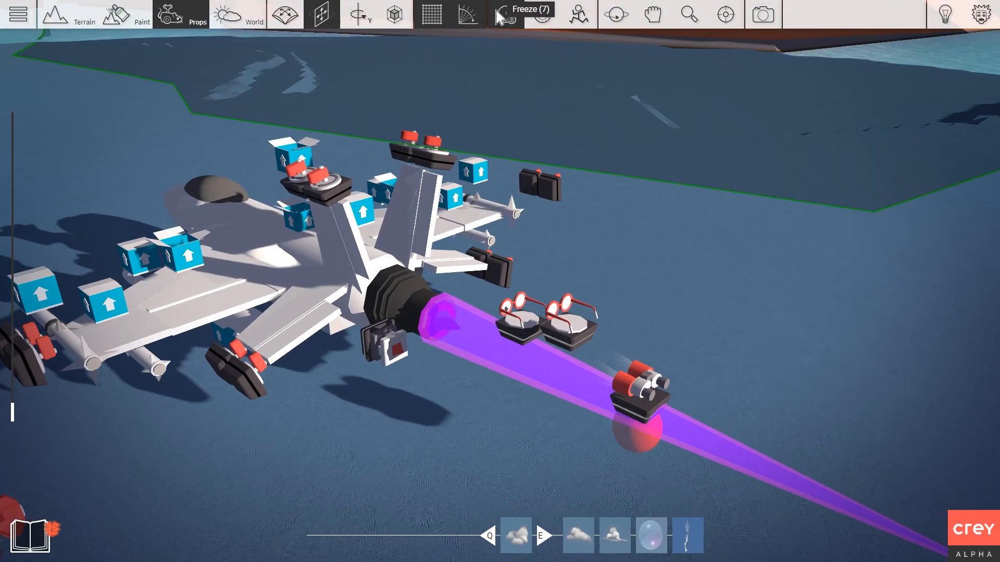
Try opacity values of 1.00, 0.40 and 0.30 on the duplicated hider, and return it to 0
{"action": "scroll", "coordinate": [573, 292], "scroll_direction": "up", "scroll_amount": 2}
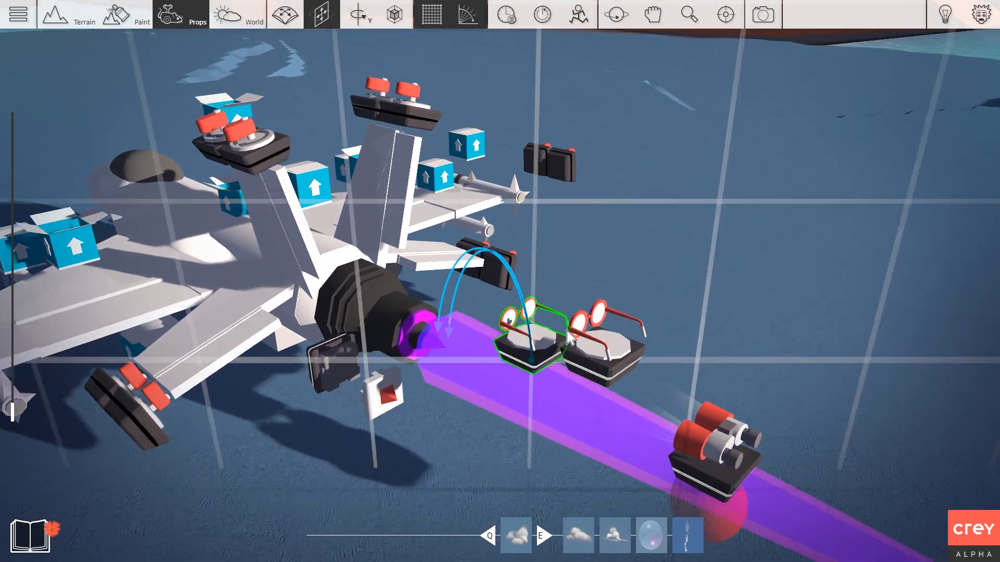
{"action": "left_click", "coordinate": [584, 340]}
{"action": "left_click", "coordinate": [584, 339]}
{"action": "left_click", "coordinate": [532, 250]}
{"action": "left_click_drag", "start_coordinate": [281, 212], "coordinate": [358, 210]}
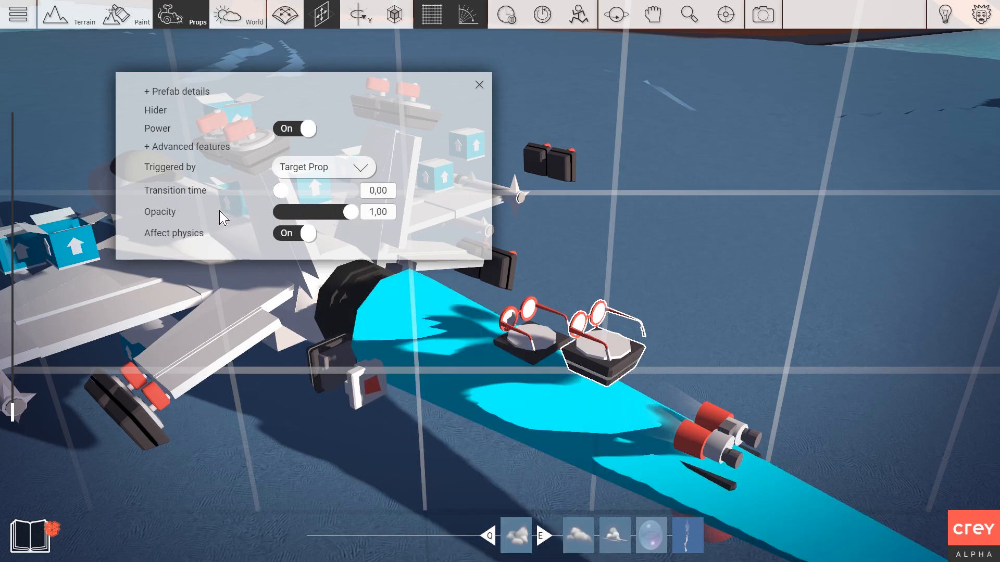
{"action": "left_click", "coordinate": [279, 213]}
{"action": "left_click", "coordinate": [315, 212]}
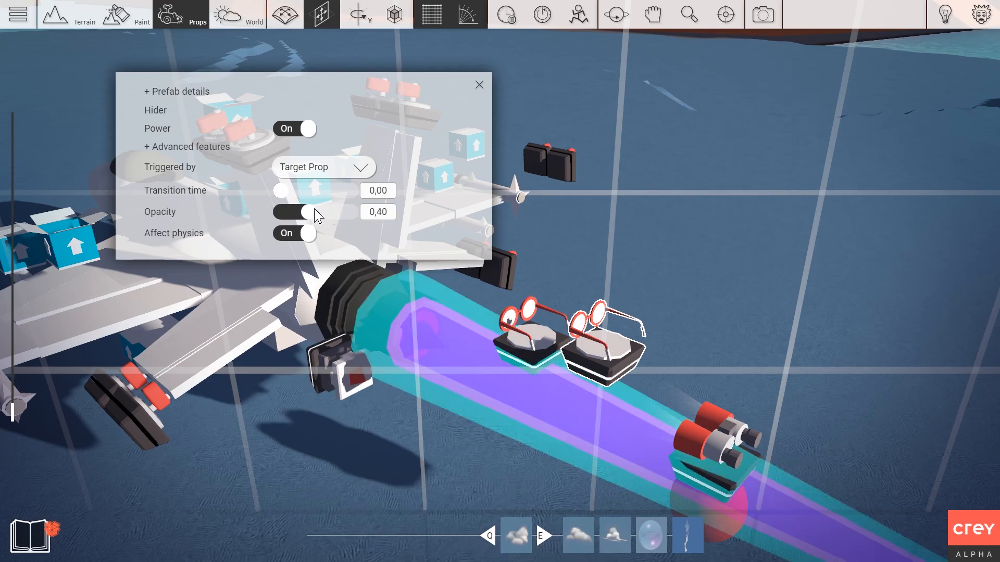
{"action": "left_click", "coordinate": [308, 215]}
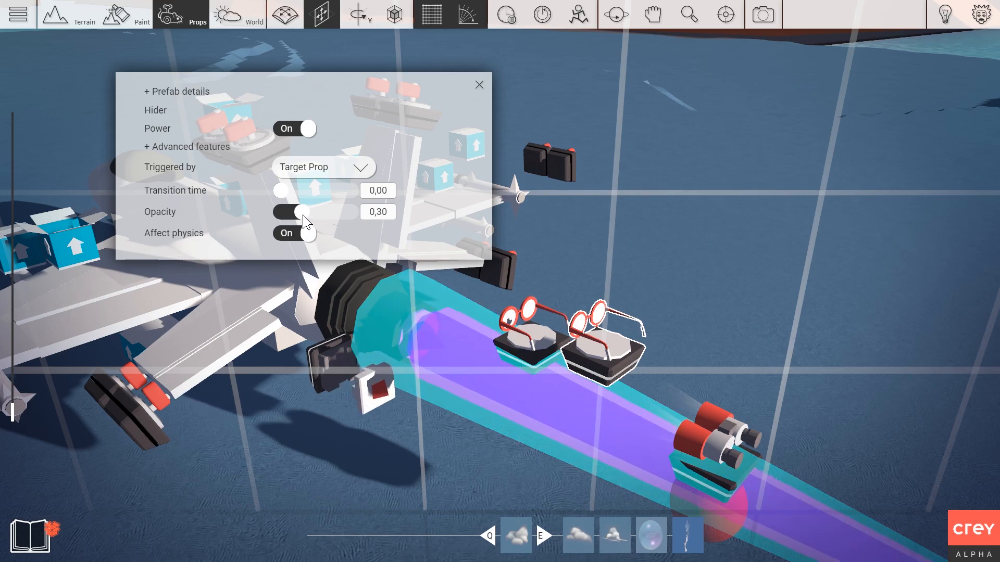
{"action": "left_click", "coordinate": [318, 213]}
{"action": "left_click", "coordinate": [276, 213]}
{"action": "left_click", "coordinate": [268, 413]}
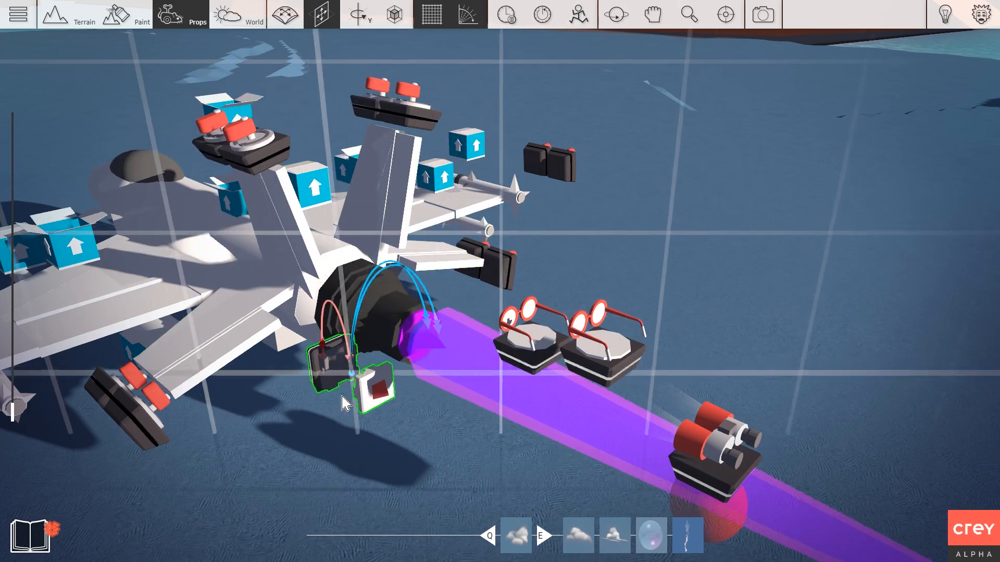
Duplicate the second hider and place the copy right beside it, next to the afterburner flame
{"action": "right_click_drag", "start_coordinate": [268, 413], "coordinate": [264, 420]}
{"action": "scroll", "coordinate": [264, 420], "scroll_direction": "up", "scroll_amount": 1}
{"action": "left_click", "coordinate": [367, 264], "text": "shift"}
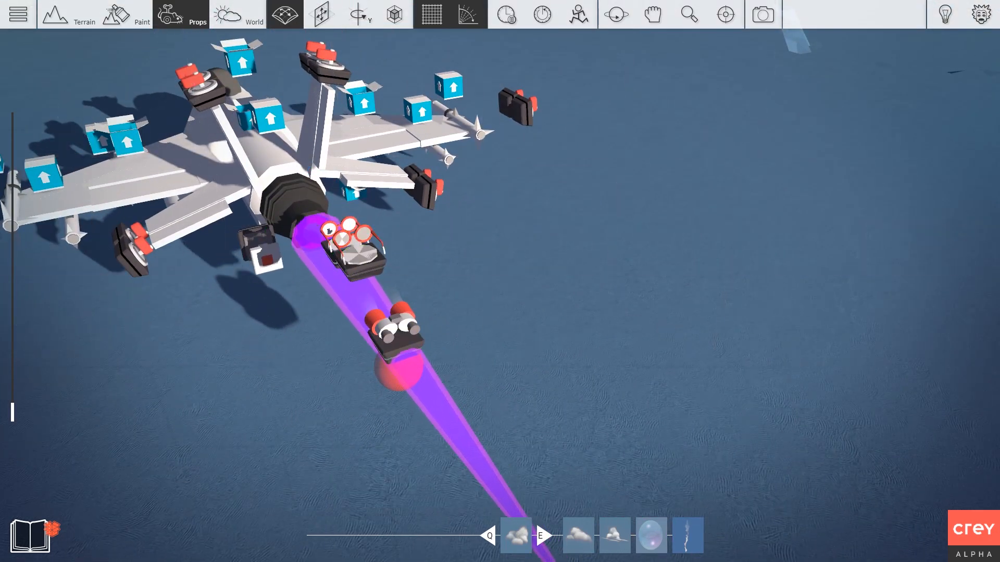
{"action": "key", "text": "space"}
{"action": "key", "text": "space"}
{"action": "left_click_drag", "start_coordinate": [365, 260], "coordinate": [405, 255]}
{"action": "right_click_drag", "start_coordinate": [405, 255], "coordinate": [411, 307]}
{"action": "key", "text": "Delete"}
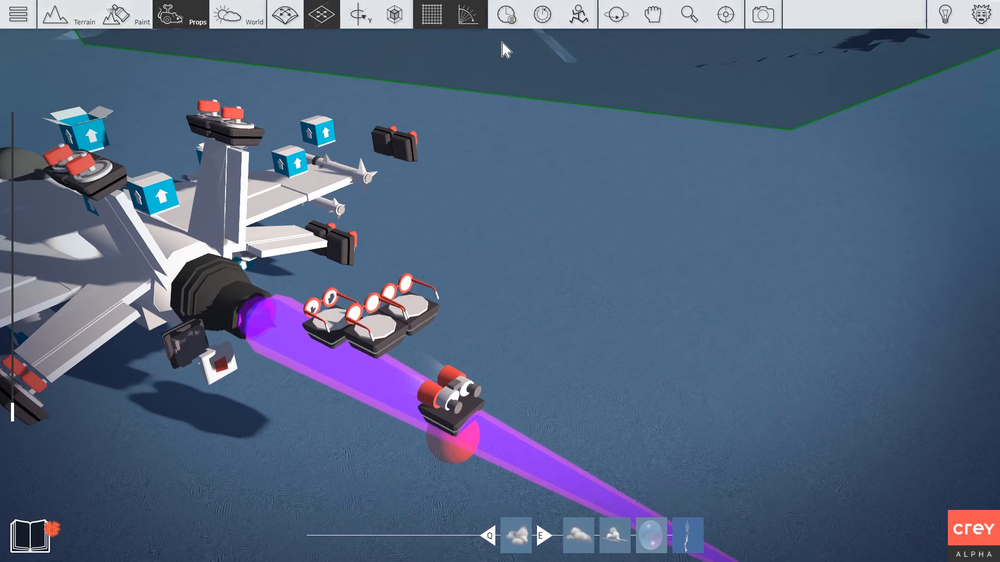
Freeze the simulation and set the newly copied hider's opacity to 0.40
{"action": "left_click", "coordinate": [543, 25]}
{"action": "scroll", "coordinate": [469, 271], "scroll_direction": "up", "scroll_amount": 1}
{"action": "right_click", "coordinate": [489, 266]}
{"action": "left_click", "coordinate": [439, 283]}
{"action": "left_click", "coordinate": [332, 327]}
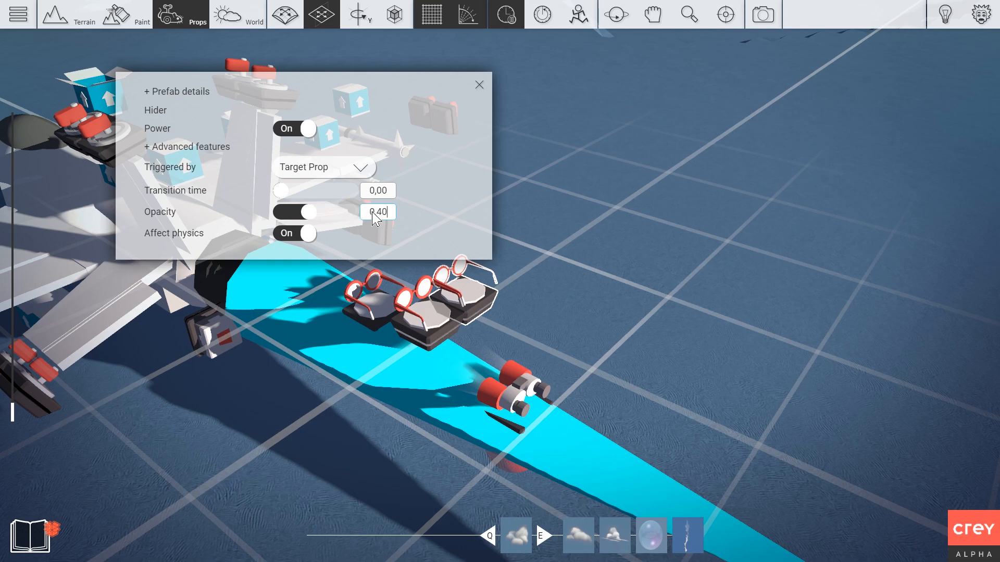
{"action": "left_click", "coordinate": [478, 85]}
Unfreeze the simulation and recheck the newly copied hider's settings
{"action": "left_click", "coordinate": [508, 17]}
{"action": "scroll", "coordinate": [496, 250], "scroll_direction": "down", "scroll_amount": 2}
{"action": "right_click", "coordinate": [476, 285]}
{"action": "left_click", "coordinate": [434, 191]}
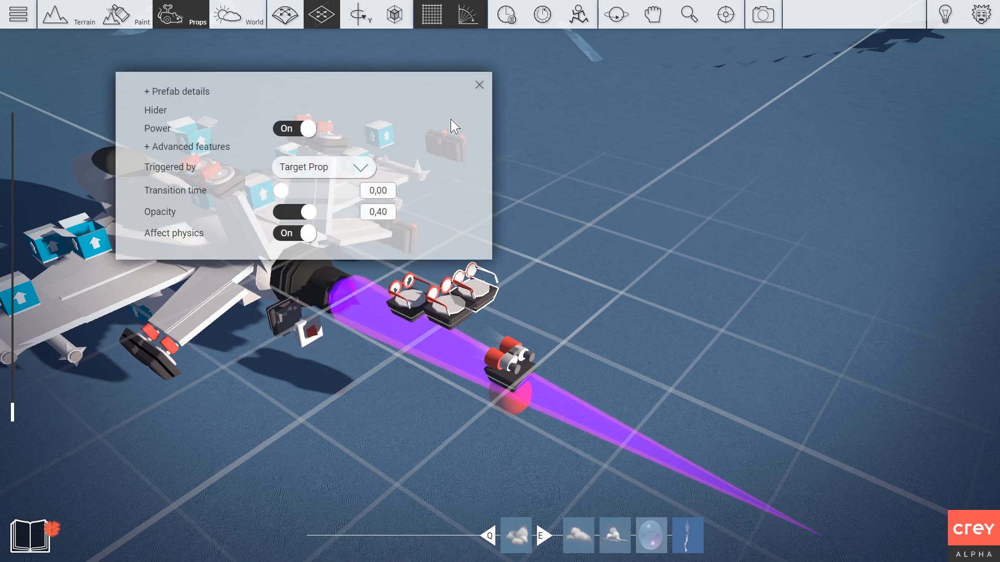
{"action": "left_click", "coordinate": [479, 85]}
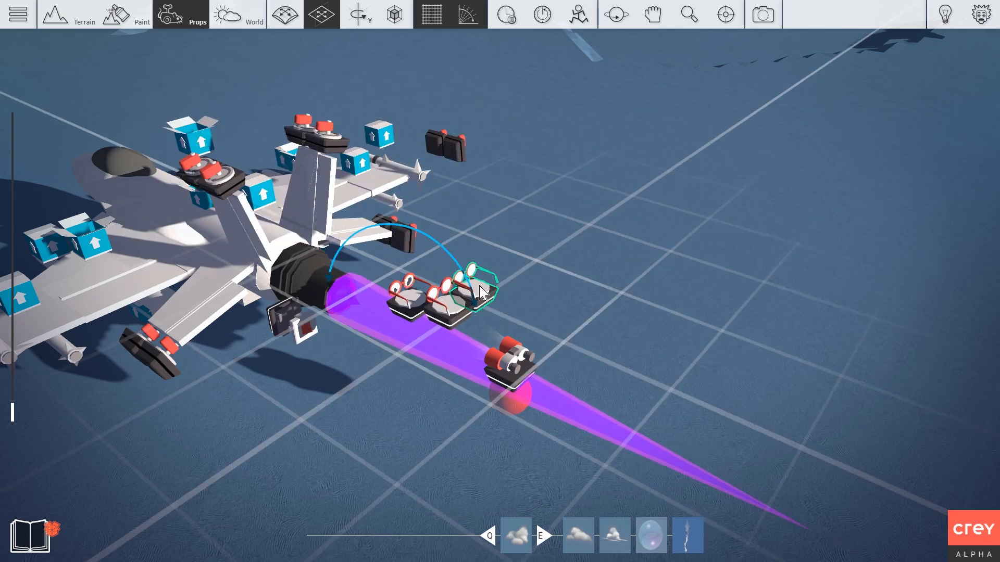
Switch off the power of the middle hider with opacity 0 and check how the flame looks
{"action": "right_click", "coordinate": [478, 290]}
{"action": "left_click", "coordinate": [385, 232]}
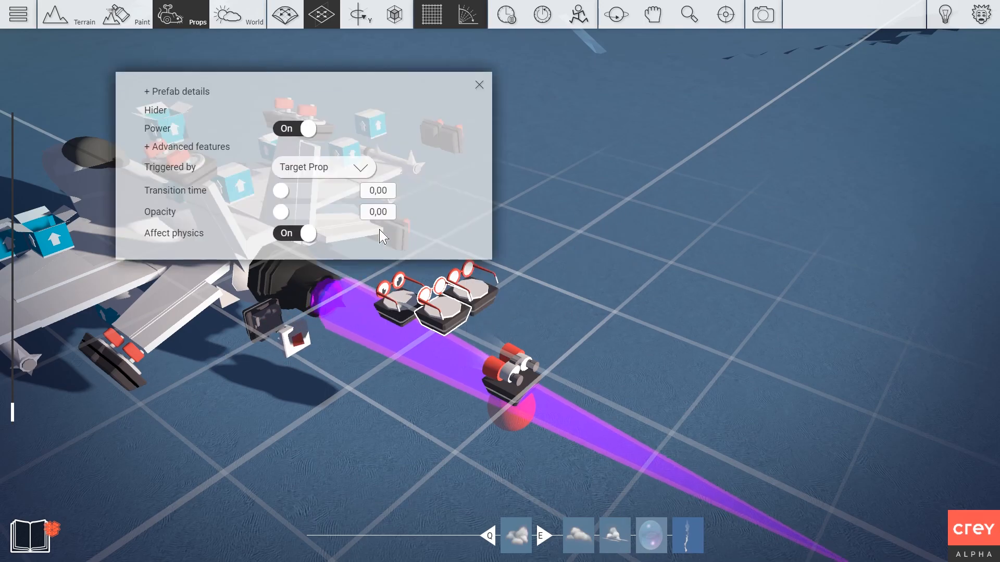
{"action": "left_click", "coordinate": [306, 130]}
{"action": "left_click", "coordinate": [479, 85]}
{"action": "right_click_drag", "start_coordinate": [630, 183], "coordinate": [547, 242]}
{"action": "right_click_drag", "start_coordinate": [416, 249], "coordinate": [553, 246]}
{"action": "middle_click_drag", "start_coordinate": [553, 246], "coordinate": [500, 261]}
{"action": "left_click", "coordinate": [503, 277]}
{"action": "right_click_drag", "start_coordinate": [503, 277], "coordinate": [513, 216]}
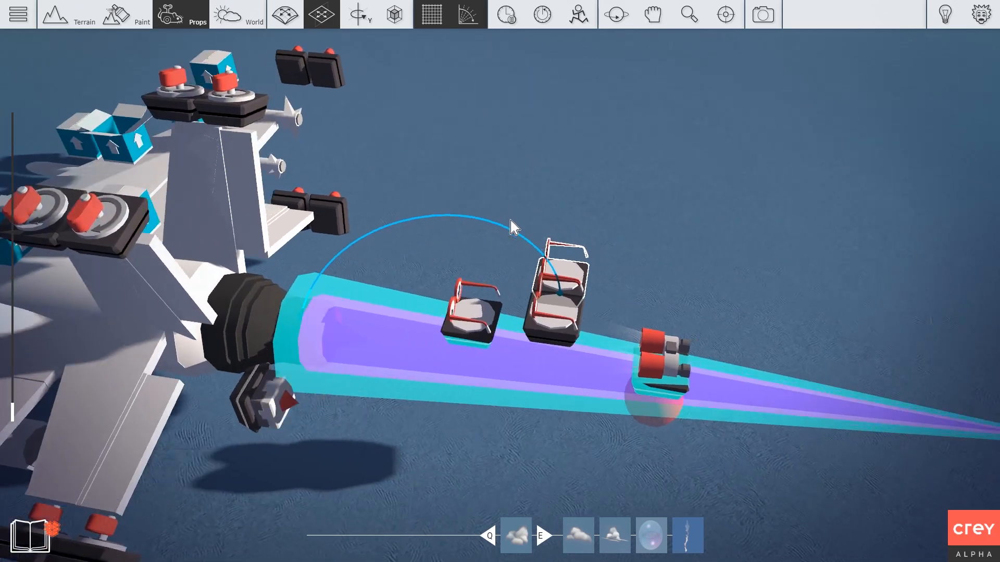
Switch the middle hider's power back on and view the whole jet
{"action": "right_click", "coordinate": [535, 291]}
{"action": "left_click", "coordinate": [466, 213]}
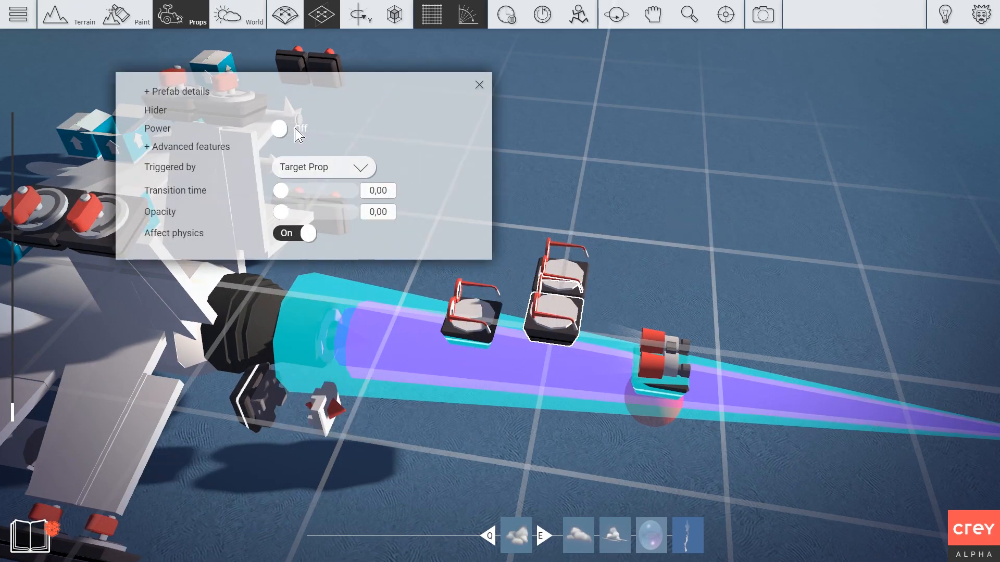
{"action": "left_click", "coordinate": [296, 131]}
{"action": "scroll", "coordinate": [500, 218], "scroll_direction": "down", "scroll_amount": 5}
{"action": "right_click_drag", "start_coordinate": [500, 219], "coordinate": [406, 219]}
{"action": "right_click_drag", "start_coordinate": [500, 334], "coordinate": [531, 373]}
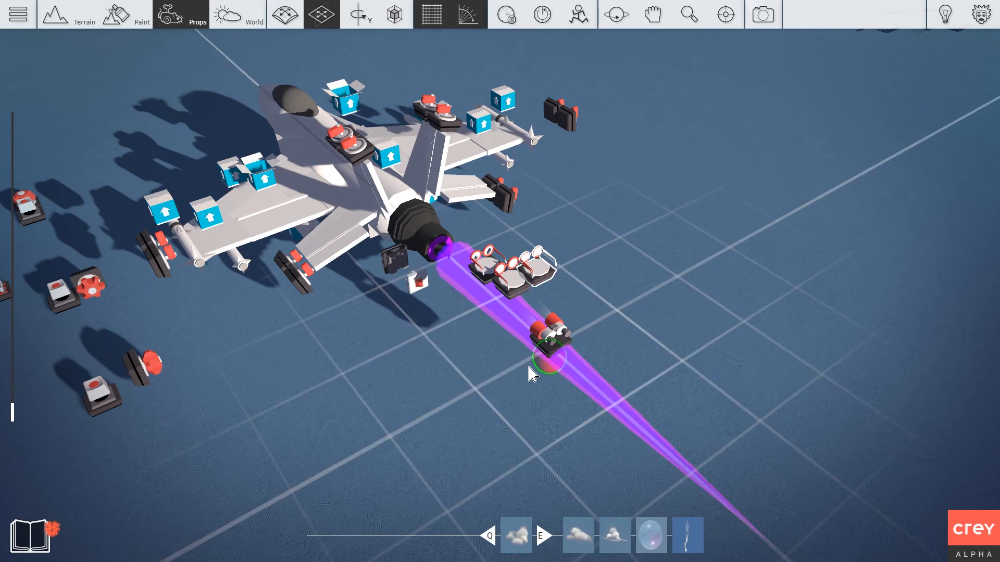
Choose the Connector from the gameplay power props and place it behind the jet, beside the afterburner
{"action": "key", "text": "Tab"}
{"action": "left_click", "coordinate": [157, 74]}
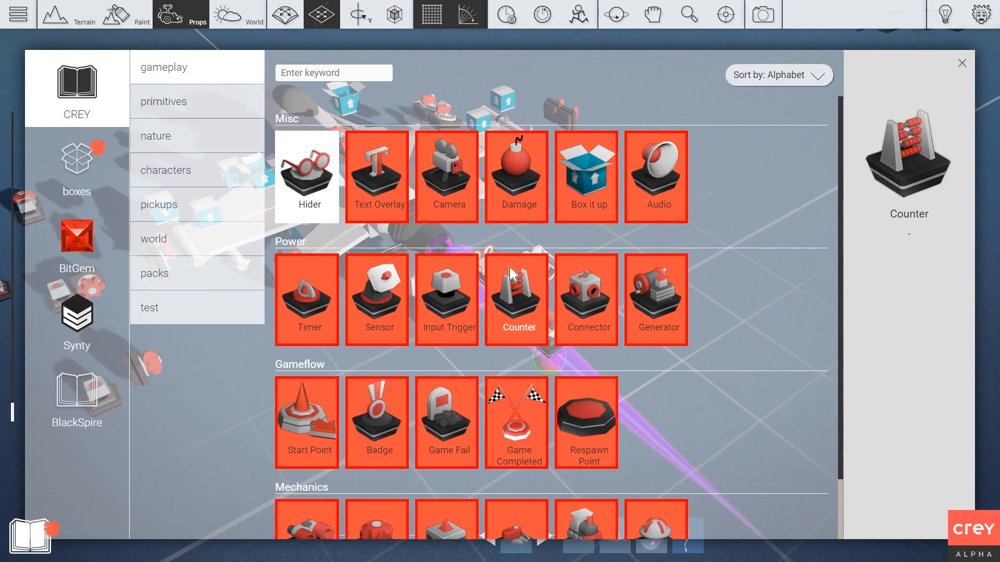
{"action": "scroll", "coordinate": [513, 271], "scroll_direction": "down", "scroll_amount": 1}
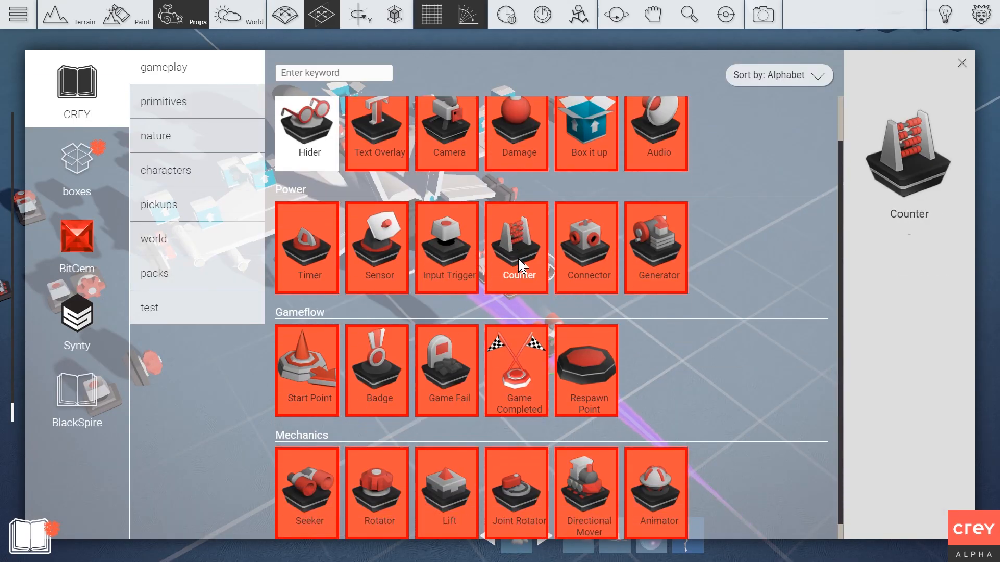
{"action": "scroll", "coordinate": [521, 266], "scroll_direction": "down", "scroll_amount": 1}
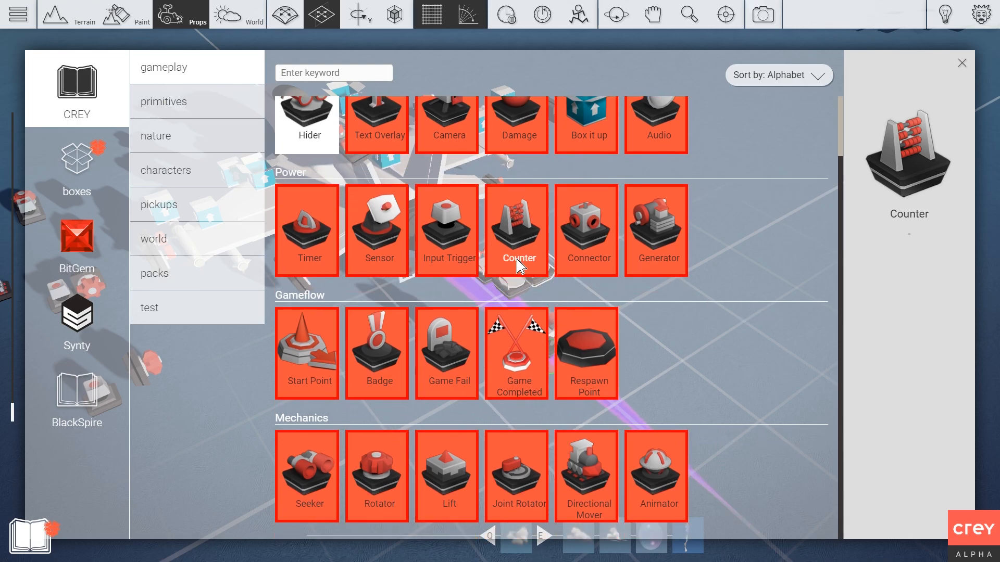
{"action": "scroll", "coordinate": [520, 265], "scroll_direction": "up", "scroll_amount": 1}
{"action": "scroll", "coordinate": [635, 198], "scroll_direction": "down", "scroll_amount": 1}
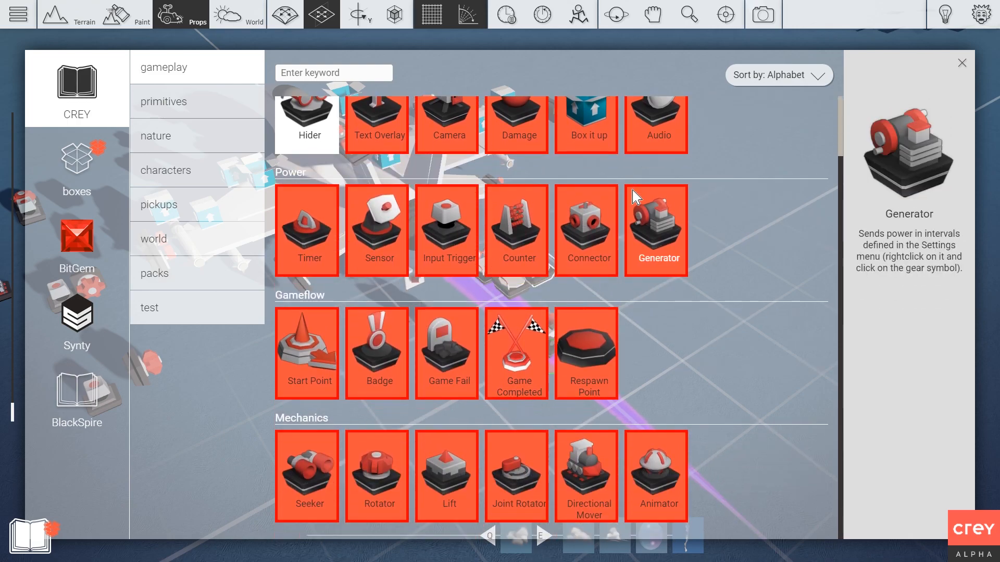
{"action": "scroll", "coordinate": [520, 245], "scroll_direction": "up", "scroll_amount": 1}
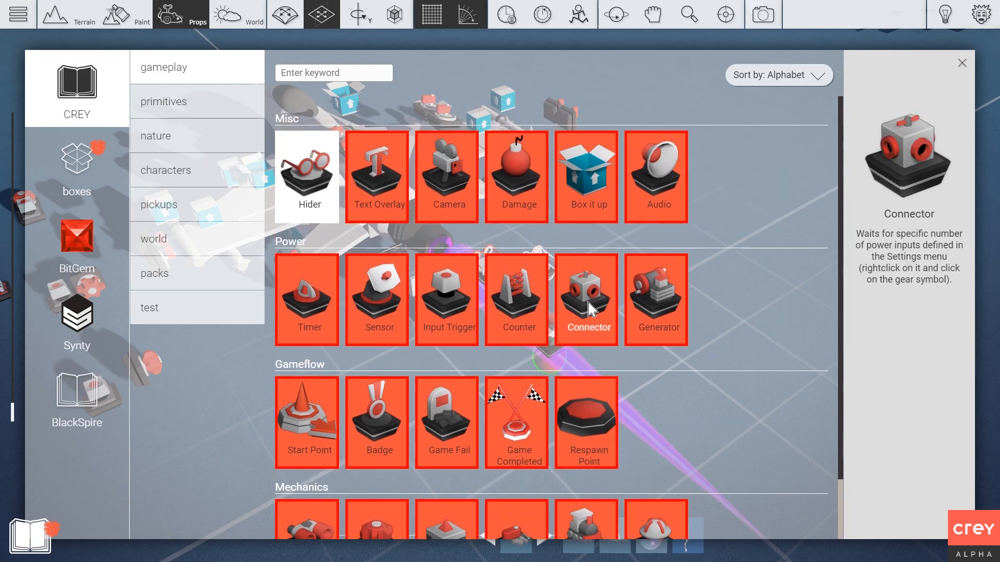
{"action": "left_click", "coordinate": [587, 284]}
{"action": "key", "text": "space"}
{"action": "key", "text": "space"}
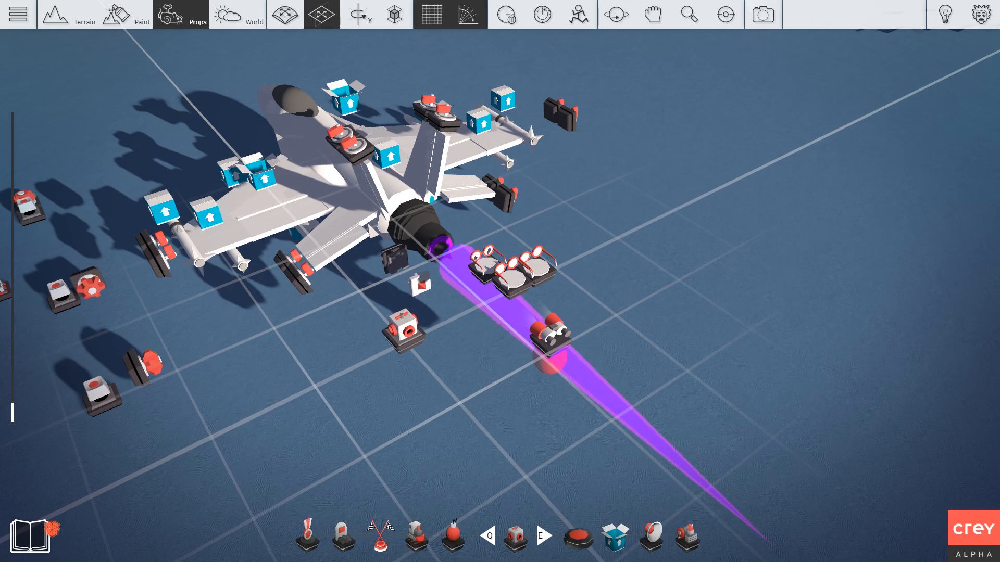
Link power from the connector to both duplicated hiders on the afterburner flame
{"action": "left_click", "coordinate": [404, 333]}
{"action": "scroll", "coordinate": [432, 394], "scroll_direction": "up", "scroll_amount": 3}
{"action": "scroll", "coordinate": [385, 354], "scroll_direction": "up", "scroll_amount": 1}
{"action": "right_click", "coordinate": [383, 348]}
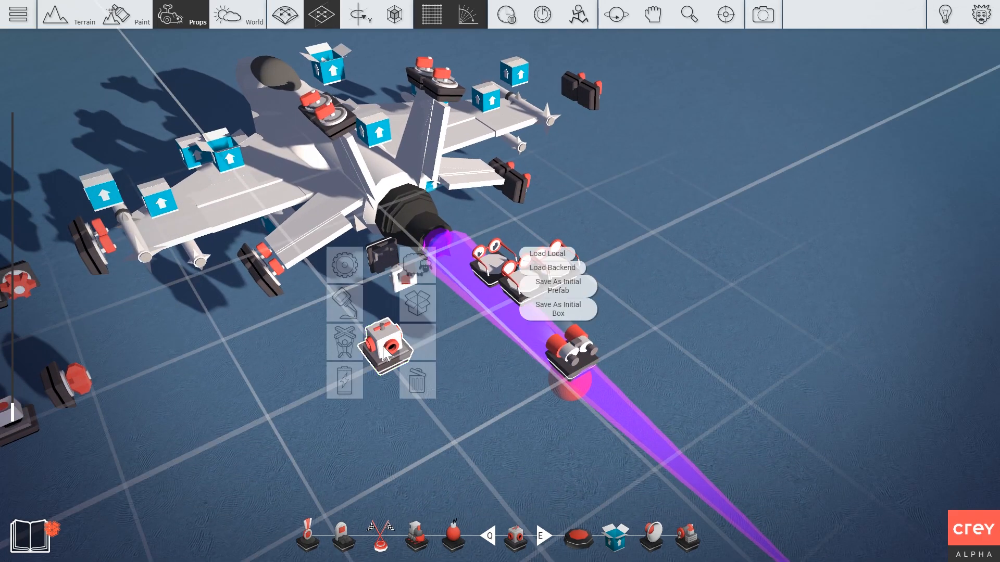
{"action": "right_click_drag", "start_coordinate": [384, 348], "coordinate": [668, 293]}
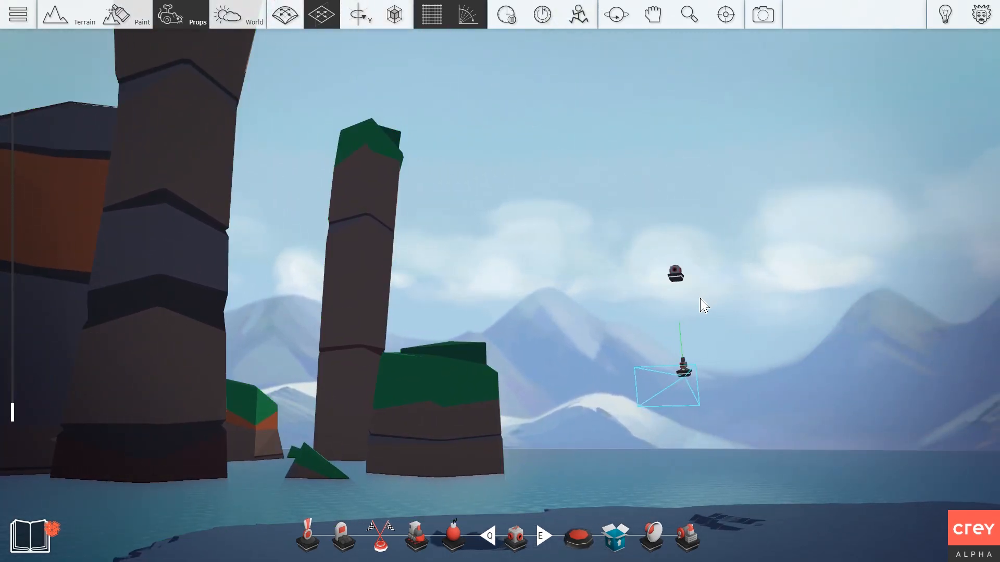
{"action": "right_click_drag", "start_coordinate": [672, 282], "coordinate": [578, 435]}
{"action": "key", "text": "w"}
{"action": "right_click_drag", "start_coordinate": [646, 393], "coordinate": [598, 386]}
{"action": "right_click_drag", "start_coordinate": [503, 394], "coordinate": [500, 384]}
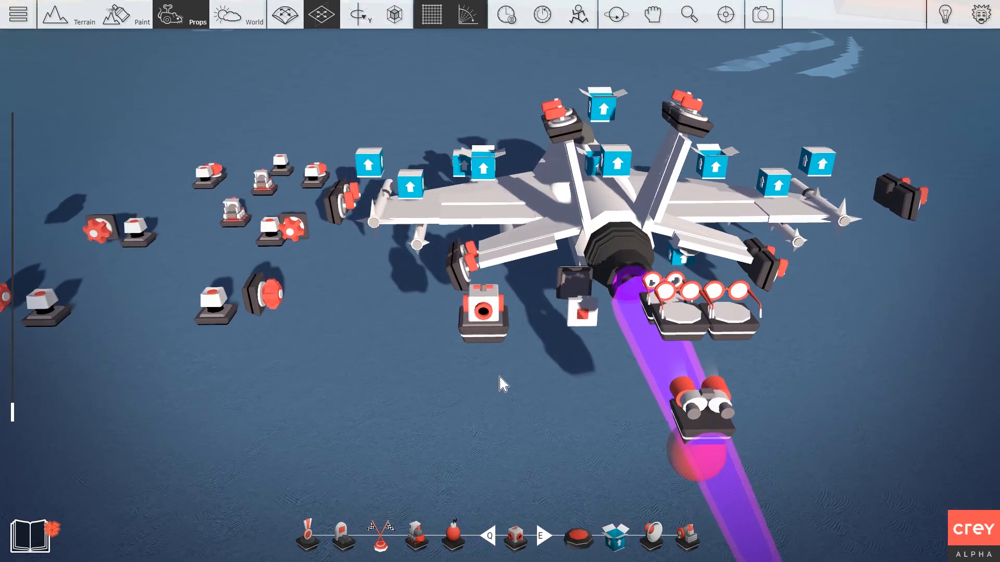
{"action": "left_click", "coordinate": [437, 336]}
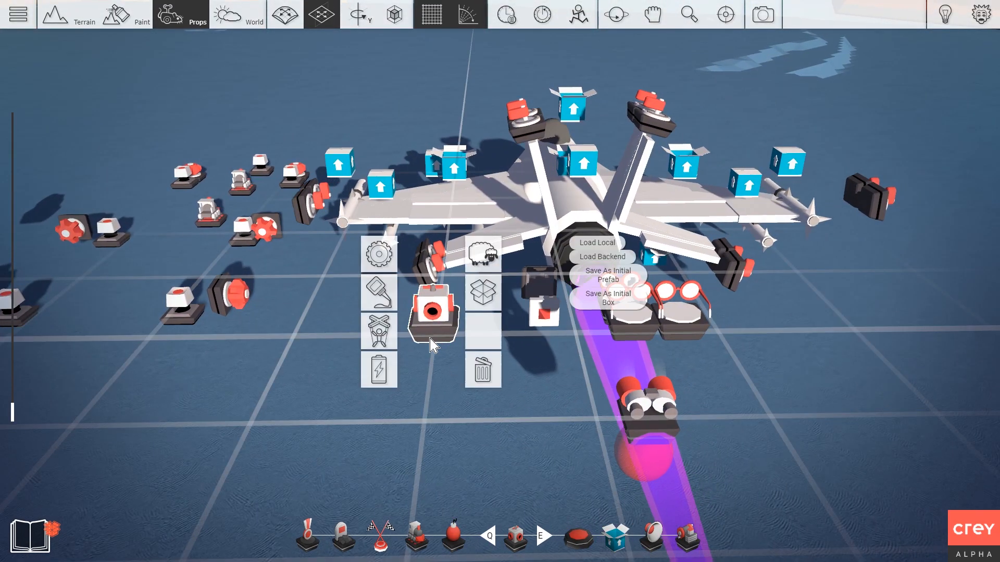
{"action": "left_click", "coordinate": [383, 376]}
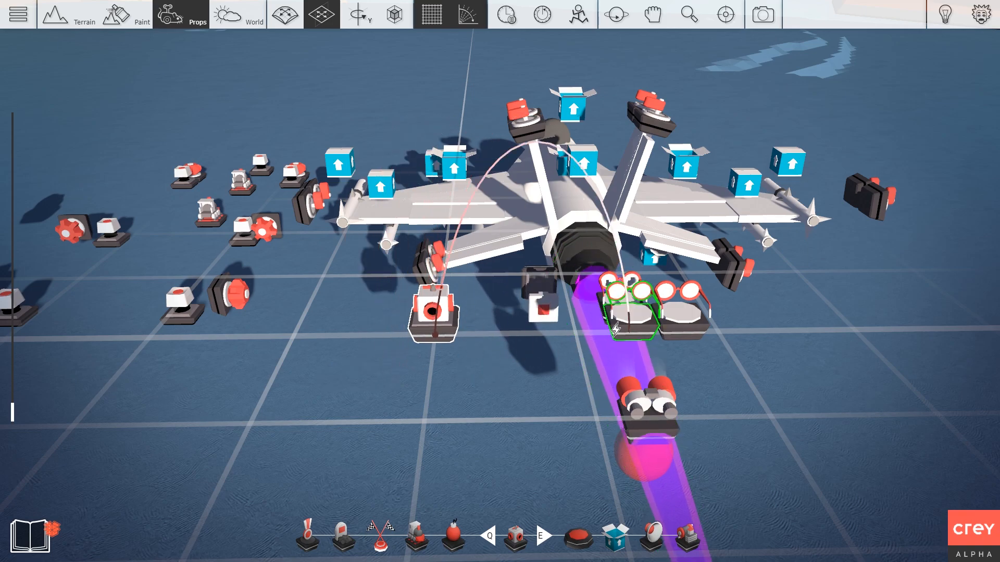
{"action": "left_click", "coordinate": [616, 329]}
{"action": "left_click", "coordinate": [470, 386]}
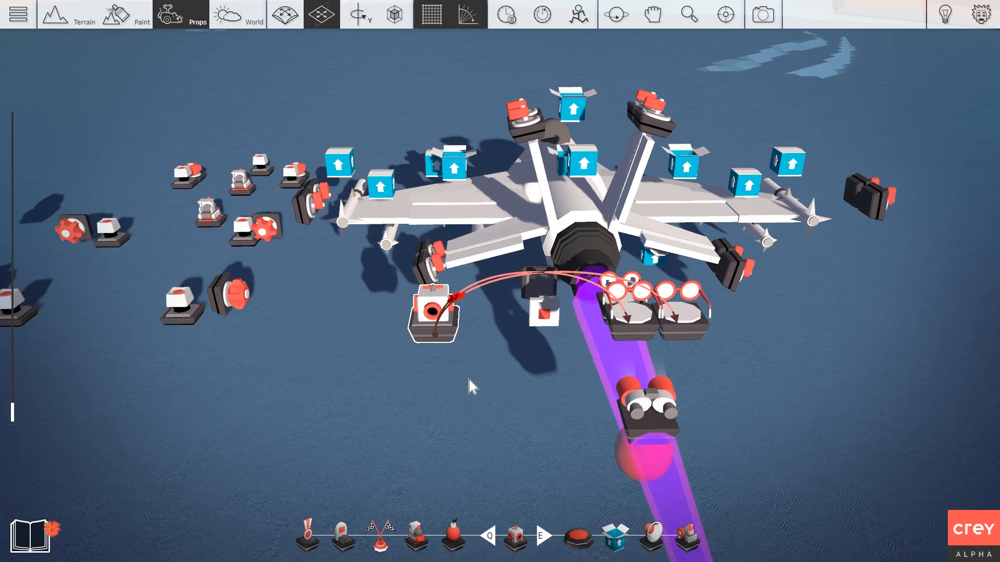
Link power from the boost trigger beside the jet to the connector behind it
{"action": "left_click", "coordinate": [264, 170]}
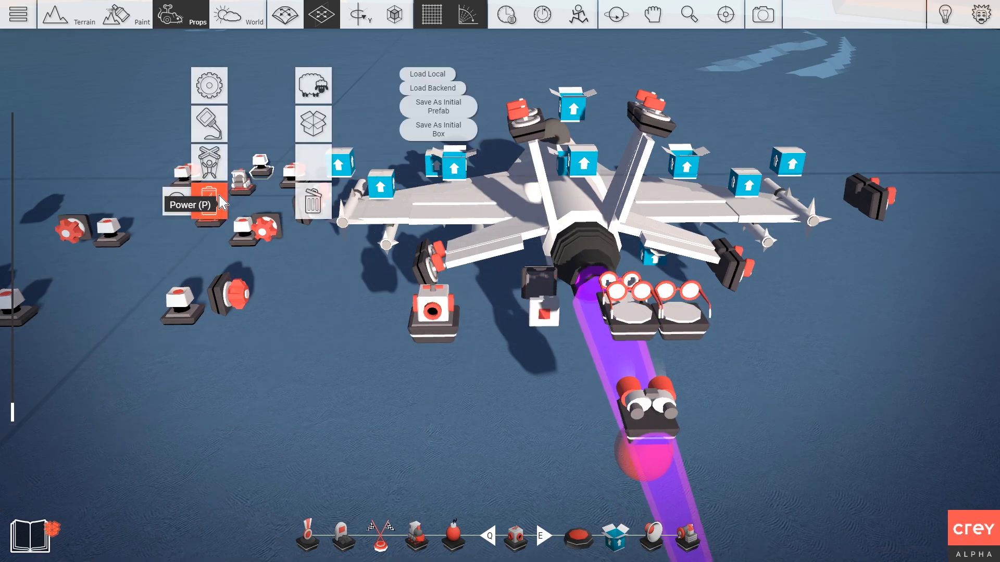
{"action": "left_click", "coordinate": [263, 173]}
{"action": "left_click", "coordinate": [266, 170]}
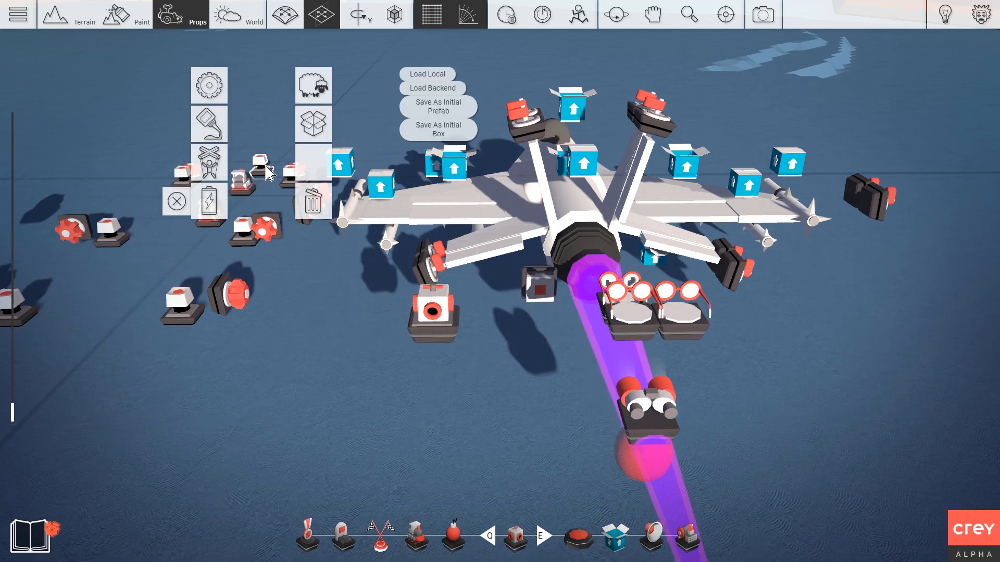
{"action": "left_click", "coordinate": [211, 203]}
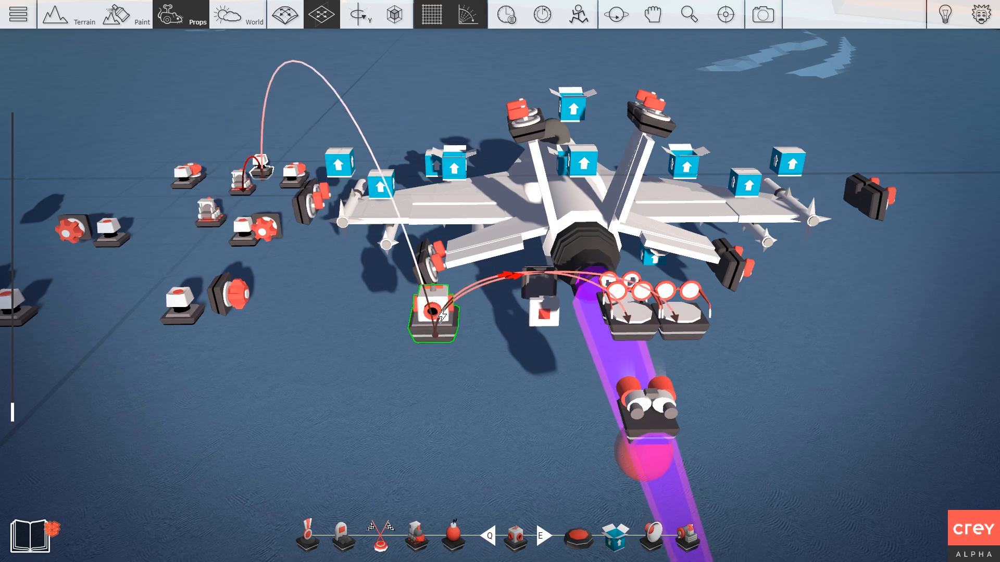
{"action": "left_click", "coordinate": [440, 314]}
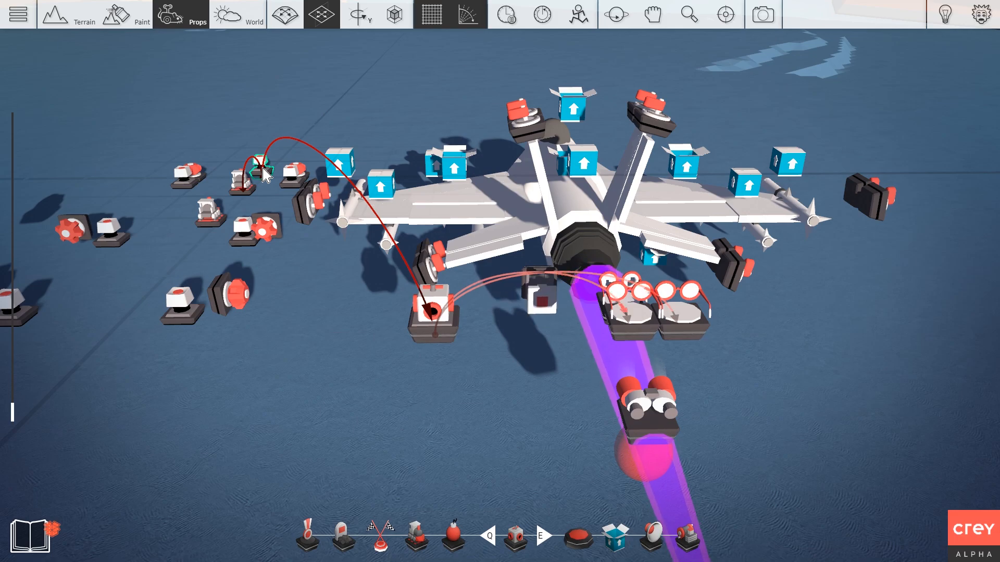
{"action": "left_click", "coordinate": [426, 312]}
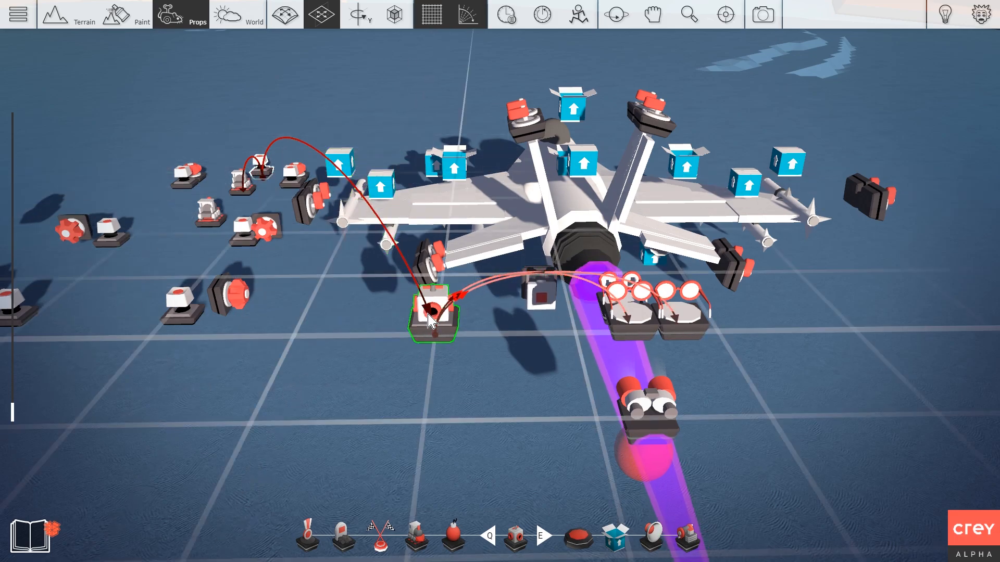
Review the connector's type and count settings without changing them
{"action": "right_click", "coordinate": [429, 317]}
{"action": "left_click", "coordinate": [391, 256]}
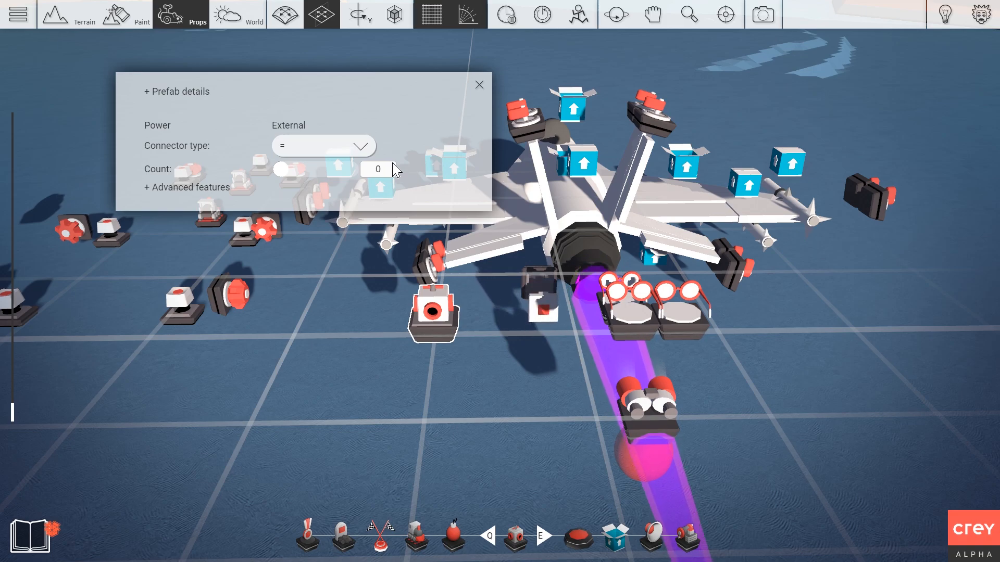
{"action": "key", "text": "Escape"}
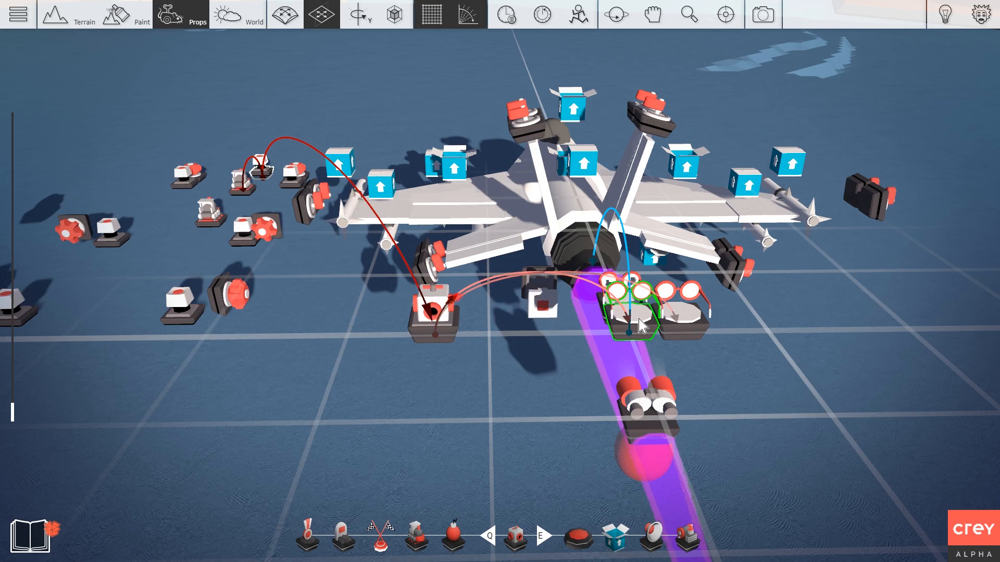
Clear the connector's power links, relink the boost trigger to it and power only the middle hider
{"action": "right_click", "coordinate": [443, 323]}
{"action": "left_click", "coordinate": [347, 361]}
{"action": "right_click", "coordinate": [265, 169]}
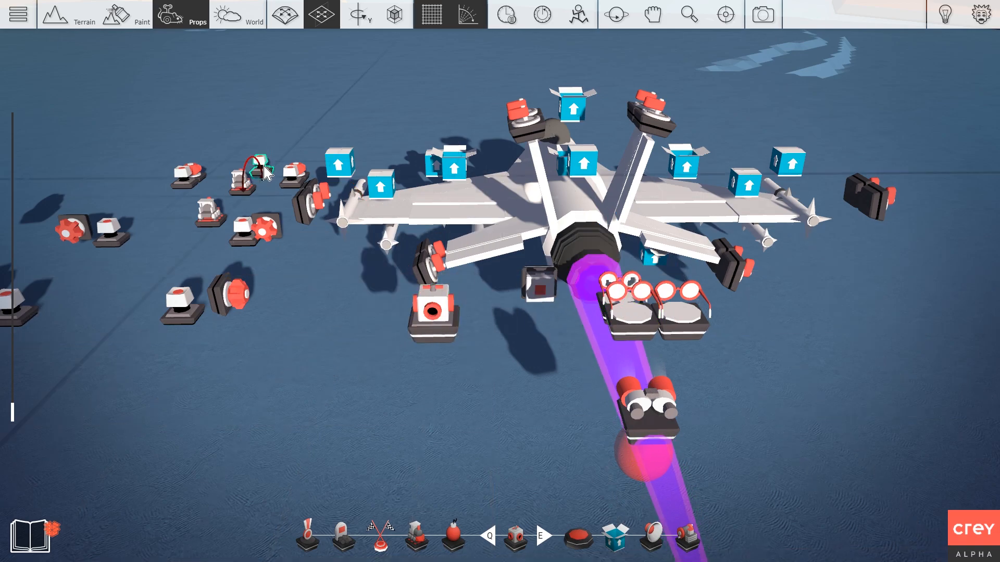
{"action": "left_click", "coordinate": [208, 201]}
{"action": "left_click", "coordinate": [442, 323]}
{"action": "left_click", "coordinate": [390, 350]}
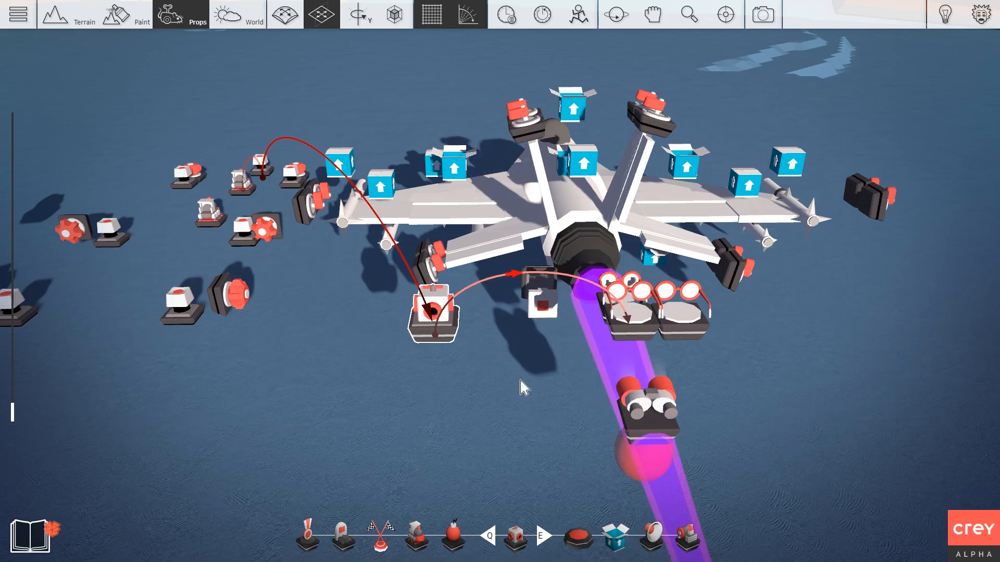
Test the jet in play mode and check how the afterburner flame reacts
{"action": "key", "text": "F5"}
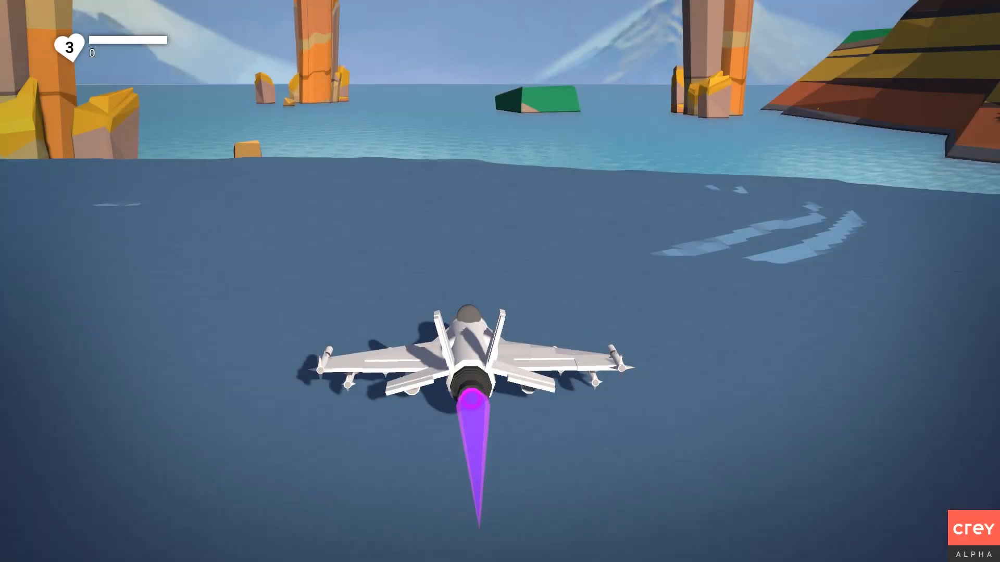
{"action": "key", "text": "w"}
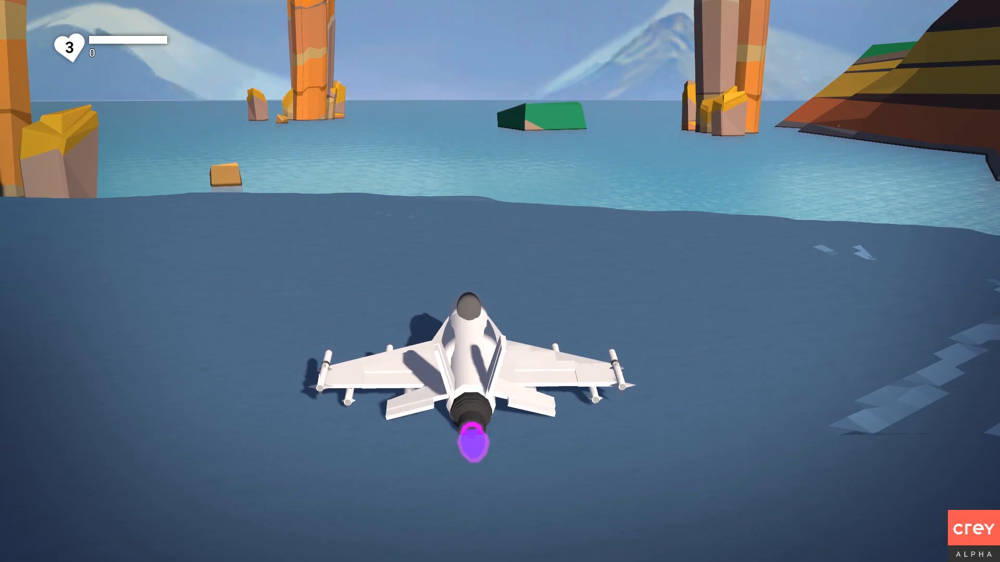
{"action": "key", "text": "F5"}
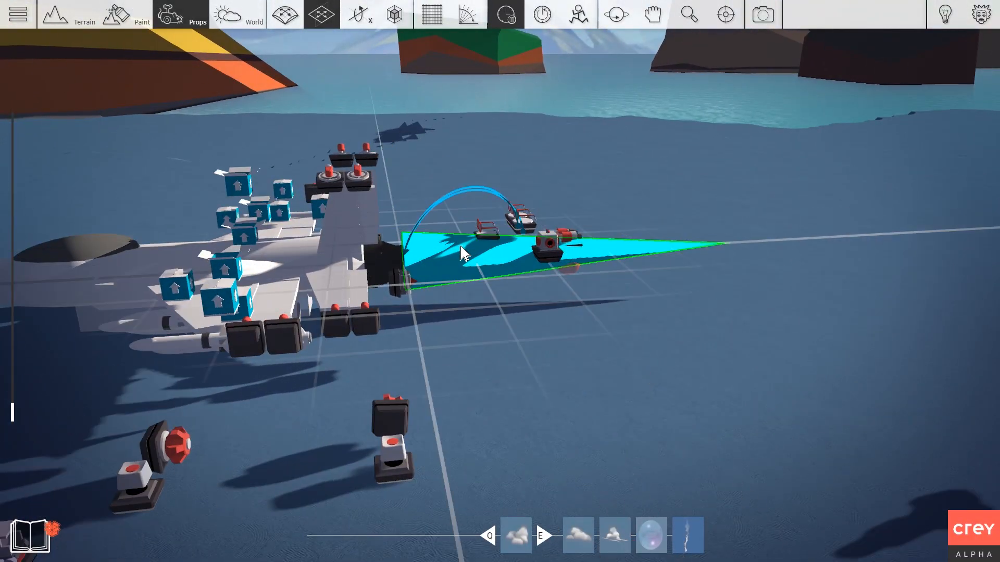
Fly the jet out over the water in another play test to watch the flame during boost
{"action": "left_click", "coordinate": [247, 235]}
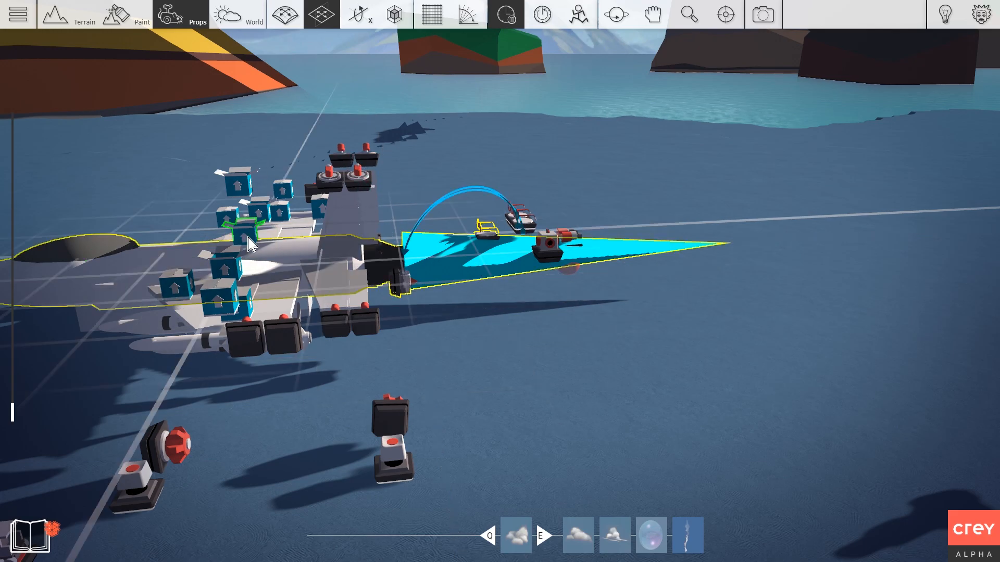
{"action": "left_click", "coordinate": [465, 146]}
{"action": "key", "text": "F5"}
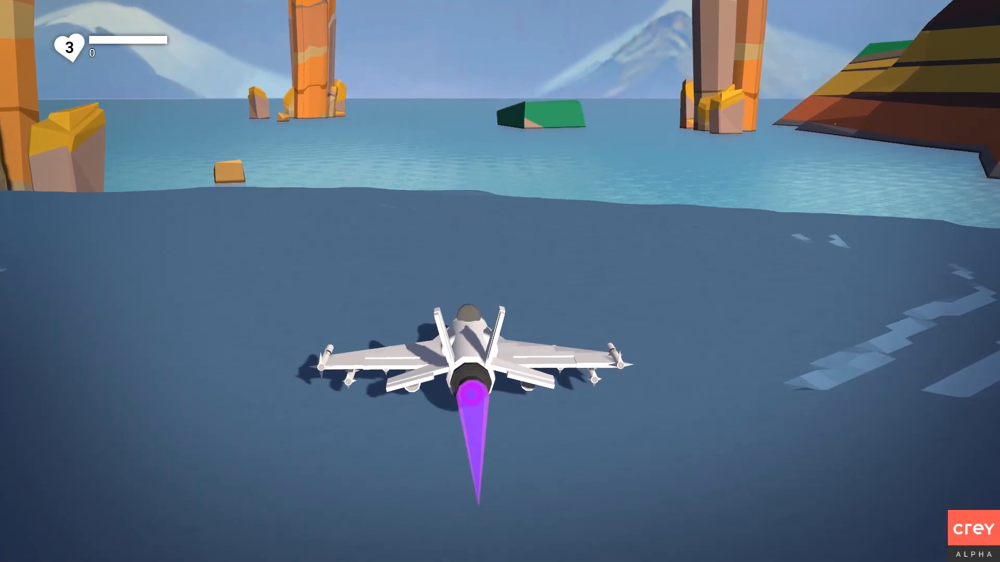
{"action": "key", "text": "w"}
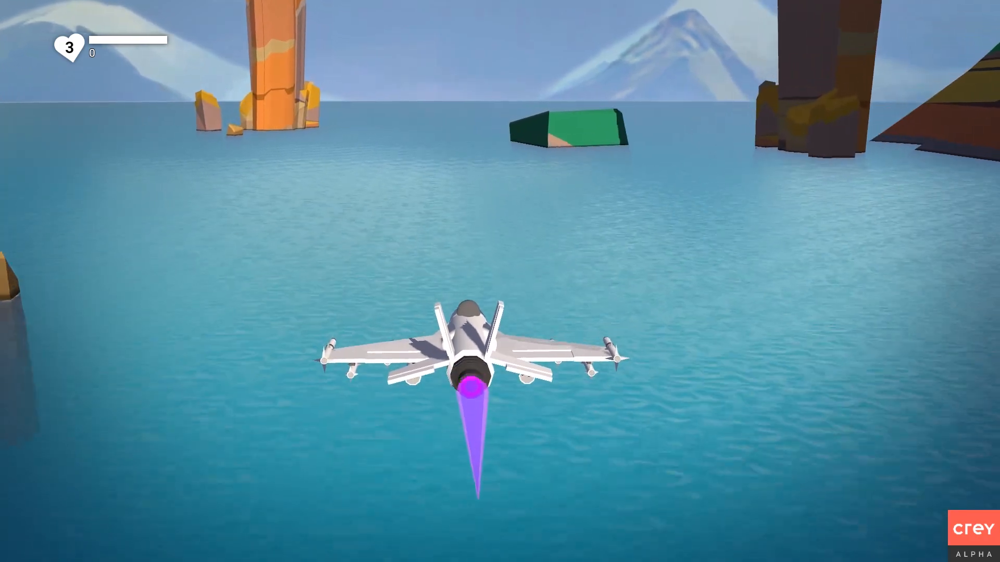
{"action": "key", "text": "w"}
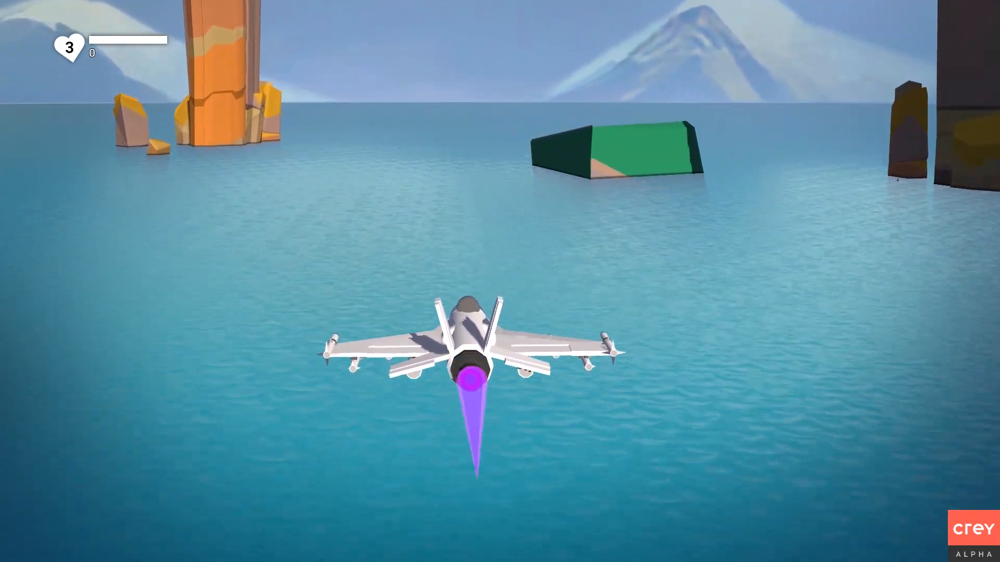
{"action": "key", "text": "w"}
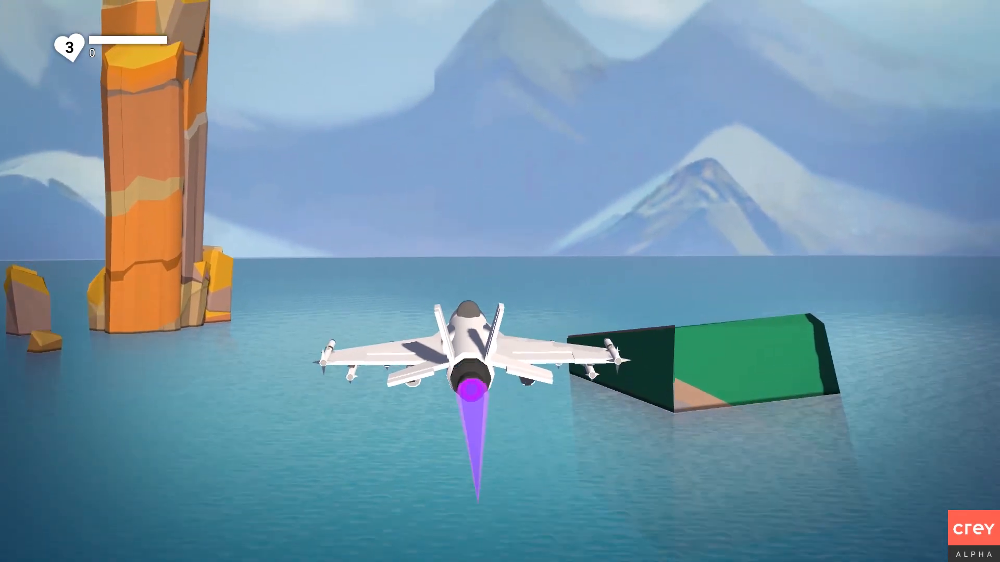
{"action": "key", "text": "w"}
{"action": "key", "text": "Escape"}
Inspect the middle hider's trigger, transition time and opacity settings, and look over its links behind the jet
{"action": "right_click_drag", "start_coordinate": [526, 156], "coordinate": [573, 136]}
{"action": "key", "text": "w"}
{"action": "key", "text": "w"}
{"action": "left_click_drag", "start_coordinate": [547, 235], "coordinate": [481, 234]}
{"action": "right_click", "coordinate": [482, 233]}
{"action": "left_click", "coordinate": [448, 187]}
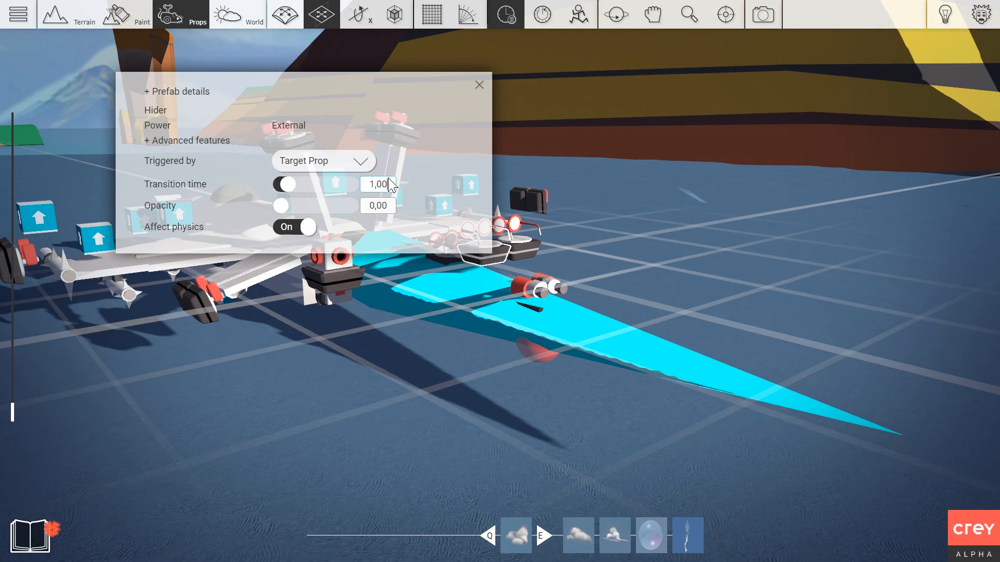
{"action": "left_click", "coordinate": [513, 185]}
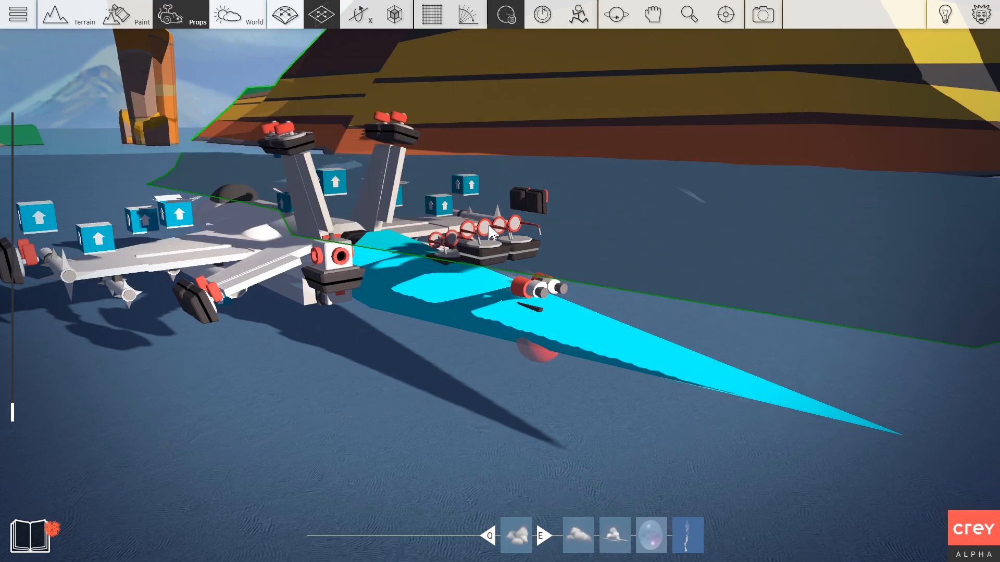
{"action": "key", "text": "d"}
{"action": "right_click_drag", "start_coordinate": [487, 252], "coordinate": [370, 302]}
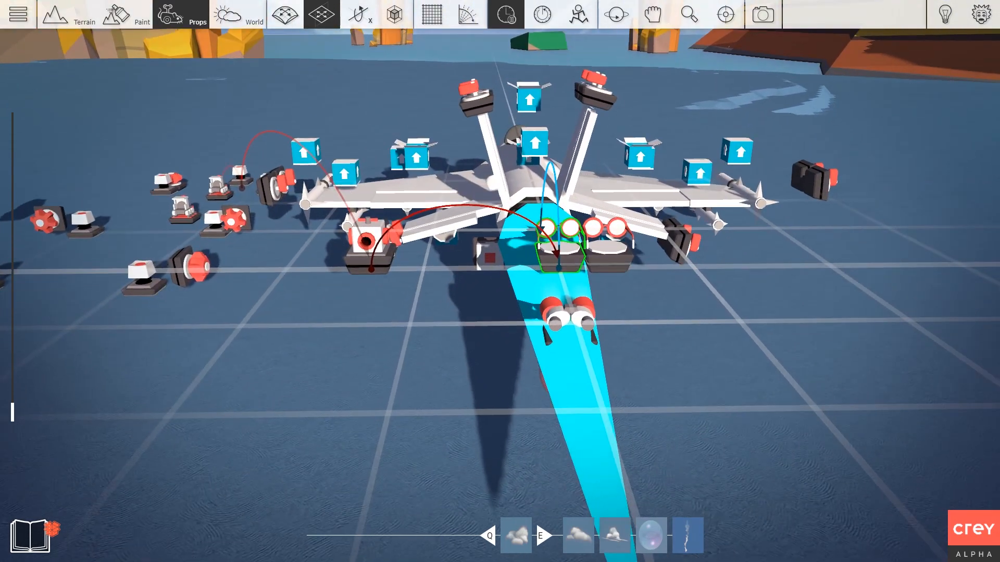
Test-fly the jet past the rock pillar and compare the cyan and purple flame layers
{"action": "key", "text": "Tab"}
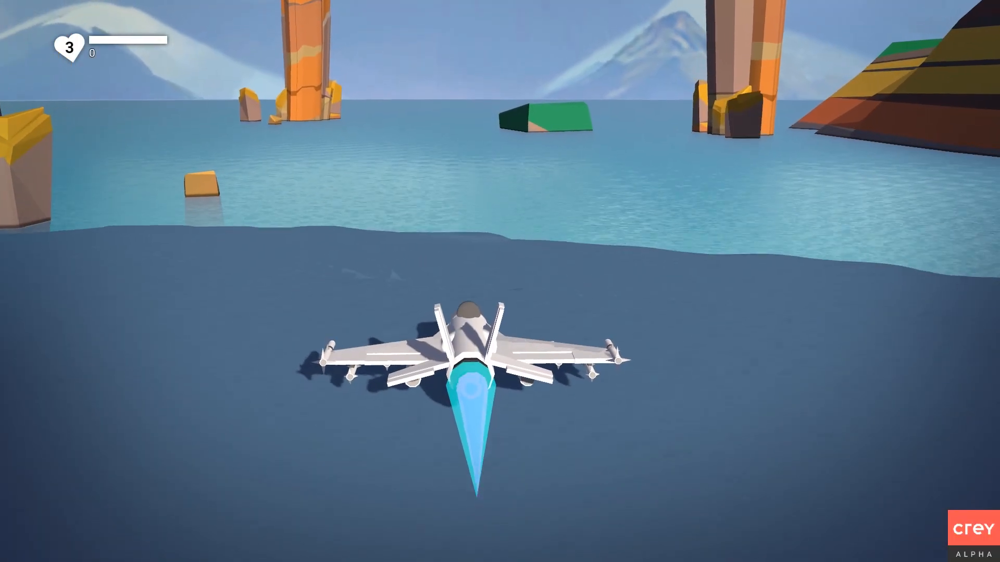
{"action": "key", "text": "w"}
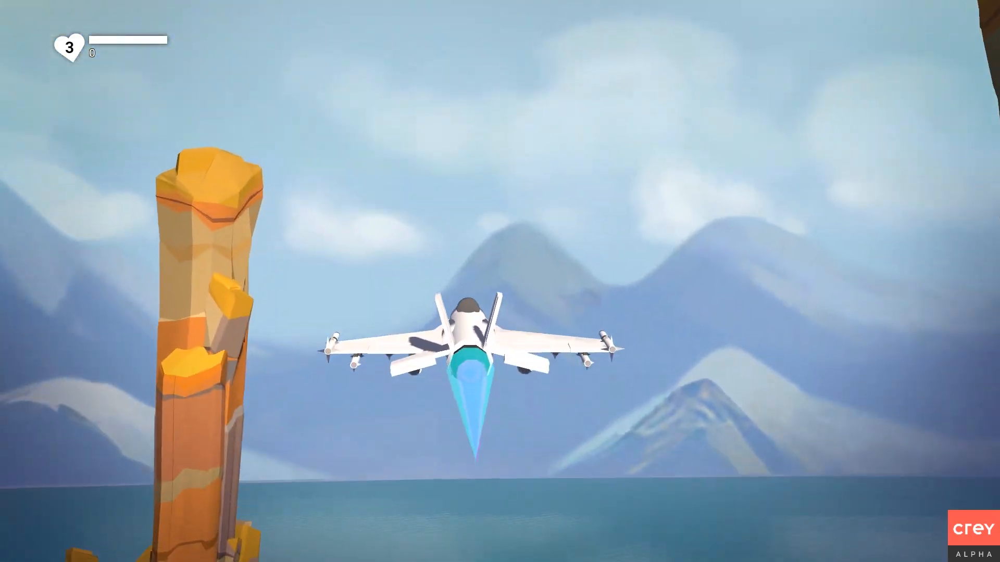
{"action": "key", "text": "w"}
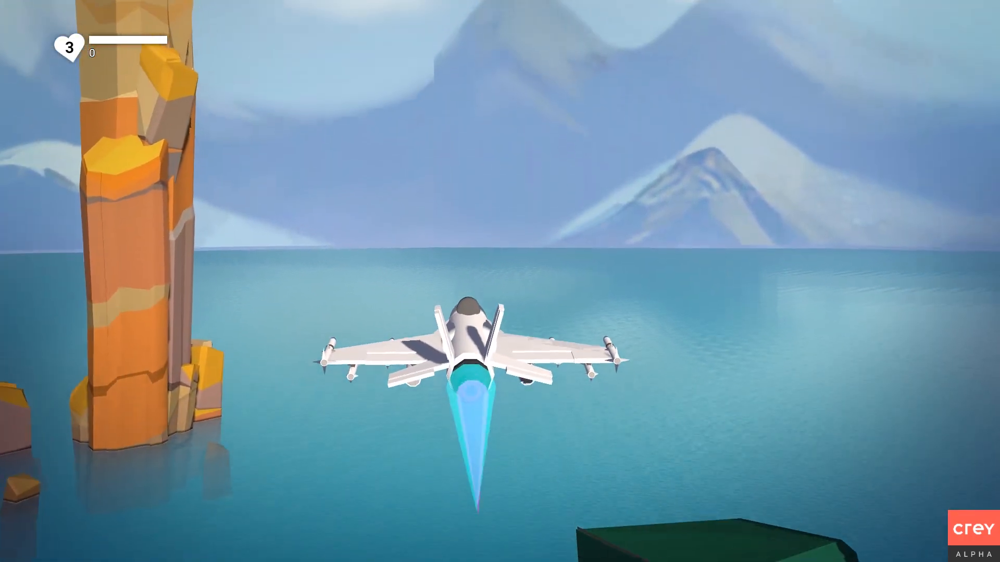
{"action": "key", "text": "w"}
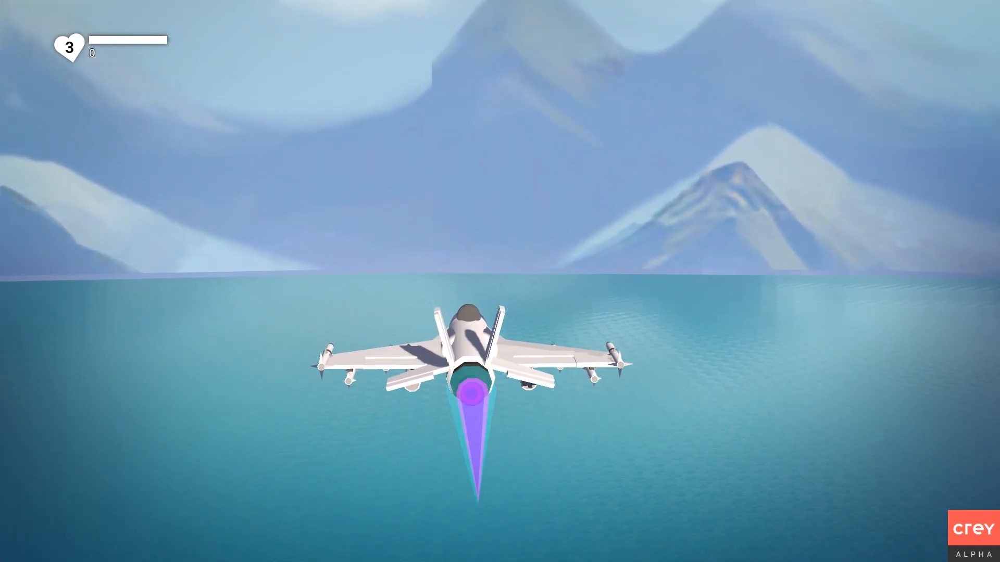
{"action": "key", "text": "Tab"}
Delete the outermost duplicated hider behind the jet and check the links of the remaining one
{"action": "right_click_drag", "start_coordinate": [607, 259], "coordinate": [690, 281]}
{"action": "left_click", "coordinate": [506, 18]}
{"action": "left_click", "coordinate": [540, 25]}
{"action": "right_click_drag", "start_coordinate": [536, 219], "coordinate": [218, 227]}
{"action": "key", "text": "w"}
{"action": "key", "text": "d"}
{"action": "key", "text": "s"}
{"action": "left_click", "coordinate": [376, 272]}
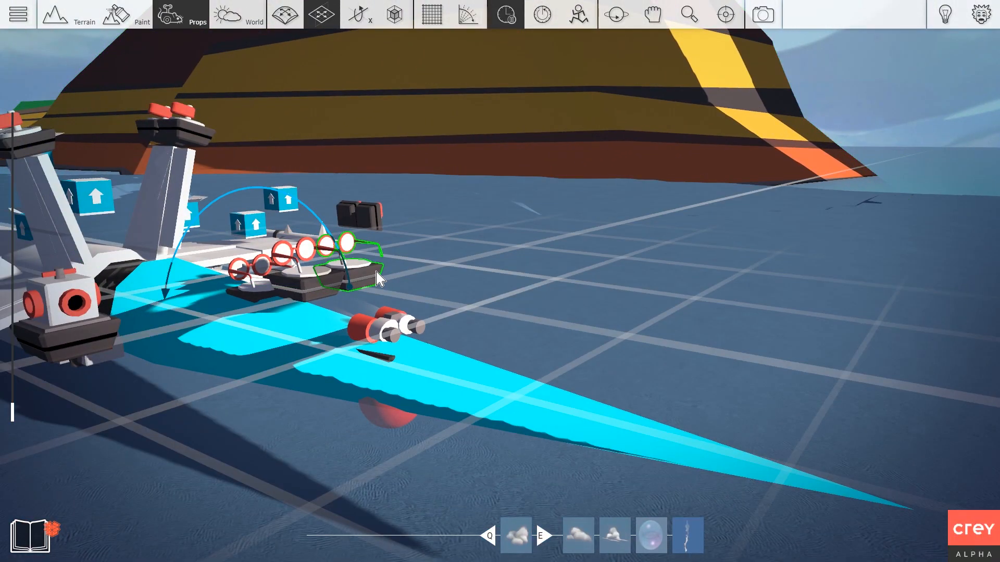
{"action": "key", "text": "Delete"}
{"action": "right_click_drag", "start_coordinate": [309, 276], "coordinate": [324, 289]}
{"action": "key", "text": "s"}
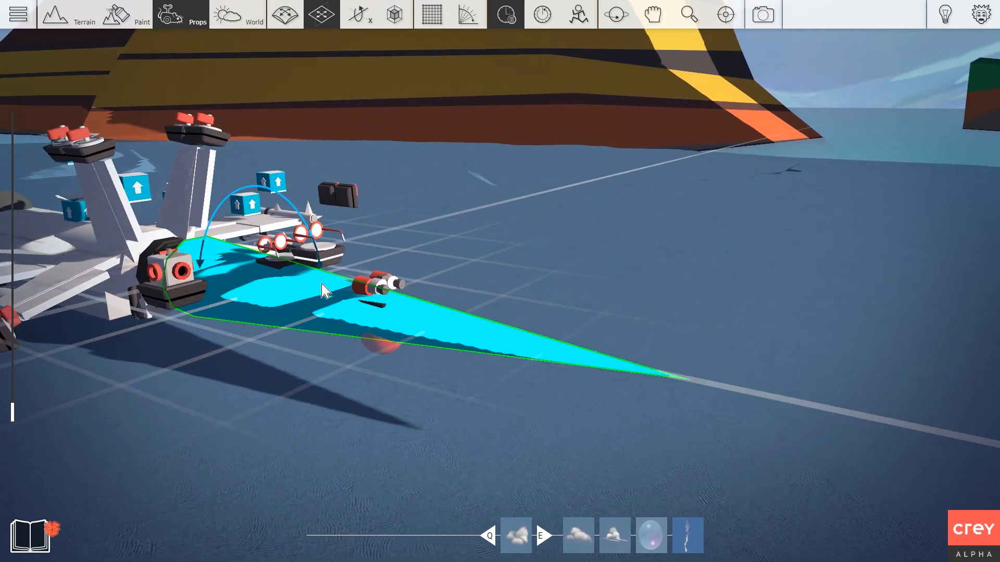
{"action": "key", "text": "a"}
{"action": "left_click_drag", "start_coordinate": [333, 263], "coordinate": [193, 223]}
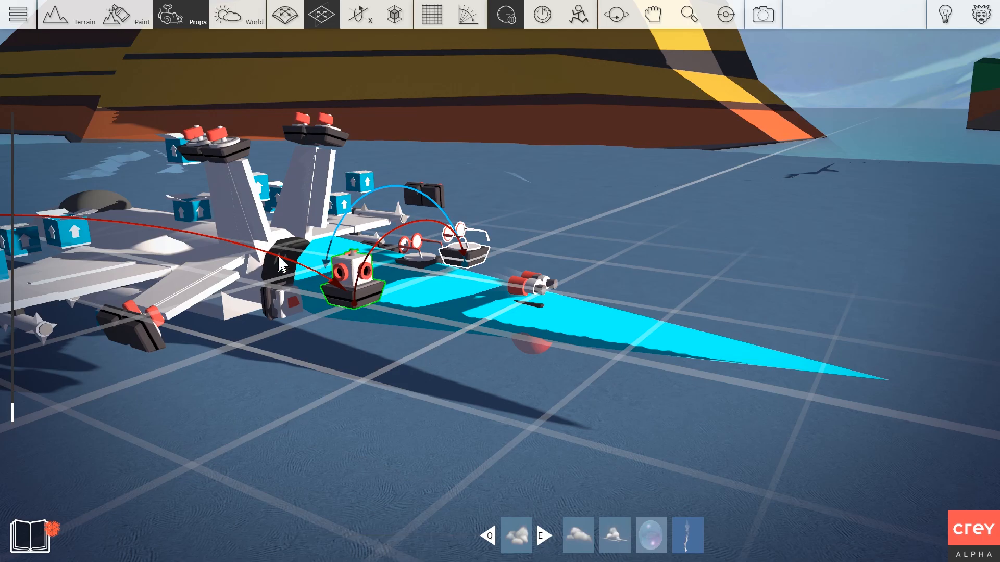
Choose the Animator from the gameplay mechanics props and place it on the open ground behind the jet
{"action": "right_click_drag", "start_coordinate": [383, 260], "coordinate": [366, 275]}
{"action": "key", "text": "s"}
{"action": "right_click_drag", "start_coordinate": [434, 349], "coordinate": [515, 347]}
{"action": "key", "text": "d"}
{"action": "key", "text": "s"}
{"action": "key", "text": "s"}
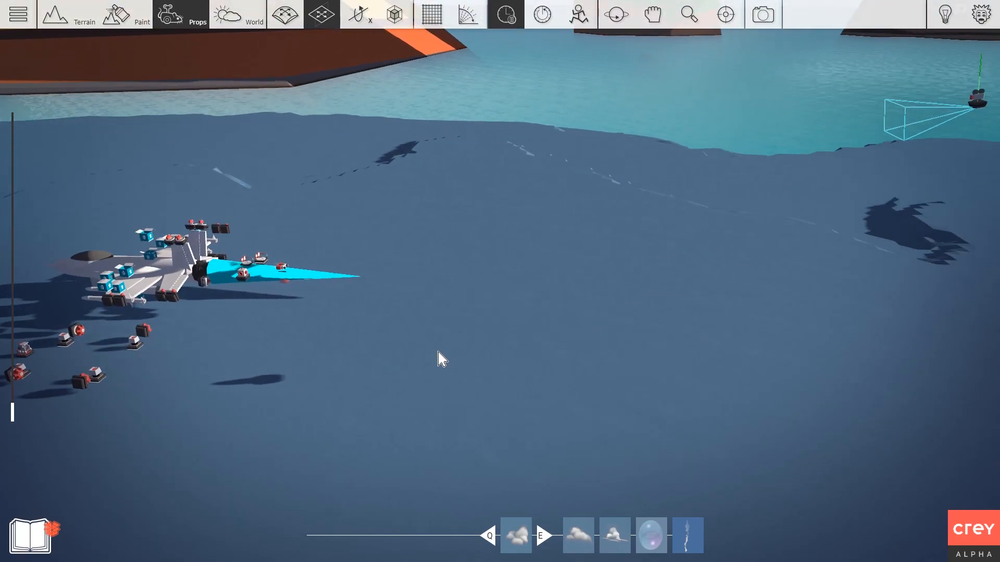
{"action": "key", "text": "Tab"}
{"action": "left_click", "coordinate": [198, 79]}
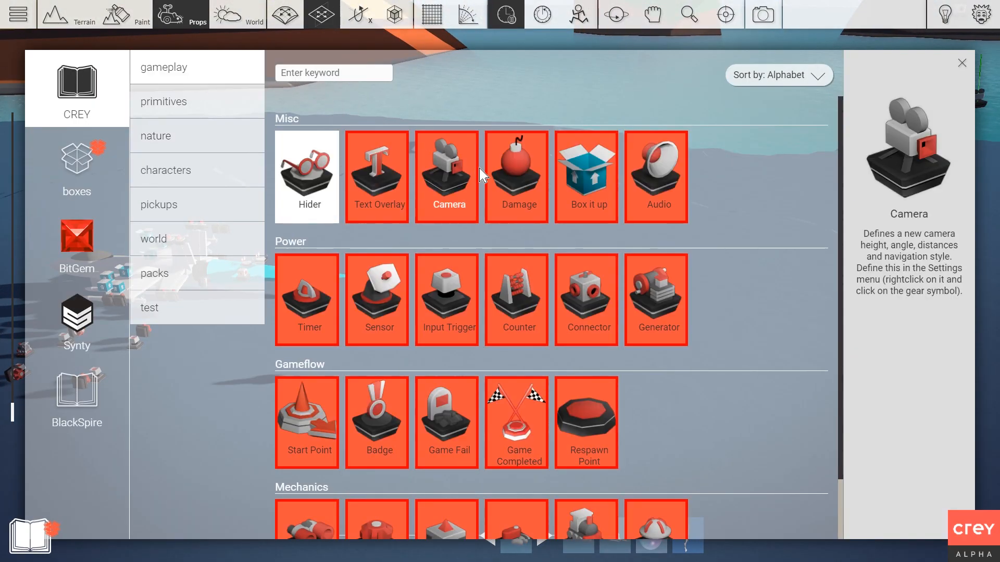
{"action": "mouse_move", "coordinate": [601, 201]}
{"action": "scroll", "coordinate": [591, 380], "scroll_direction": "down", "scroll_amount": 2}
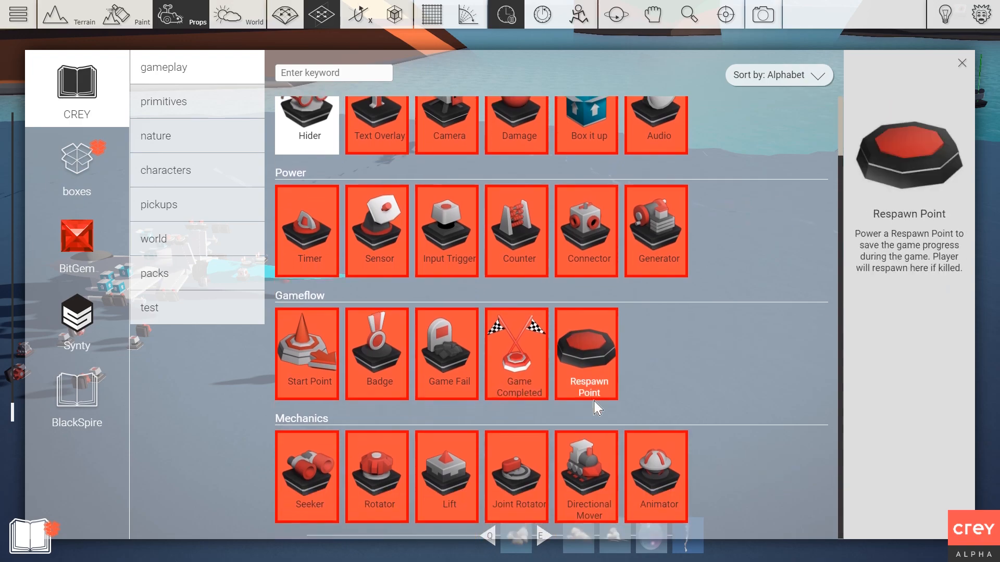
{"action": "left_click", "coordinate": [651, 484]}
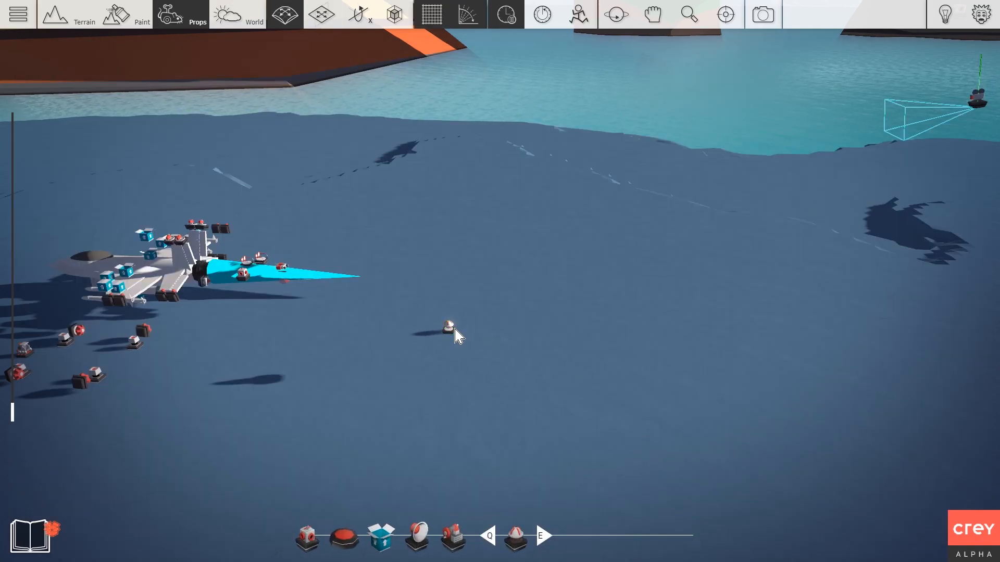
{"action": "right_click_drag", "start_coordinate": [453, 330], "coordinate": [436, 194]}
Switch off the running time preview and bring the placed animator into view
{"action": "left_click", "coordinate": [513, 22]}
{"action": "right_click_drag", "start_coordinate": [514, 163], "coordinate": [446, 308]}
{"action": "key", "text": "Tab"}
{"action": "key", "text": "Tab"}
{"action": "key", "text": "w"}
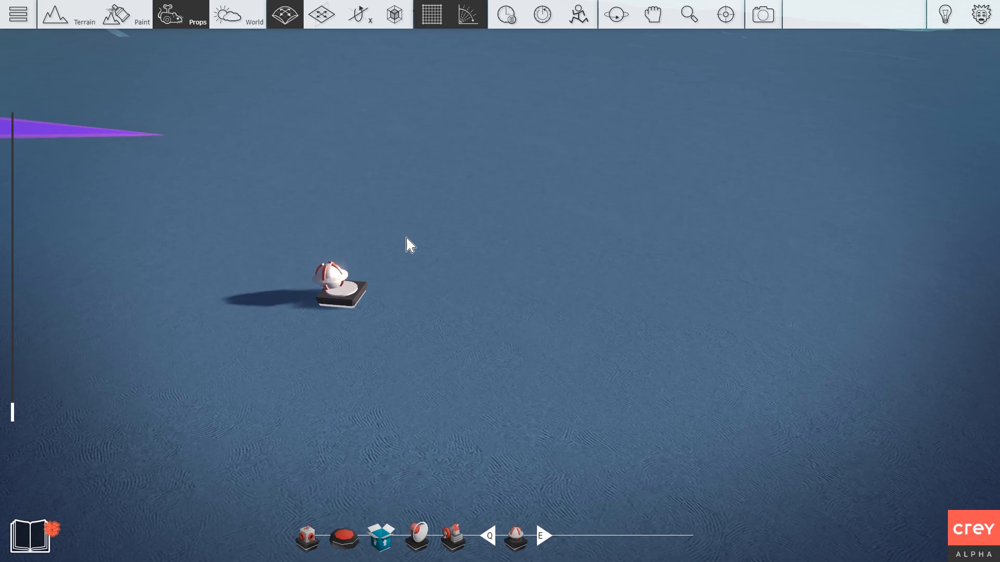
{"action": "key", "text": "s"}
{"action": "right_click_drag", "start_coordinate": [449, 308], "coordinate": [454, 290]}
Open the animator's settings and try the Wobble and Spinn_Up animations
{"action": "left_click", "coordinate": [413, 348]}
{"action": "left_click", "coordinate": [352, 258]}
{"action": "left_click", "coordinate": [310, 210]}
{"action": "left_click", "coordinate": [311, 253]}
{"action": "left_click", "coordinate": [319, 205]}
{"action": "left_click", "coordinate": [314, 272]}
Set the animator's animation to Shake and close its settings
{"action": "left_click", "coordinate": [321, 207]}
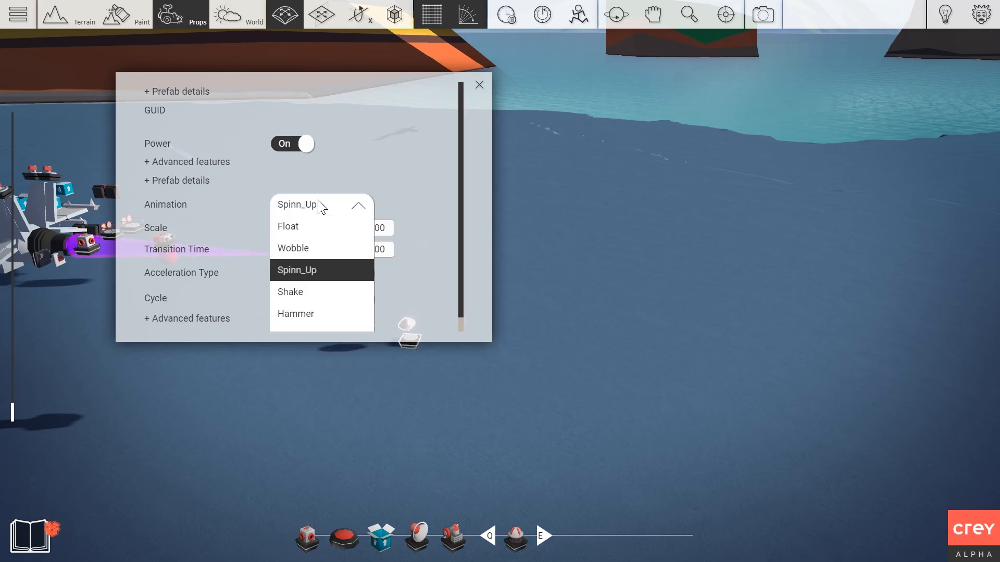
{"action": "left_click", "coordinate": [301, 293]}
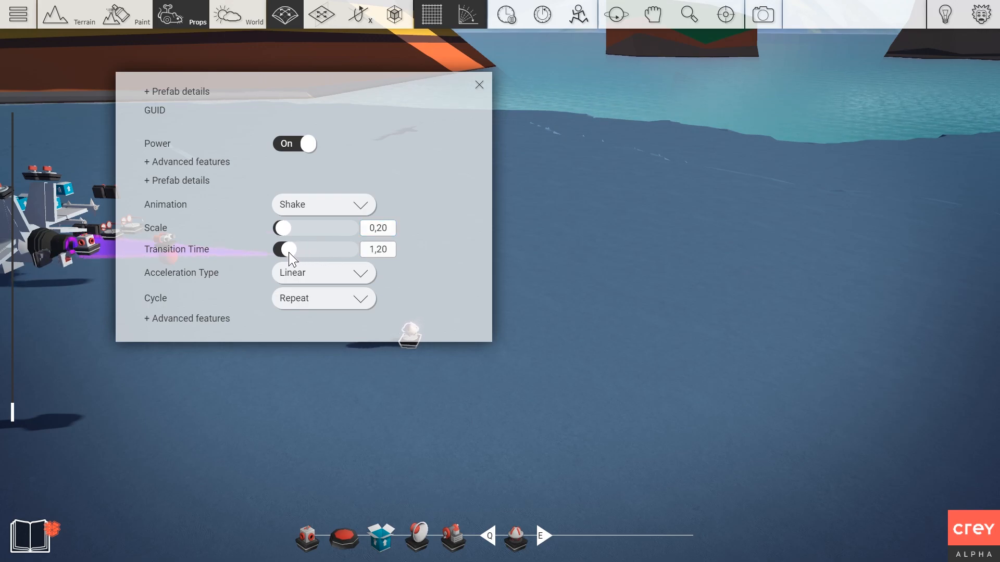
{"action": "left_click", "coordinate": [479, 85]}
{"action": "scroll", "coordinate": [458, 370], "scroll_direction": "down", "scroll_amount": 5}
{"action": "right_click_drag", "start_coordinate": [432, 442], "coordinate": [323, 388]}
{"action": "scroll", "coordinate": [242, 394], "scroll_direction": "up", "scroll_amount": 3}
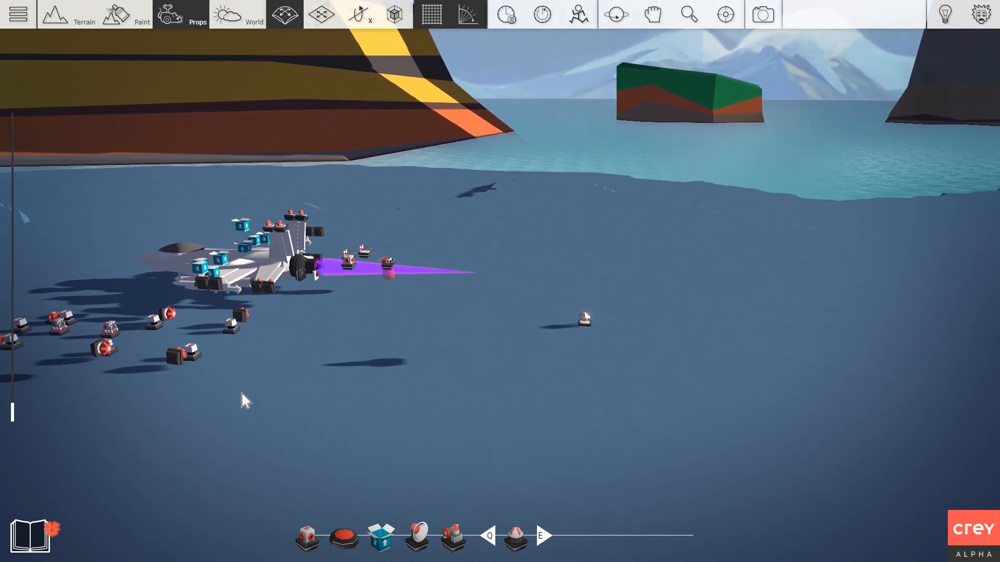
Run a power link from the boost control prop in the cluster beside the jet to the Shake animator
{"action": "right_click_drag", "start_coordinate": [242, 394], "coordinate": [221, 387]}
{"action": "right_click", "coordinate": [90, 311]}
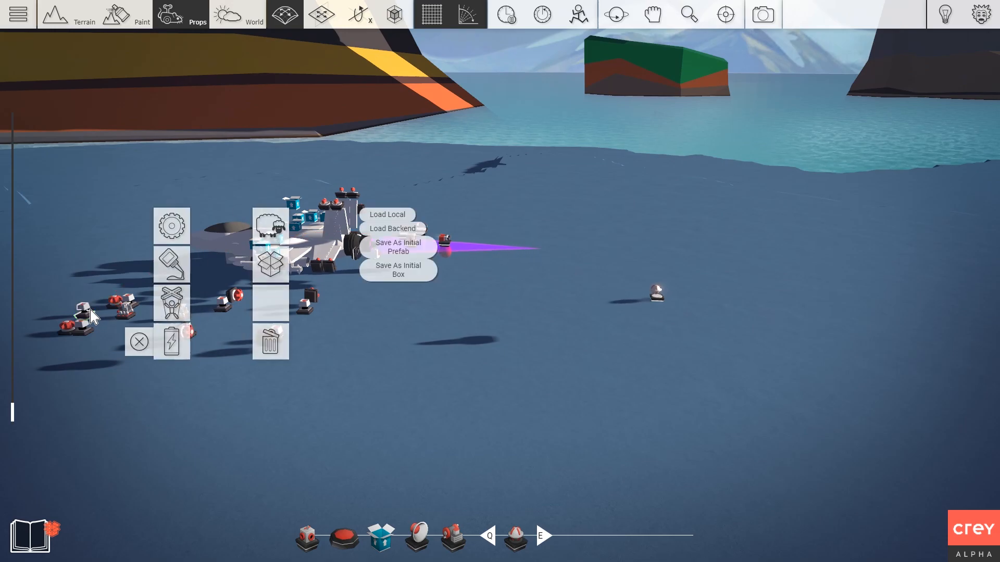
{"action": "left_click", "coordinate": [174, 339]}
{"action": "key", "text": "d"}
{"action": "left_click", "coordinate": [536, 290]}
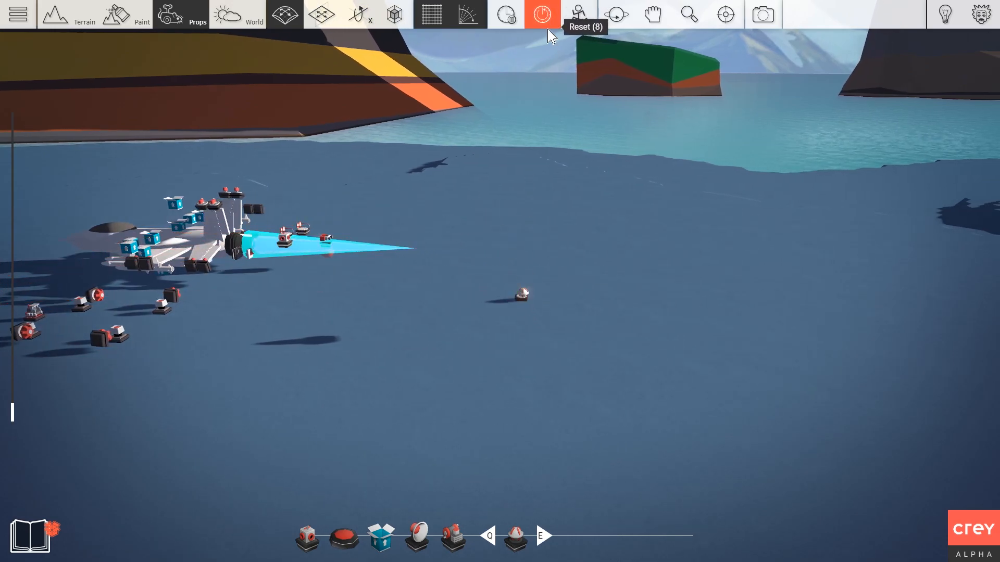
Link the Shake animator to the camera prop behind the jet so that it animates the camera
{"action": "right_click", "coordinate": [520, 297]}
{"action": "left_click", "coordinate": [475, 305]}
{"action": "key", "text": "d"}
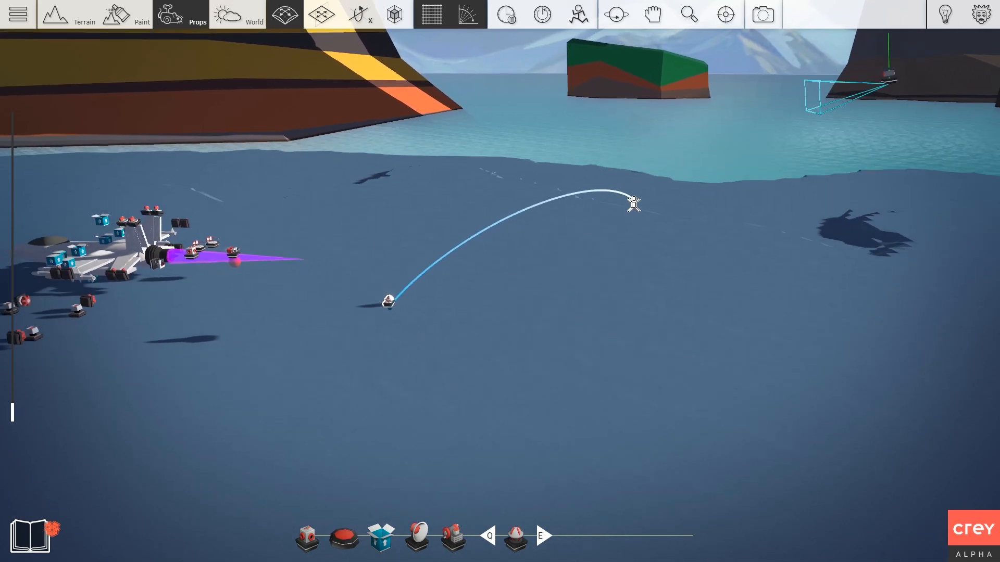
{"action": "scroll", "coordinate": [636, 205], "scroll_direction": "down", "scroll_amount": 3}
{"action": "left_click", "coordinate": [766, 249]}
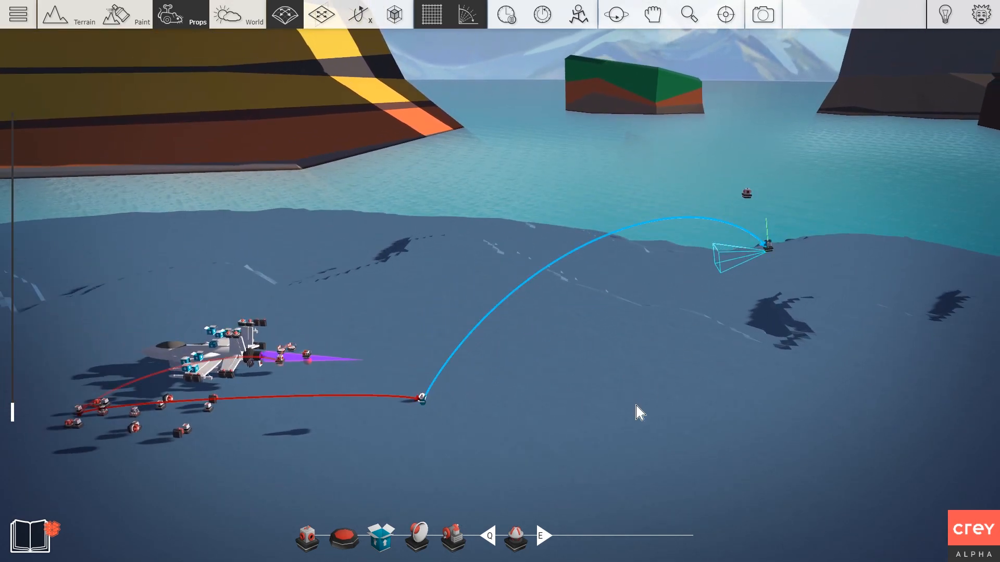
Test-fly the jet with boost, climbing and banking to check the camera shake and flame, and return to editing
{"action": "key", "text": "Tab"}
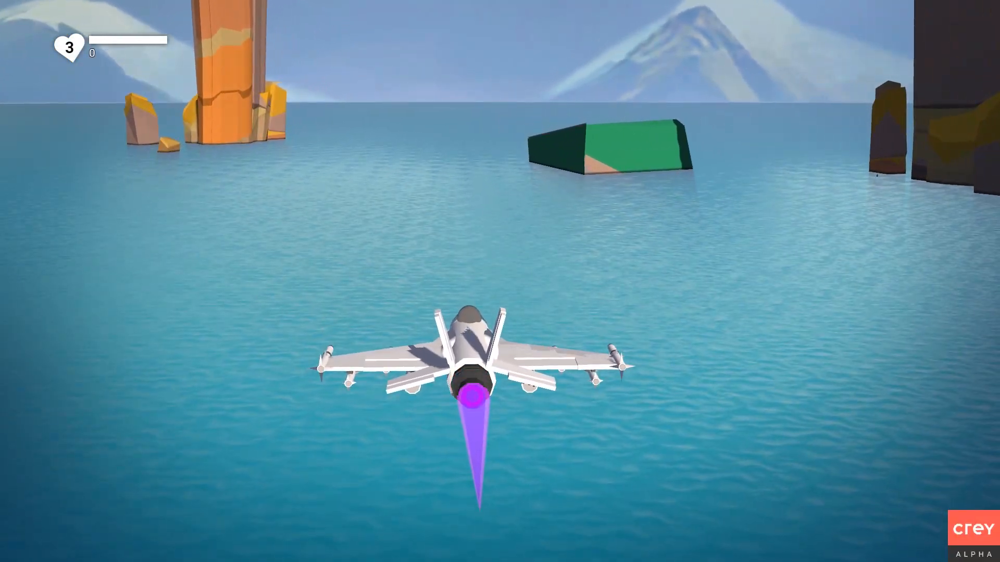
{"action": "key", "text": "w"}
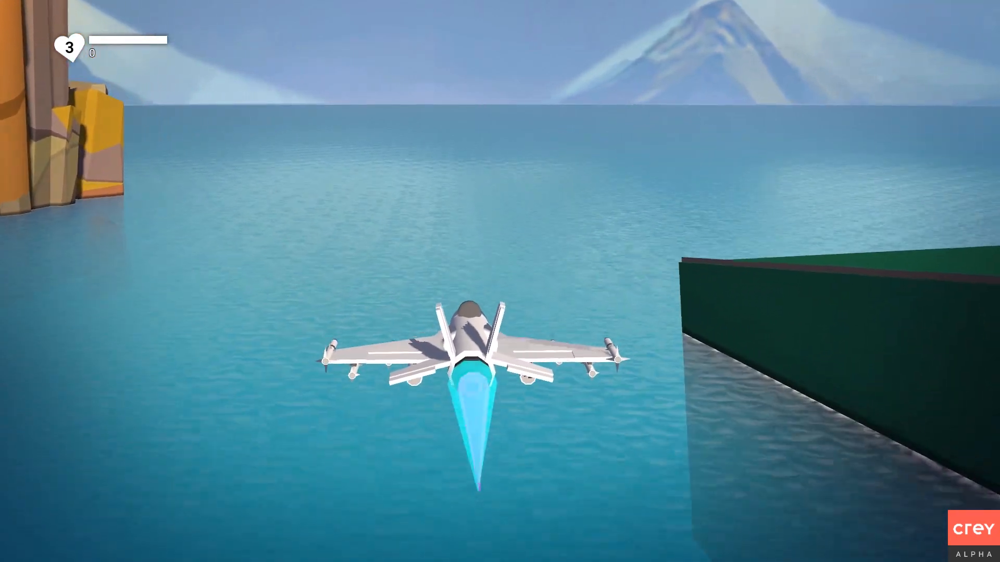
{"action": "key", "text": "s"}
{"action": "key", "text": "a"}
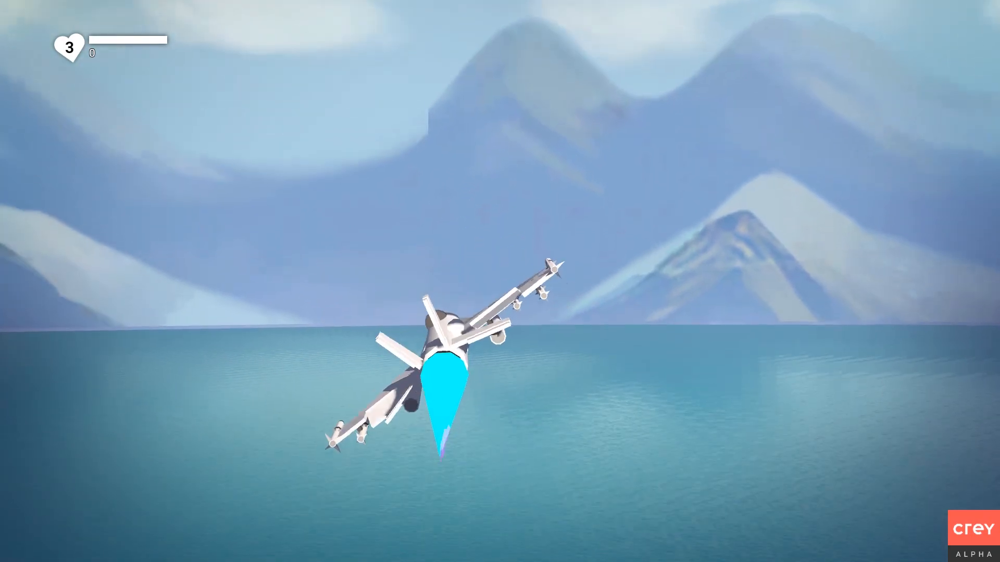
{"action": "key", "text": "s"}
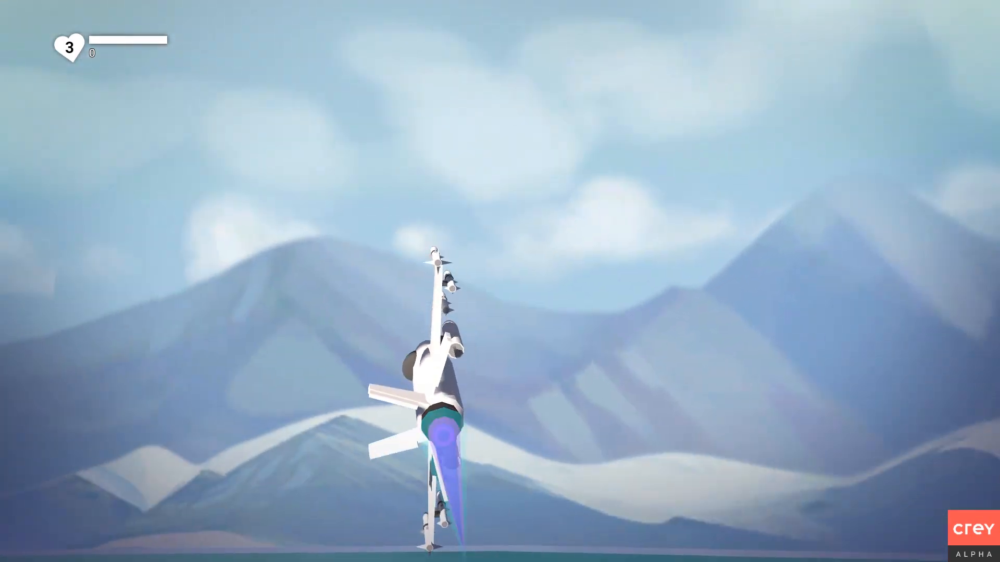
{"action": "key", "text": "Escape"}
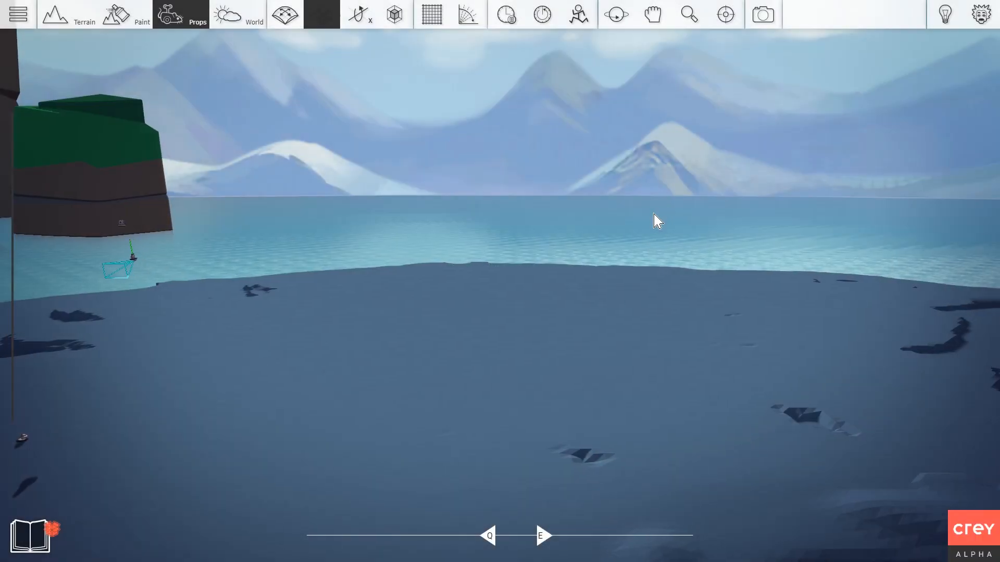
Freeze time and inspect the rear of the jet around the afterburner flame and its hider
{"action": "left_click", "coordinate": [515, 21]}
{"action": "right_click_drag", "start_coordinate": [531, 174], "coordinate": [395, 240]}
{"action": "key", "text": "w"}
{"action": "right_click_drag", "start_coordinate": [537, 275], "coordinate": [307, 256]}
{"action": "key", "text": "w"}
{"action": "key", "text": "d"}
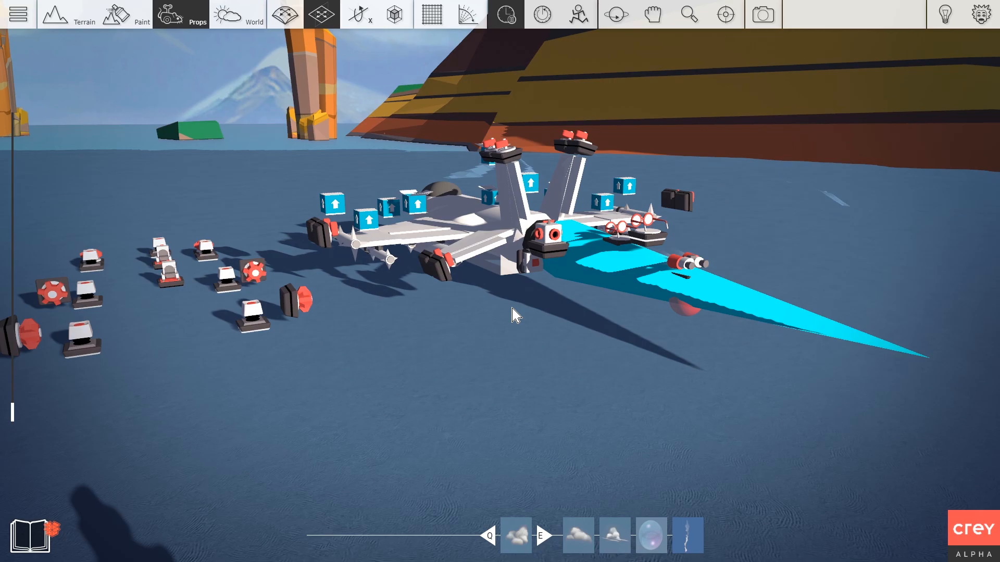
{"action": "key", "text": "d"}
{"action": "right_click_drag", "start_coordinate": [512, 308], "coordinate": [410, 383]}
{"action": "key", "text": "w"}
{"action": "key", "text": "d"}
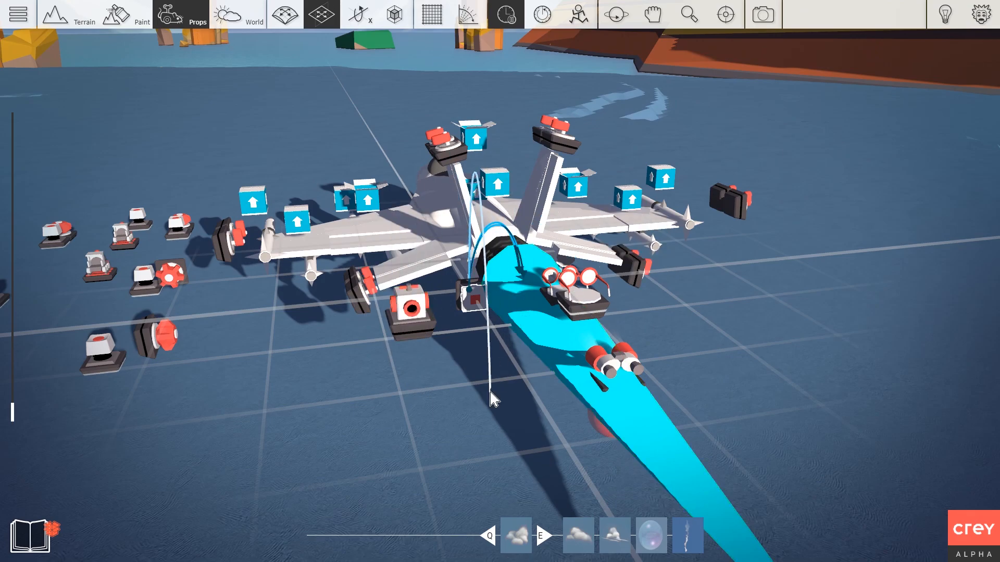
Let time run briefly to check how the afterburner flames switch, and reset the scene
{"action": "left_click", "coordinate": [505, 16]}
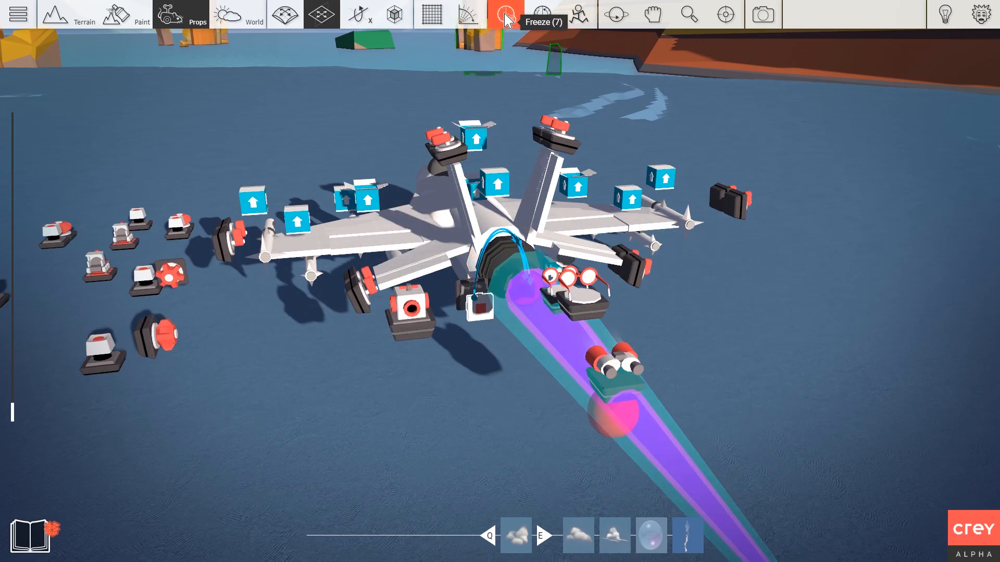
{"action": "left_click", "coordinate": [529, 20]}
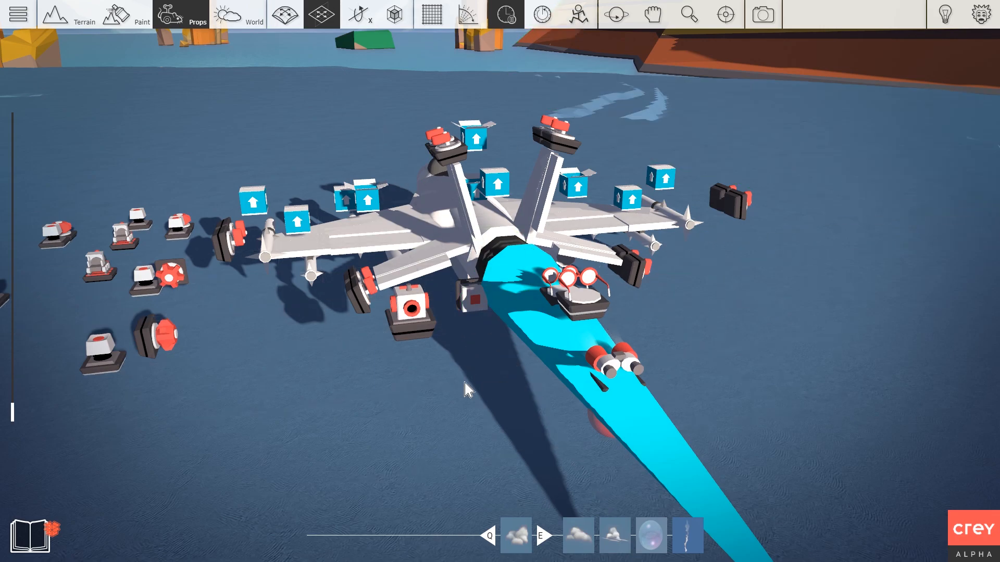
{"action": "right_click_drag", "start_coordinate": [459, 380], "coordinate": [498, 402]}
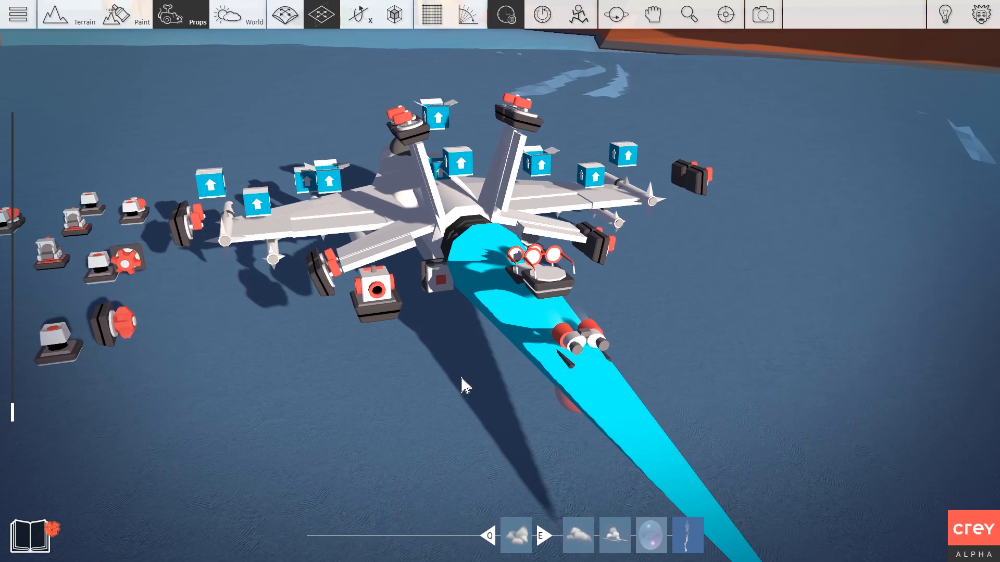
{"action": "left_click", "coordinate": [503, 149]}
Test-fly the jet again with boost and turns, return to editing and reset the scene
{"action": "key", "text": "Tab"}
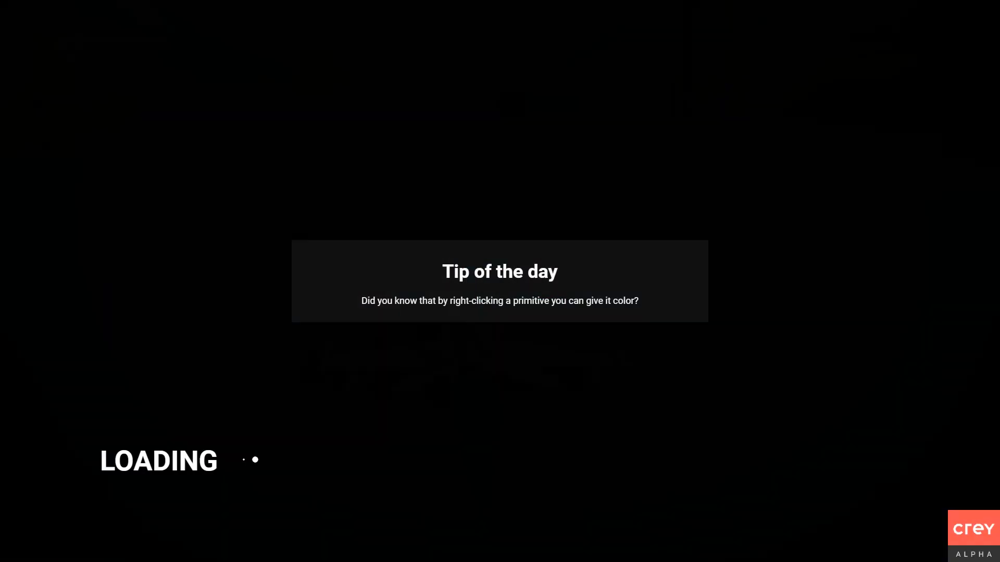
{"action": "key", "text": "w"}
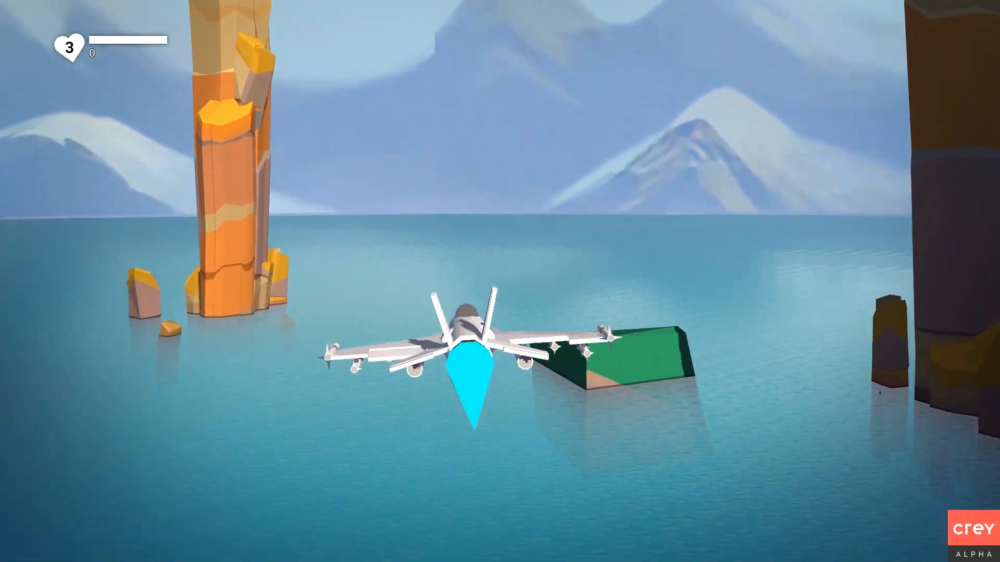
{"action": "key", "text": "a"}
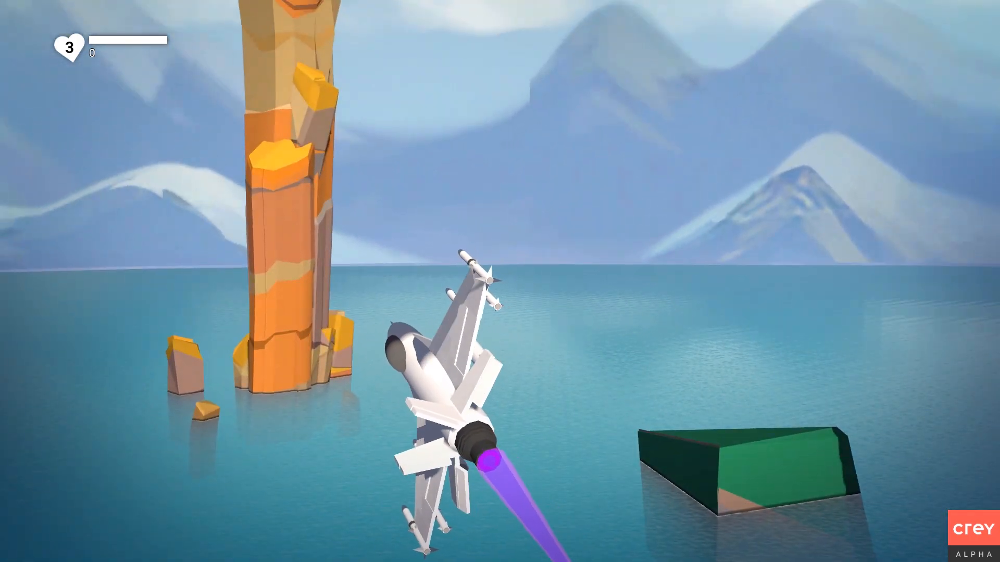
{"action": "key", "text": "w"}
{"action": "key", "text": "d"}
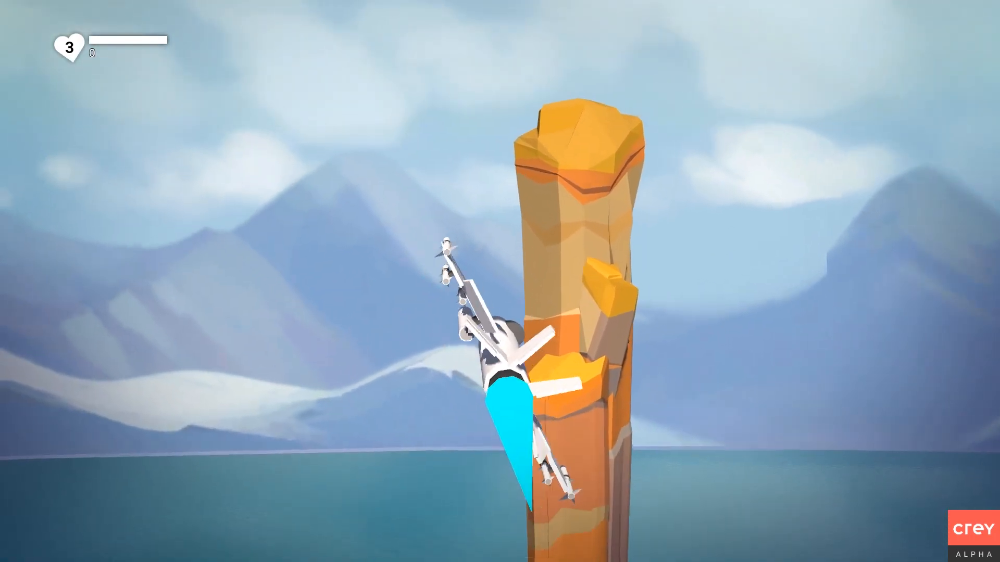
{"action": "key", "text": "Tab"}
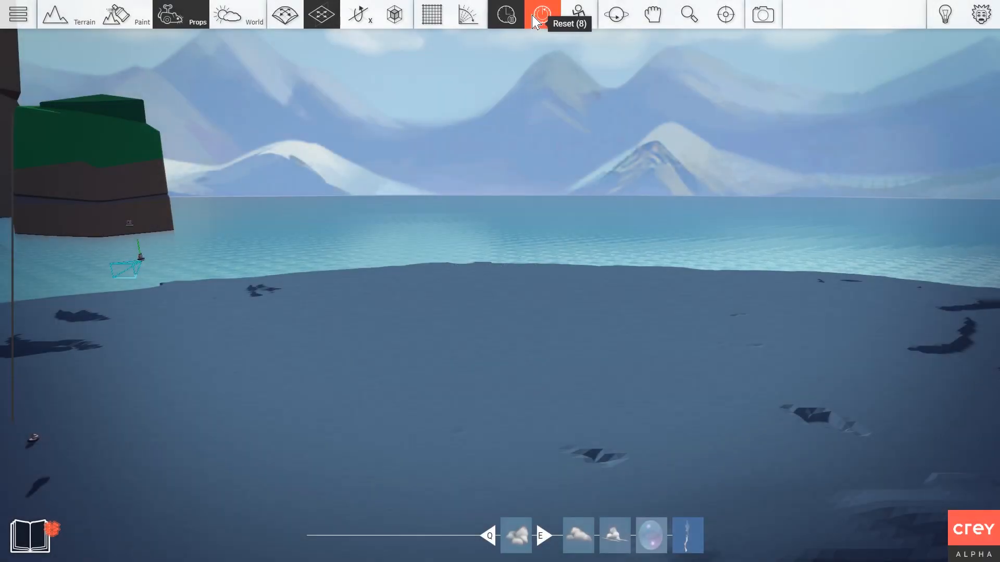
{"action": "left_click", "coordinate": [533, 17]}
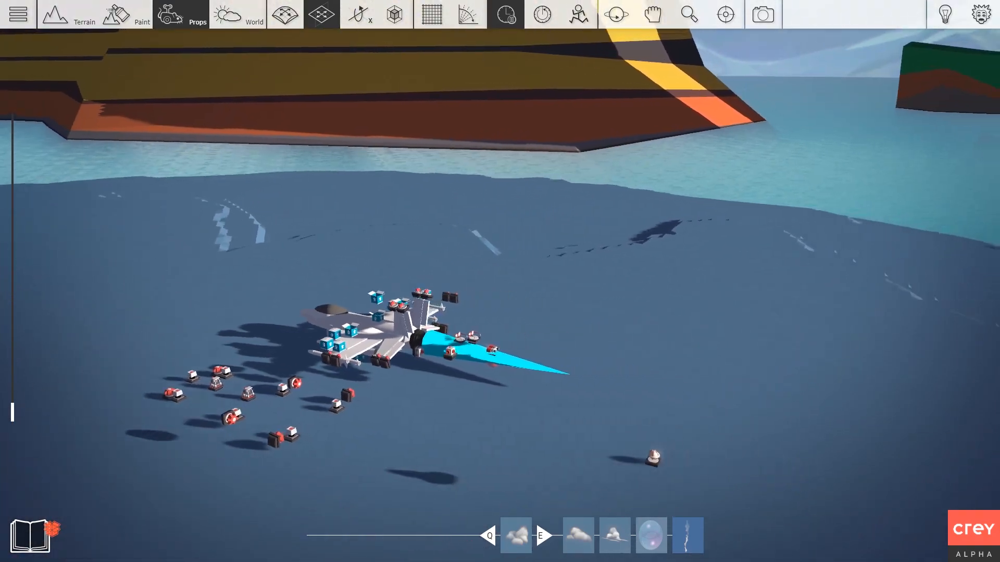
Open the settings of the speed prop in the cluster beside the jet, review its power and speed values, and close them
{"action": "right_click_drag", "start_coordinate": [458, 219], "coordinate": [539, 197]}
{"action": "scroll", "coordinate": [539, 197], "scroll_direction": "up", "scroll_amount": 3}
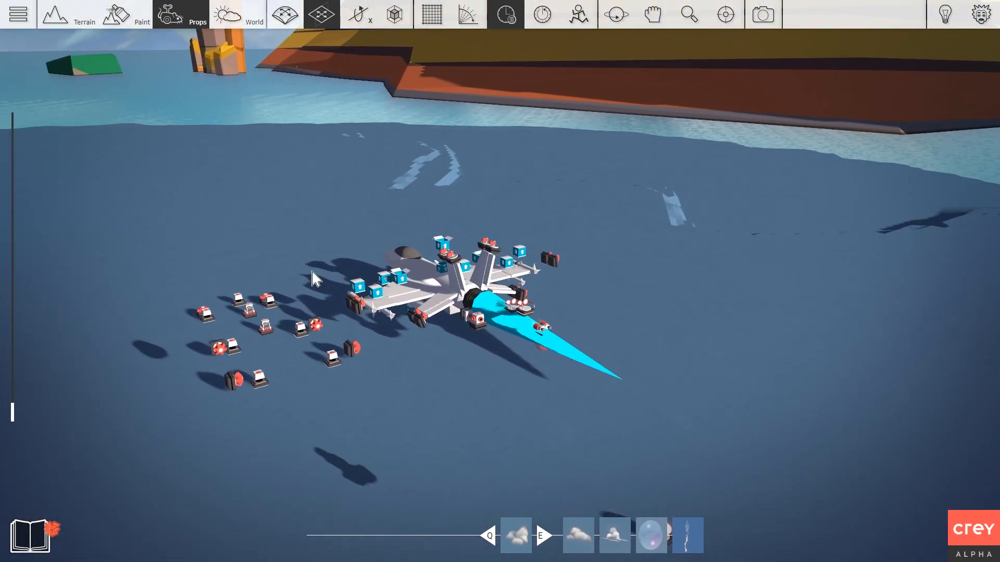
{"action": "right_click_drag", "start_coordinate": [732, 348], "coordinate": [728, 348]}
{"action": "scroll", "coordinate": [703, 354], "scroll_direction": "down", "scroll_amount": 5}
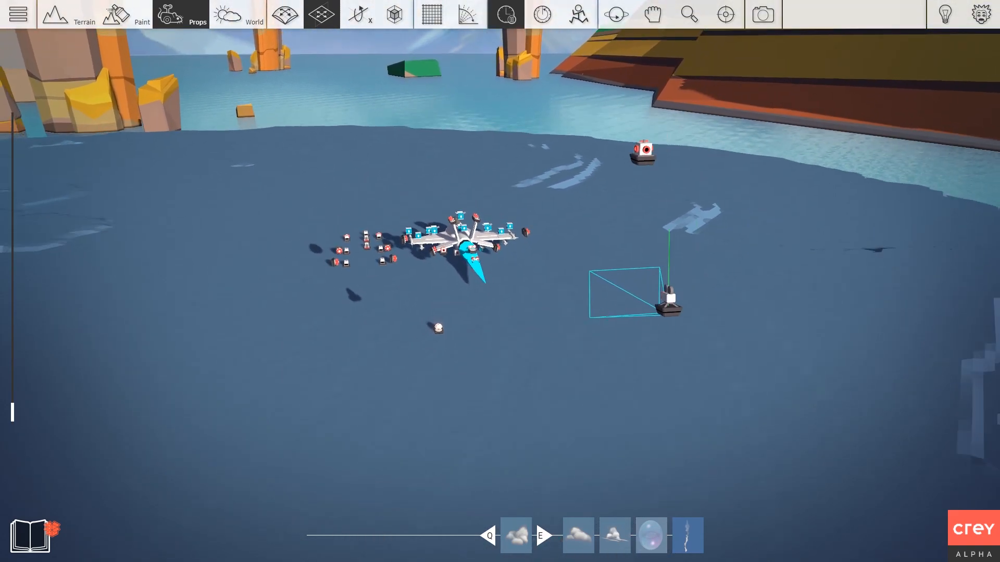
{"action": "scroll", "coordinate": [538, 338], "scroll_direction": "up", "scroll_amount": 5}
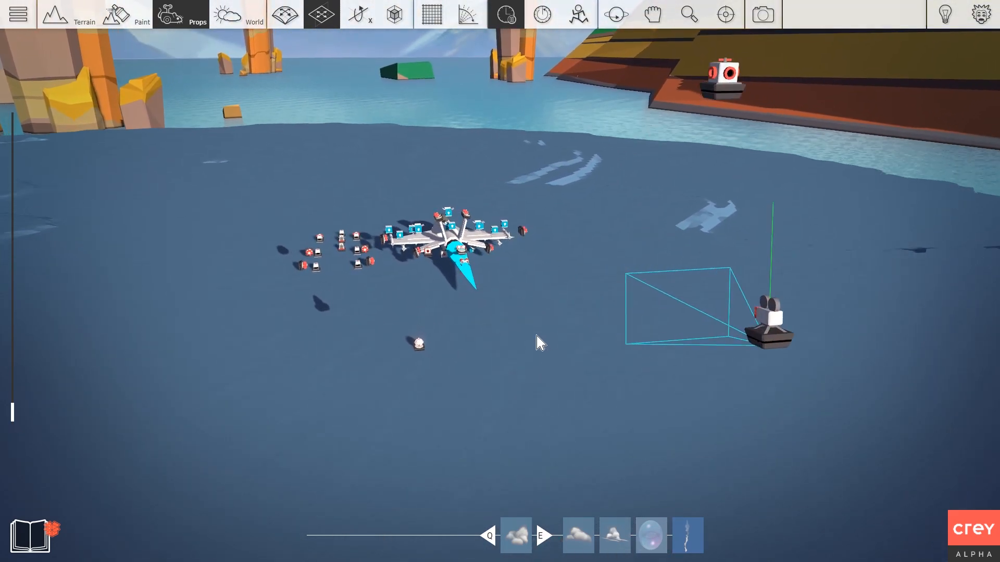
{"action": "right_click_drag", "start_coordinate": [455, 257], "coordinate": [346, 326]}
{"action": "scroll", "coordinate": [498, 270], "scroll_direction": "up", "scroll_amount": 2}
{"action": "scroll", "coordinate": [342, 310], "scroll_direction": "down", "scroll_amount": 3}
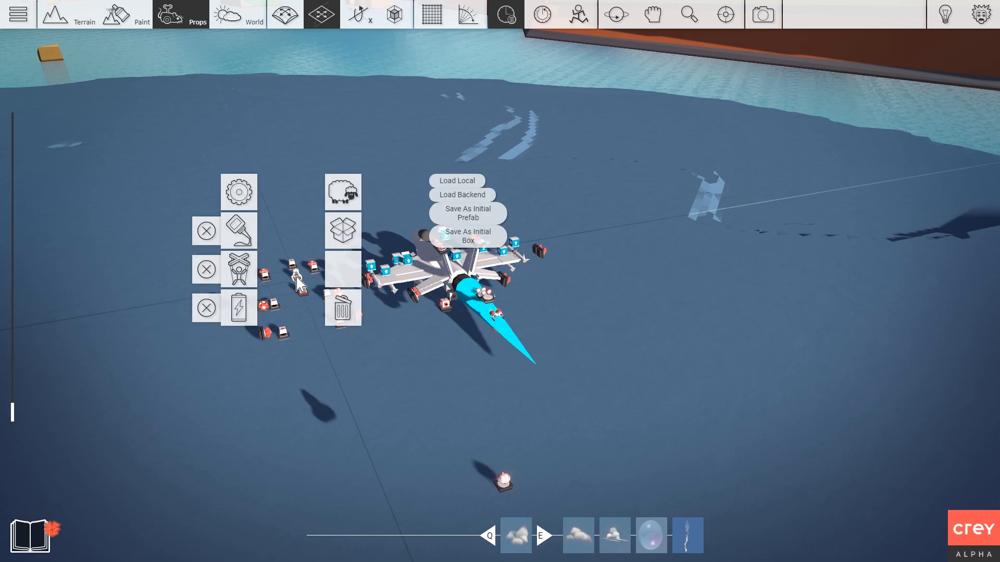
{"action": "double_click", "coordinate": [250, 211]}
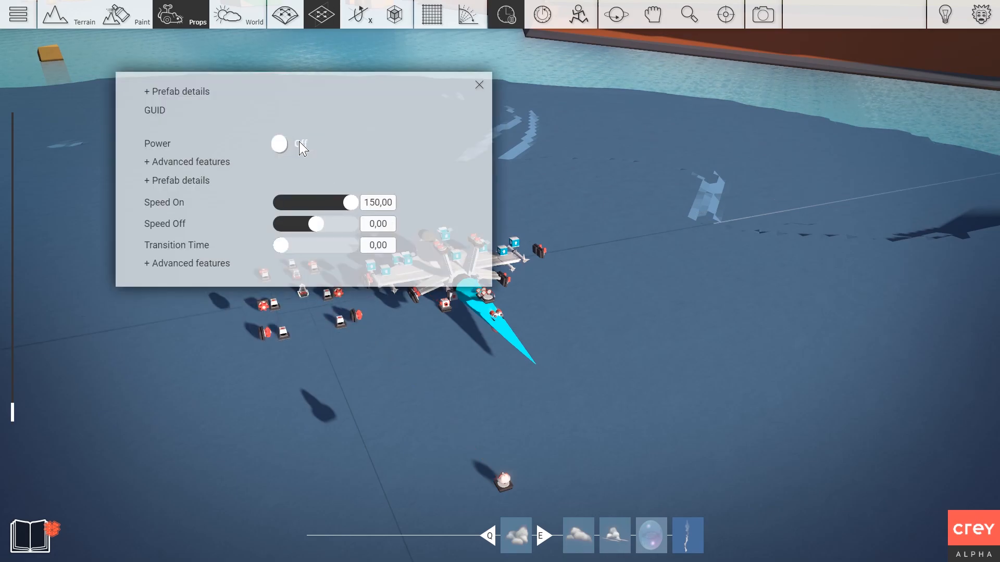
{"action": "left_click", "coordinate": [480, 85]}
Start play mode and test-fly the jet with the purple afterburner flame, banking both ways, climbing and diving around the rock pillars
{"action": "key", "text": "F5"}
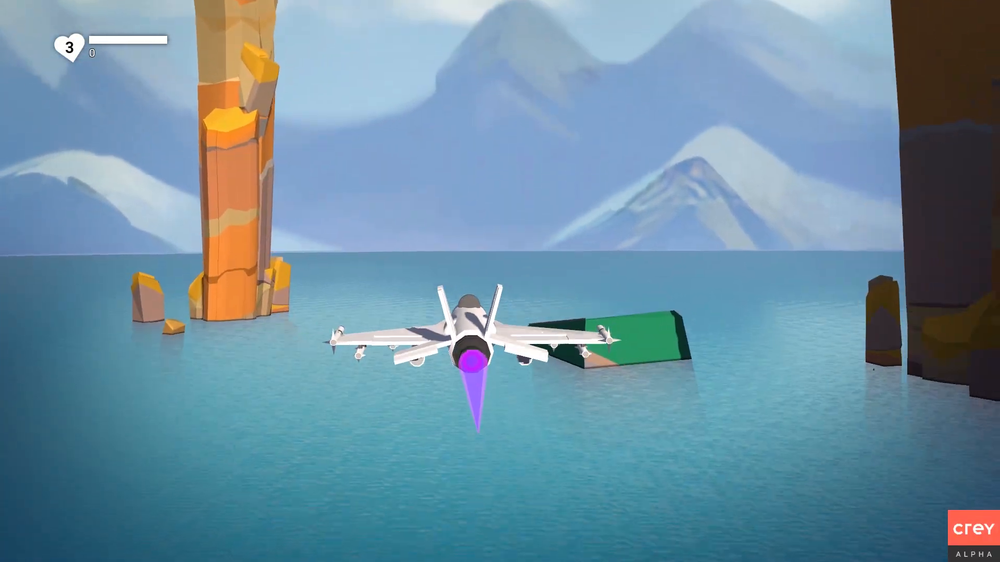
{"action": "key", "text": "w"}
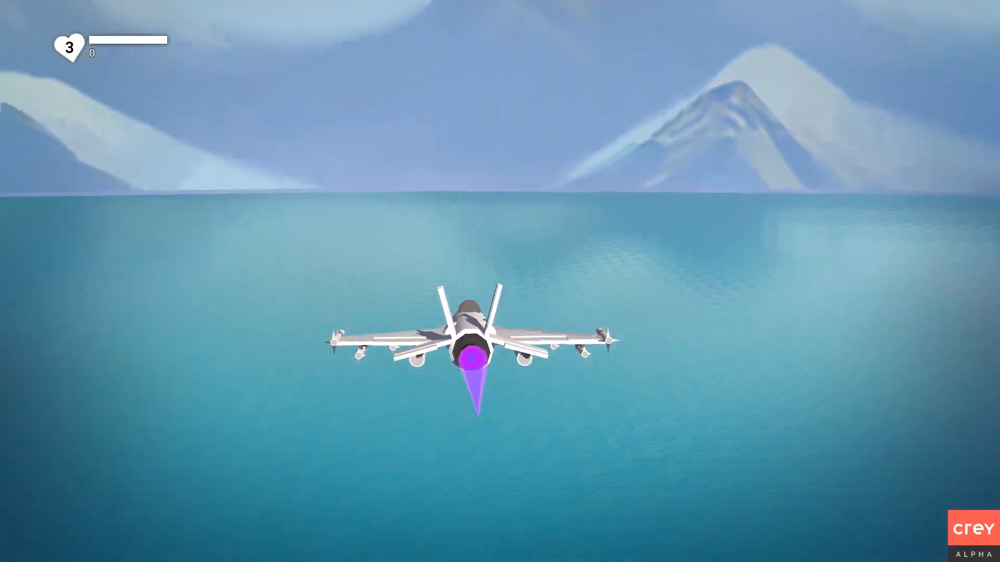
{"action": "key", "text": "a"}
{"action": "key", "text": "a"}
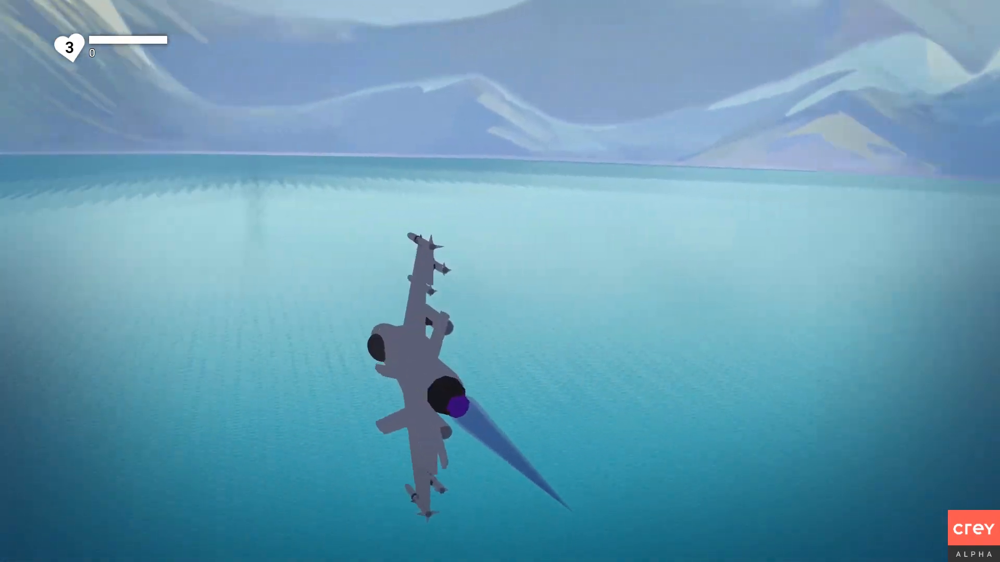
{"action": "key", "text": "d"}
{"action": "key", "text": "s"}
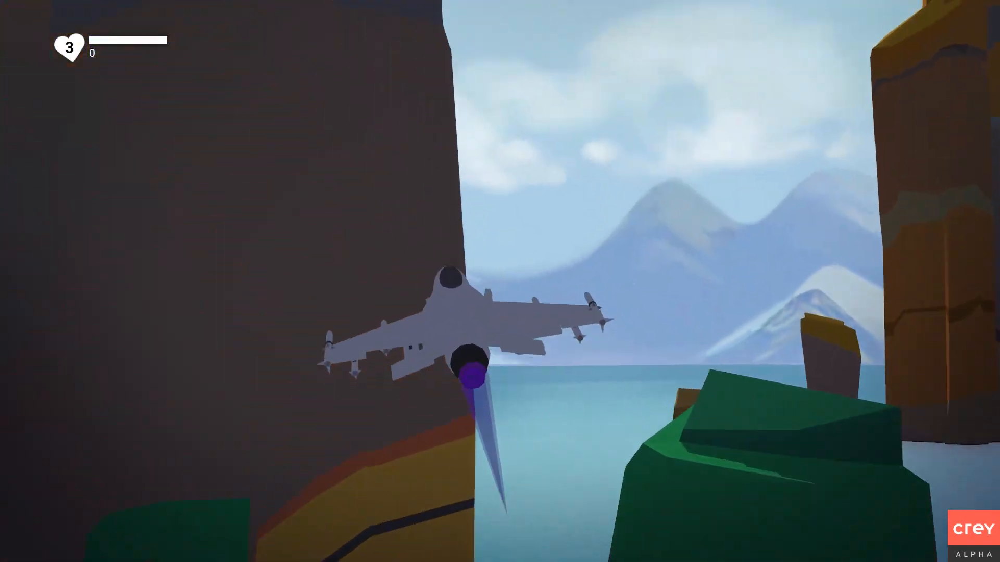
{"action": "key", "text": "d"}
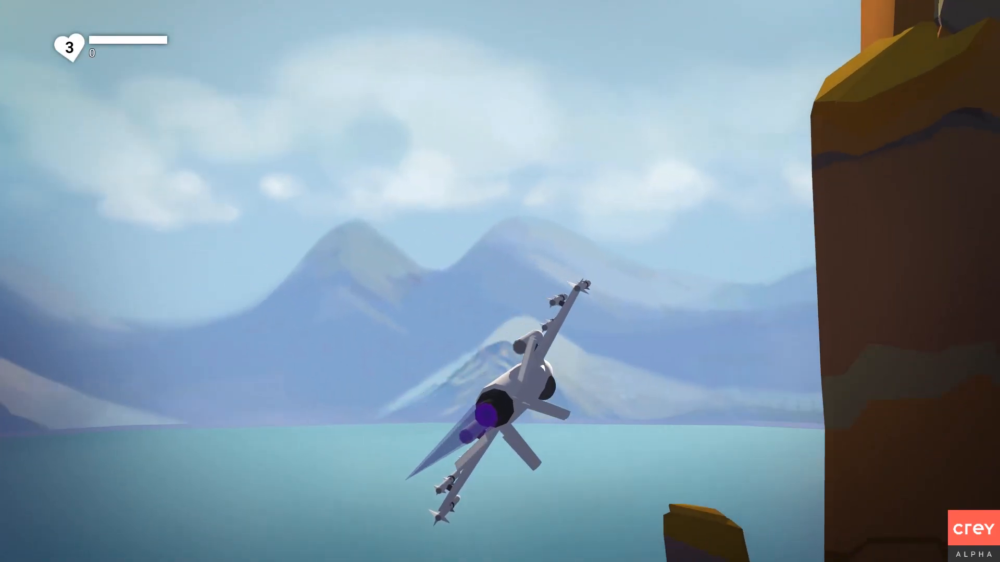
{"action": "key", "text": "a"}
{"action": "key", "text": "s"}
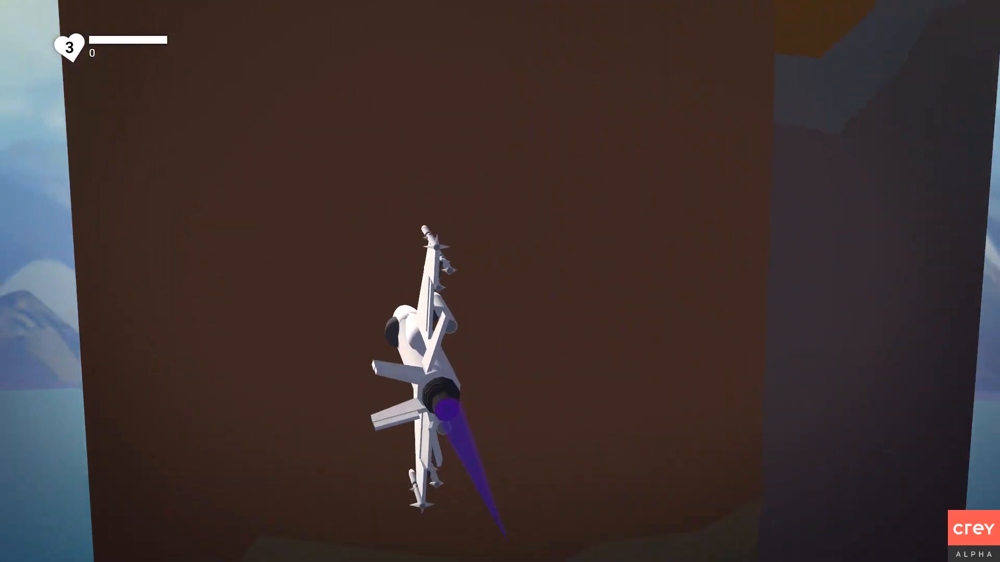
{"action": "key", "text": "d"}
{"action": "key", "text": "w"}
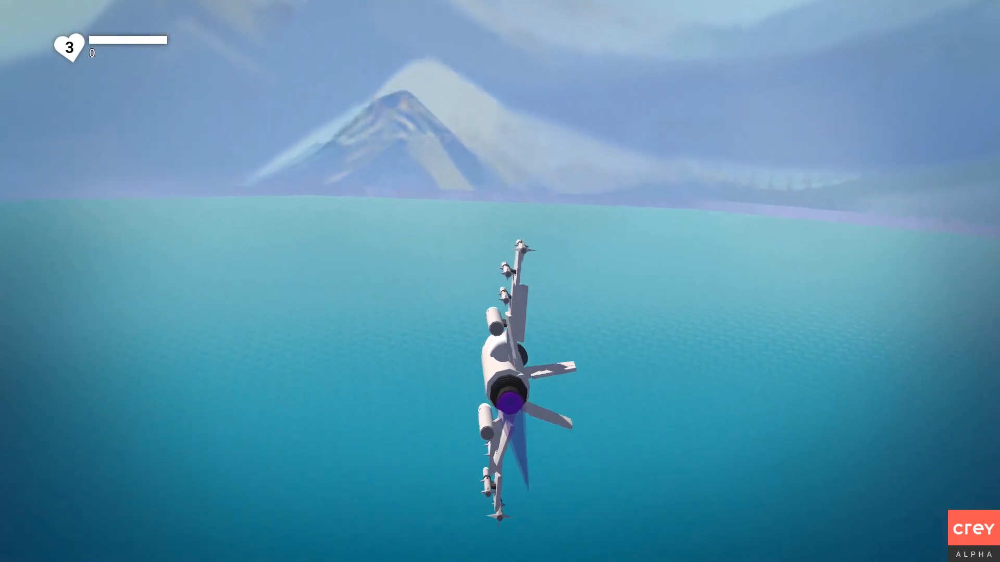
{"action": "key", "text": "s"}
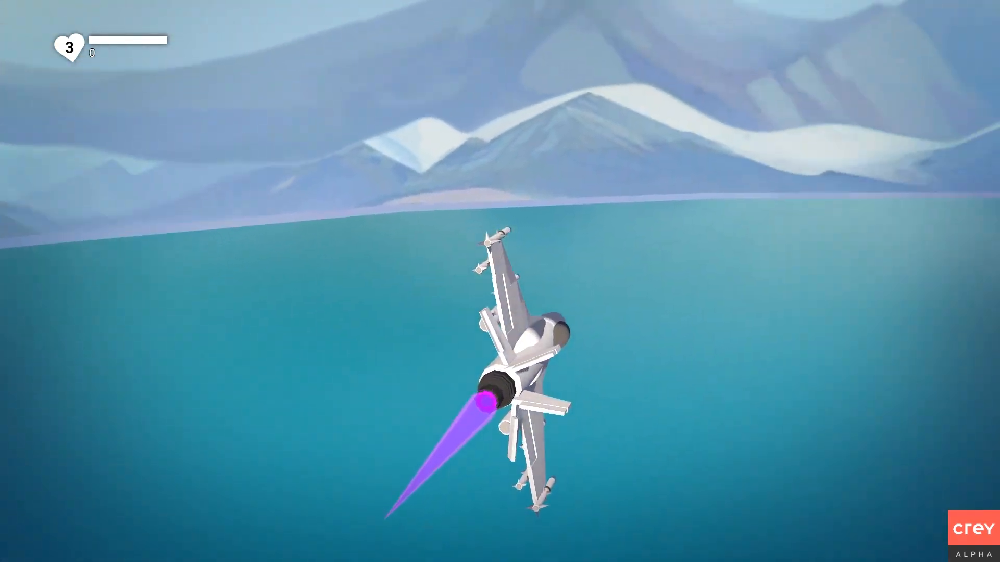
{"action": "key", "text": "a"}
{"action": "key", "text": "d"}
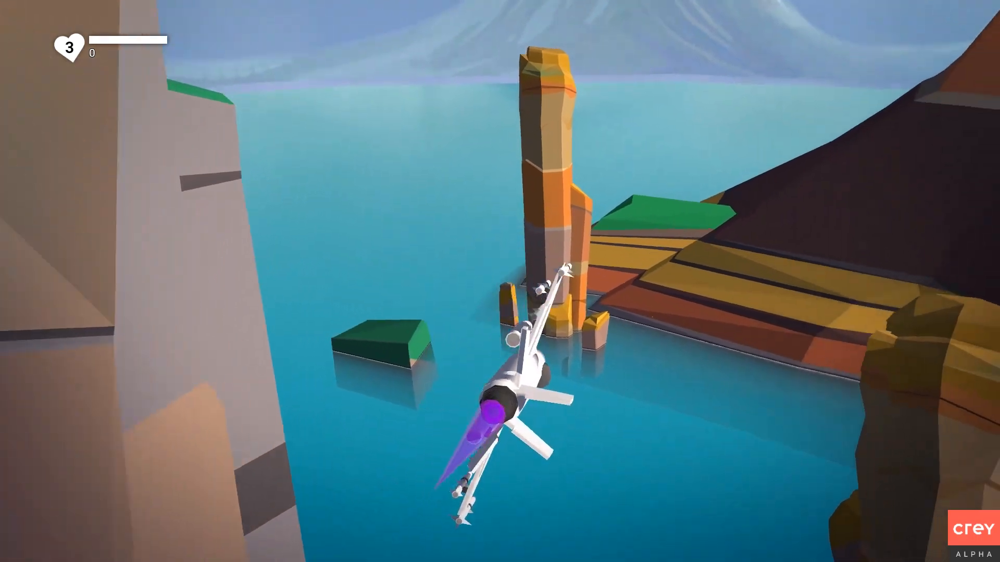
{"action": "key", "text": "a"}
{"action": "key", "text": "s"}
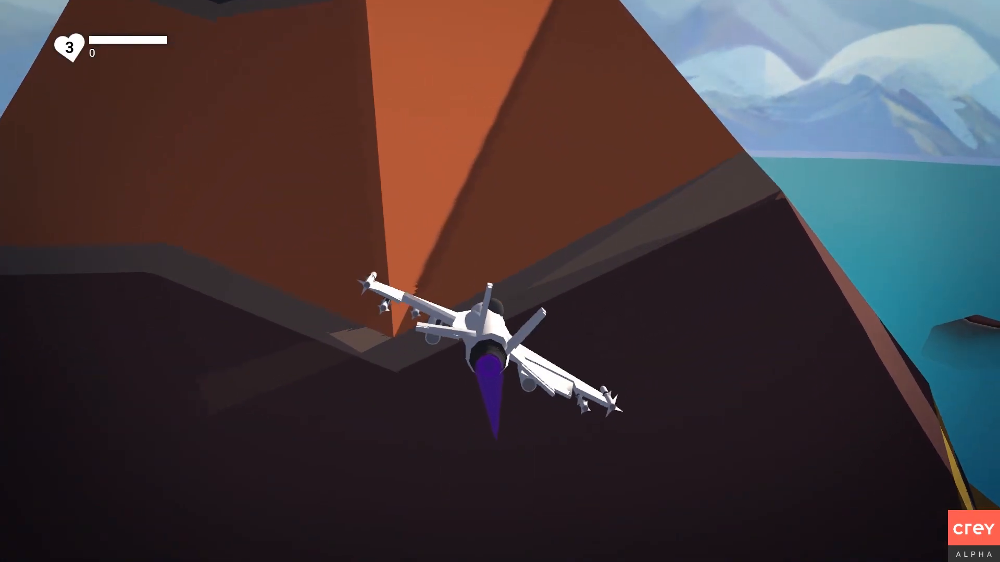
{"action": "key", "text": "d"}
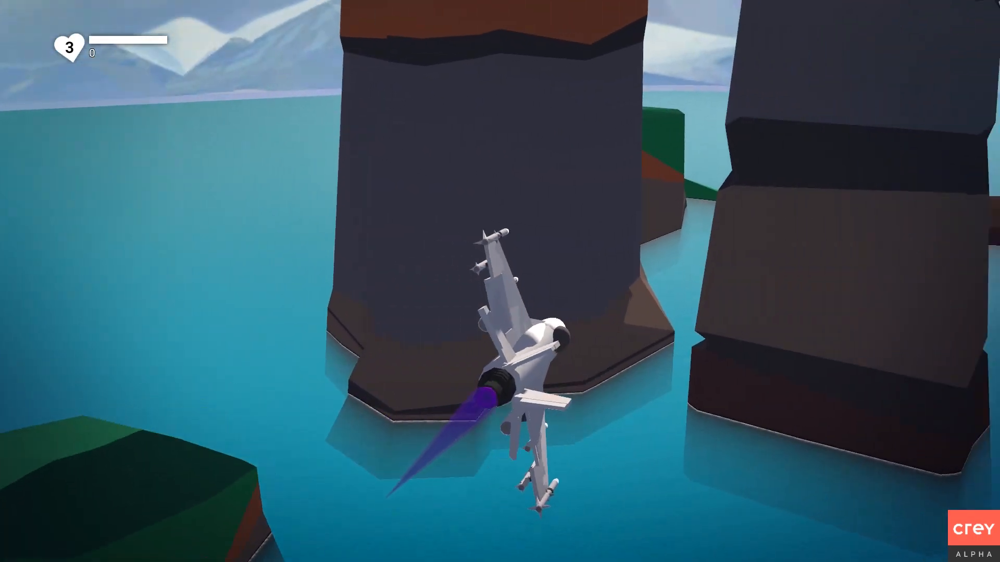
{"action": "key", "text": "d"}
{"action": "key", "text": "a"}
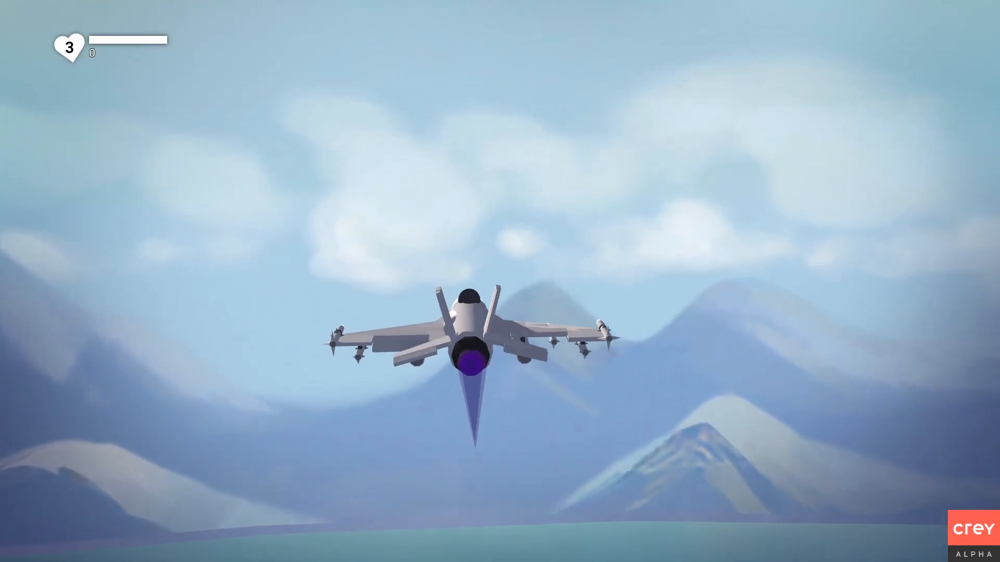
{"action": "key", "text": "w"}
{"action": "key", "text": "s"}
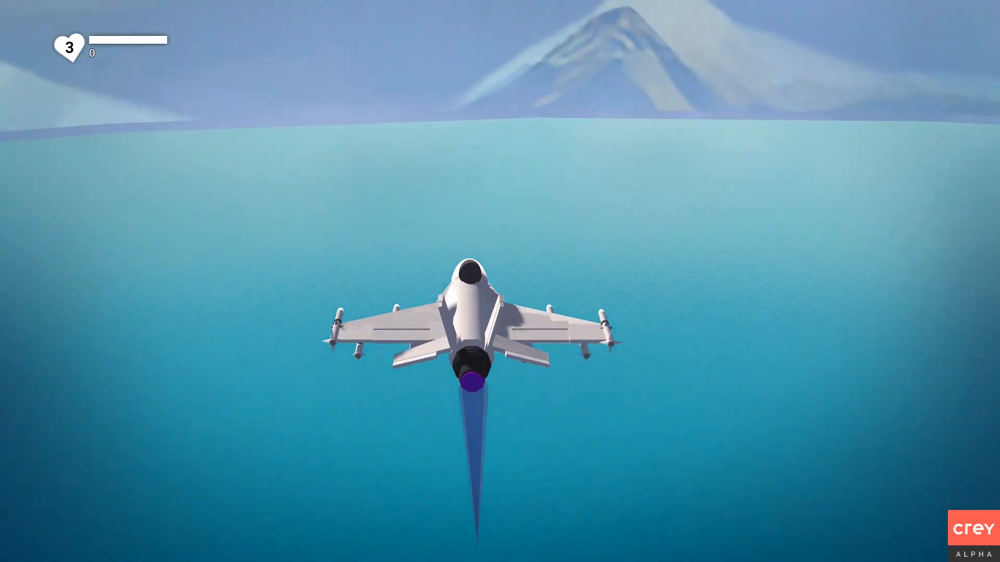
{"action": "key", "text": "w"}
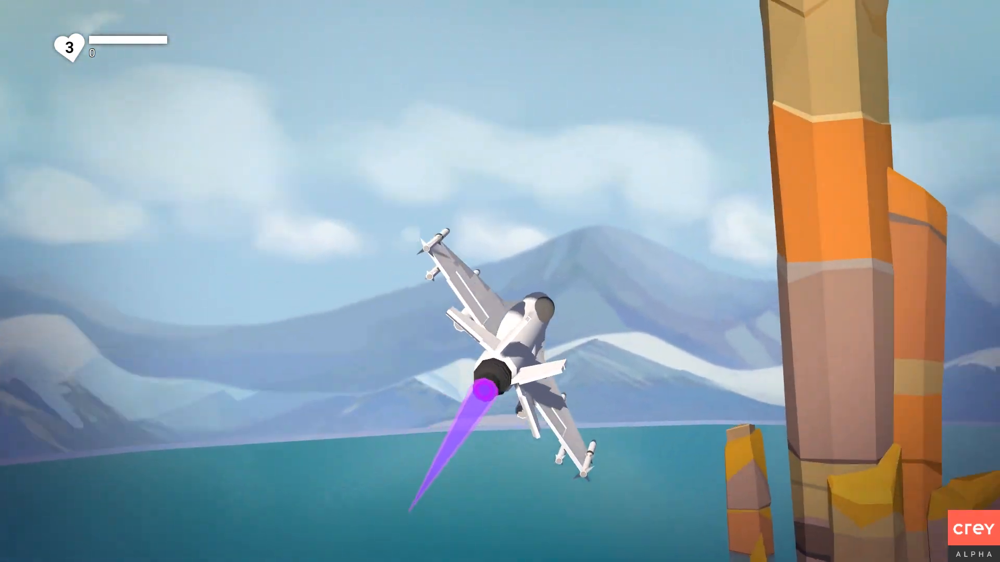
{"action": "key", "text": "d"}
{"action": "key", "text": "a"}
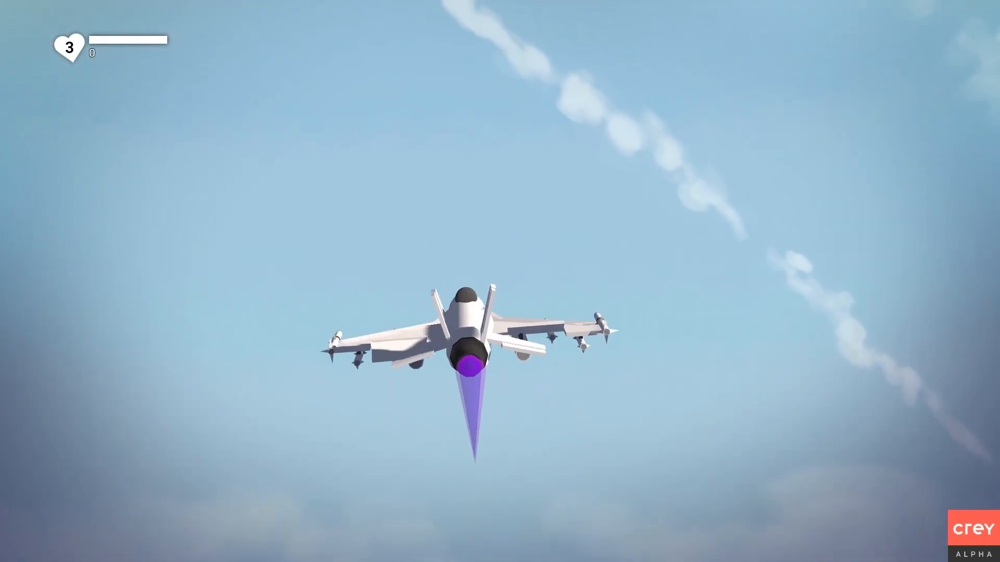
Continue the test flight with the cyan afterburner flame, turning past the rocks and diving toward the water
{"action": "key", "text": "w"}
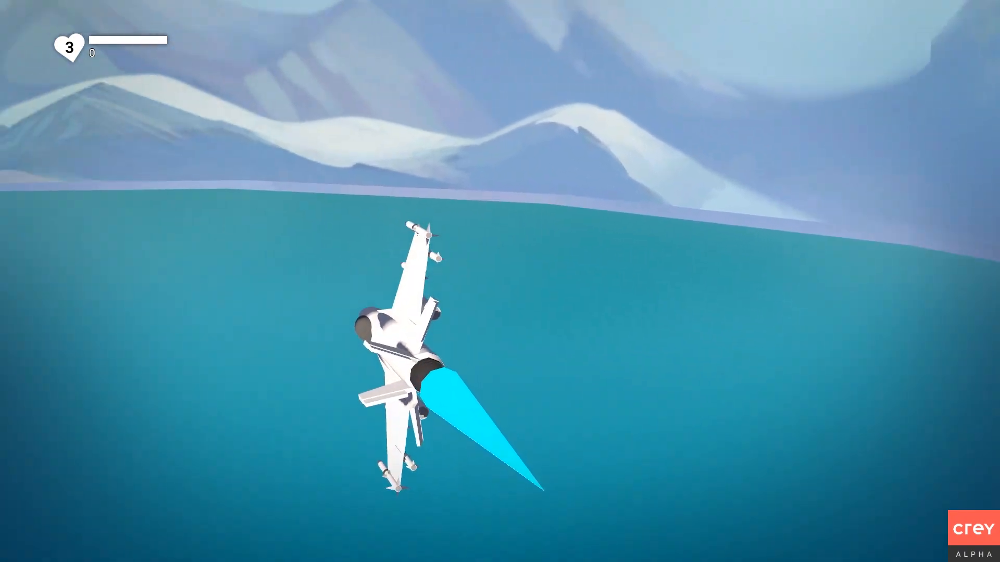
{"action": "key", "text": "d"}
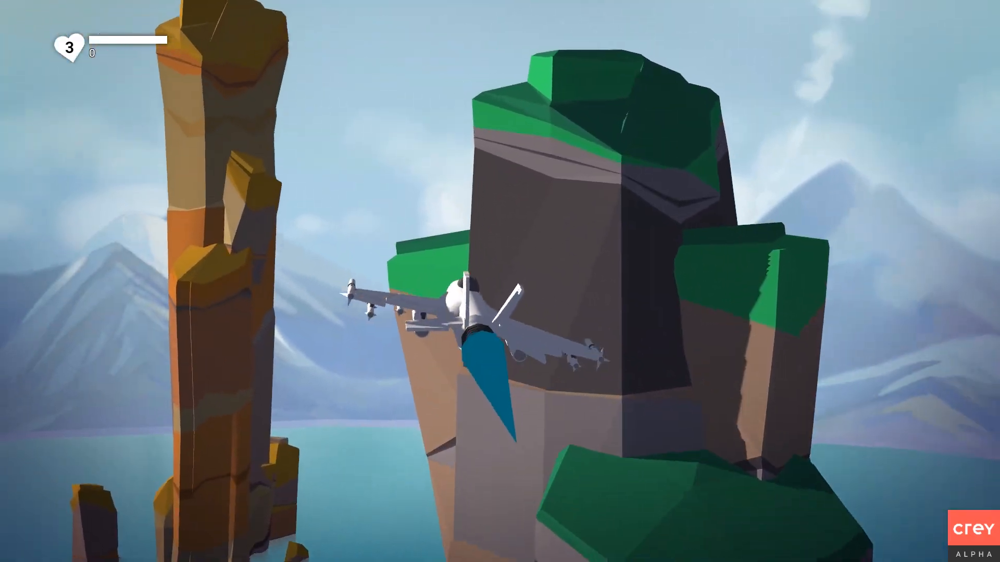
{"action": "key", "text": "w"}
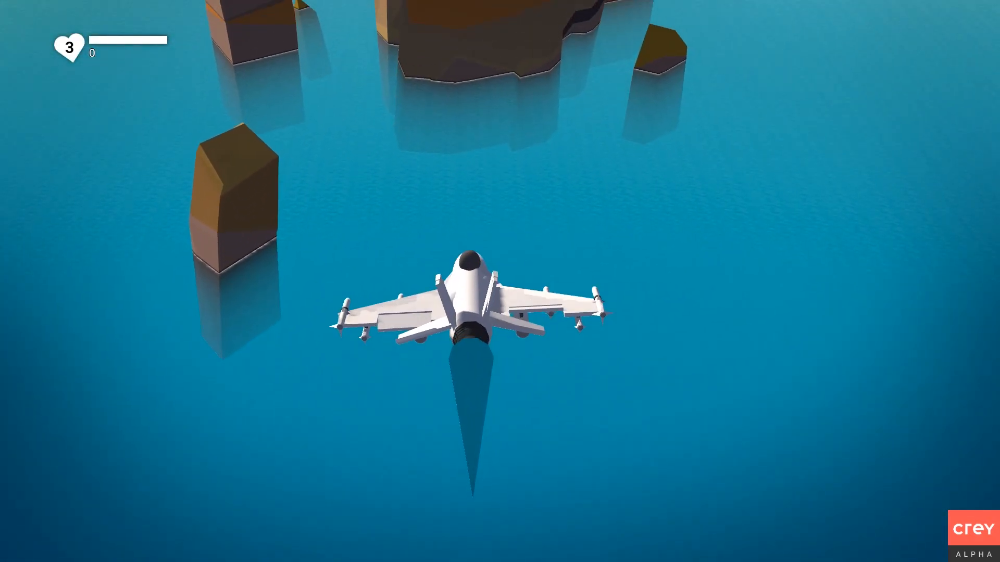